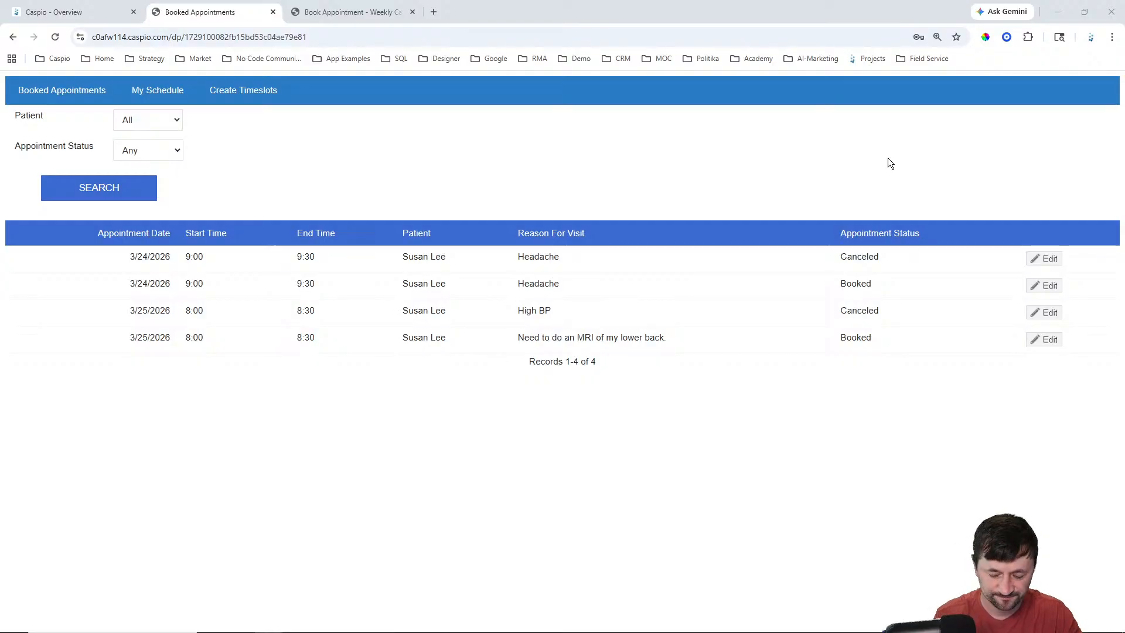
Step: Filter the Booked Appointments report to Appointment Status Booked and run the search
{"action": "left_click", "coordinate": [563, 180]}
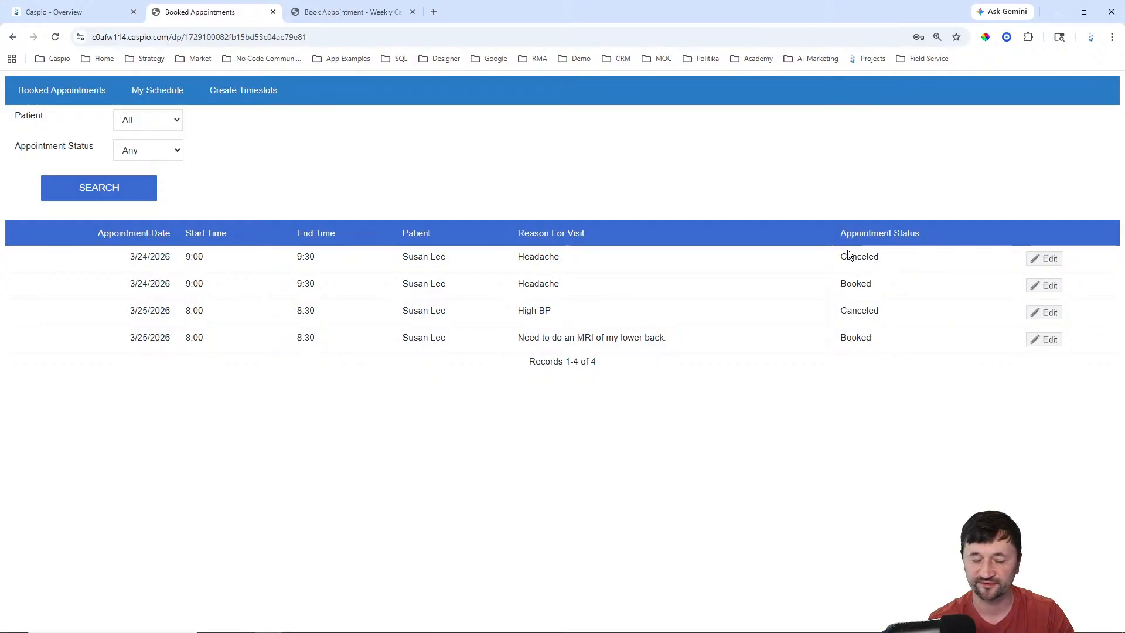
{"action": "left_click", "coordinate": [152, 156]}
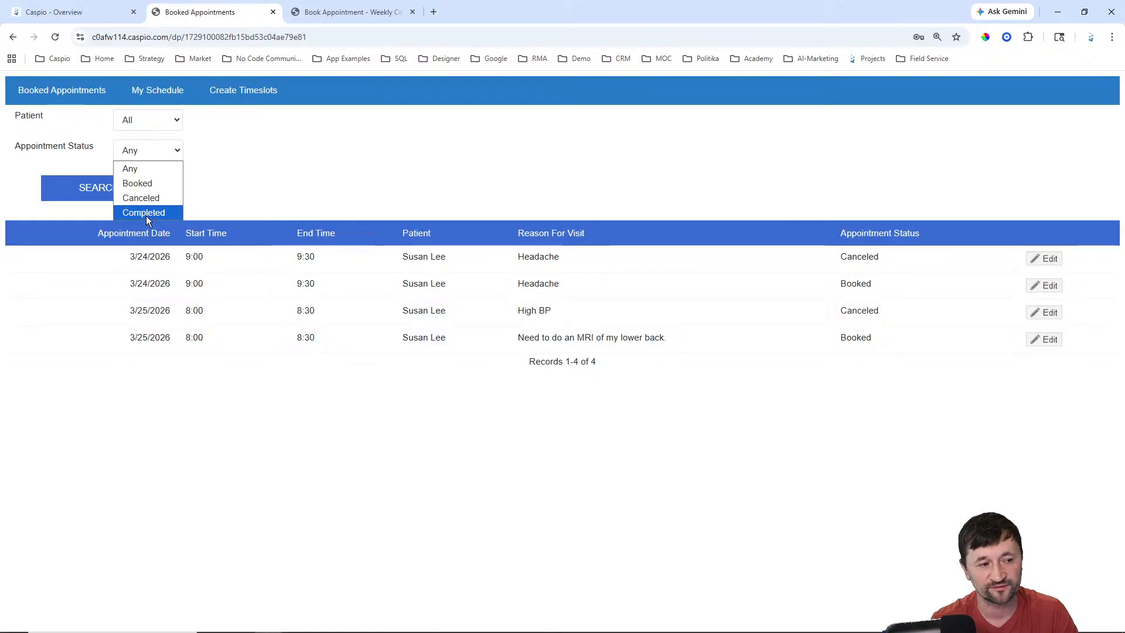
{"action": "left_click", "coordinate": [141, 183]}
{"action": "left_click", "coordinate": [145, 190]}
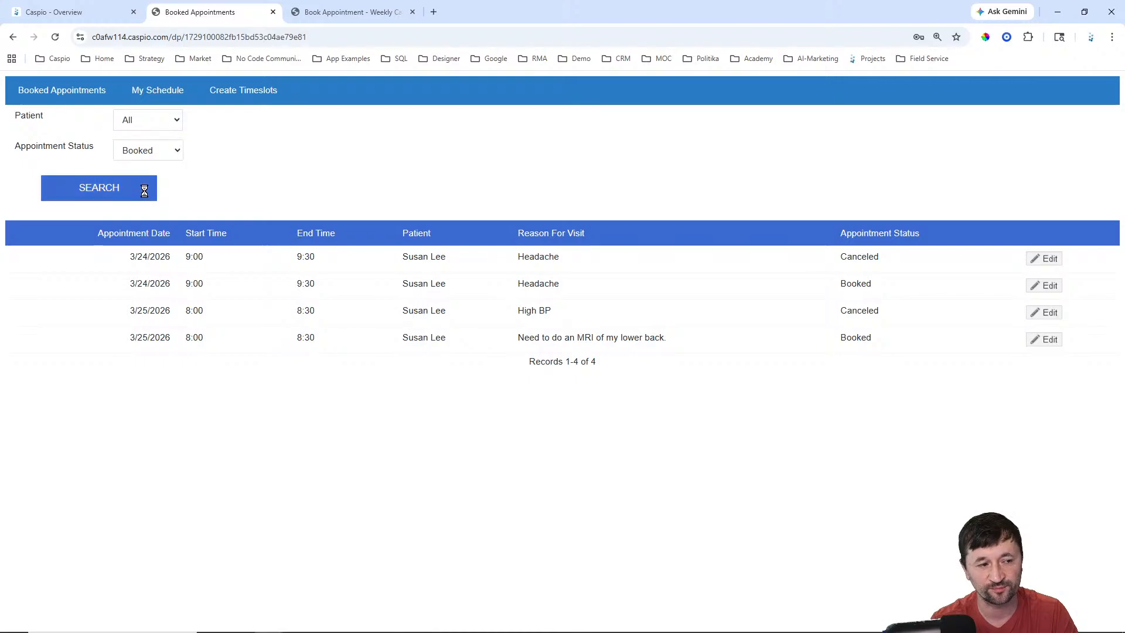
Step: Leave the Patient filter at All and go to the My Schedule page
{"action": "left_click", "coordinate": [151, 122]}
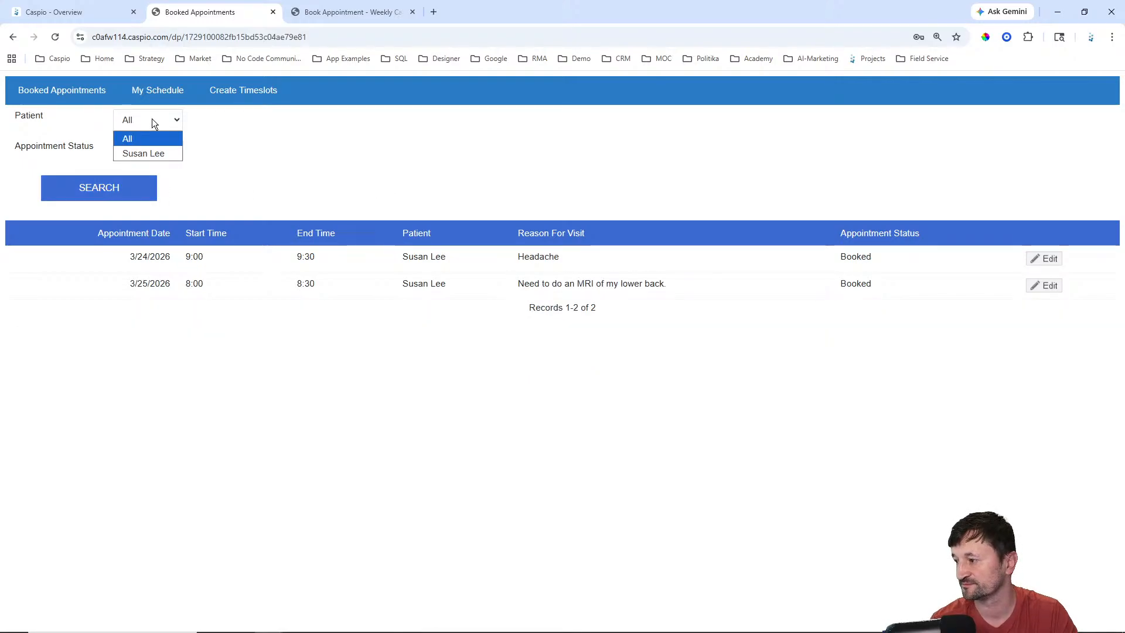
{"action": "left_click", "coordinate": [315, 129]}
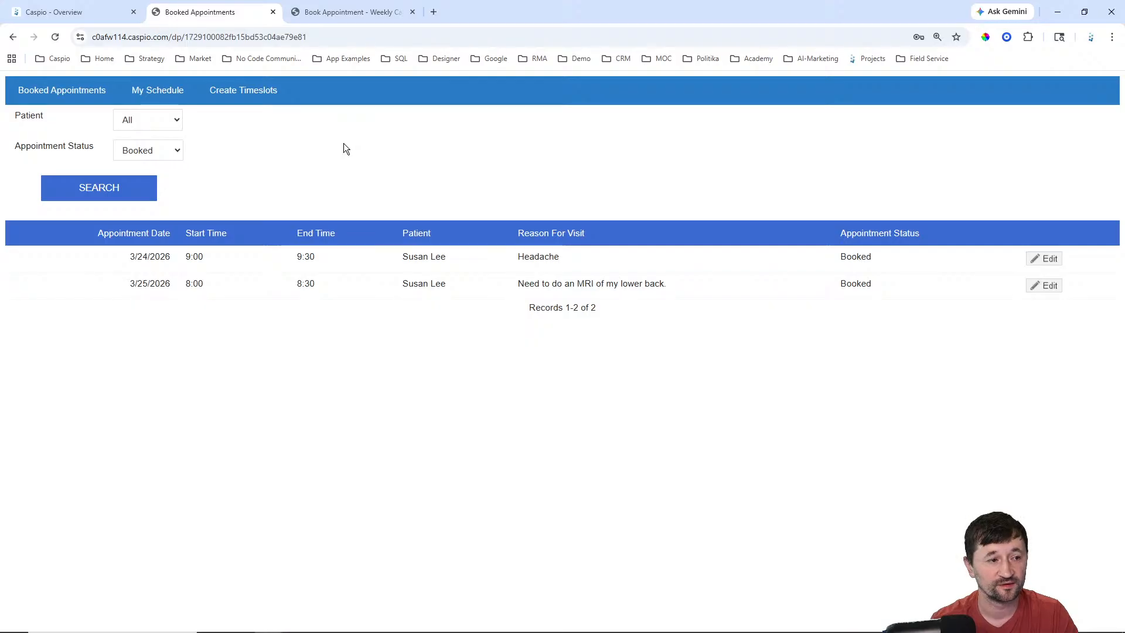
{"action": "left_click", "coordinate": [143, 101]}
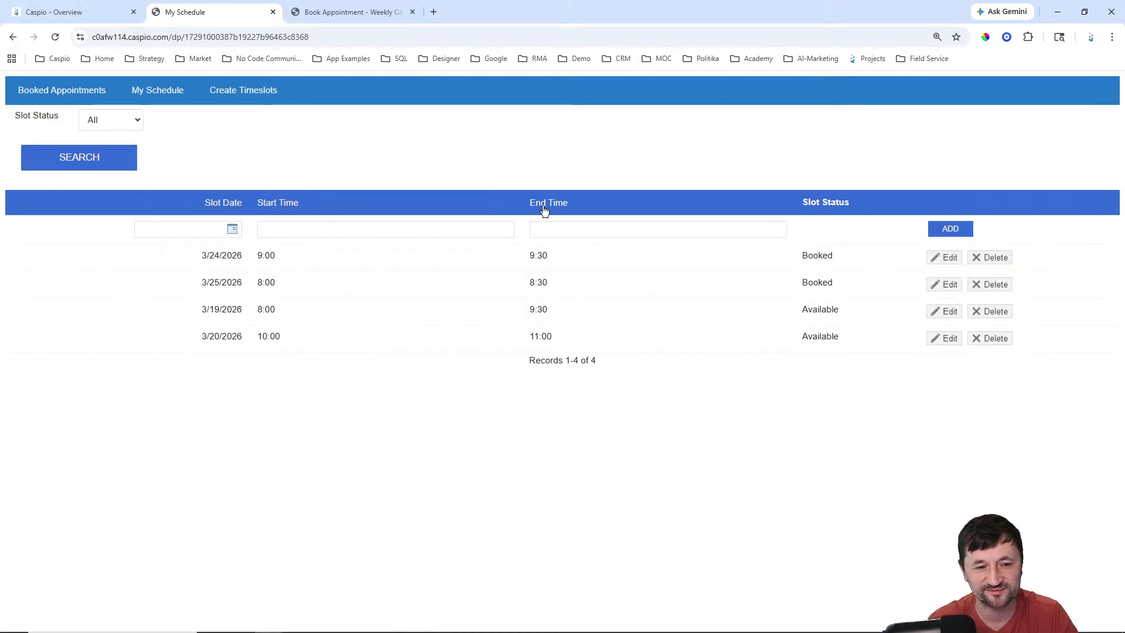
Step: Add a 03/18/2026 slot from 1:00 to 2:00 through the inline add row
{"action": "left_click", "coordinate": [232, 229]}
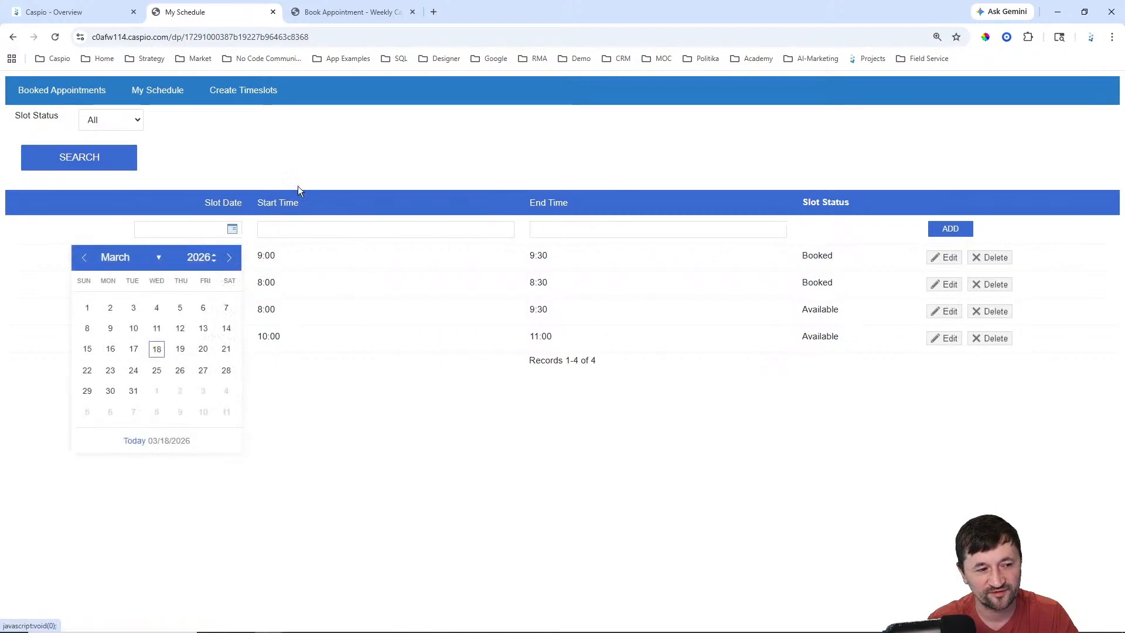
{"action": "left_click", "coordinate": [295, 235]}
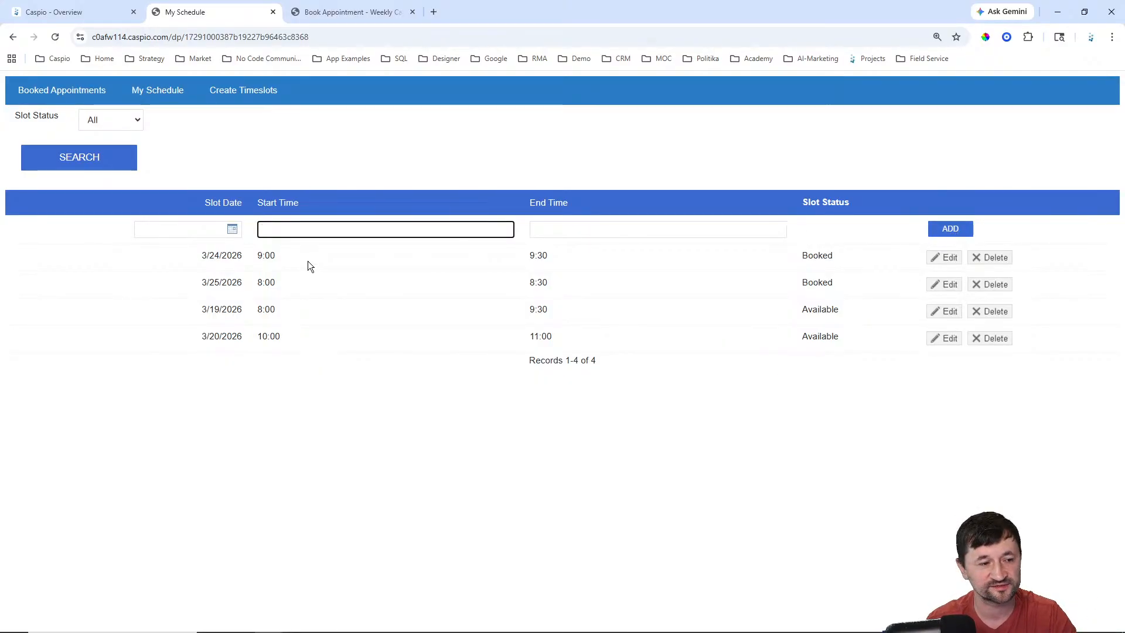
{"action": "left_click", "coordinate": [232, 228]}
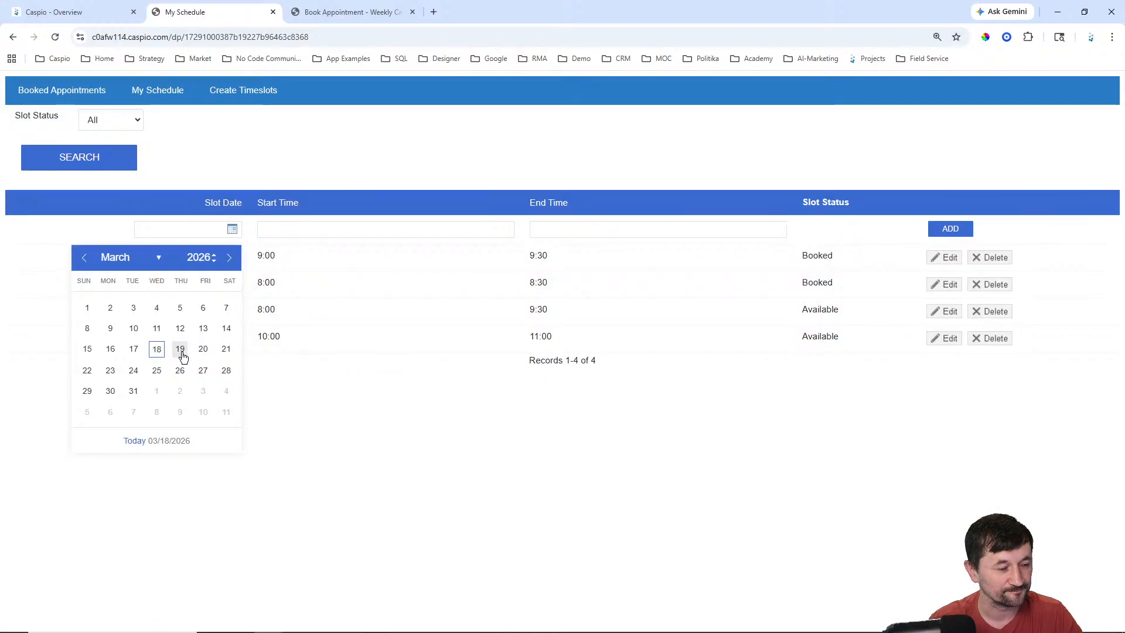
{"action": "left_click", "coordinate": [157, 350]}
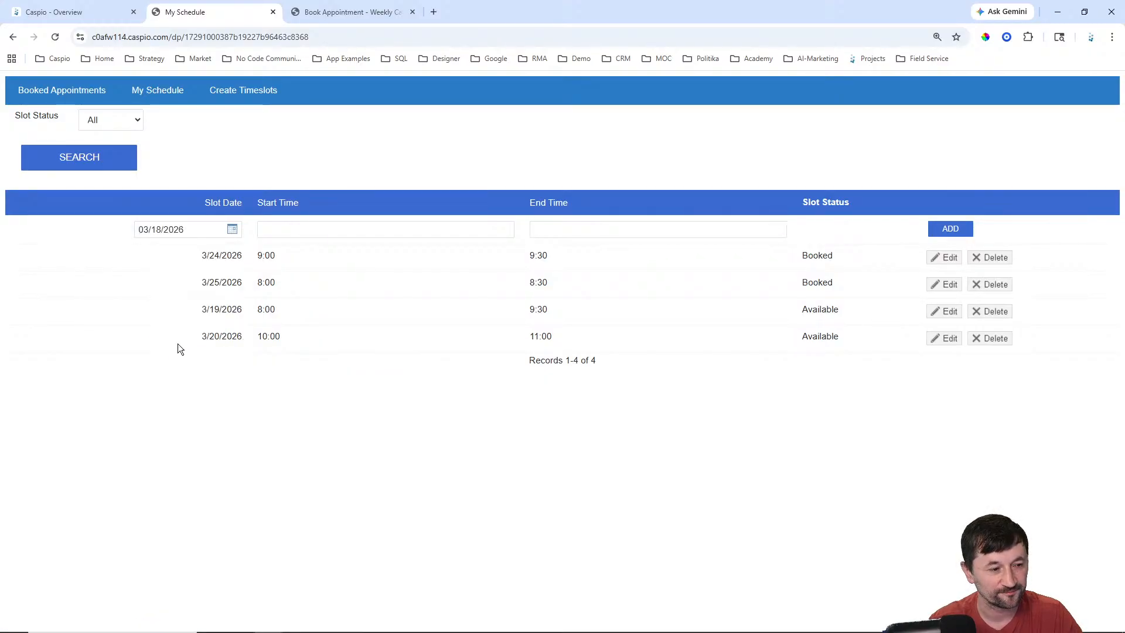
{"action": "left_click", "coordinate": [324, 227]}
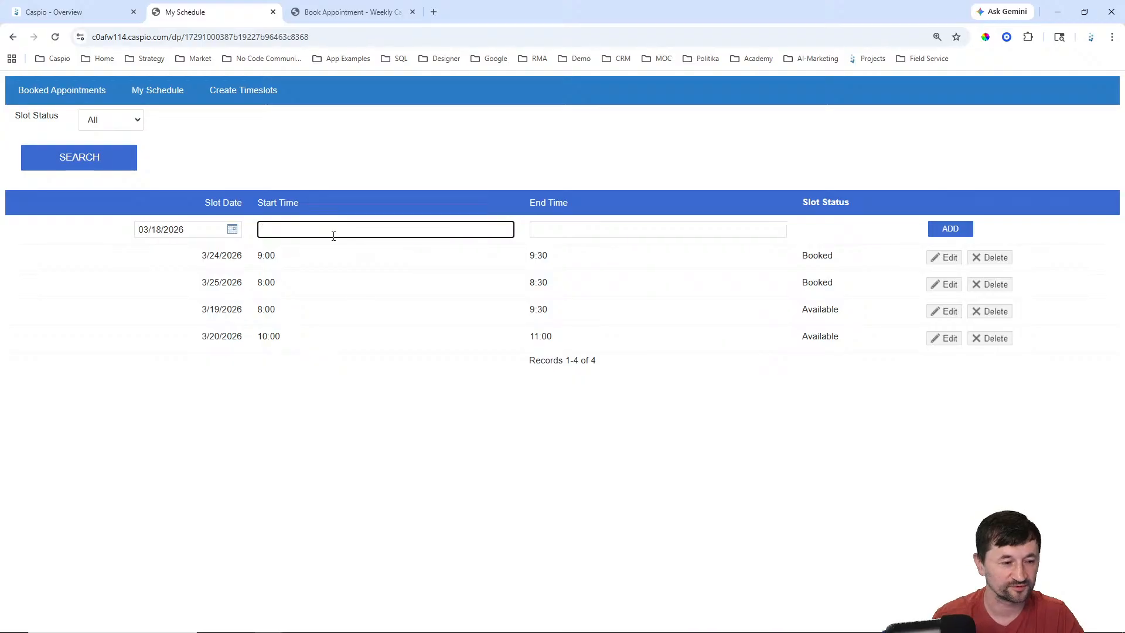
{"action": "type", "text": "1:00"}
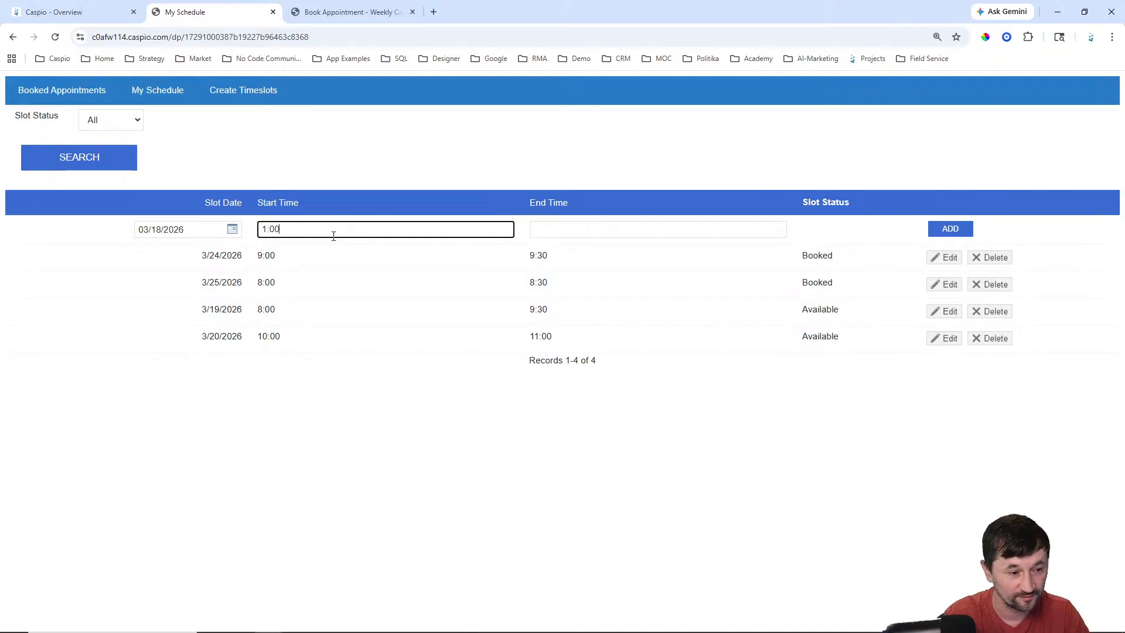
{"action": "key", "text": "Tab"}
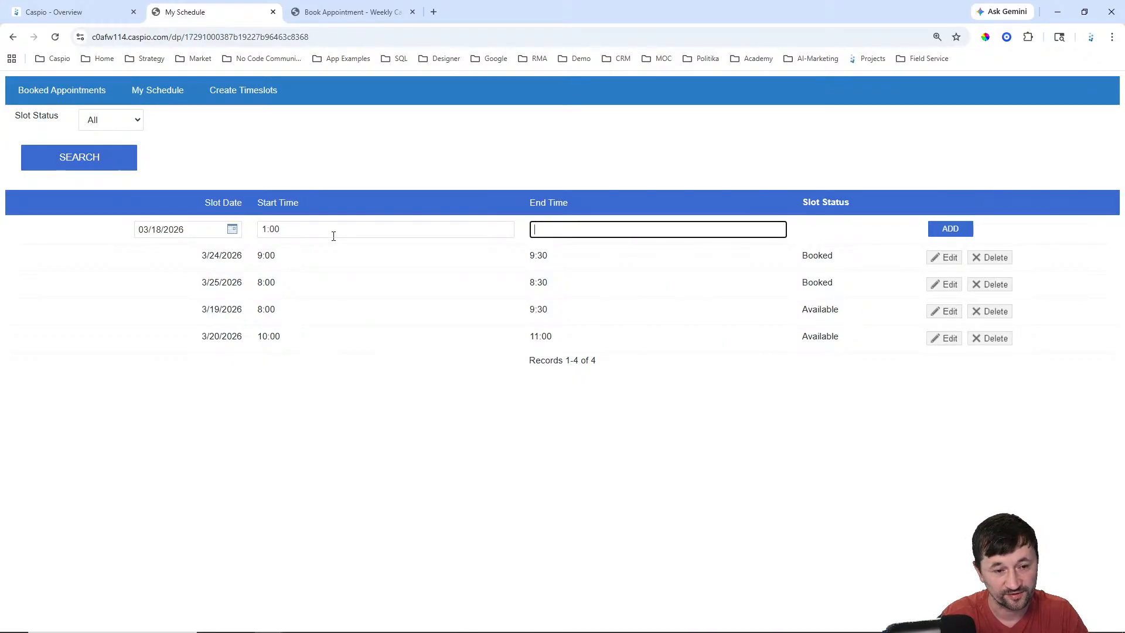
{"action": "type", "text": "2:00"}
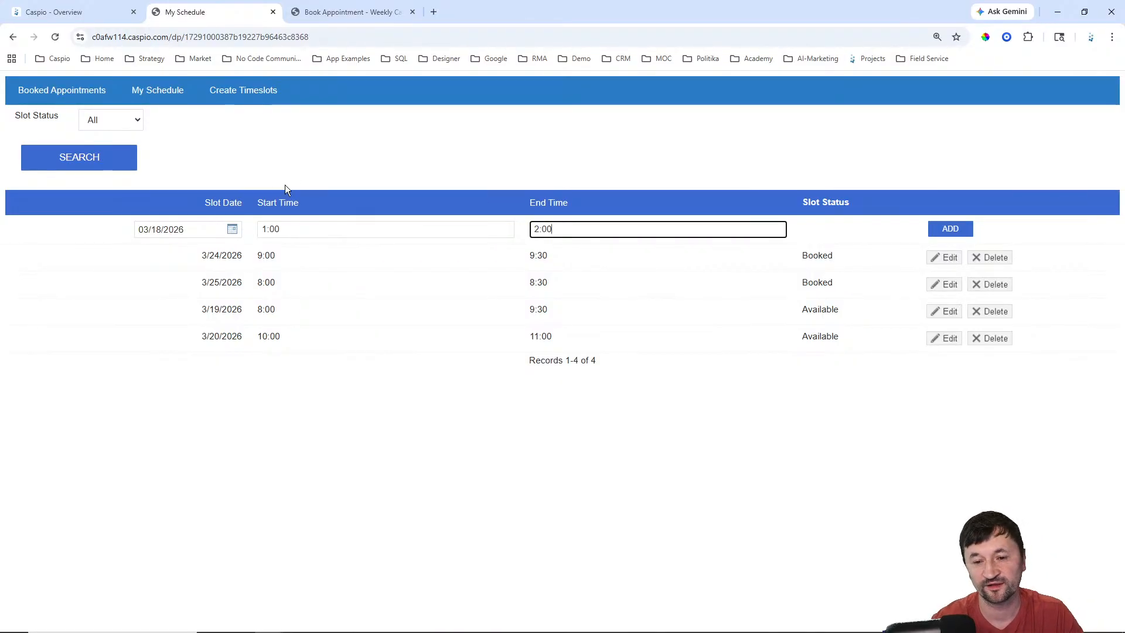
{"action": "left_click", "coordinate": [952, 229]}
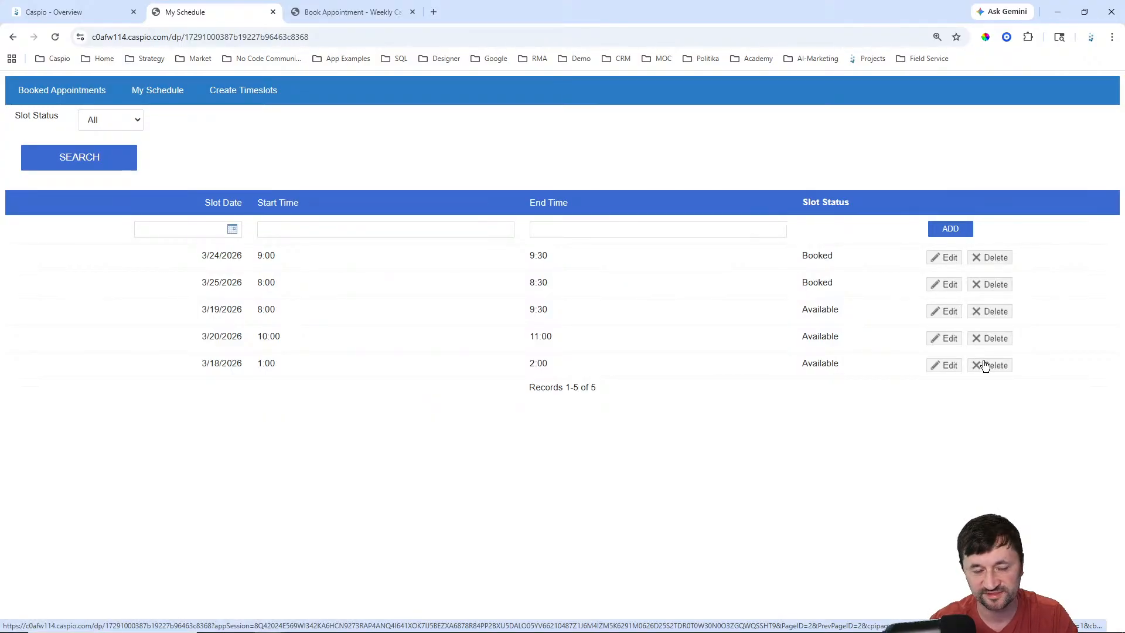
Step: Visit Create Timeslots and My Schedule, then switch to the weekly booking calendar for March 15–21, 2026
{"action": "left_click", "coordinate": [254, 94]}
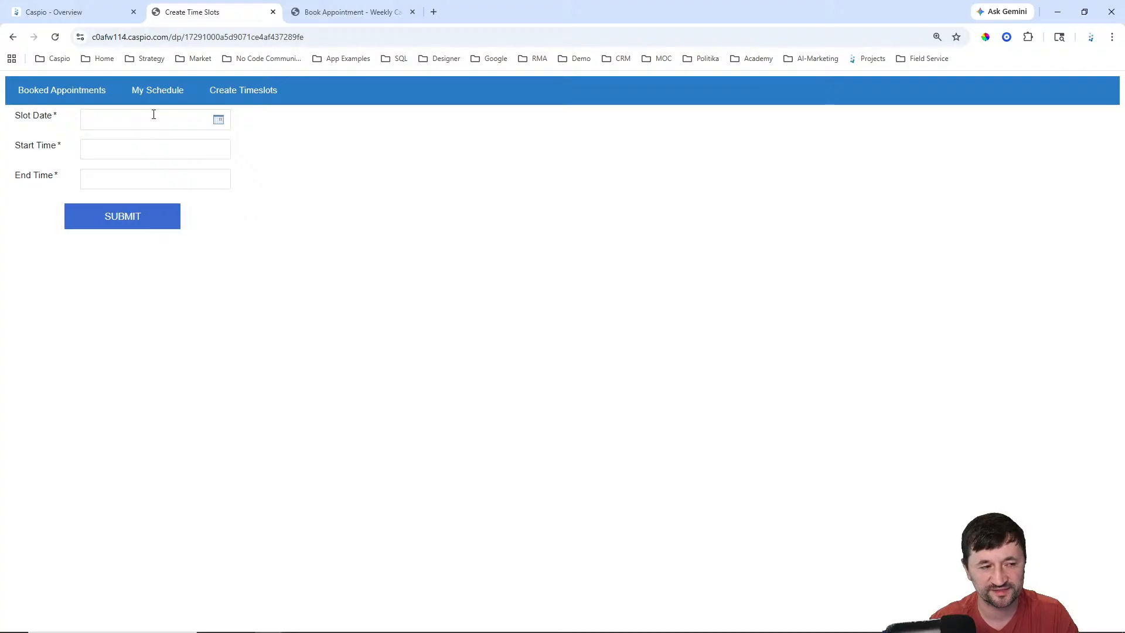
{"action": "left_click", "coordinate": [155, 91]}
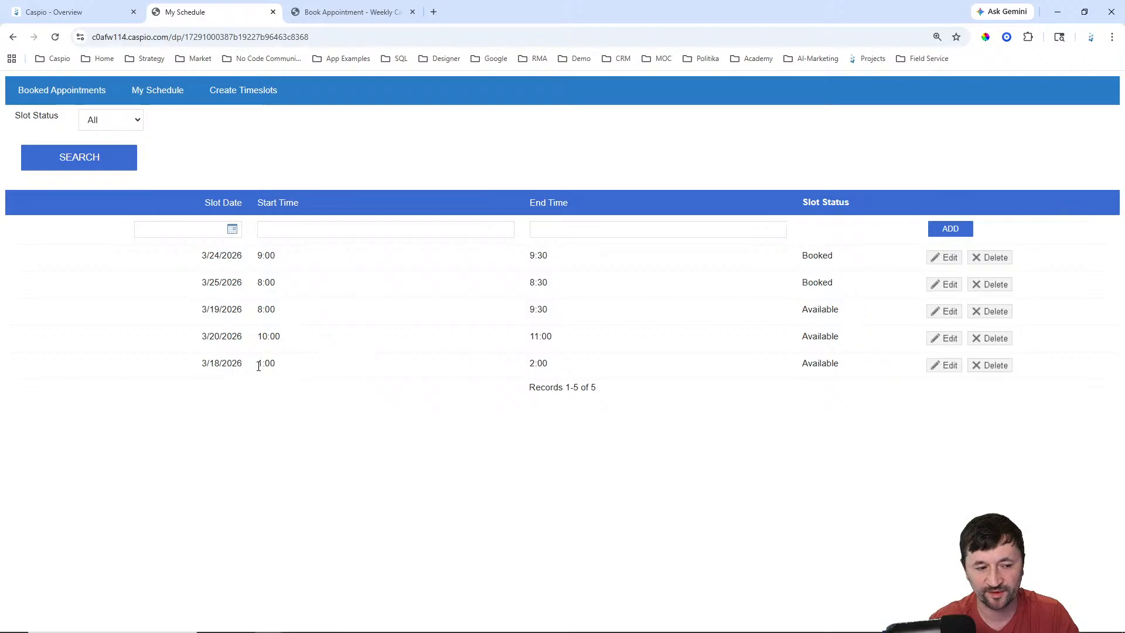
{"action": "left_click", "coordinate": [275, 408]}
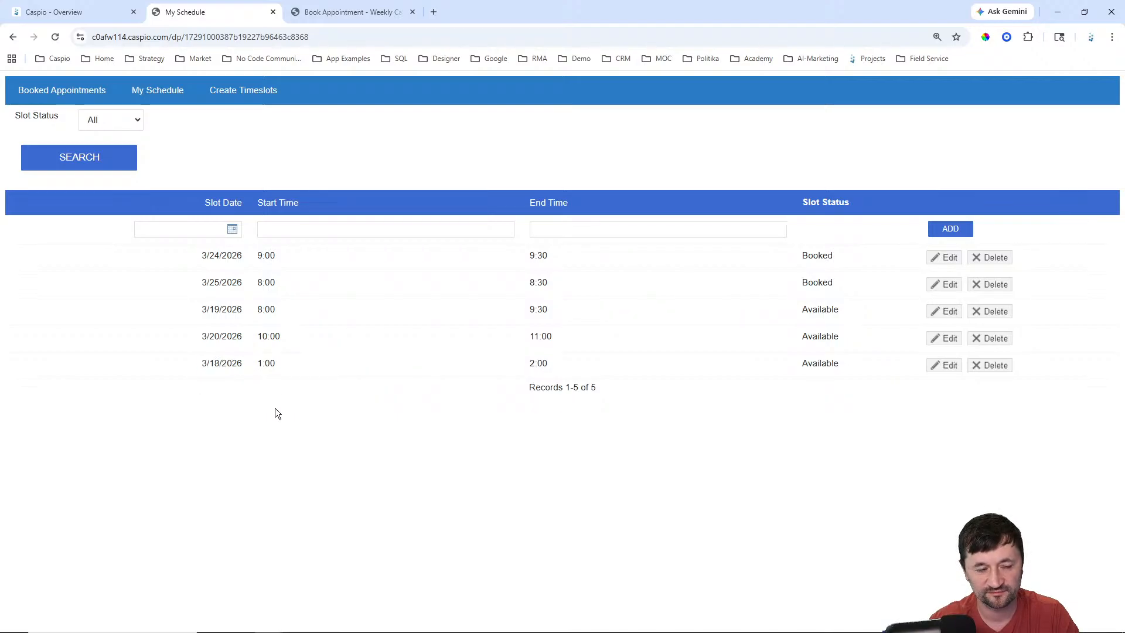
{"action": "left_click", "coordinate": [350, 11]}
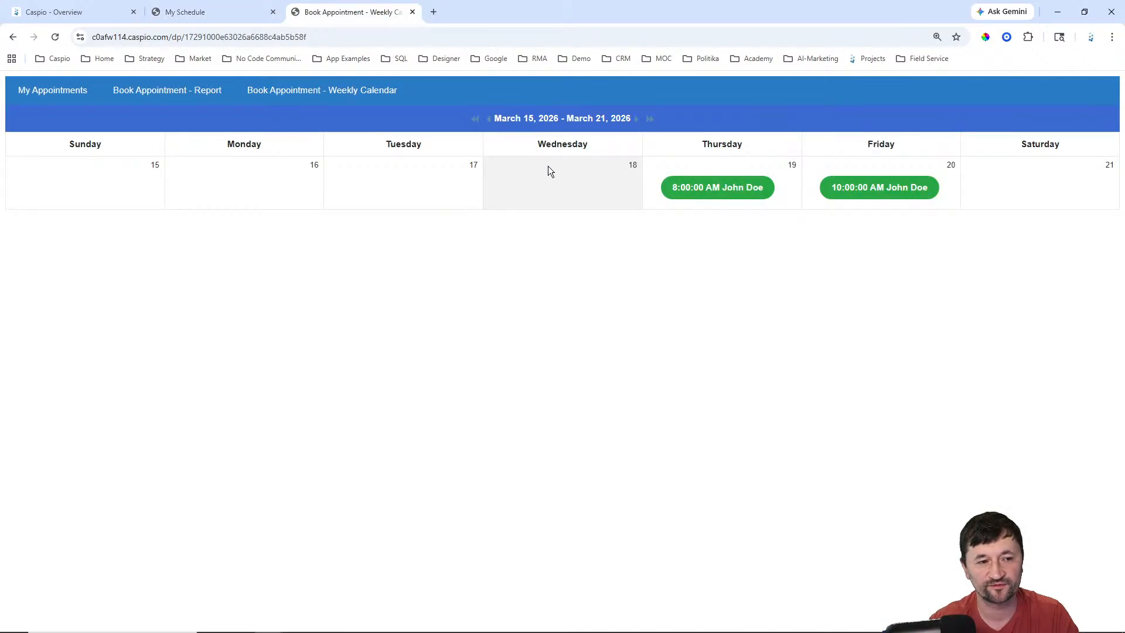
Step: Open My Appointments, showing Booked visits on 3/24/2026 at 9:00 and 3/25/2026 at 8:00
{"action": "left_click", "coordinate": [71, 92]}
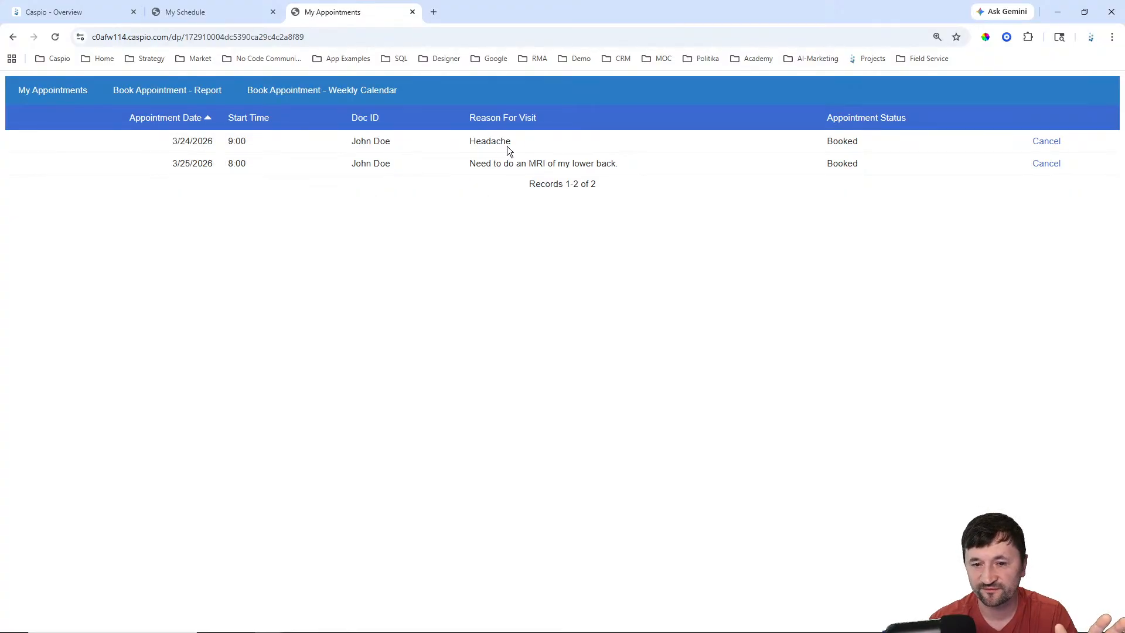
Step: Cancel the 3/24/2026 9:00 Headache appointment and confirm it with UPDATE
{"action": "left_click", "coordinate": [1051, 146]}
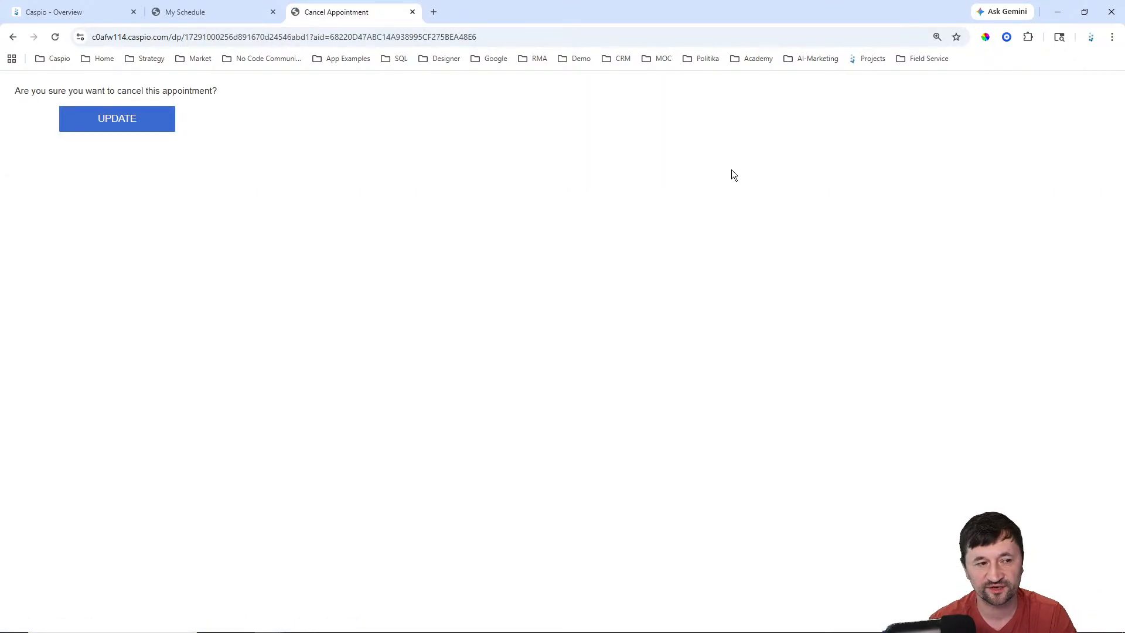
{"action": "left_click", "coordinate": [127, 126]}
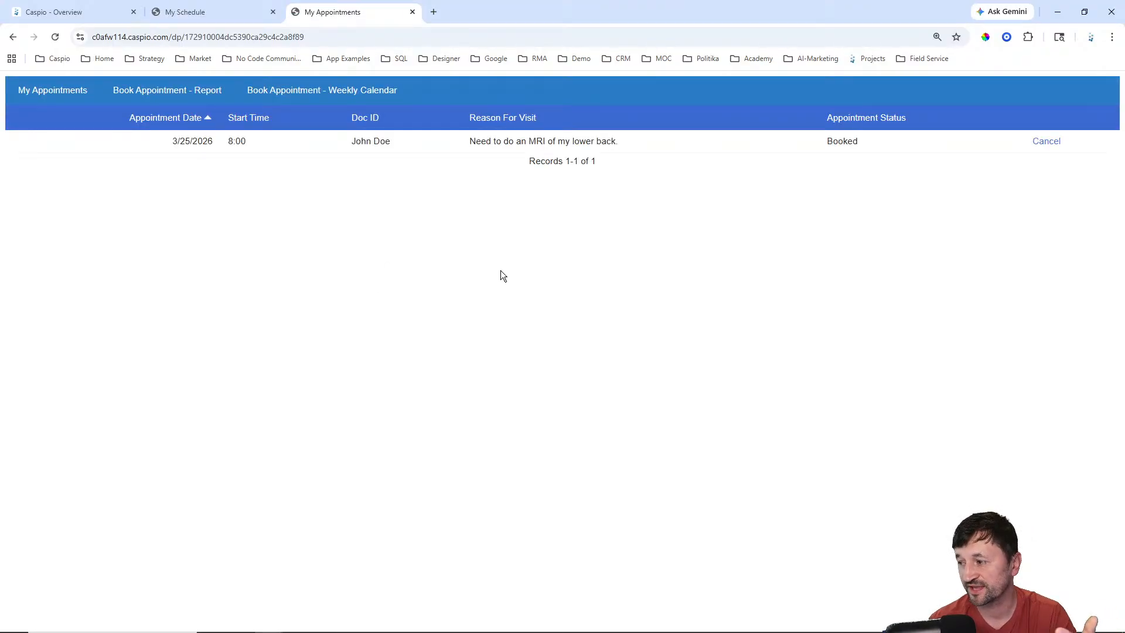
Step: Browse the weekly booking calendar forward and back, ending on March 15–21, 2026
{"action": "left_click", "coordinate": [316, 90]}
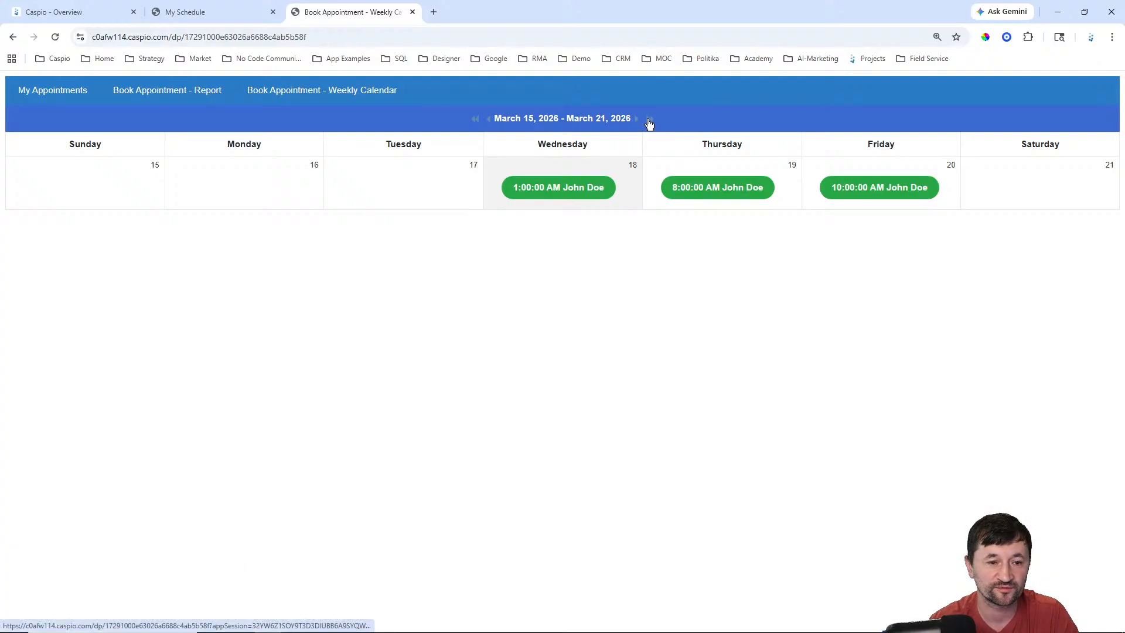
{"action": "left_click", "coordinate": [648, 119]}
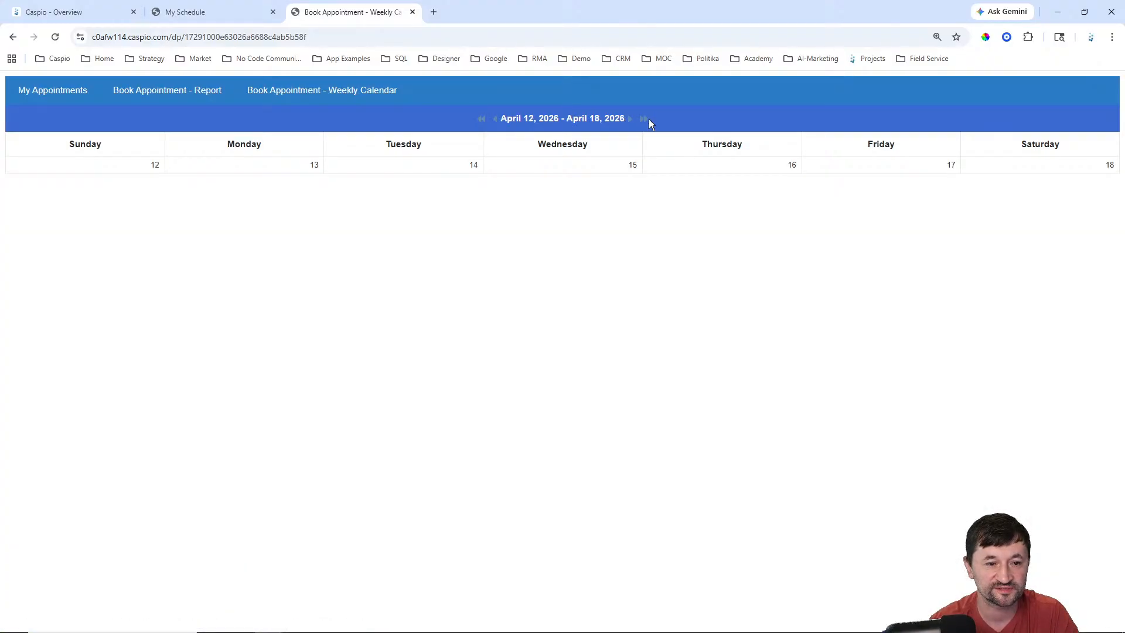
{"action": "left_click", "coordinate": [481, 119]}
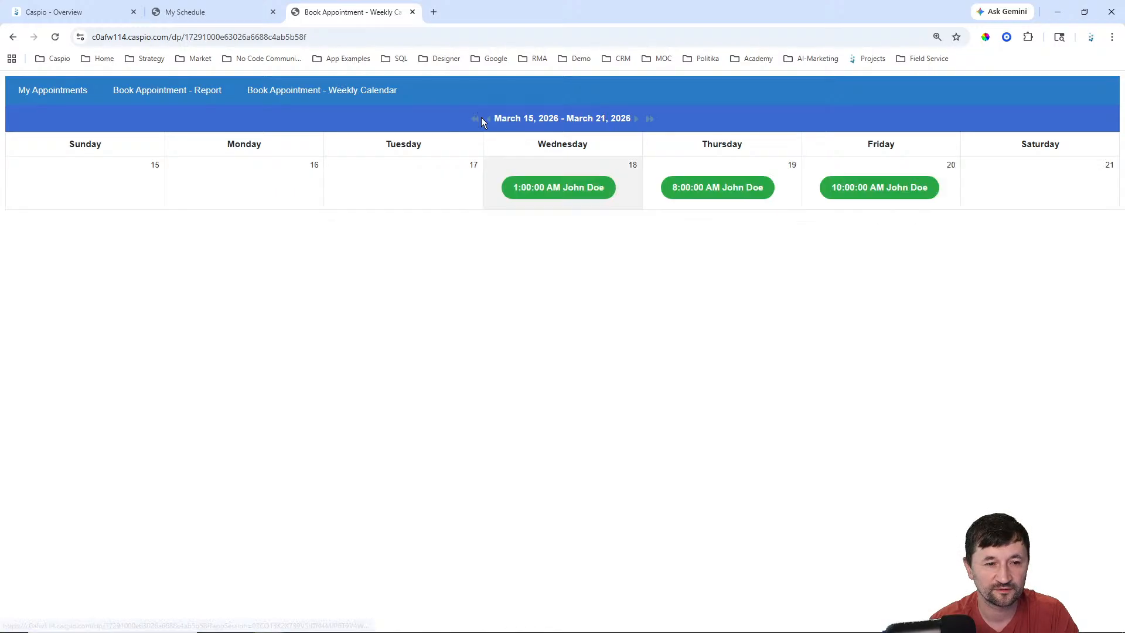
{"action": "left_click", "coordinate": [637, 120]}
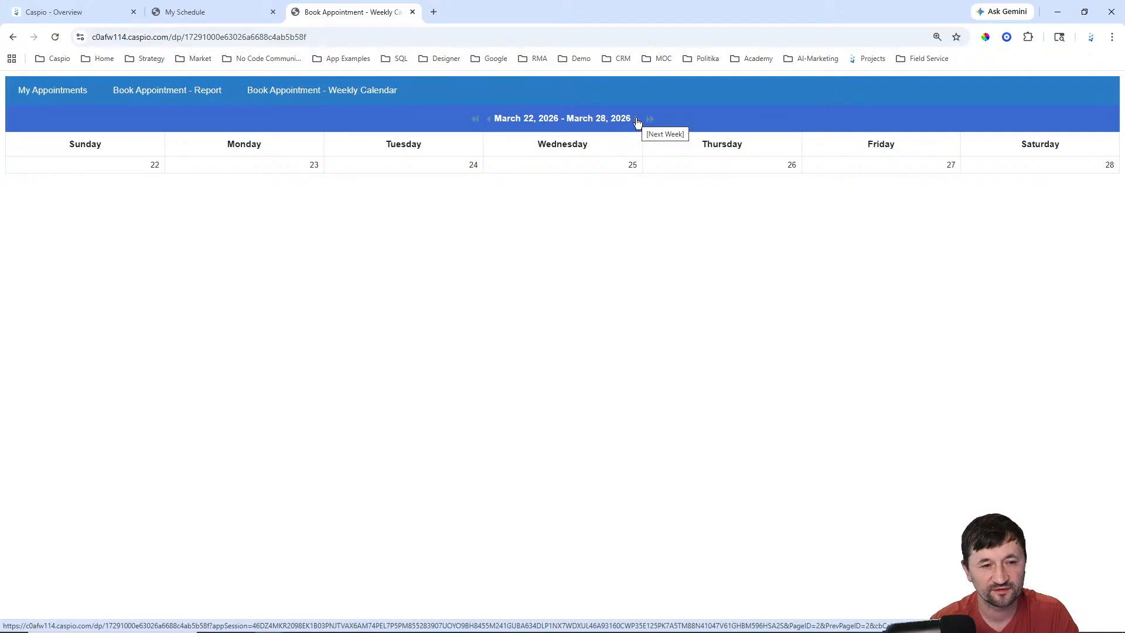
{"action": "mouse_move", "coordinate": [961, 631]}
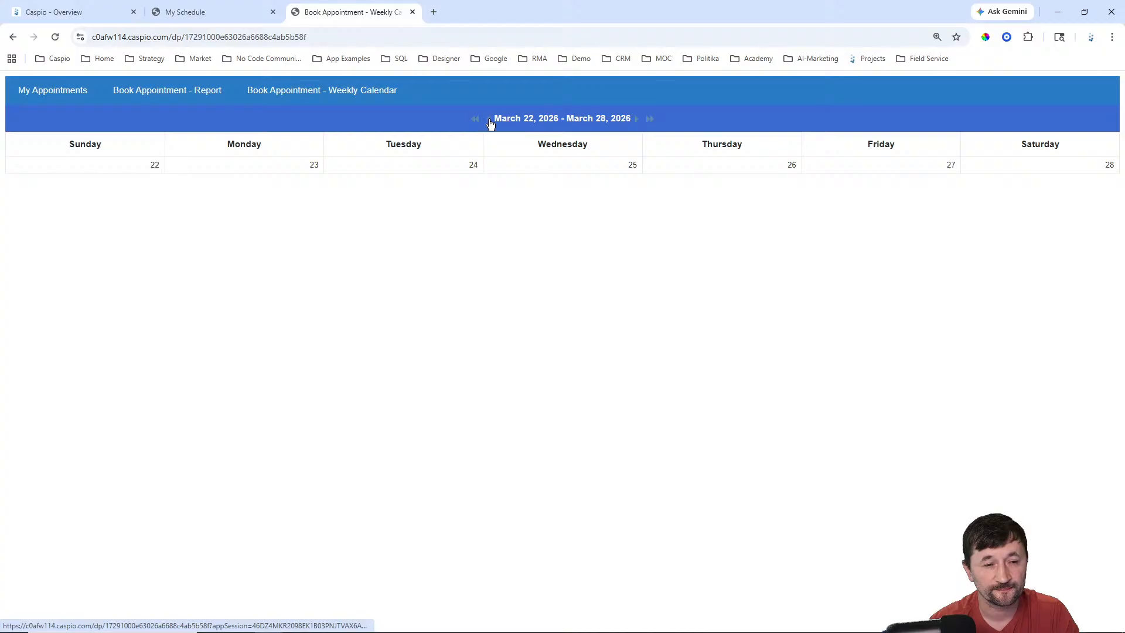
{"action": "left_click", "coordinate": [490, 120]}
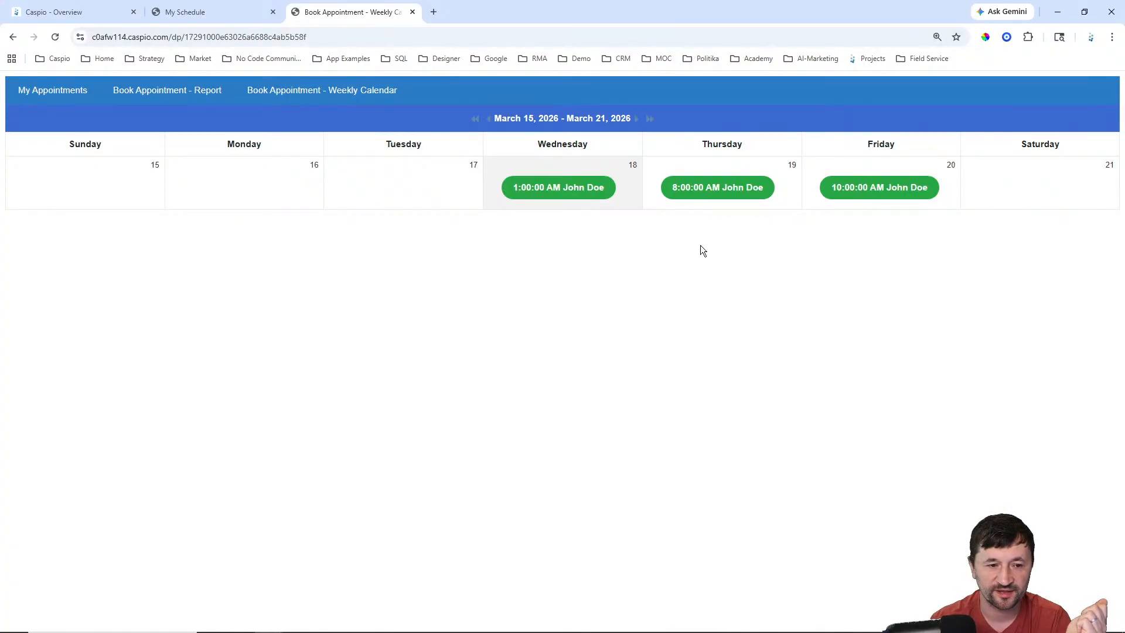
Step: Book the 3/18/2026 1:00 slot with reason for visit 'Sprained my ankle' and submit
{"action": "left_click", "coordinate": [568, 190]}
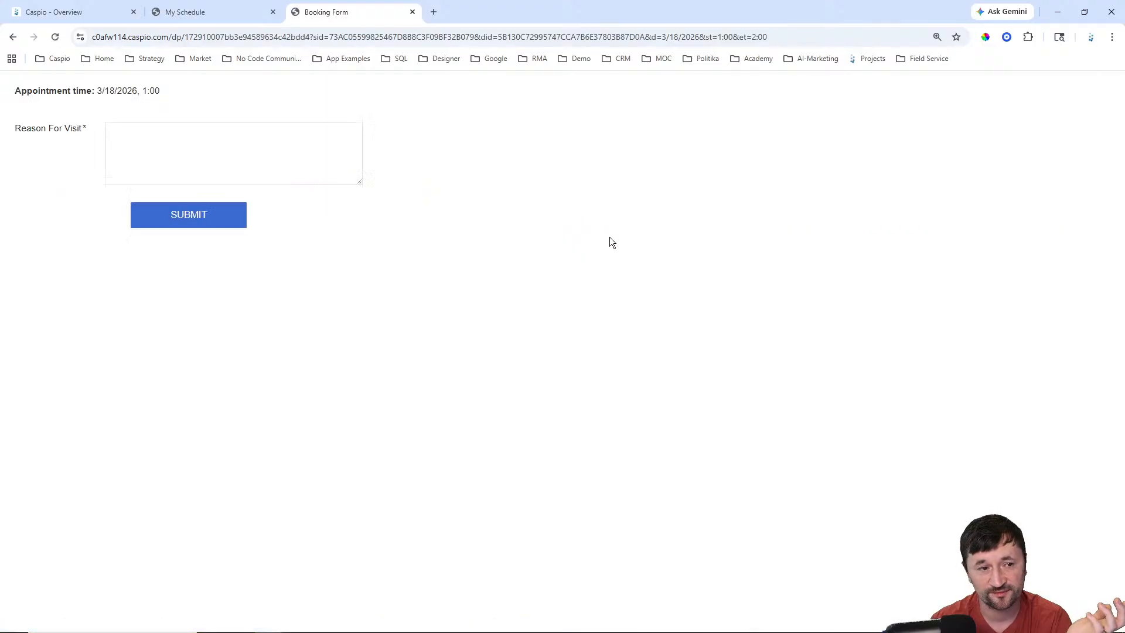
{"action": "left_click", "coordinate": [222, 148]}
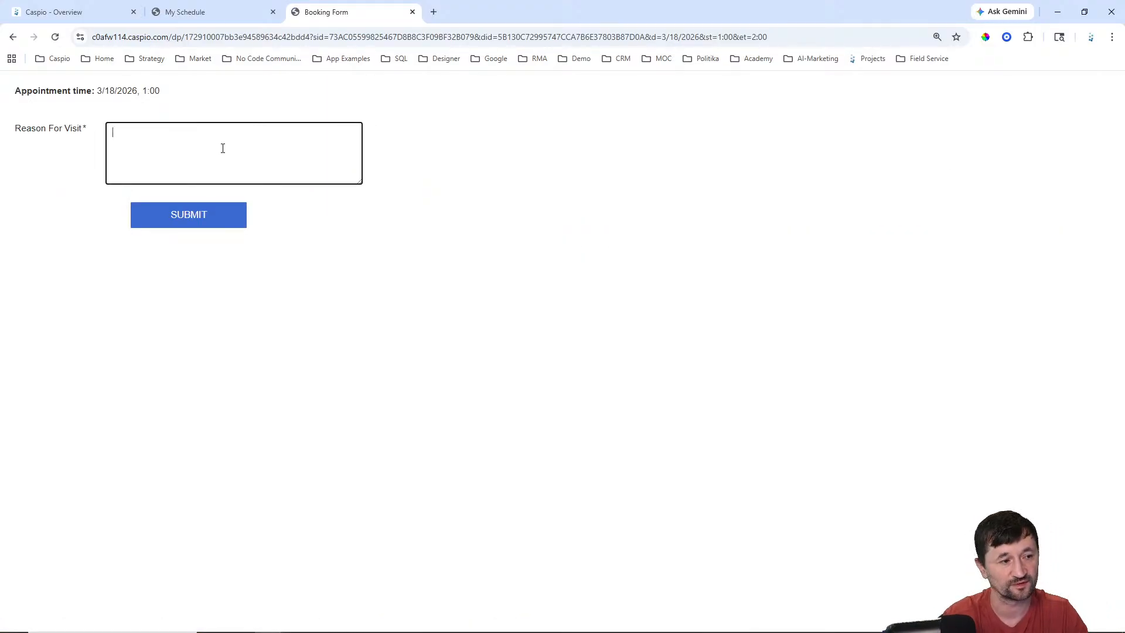
{"action": "type", "text": "Sprained "}
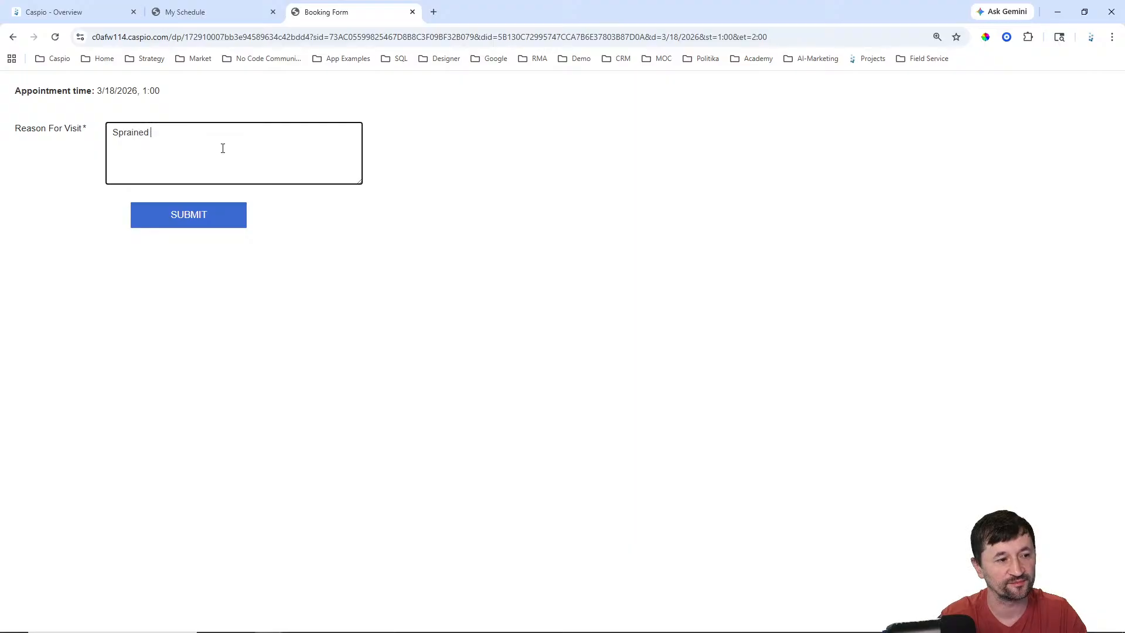
{"action": "type", "text": "my ahnk"}
{"action": "key", "text": "BackSpace"}
{"action": "key", "text": "BackSpace"}
{"action": "key", "text": "BackSpace"}
{"action": "type", "text": "nkle"}
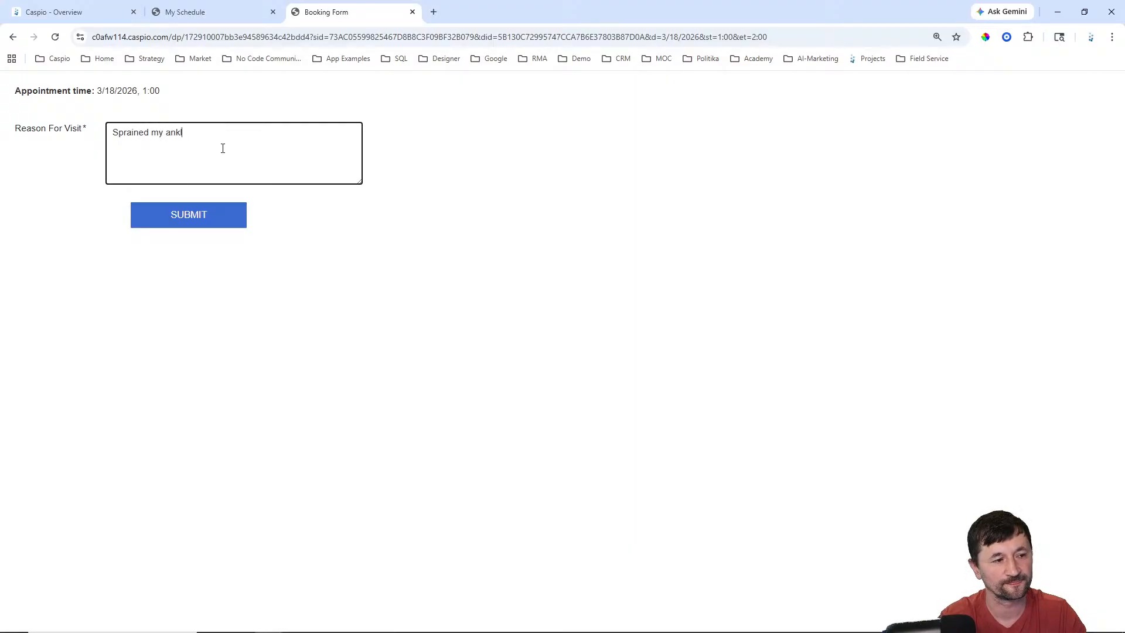
{"action": "left_click", "coordinate": [192, 212]}
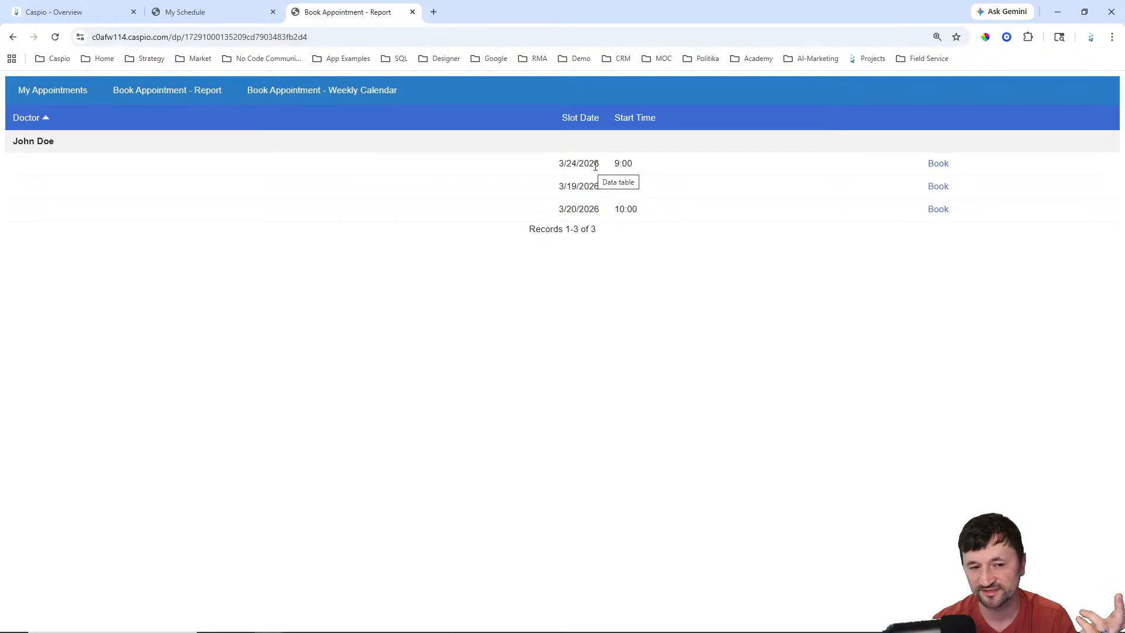
{"action": "double_click", "coordinate": [567, 166]}
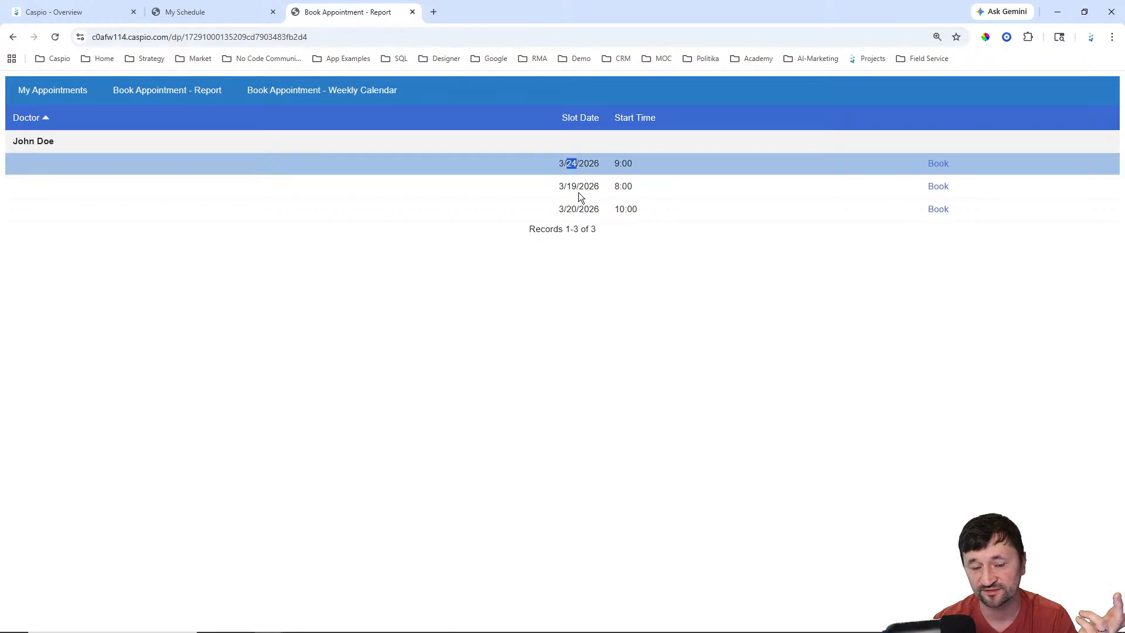
{"action": "left_click", "coordinate": [572, 280]}
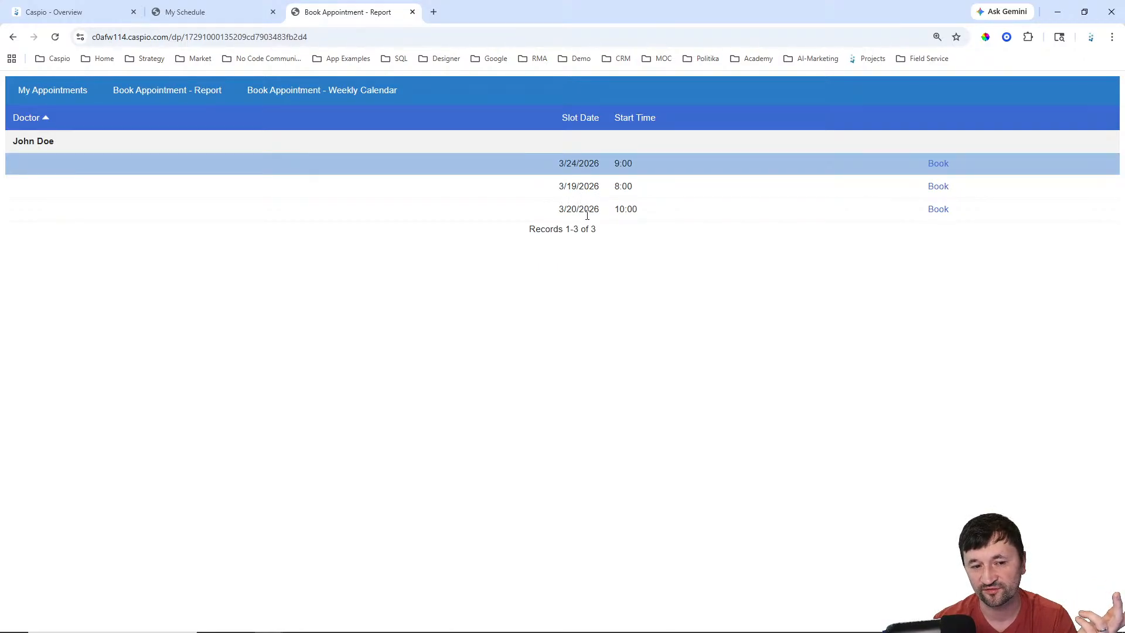
{"action": "left_click", "coordinate": [336, 94]}
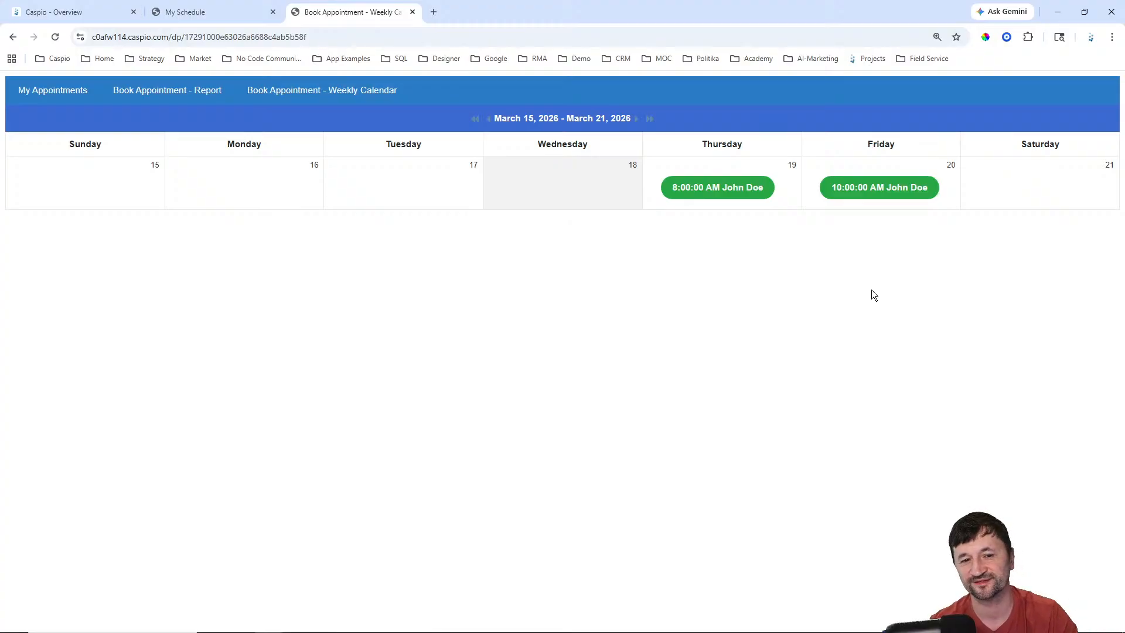
{"action": "left_click", "coordinate": [716, 195]}
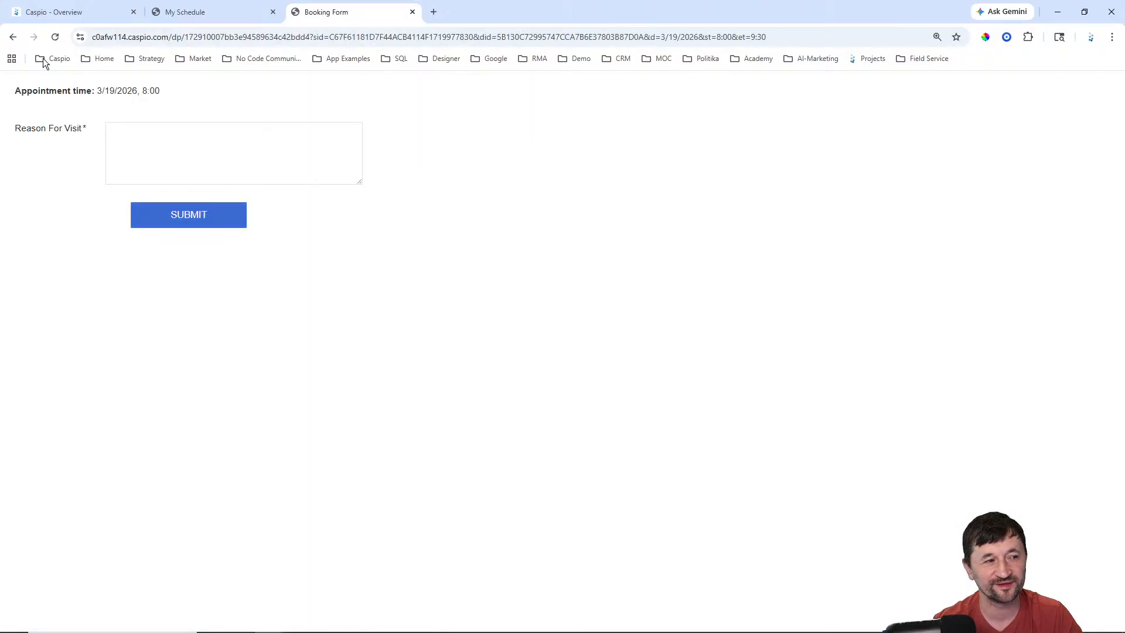
{"action": "left_click", "coordinate": [11, 39]}
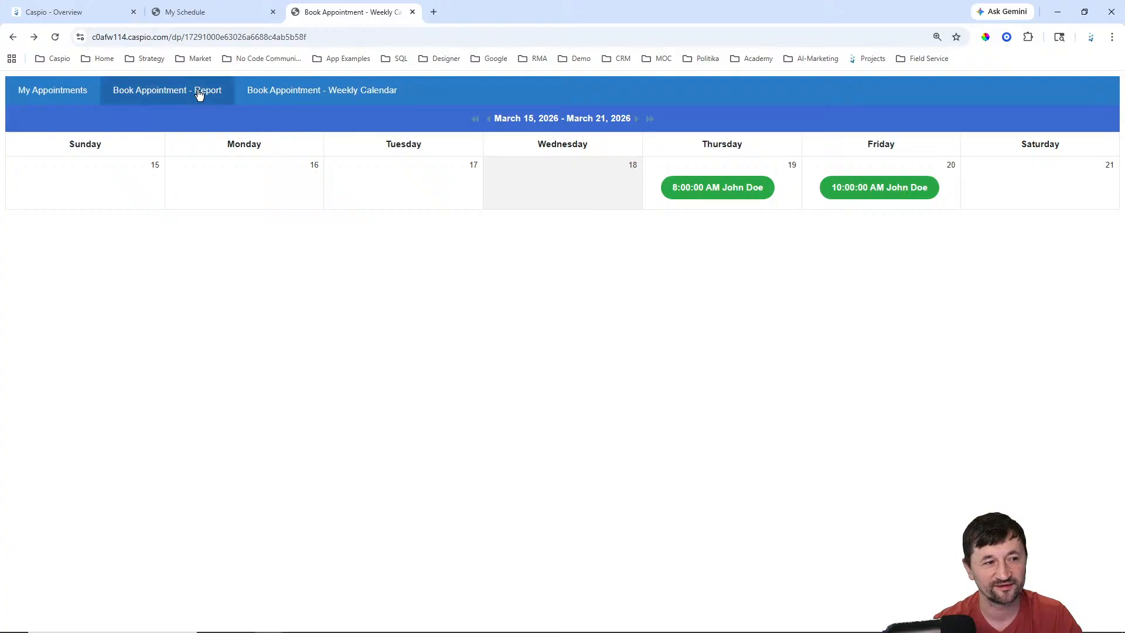
{"action": "left_click", "coordinate": [197, 93]}
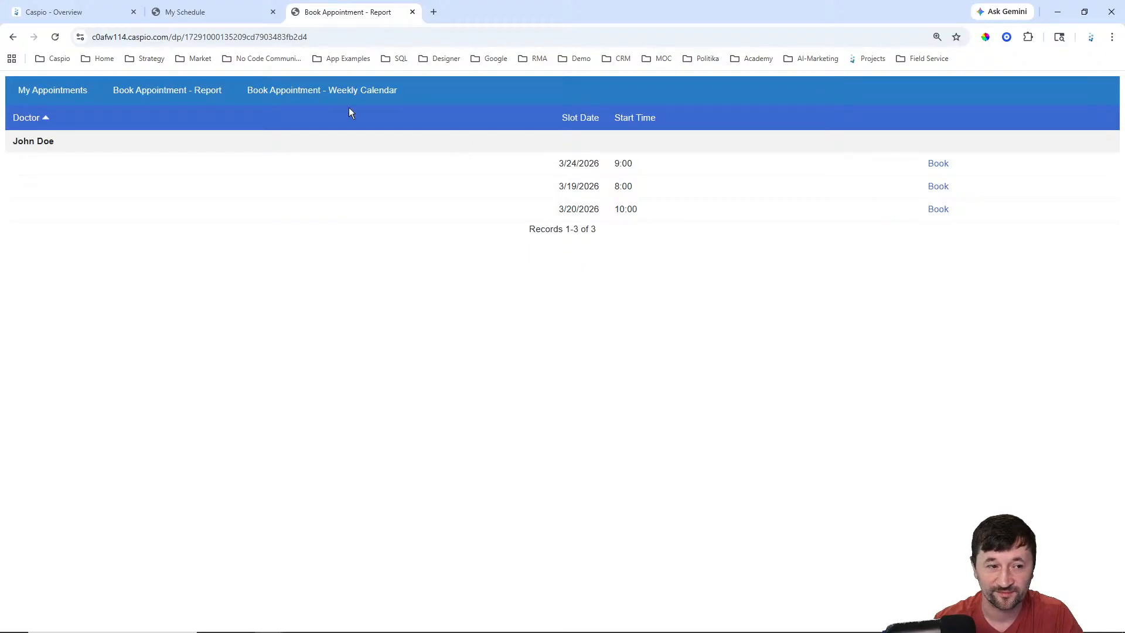
Step: Go from Weekly Calendar and Book Appointment - Report to My Appointments, listing the 3/18 and 3/25 bookings
{"action": "left_click", "coordinate": [335, 94]}
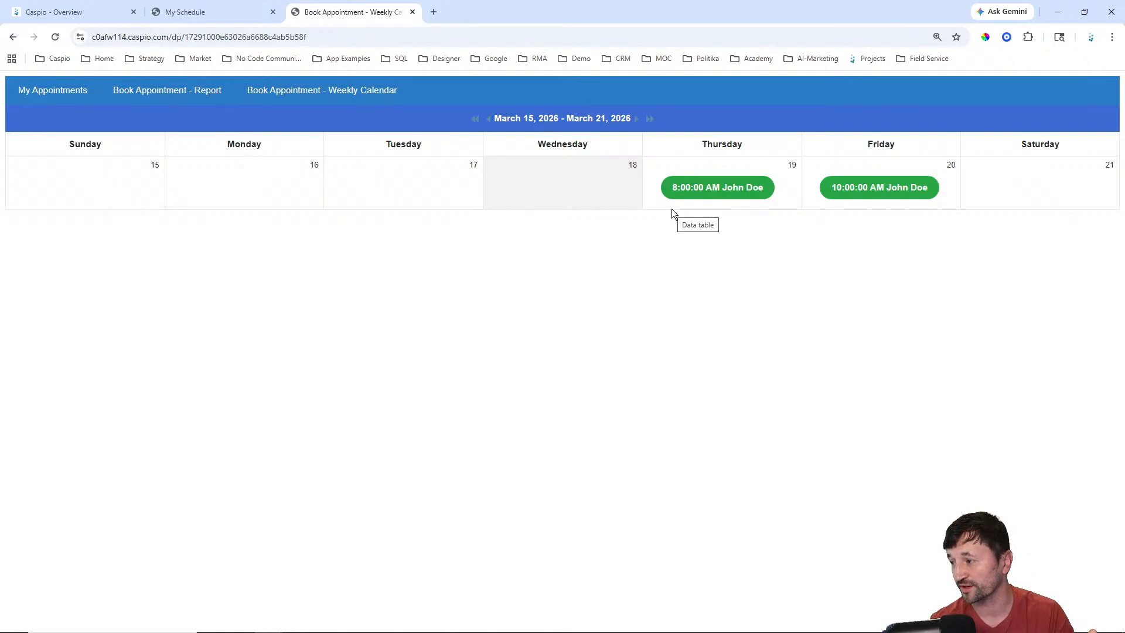
{"action": "left_click", "coordinate": [191, 93]}
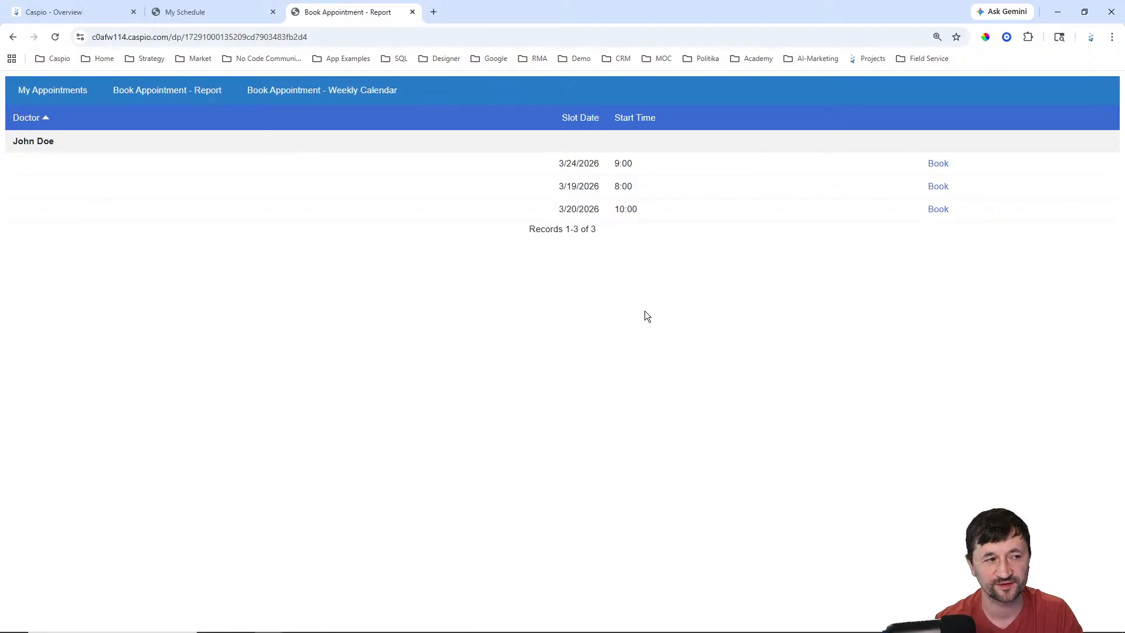
{"action": "left_click", "coordinate": [48, 90]}
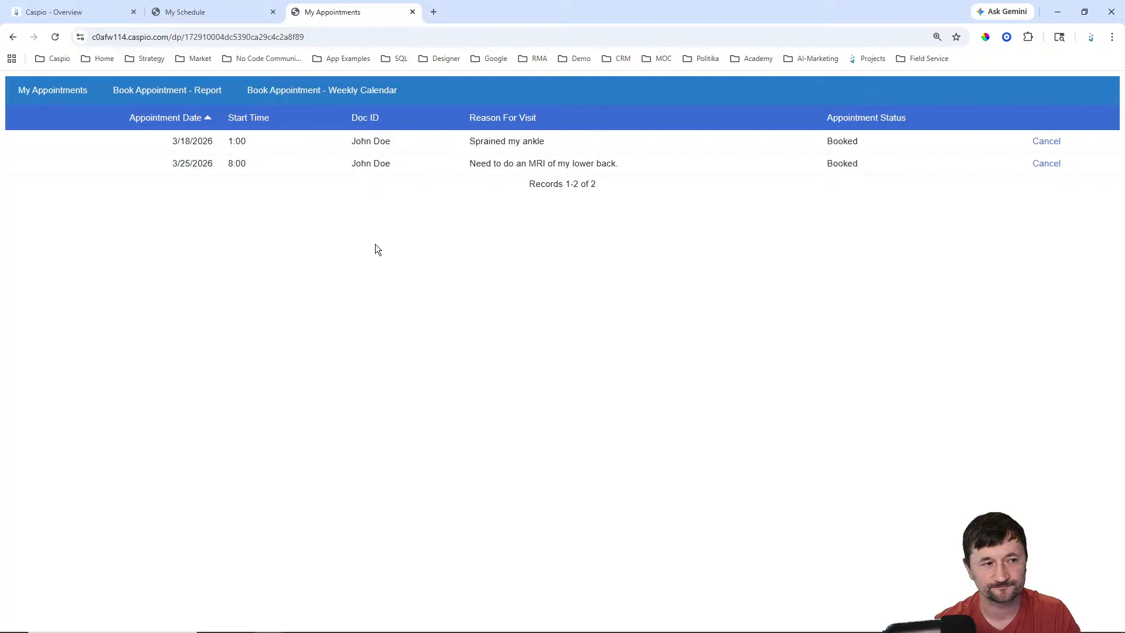
{"action": "left_click", "coordinate": [309, 92]}
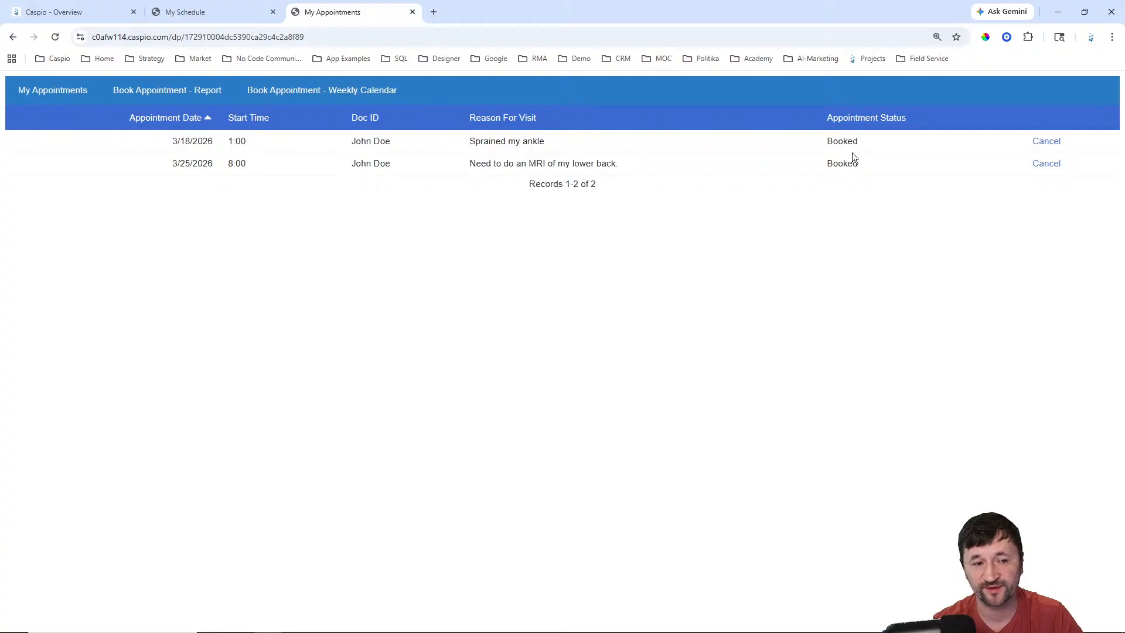
Step: Open the doctor's Booked Appointments list and highlight the 'Sprained my ankle' visit reason
{"action": "left_click", "coordinate": [206, 12]}
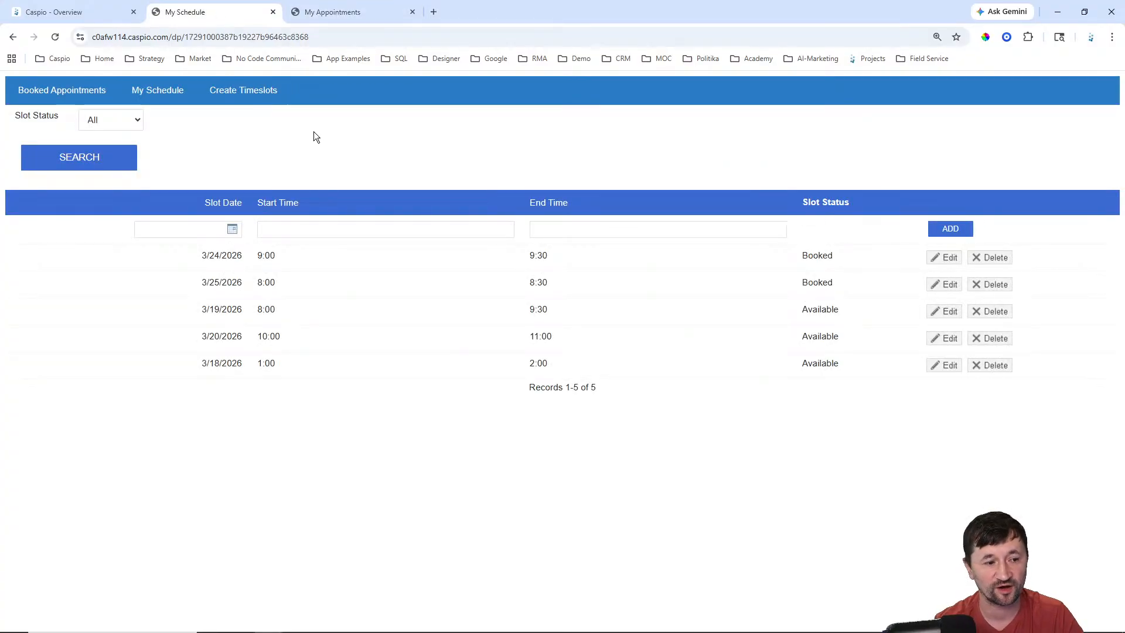
{"action": "left_click", "coordinate": [78, 92]}
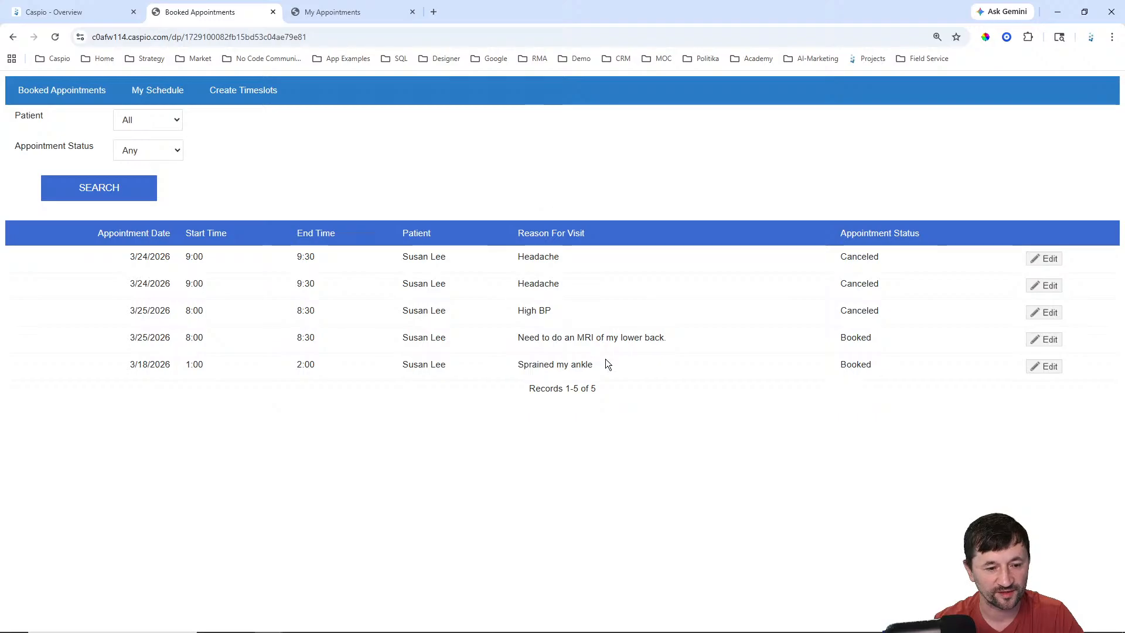
{"action": "left_click_drag", "start_coordinate": [608, 364], "coordinate": [564, 360]}
Step: Return to the doctor's My Schedule, then switch to the patient's My Appointments page
{"action": "left_click", "coordinate": [157, 90]}
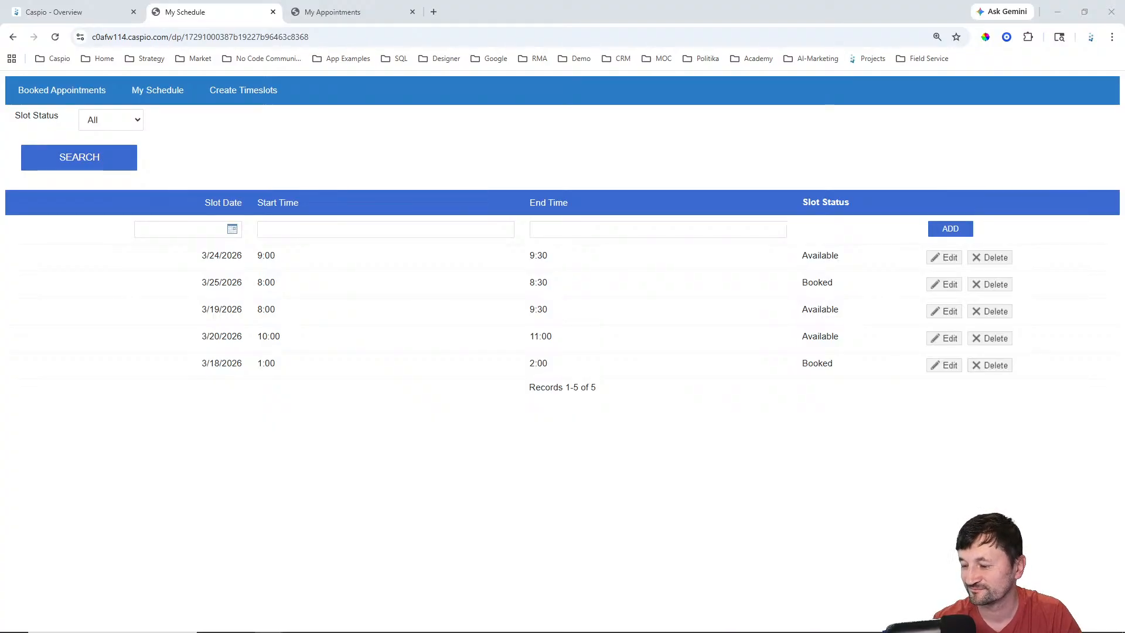
{"action": "left_click", "coordinate": [756, 486]}
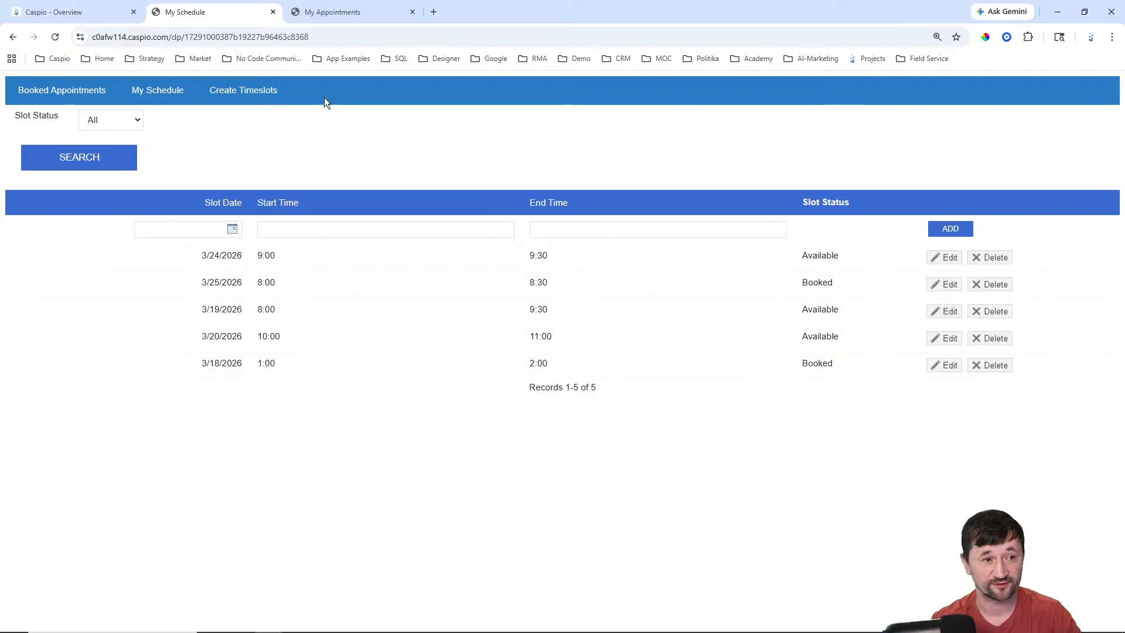
{"action": "left_click", "coordinate": [325, 14]}
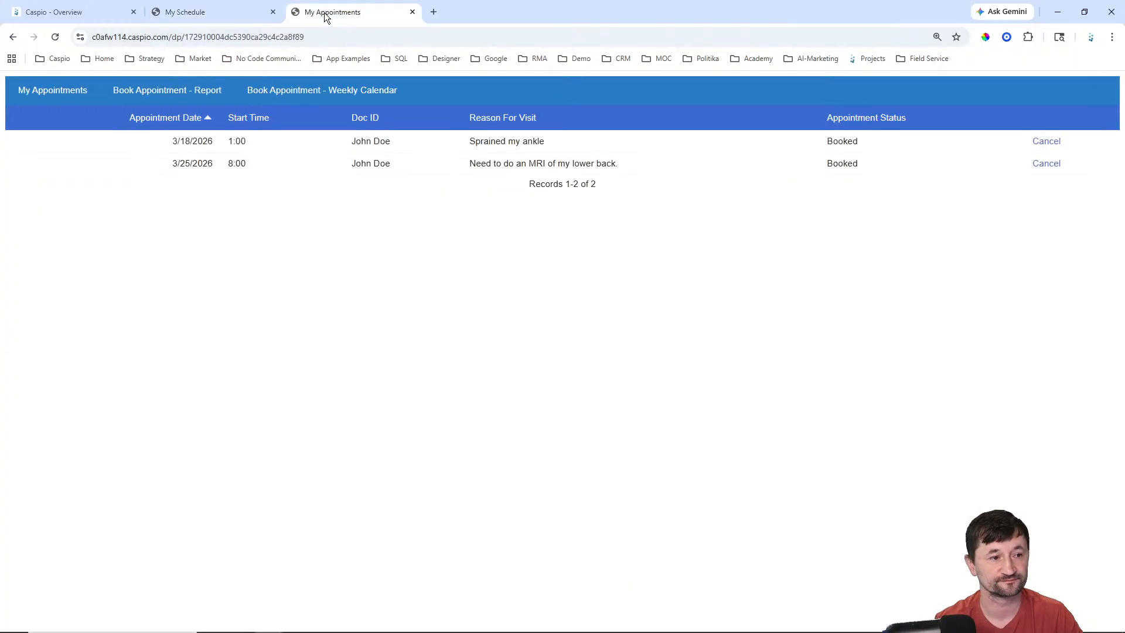
Step: Load the weekly booking calendar, then move via My Schedule to the Caspio app Overview
{"action": "left_click", "coordinate": [339, 91]}
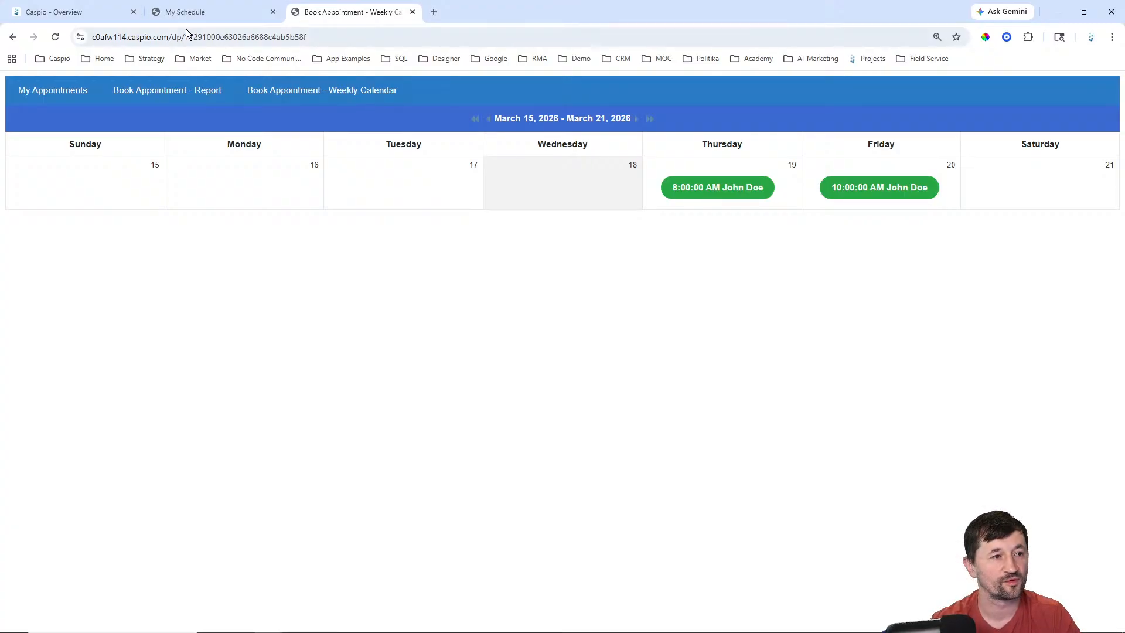
{"action": "left_click", "coordinate": [194, 12]}
{"action": "left_click", "coordinate": [100, 10]}
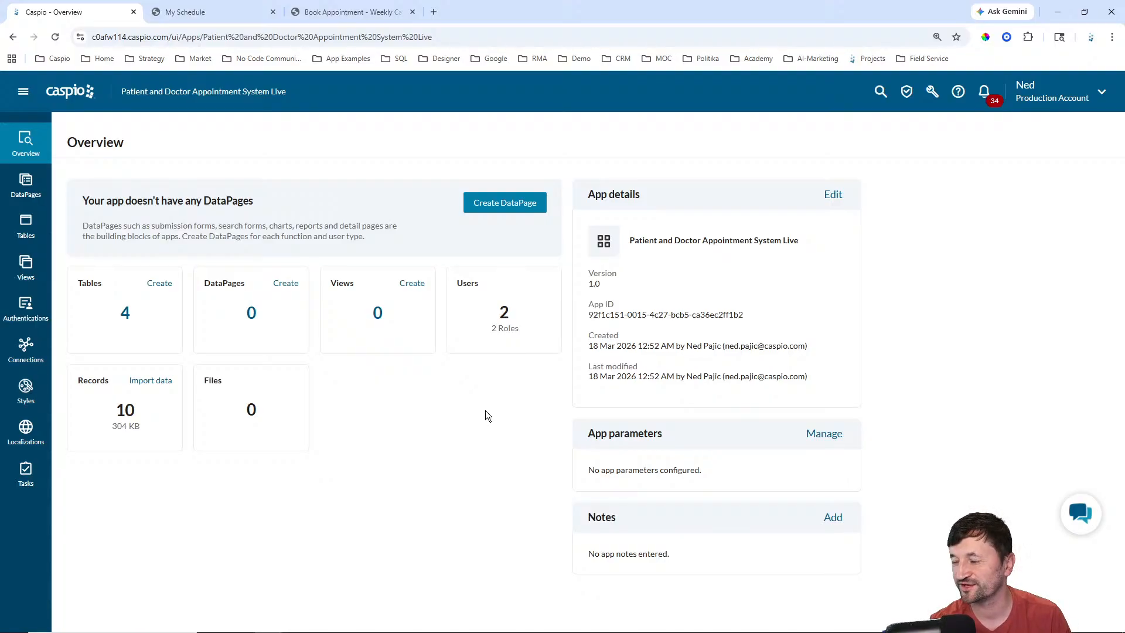
Step: Show the app's four pdas tables and dismiss the AI Assistant panel
{"action": "left_click", "coordinate": [38, 229]}
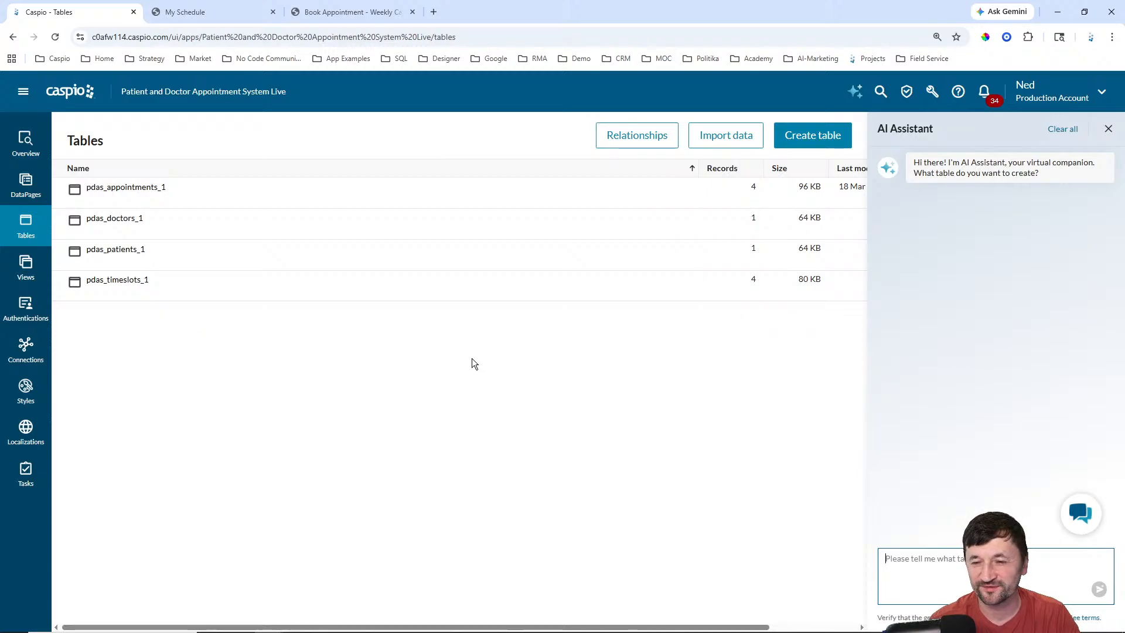
{"action": "left_click", "coordinate": [1107, 134]}
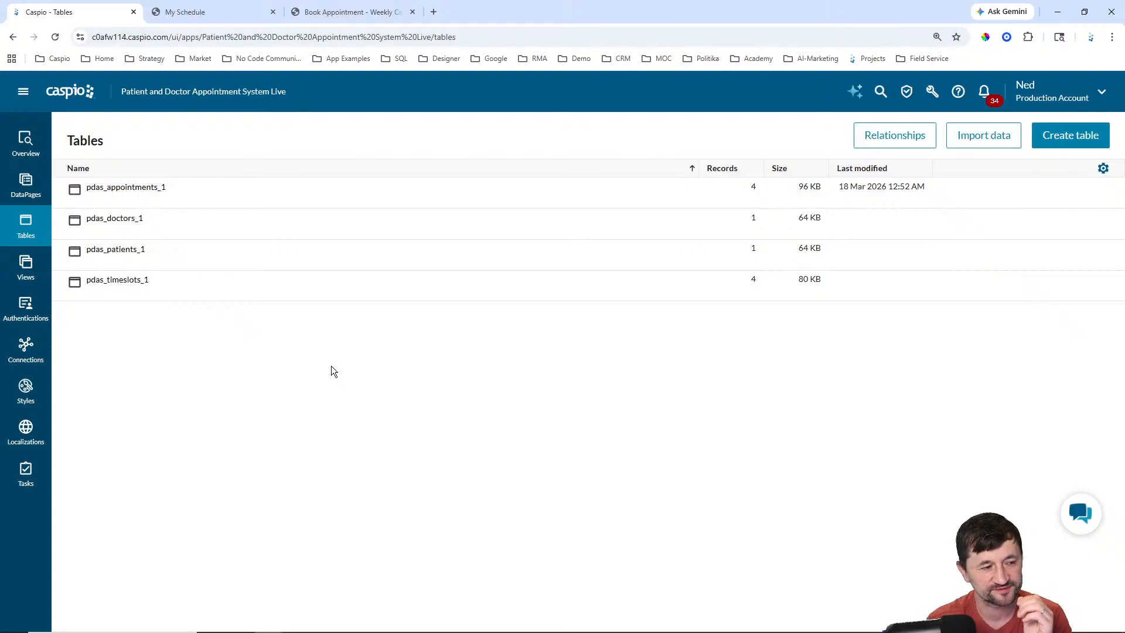
{"action": "mouse_move", "coordinate": [148, 225]}
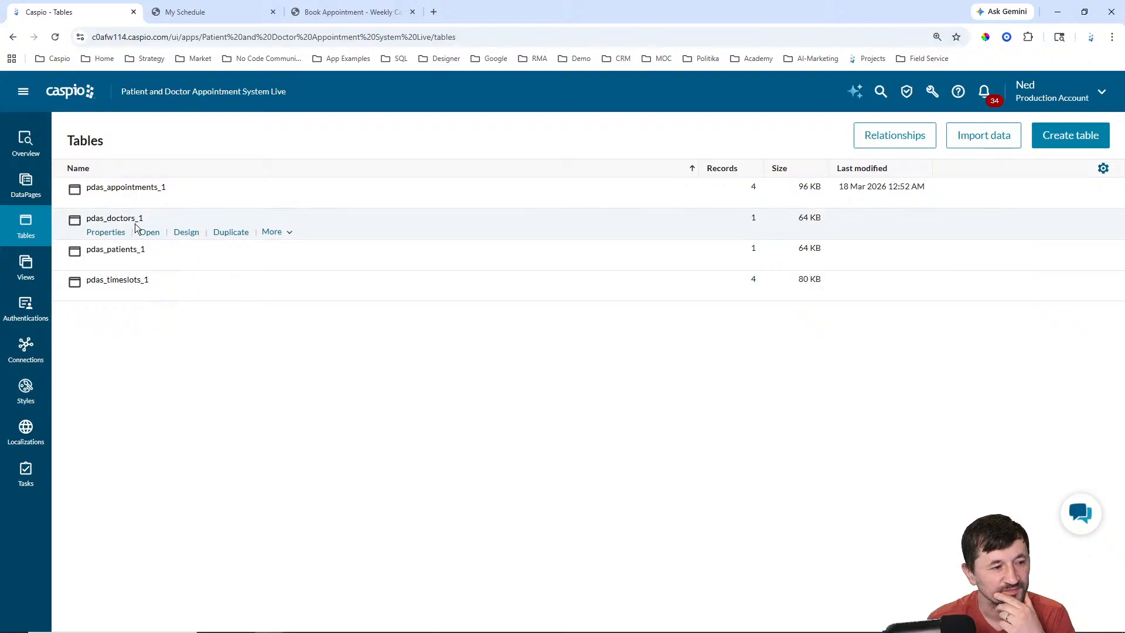
{"action": "left_click", "coordinate": [187, 233]}
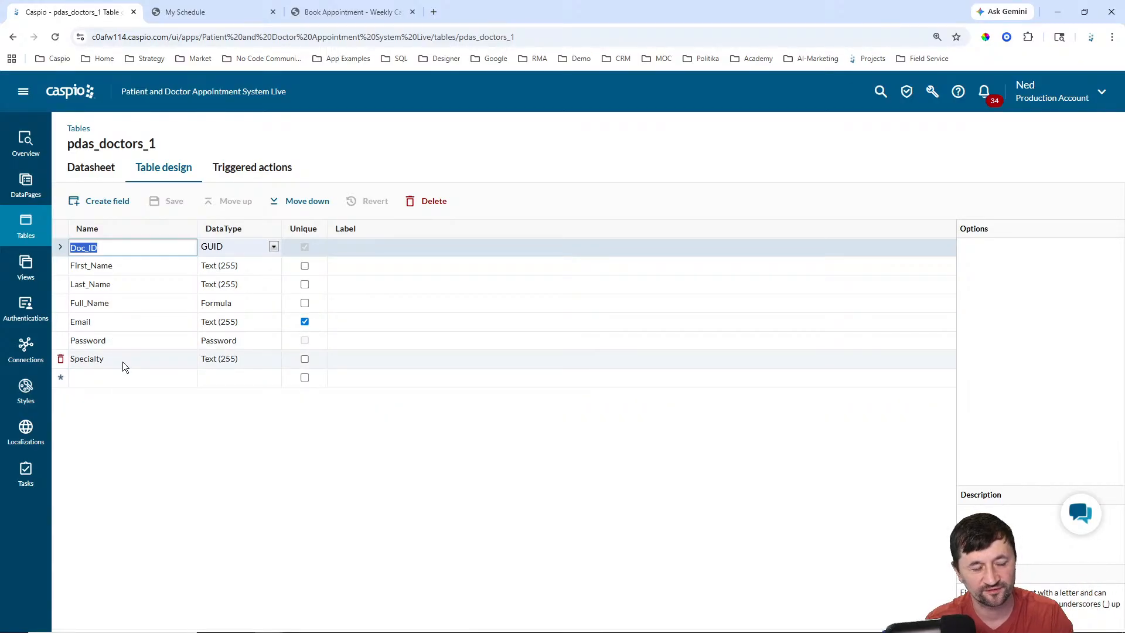
{"action": "left_click", "coordinate": [17, 232]}
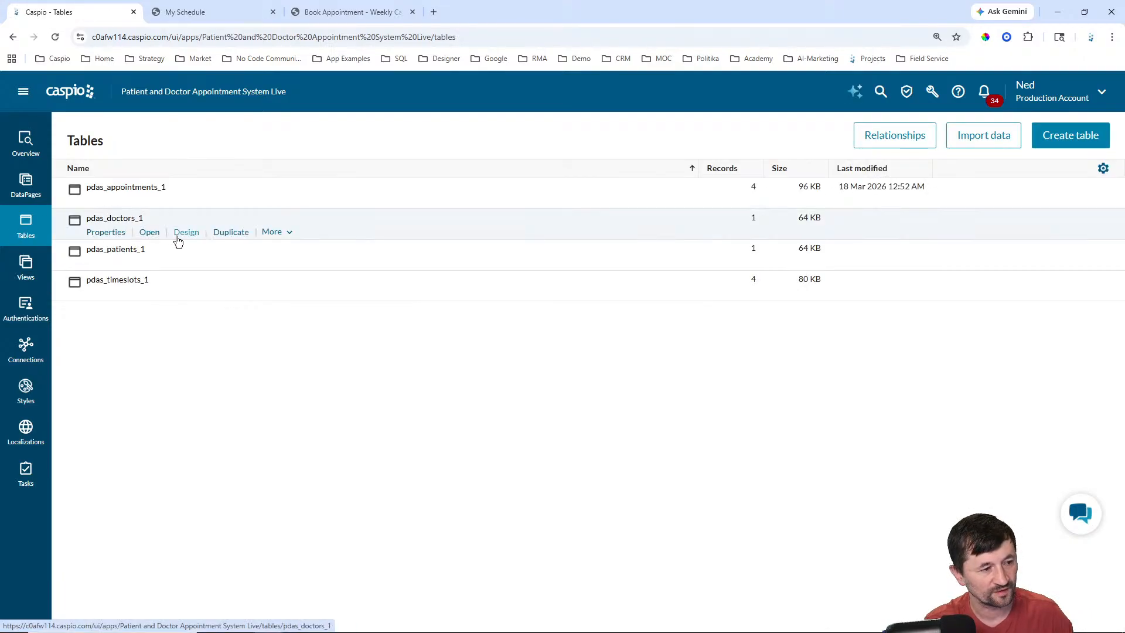
{"action": "left_click", "coordinate": [151, 264]}
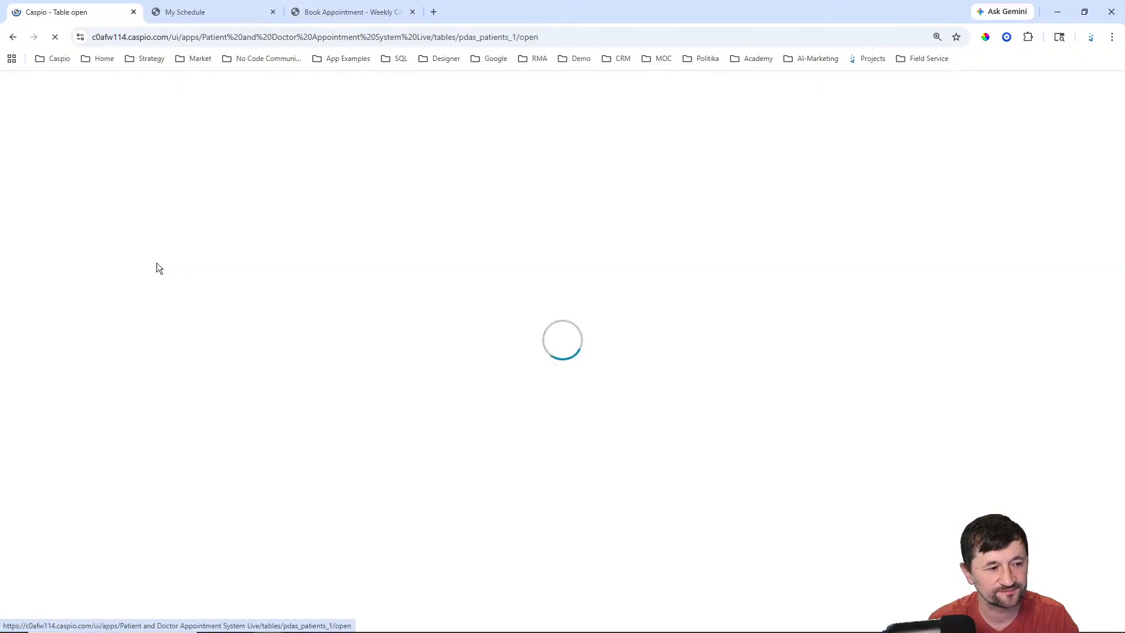
{"action": "left_click", "coordinate": [170, 175]}
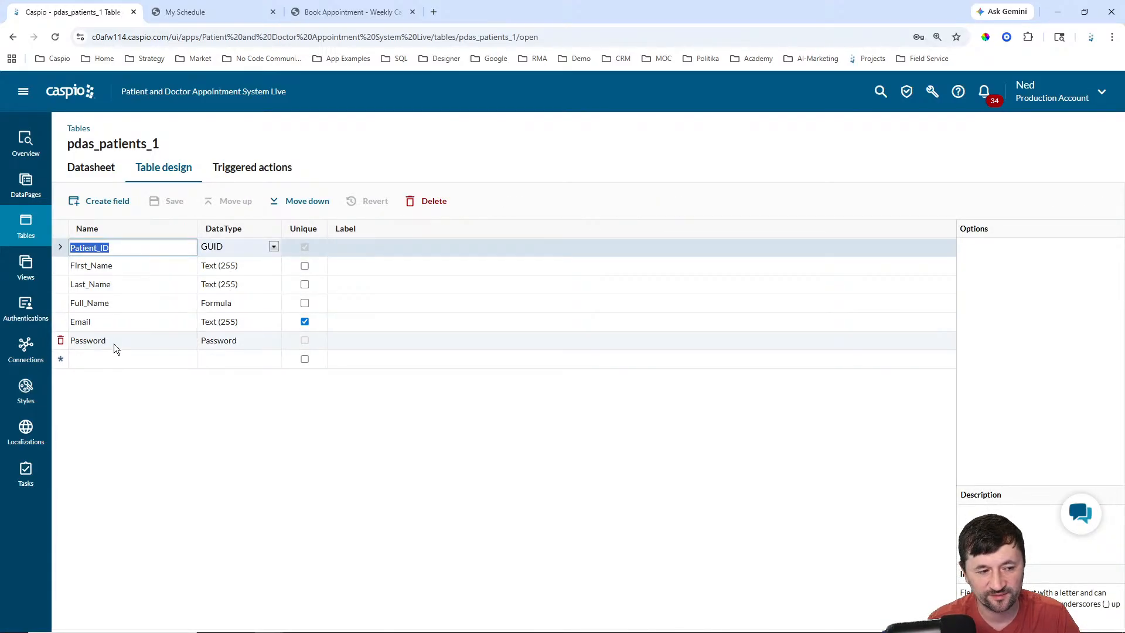
{"action": "left_click", "coordinate": [26, 223]}
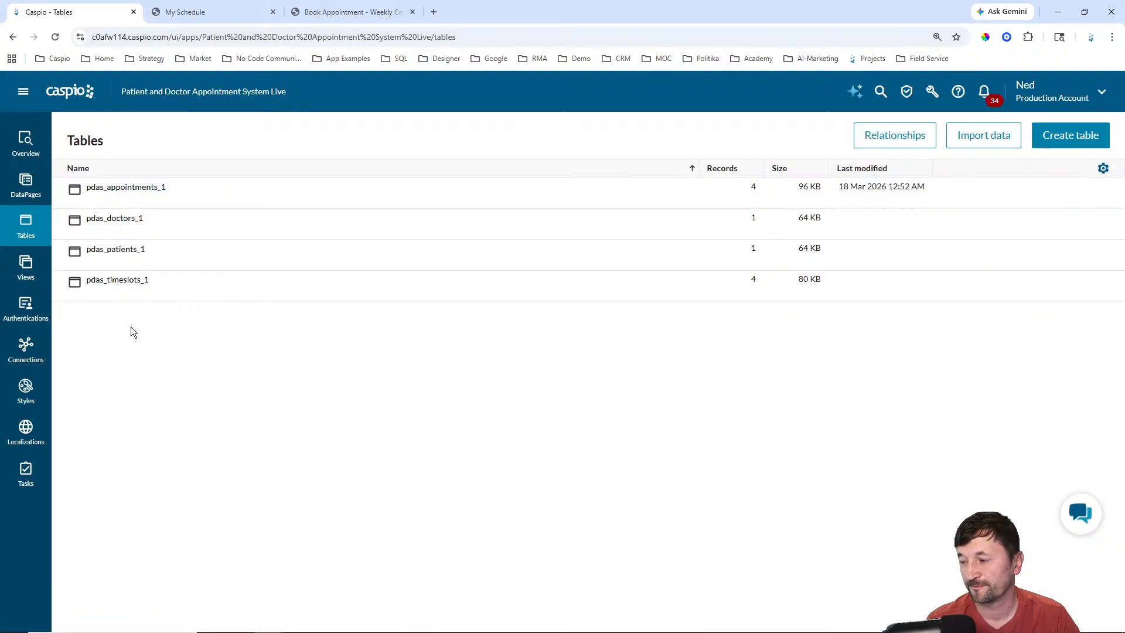
{"action": "mouse_move", "coordinate": [139, 293]}
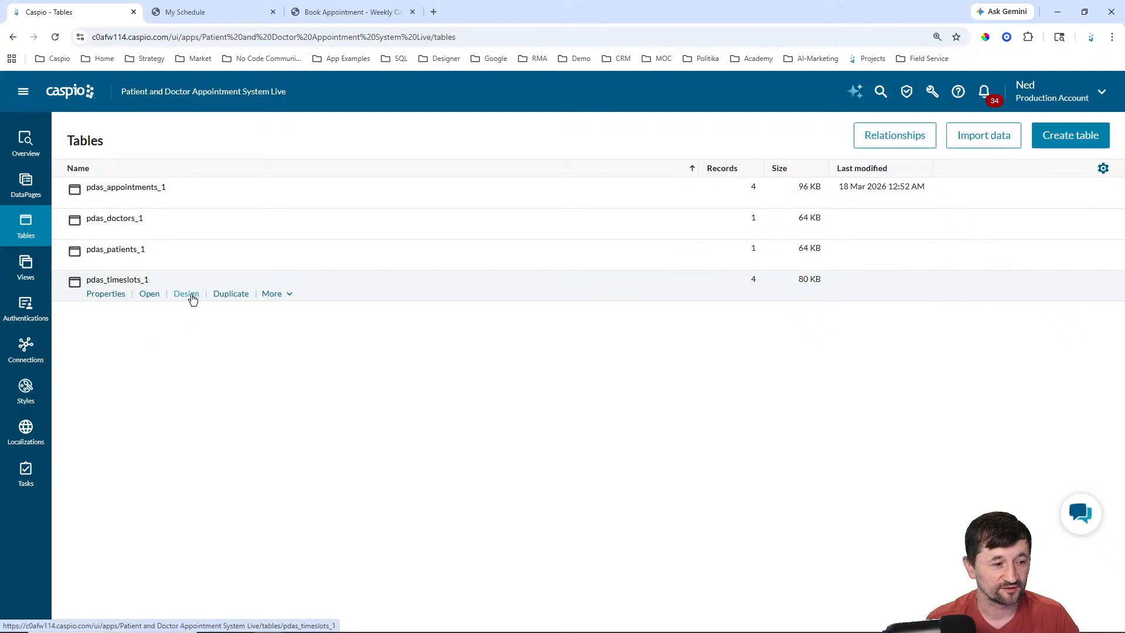
Step: Inspect the pdas_timeslots_1 and pdas_appointments_1 field designs, then go back to the tables list
{"action": "left_click", "coordinate": [186, 294]}
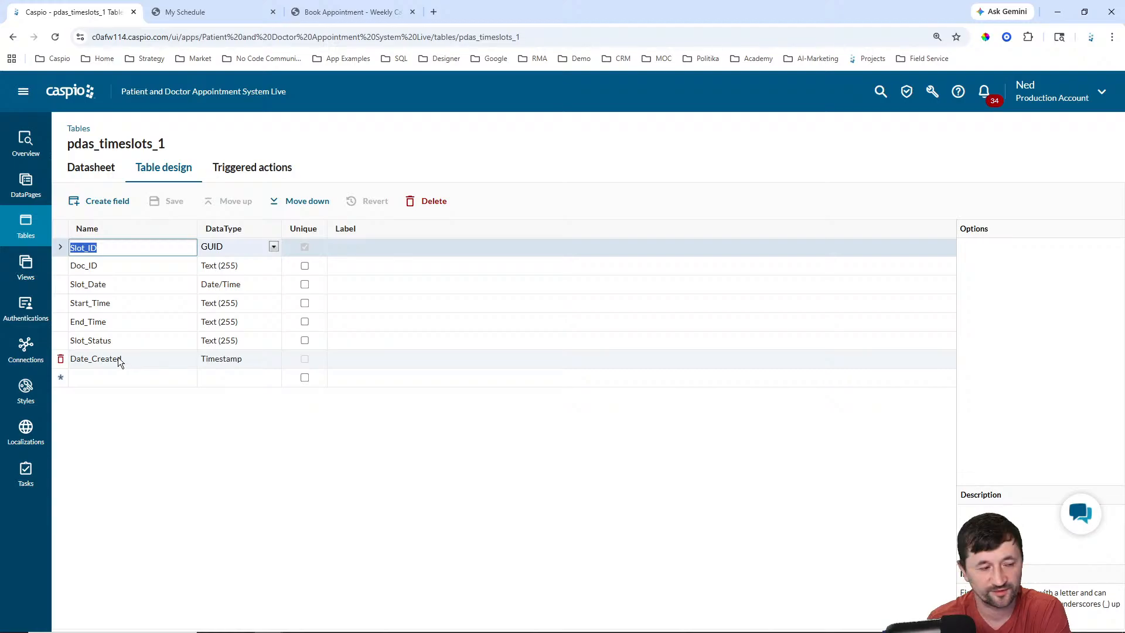
{"action": "left_click", "coordinate": [31, 244]}
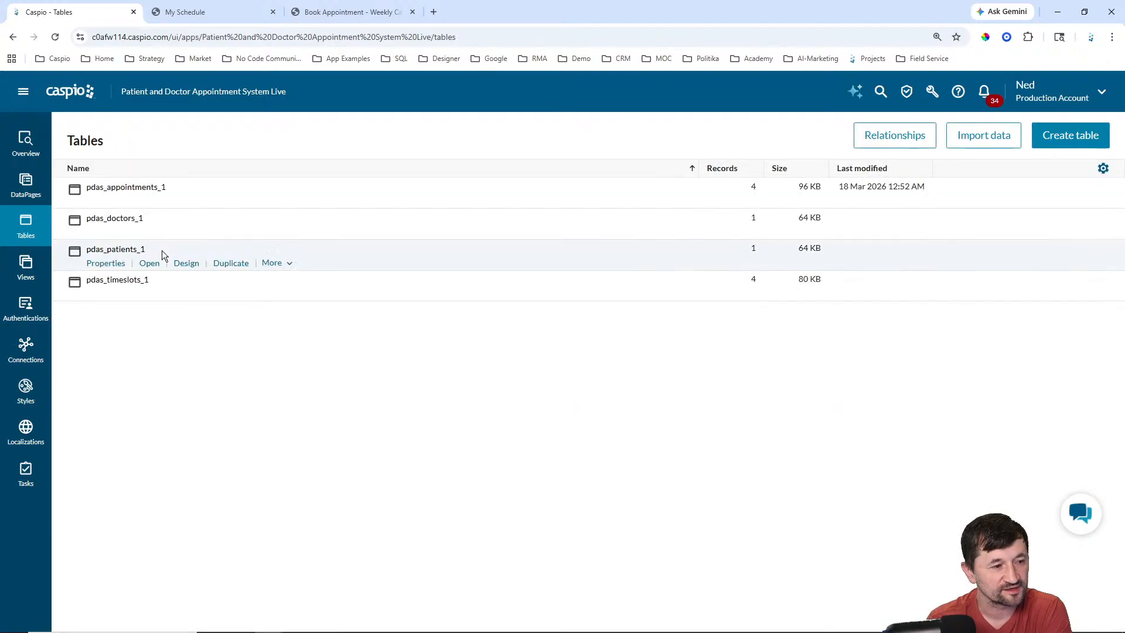
{"action": "left_click", "coordinate": [186, 202]}
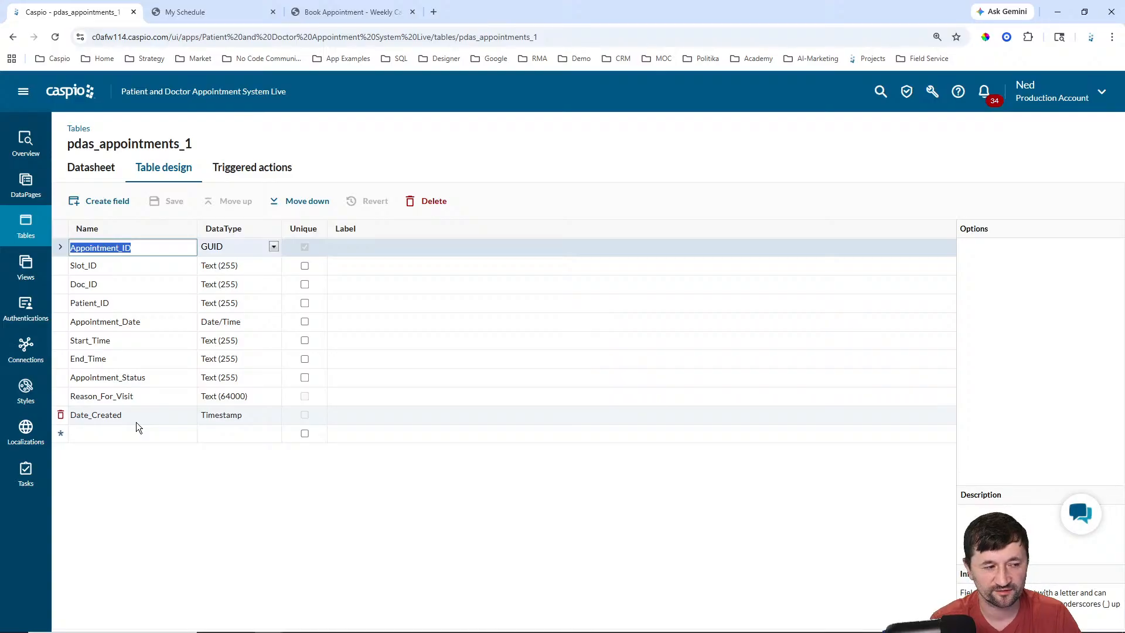
{"action": "left_click", "coordinate": [24, 222]}
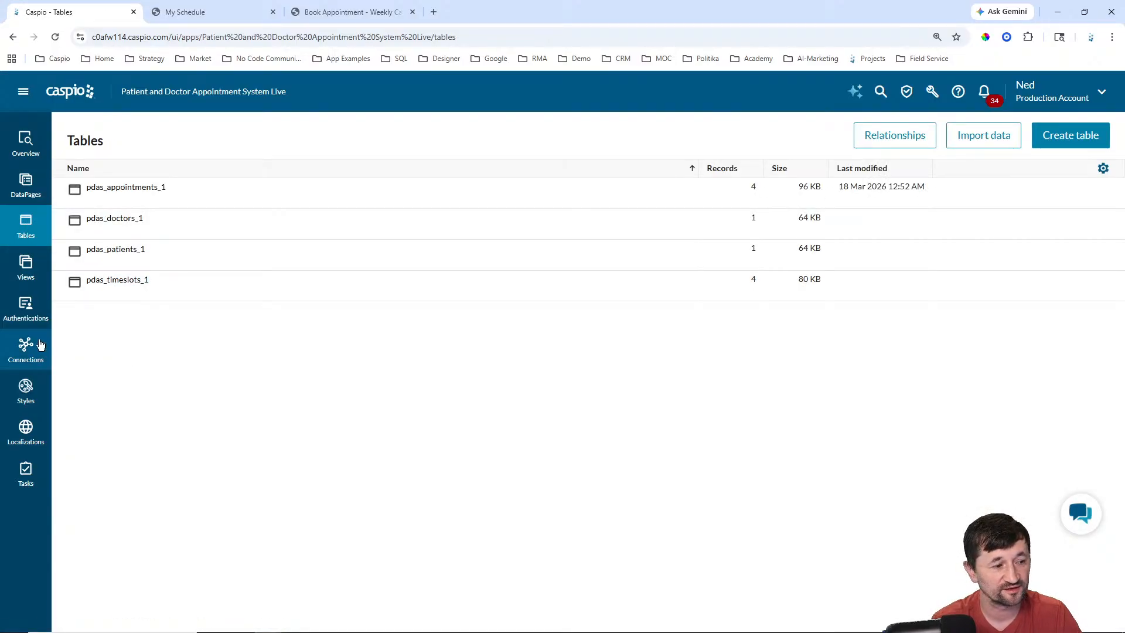
Step: Create a DataPage folder named Patients
{"action": "left_click", "coordinate": [26, 311]}
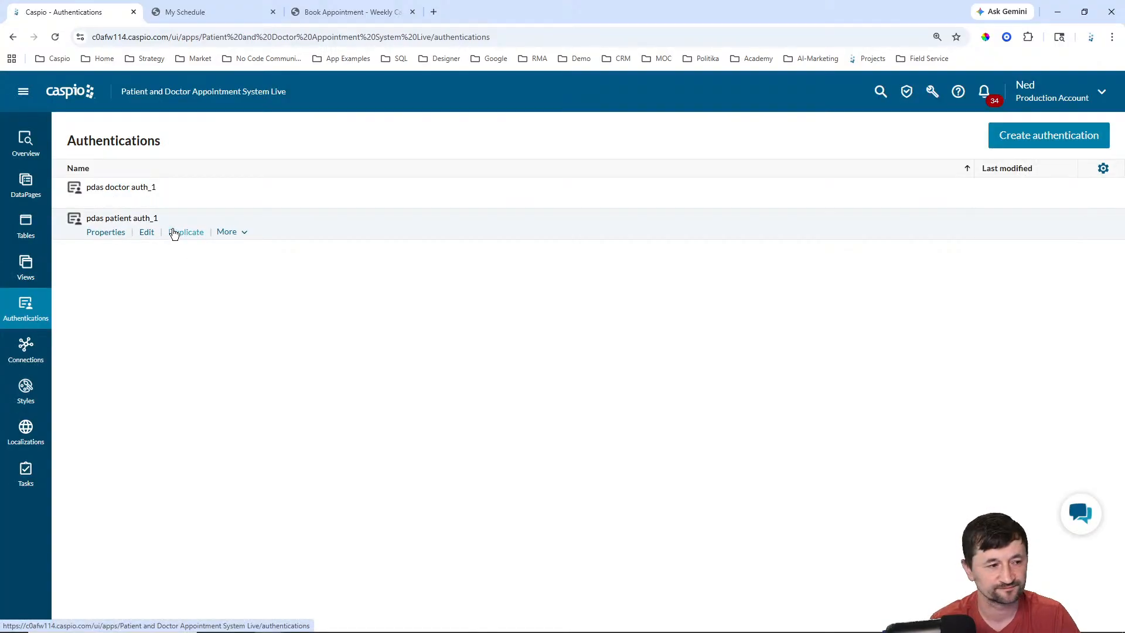
{"action": "left_click", "coordinate": [23, 190]}
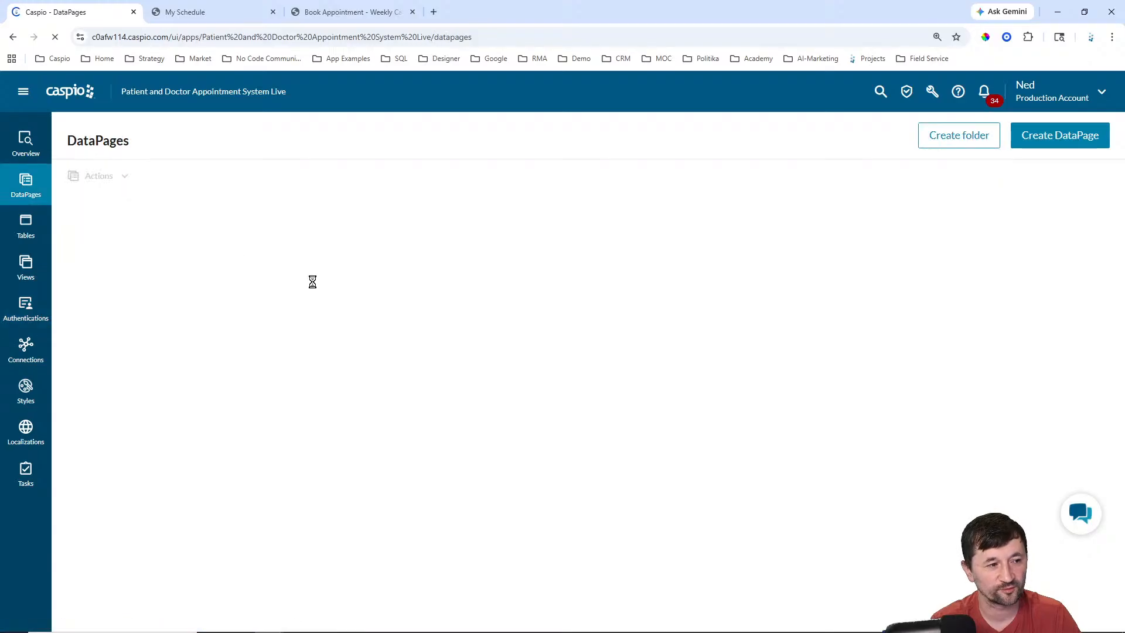
{"action": "left_click", "coordinate": [956, 143]}
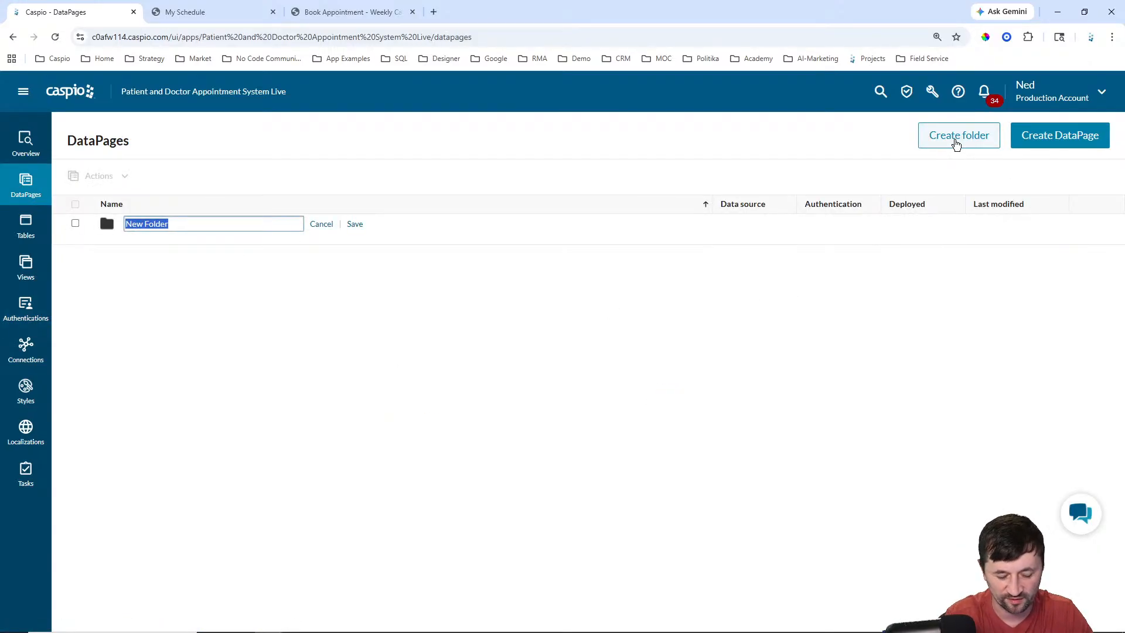
{"action": "type", "text": "Patients"}
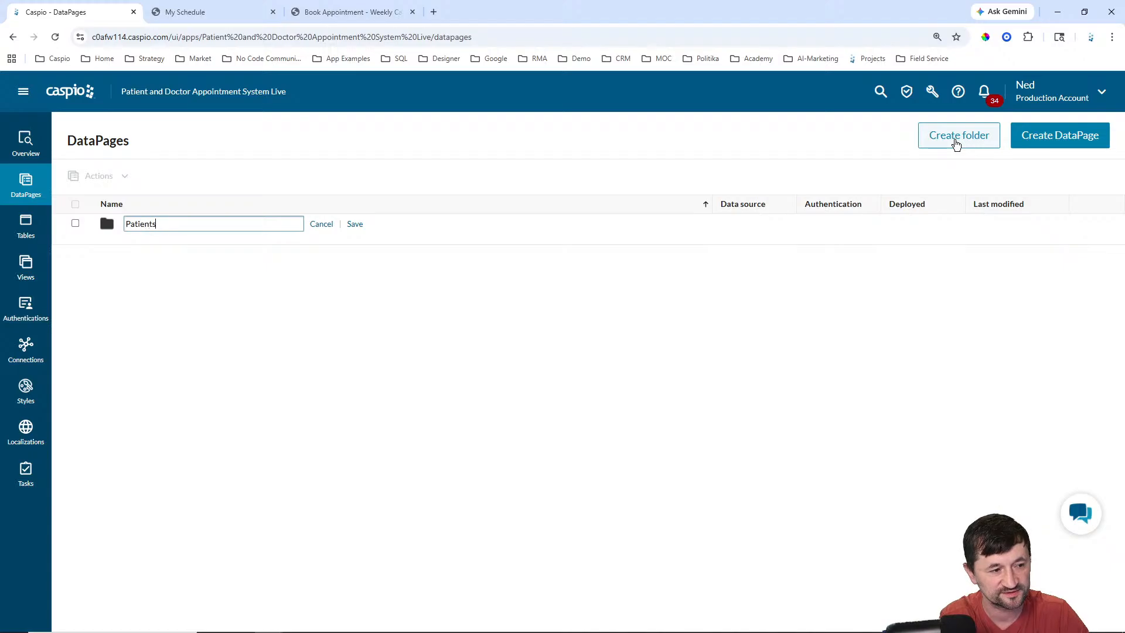
{"action": "key", "text": "Return"}
Step: Add a Doctors folder and begin a new DataPage inside it
{"action": "left_click", "coordinate": [951, 139]}
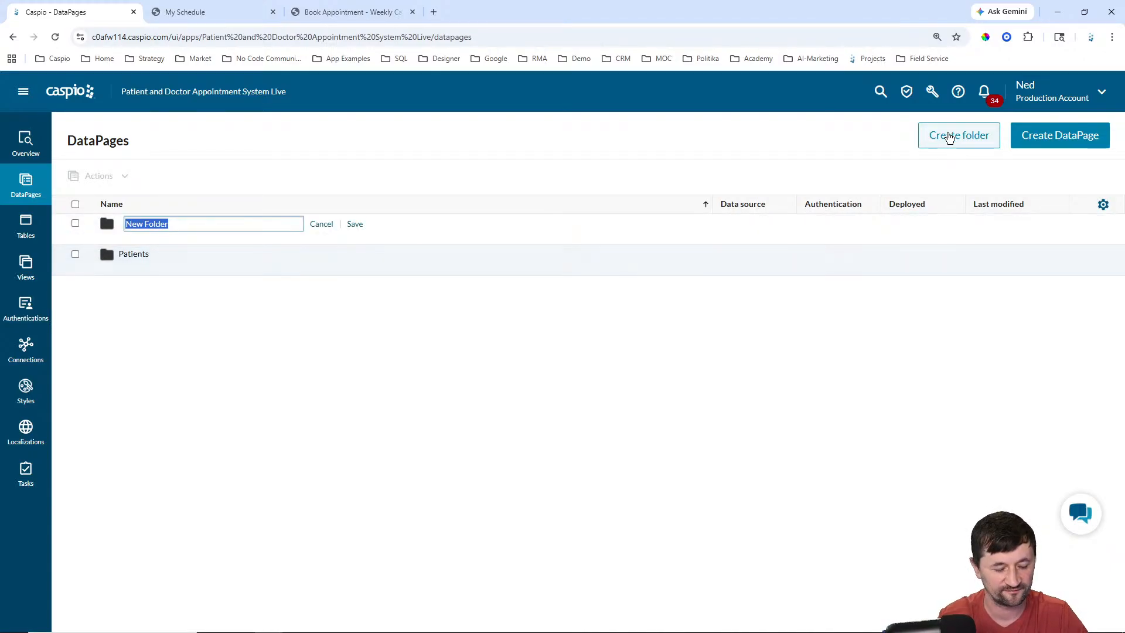
{"action": "type", "text": "Doctors"}
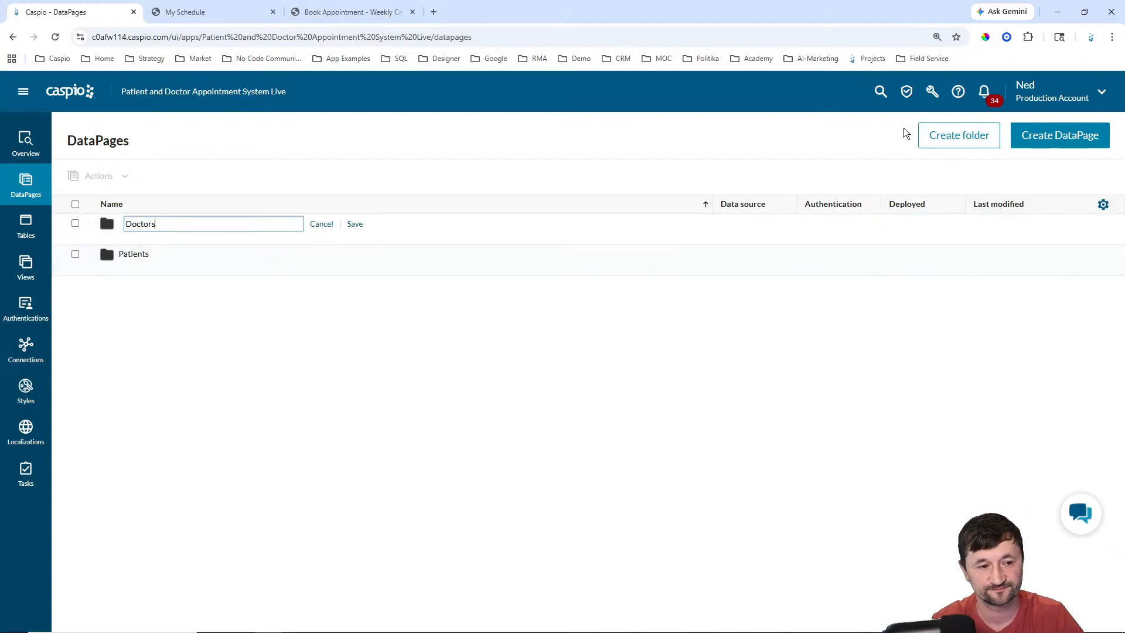
{"action": "left_click", "coordinate": [355, 224]}
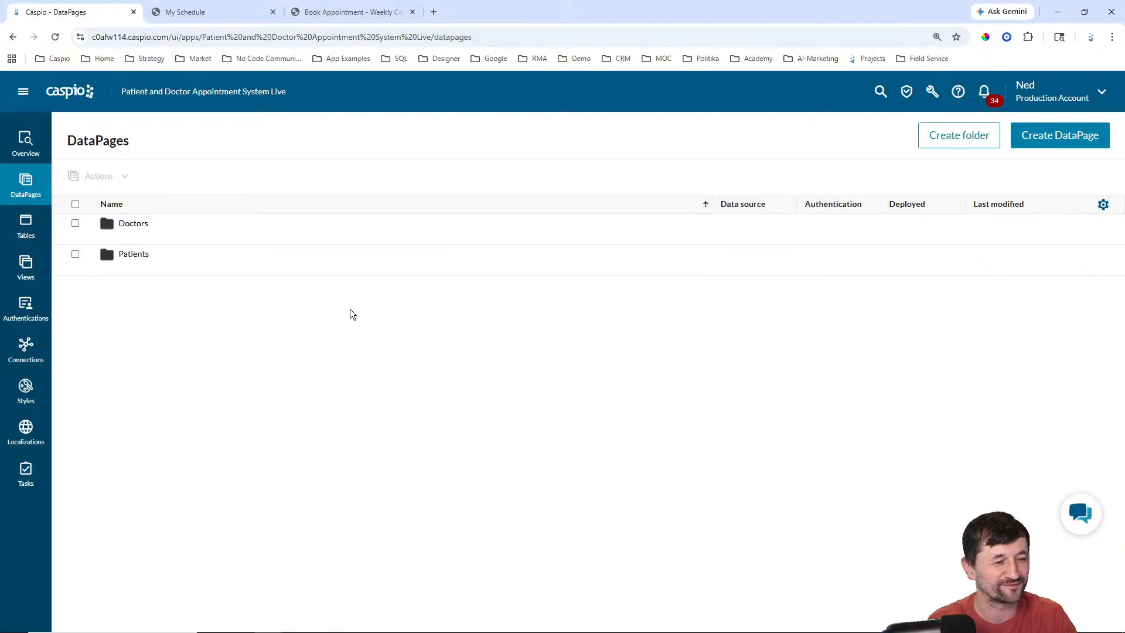
{"action": "mouse_move", "coordinate": [205, 260]}
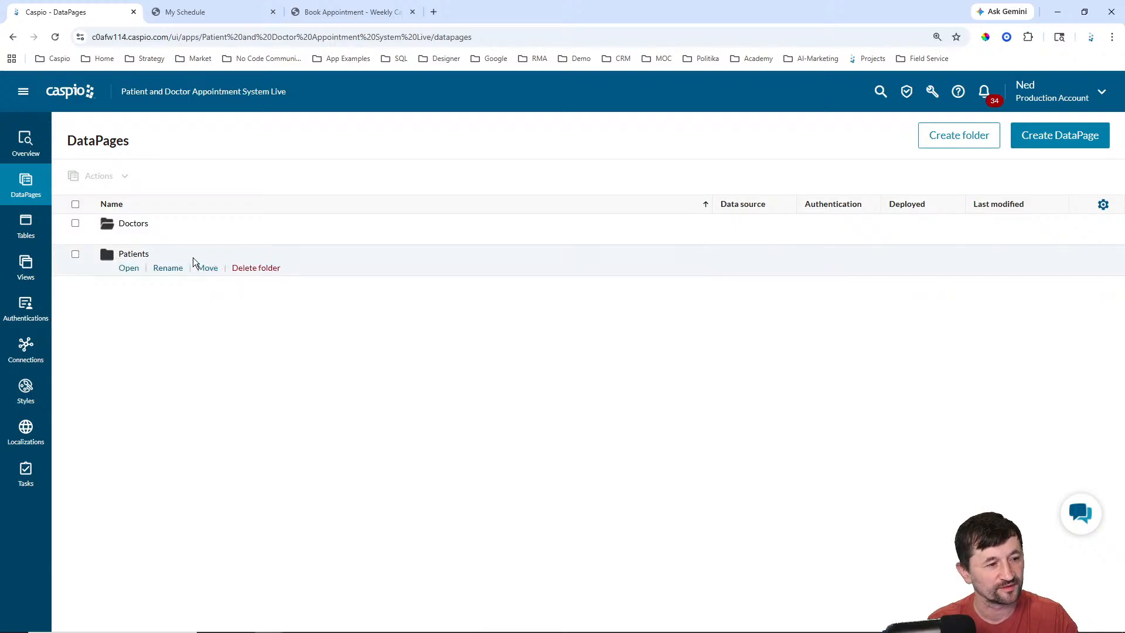
{"action": "mouse_move", "coordinate": [135, 239]}
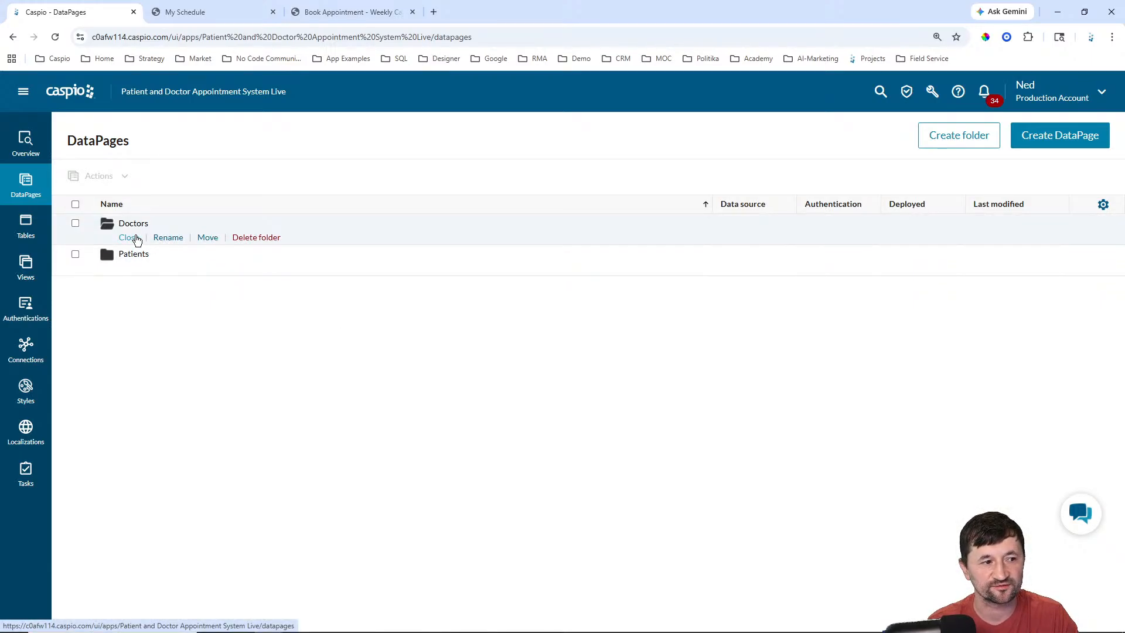
{"action": "left_click", "coordinate": [1042, 141]}
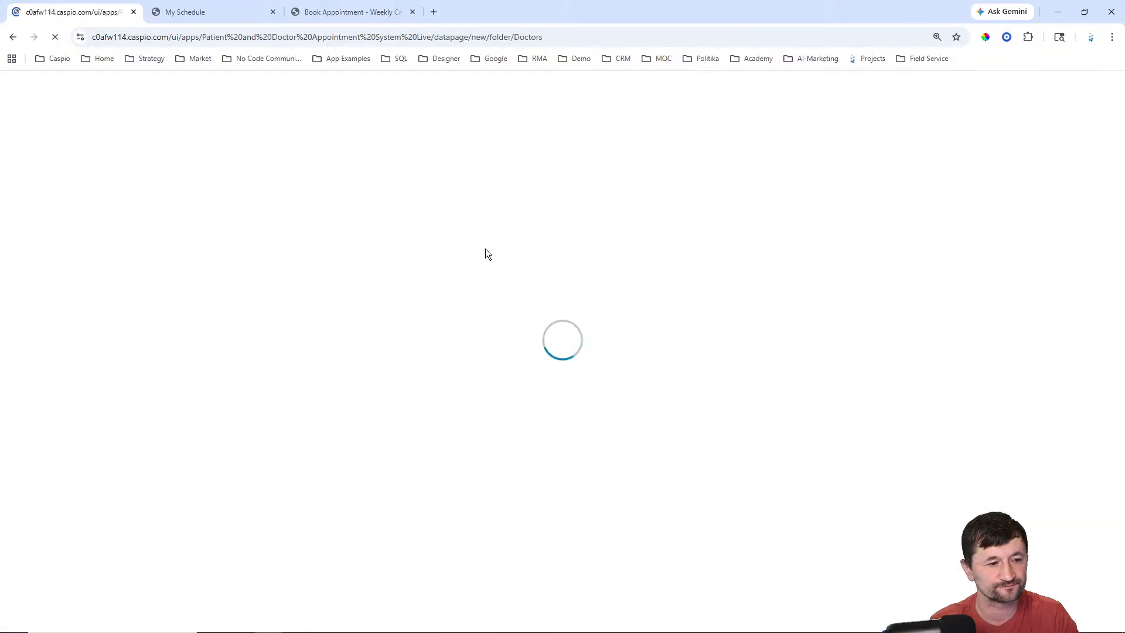
Step: Start a report DataPage on pdas_appointments_1 named 'Booked Appointments'
{"action": "left_click", "coordinate": [106, 208]}
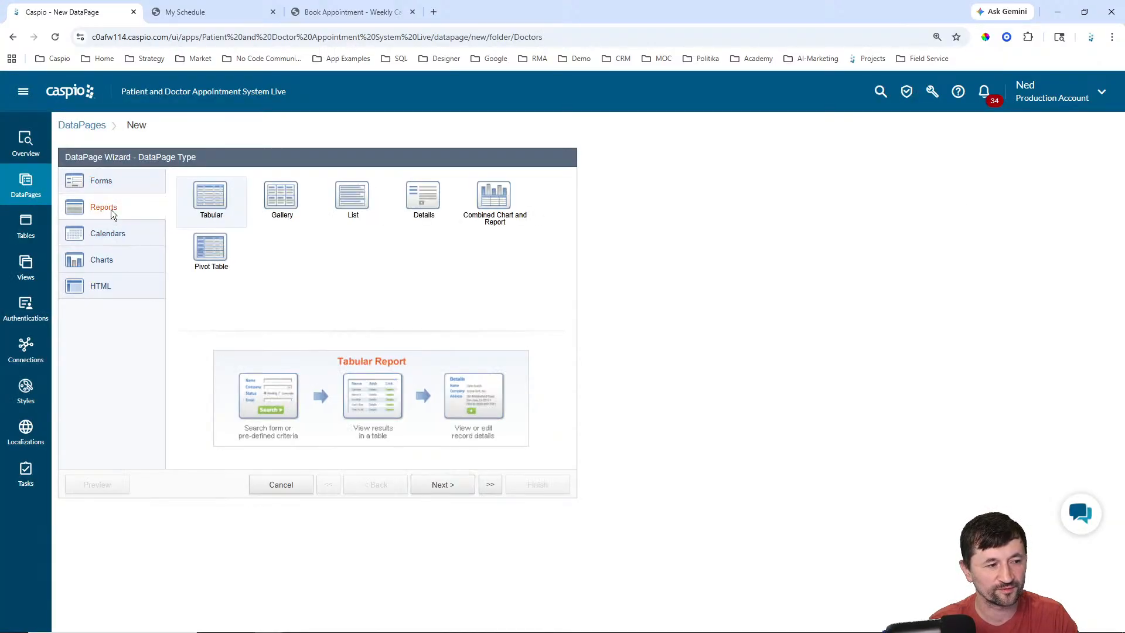
{"action": "left_click", "coordinate": [440, 485]}
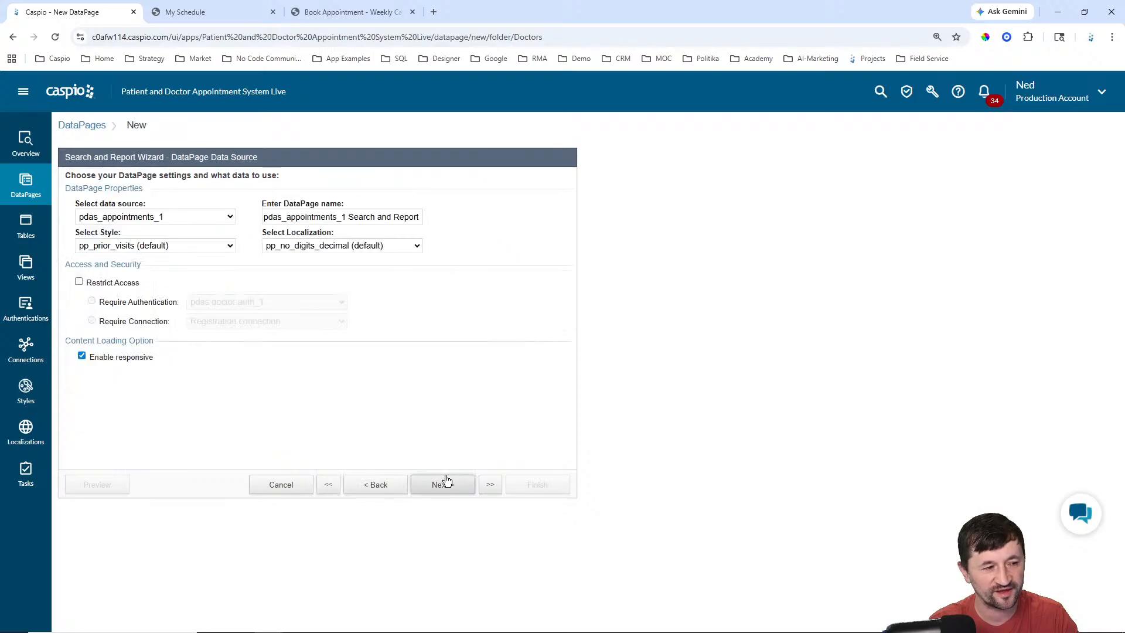
{"action": "left_click", "coordinate": [174, 215]}
{"action": "left_click", "coordinate": [157, 245]}
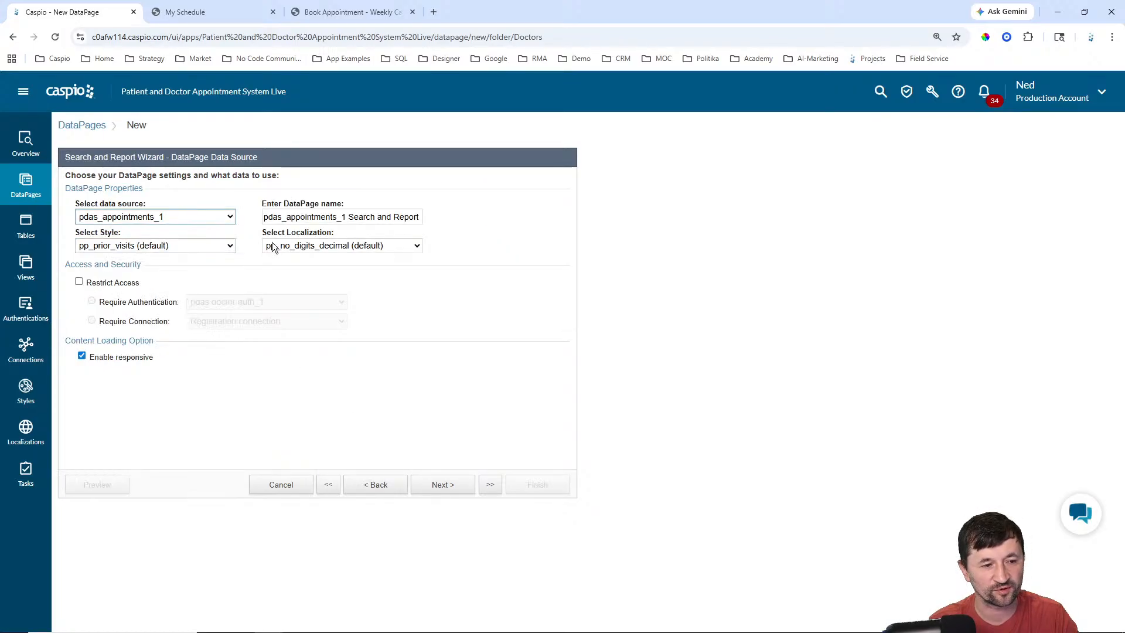
{"action": "left_click", "coordinate": [363, 217]}
{"action": "key", "text": "ctrl+a"}
{"action": "type", "text": "B"}
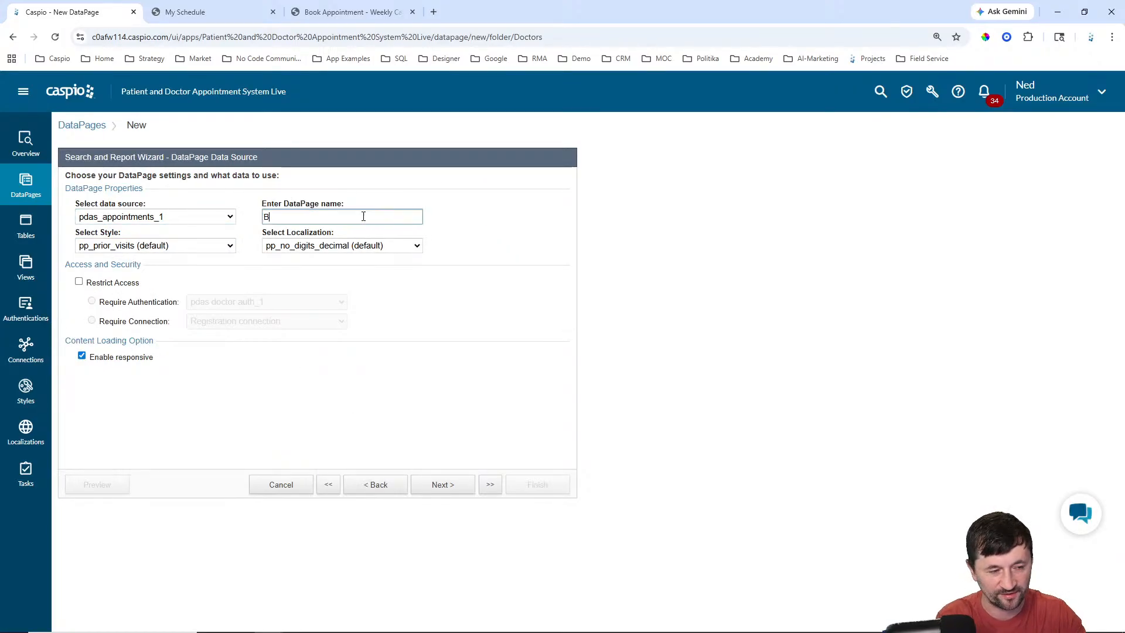
{"action": "type", "text": "ooked Appoint"}
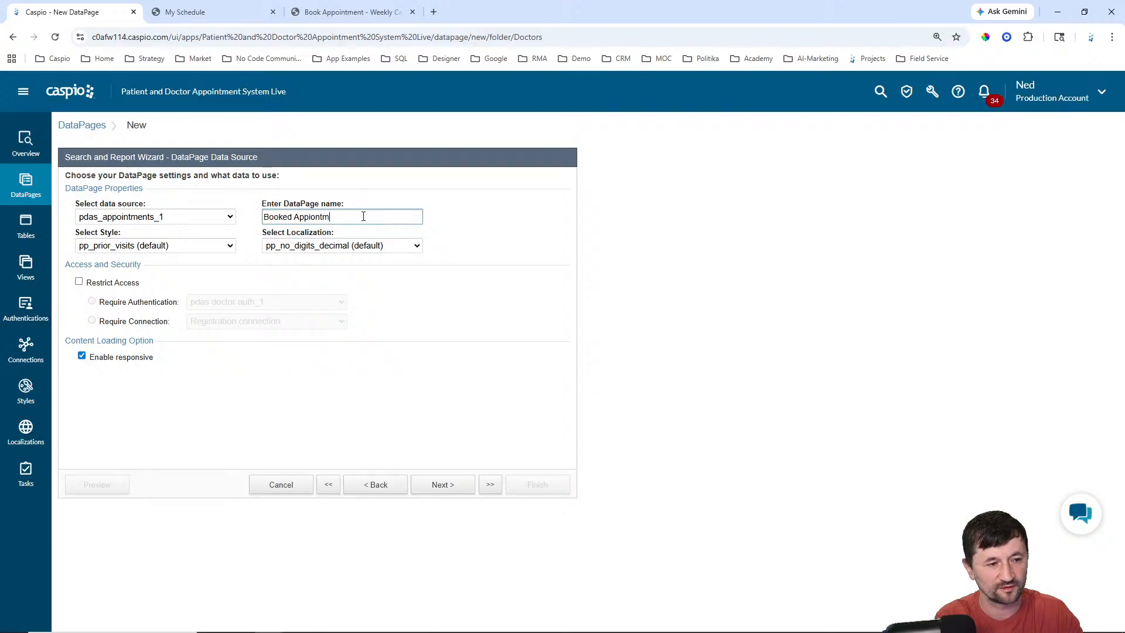
{"action": "key", "text": "BackSpace"}
{"action": "key", "text": "BackSpace"}
{"action": "key", "text": "BackSpace"}
{"action": "type", "text": "intments"}
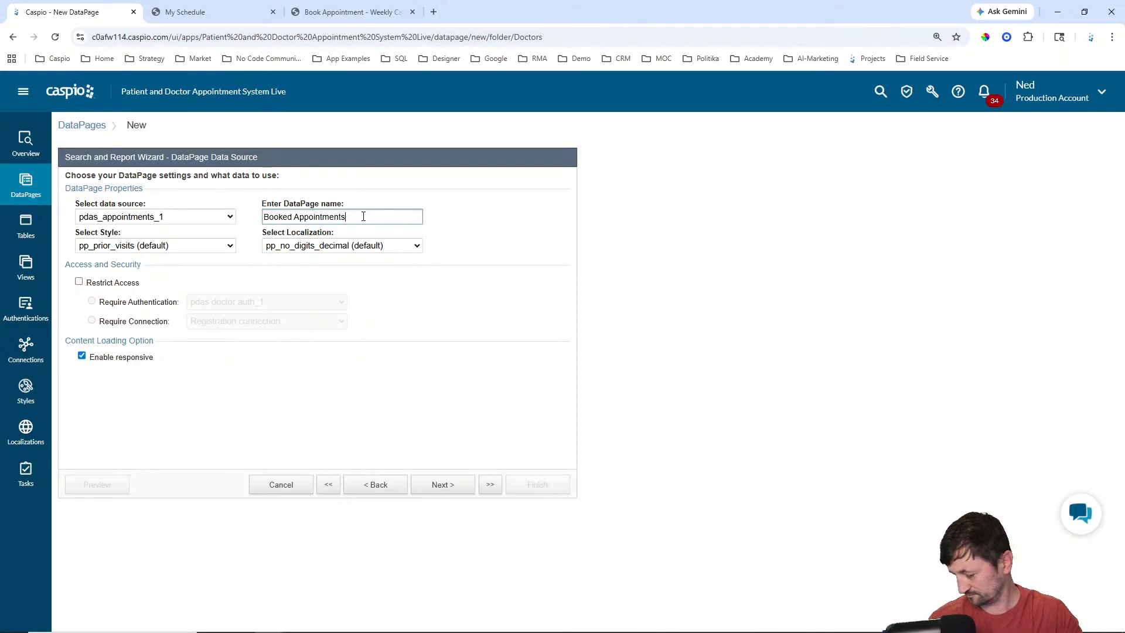
Step: Apply Caspian style and English, restrict access to doctors, and place results below the search form
{"action": "left_click", "coordinate": [181, 245]}
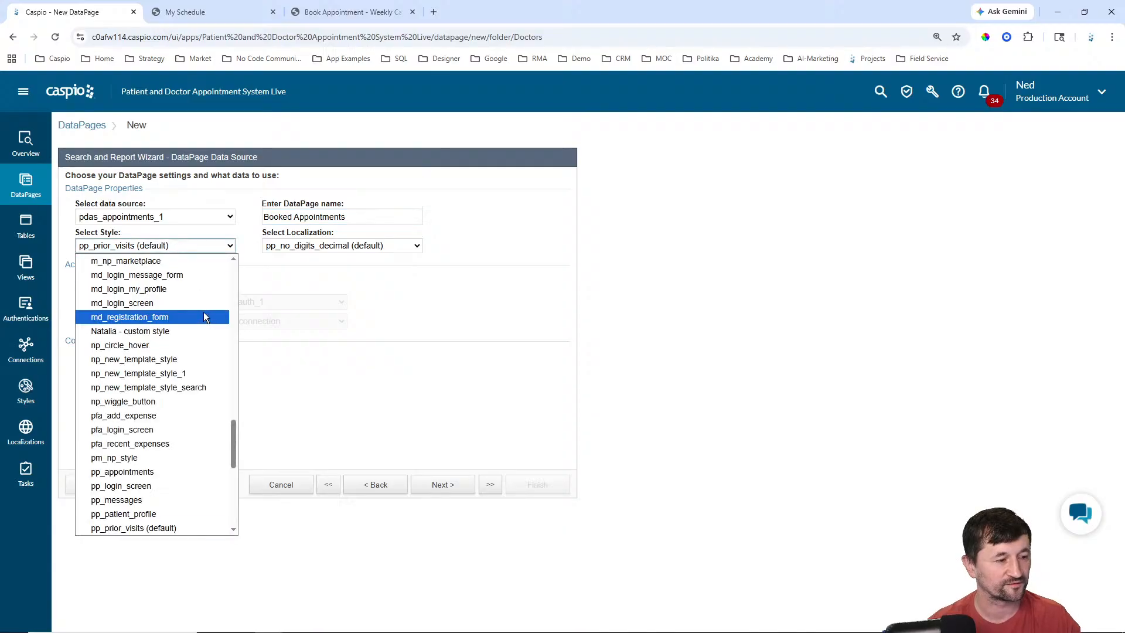
{"action": "scroll", "coordinate": [199, 310], "scroll_direction": "up", "scroll_amount": 10}
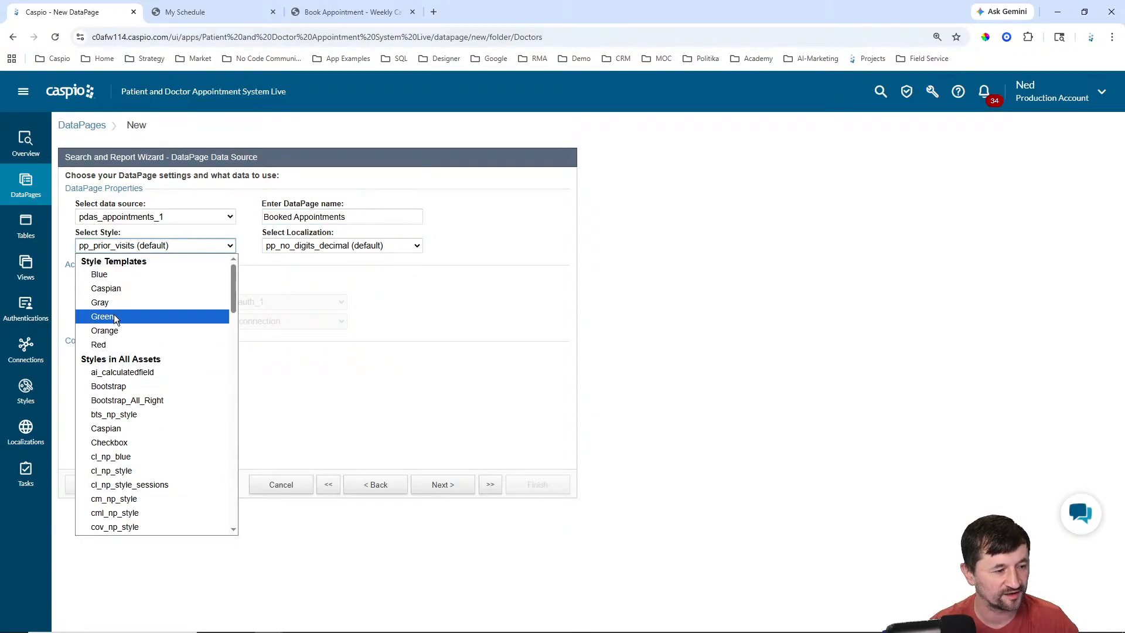
{"action": "left_click", "coordinate": [117, 289]}
{"action": "left_click", "coordinate": [369, 245]}
{"action": "scroll", "coordinate": [355, 315], "scroll_direction": "up", "scroll_amount": 10}
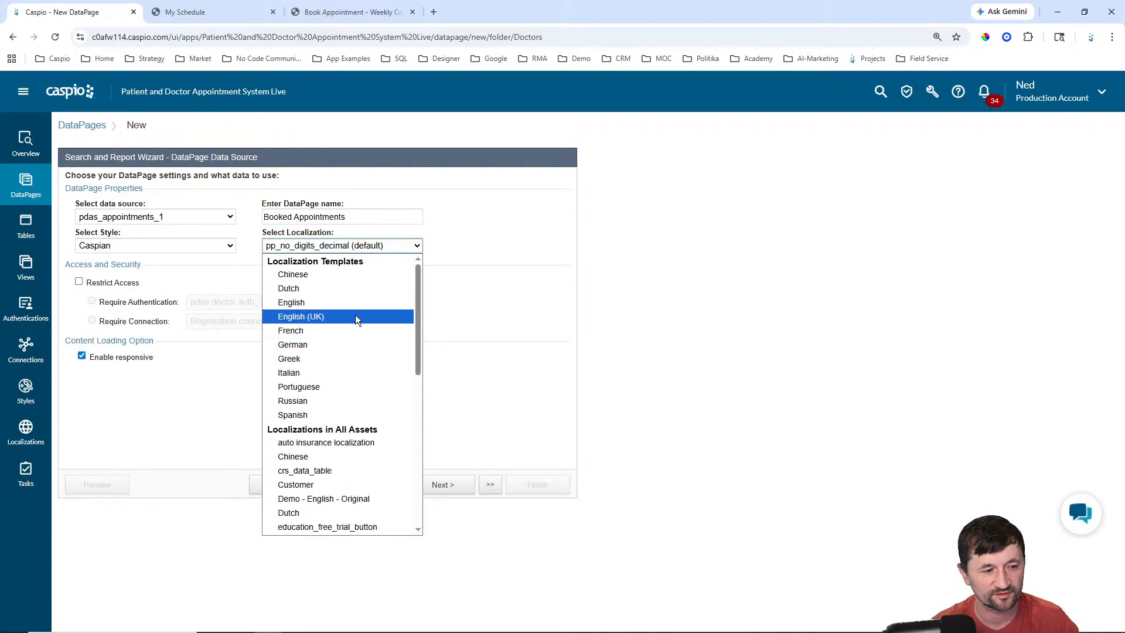
{"action": "left_click", "coordinate": [296, 300]}
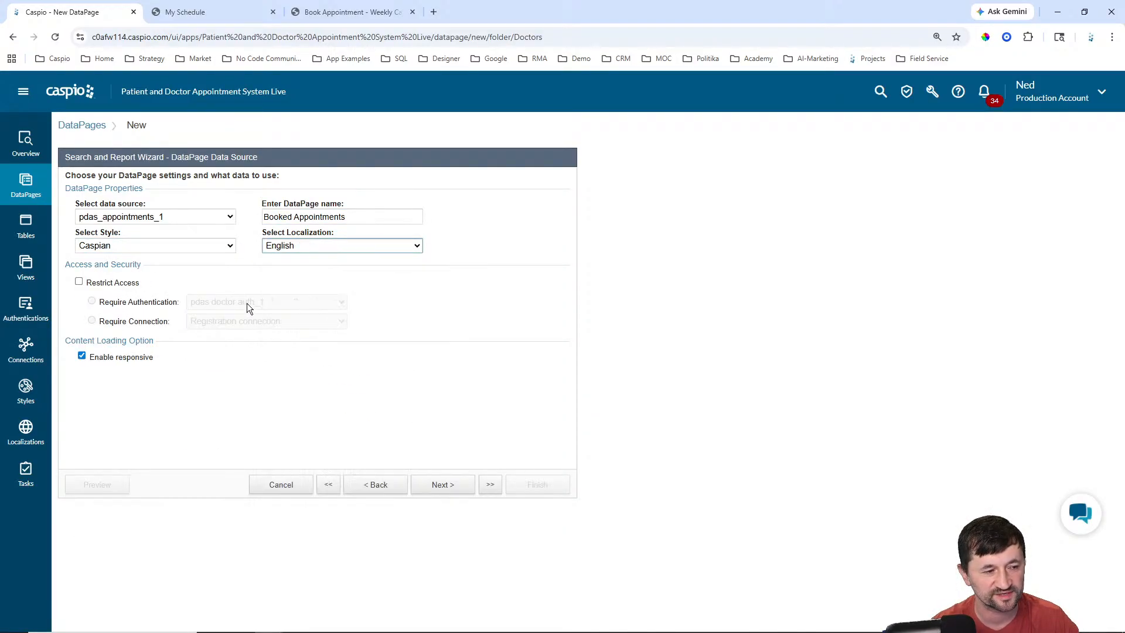
{"action": "left_click", "coordinate": [107, 284]}
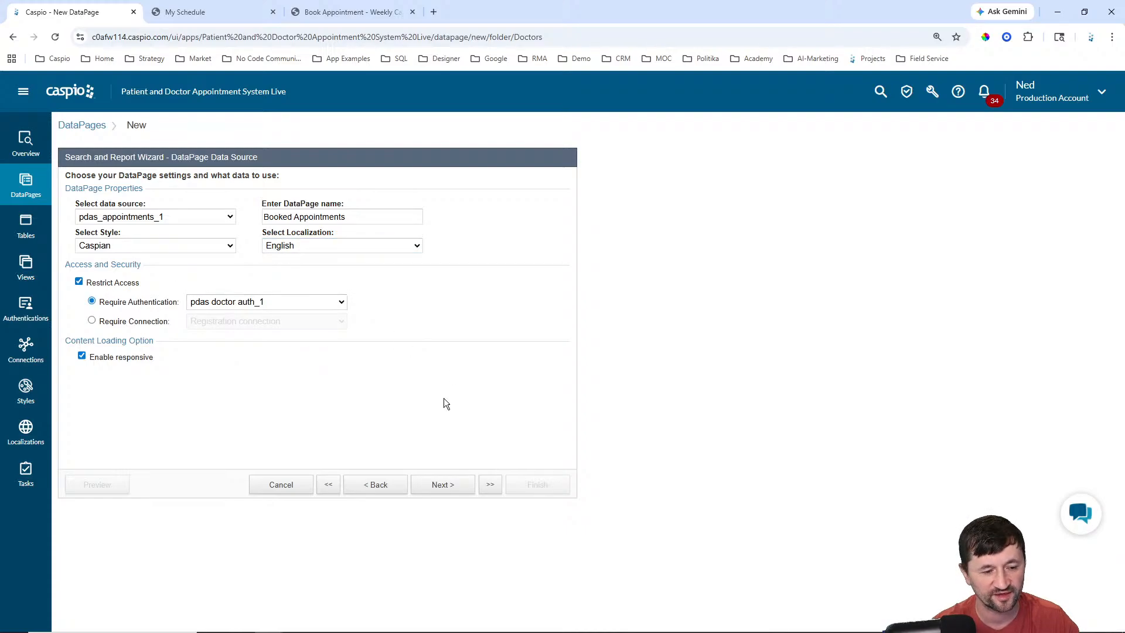
{"action": "left_click", "coordinate": [449, 488]}
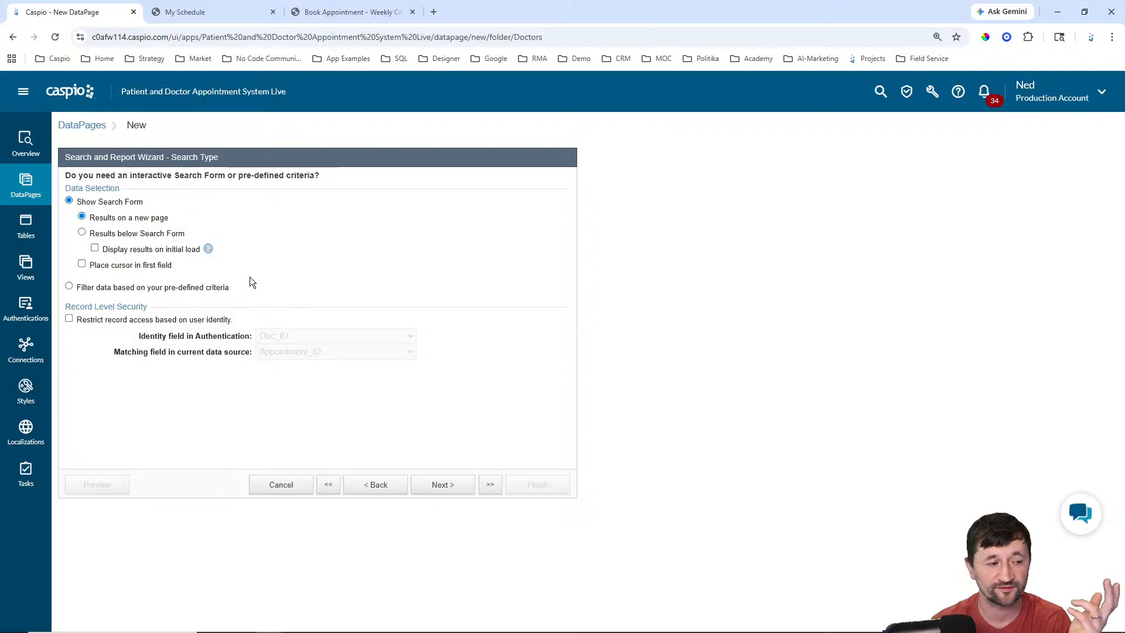
{"action": "left_click", "coordinate": [138, 235]}
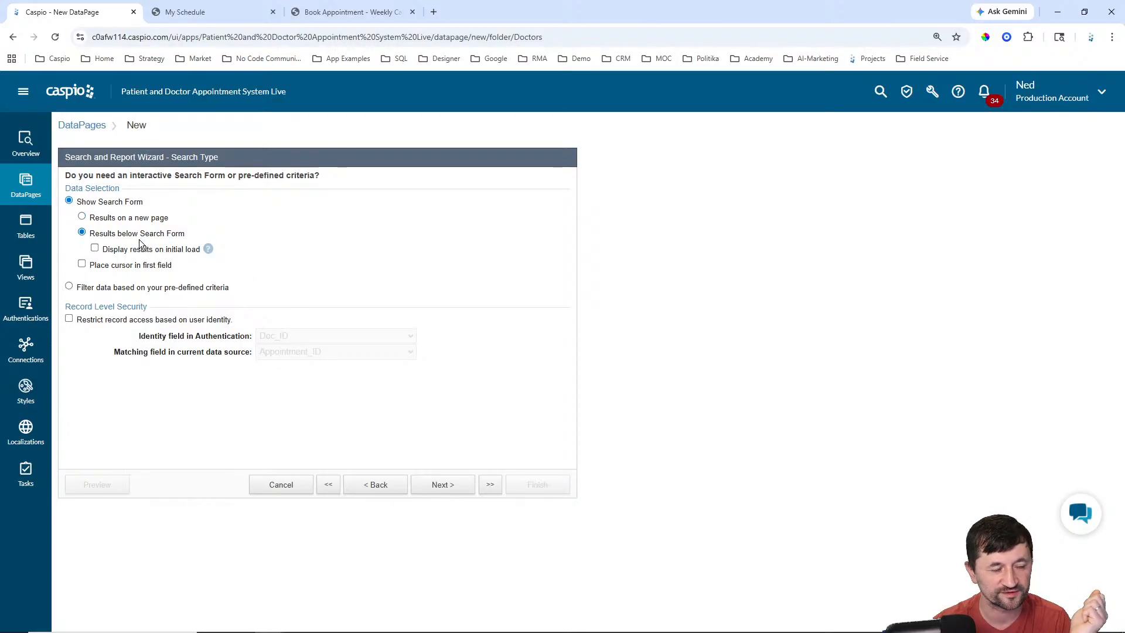
Step: Display results on initial load and restrict records to the signed-in user's Doc_ID
{"action": "left_click", "coordinate": [139, 251]}
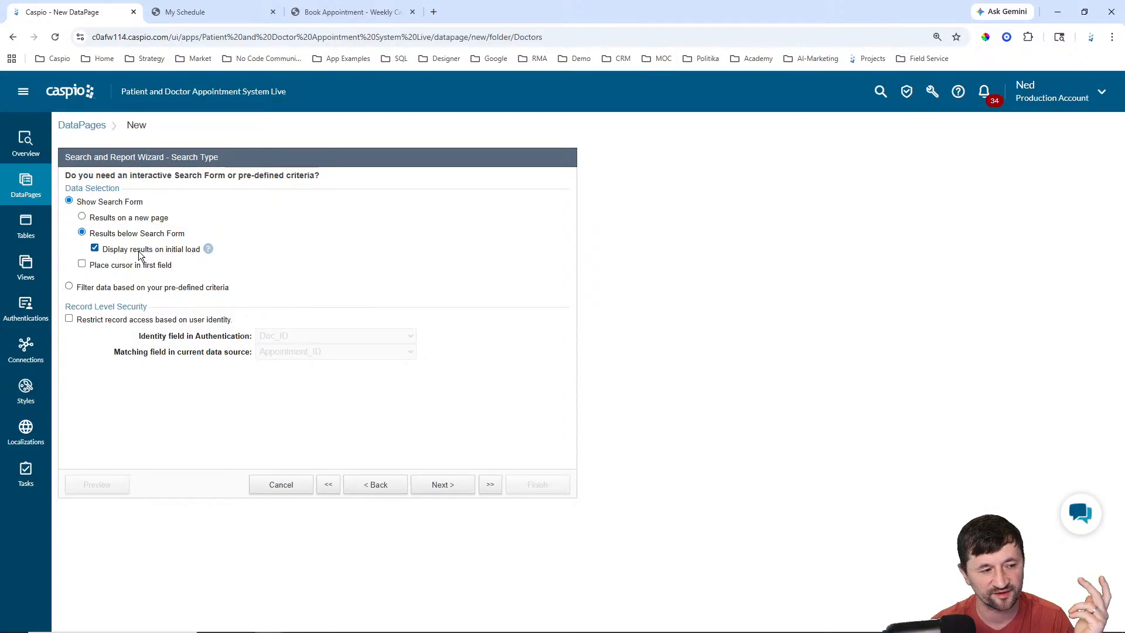
{"action": "left_click", "coordinate": [132, 322]}
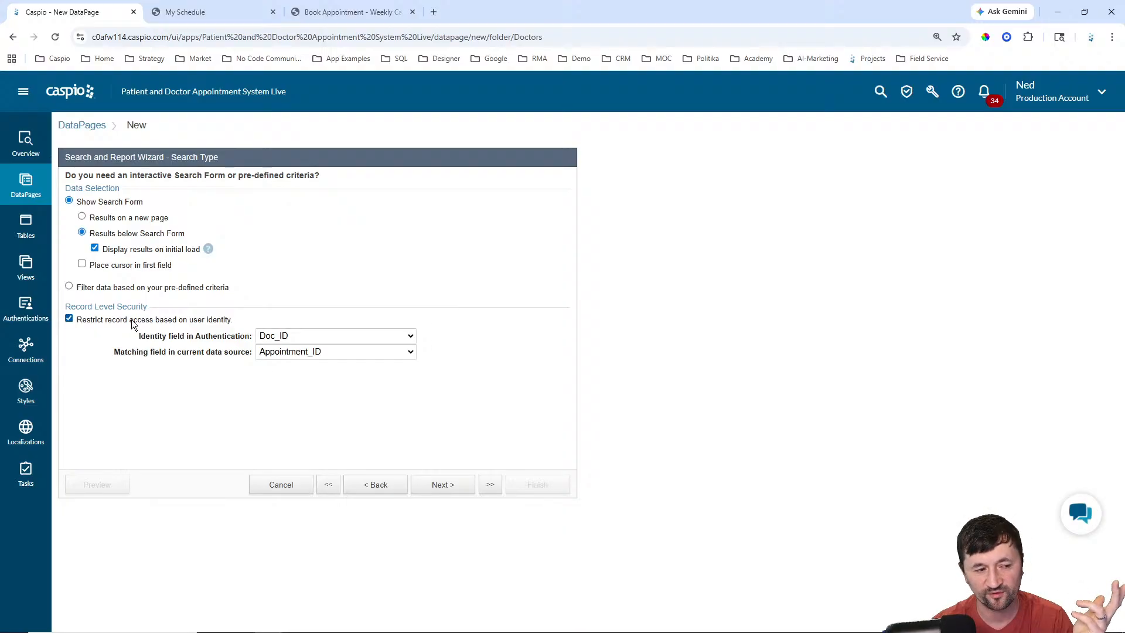
{"action": "left_click", "coordinate": [303, 353]}
{"action": "left_click", "coordinate": [289, 394]}
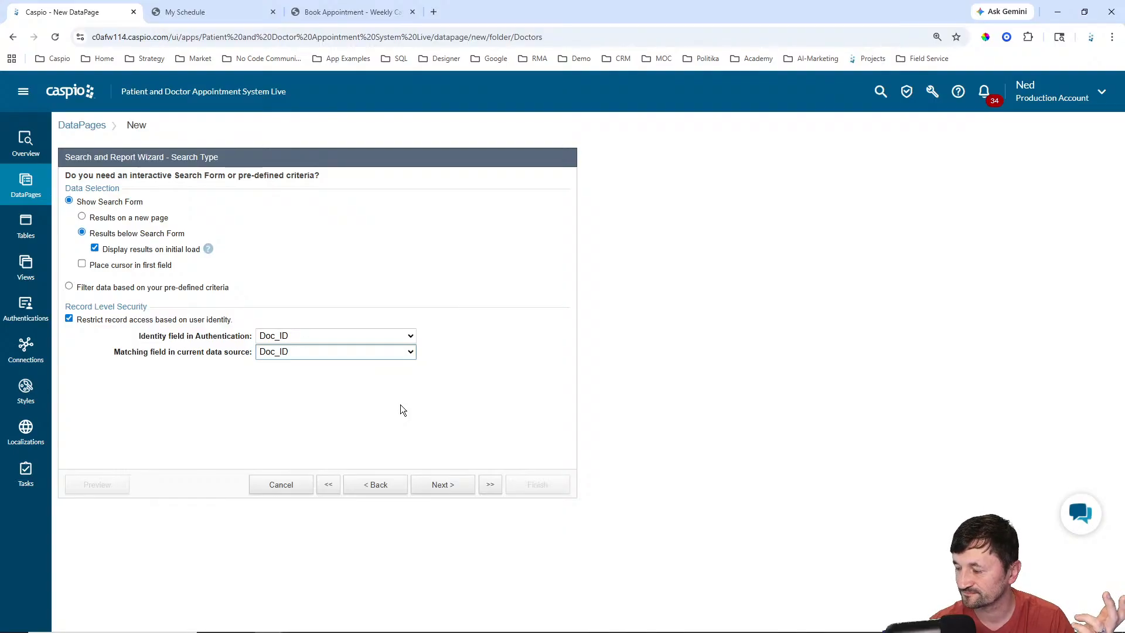
{"action": "left_click", "coordinate": [466, 491]}
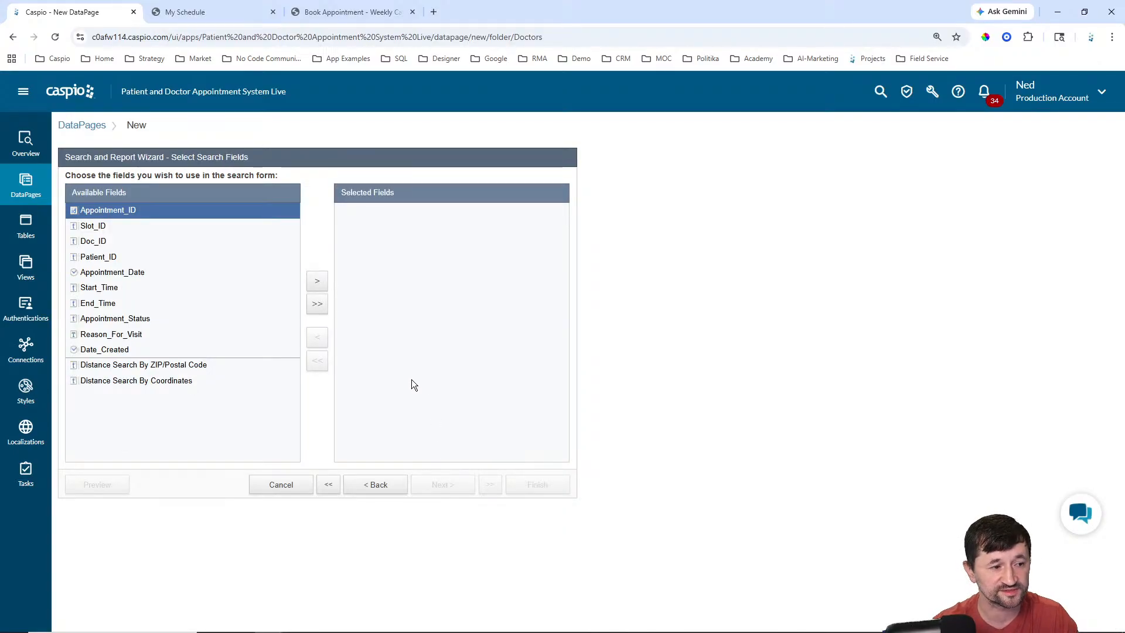
Step: Add Patient_ID and Appointment_Status as the report's search fields
{"action": "left_click", "coordinate": [101, 258]}
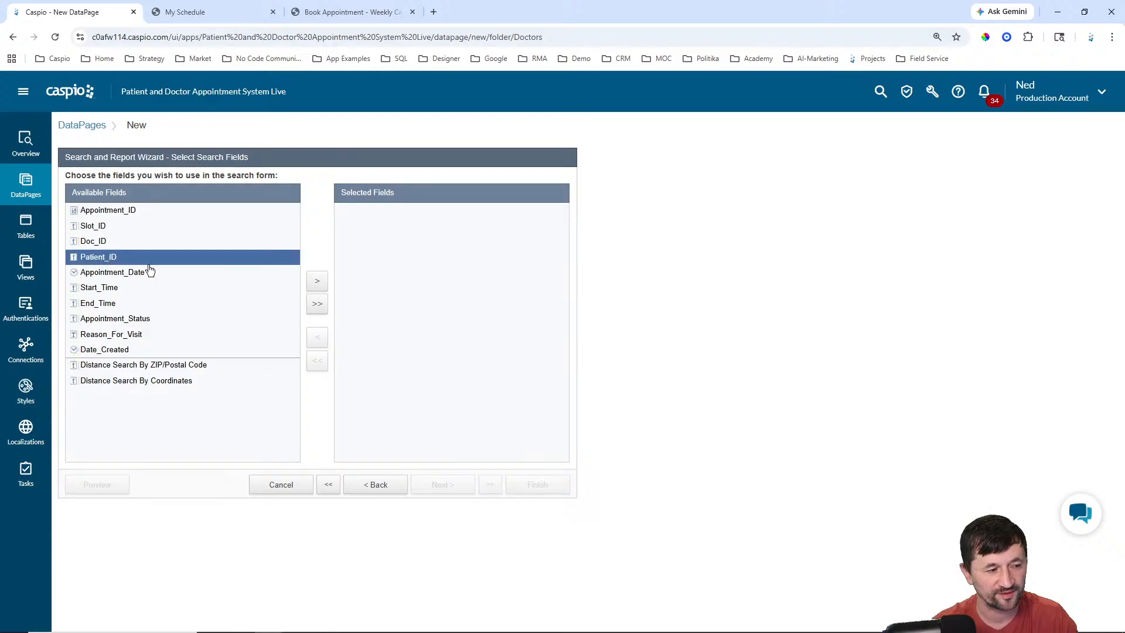
{"action": "left_click", "coordinate": [317, 281]}
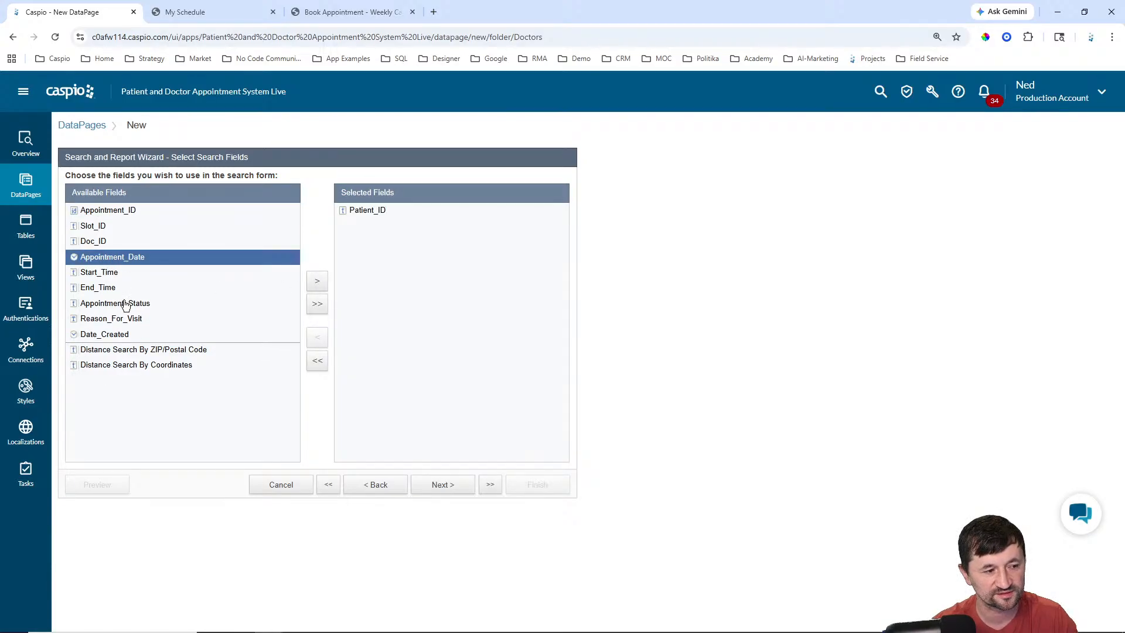
{"action": "left_click", "coordinate": [125, 303]}
{"action": "left_click", "coordinate": [317, 281]}
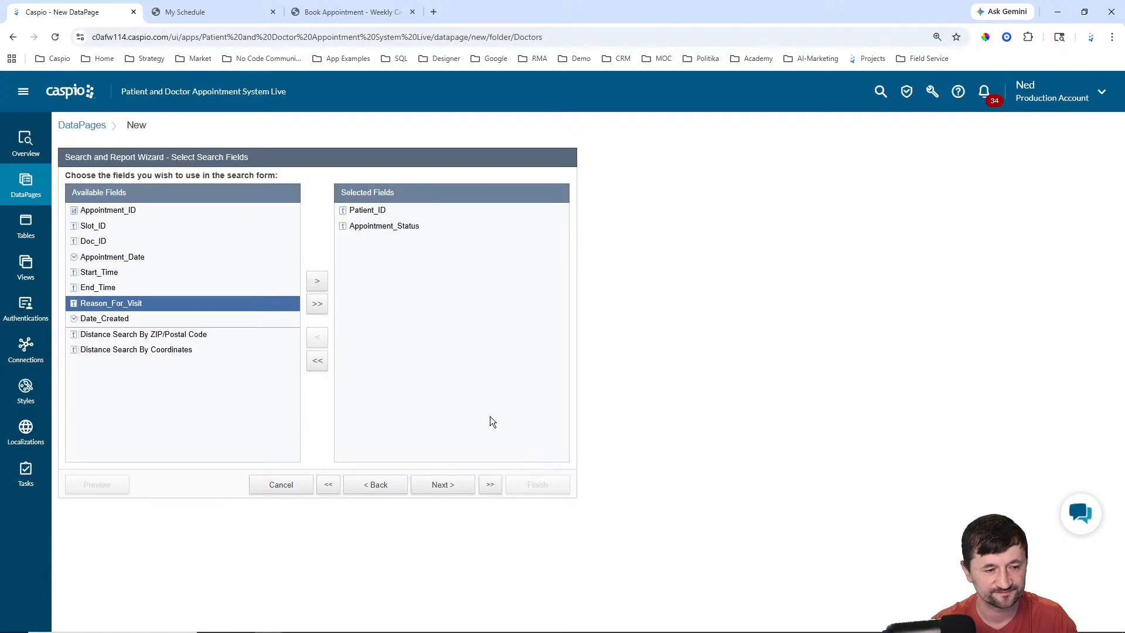
{"action": "left_click", "coordinate": [463, 486]}
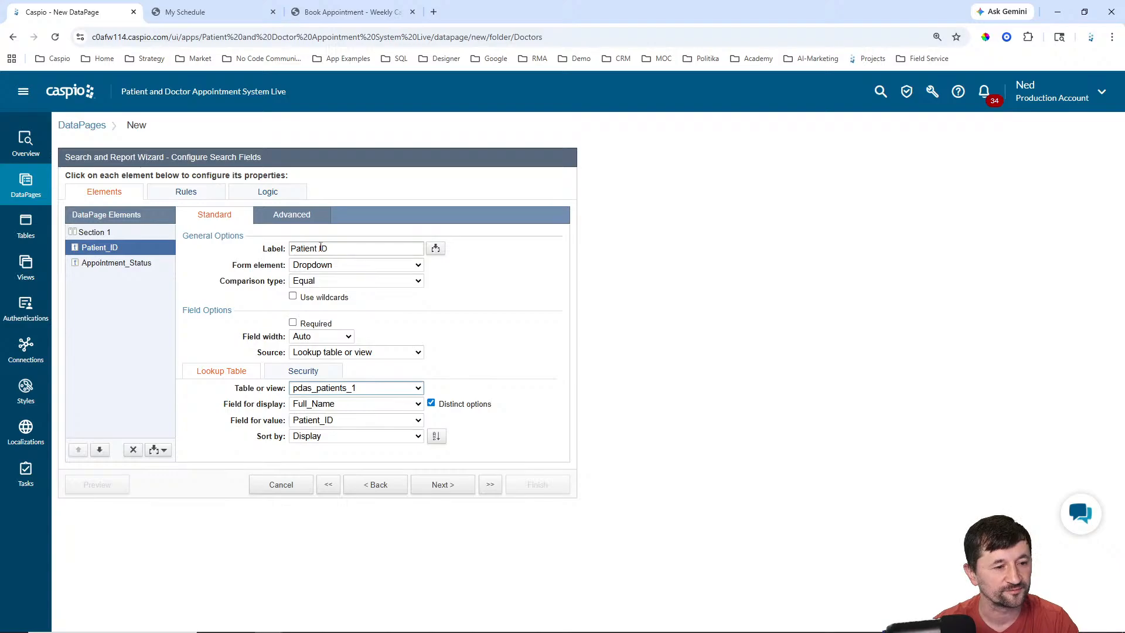
Step: Relabel the Patient_ID search field 'Patient' and keep its width at Auto
{"action": "left_click_drag", "start_coordinate": [319, 248], "coordinate": [340, 247]}
{"action": "key", "text": "BackSpace"}
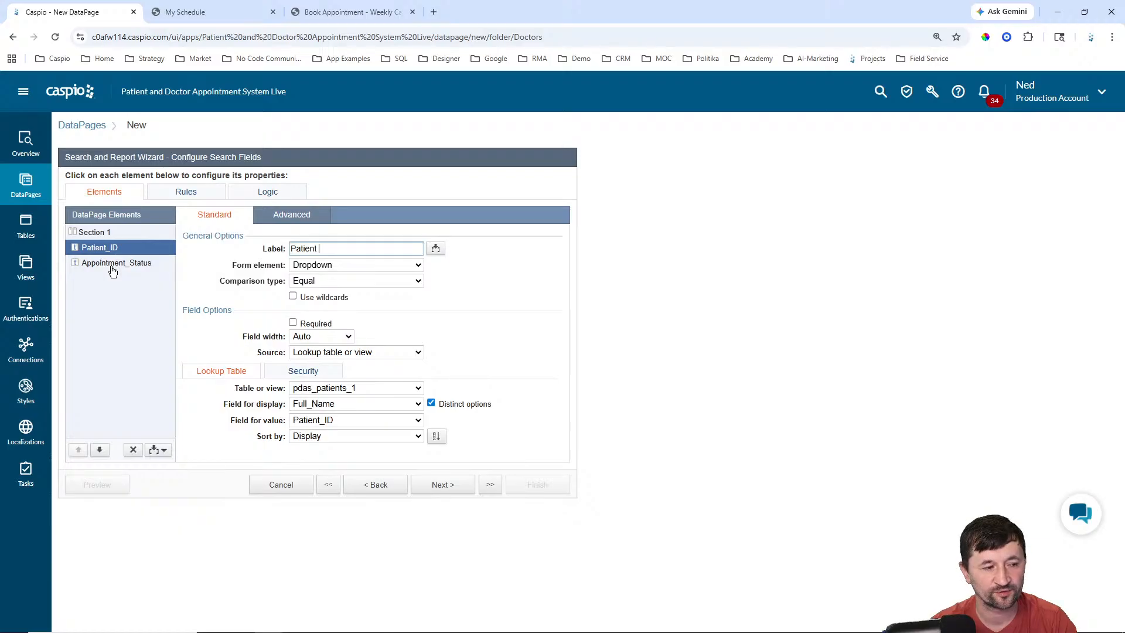
{"action": "left_click", "coordinate": [325, 336]}
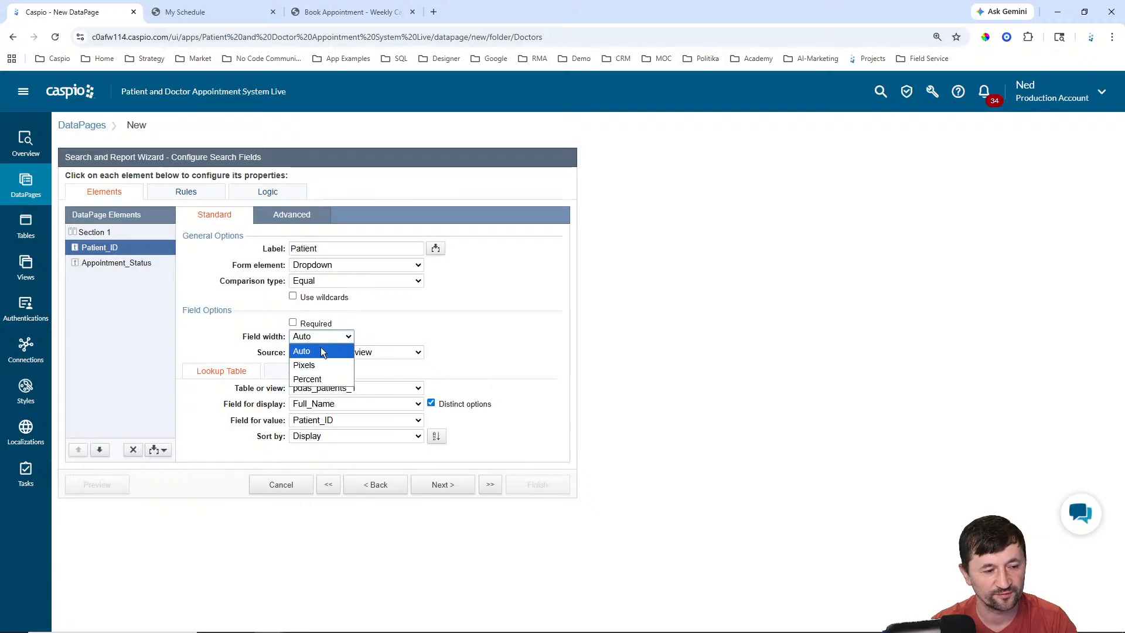
{"action": "left_click", "coordinate": [321, 347]}
Step: Source the Patient dropdown from custom values plus lookup, adding 'Any Patient' with a blank value
{"action": "left_click", "coordinate": [360, 352]}
{"action": "left_click", "coordinate": [347, 394]}
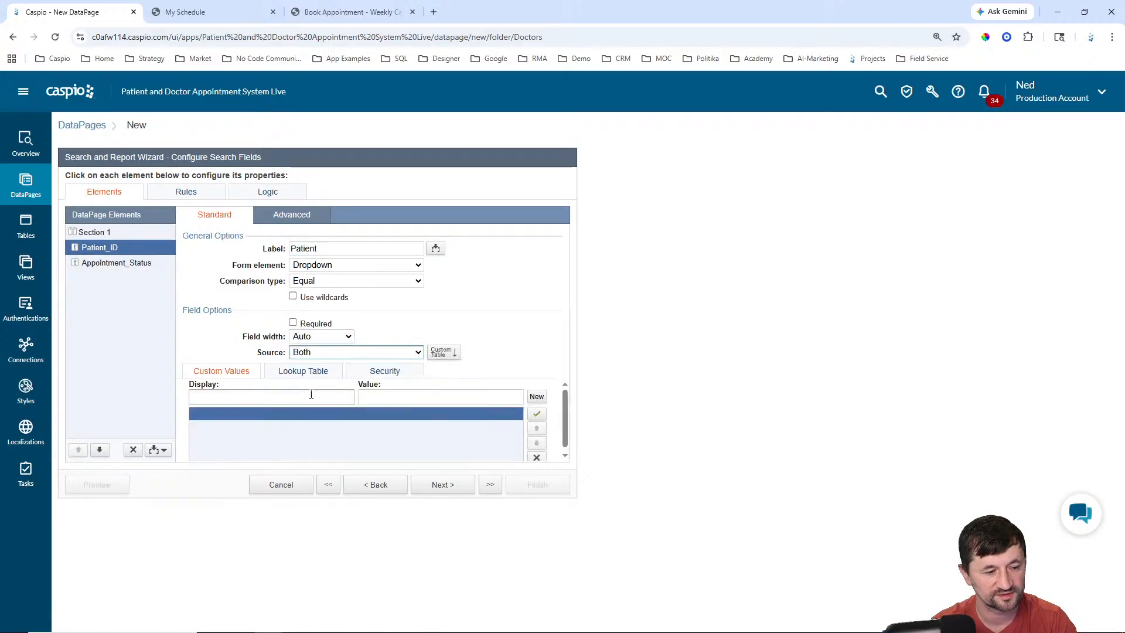
{"action": "left_click", "coordinate": [283, 395]}
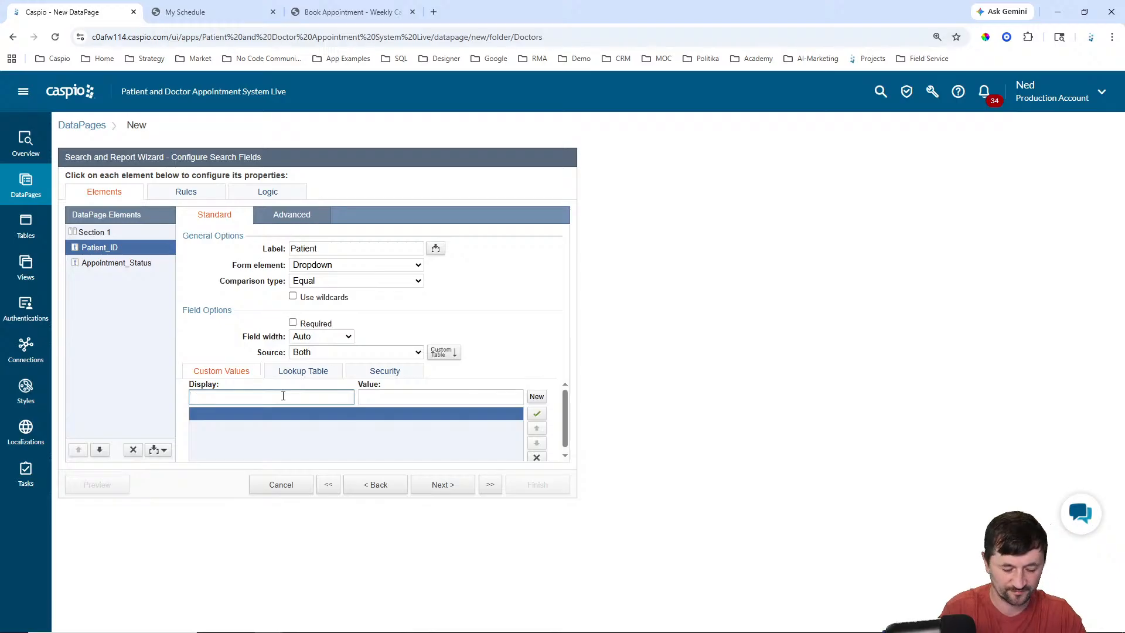
{"action": "type", "text": "Any Patient"}
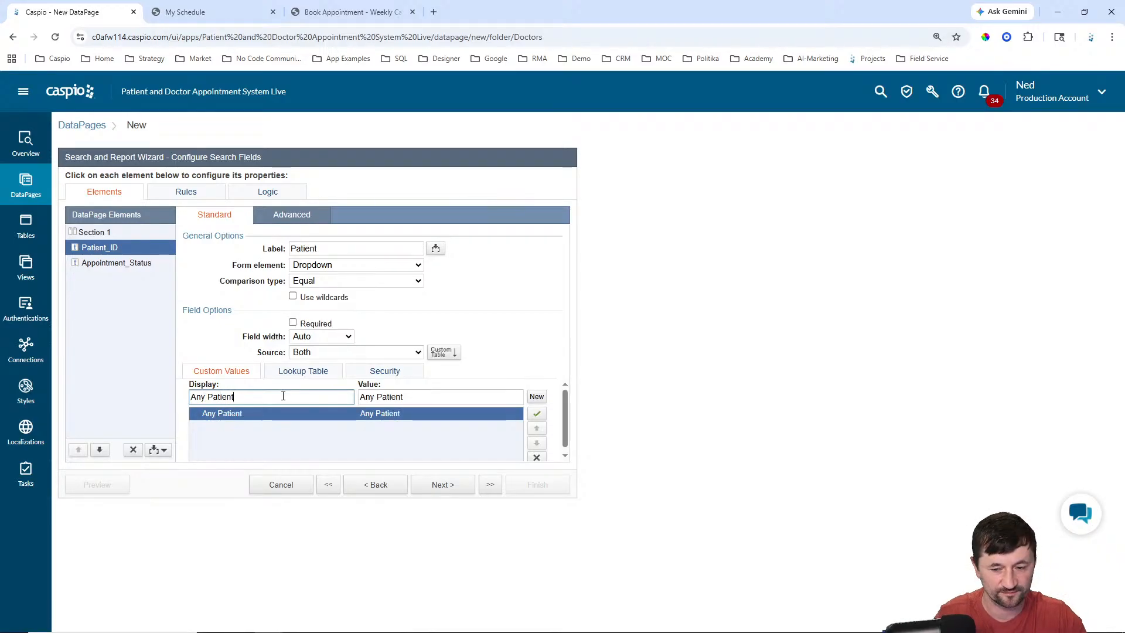
{"action": "triple_click", "coordinate": [392, 396]}
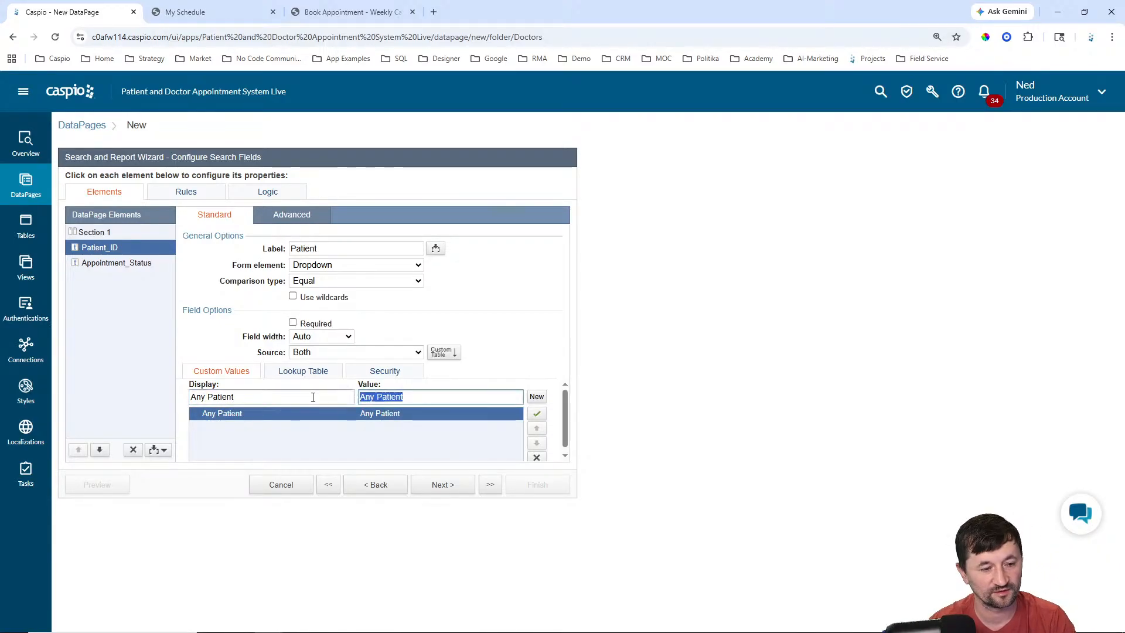
{"action": "key", "text": "BackSpace"}
{"action": "left_click", "coordinate": [311, 373]}
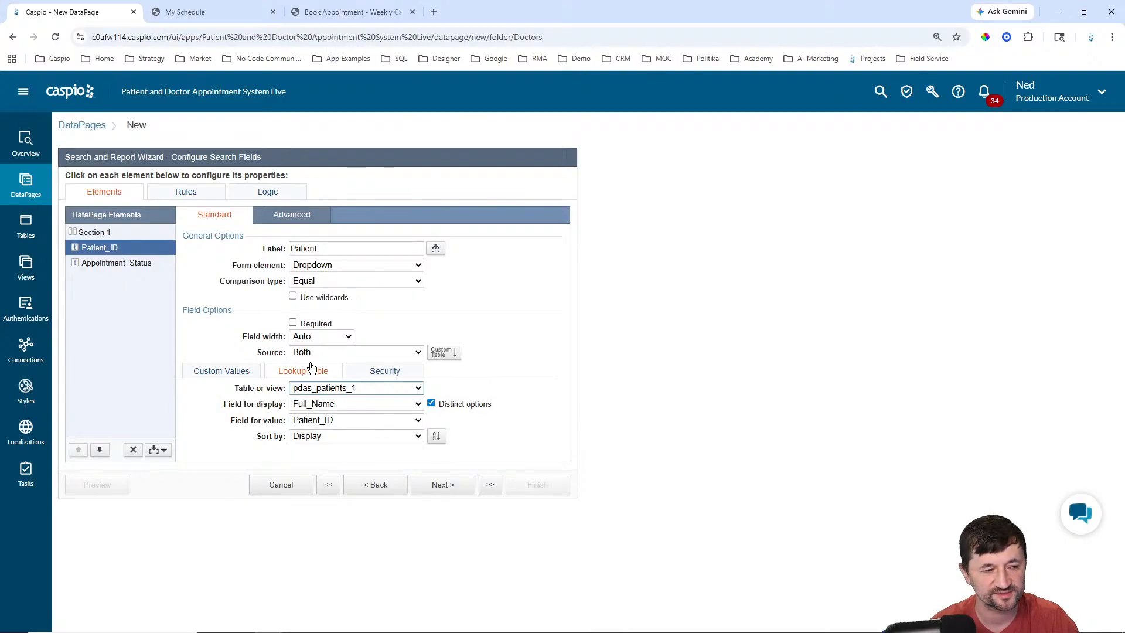
{"action": "left_click", "coordinate": [125, 268]}
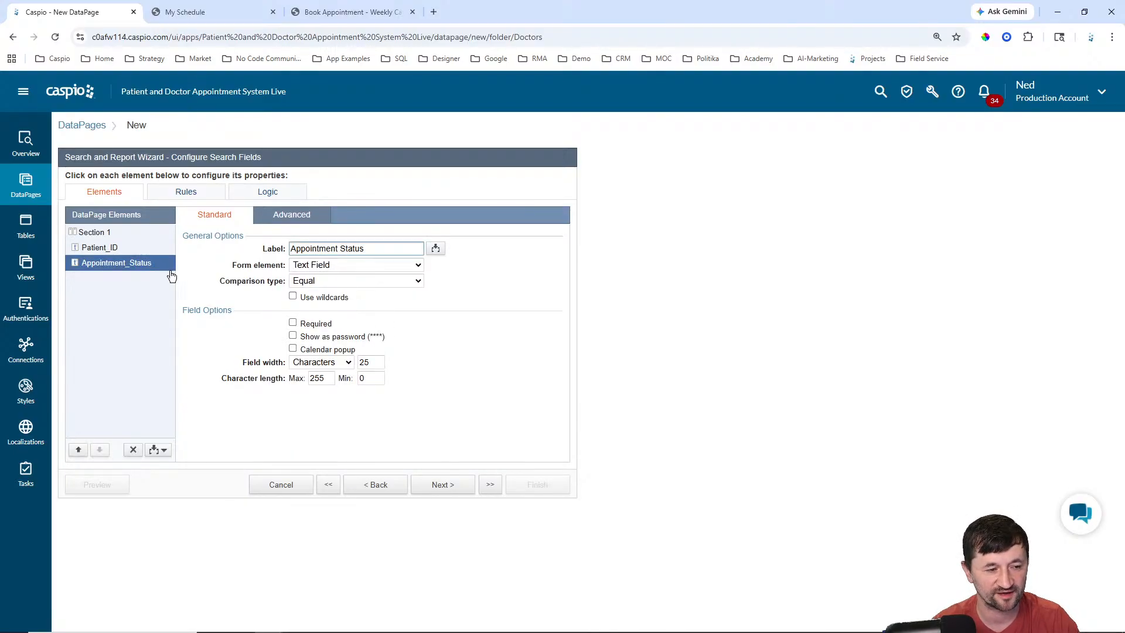
Step: Make Appointment Status a custom-value dropdown whose first option 'Any Status' has a blank value
{"action": "left_click", "coordinate": [354, 265]}
{"action": "left_click", "coordinate": [343, 350]}
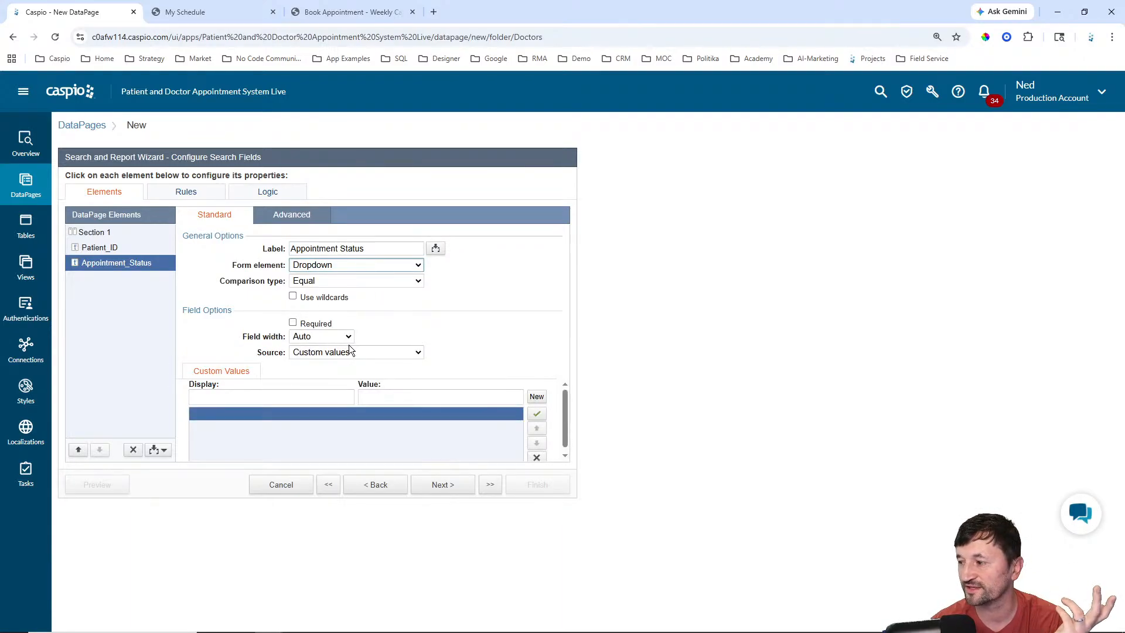
{"action": "left_click", "coordinate": [347, 352]}
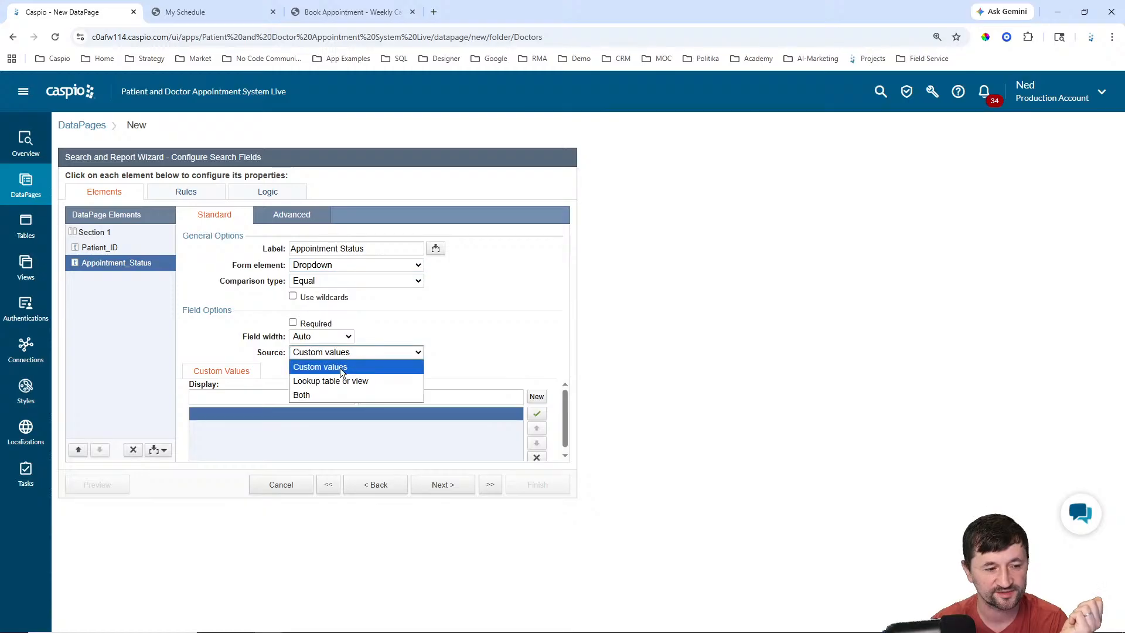
{"action": "left_click", "coordinate": [343, 367]}
{"action": "left_click", "coordinate": [316, 389]}
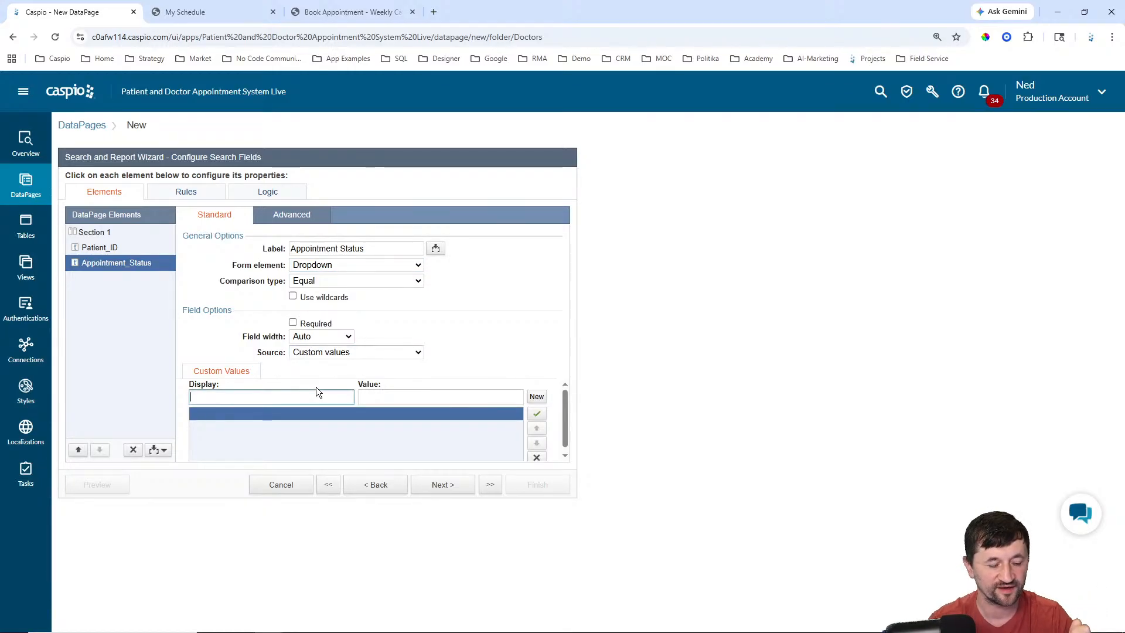
{"action": "type", "text": "Any Sta"}
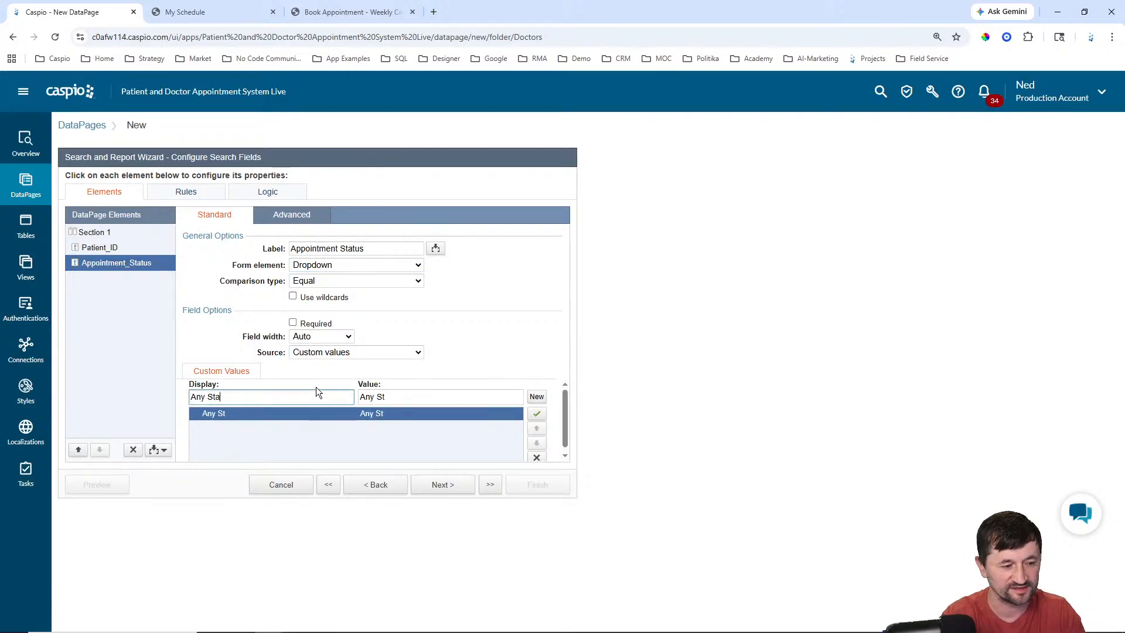
{"action": "type", "text": "tus"}
{"action": "key", "text": "Tab"}
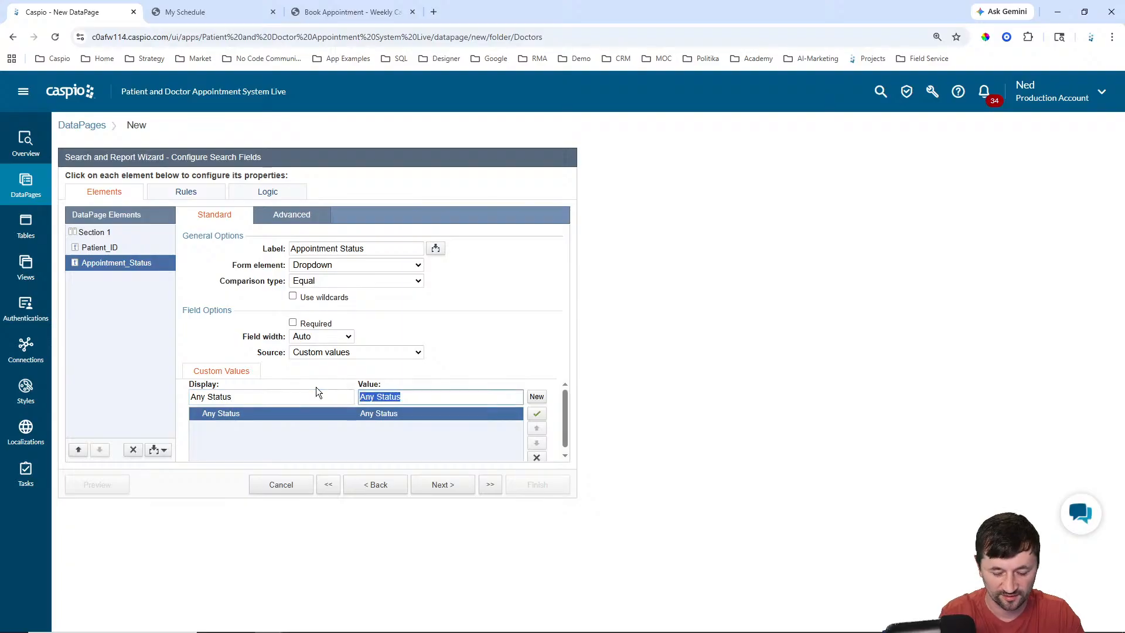
{"action": "key", "text": "BackSpace"}
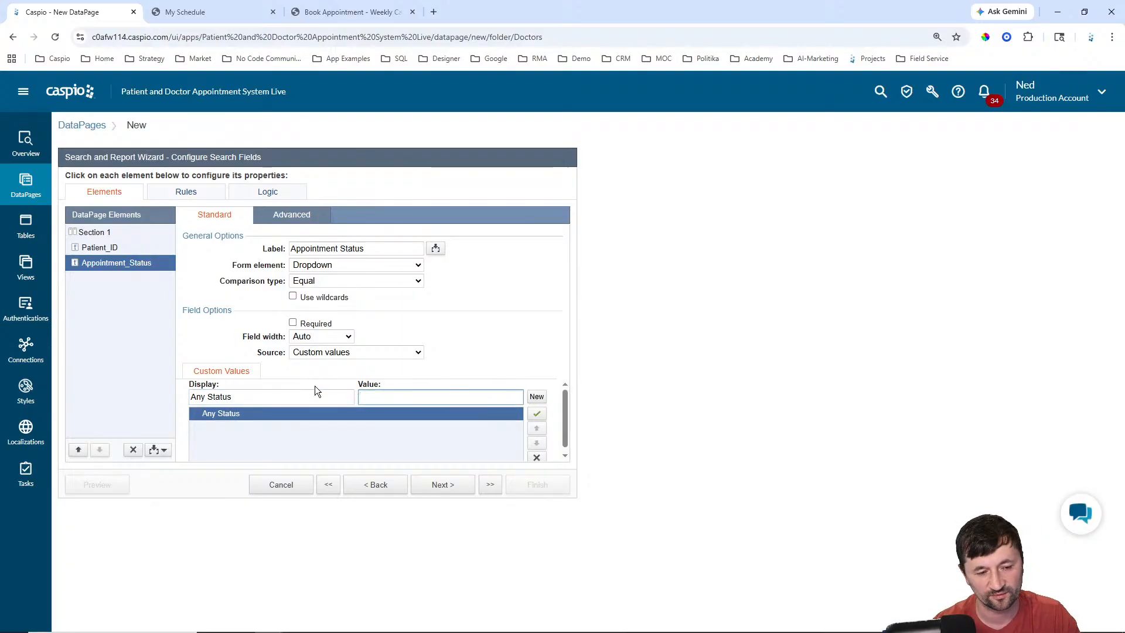
Step: Add the Booked, Canceled and Completed (typed 'Comlleted') status options
{"action": "left_click", "coordinate": [537, 398]}
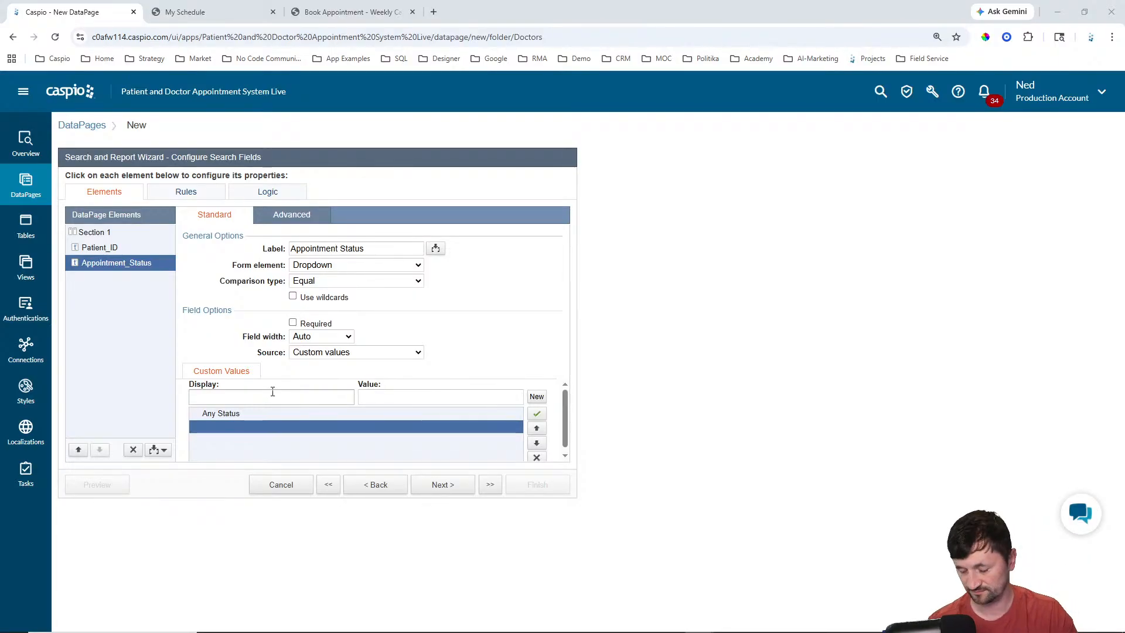
{"action": "left_click", "coordinate": [273, 391]}
{"action": "type", "text": "Booked"}
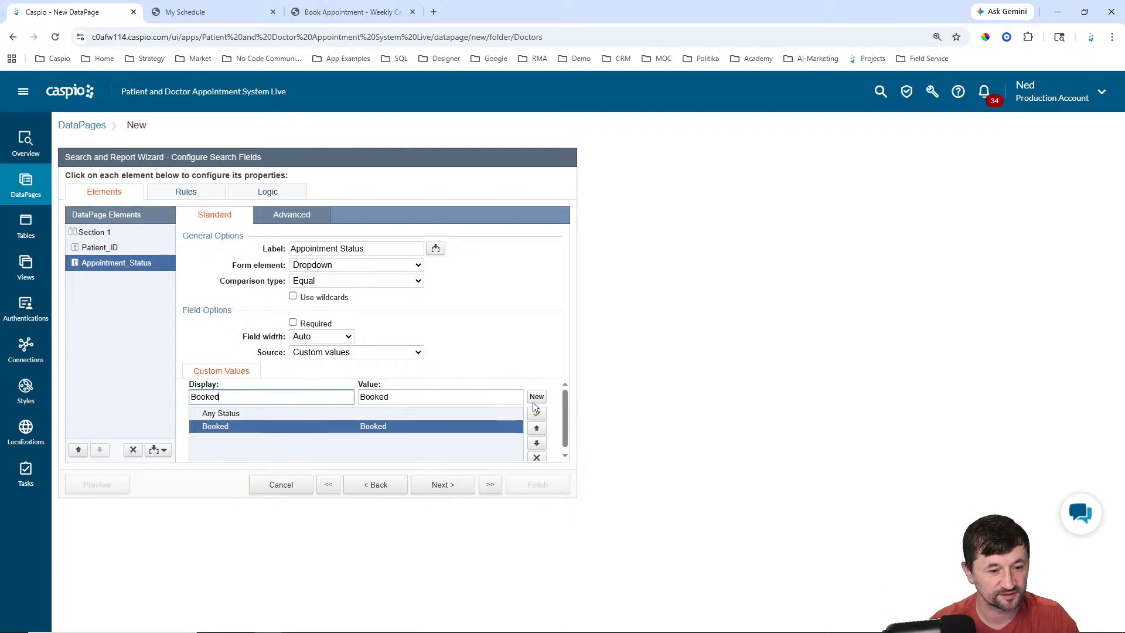
{"action": "left_click", "coordinate": [536, 398]}
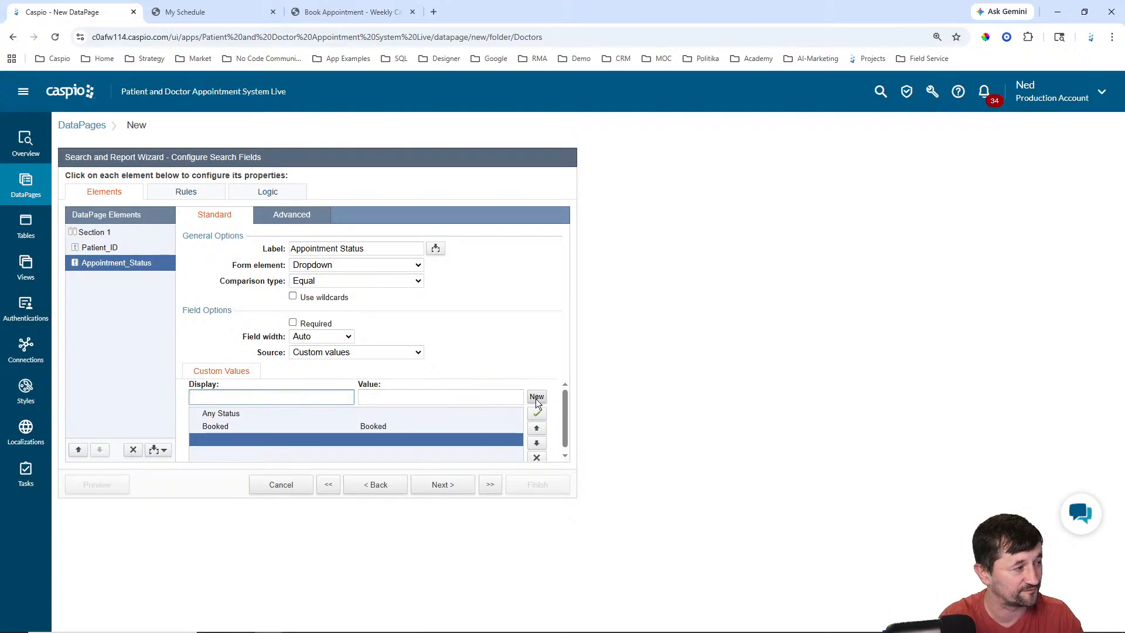
{"action": "type", "text": "Canceled"}
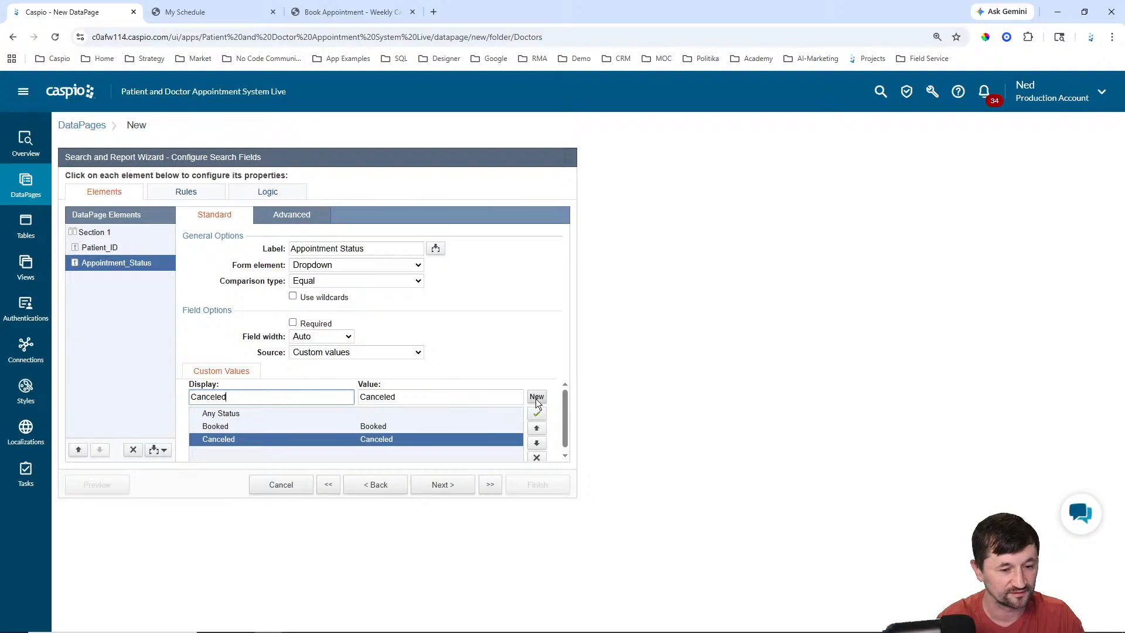
{"action": "left_click", "coordinate": [536, 397]}
{"action": "type", "text": "Co"}
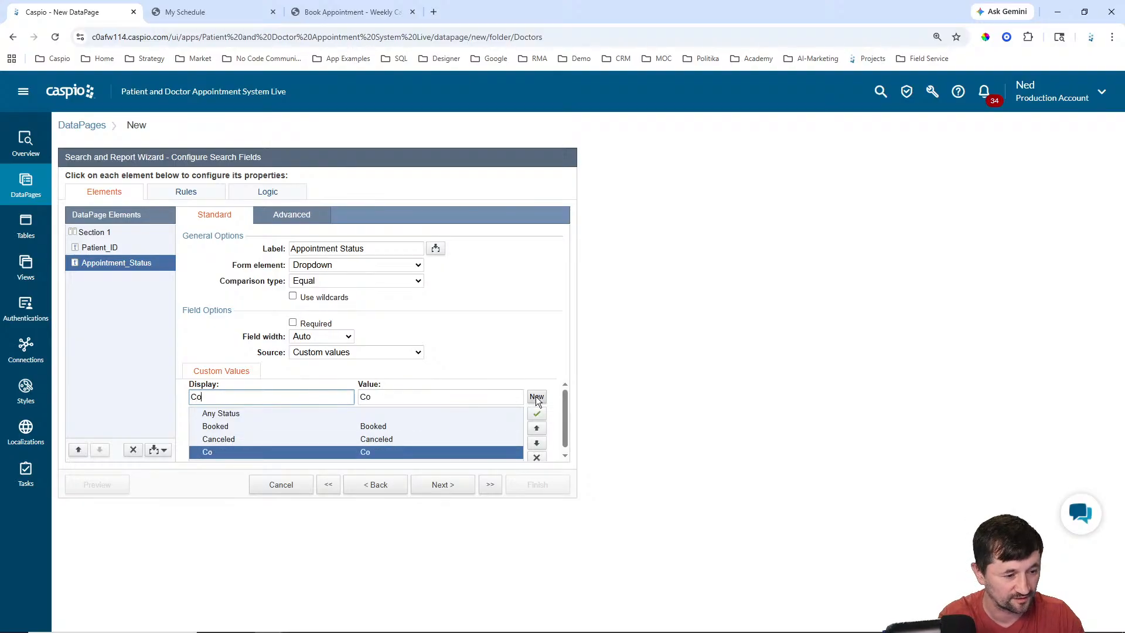
{"action": "type", "text": "mlleted"}
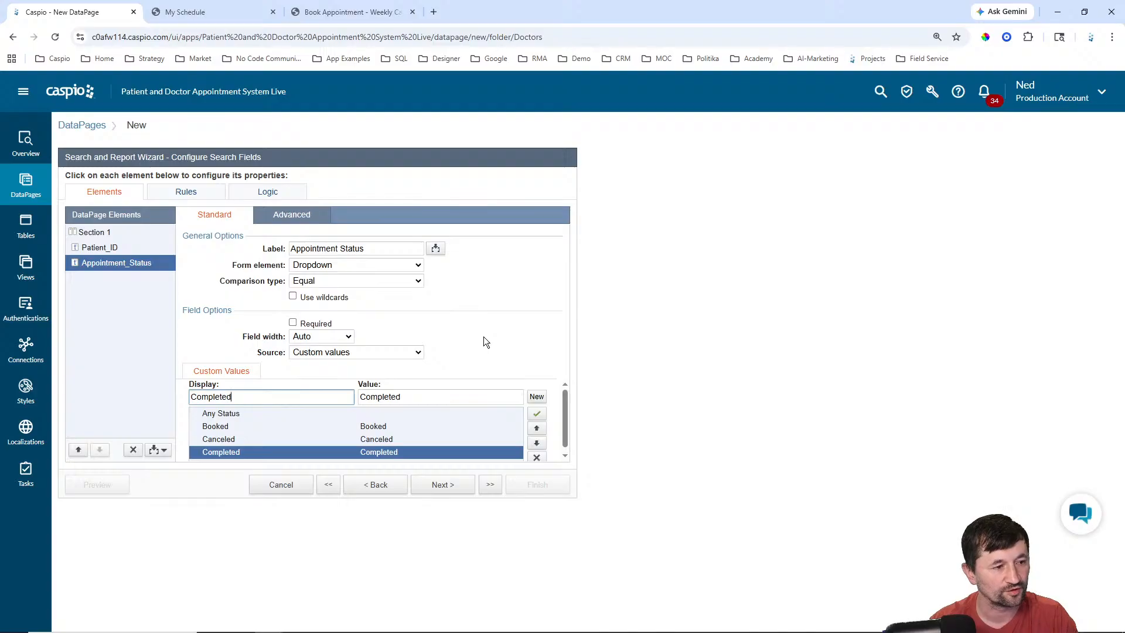
{"action": "left_click", "coordinate": [442, 484]}
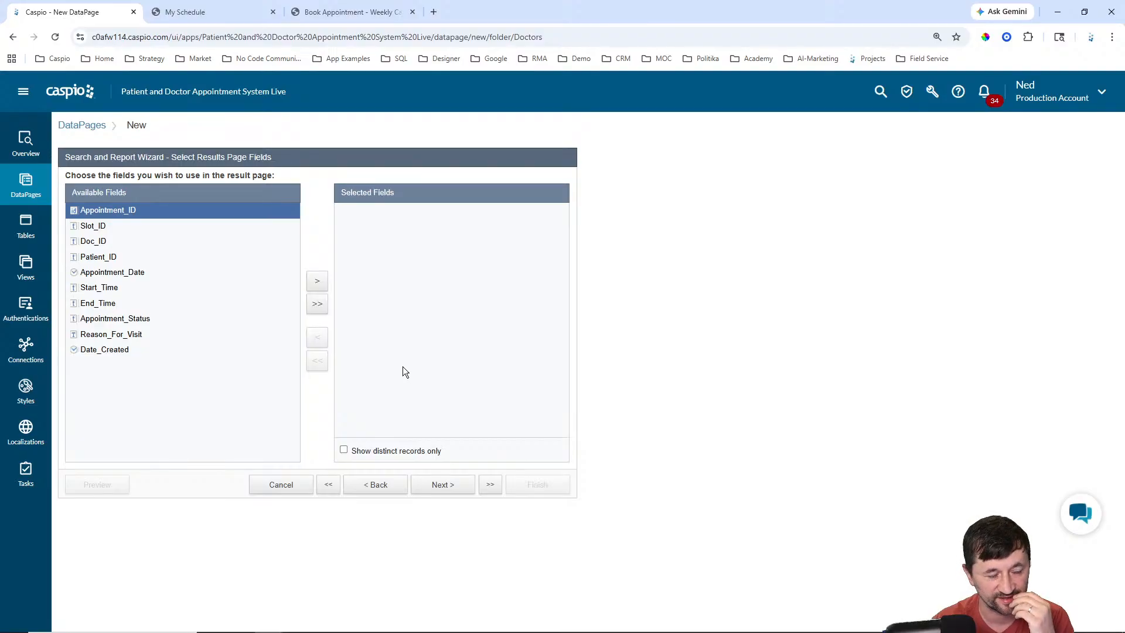
Step: Add Appointment_Date and Start_Time to the results, checking existing report pages for reference
{"action": "left_click", "coordinate": [350, 8]}
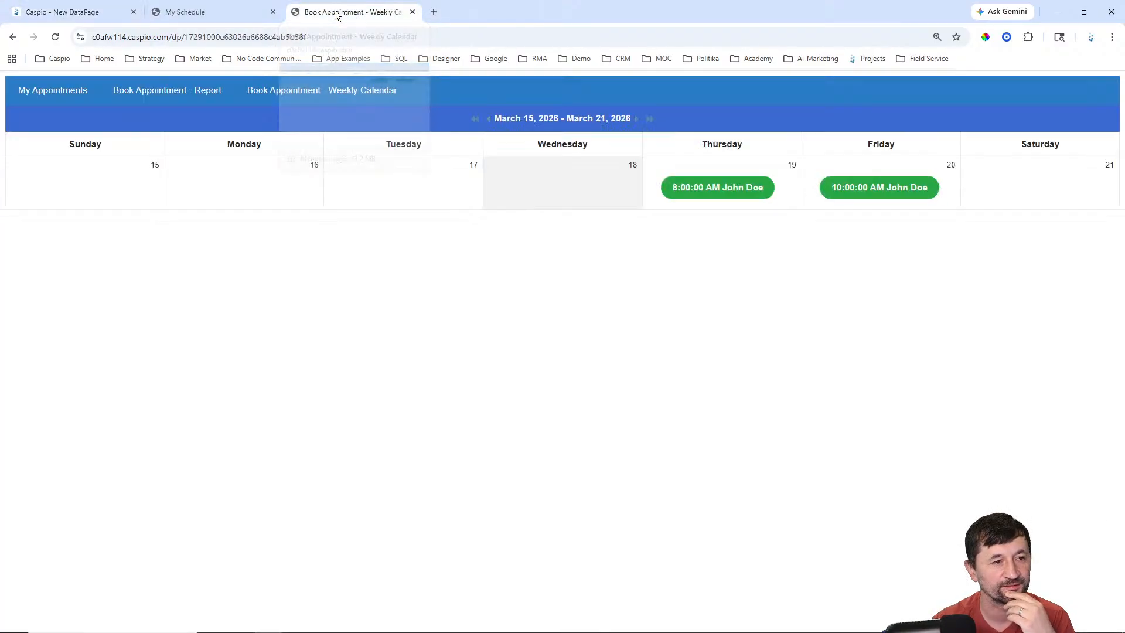
{"action": "left_click", "coordinate": [66, 94]}
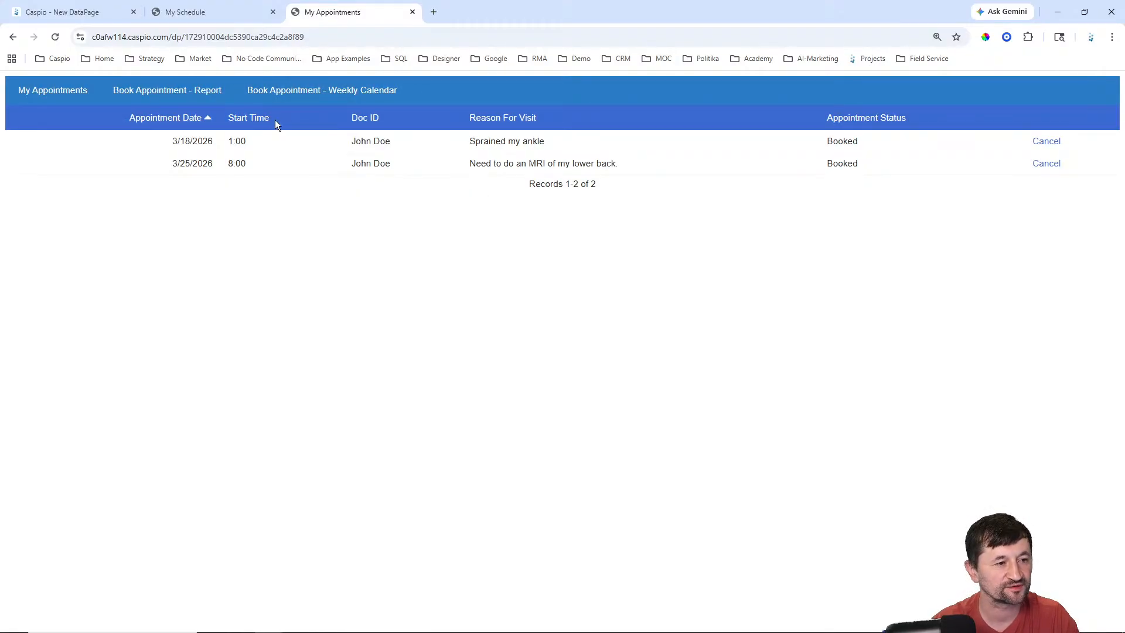
{"action": "left_click", "coordinate": [50, 16]}
{"action": "left_click", "coordinate": [119, 275]}
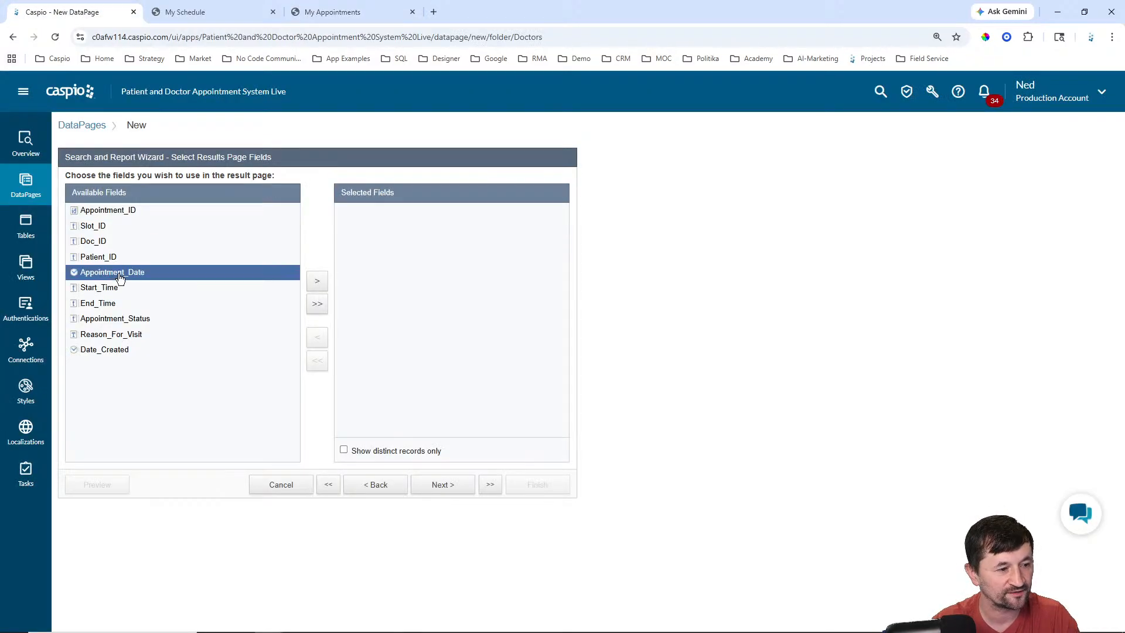
{"action": "left_click", "coordinate": [317, 282]}
{"action": "left_click", "coordinate": [316, 284]}
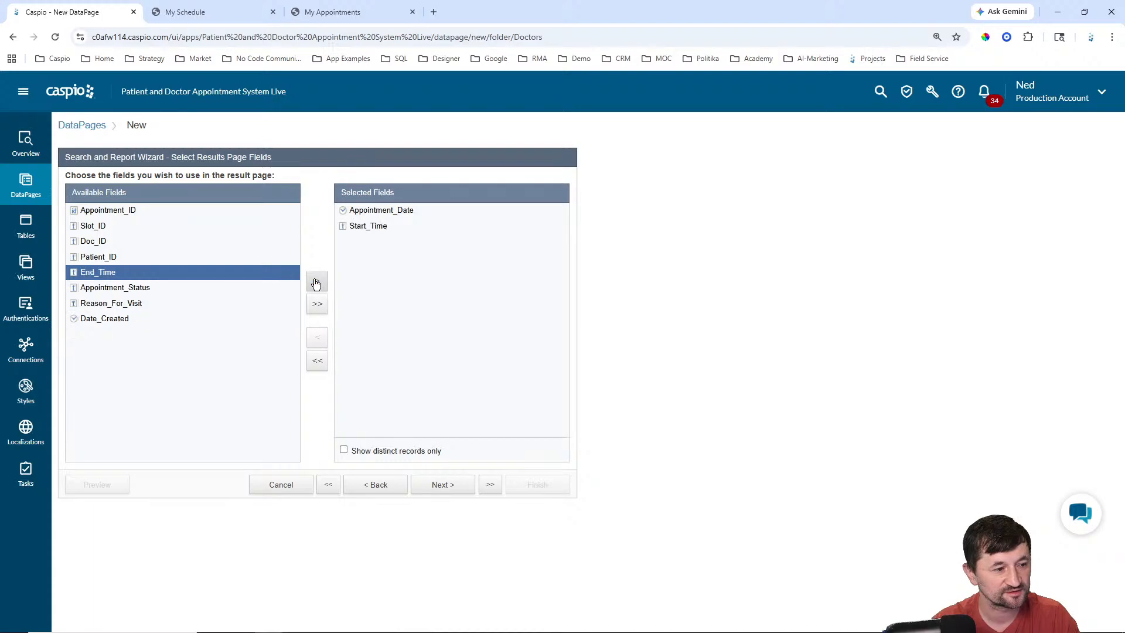
{"action": "left_click", "coordinate": [296, 13]}
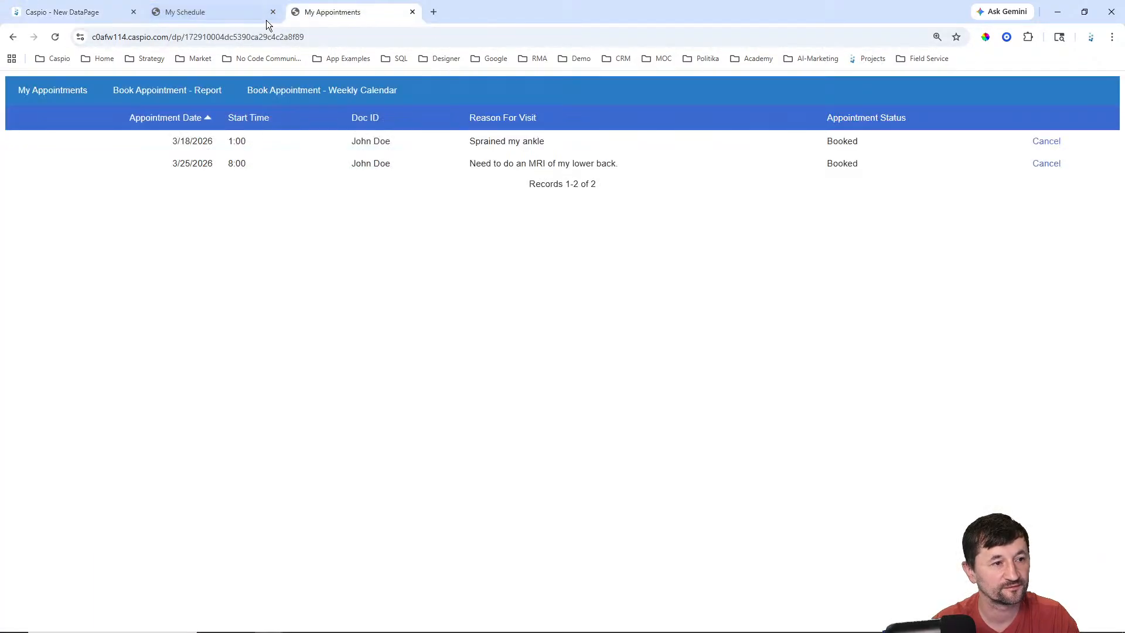
{"action": "left_click", "coordinate": [206, 12]}
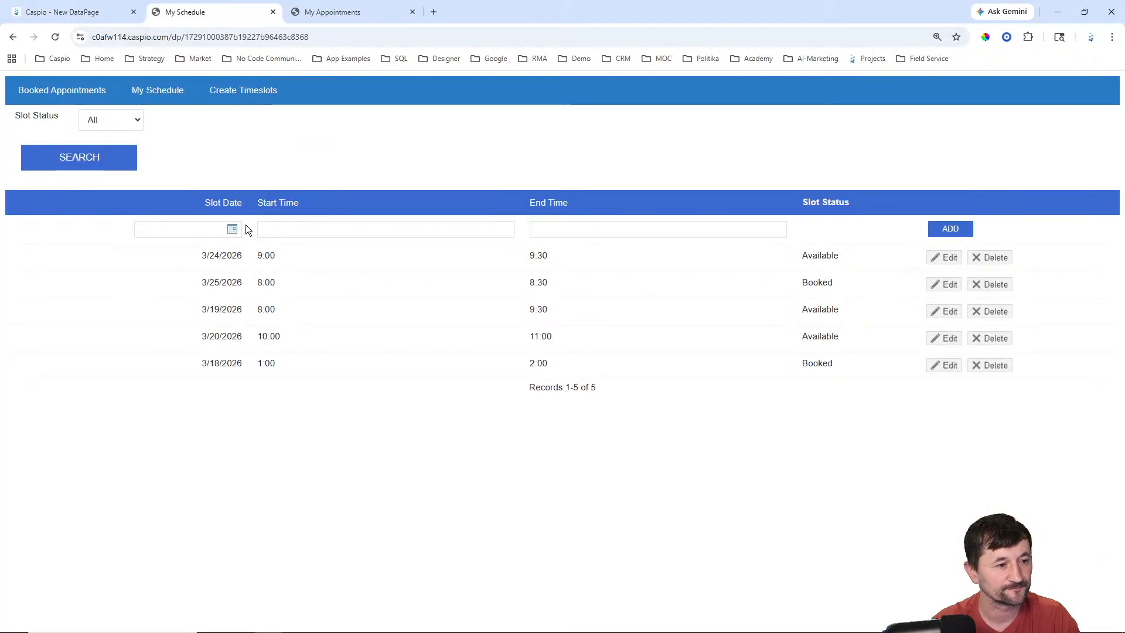
{"action": "left_click", "coordinate": [82, 92]}
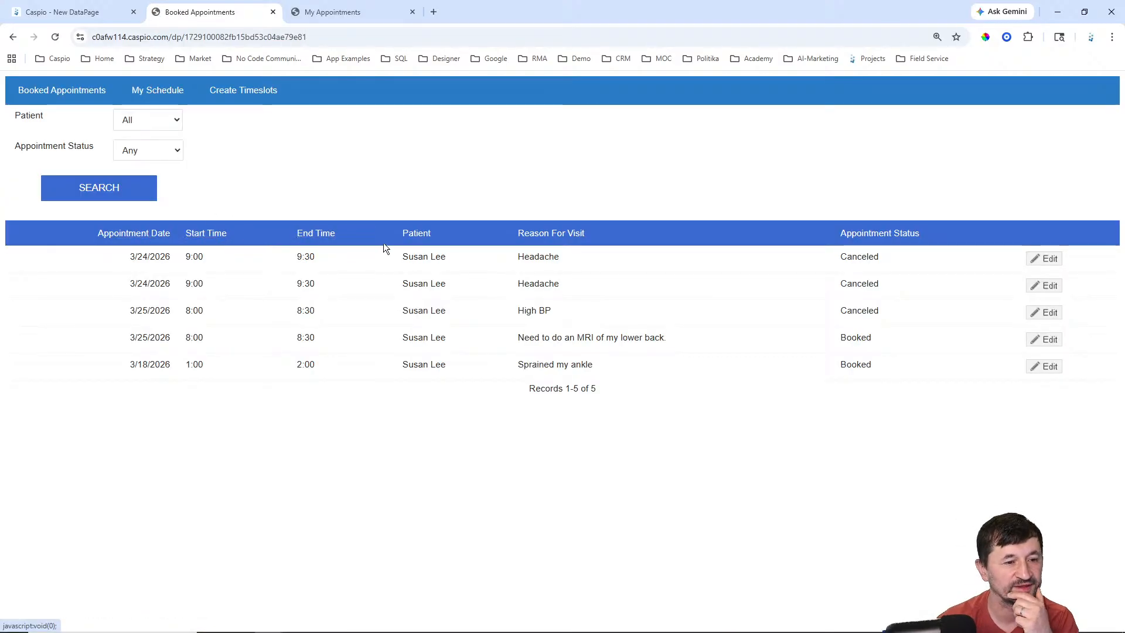
{"action": "left_click", "coordinate": [65, 11]}
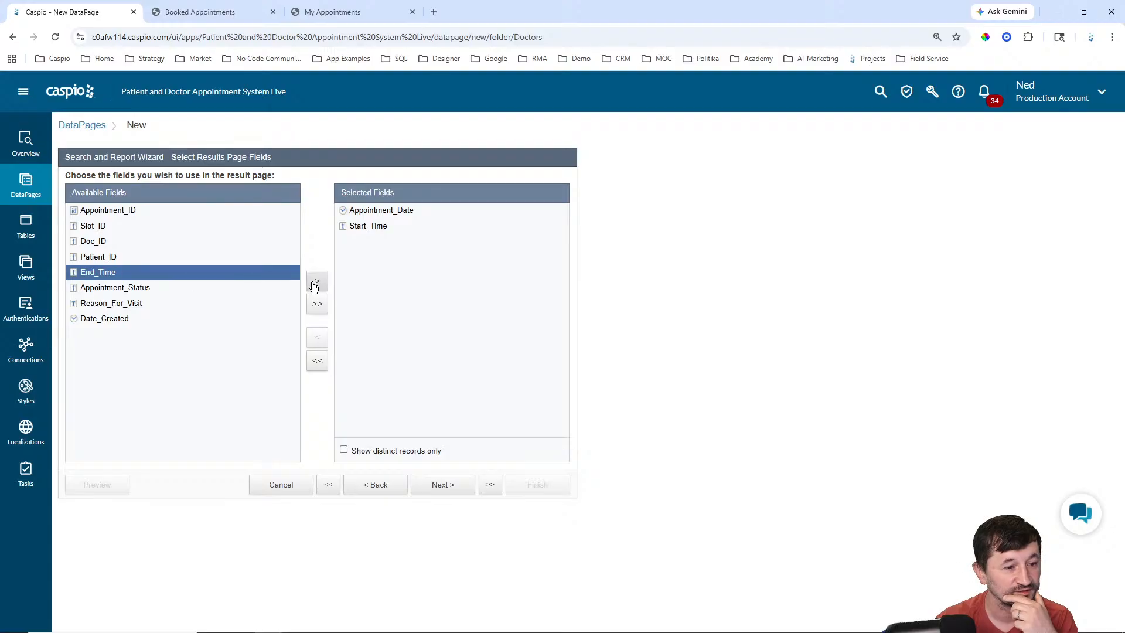
Step: Add End_Time, Patient_ID, Reason_For_Visit and Appointment_Status to the results fields
{"action": "left_click", "coordinate": [317, 282]}
{"action": "left_click", "coordinate": [258, 258]}
{"action": "left_click", "coordinate": [316, 282]}
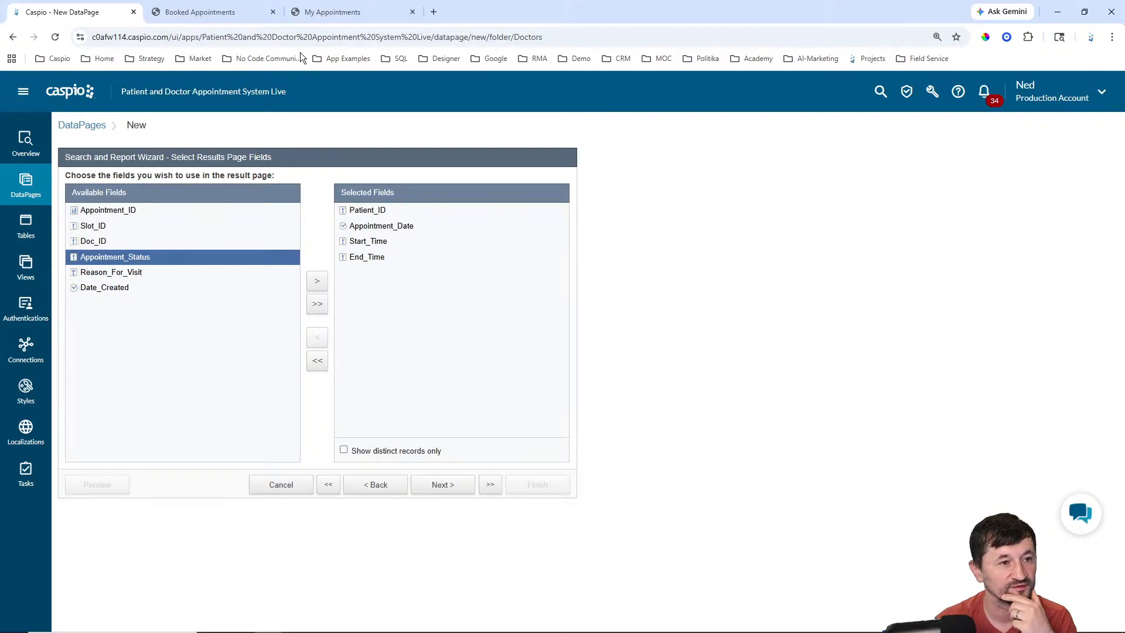
{"action": "left_click", "coordinate": [198, 13]}
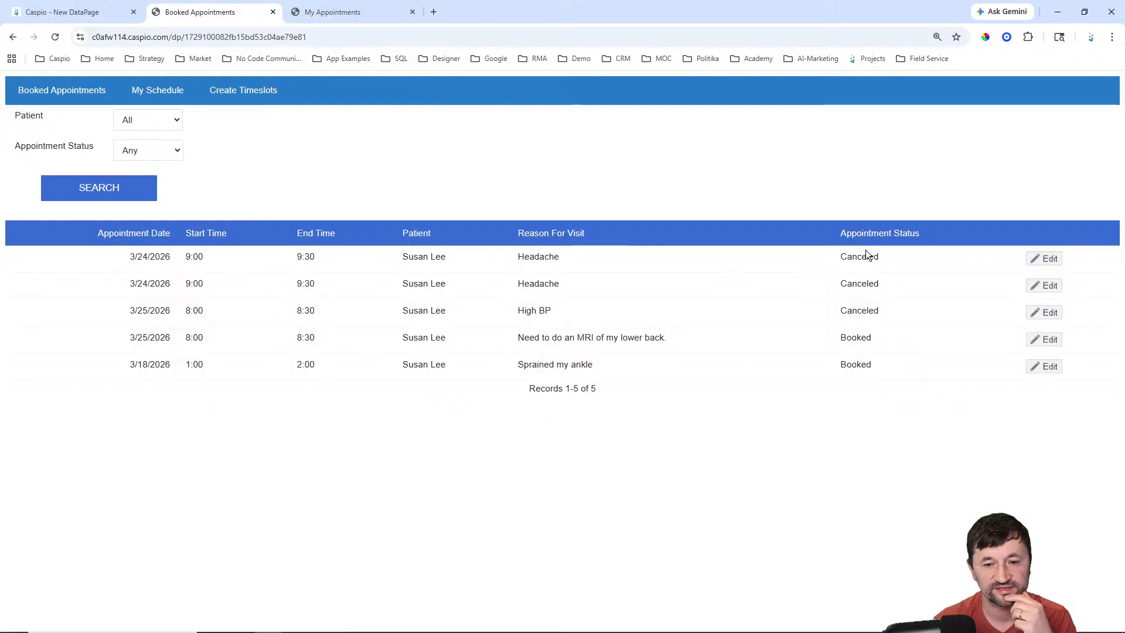
{"action": "left_click", "coordinate": [62, 12]}
{"action": "left_click", "coordinate": [127, 273]}
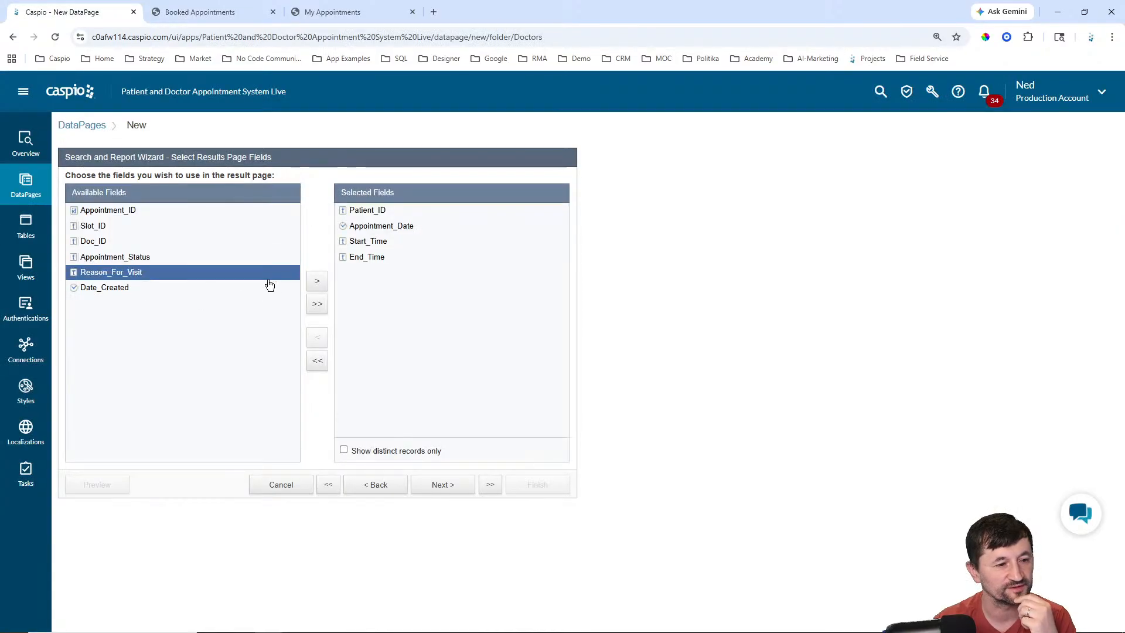
{"action": "left_click", "coordinate": [315, 282]}
{"action": "left_click", "coordinate": [156, 258]}
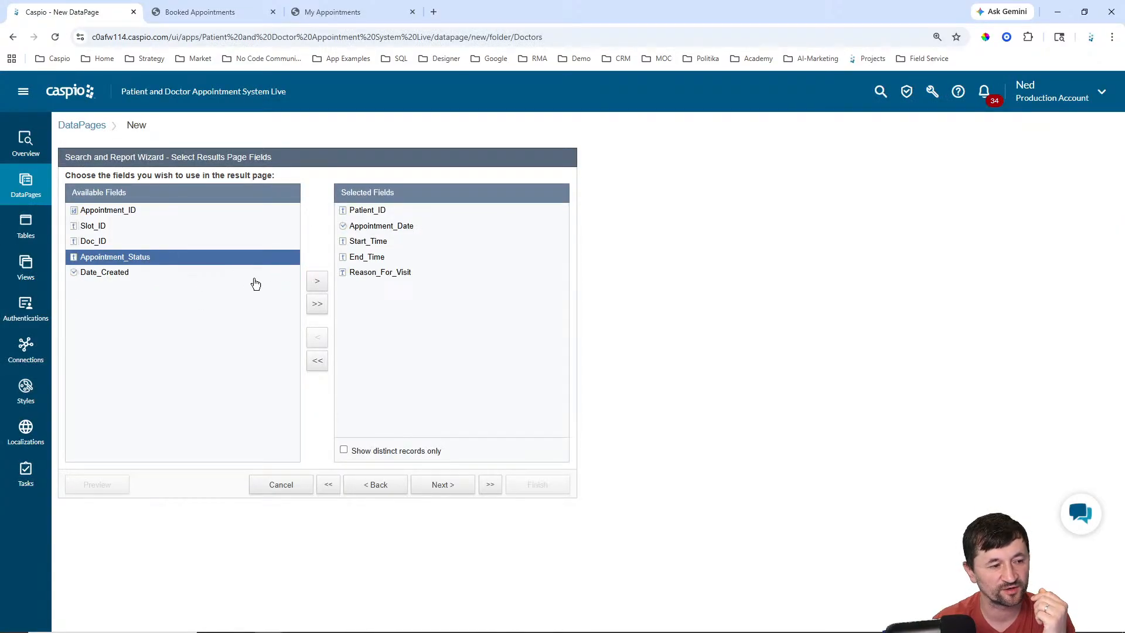
{"action": "left_click", "coordinate": [319, 282]}
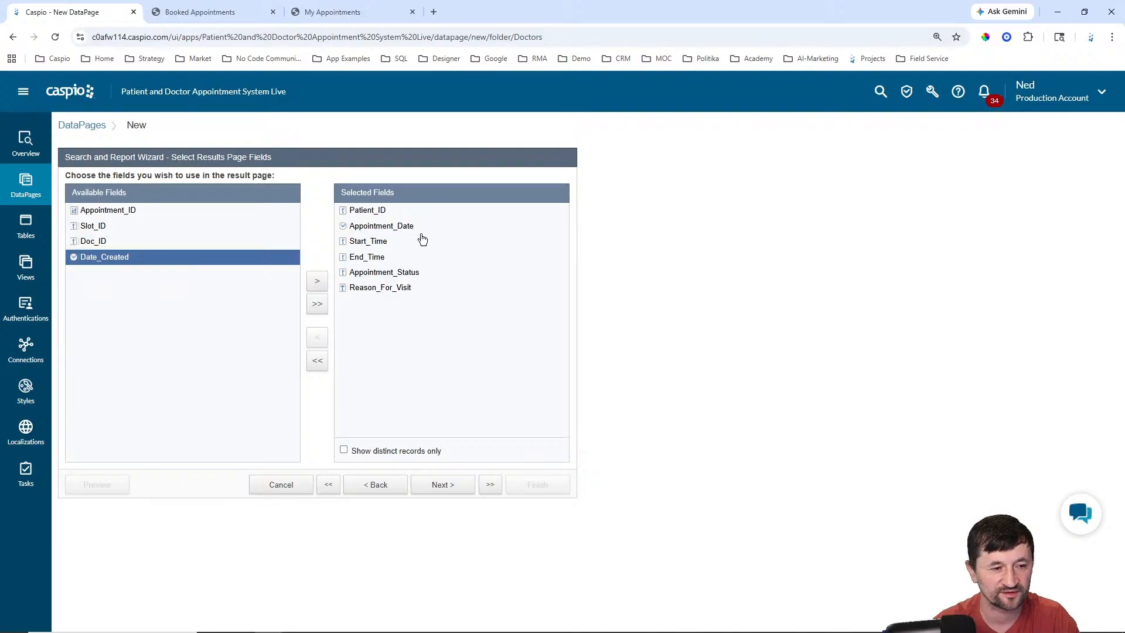
{"action": "left_click", "coordinate": [456, 487]}
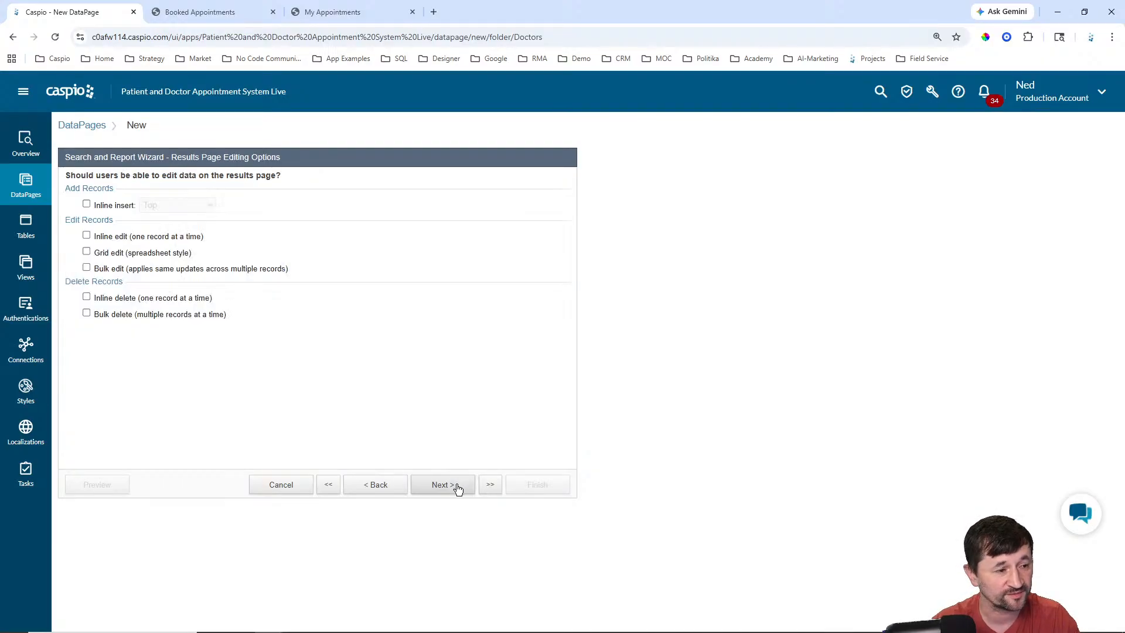
{"action": "left_click", "coordinate": [235, 12]}
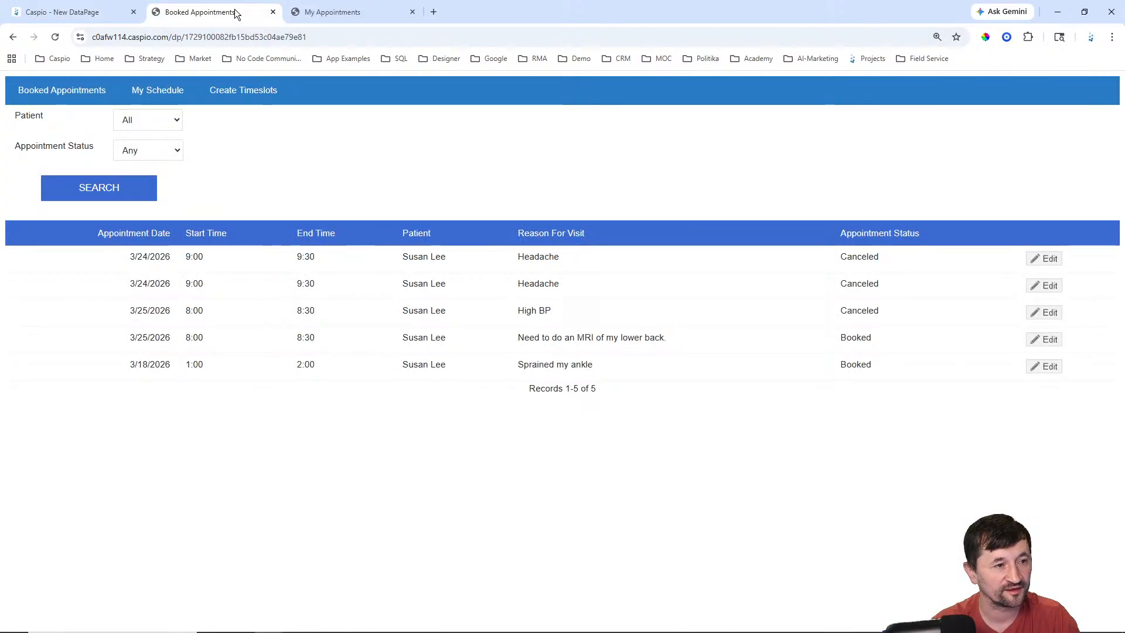
{"action": "left_click", "coordinate": [1045, 259]}
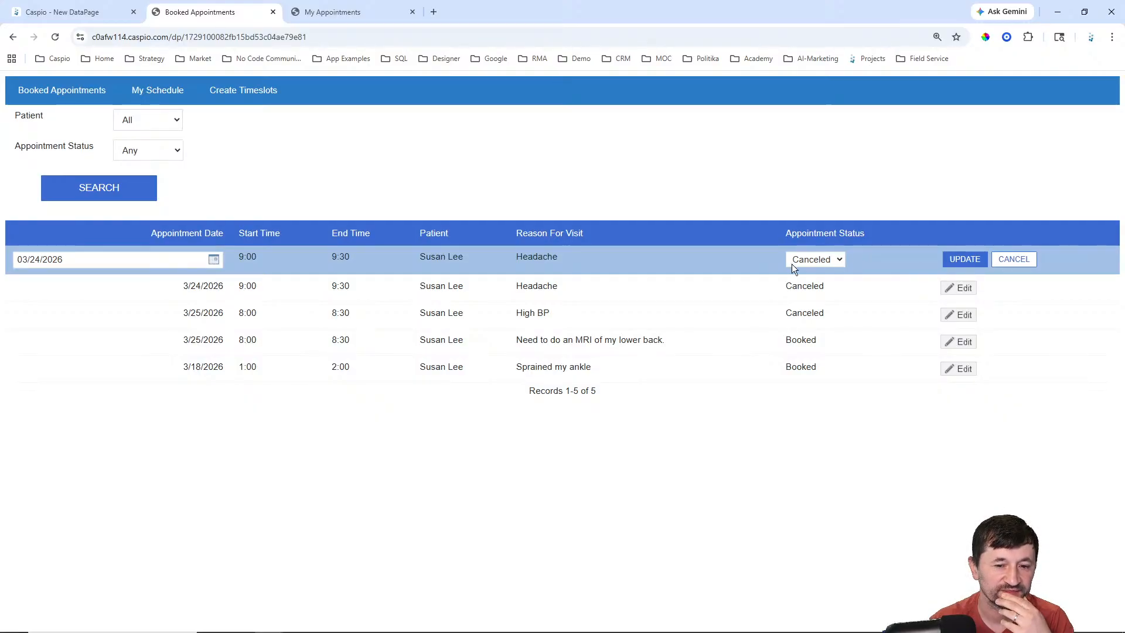
{"action": "left_click", "coordinate": [838, 261]}
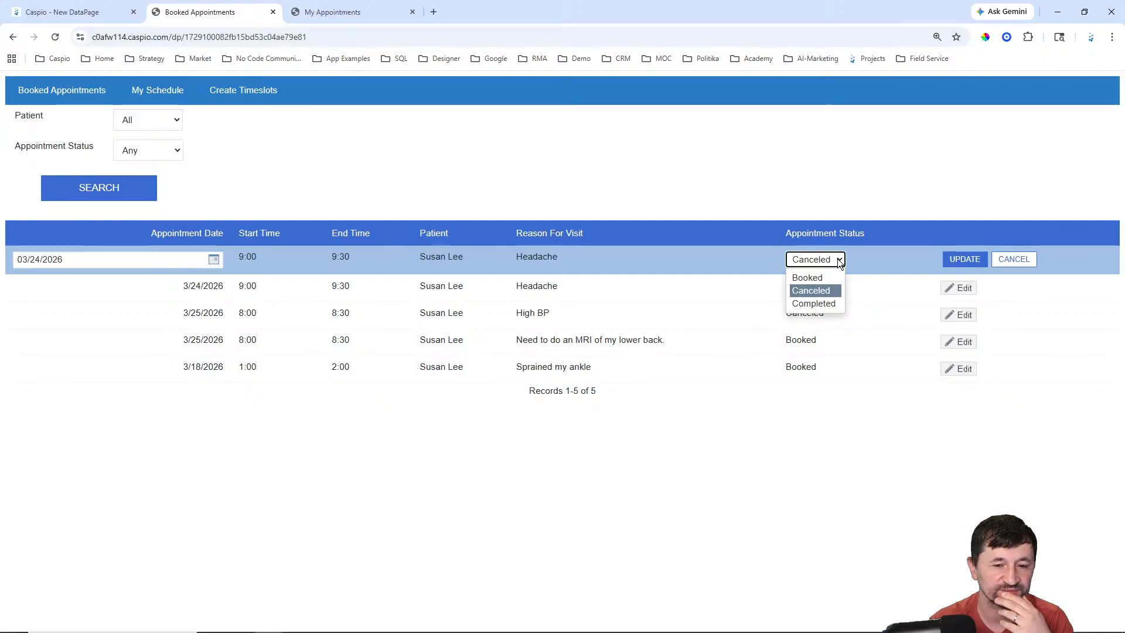
{"action": "left_click", "coordinate": [839, 170]}
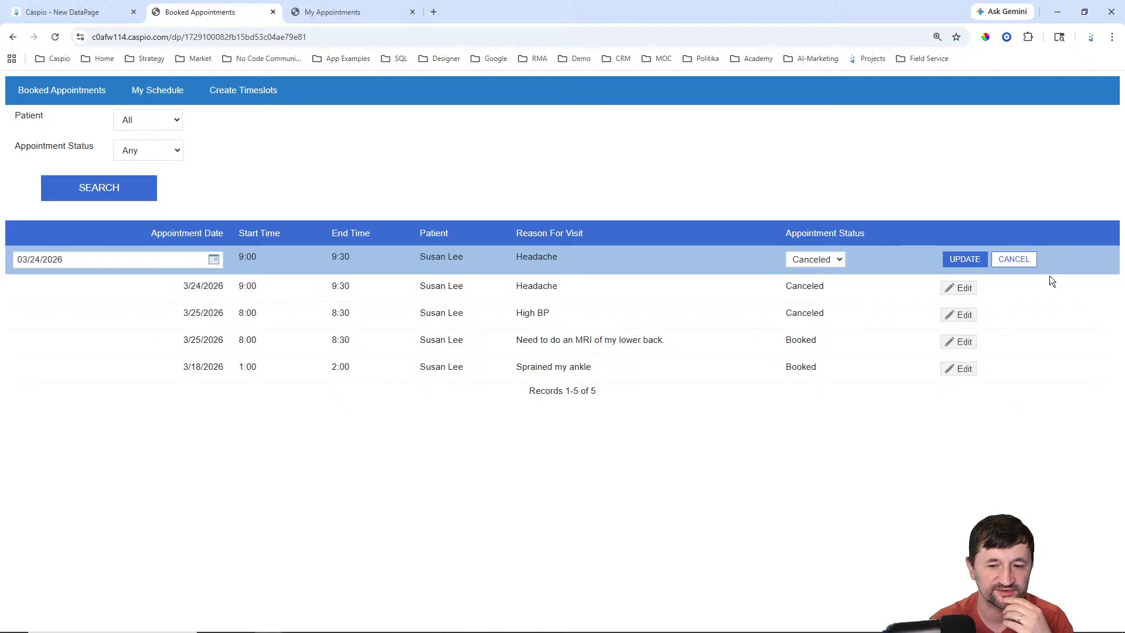
{"action": "left_click", "coordinate": [1014, 260]}
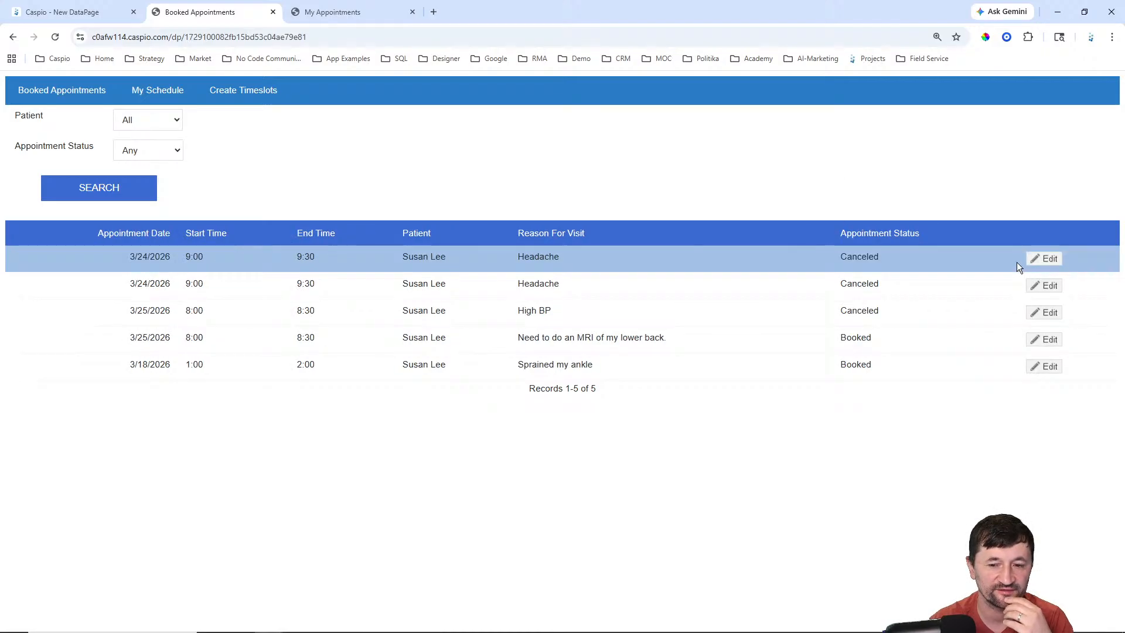
{"action": "left_click", "coordinate": [104, 13]}
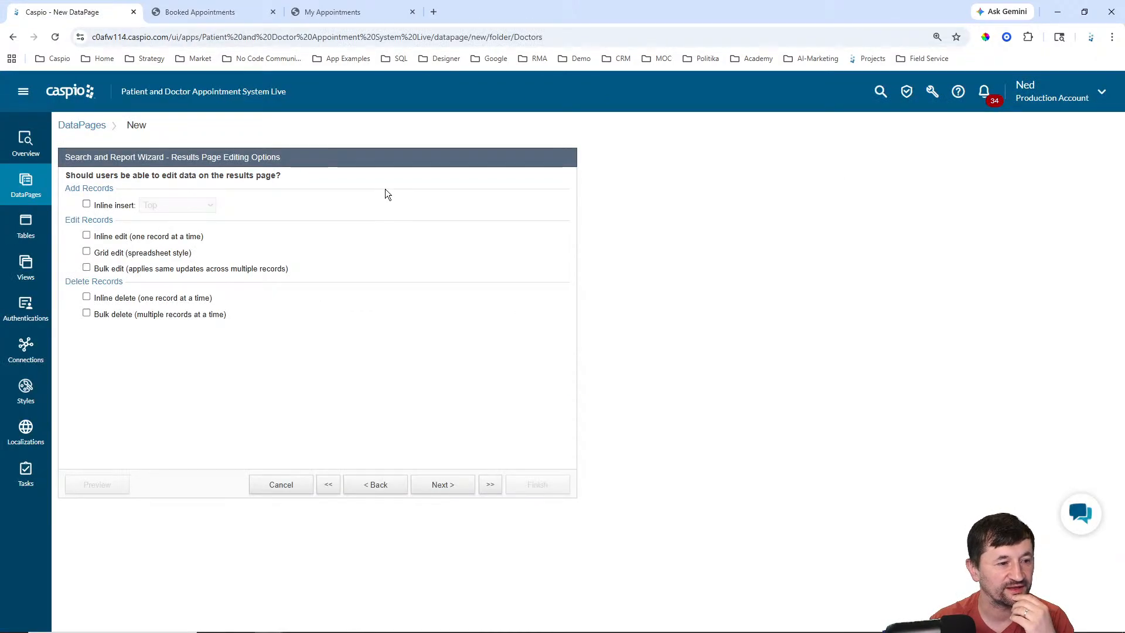
Step: Enable inline editing and make End_Time and Reason_For_Visit non-editable
{"action": "left_click", "coordinate": [107, 237]}
{"action": "left_click", "coordinate": [443, 484]}
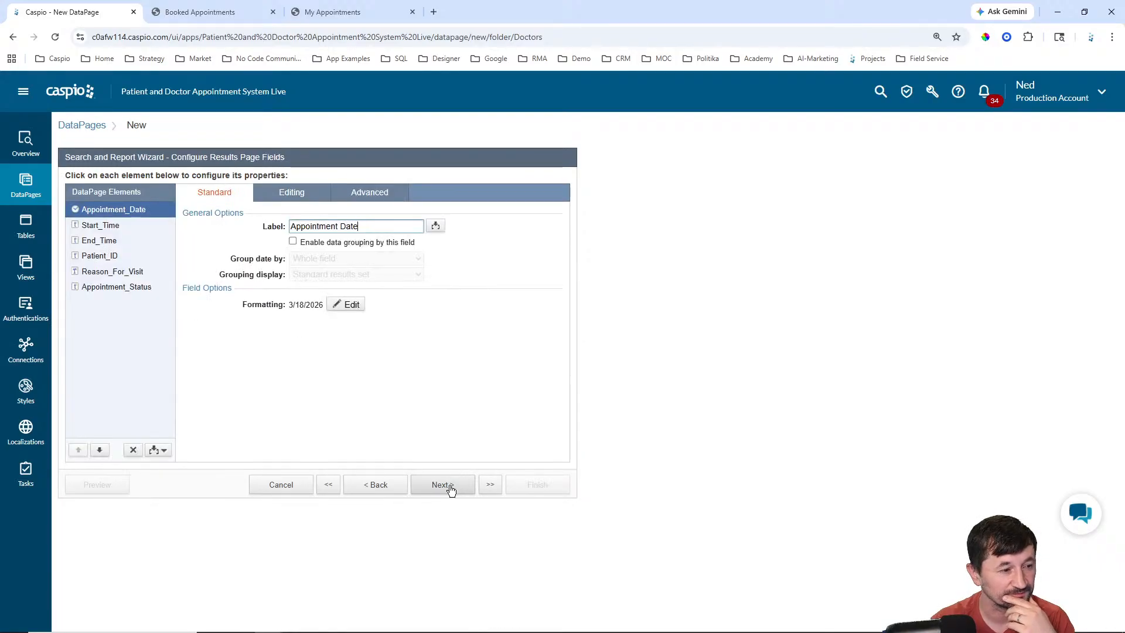
{"action": "left_click", "coordinate": [291, 193]}
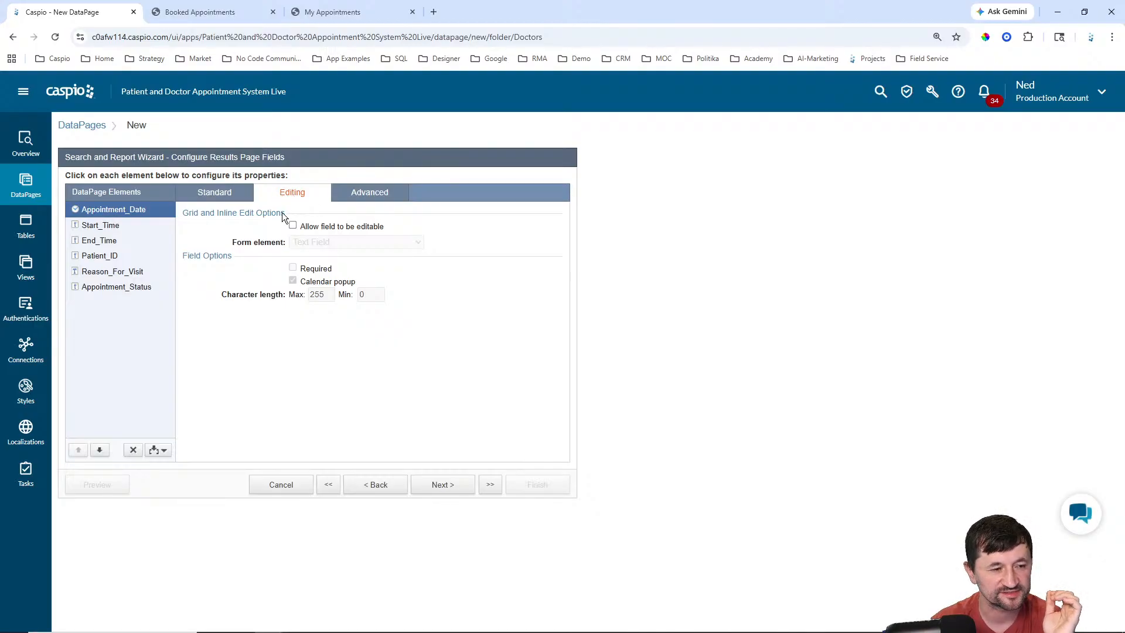
{"action": "left_click", "coordinate": [107, 226]}
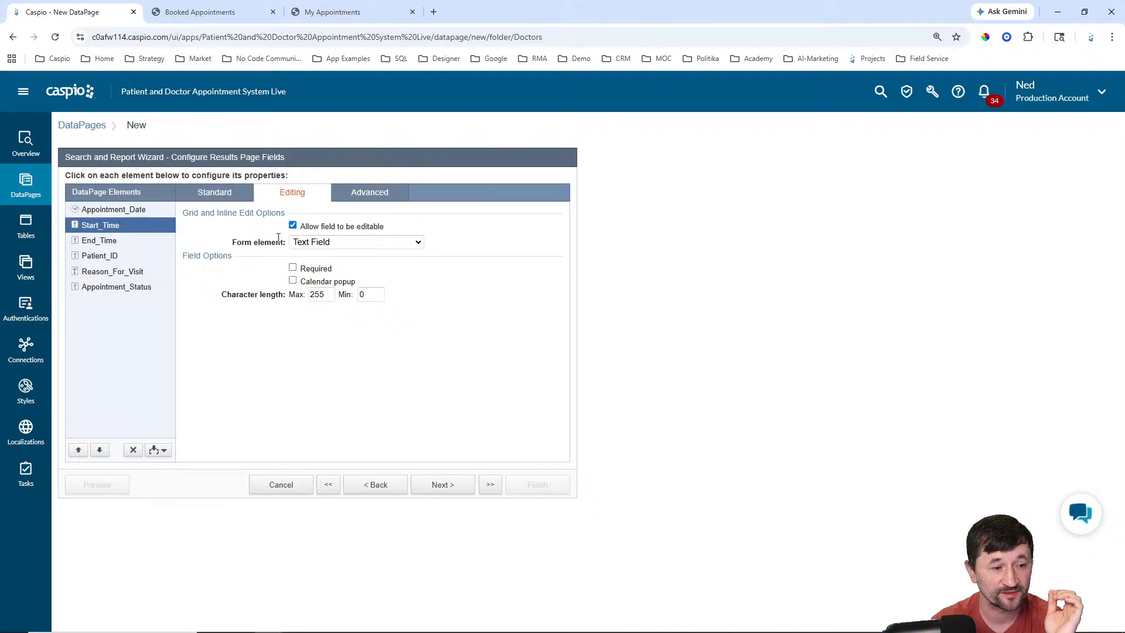
{"action": "left_click", "coordinate": [135, 239]}
{"action": "left_click", "coordinate": [292, 225]}
{"action": "left_click", "coordinate": [175, 256]}
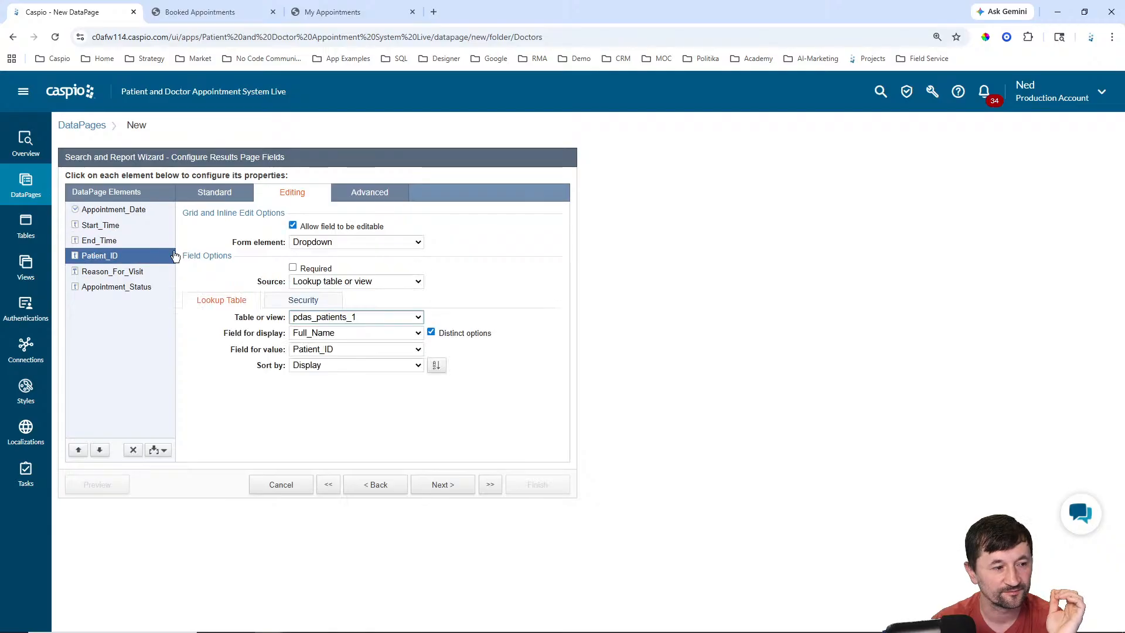
{"action": "left_click", "coordinate": [141, 273]}
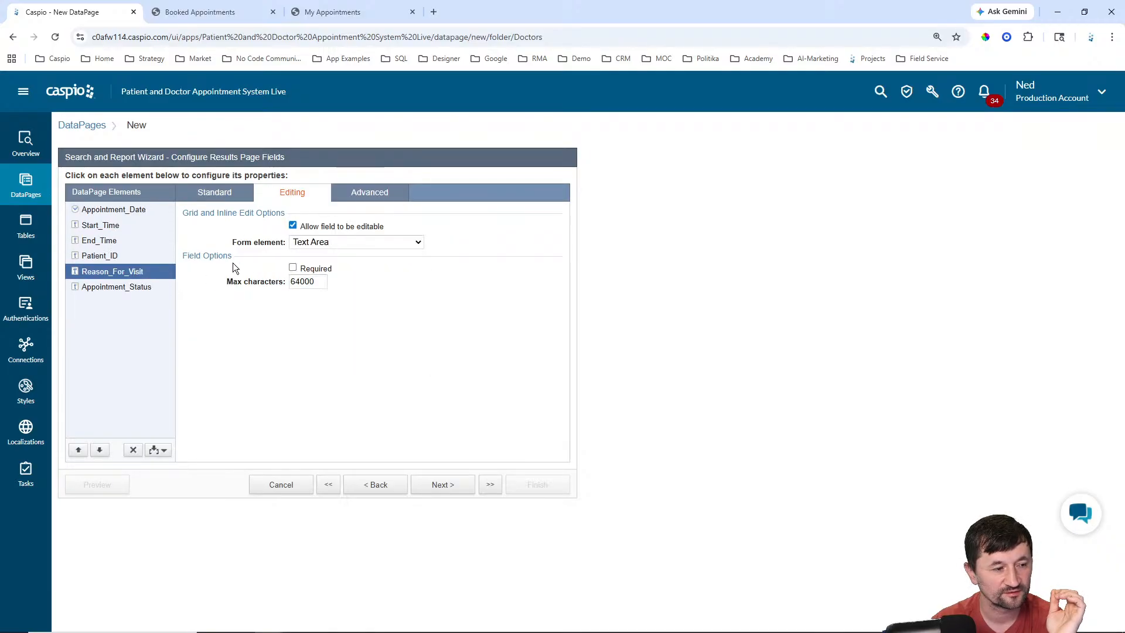
{"action": "left_click", "coordinate": [293, 225]}
Step: Make Appointment_Status an editable dropdown offering Booked, Canceled and Completed
{"action": "left_click", "coordinate": [144, 286]}
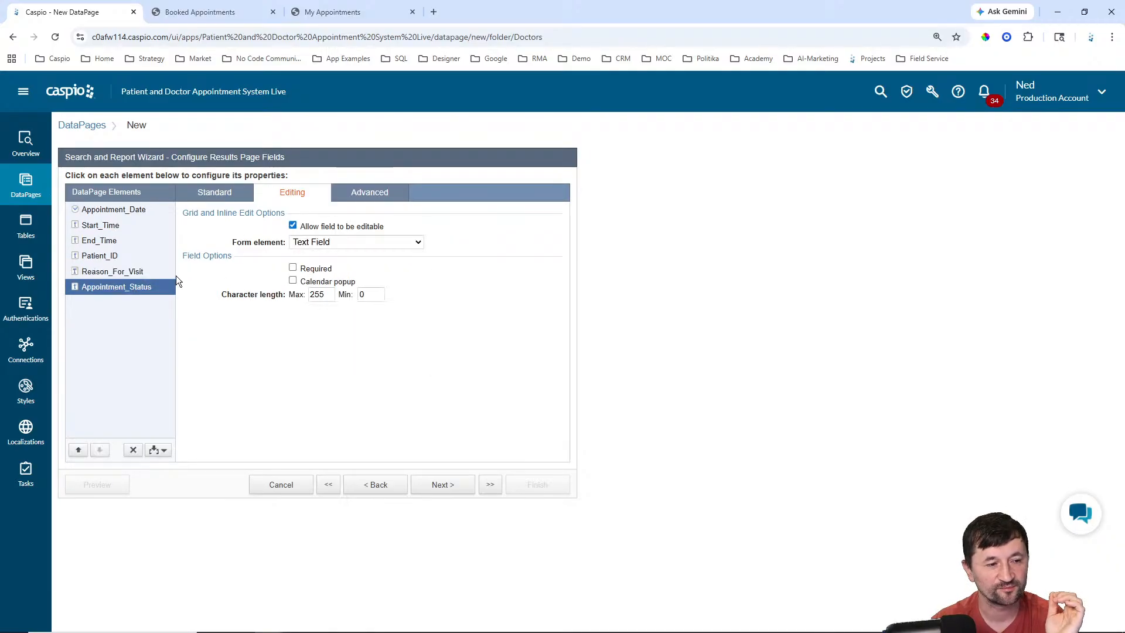
{"action": "left_click", "coordinate": [332, 244]}
{"action": "left_click", "coordinate": [329, 307]}
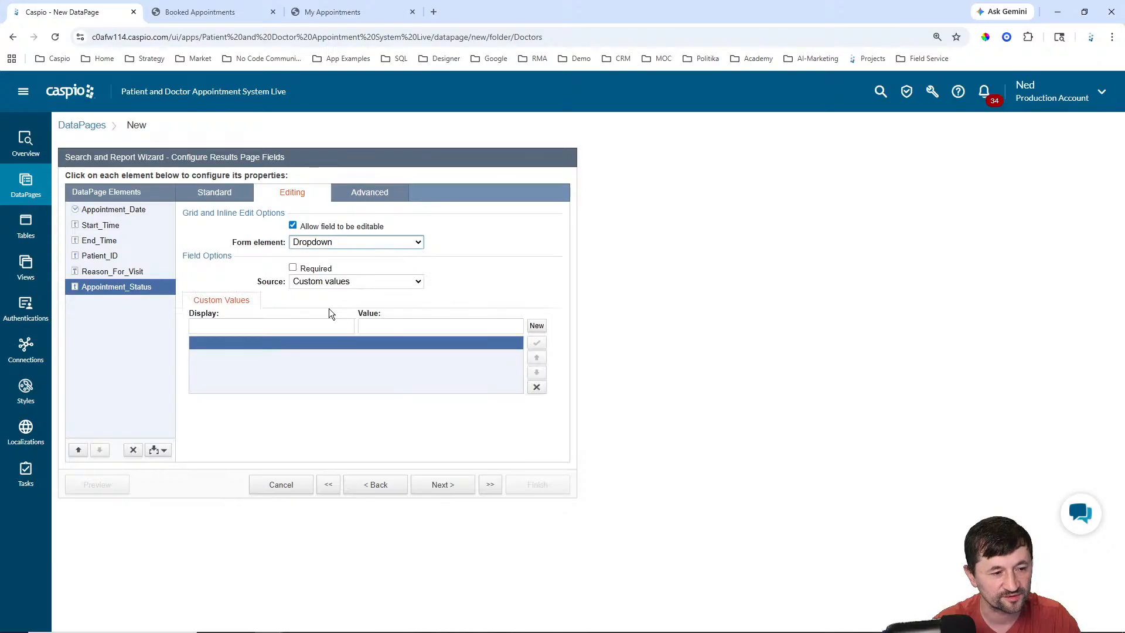
{"action": "left_click", "coordinate": [315, 327]}
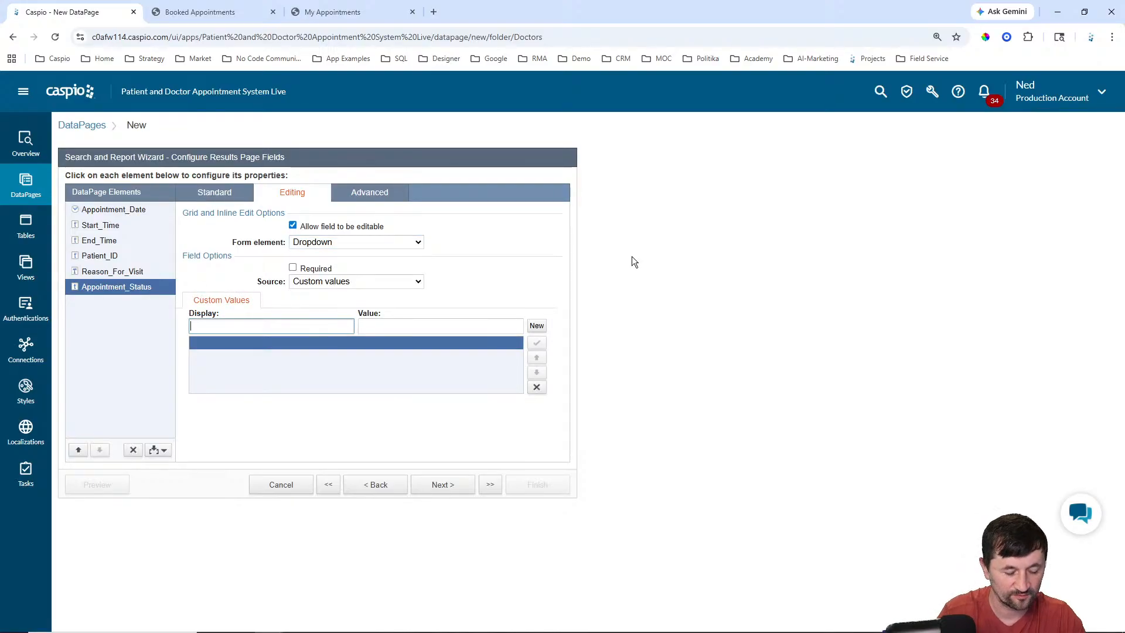
{"action": "type", "text": "Booked"}
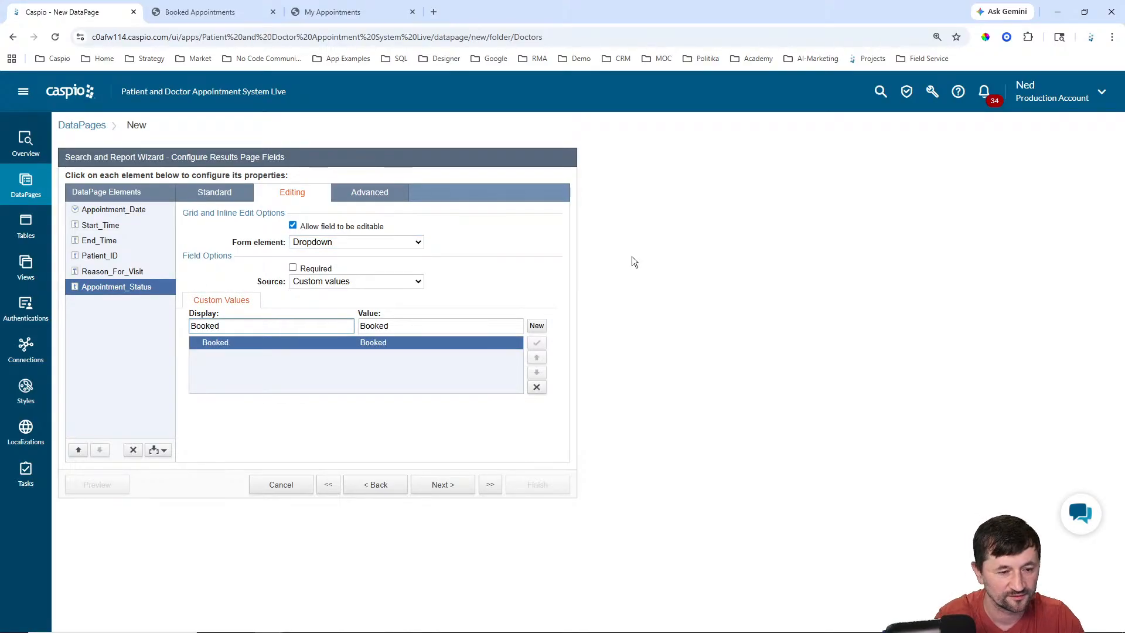
{"action": "left_click", "coordinate": [537, 326]}
{"action": "type", "text": "Canceled"}
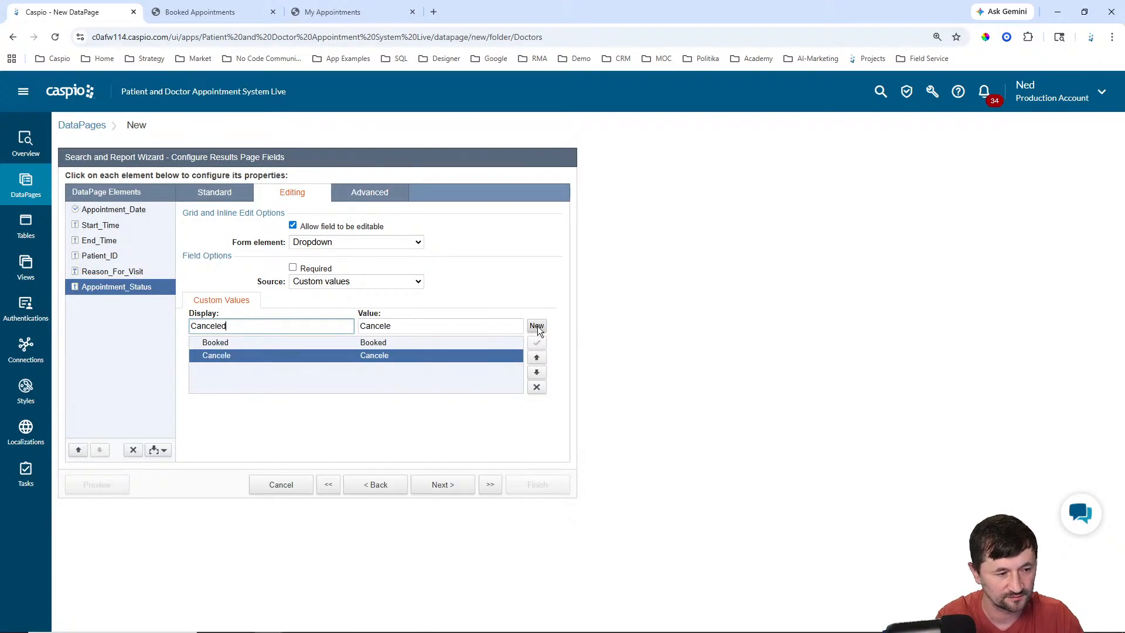
{"action": "left_click", "coordinate": [538, 328]}
{"action": "type", "text": "Com"}
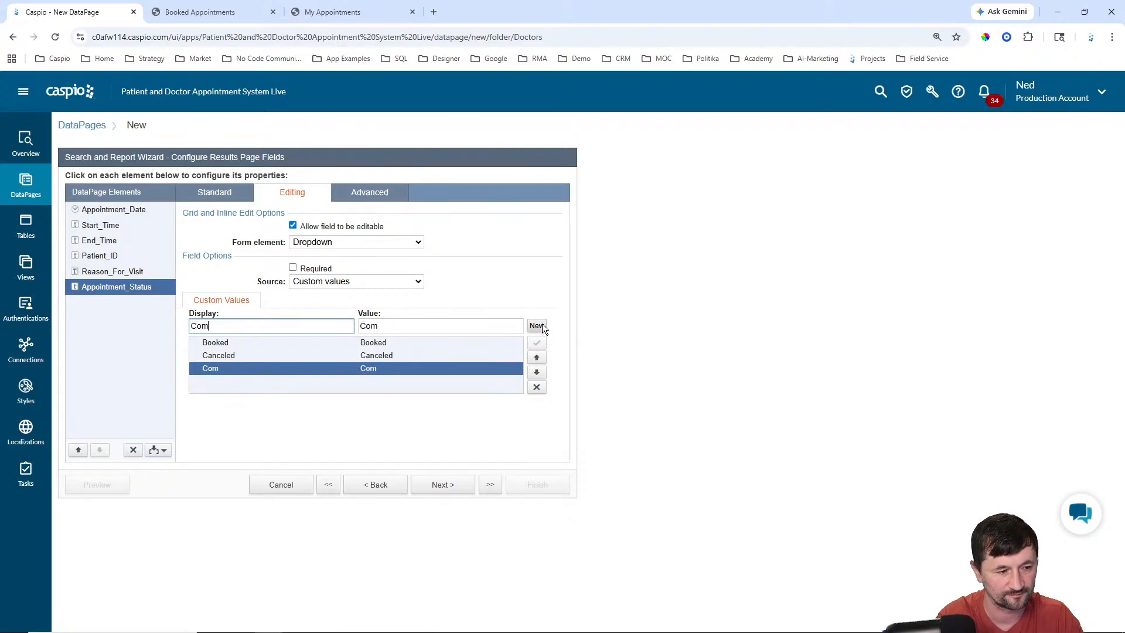
{"action": "type", "text": "pleted"}
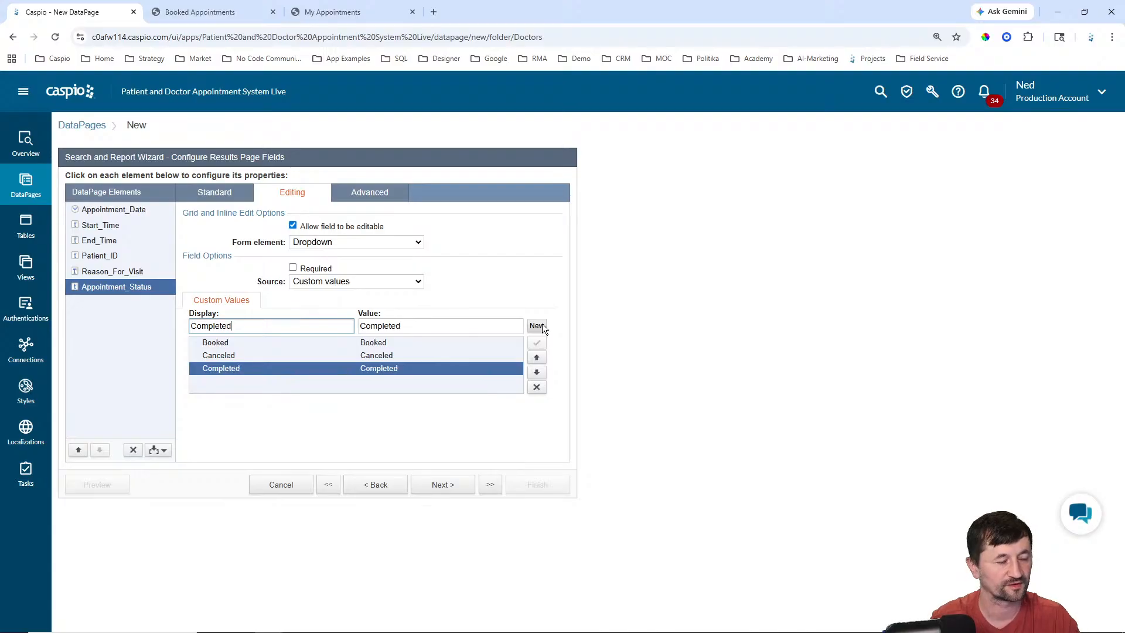
{"action": "left_click", "coordinate": [454, 493]}
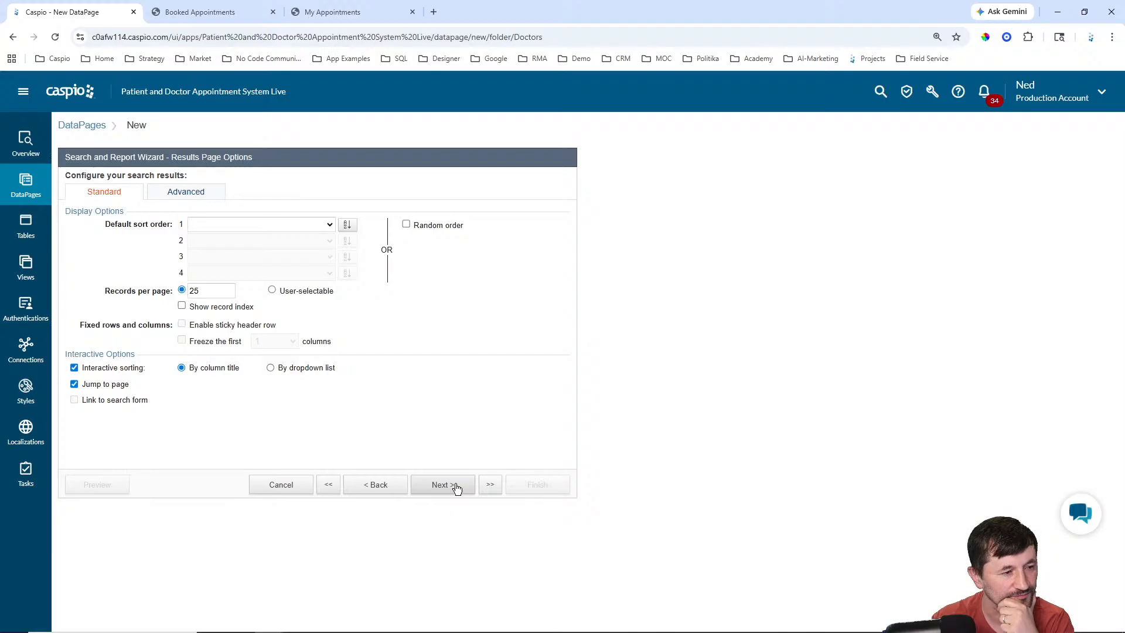
Step: Sort results by Appointment_Date in descending order
{"action": "left_click", "coordinate": [330, 225]}
{"action": "left_click", "coordinate": [311, 308]}
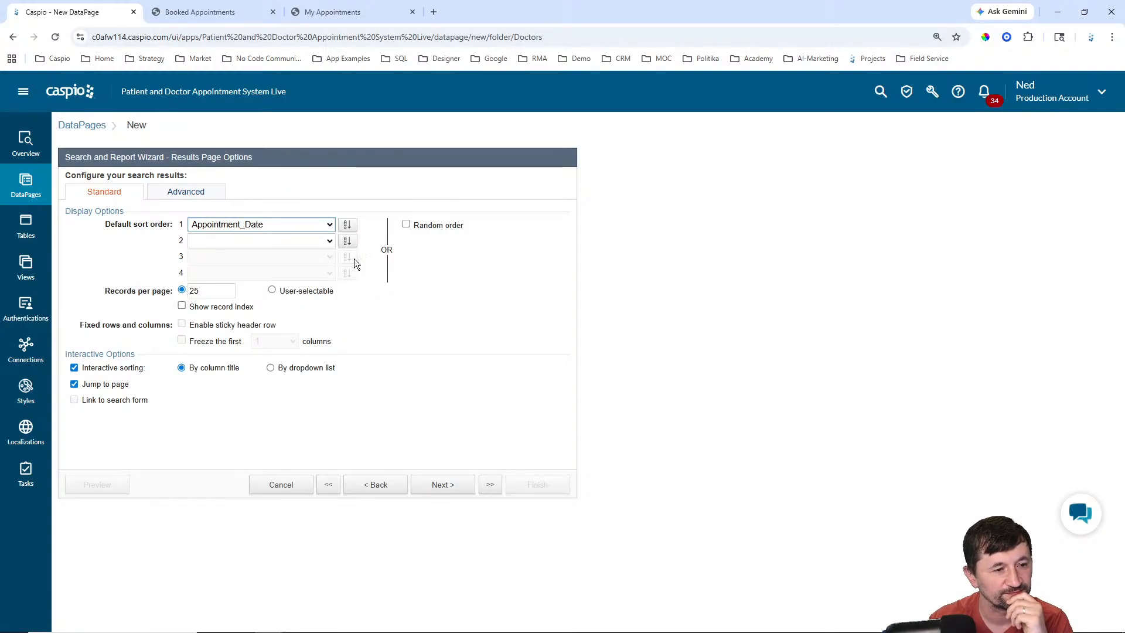
{"action": "left_click", "coordinate": [346, 224]}
Step: Choose no details page, finish the DataPage, and view the live Booked Appointments page
{"action": "left_click", "coordinate": [461, 490]}
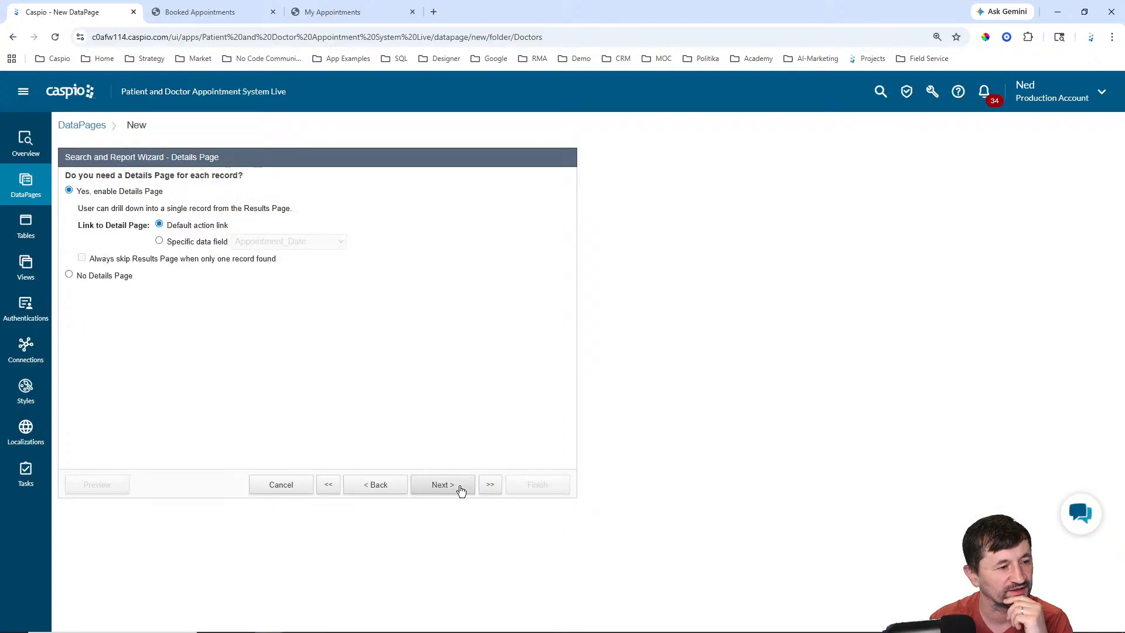
{"action": "left_click", "coordinate": [116, 279]}
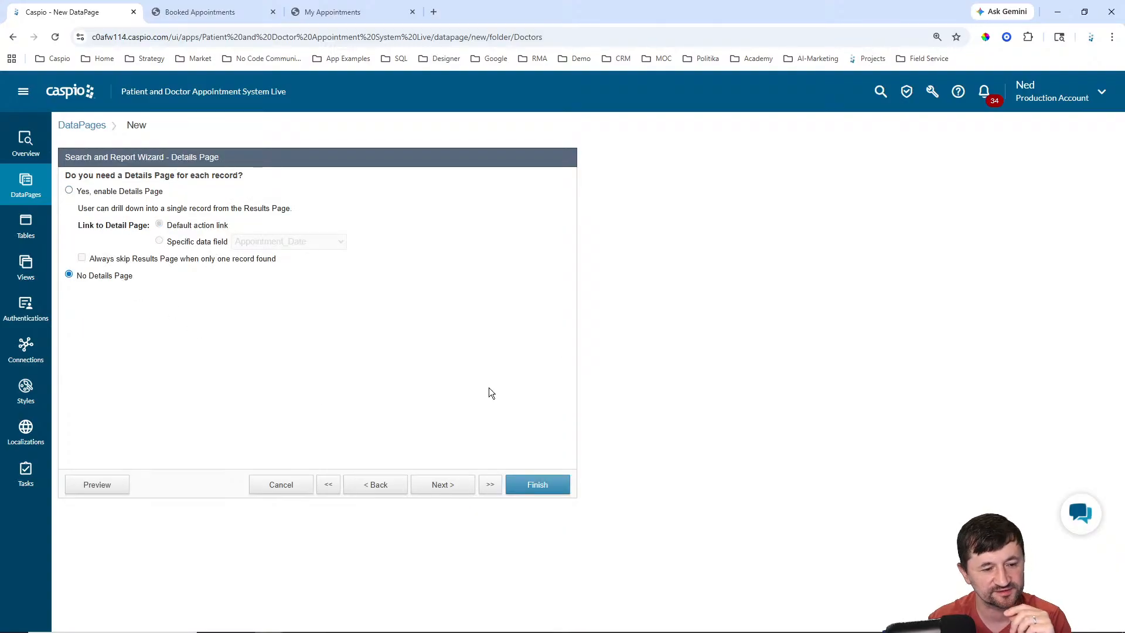
{"action": "left_click", "coordinate": [539, 486]}
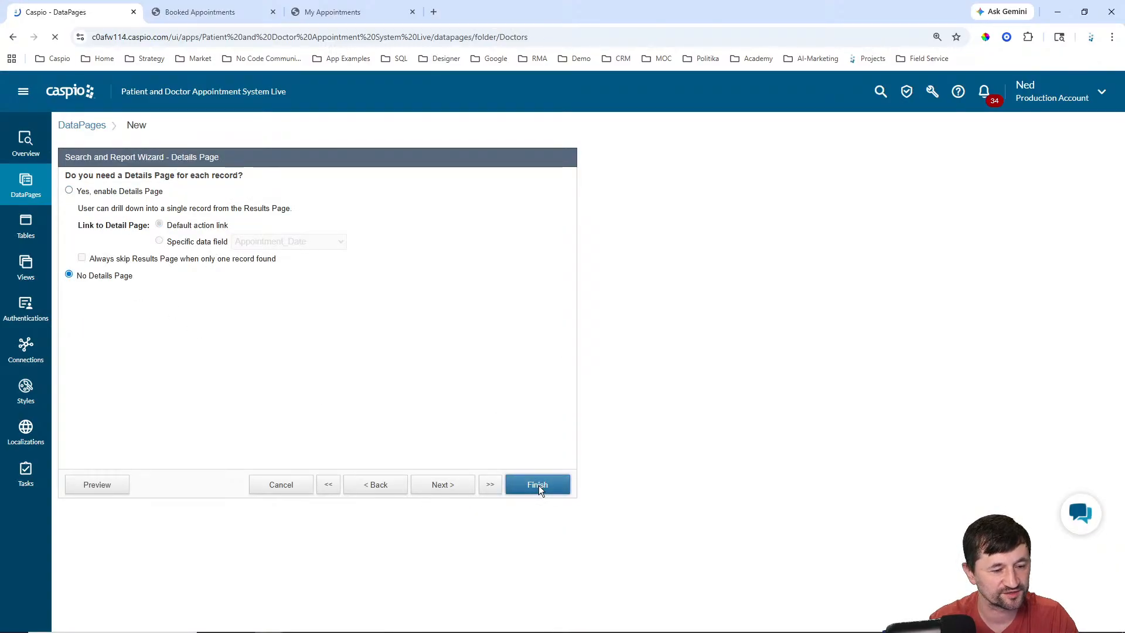
{"action": "left_click", "coordinate": [198, 12]}
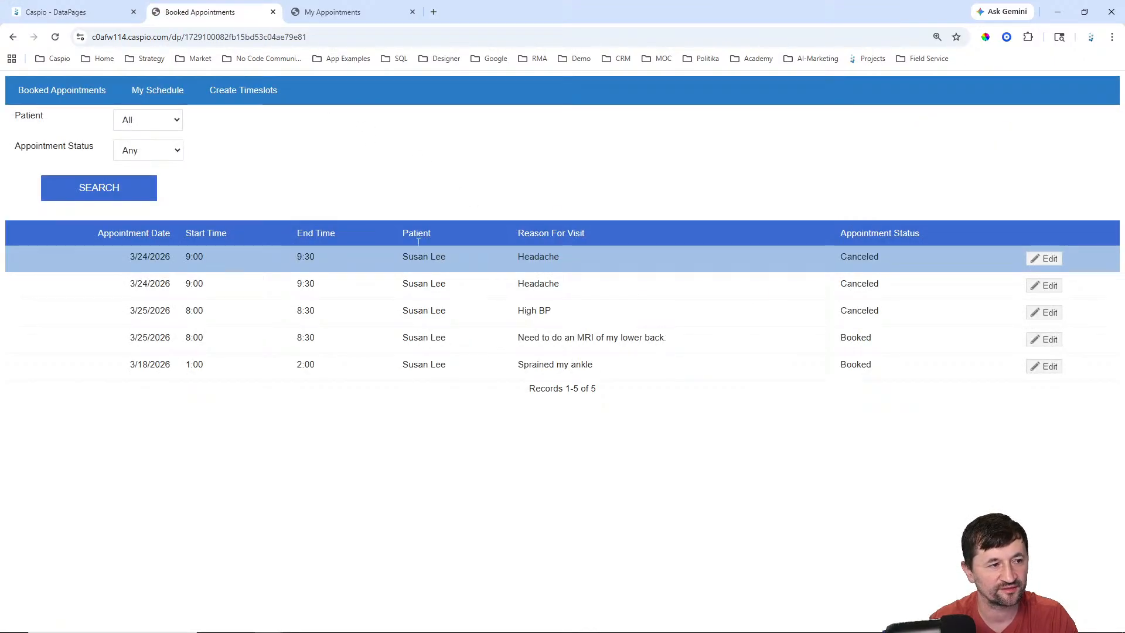
Step: Reload the Booked Appointments page and preview that DataPage from the DataPages list
{"action": "left_click", "coordinate": [61, 89]}
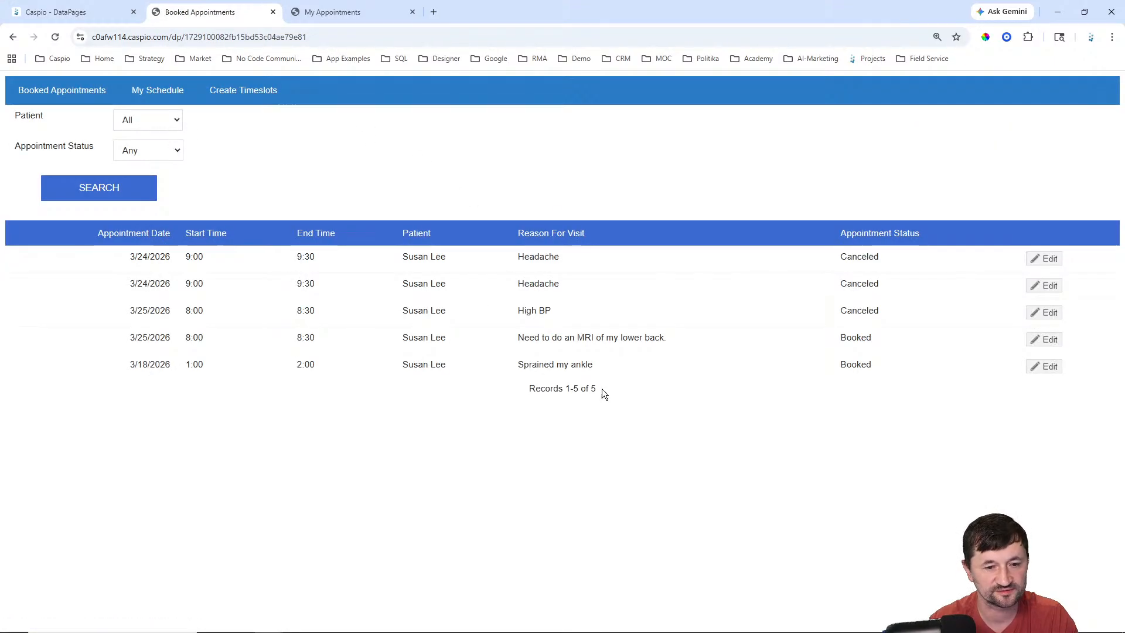
{"action": "left_click", "coordinate": [50, 12]}
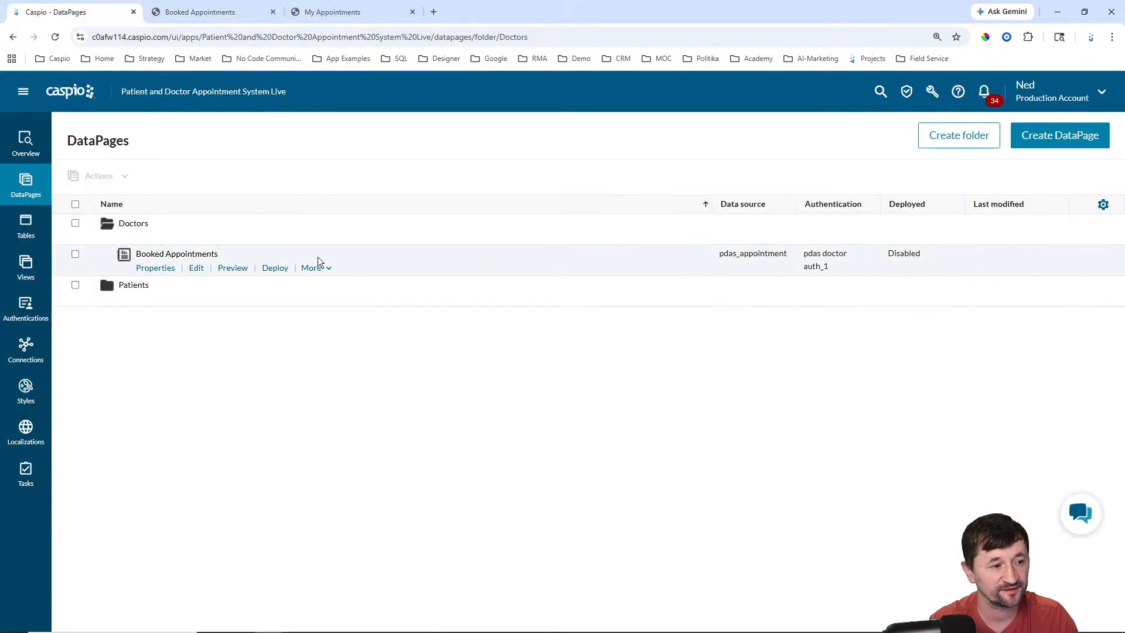
{"action": "left_click", "coordinate": [232, 271]}
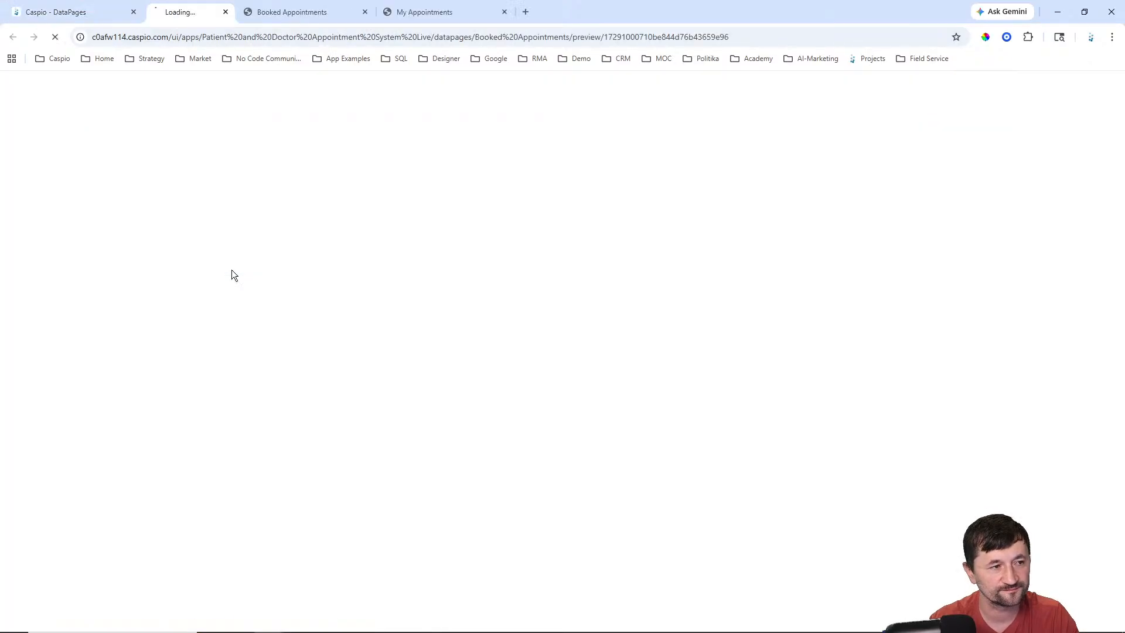
Step: Open the pdas_doctors_1 table's records in a new tab, then return to the preview login
{"action": "left_click", "coordinate": [76, 12]}
{"action": "left_click", "coordinate": [71, 237]}
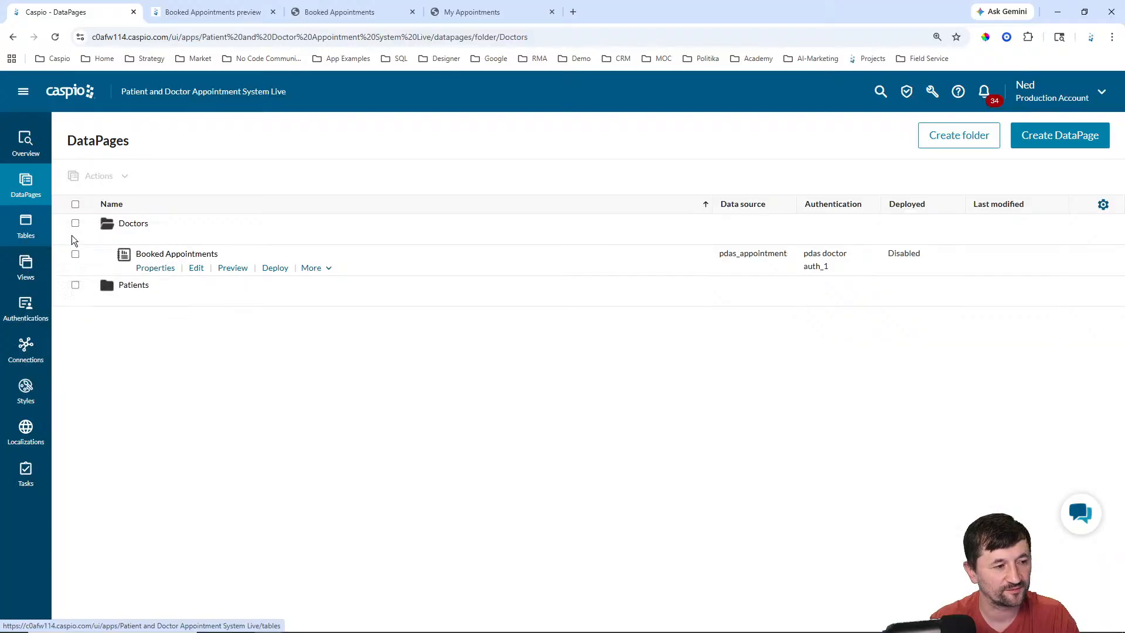
{"action": "left_click", "coordinate": [218, 13]}
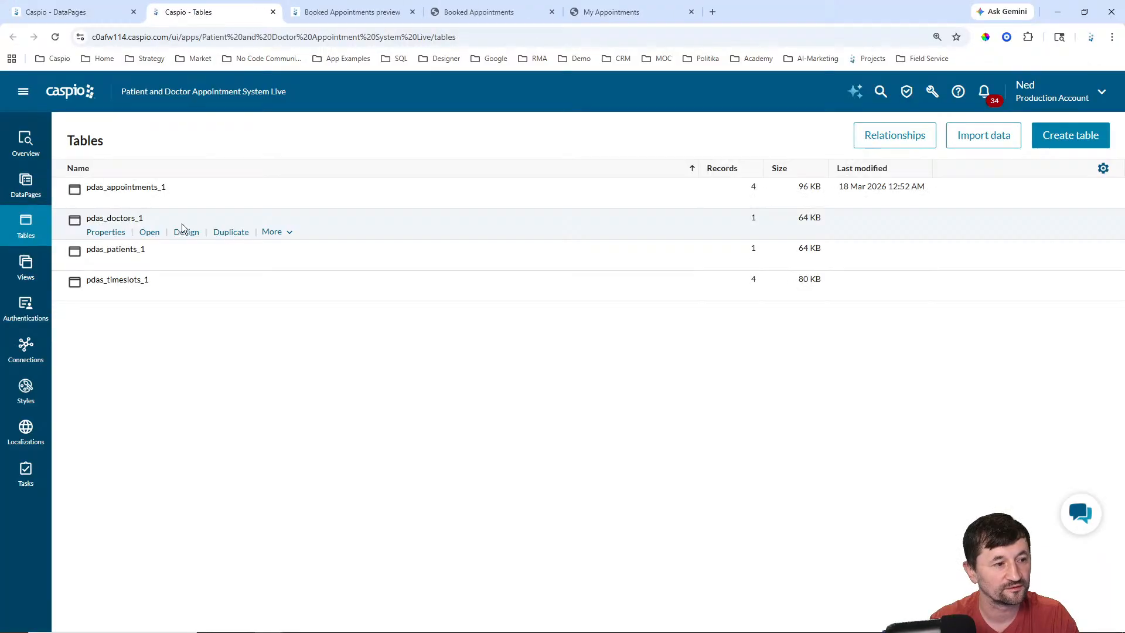
{"action": "left_click", "coordinate": [151, 233]}
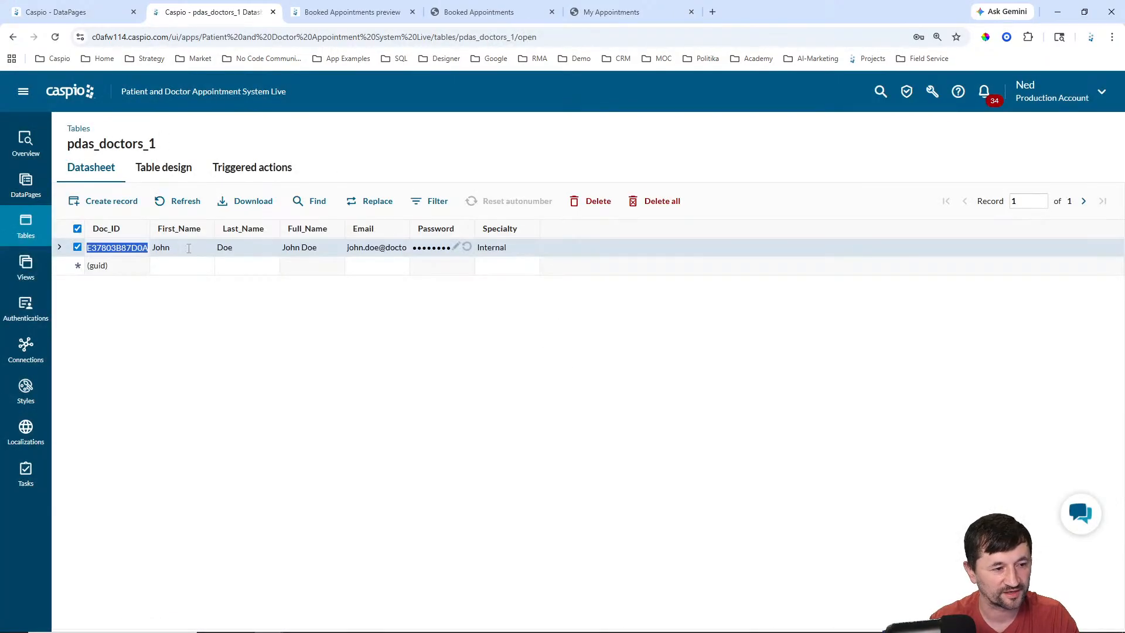
{"action": "left_click", "coordinate": [273, 13]}
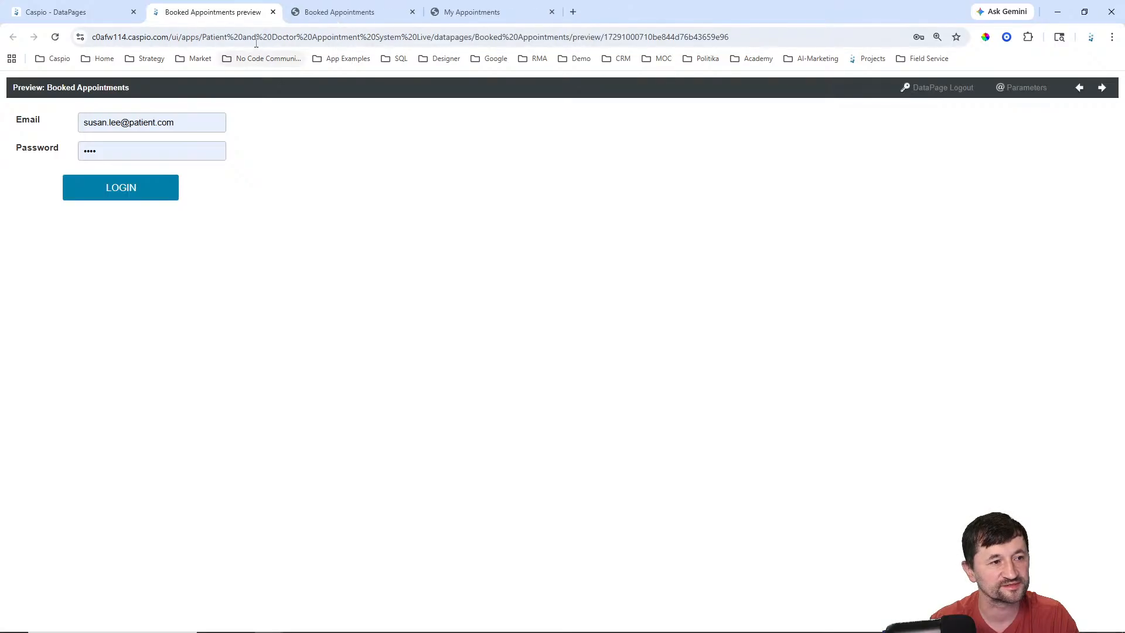
Step: Try signing into the preview with a test email, dismiss the breach warning, and close the failed preview
{"action": "left_click", "coordinate": [56, 123]}
{"action": "key", "text": "ctrl+a"}
{"action": "key", "text": "BackSpace"}
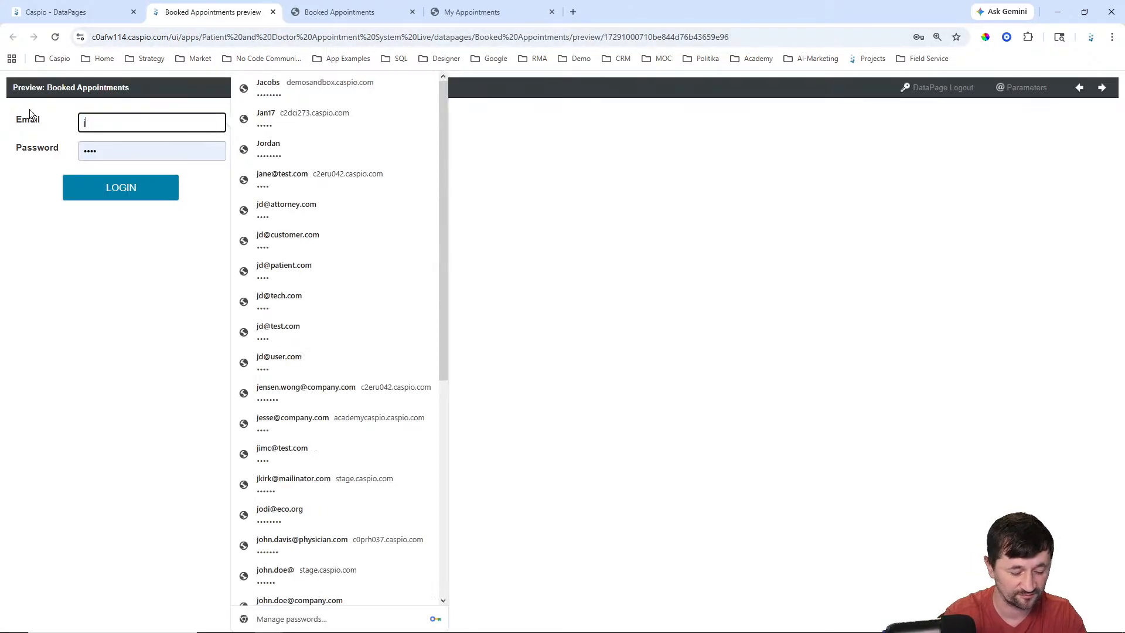
{"action": "type", "text": "john.doe@"}
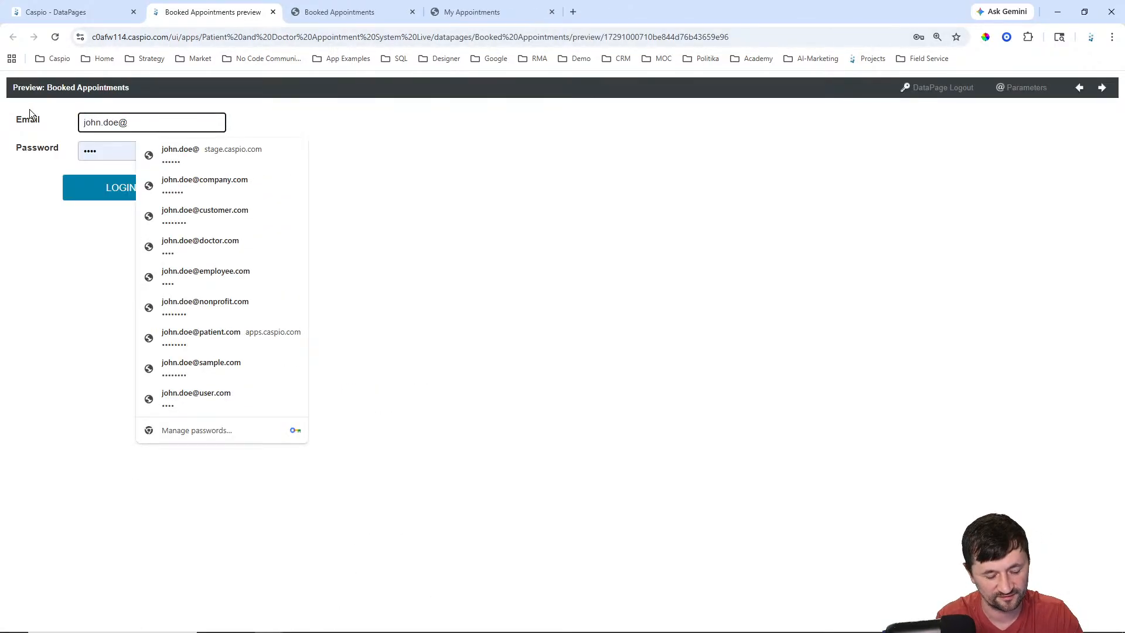
{"action": "type", "text": "test.com"}
{"action": "key", "text": "Return"}
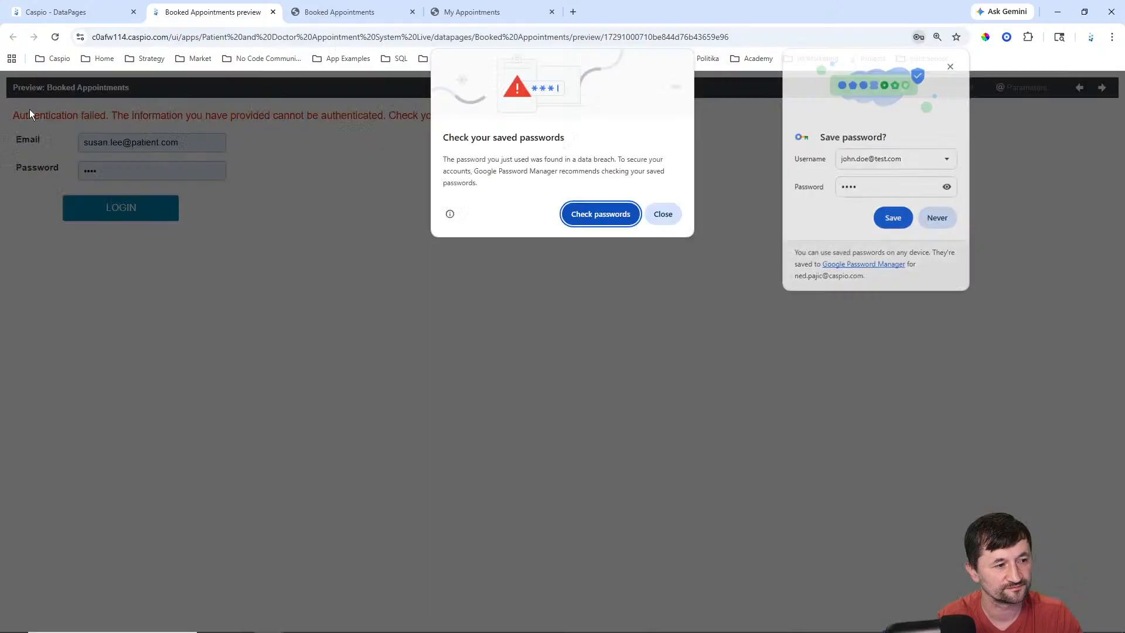
{"action": "left_click", "coordinate": [662, 215]}
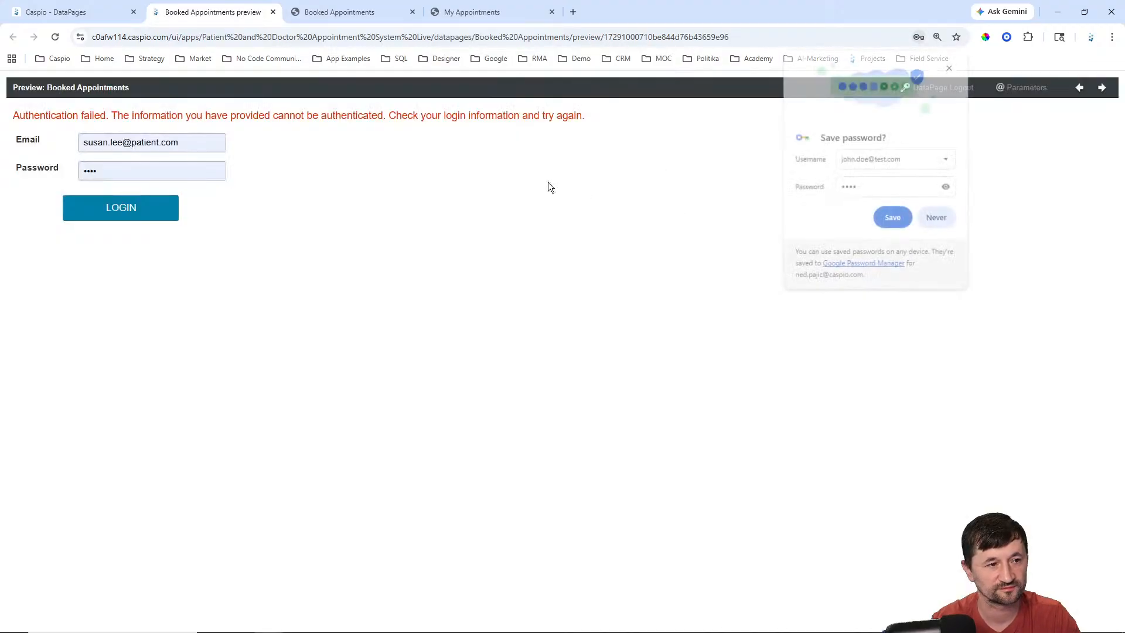
{"action": "left_click", "coordinate": [273, 11]}
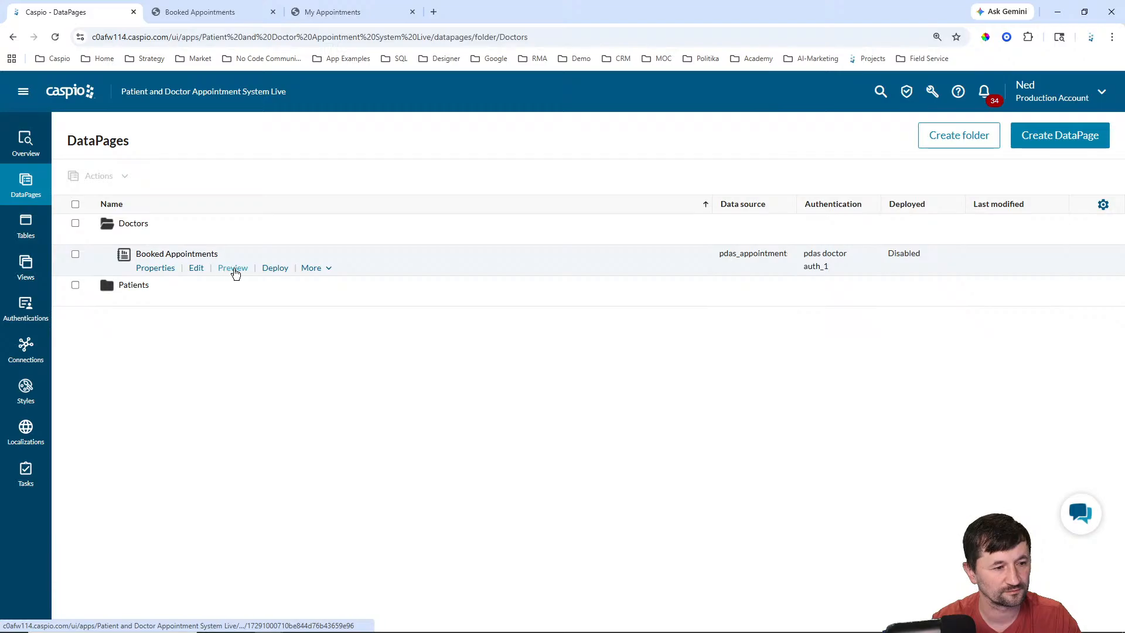
Step: Reopen the Booked Appointments preview and log in with the doctor's email
{"action": "left_click", "coordinate": [169, 269]}
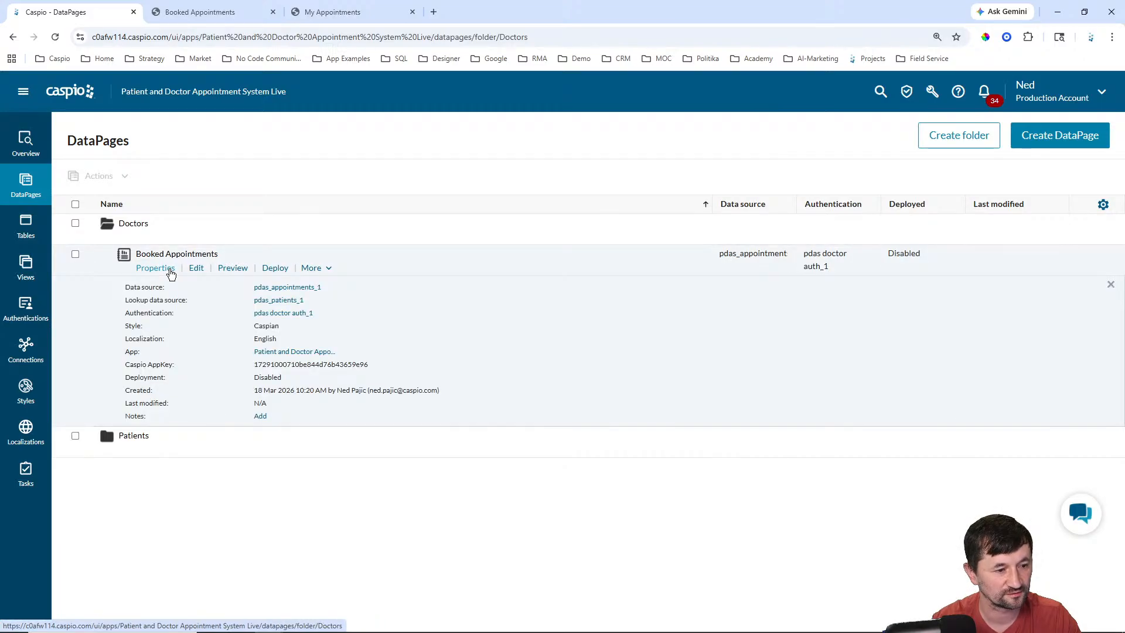
{"action": "left_click", "coordinate": [170, 273]}
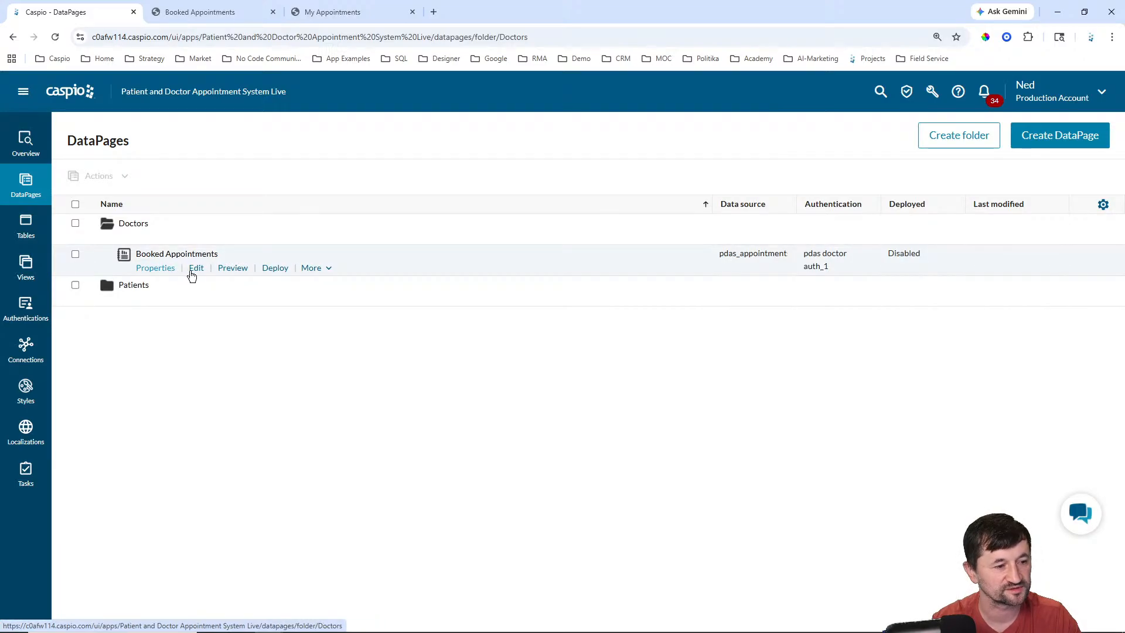
{"action": "left_click", "coordinate": [234, 269]}
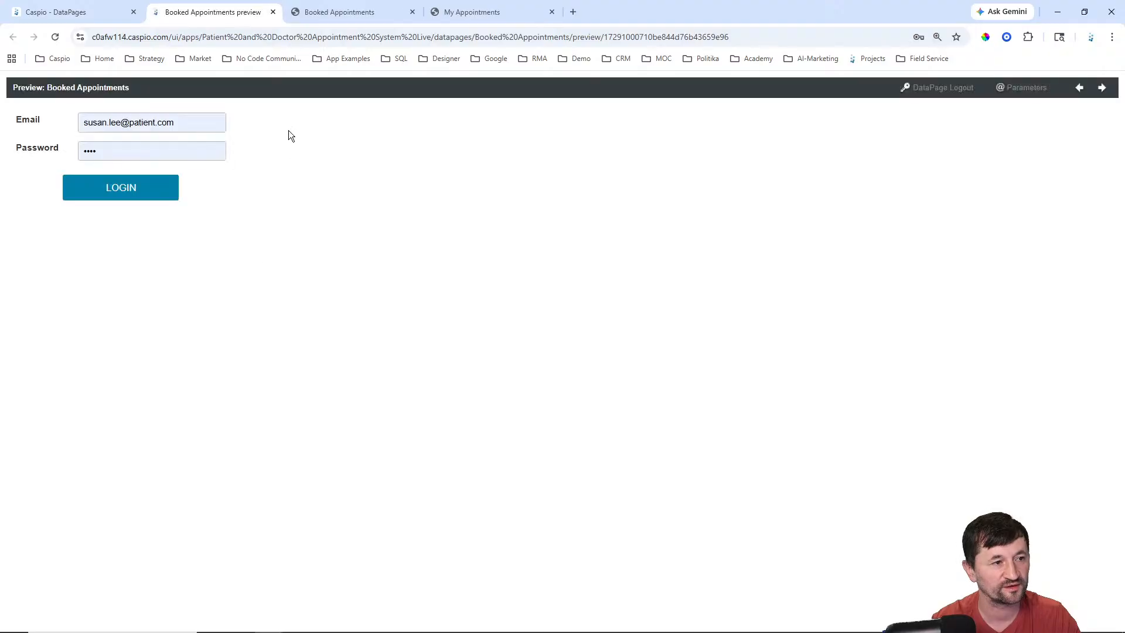
{"action": "left_click_drag", "start_coordinate": [200, 123], "coordinate": [80, 123]}
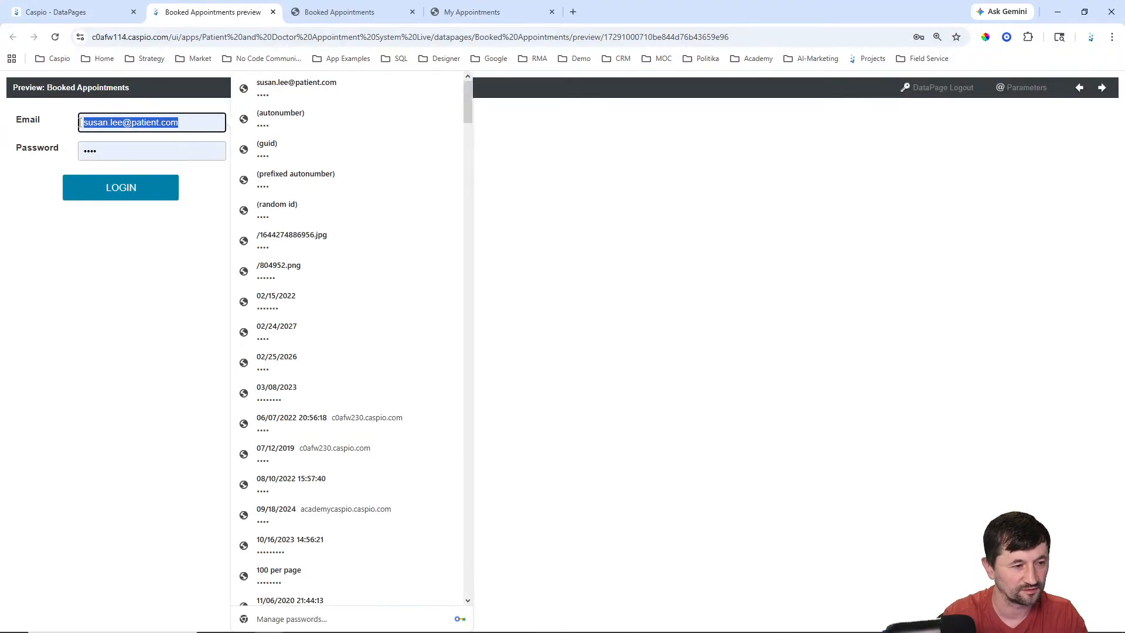
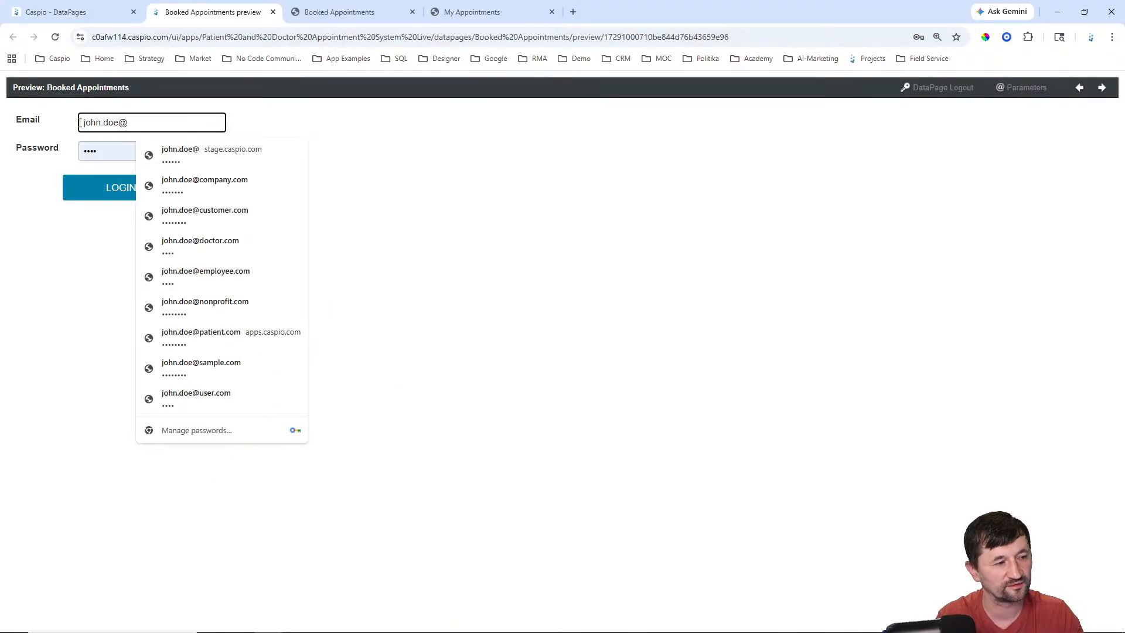
{"action": "key", "text": "Tab"}
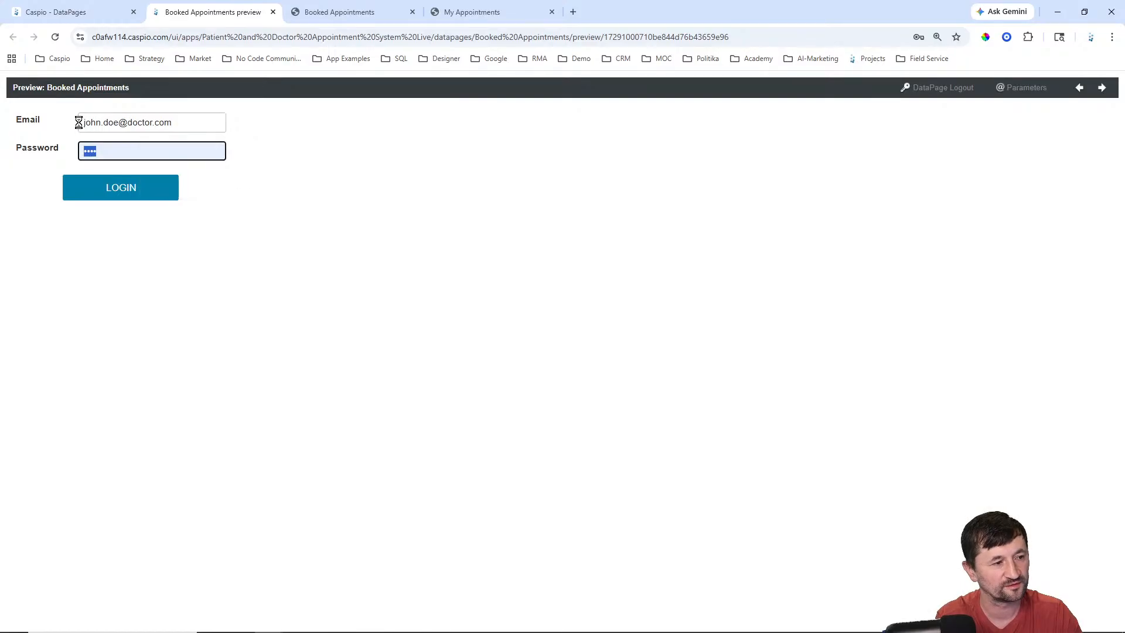
{"action": "key", "text": "Return"}
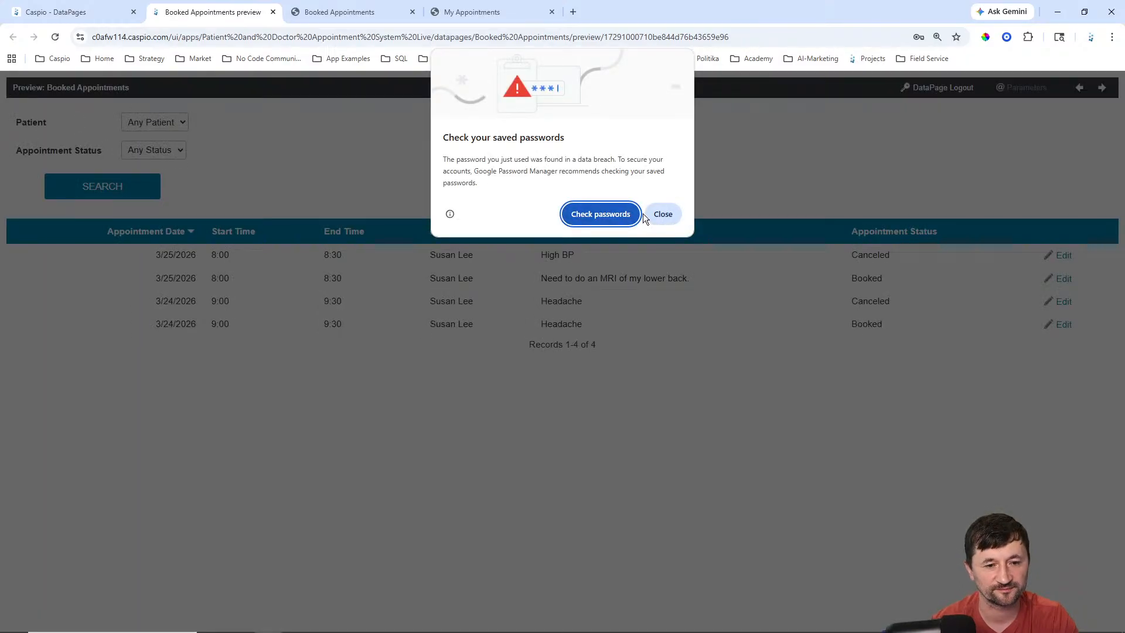
Step: Inline-edit the first appointment, view its status choices, cancel without changes, and go back to DataPages
{"action": "left_click", "coordinate": [661, 215]}
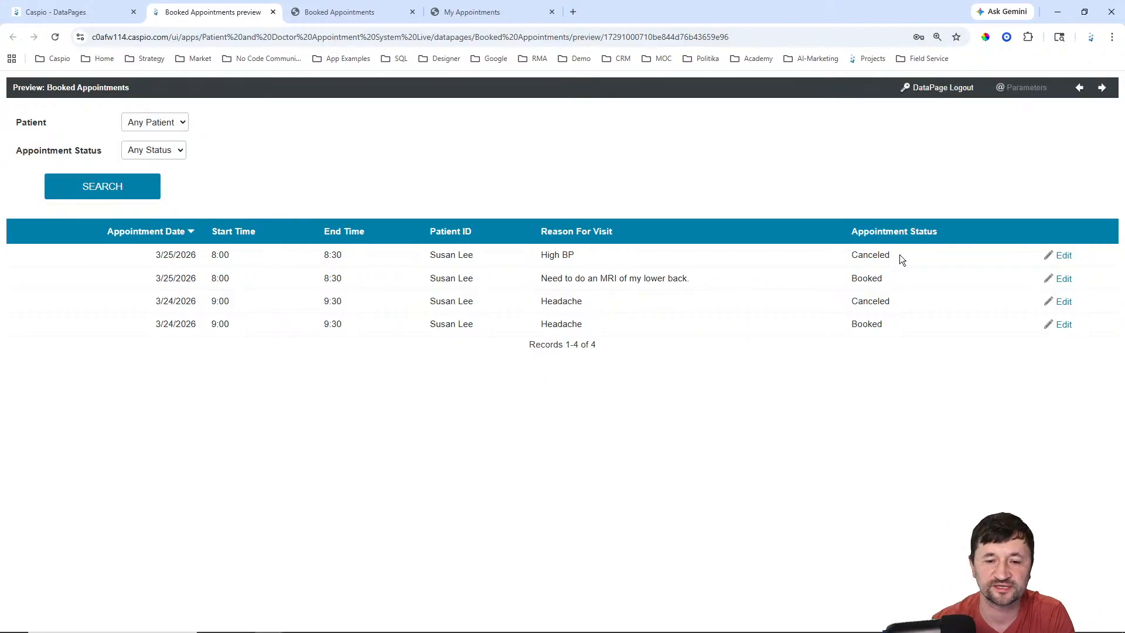
{"action": "left_click", "coordinate": [1065, 258]}
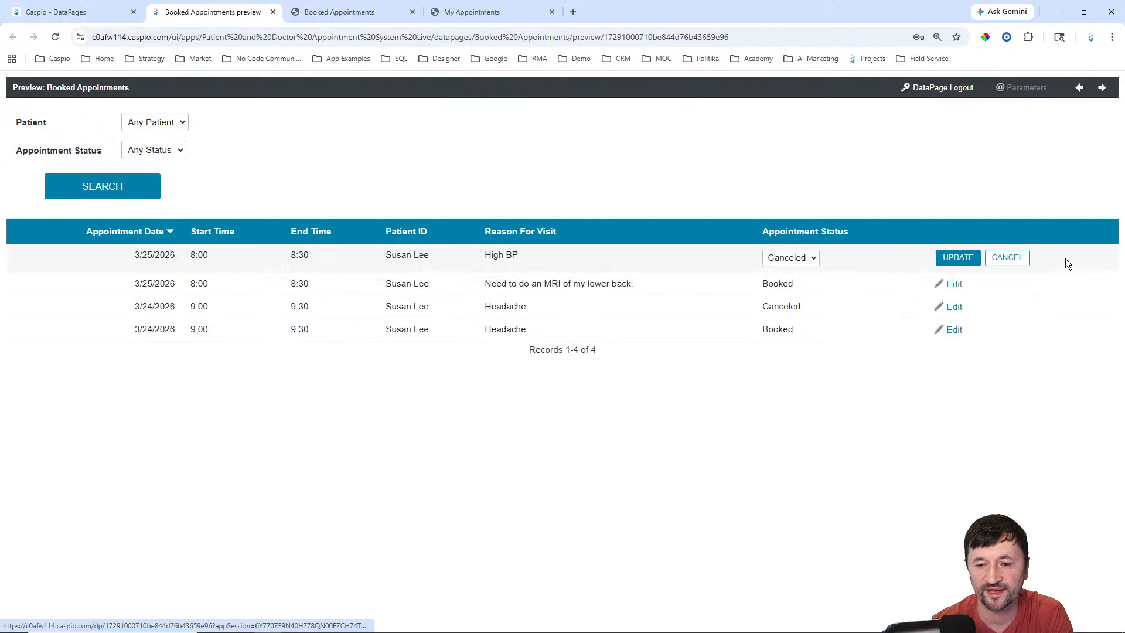
{"action": "left_click", "coordinate": [818, 258]}
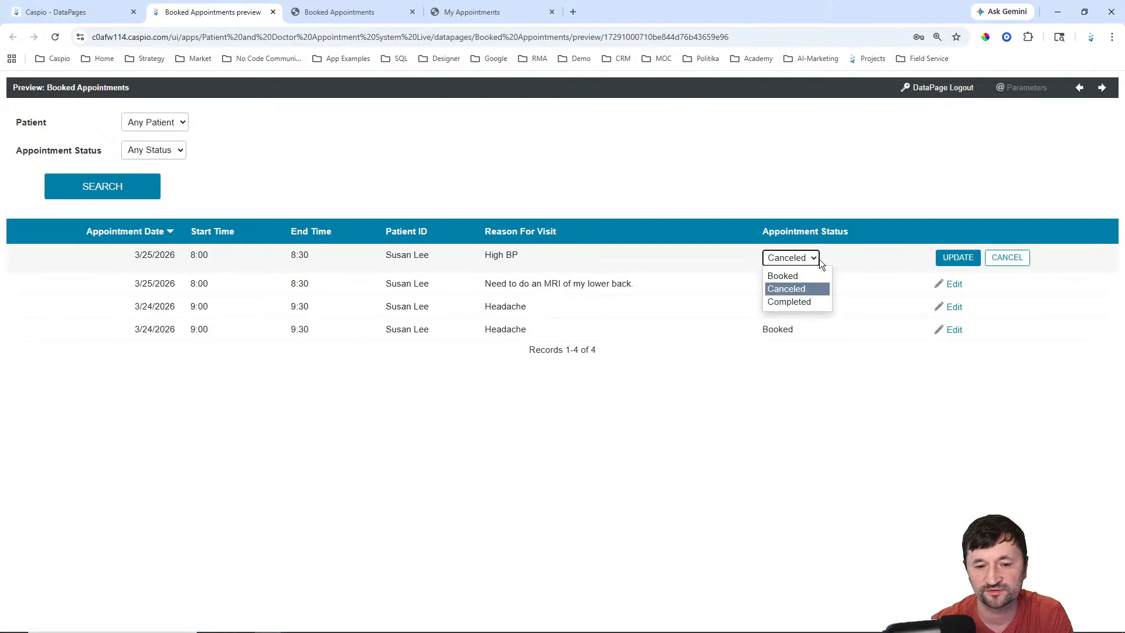
{"action": "left_click", "coordinate": [1008, 258]}
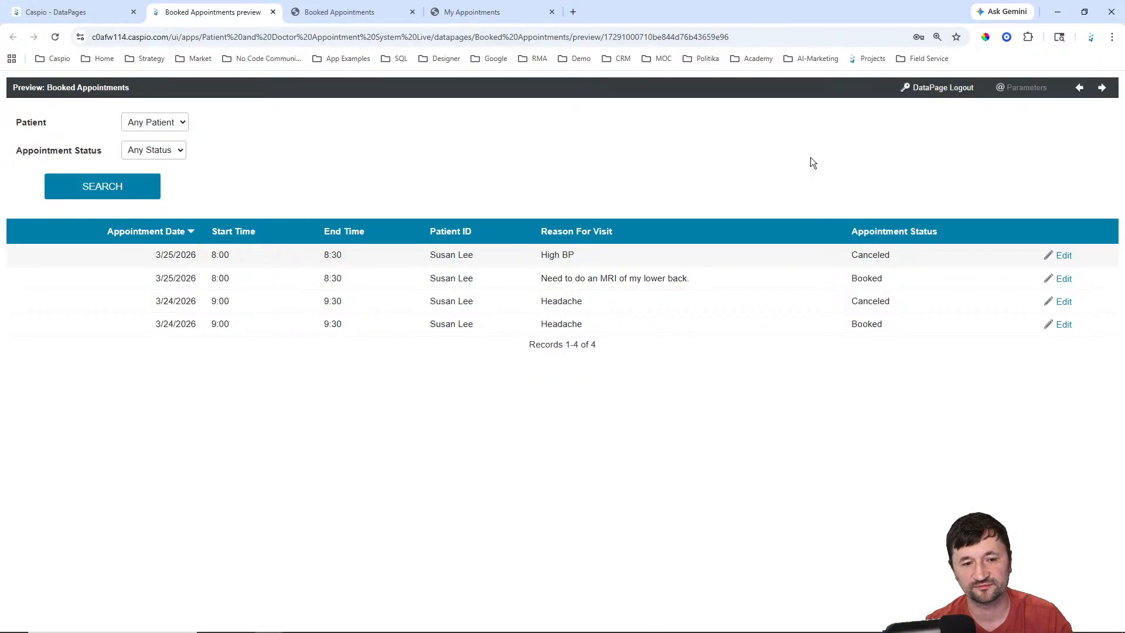
{"action": "left_click", "coordinate": [89, 18]}
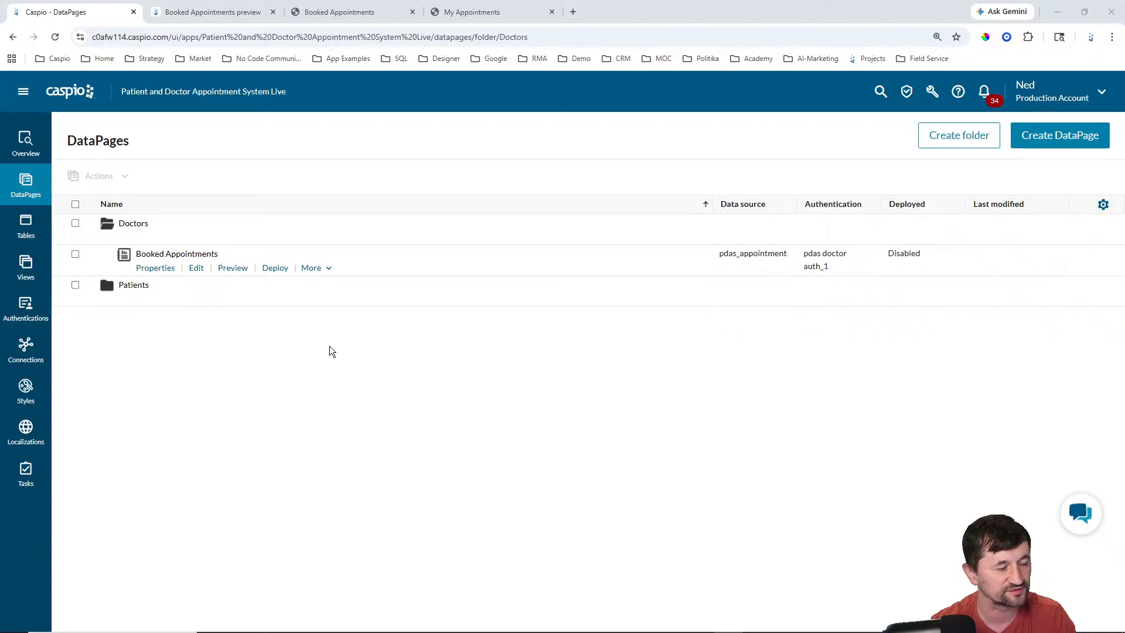
Step: Create a Tabular report DataPage on pdas_timeslots_1 named 'My Schedule'
{"action": "left_click", "coordinate": [1049, 140]}
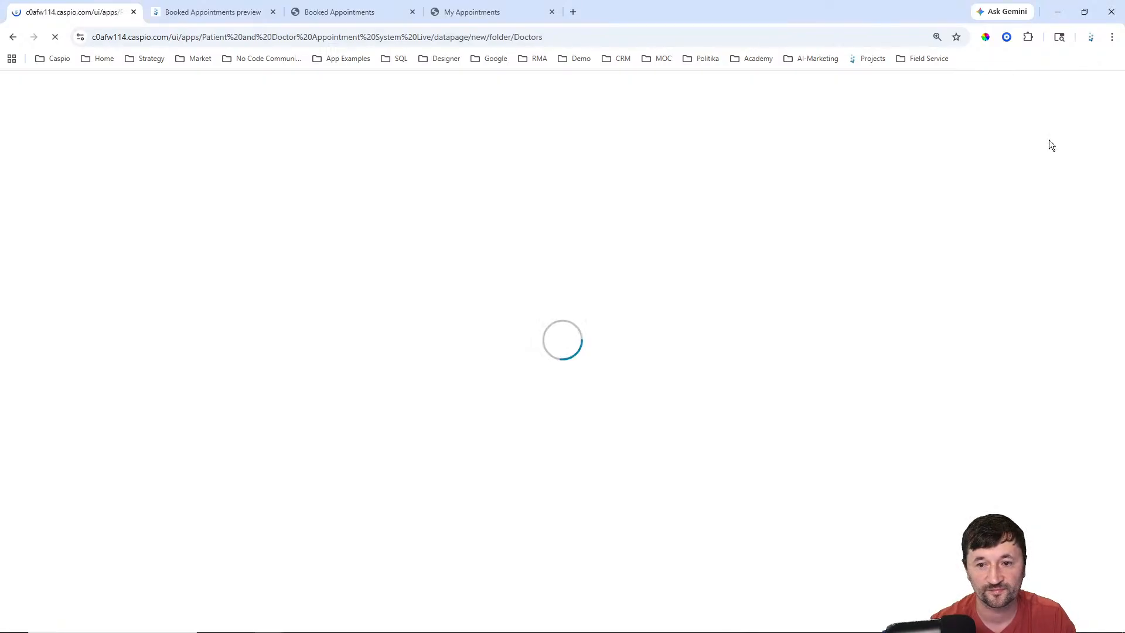
{"action": "left_click", "coordinate": [118, 208]}
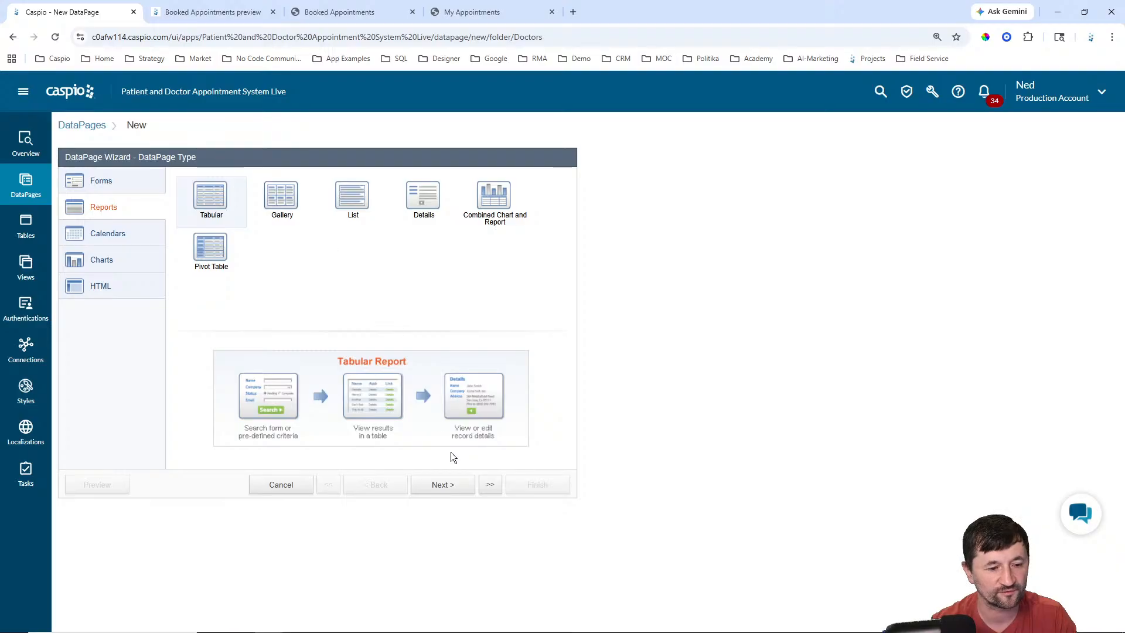
{"action": "left_click", "coordinate": [442, 484]}
{"action": "left_click", "coordinate": [176, 217]}
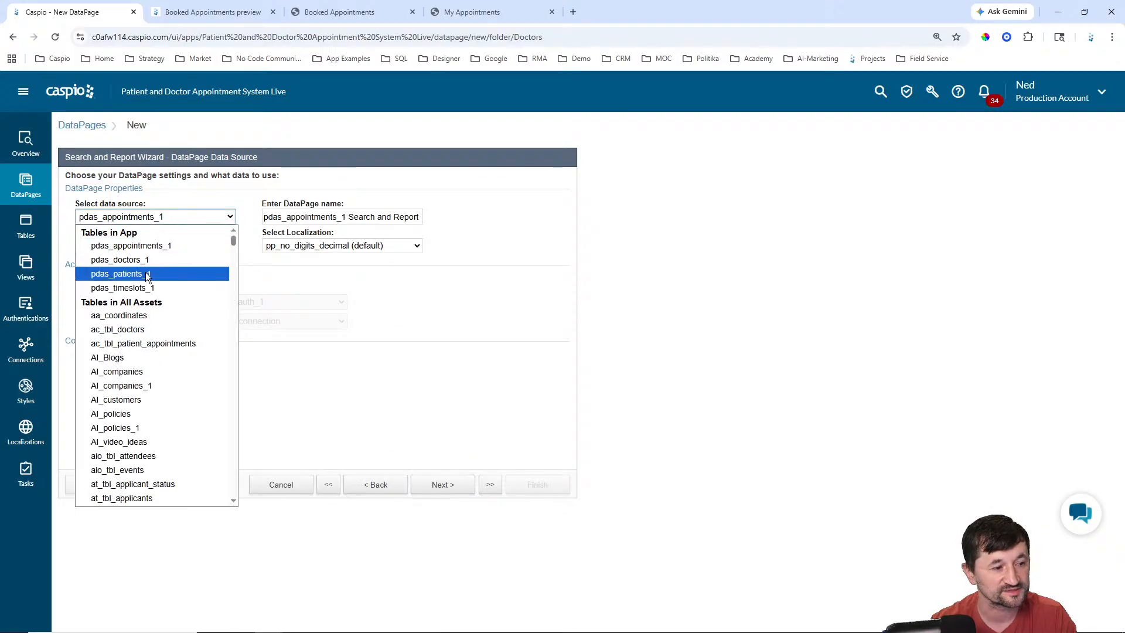
{"action": "left_click", "coordinate": [147, 288]}
{"action": "key", "text": "Tab"}
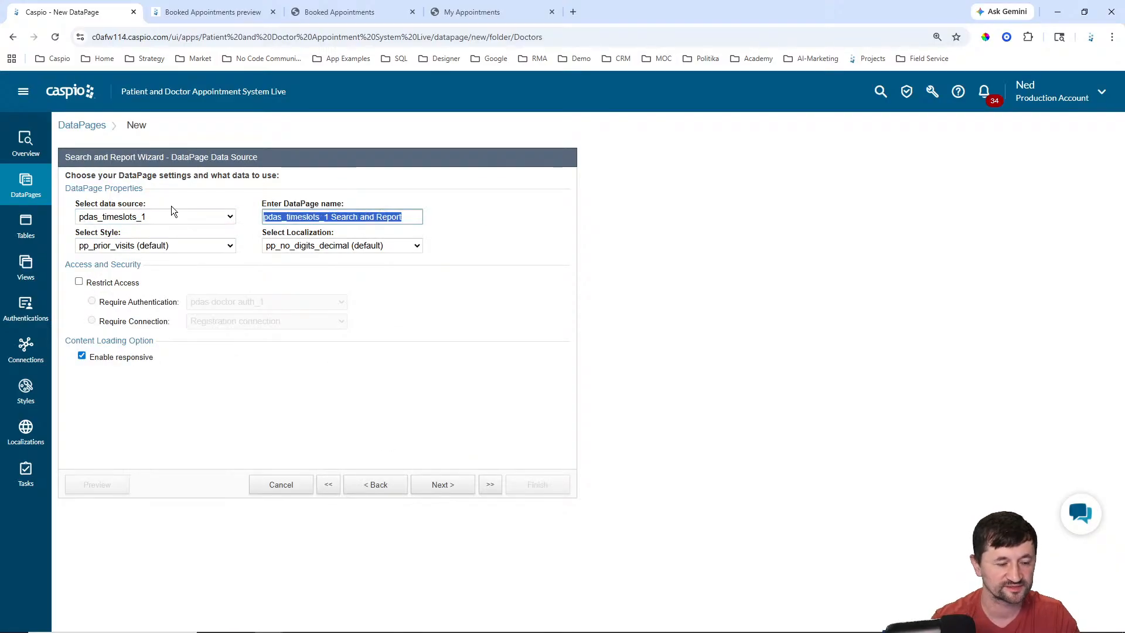
{"action": "type", "text": "My Schedule"}
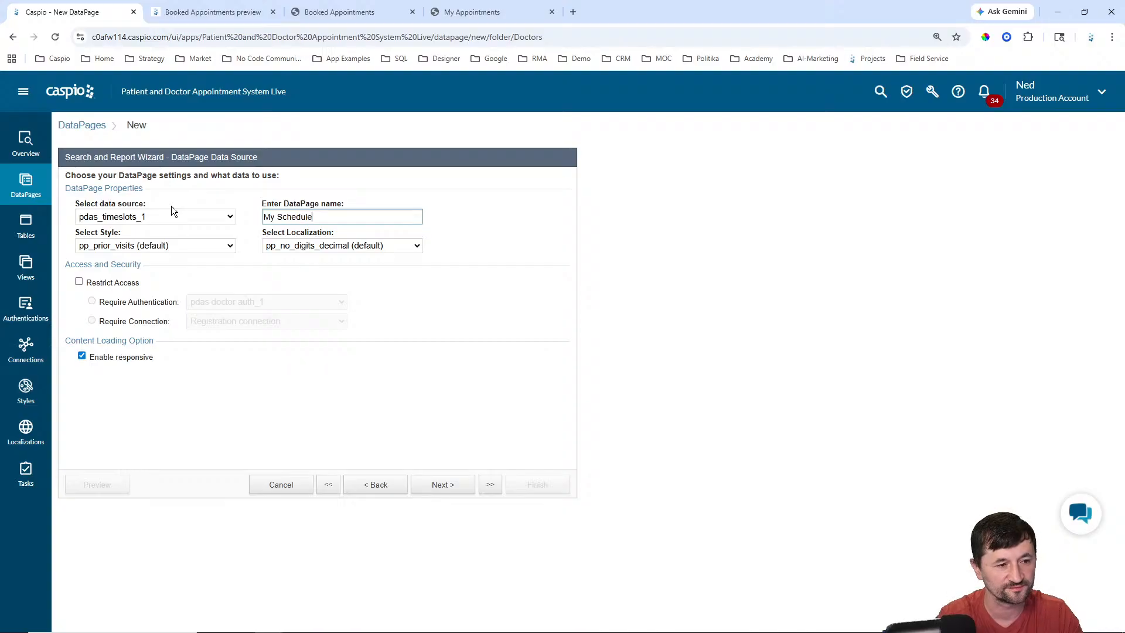
Step: Set the DataPage style to Caspian and localization to English
{"action": "left_click", "coordinate": [181, 245]}
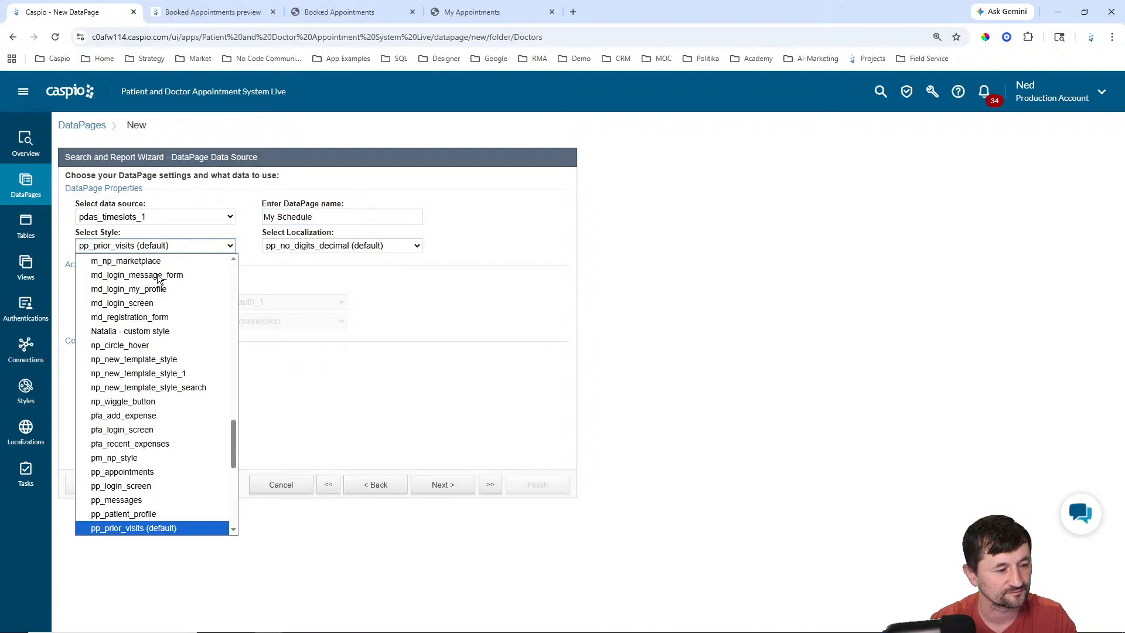
{"action": "scroll", "coordinate": [166, 280], "scroll_direction": "up", "scroll_amount": 5}
{"action": "scroll", "coordinate": [166, 285], "scroll_direction": "up", "scroll_amount": 2}
{"action": "left_click", "coordinate": [125, 288]}
{"action": "left_click", "coordinate": [341, 249]}
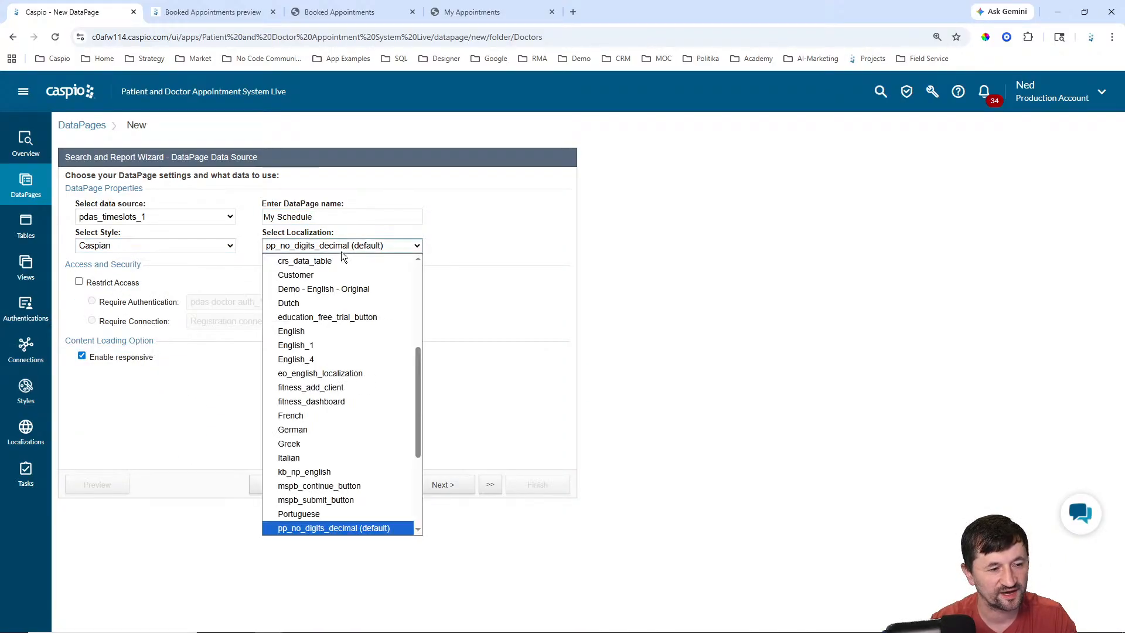
{"action": "scroll", "coordinate": [334, 329], "scroll_direction": "up", "scroll_amount": 5}
{"action": "left_click", "coordinate": [314, 302]}
{"action": "left_click", "coordinate": [113, 283]}
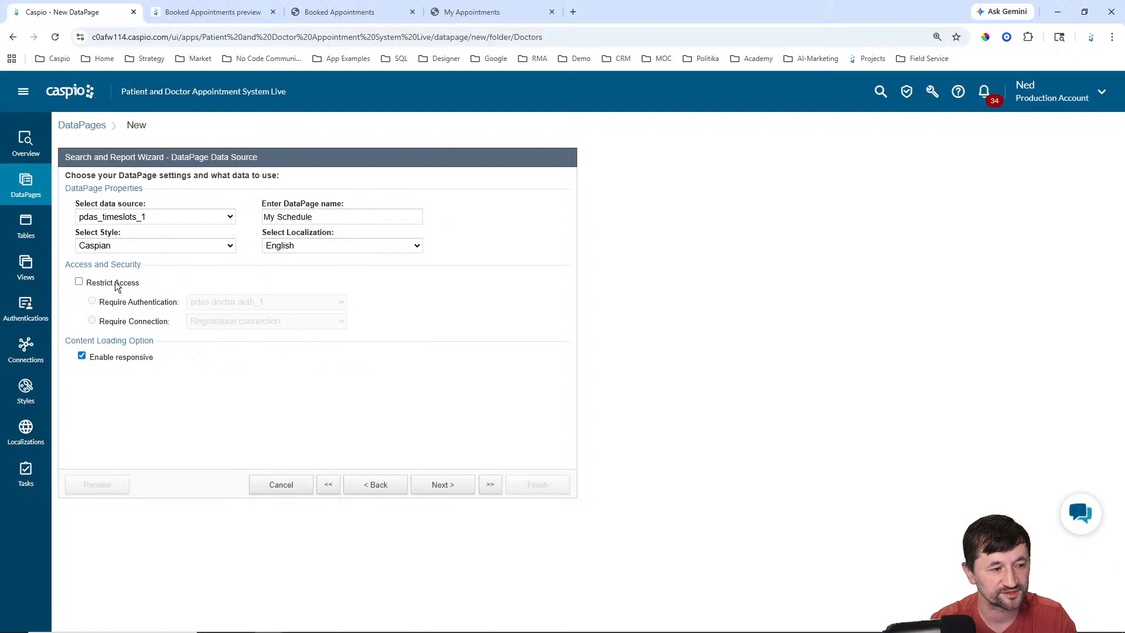
{"action": "left_click", "coordinate": [434, 484]}
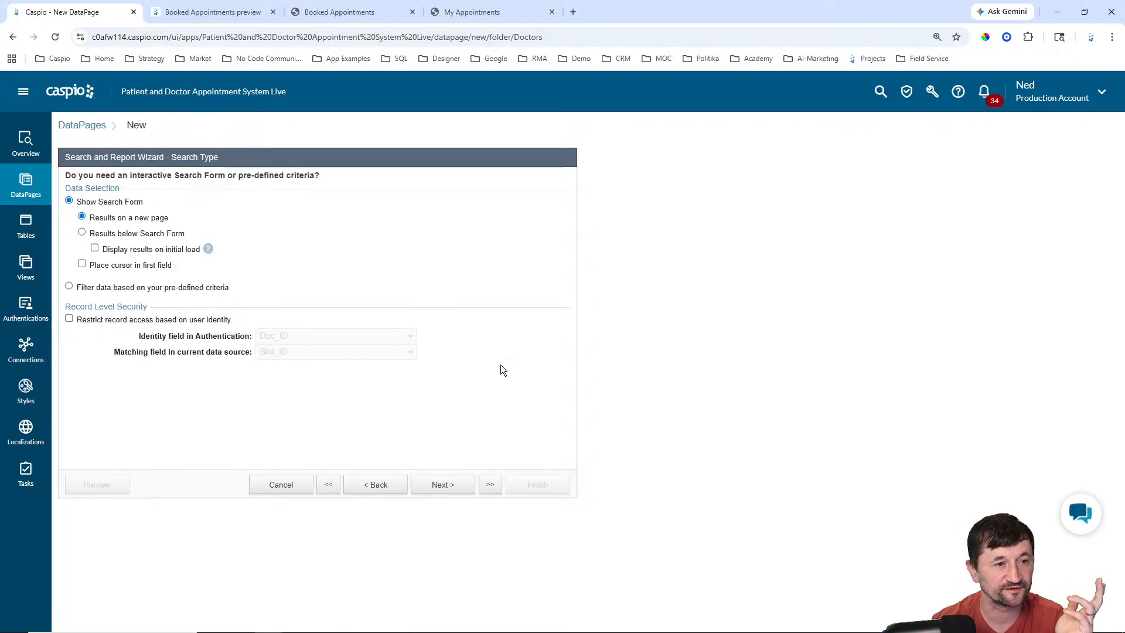
Step: Check the slot status filter options on the live My Schedule page
{"action": "left_click", "coordinate": [346, 13]}
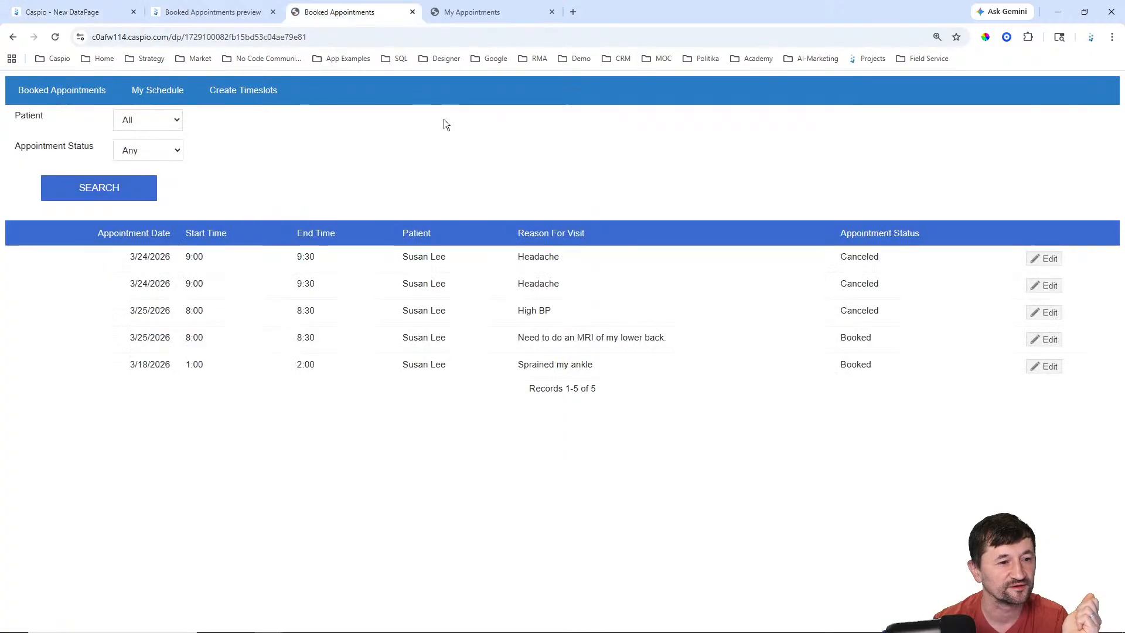
{"action": "left_click", "coordinate": [175, 94]}
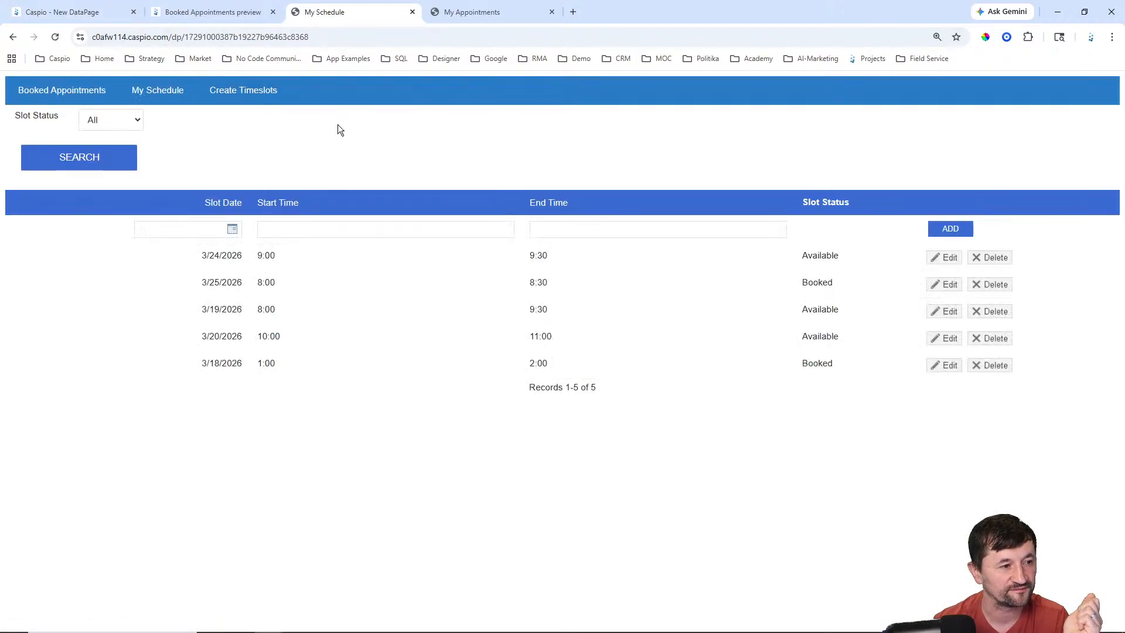
{"action": "left_click", "coordinate": [115, 120]}
{"action": "left_click", "coordinate": [221, 144]}
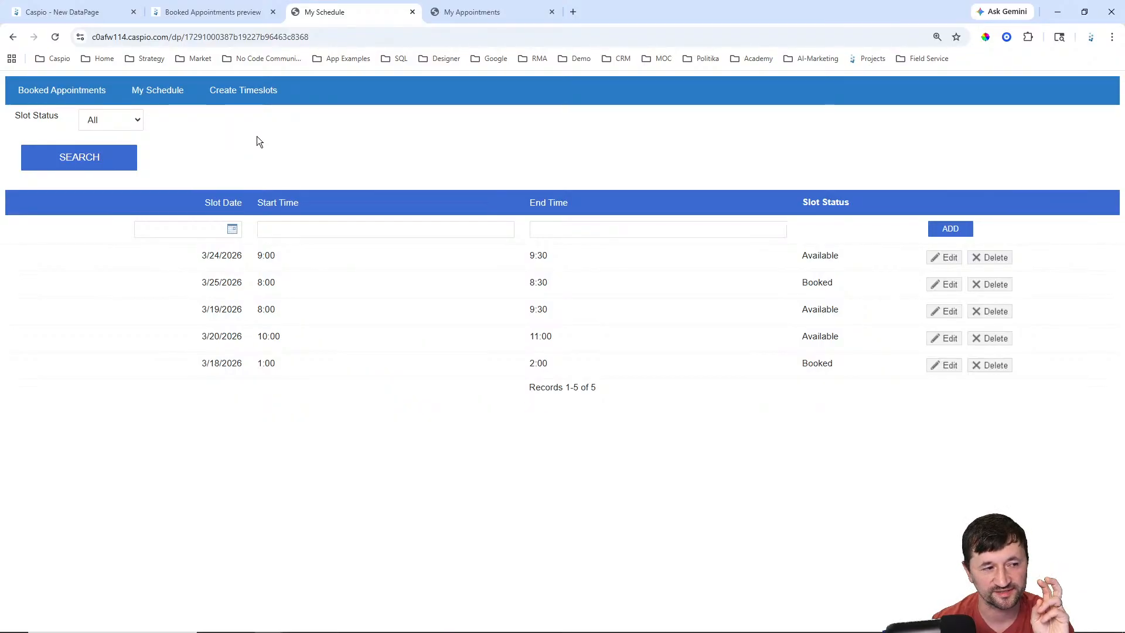
Step: Show results below the search on page load and restrict records by matching Doc_ID
{"action": "left_click", "coordinate": [88, 14]}
{"action": "left_click", "coordinate": [115, 235]}
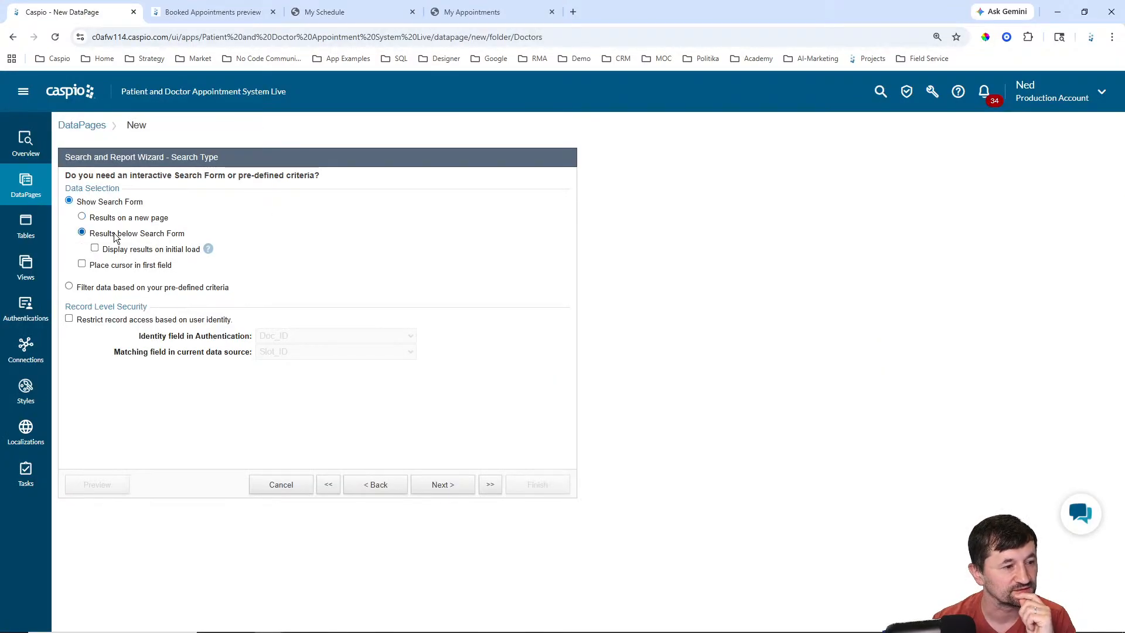
{"action": "left_click", "coordinate": [118, 252]}
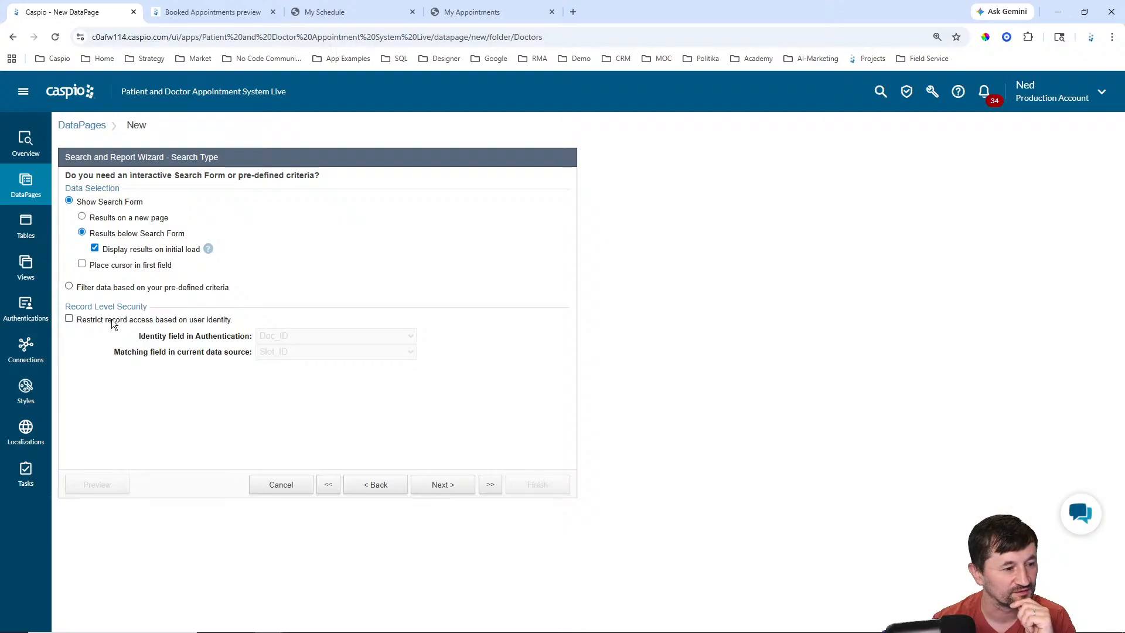
{"action": "left_click", "coordinate": [112, 321]}
{"action": "left_click", "coordinate": [282, 354]}
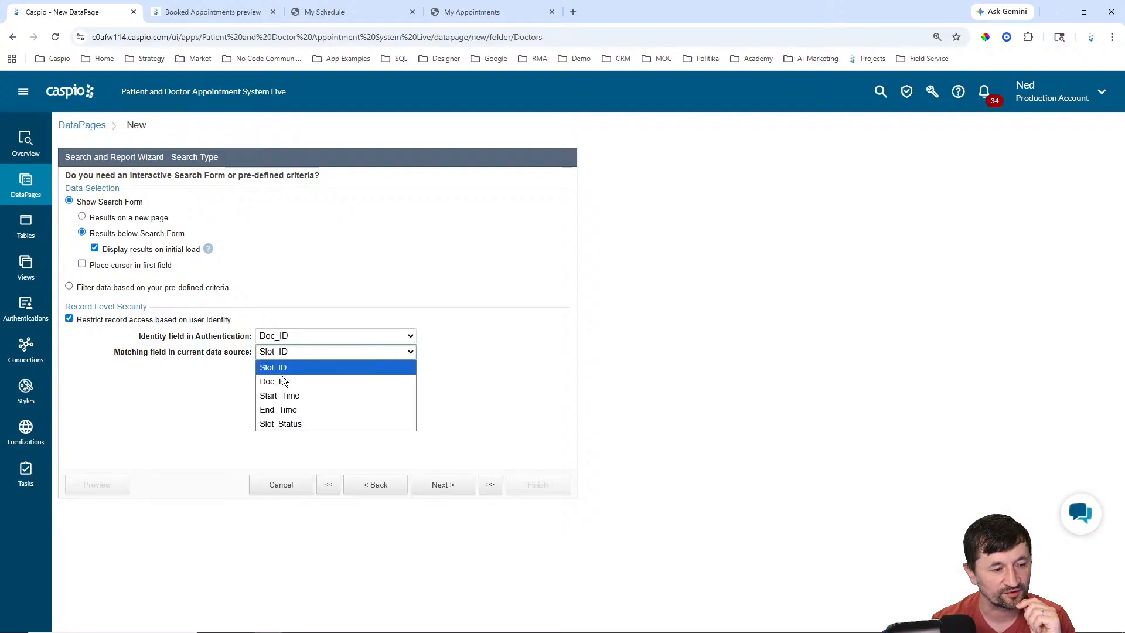
{"action": "left_click", "coordinate": [282, 377]}
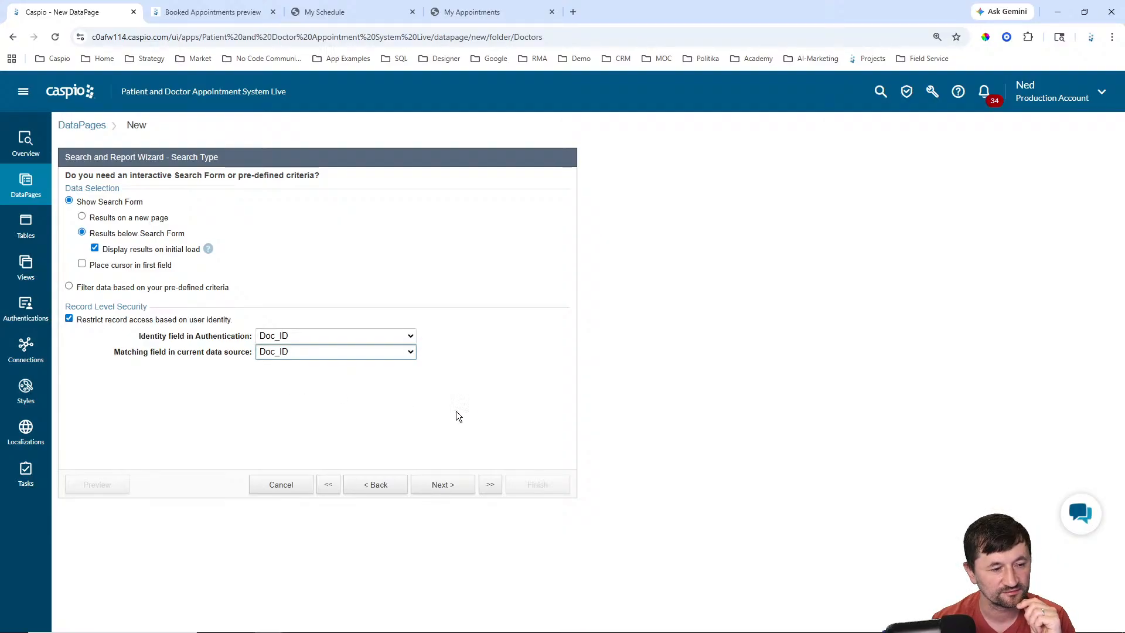
{"action": "left_click", "coordinate": [448, 489]}
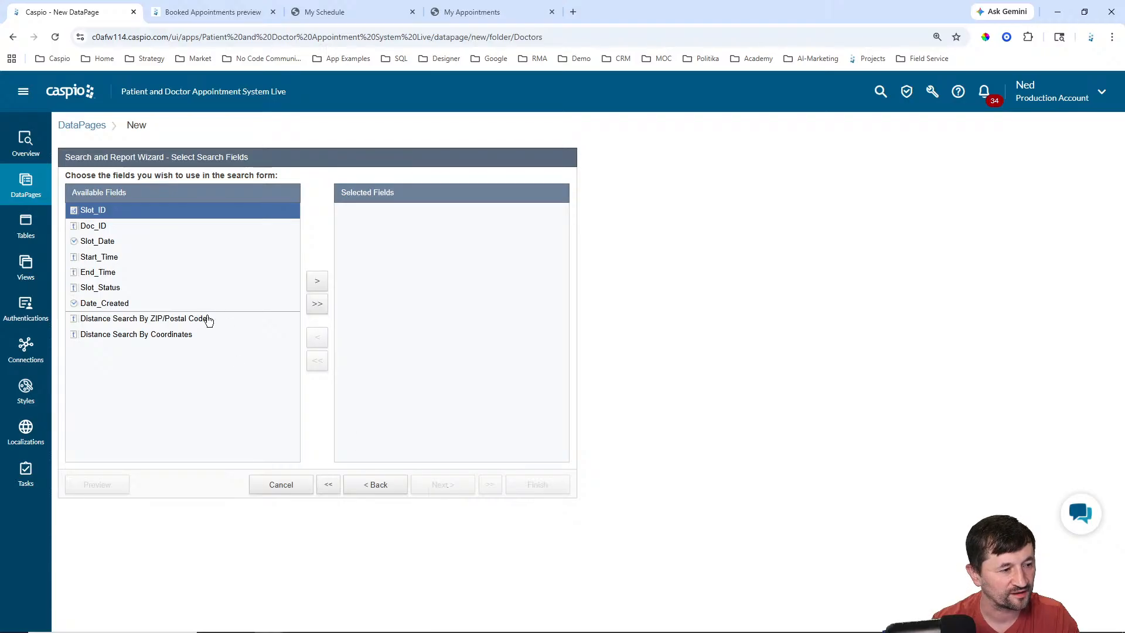
Step: Add Slot_Status as a search field using a Dropdown with Both as the value source
{"action": "left_click", "coordinate": [124, 288]}
{"action": "left_click", "coordinate": [317, 281]}
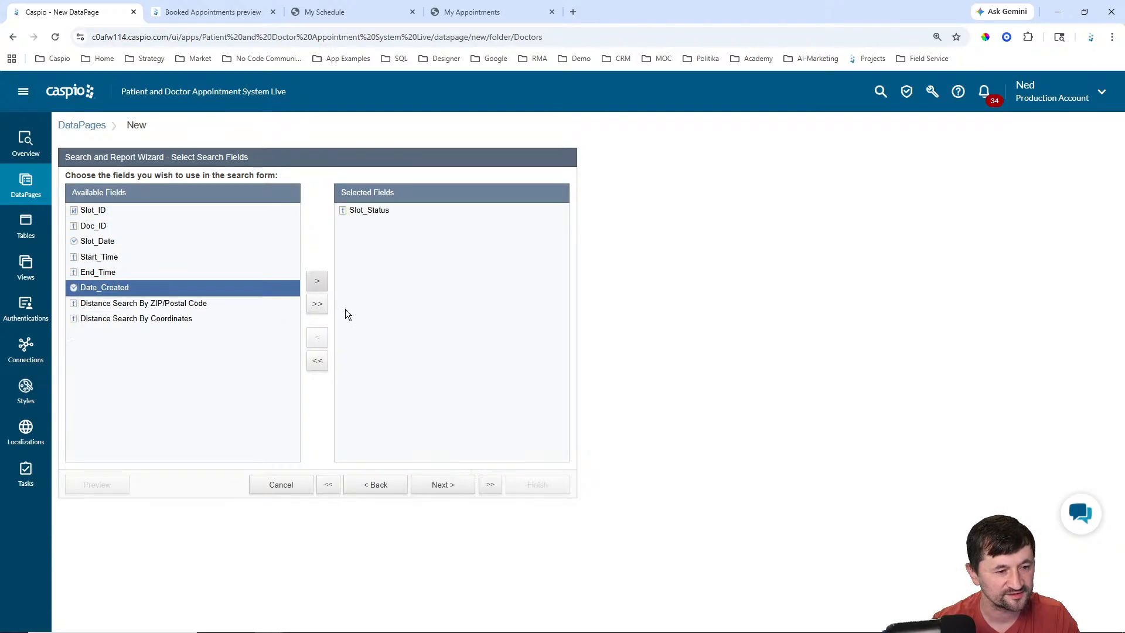
{"action": "left_click", "coordinate": [451, 487]}
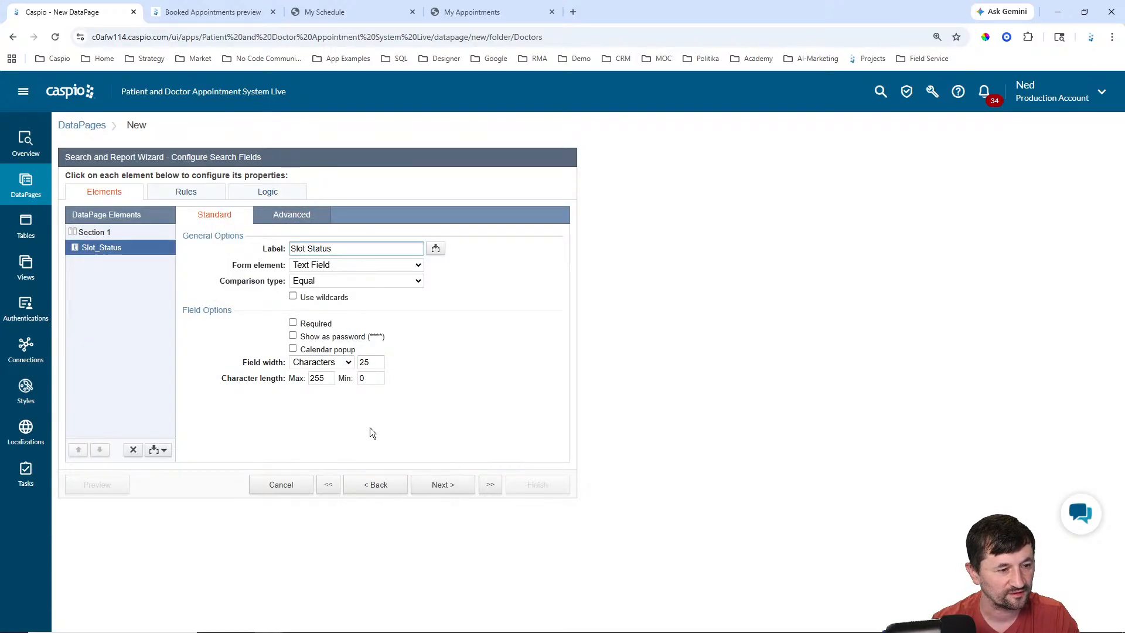
{"action": "left_click", "coordinate": [336, 266]}
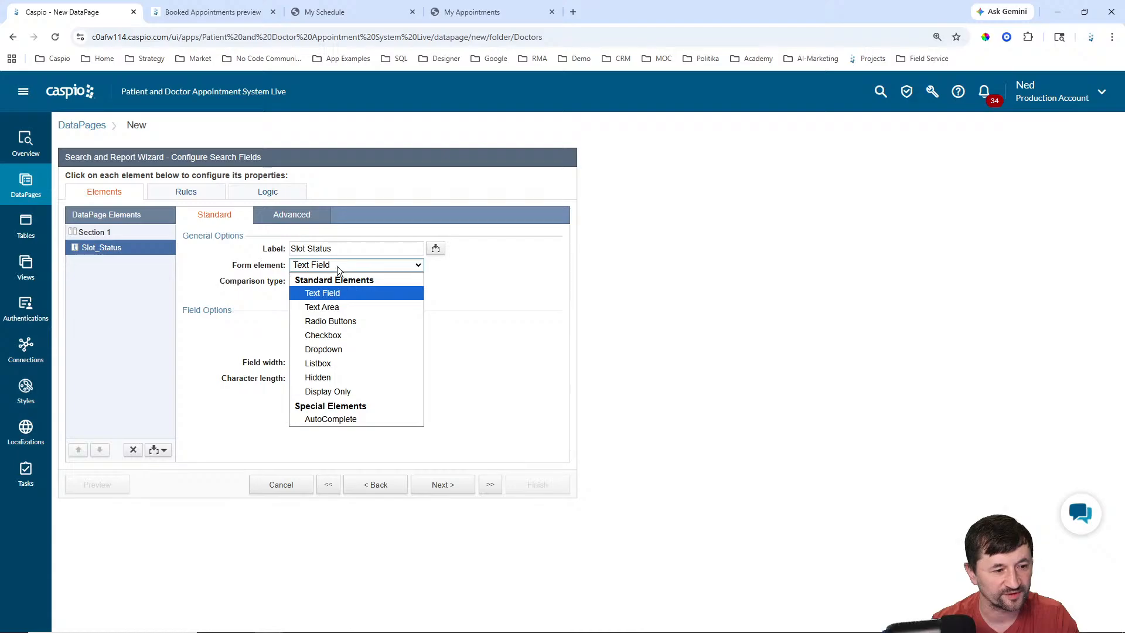
{"action": "left_click", "coordinate": [334, 344]}
{"action": "left_click", "coordinate": [352, 353]}
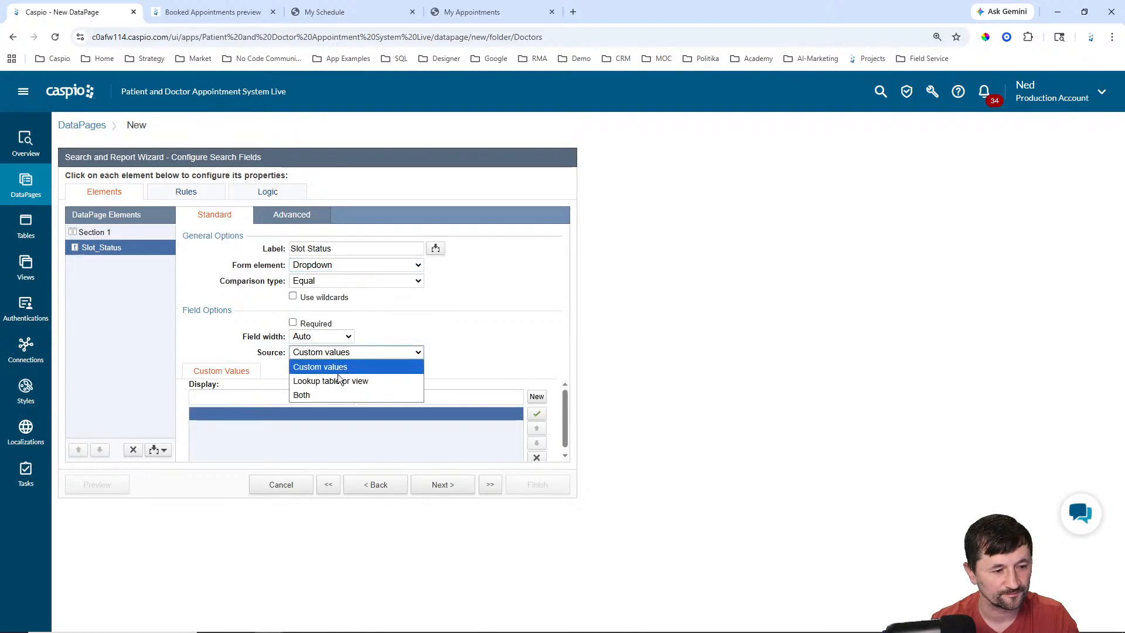
{"action": "left_click", "coordinate": [329, 396]}
Step: Add dropdown options Any Status (blank value), Available, Booked and Canceled
{"action": "left_click", "coordinate": [324, 397]}
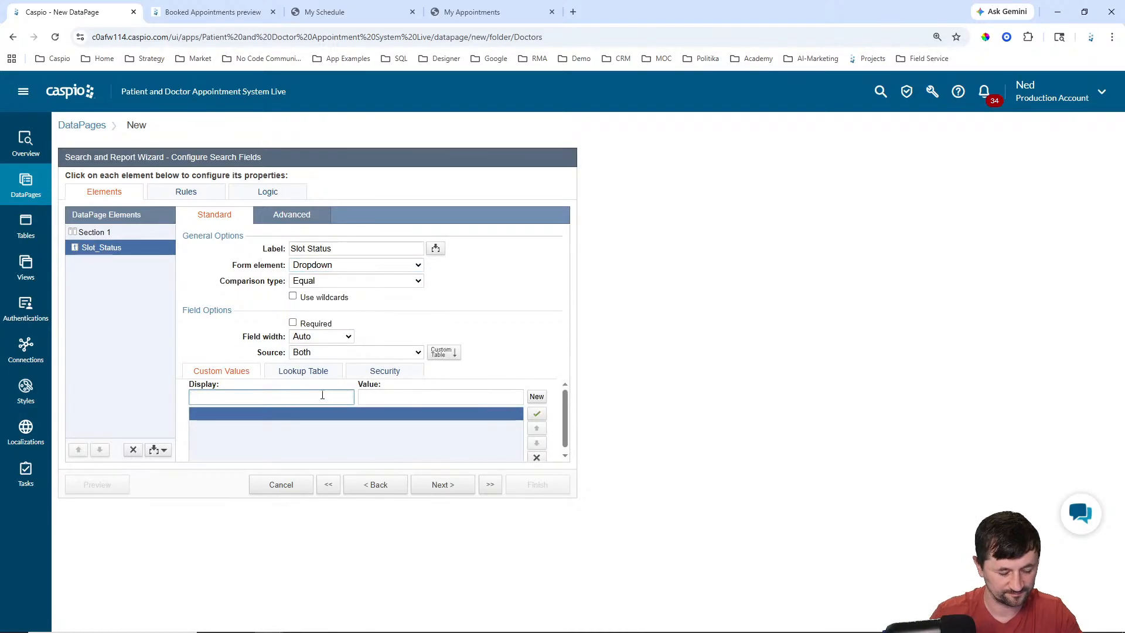
{"action": "type", "text": "Any Statu"}
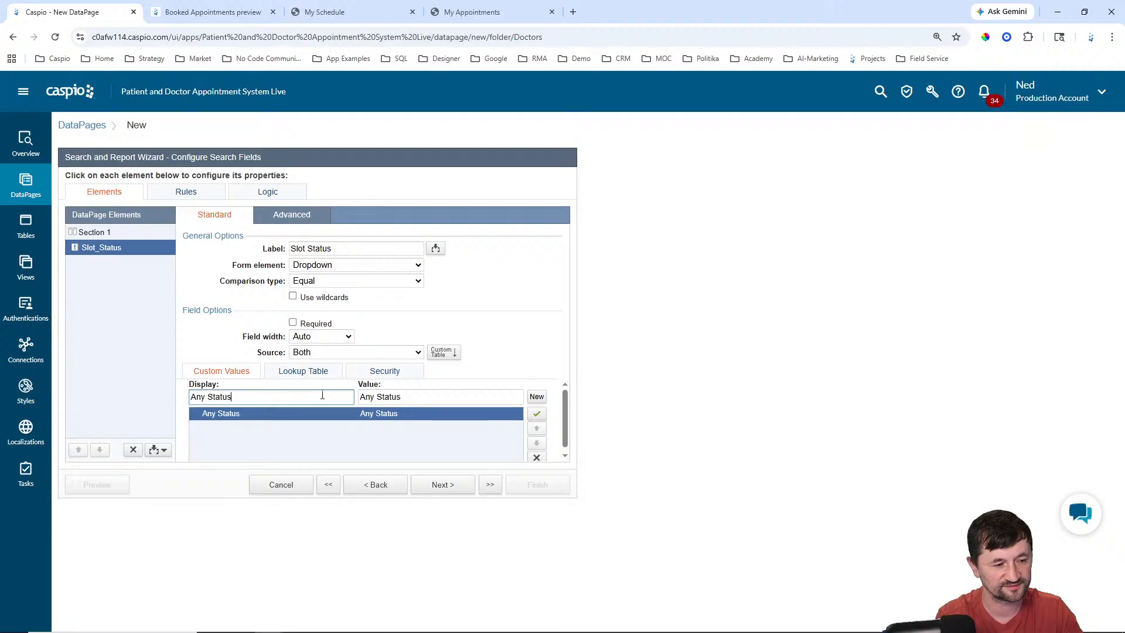
{"action": "type", "text": "s"}
{"action": "left_click", "coordinate": [412, 396]}
{"action": "key", "text": "ctrl+a"}
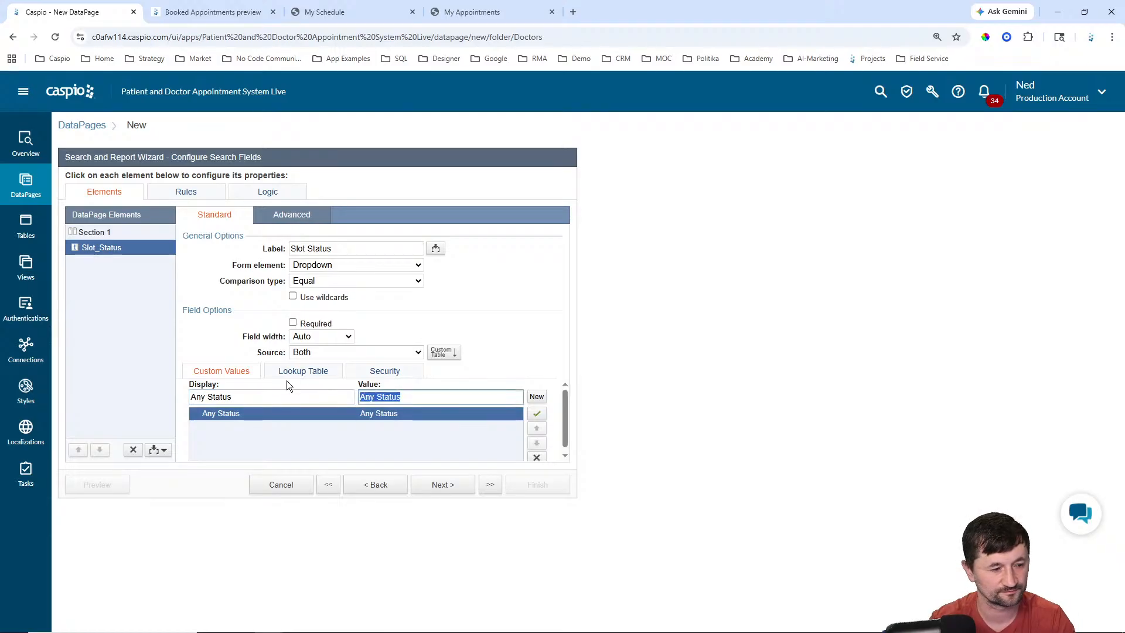
{"action": "key", "text": "BackSpace"}
{"action": "left_click", "coordinate": [535, 397]}
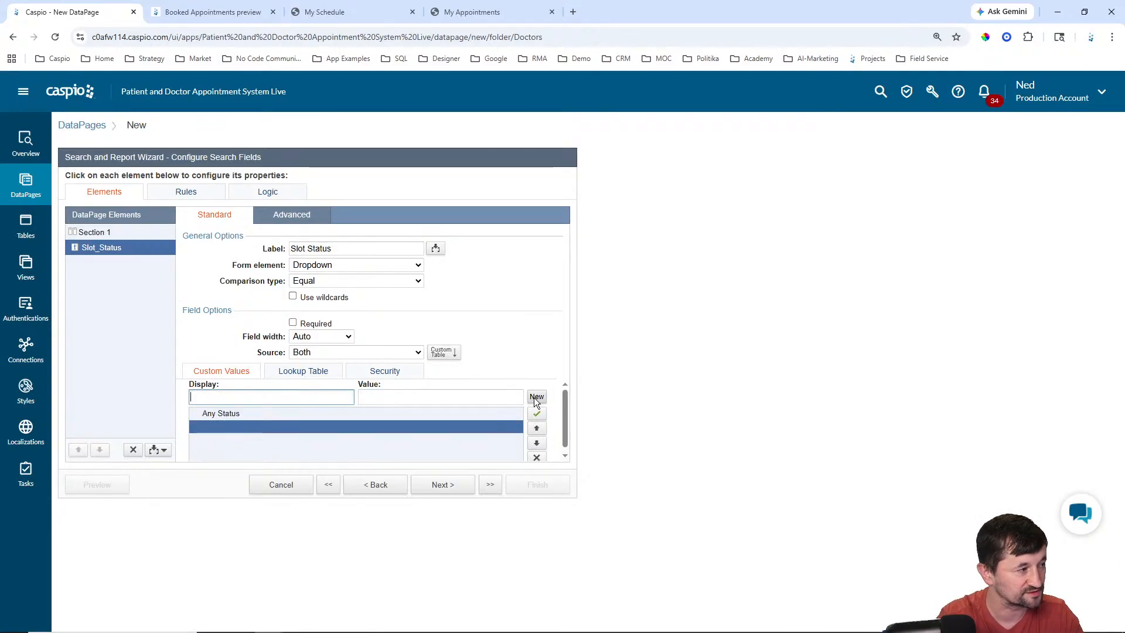
{"action": "type", "text": "Available"}
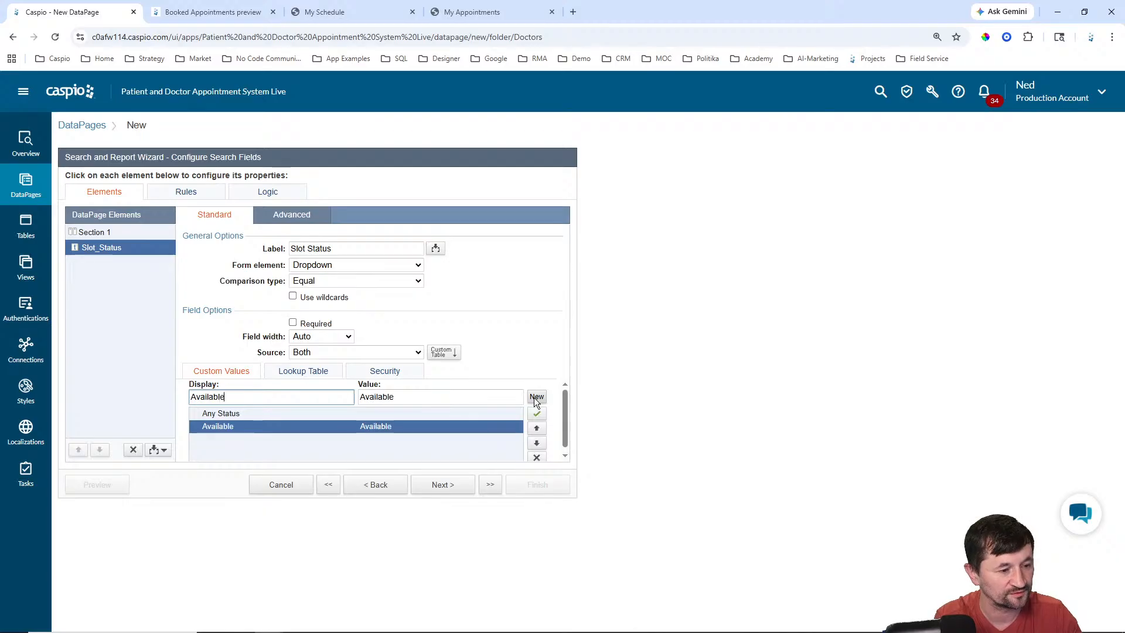
{"action": "left_click", "coordinate": [534, 397]}
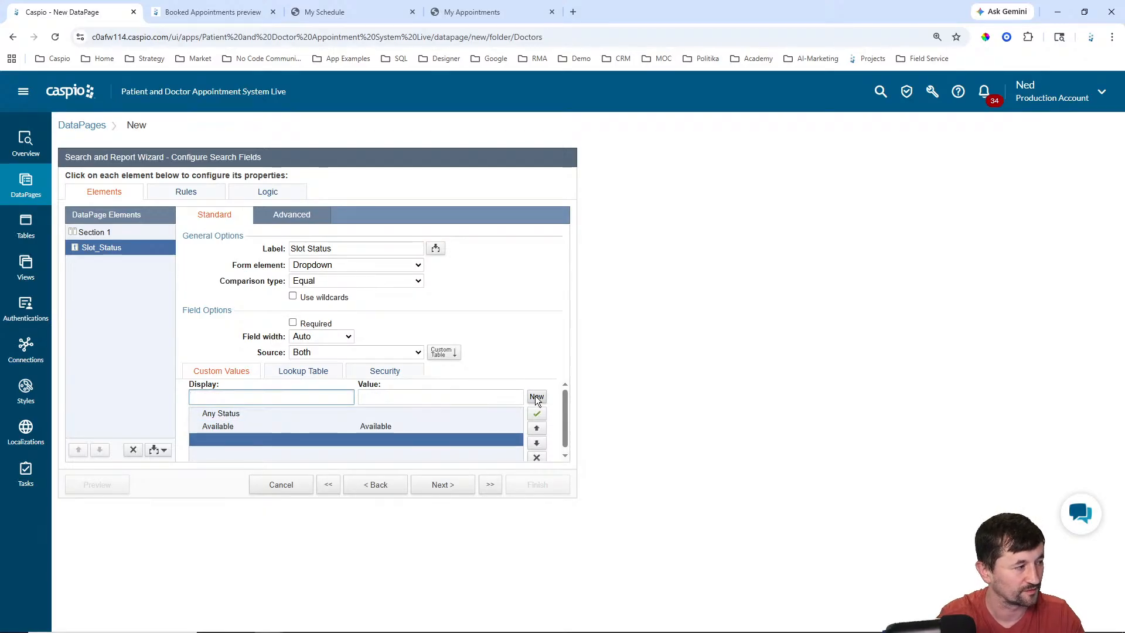
{"action": "type", "text": "BOoke"}
{"action": "key", "text": "BackSpace"}
{"action": "key", "text": "BackSpace"}
{"action": "key", "text": "BackSpace"}
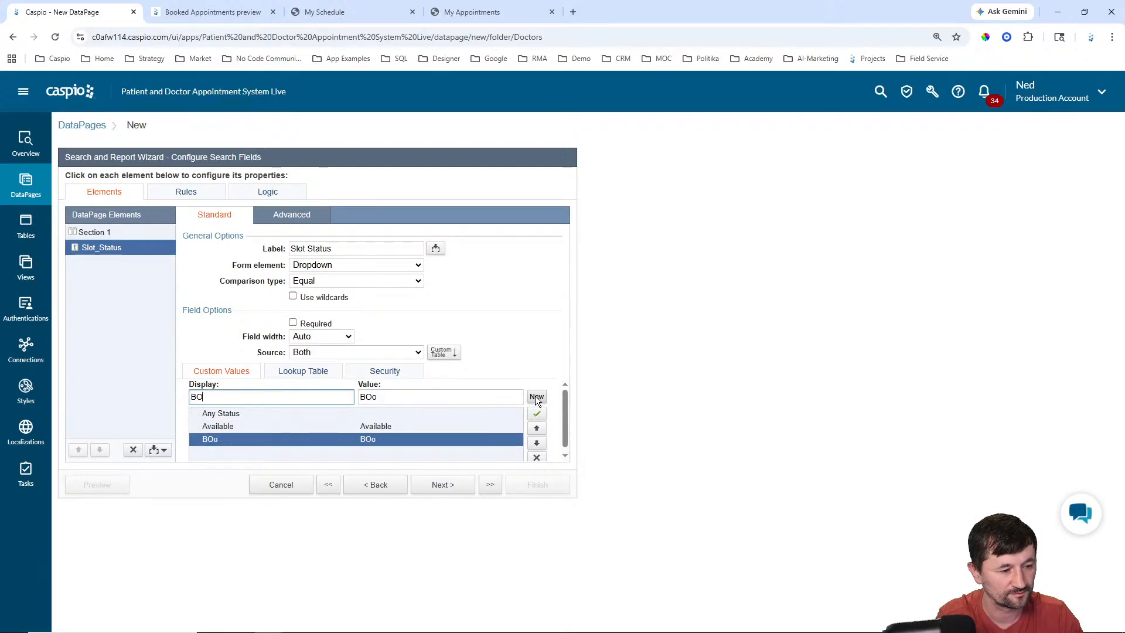
{"action": "key", "text": "BackSpace"}
{"action": "type", "text": "ooked"}
{"action": "left_click", "coordinate": [536, 397]}
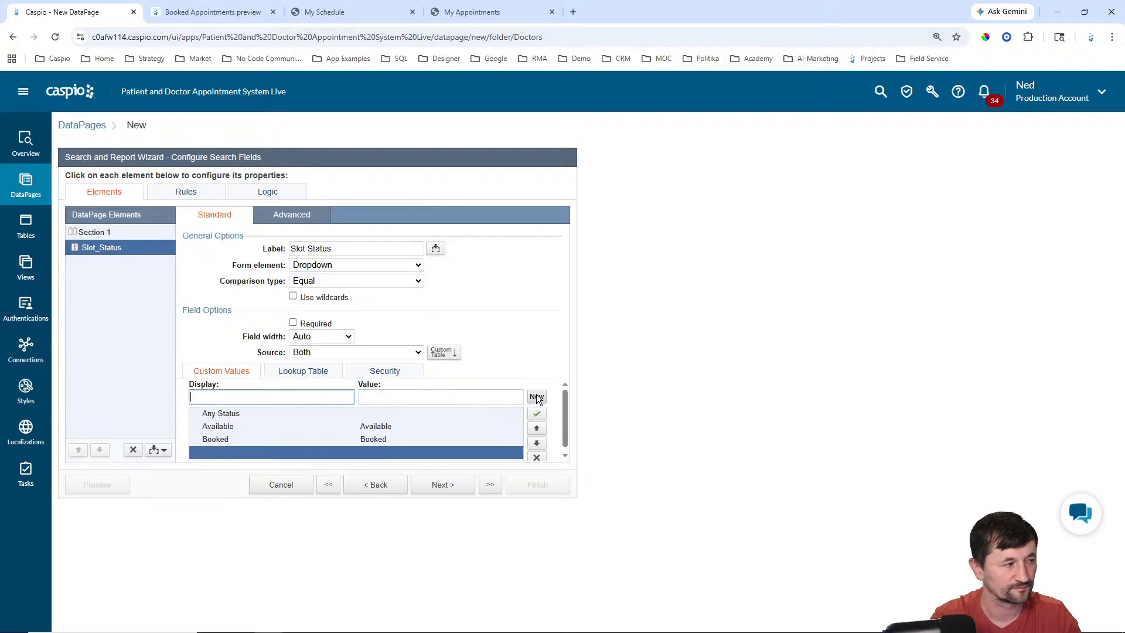
{"action": "type", "text": "Ca"}
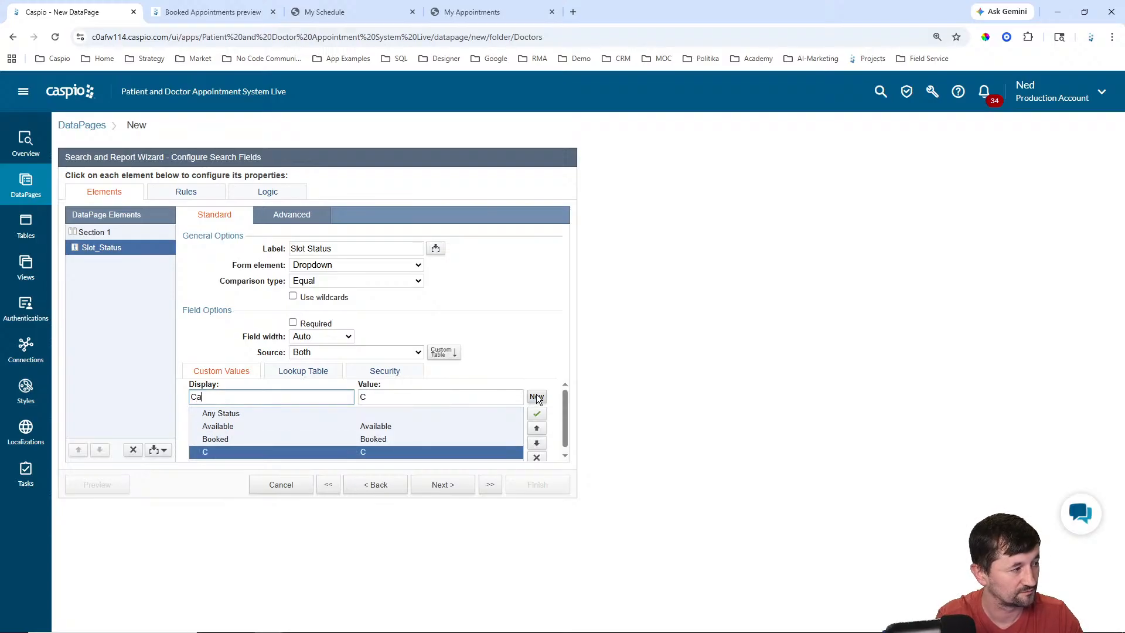
{"action": "type", "text": "ncdc"}
{"action": "type", "text": "eled"}
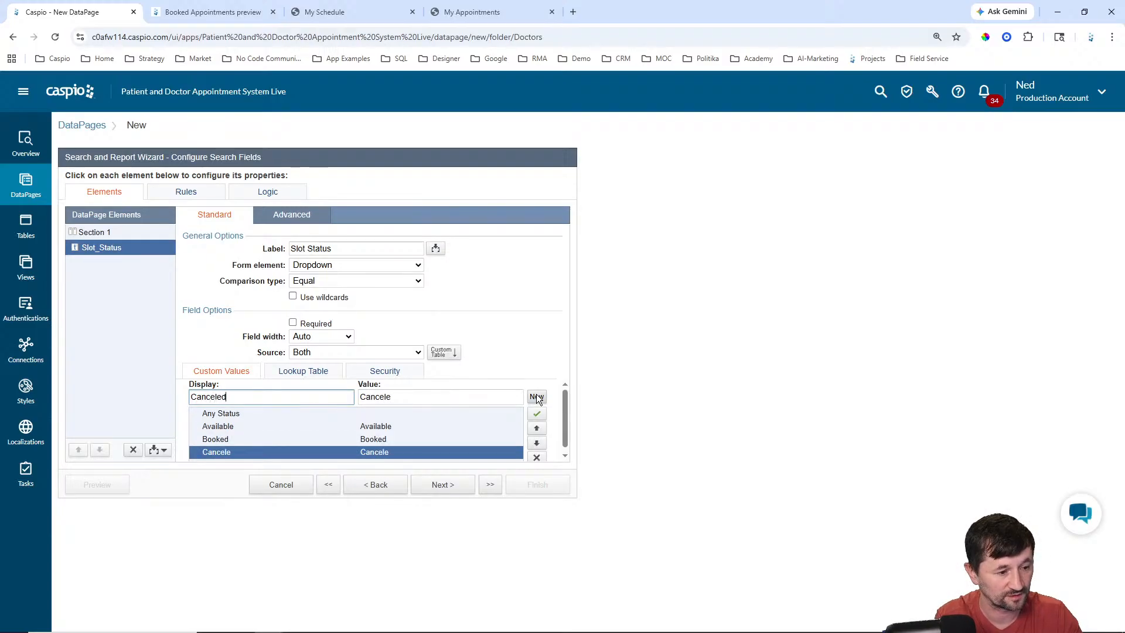
{"action": "left_click", "coordinate": [605, 379]}
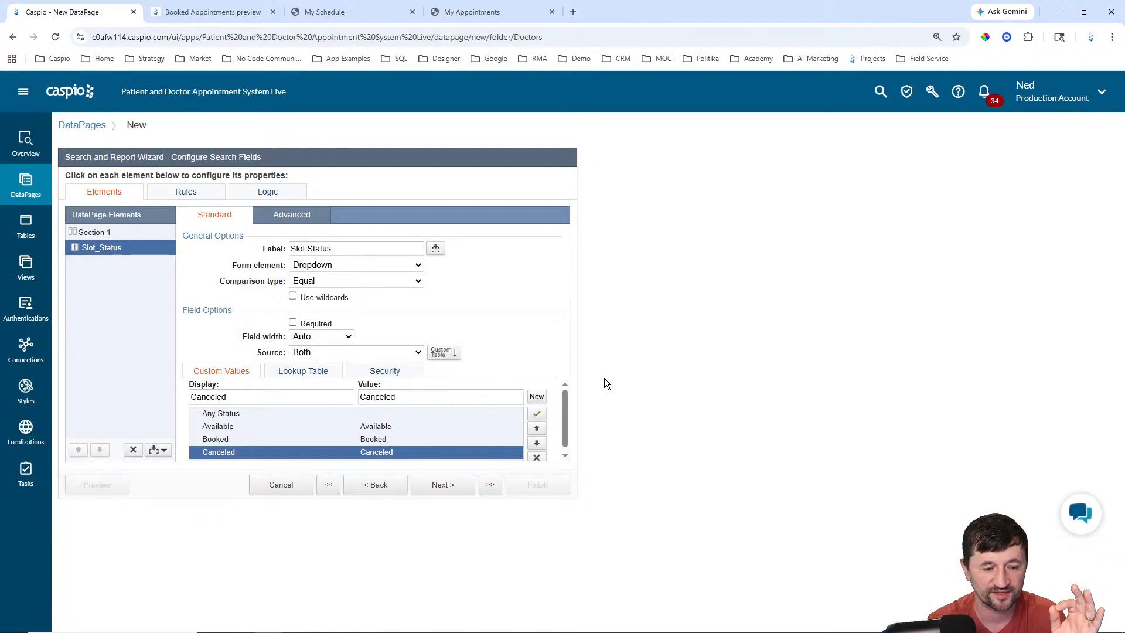
Step: Step back and forth through the wizard to results-page field selection, then view live My Schedule
{"action": "left_click", "coordinate": [375, 485]}
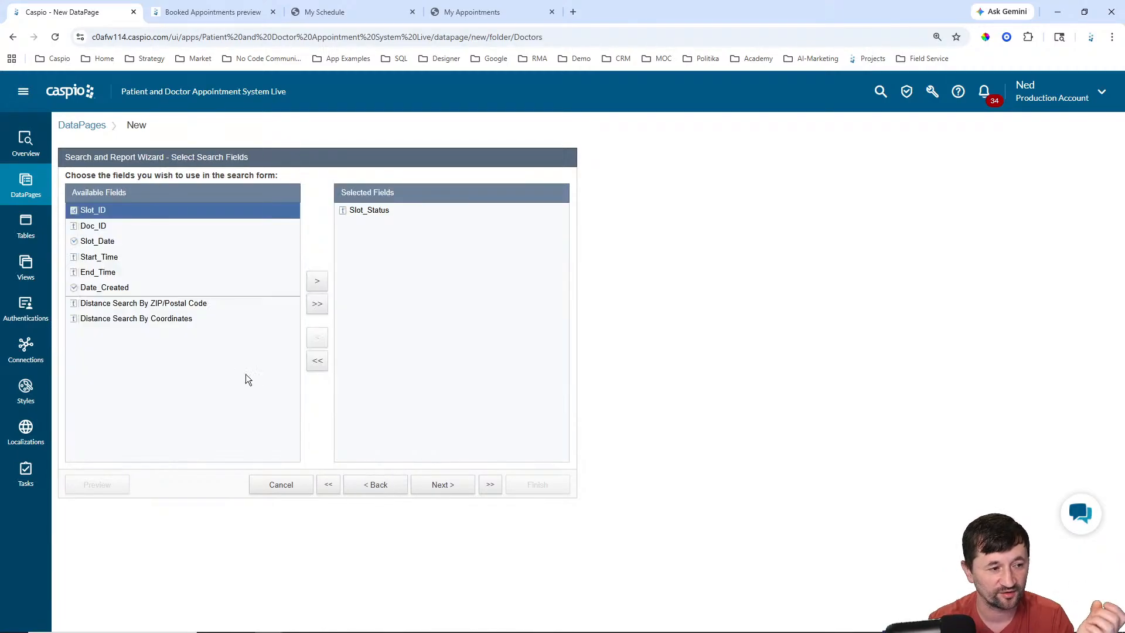
{"action": "left_click", "coordinate": [375, 484]}
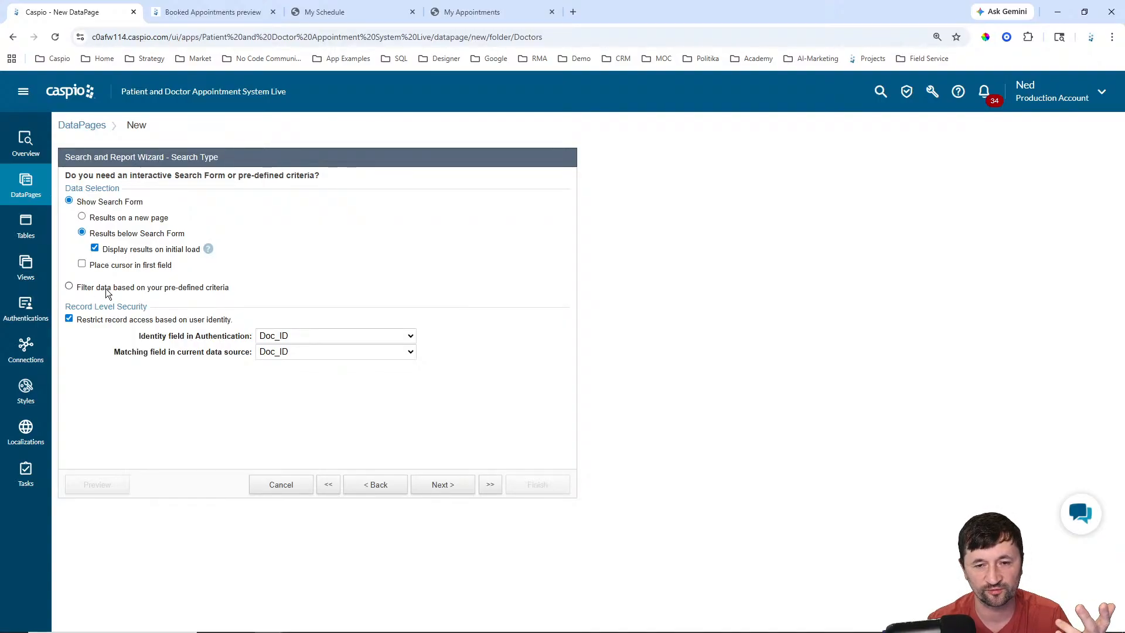
{"action": "left_click", "coordinate": [440, 486]}
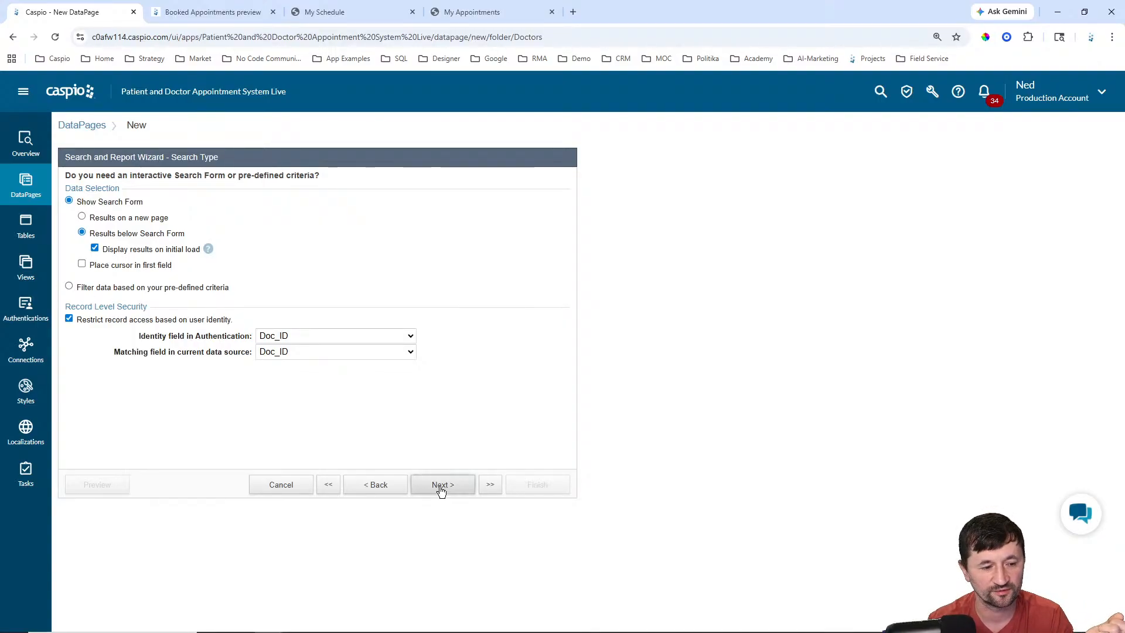
{"action": "left_click", "coordinate": [443, 487]}
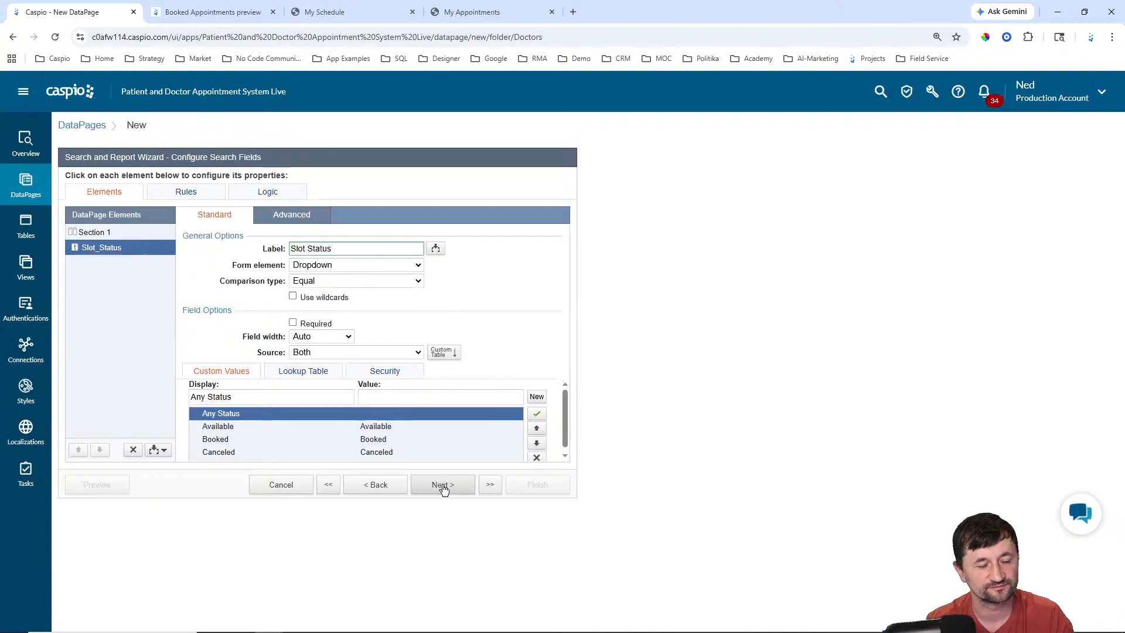
{"action": "left_click", "coordinate": [443, 486]}
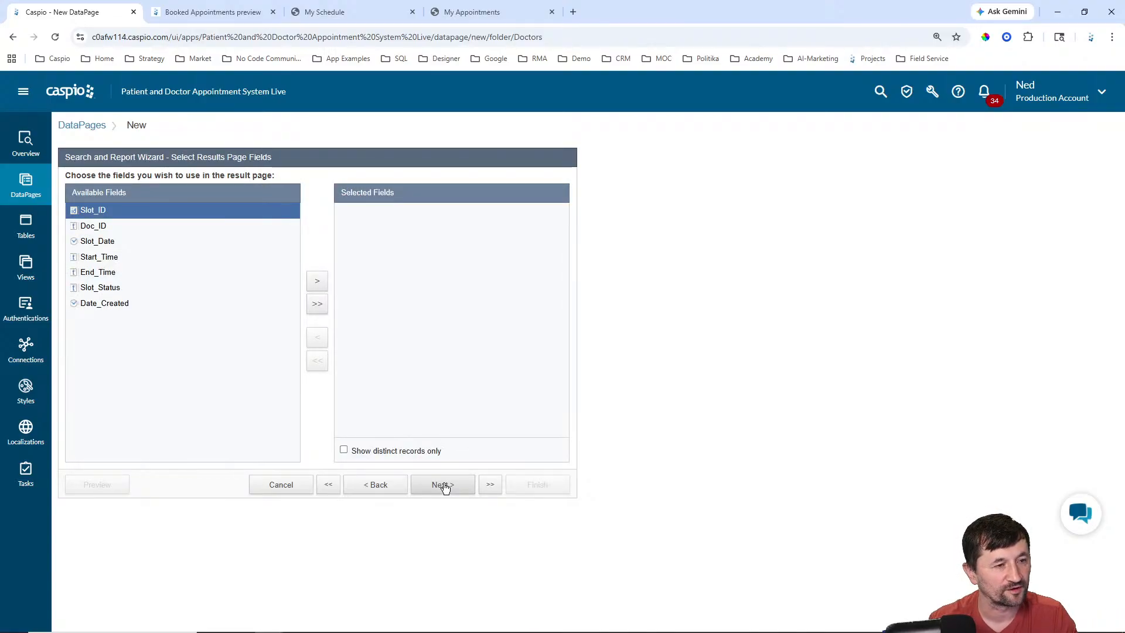
{"action": "left_click", "coordinate": [342, 9]}
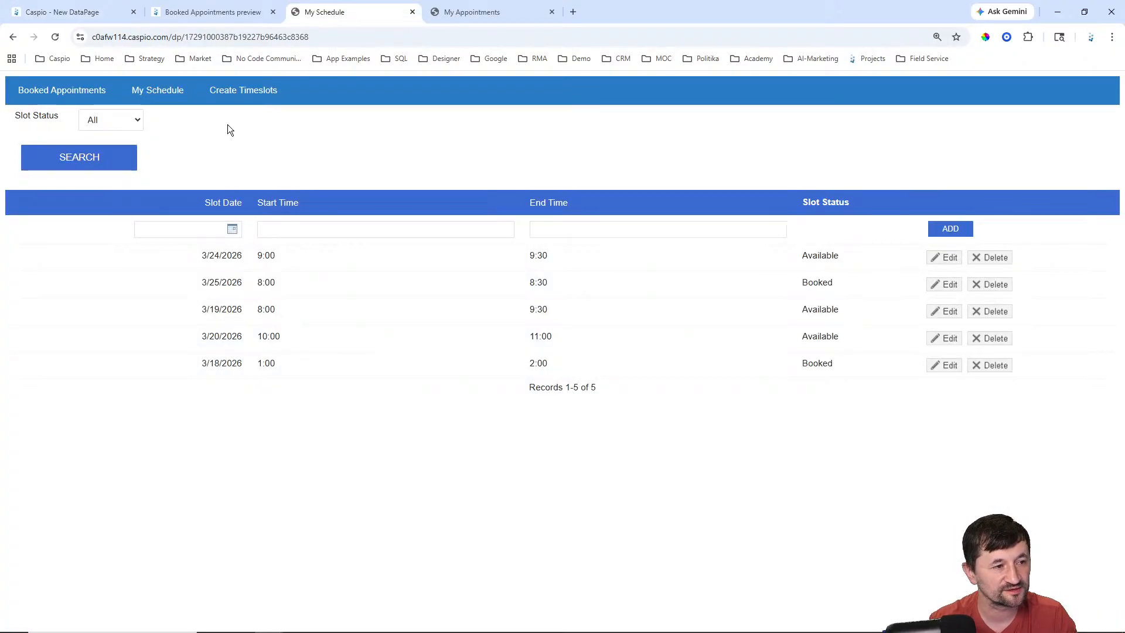
Step: Add Slot_Date, Start_Time, End_Time, Slot_Status and Doc_ID to the results page fields
{"action": "left_click", "coordinate": [164, 90]}
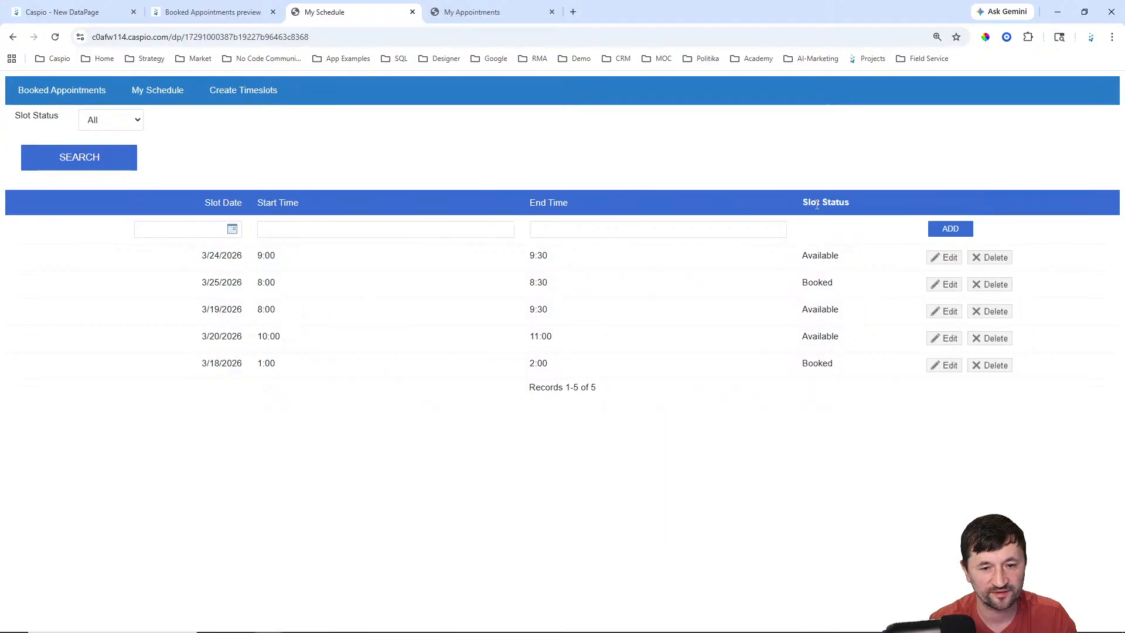
{"action": "left_click", "coordinate": [64, 11]}
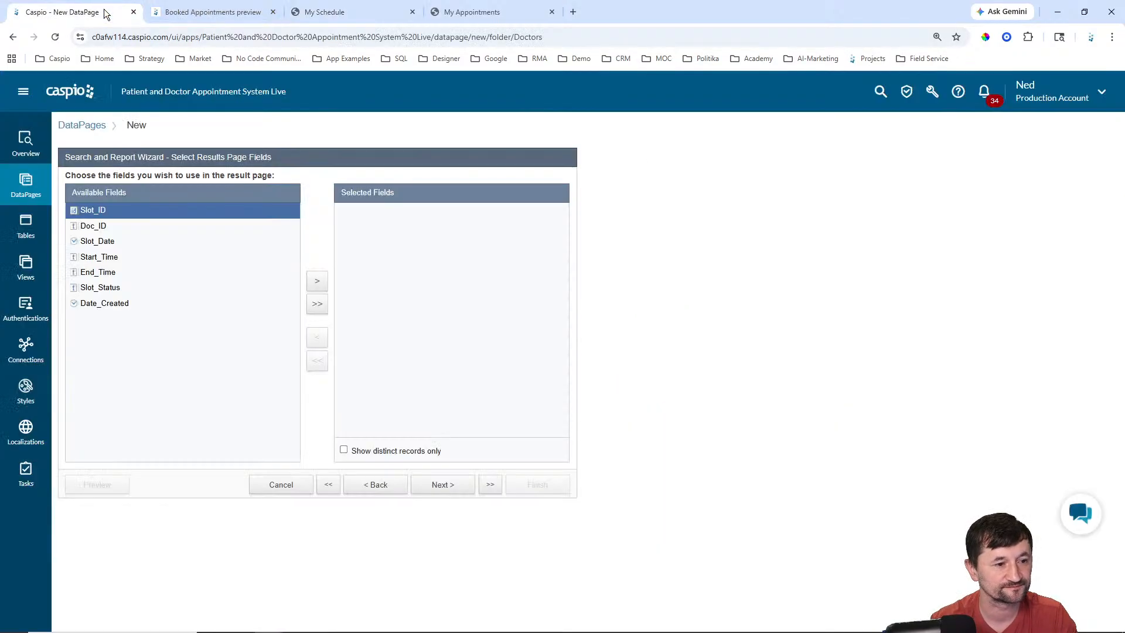
{"action": "left_click", "coordinate": [104, 243]}
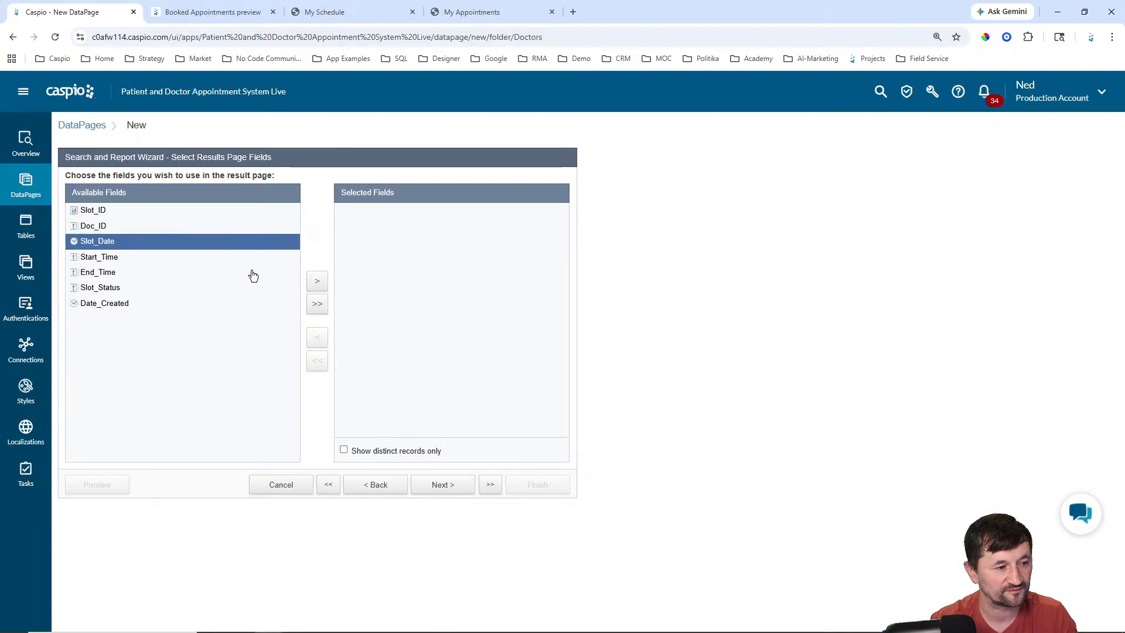
{"action": "left_click", "coordinate": [322, 284]}
{"action": "left_click", "coordinate": [319, 283]}
{"action": "left_click", "coordinate": [317, 283]}
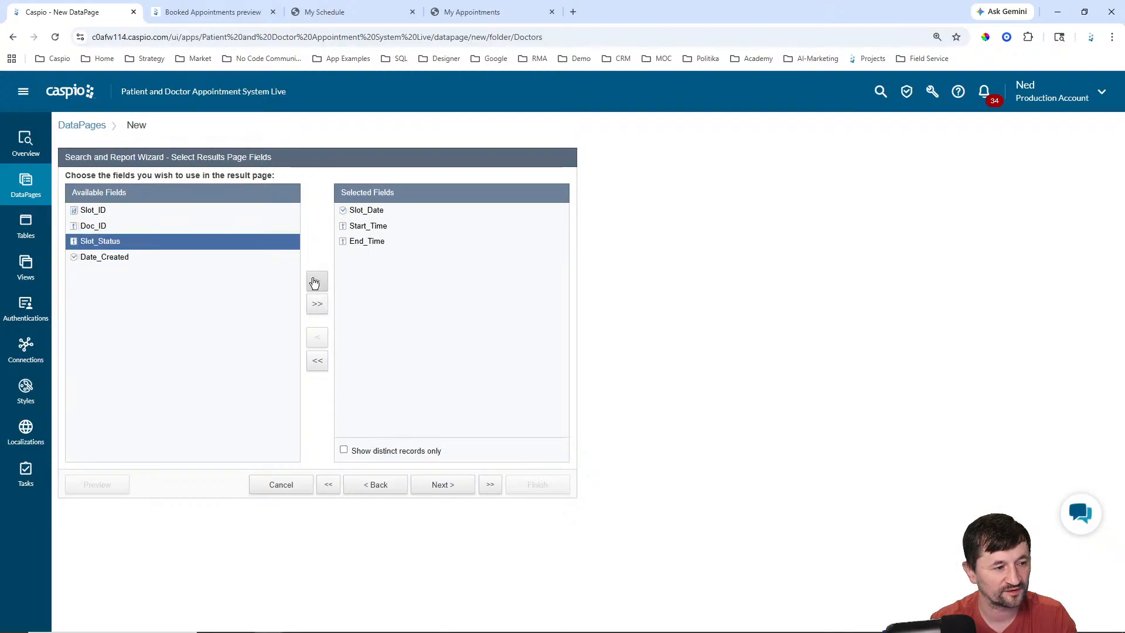
{"action": "left_click", "coordinate": [315, 283]}
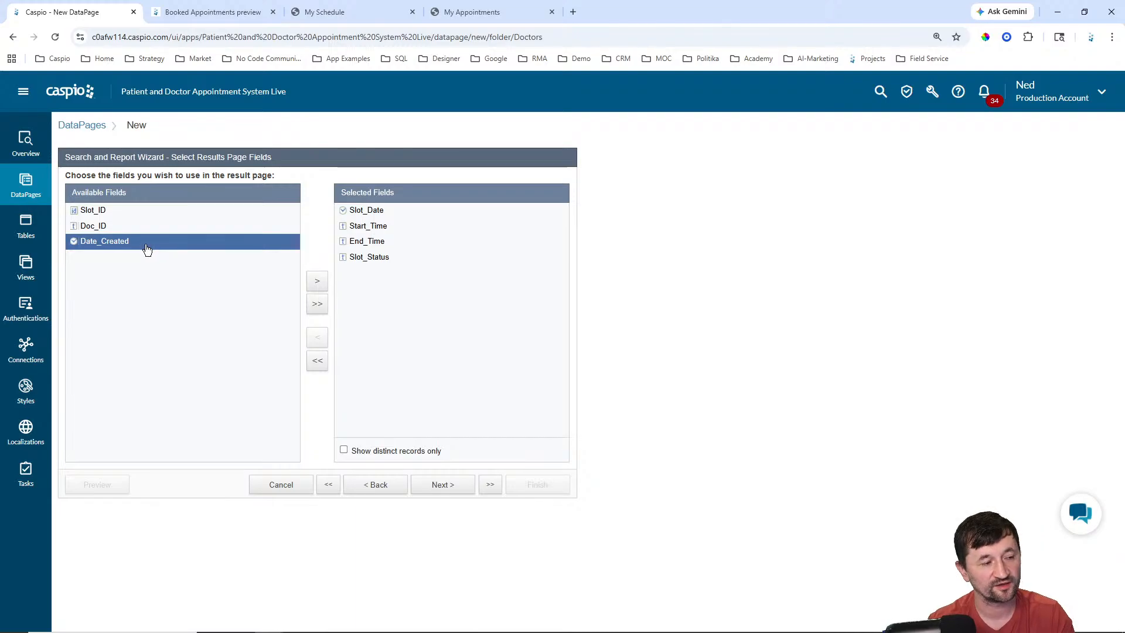
{"action": "left_click", "coordinate": [103, 227]}
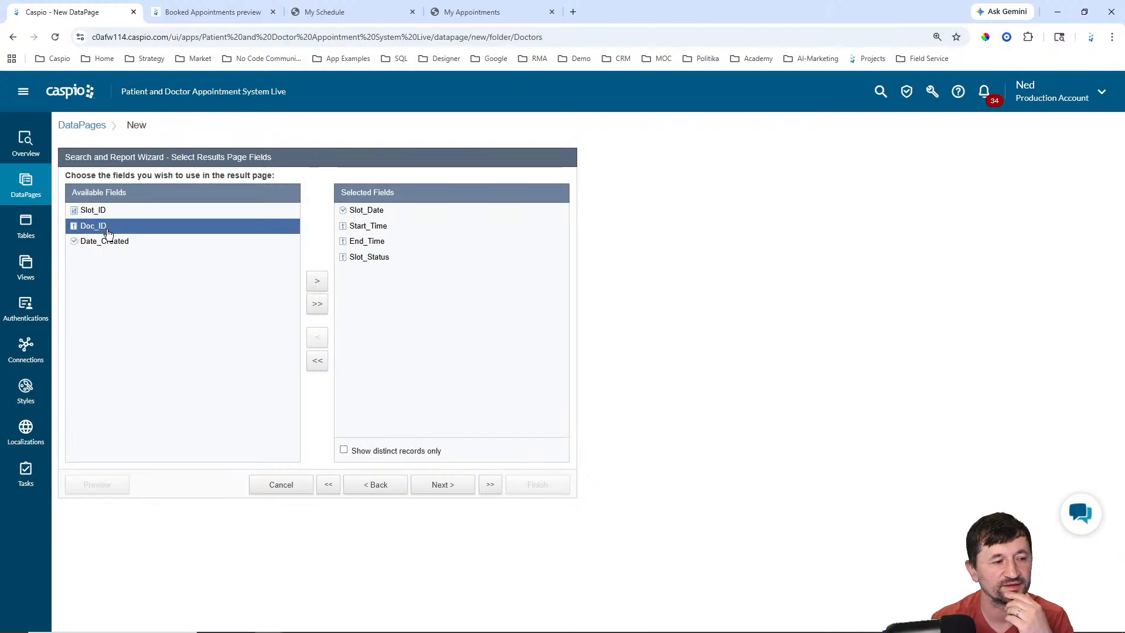
{"action": "left_click", "coordinate": [317, 281]}
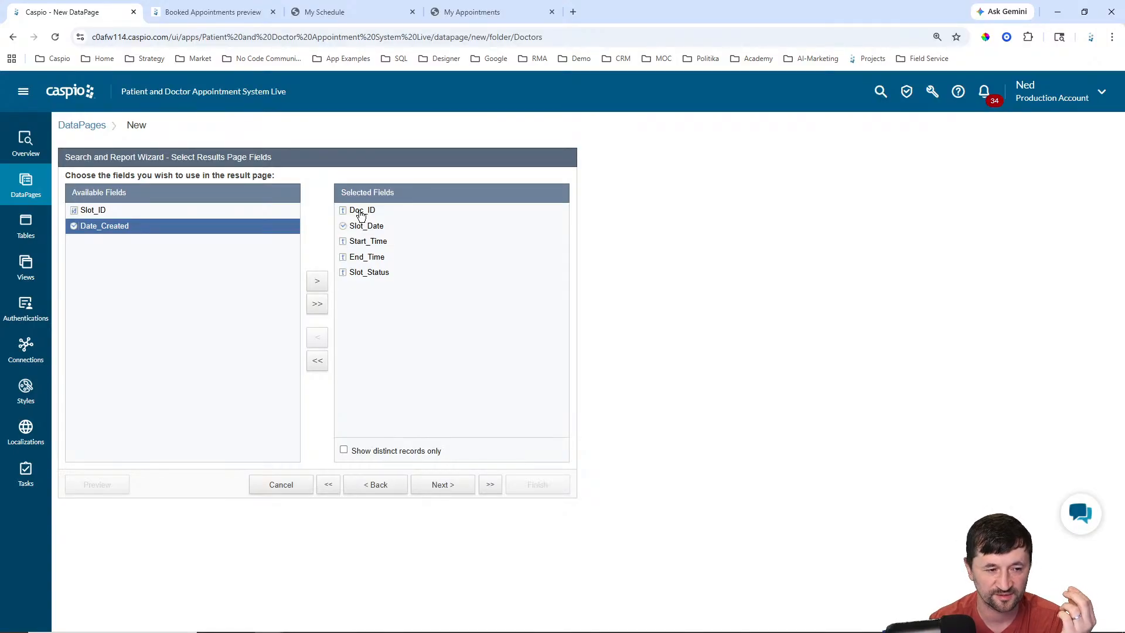
{"action": "left_click", "coordinate": [320, 15]}
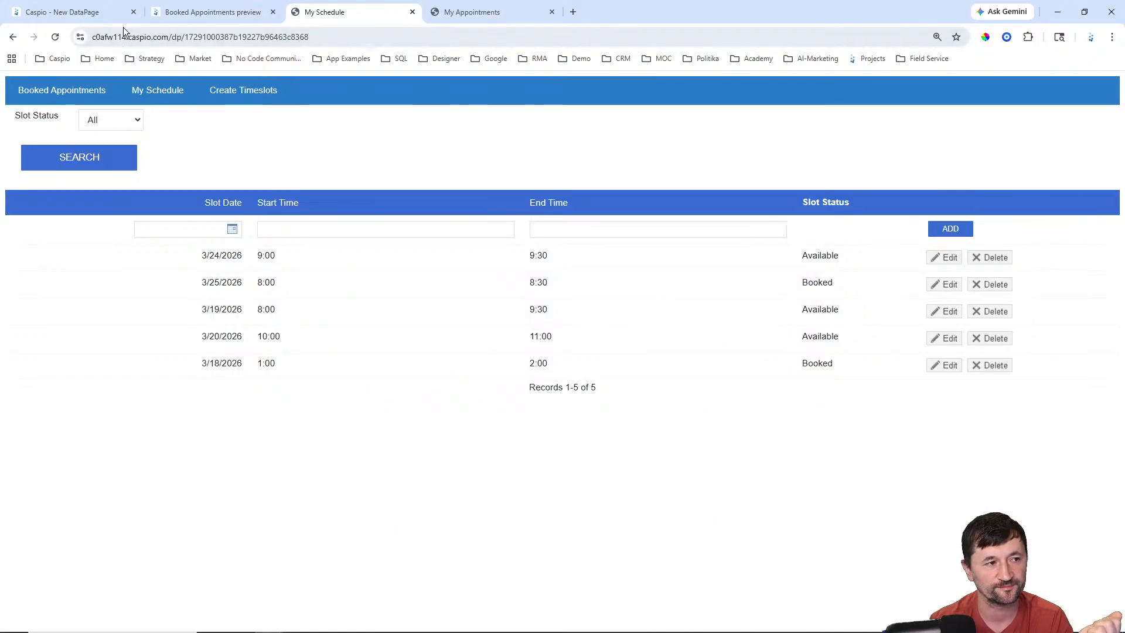
{"action": "left_click", "coordinate": [111, 12]}
Step: Enable Inline insert (Top) on the results page
{"action": "left_click", "coordinate": [449, 486]}
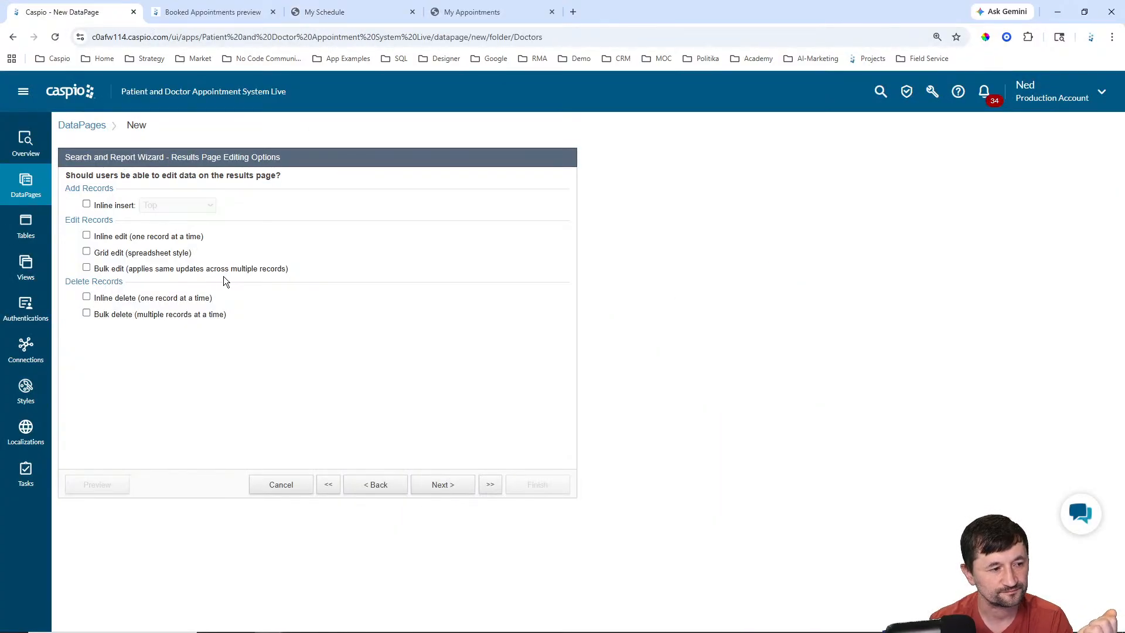
{"action": "left_click", "coordinate": [103, 205]}
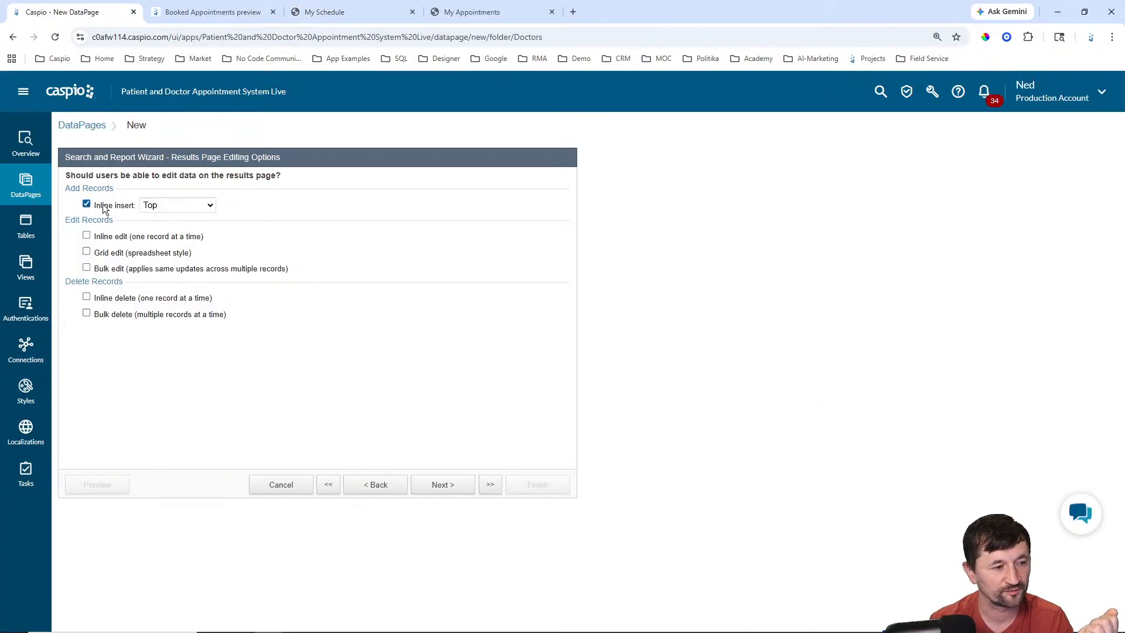
{"action": "left_click", "coordinate": [467, 490]}
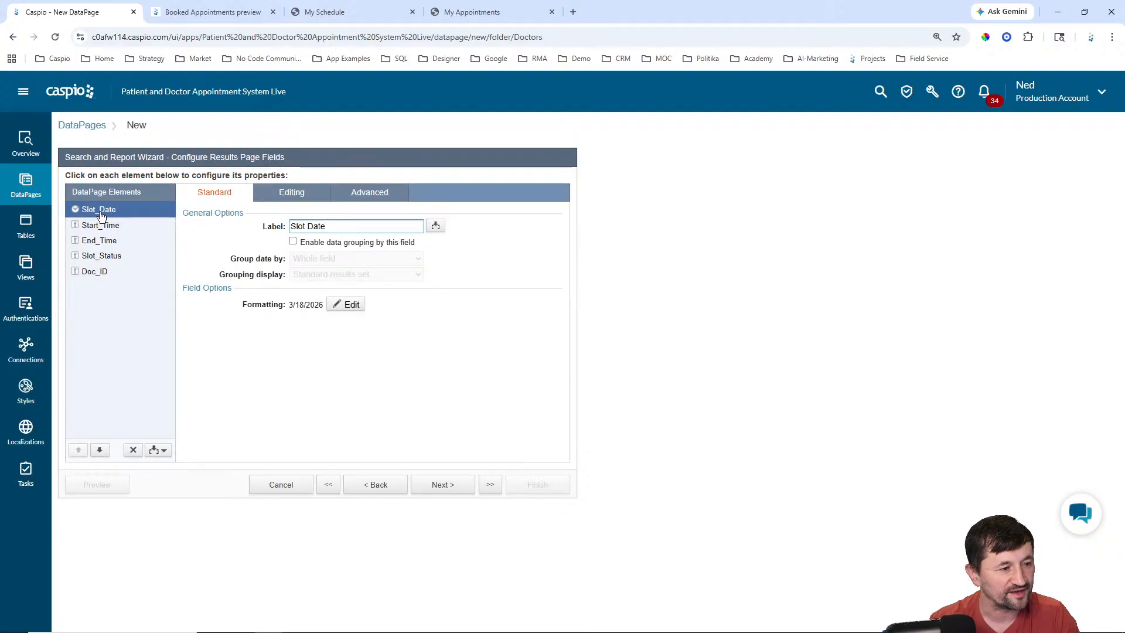
Step: Compare with inline editing of a timeslot row on the existing My Schedule page
{"action": "left_click", "coordinate": [299, 194]}
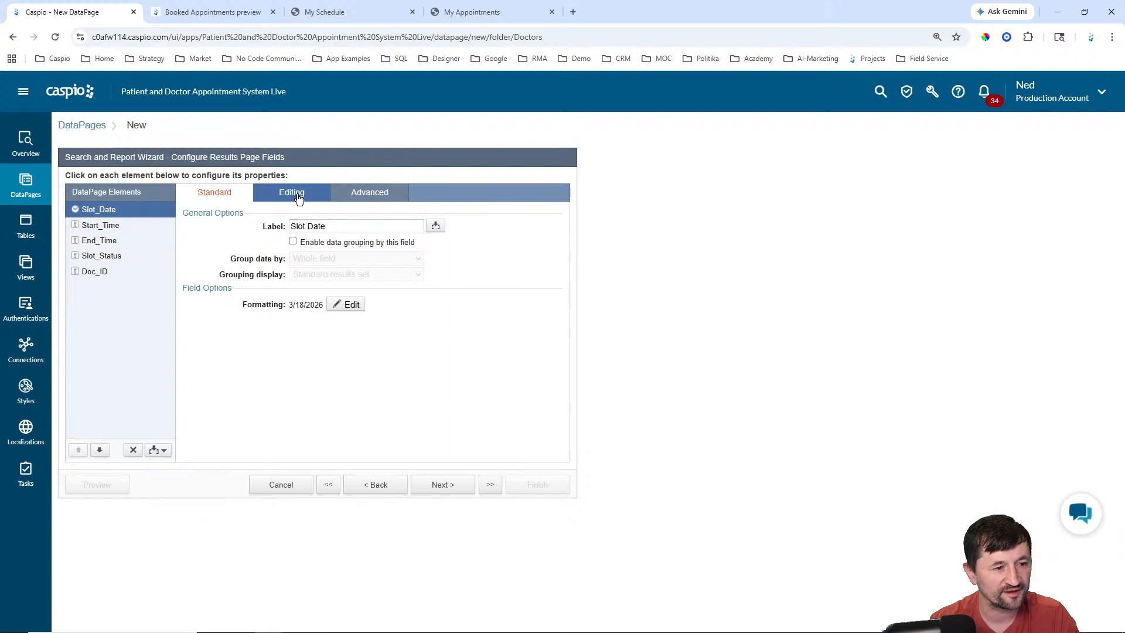
{"action": "left_click", "coordinate": [324, 12]}
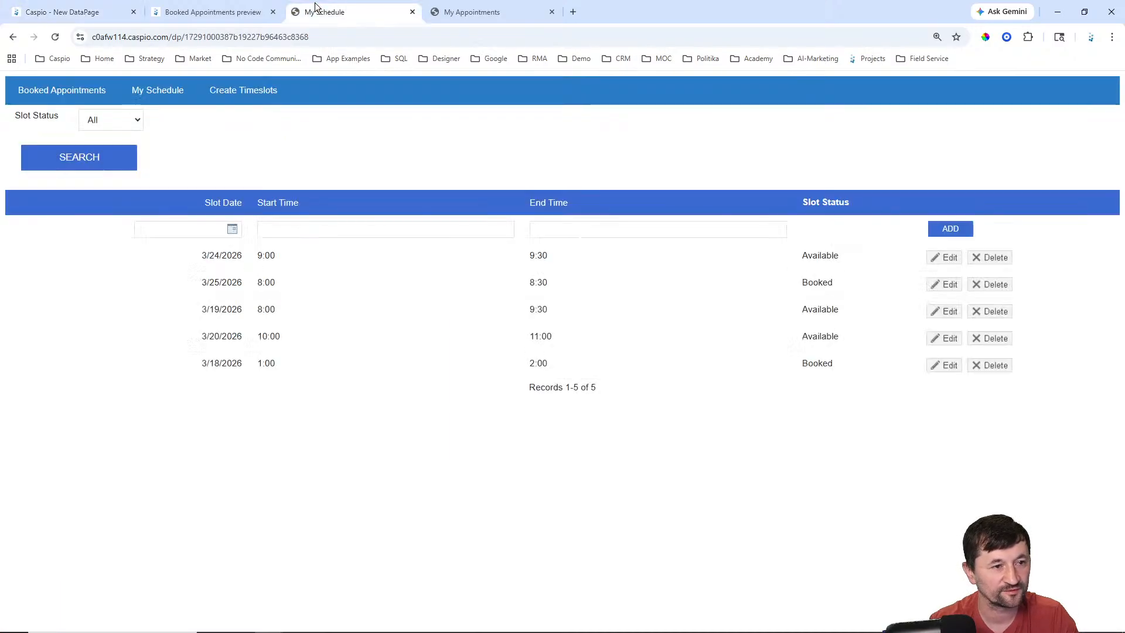
{"action": "left_click", "coordinate": [937, 258]}
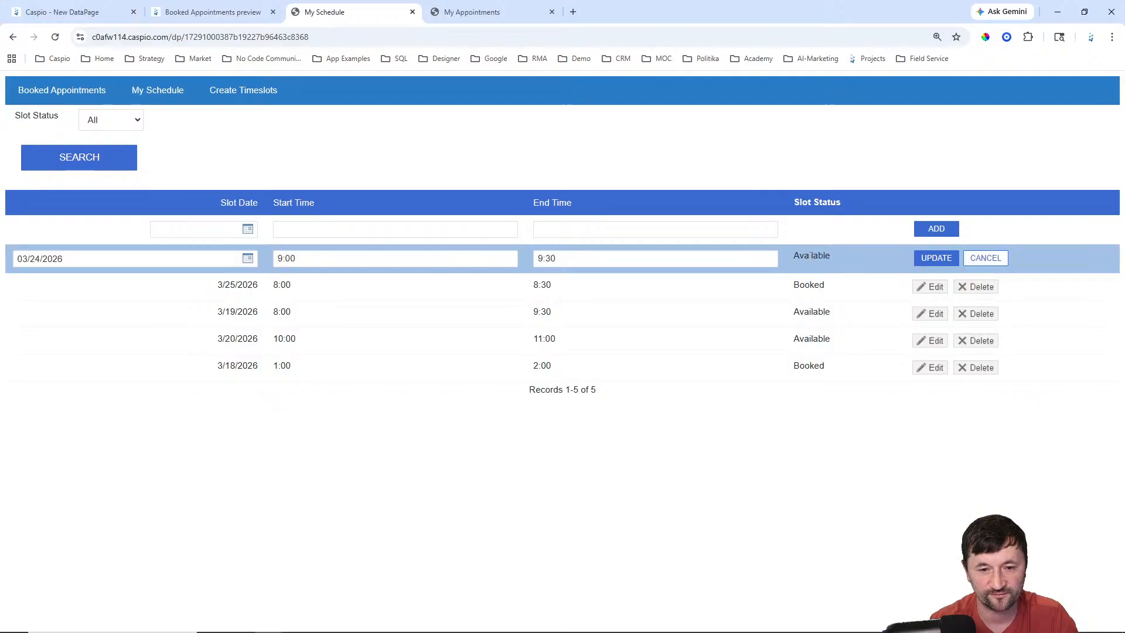
{"action": "left_click", "coordinate": [973, 258]}
{"action": "left_click", "coordinate": [221, 12]}
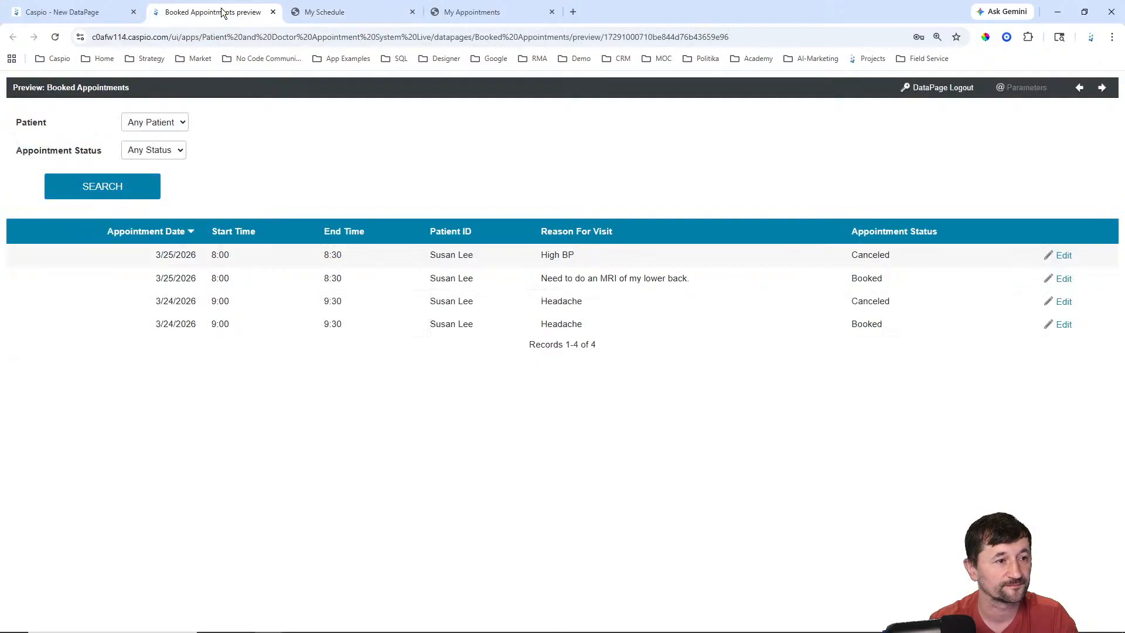
{"action": "left_click", "coordinate": [97, 12]}
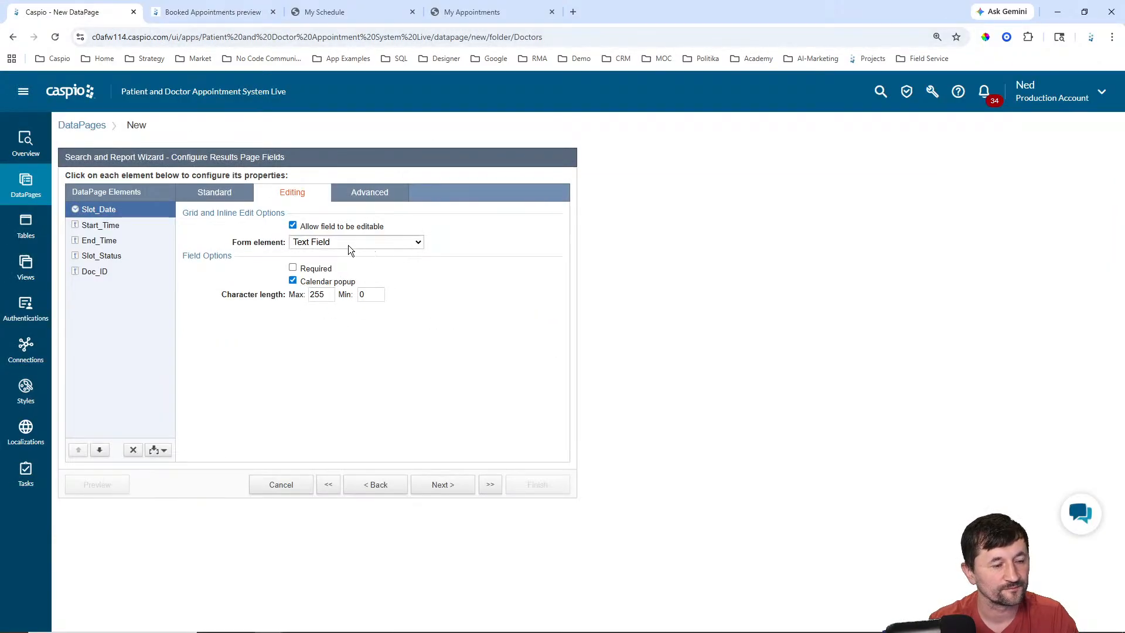
Step: Select Slot_Status in the editing settings and open its form element choices
{"action": "left_click", "coordinate": [124, 227]}
{"action": "left_click", "coordinate": [119, 241]}
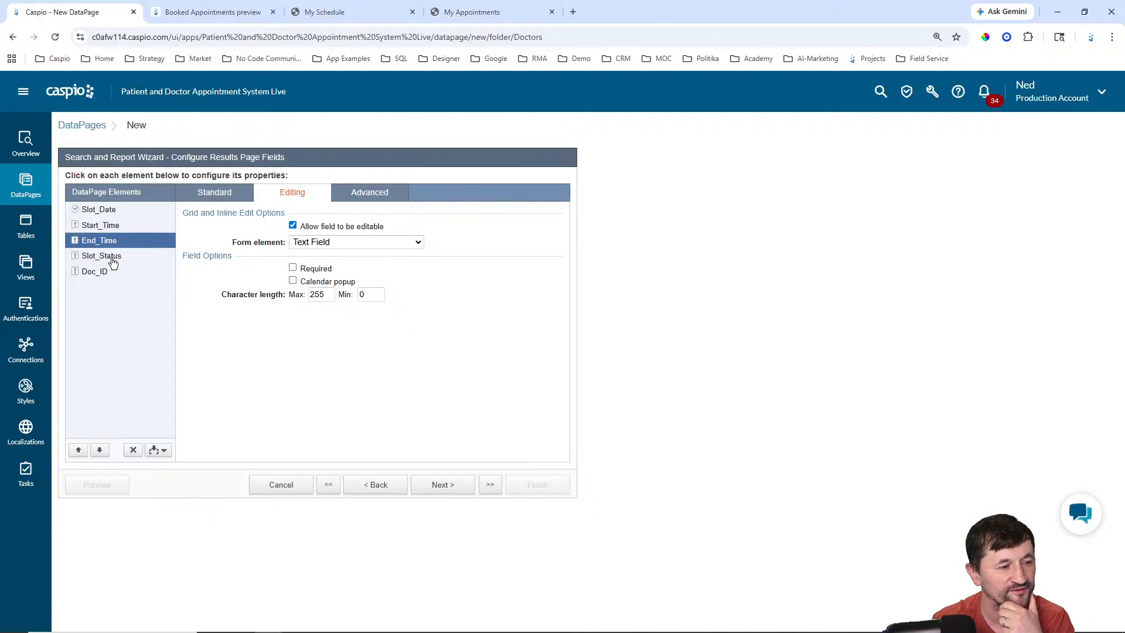
{"action": "left_click", "coordinate": [113, 258]}
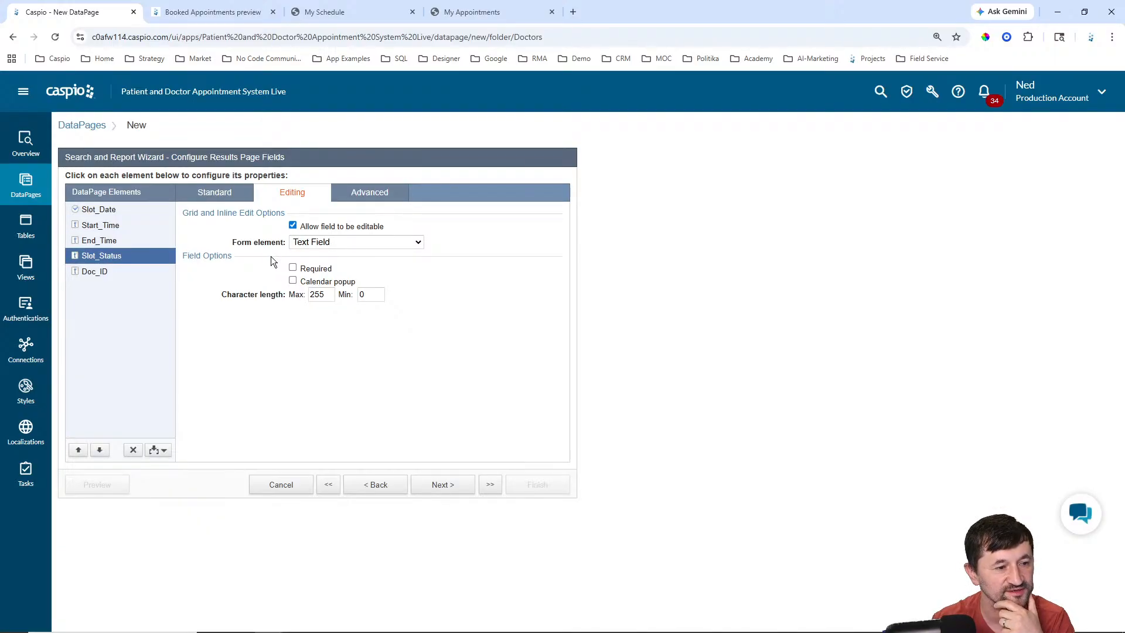
{"action": "left_click", "coordinate": [310, 241]}
Step: Make Slot_Status hidden with a default value of Available
{"action": "left_click", "coordinate": [329, 321]}
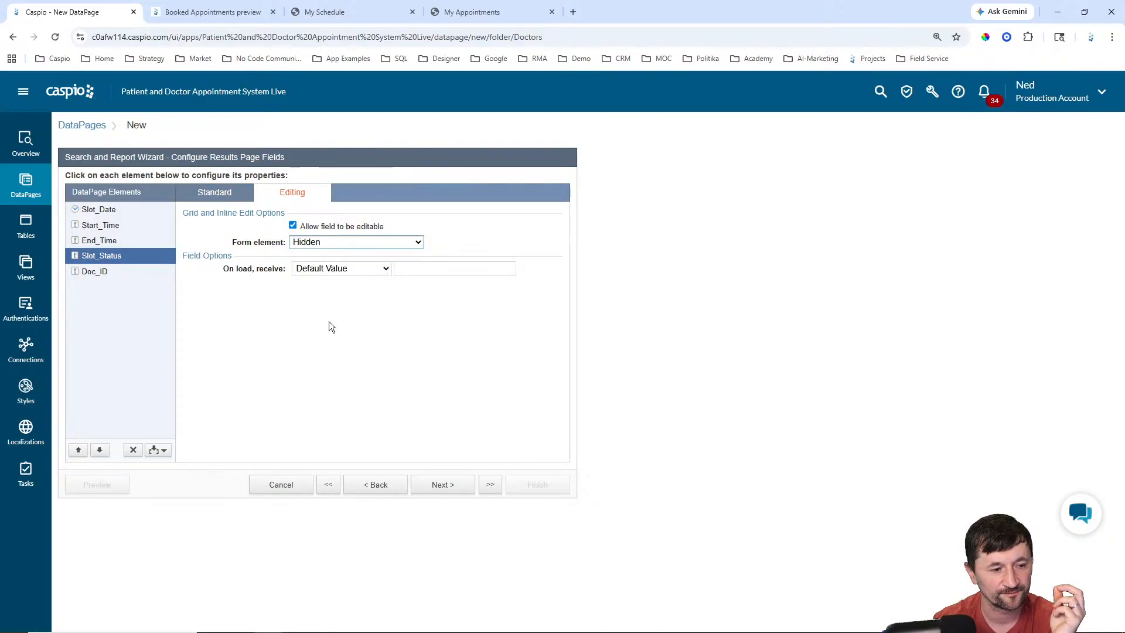
{"action": "left_click", "coordinate": [434, 273]}
{"action": "type", "text": "Available"}
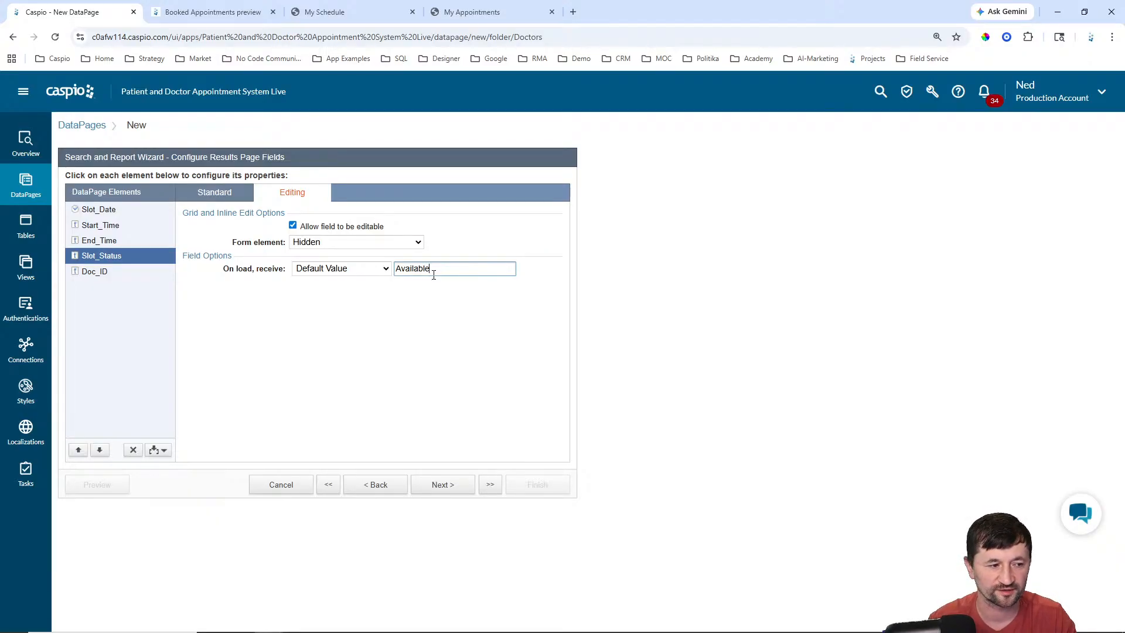
Step: Make Doc_ID hidden, receiving its value from the Authentication Fields' Doc_ID on load
{"action": "left_click", "coordinate": [107, 273]}
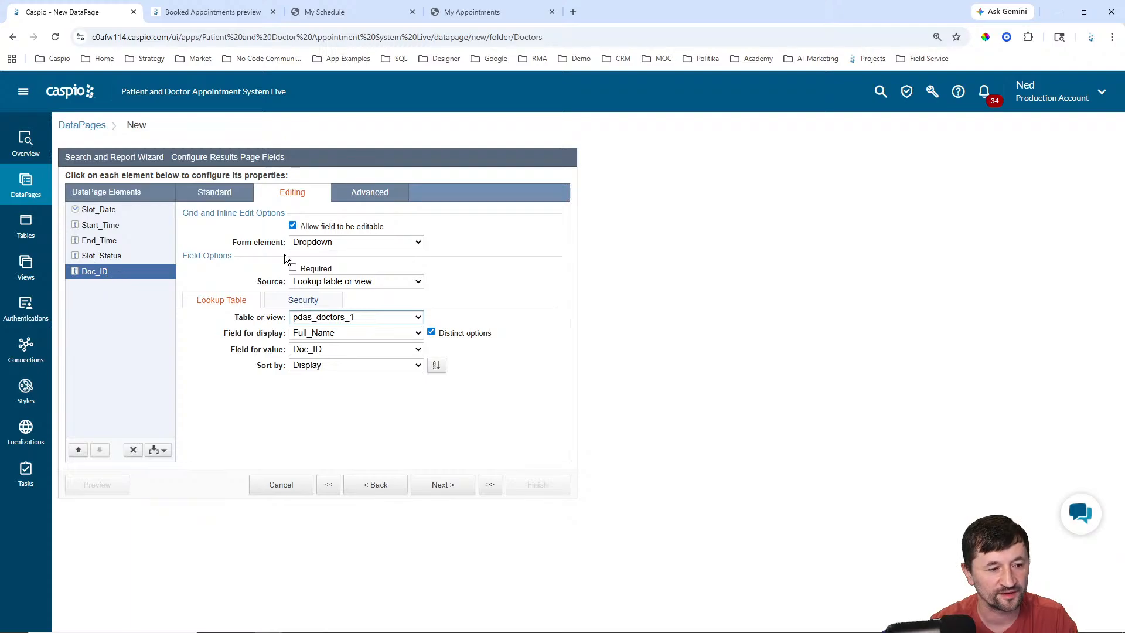
{"action": "left_click", "coordinate": [322, 242]}
{"action": "left_click", "coordinate": [319, 326]}
{"action": "left_click", "coordinate": [333, 270]}
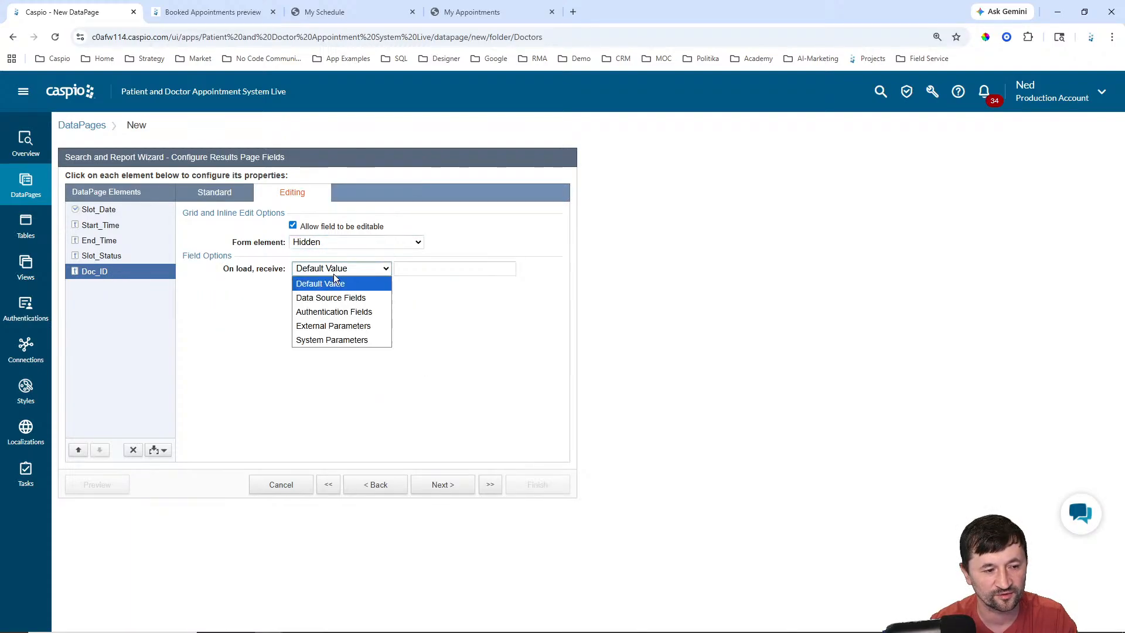
{"action": "left_click", "coordinate": [329, 311]}
{"action": "left_click", "coordinate": [436, 269]}
{"action": "left_click", "coordinate": [442, 308]}
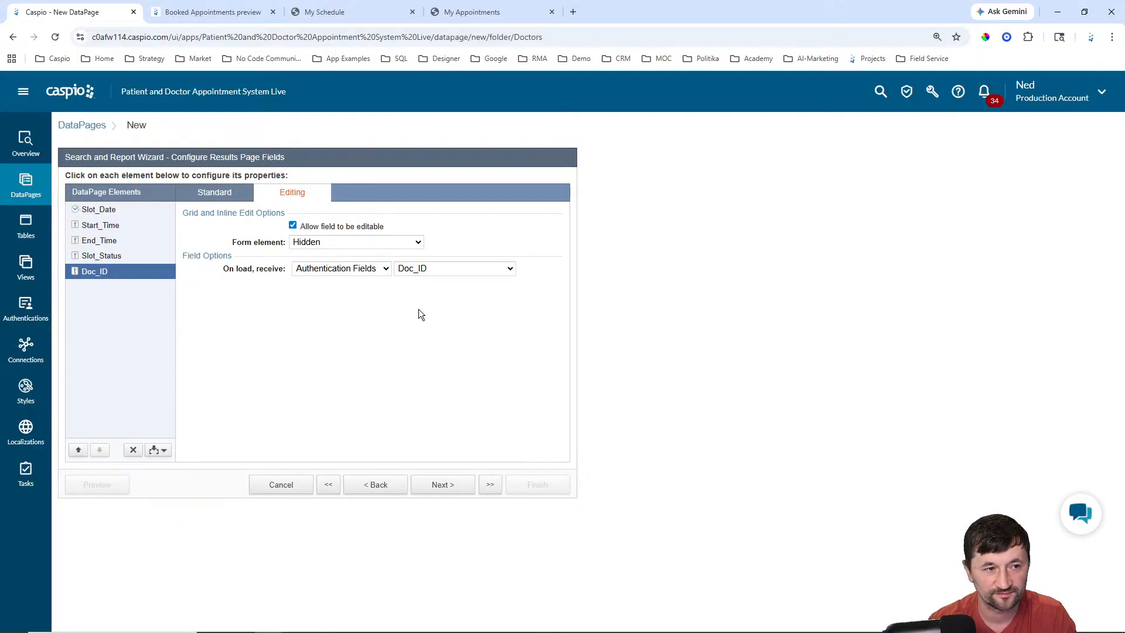
Step: Review the Create Timeslots form on the existing My Schedule page
{"action": "left_click", "coordinate": [353, 12]}
{"action": "left_click", "coordinate": [258, 93]}
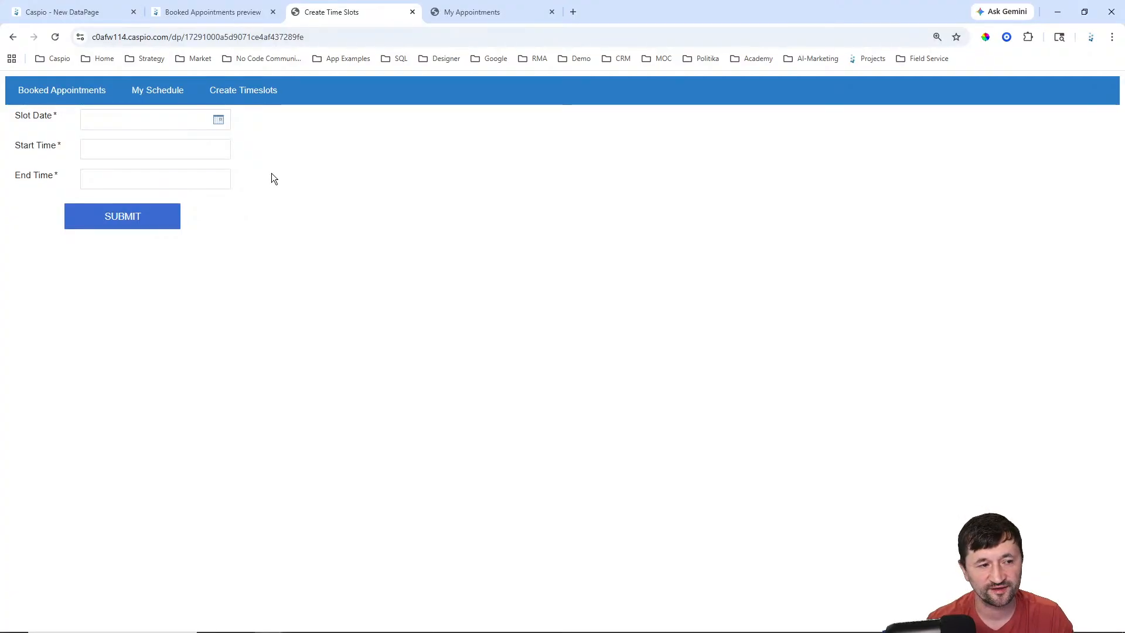
{"action": "left_click", "coordinate": [169, 97]}
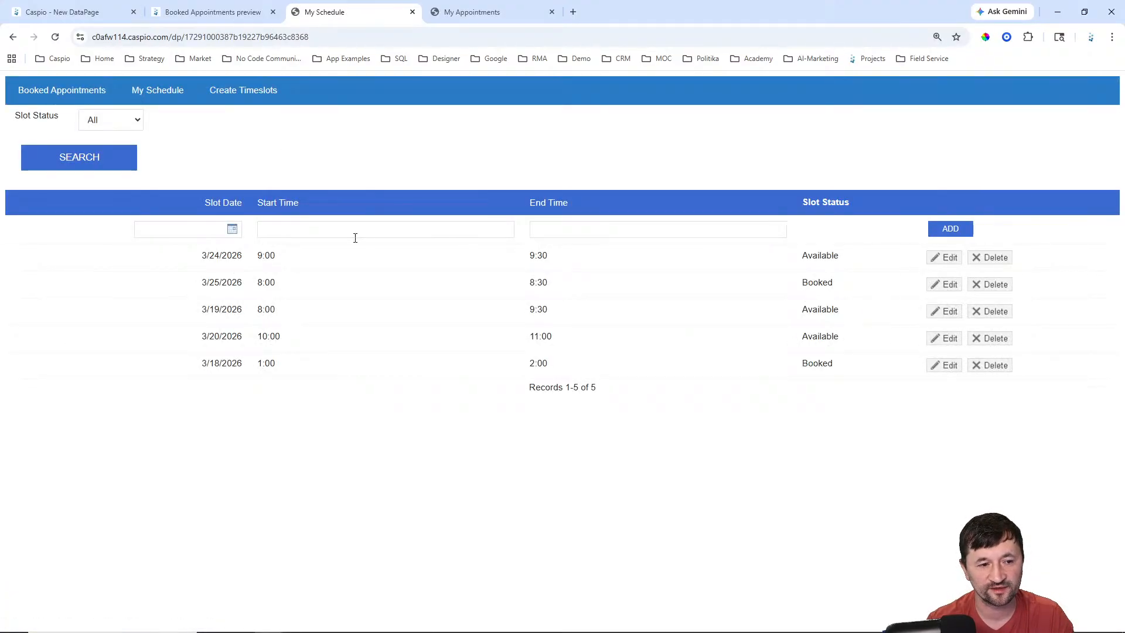
{"action": "left_click", "coordinate": [80, 12]}
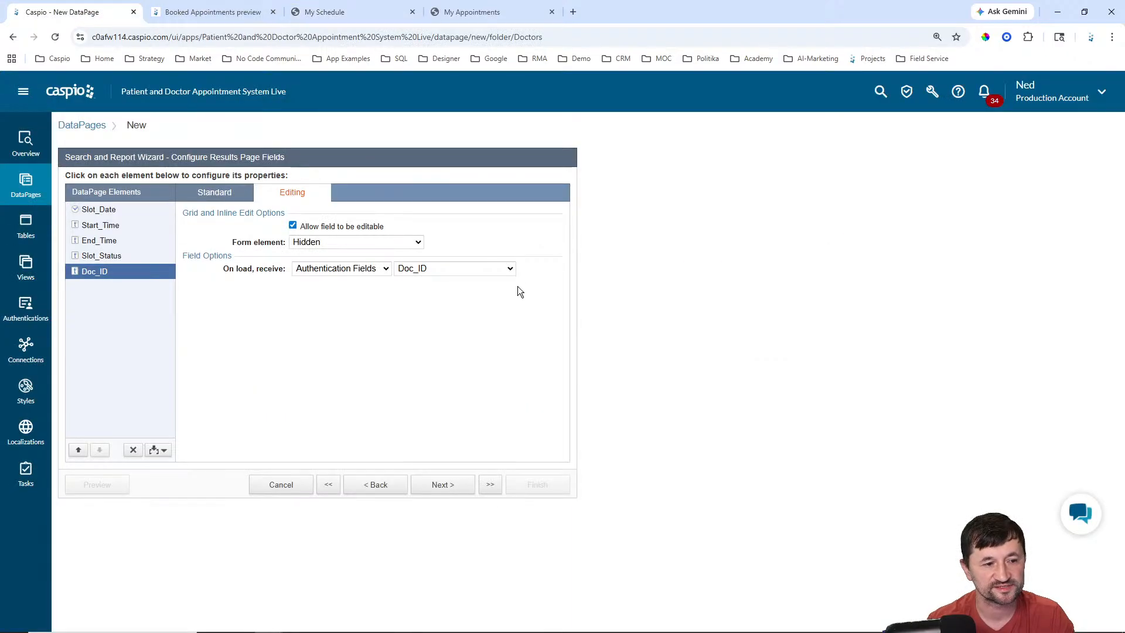
Step: Glance at the open preview tabs, then step back in the wizard to recheck Doc_ID's editing settings
{"action": "left_click", "coordinate": [447, 487]}
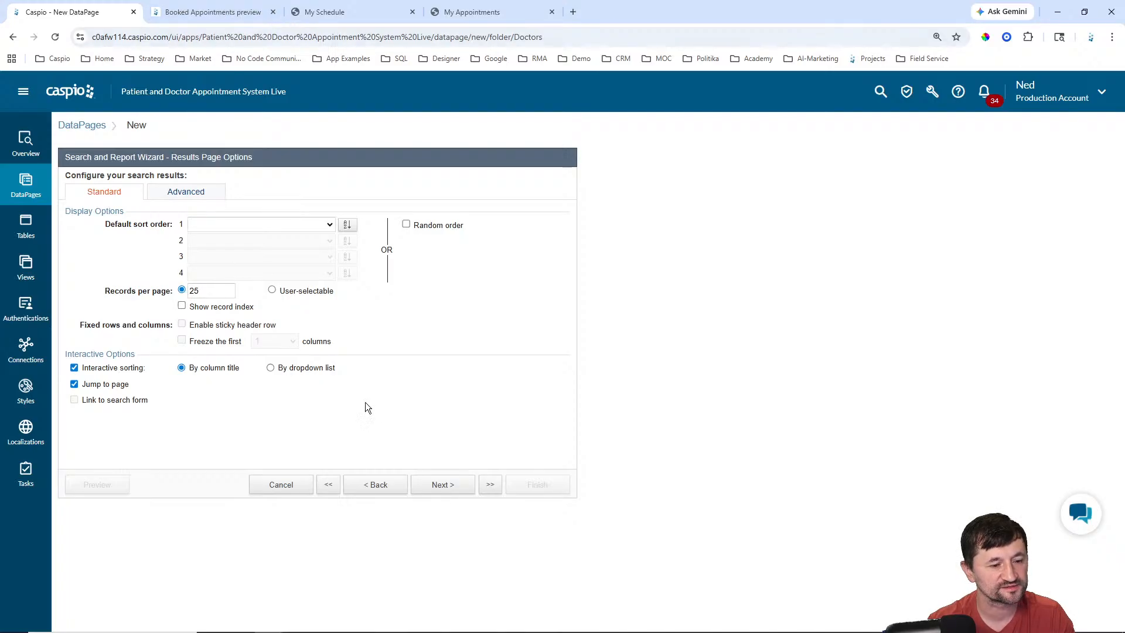
{"action": "left_click", "coordinate": [237, 17]}
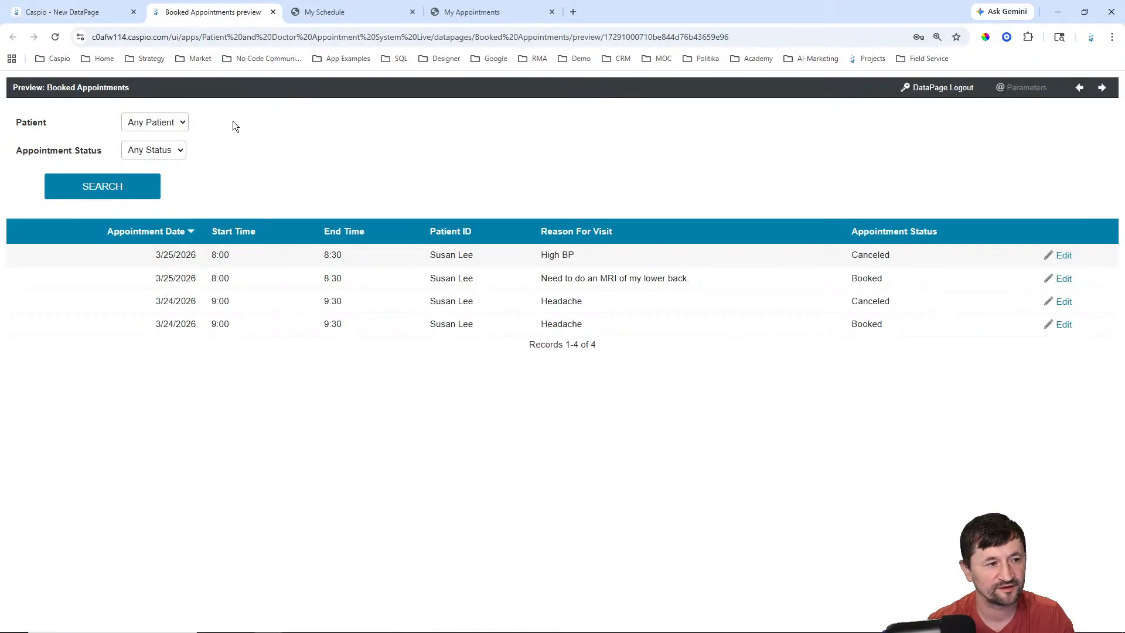
{"action": "left_click", "coordinate": [334, 20]}
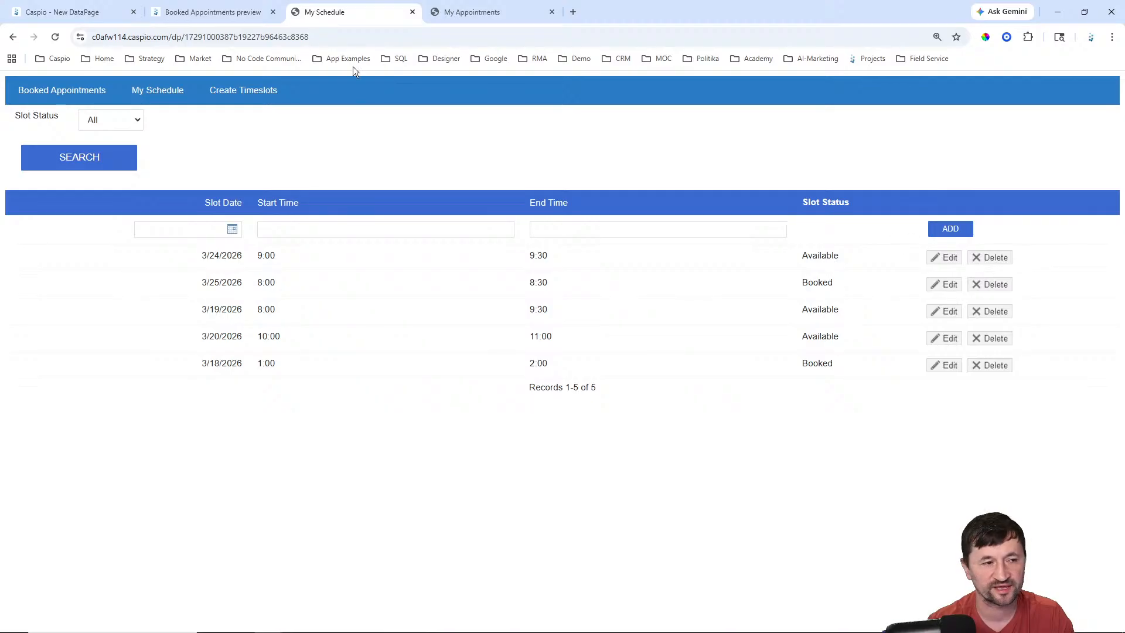
{"action": "left_click", "coordinate": [210, 17]}
{"action": "left_click", "coordinate": [89, 13]}
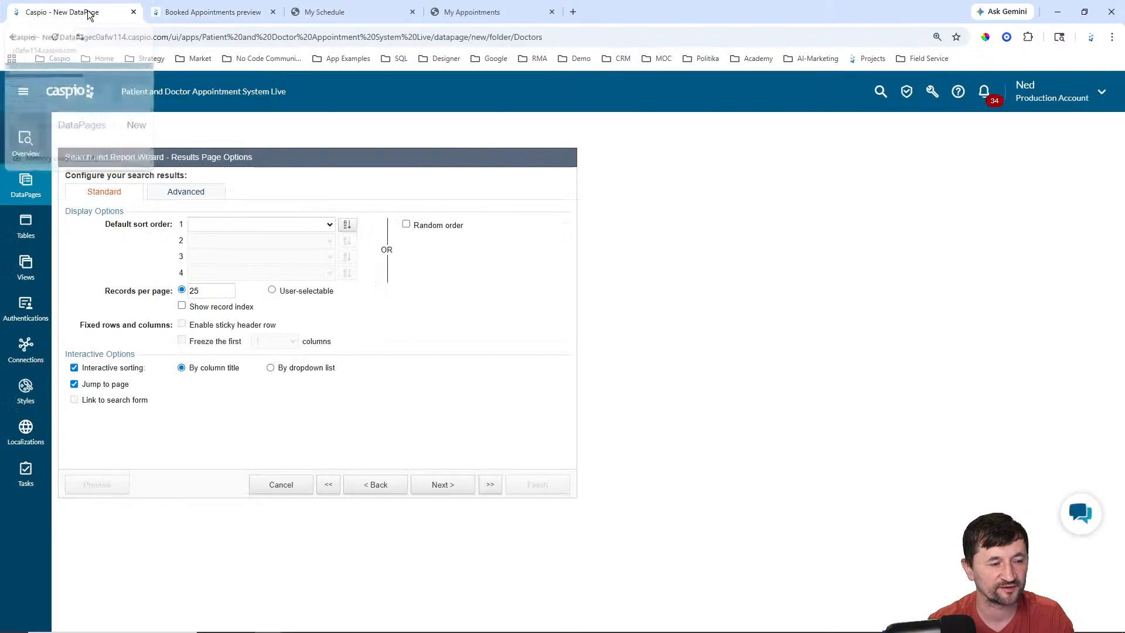
{"action": "left_click", "coordinate": [374, 487]}
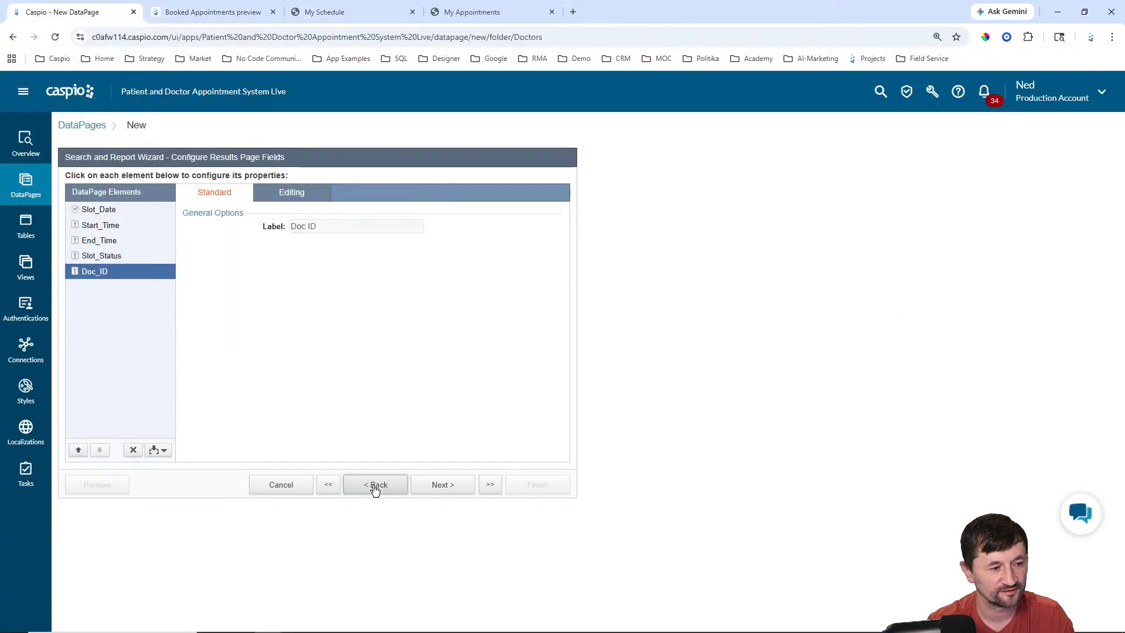
{"action": "left_click", "coordinate": [375, 487]}
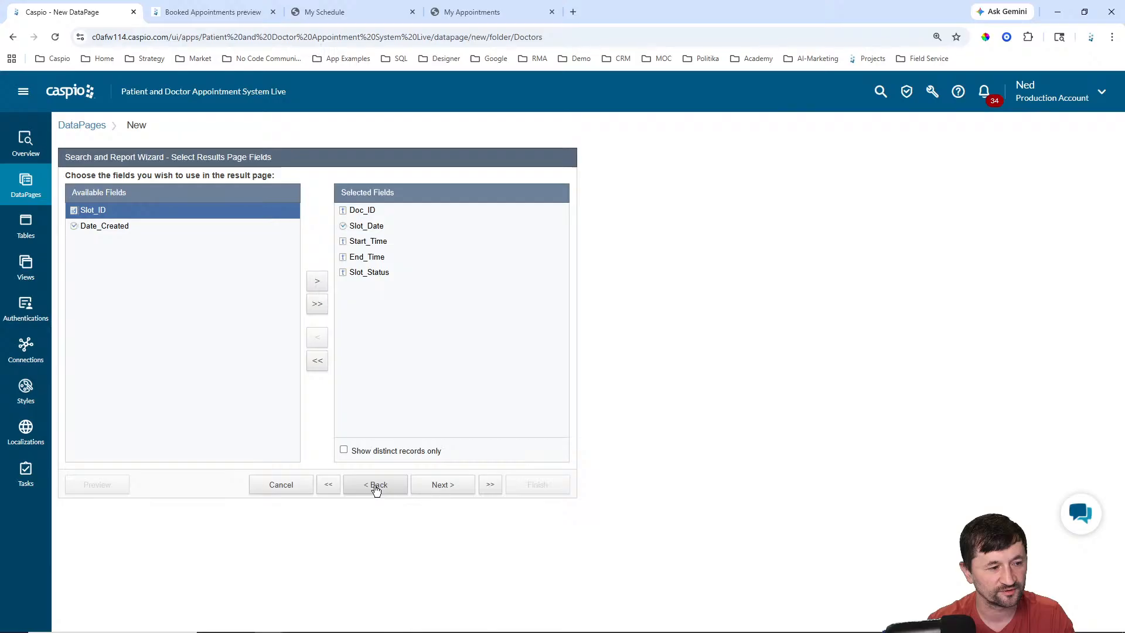
{"action": "left_click", "coordinate": [451, 486]}
{"action": "left_click", "coordinate": [446, 487]}
{"action": "left_click", "coordinate": [446, 486]}
{"action": "left_click", "coordinate": [392, 486]}
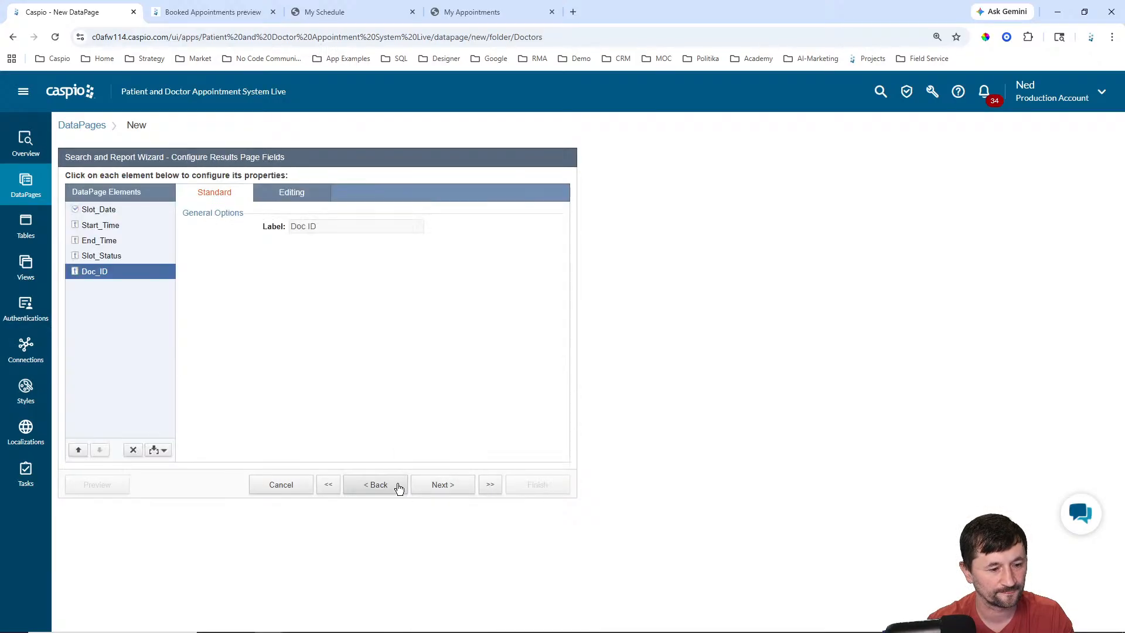
{"action": "left_click", "coordinate": [296, 193]}
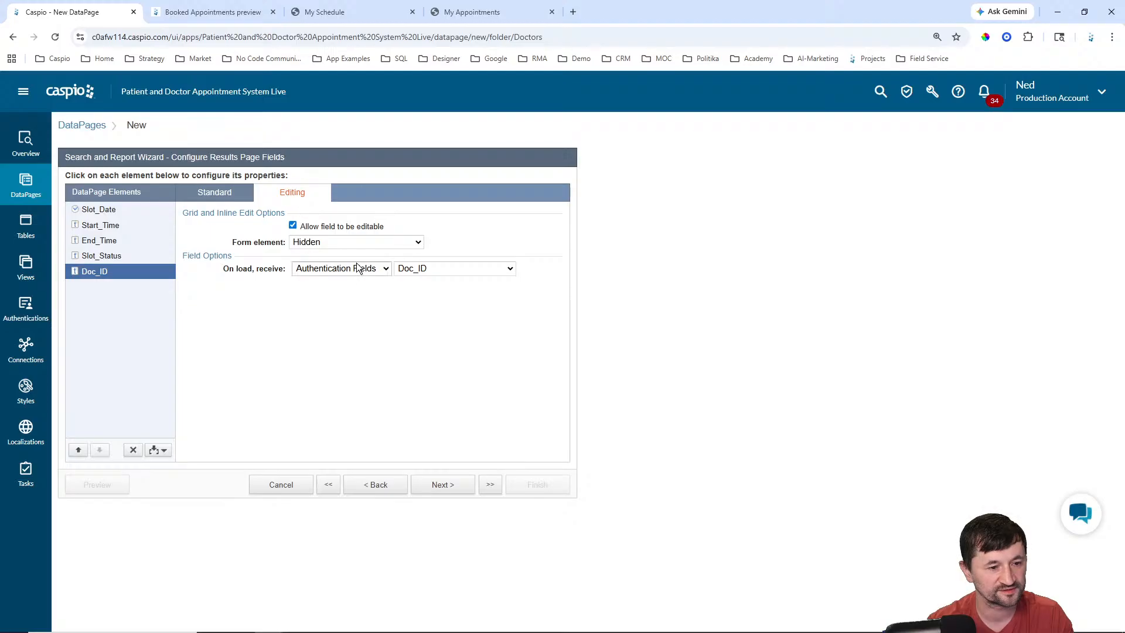
Step: Choose No Details Page, finish the My Schedule DataPage, and preview it
{"action": "left_click", "coordinate": [453, 491]}
{"action": "left_click", "coordinate": [455, 491]}
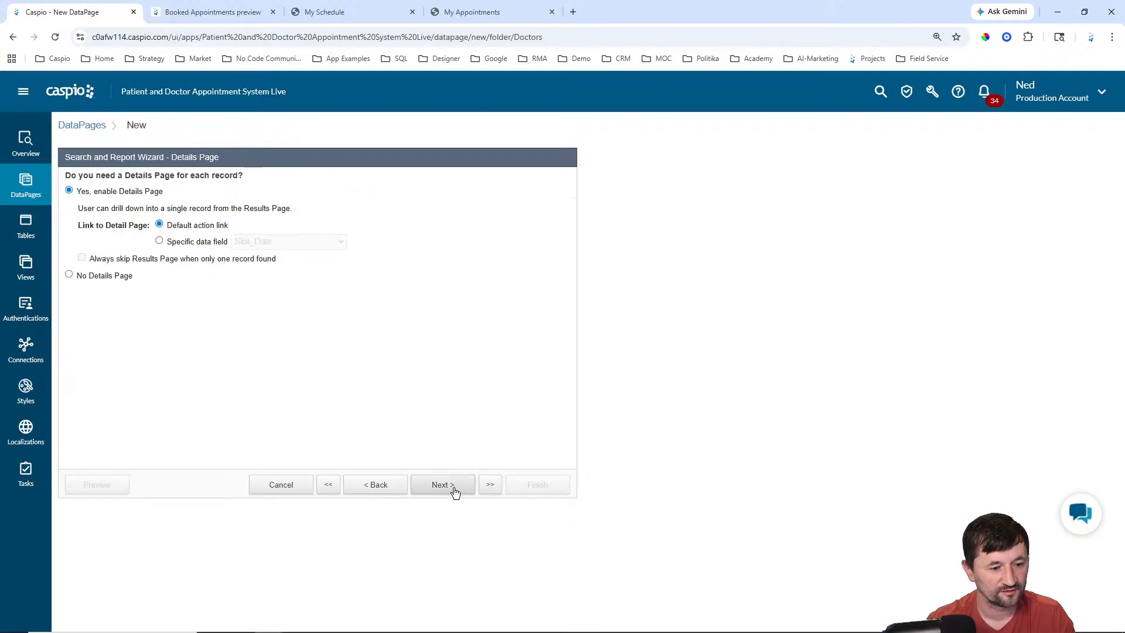
{"action": "left_click", "coordinate": [85, 276]}
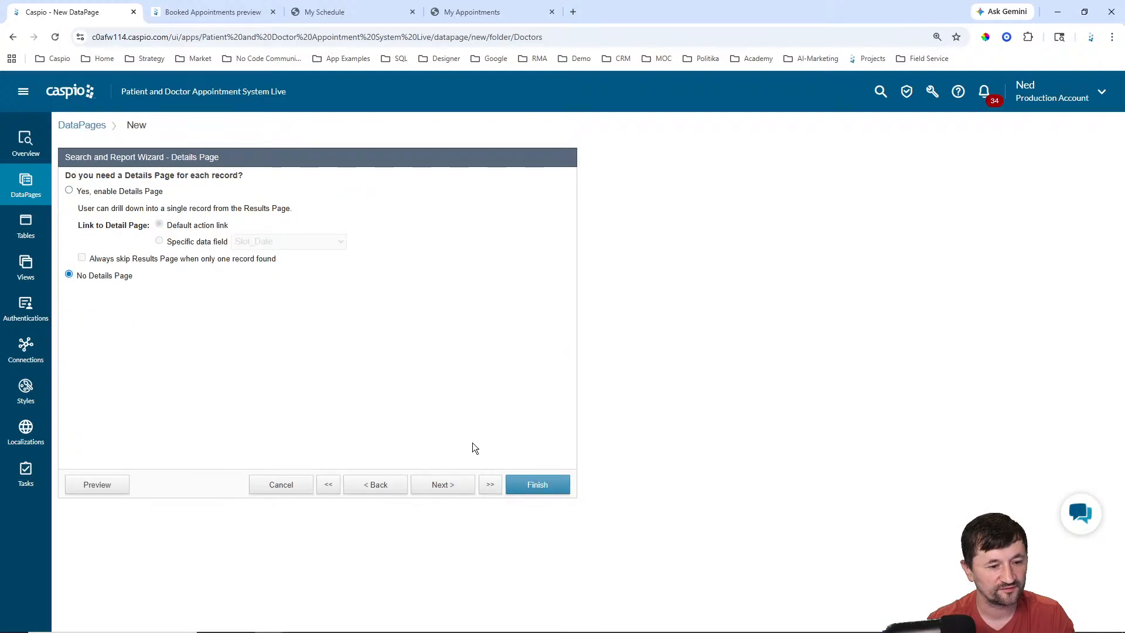
{"action": "left_click", "coordinate": [522, 488]}
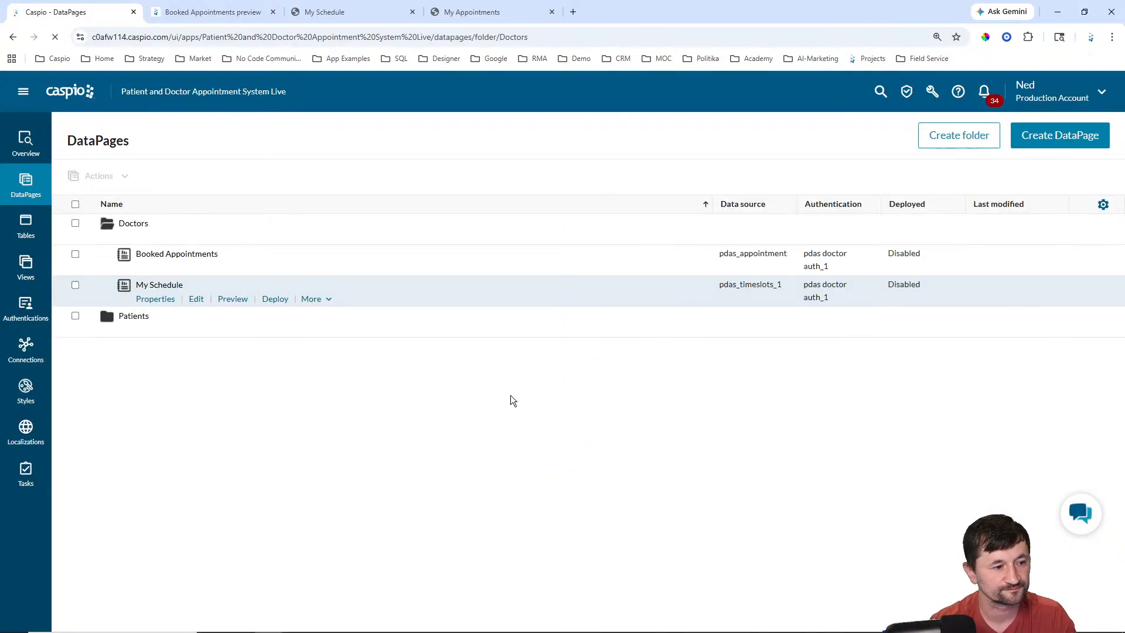
{"action": "left_click", "coordinate": [233, 299]}
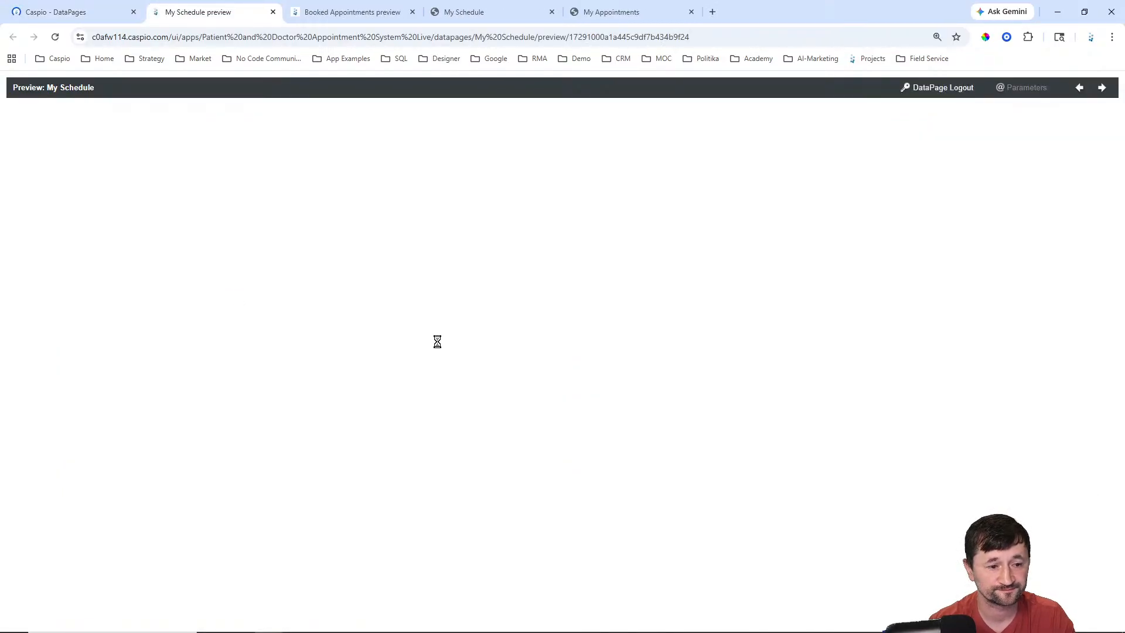
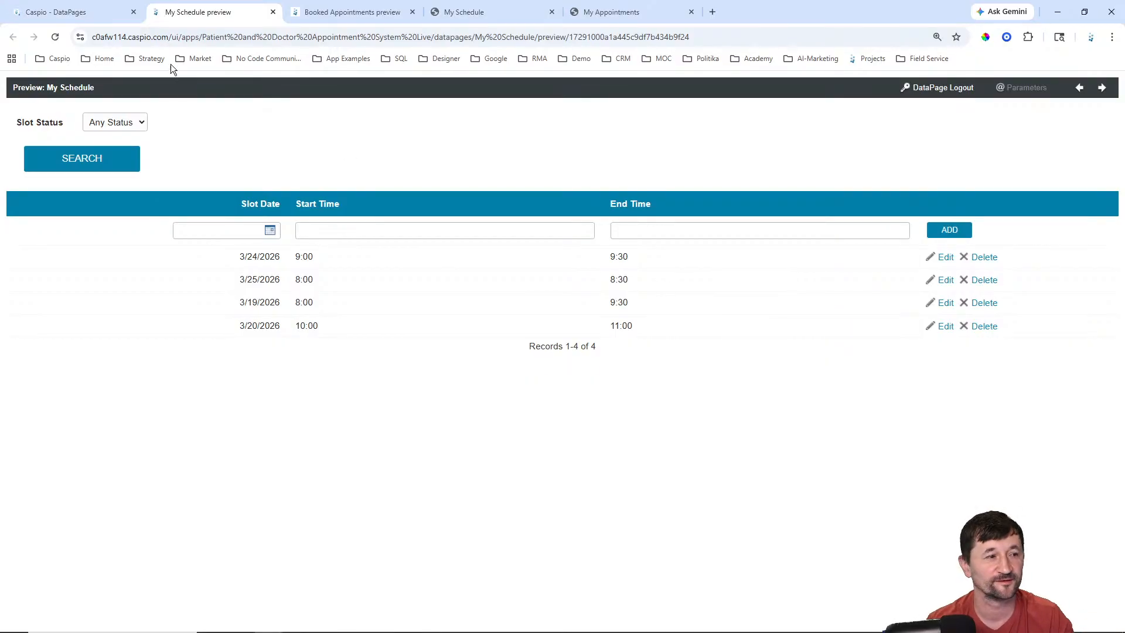
Step: Switch back to the 'Caspio - DataPages' tab for the Doctors folder
{"action": "left_click", "coordinate": [66, 13]}
Step: Open My Schedule for editing and advance to its results page field configuration
{"action": "left_click", "coordinate": [198, 304]}
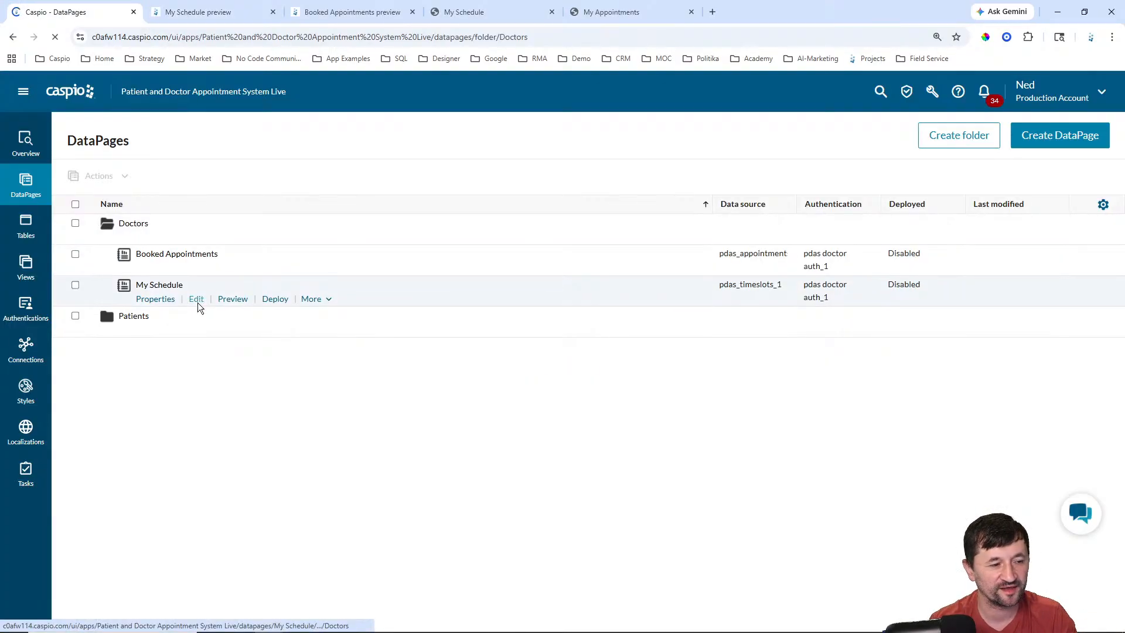
{"action": "left_click", "coordinate": [441, 487]}
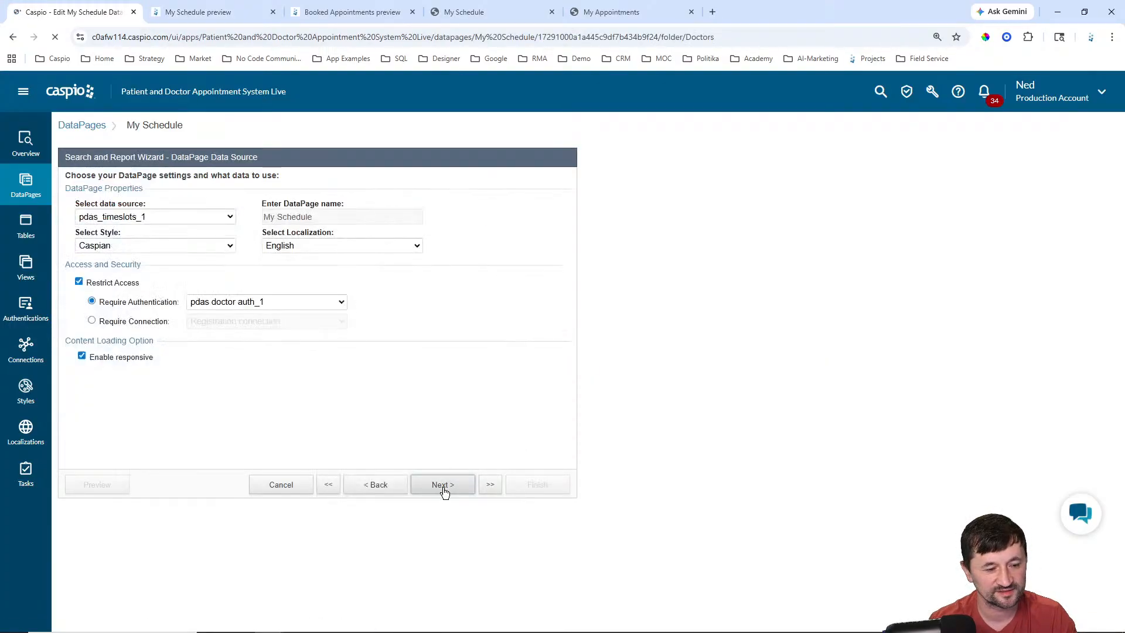
{"action": "left_click", "coordinate": [442, 486]}
{"action": "left_click", "coordinate": [442, 486]}
{"action": "left_click", "coordinate": [442, 488]}
{"action": "left_click", "coordinate": [443, 488]}
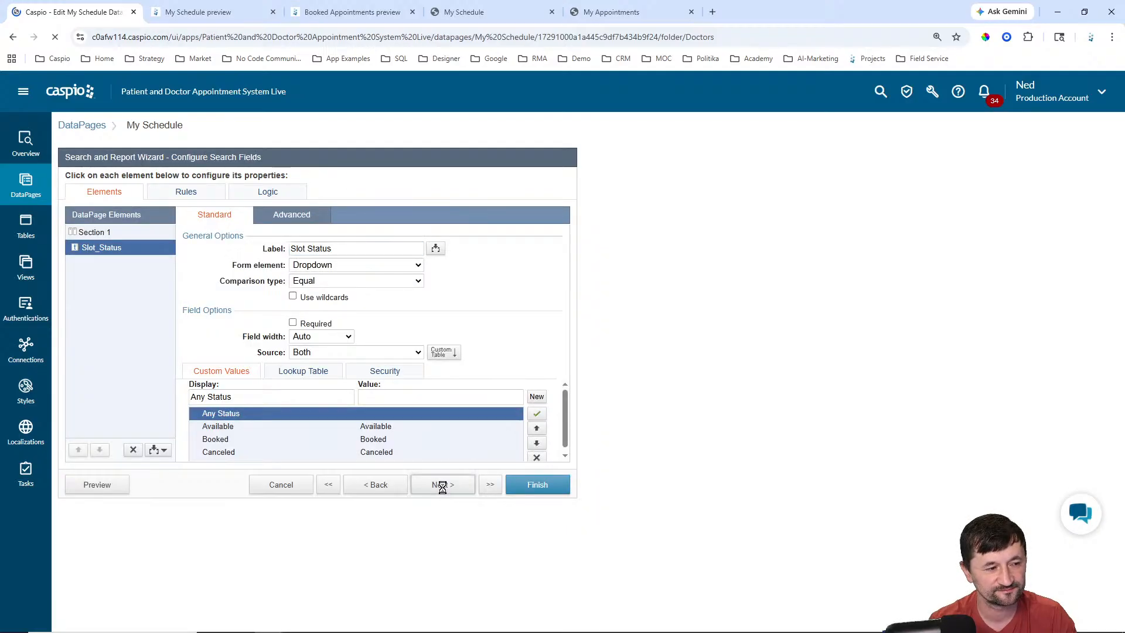
{"action": "left_click", "coordinate": [444, 488]}
{"action": "left_click", "coordinate": [444, 489]}
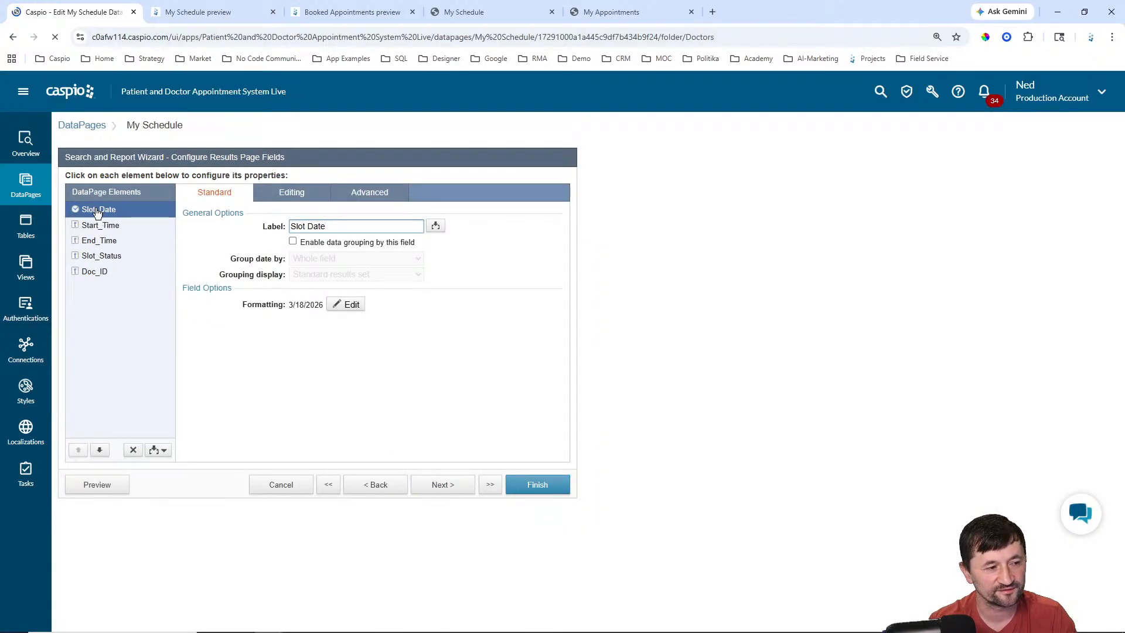
Step: Review the inline editing options for Slot_Date and Slot_Status, whose default value is Available
{"action": "left_click", "coordinate": [289, 194]}
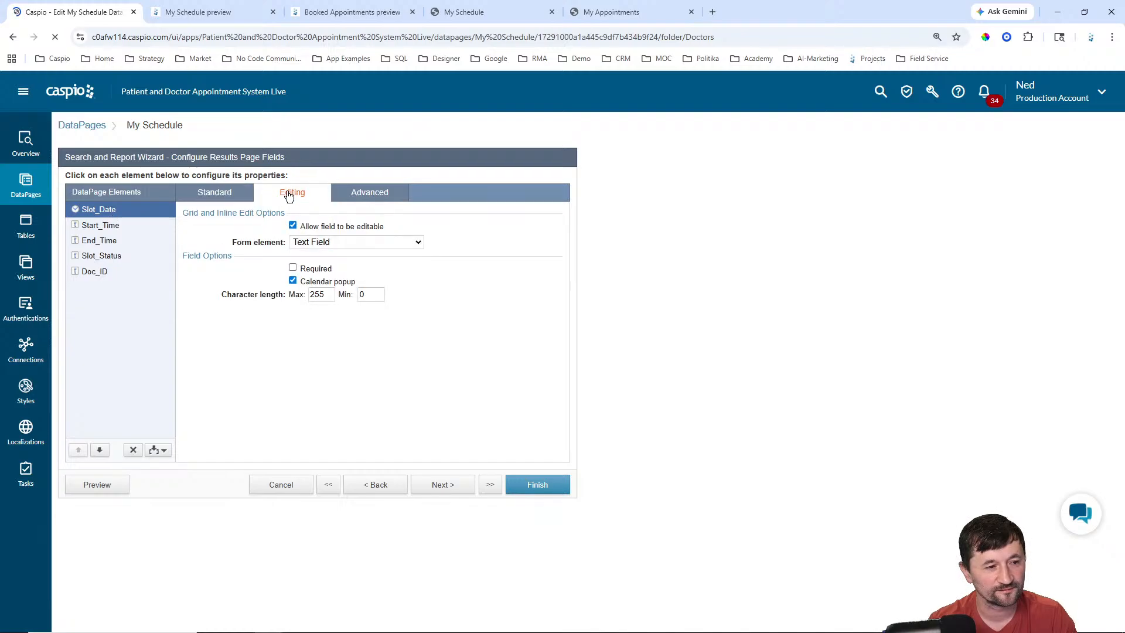
{"action": "left_click", "coordinate": [219, 197]}
{"action": "left_click", "coordinate": [113, 261]}
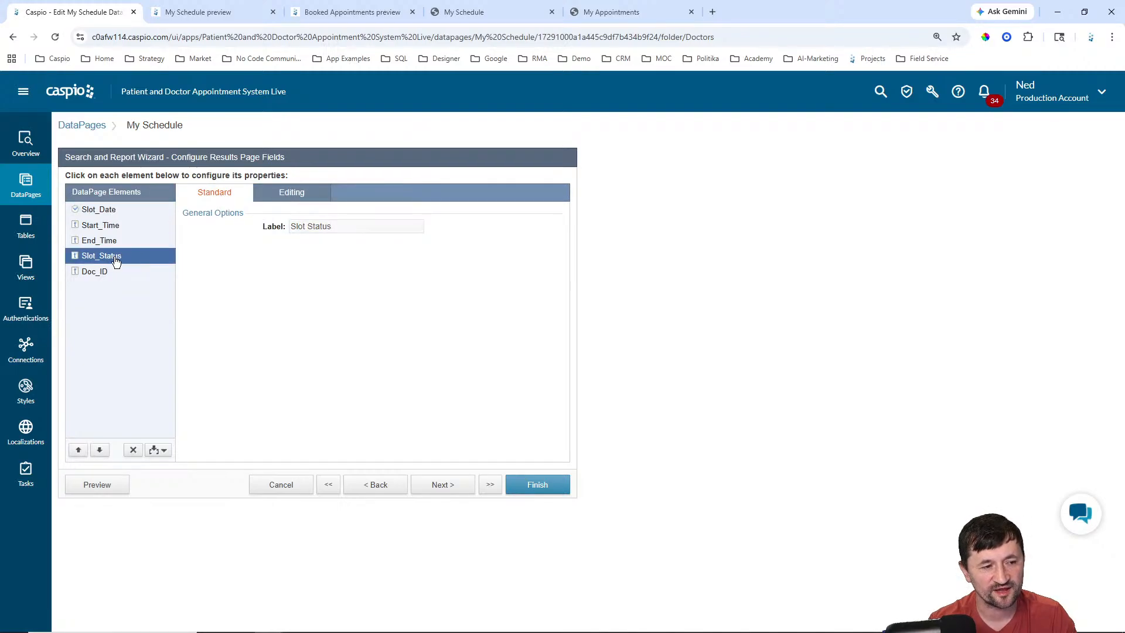
{"action": "left_click", "coordinate": [291, 192]}
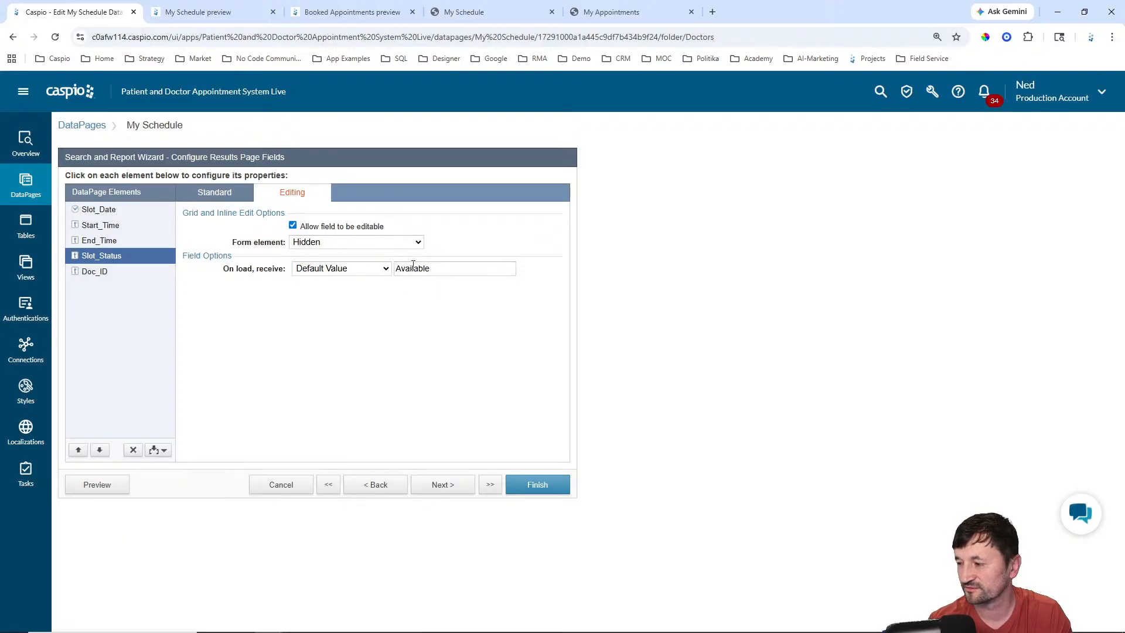
{"action": "left_click", "coordinate": [431, 269]}
{"action": "left_click", "coordinate": [409, 306]}
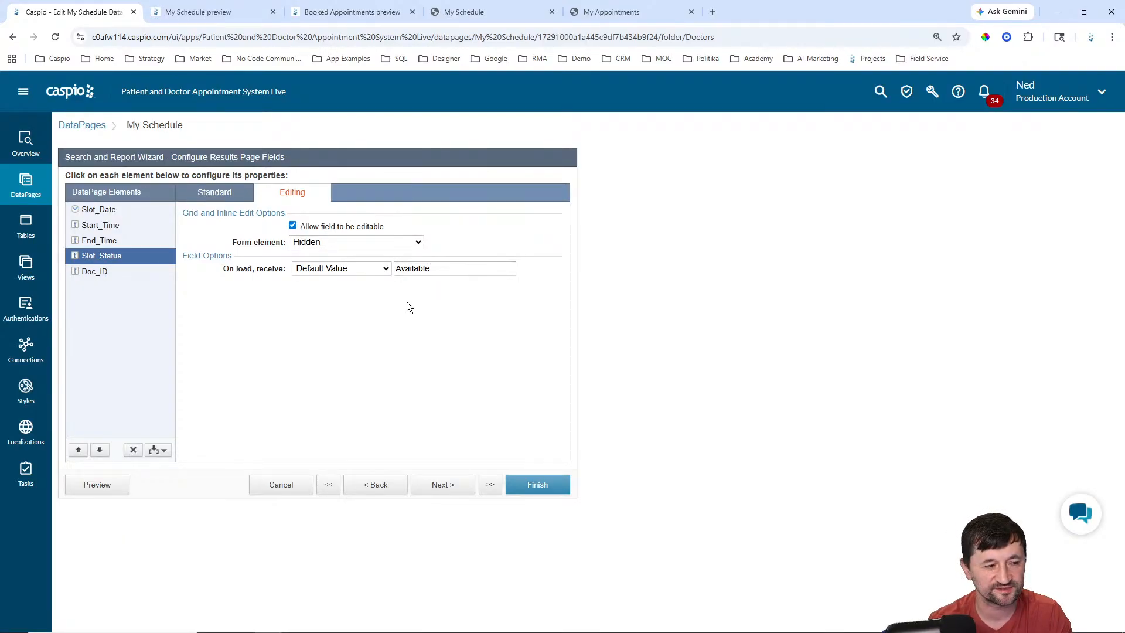
{"action": "left_click", "coordinate": [163, 450]}
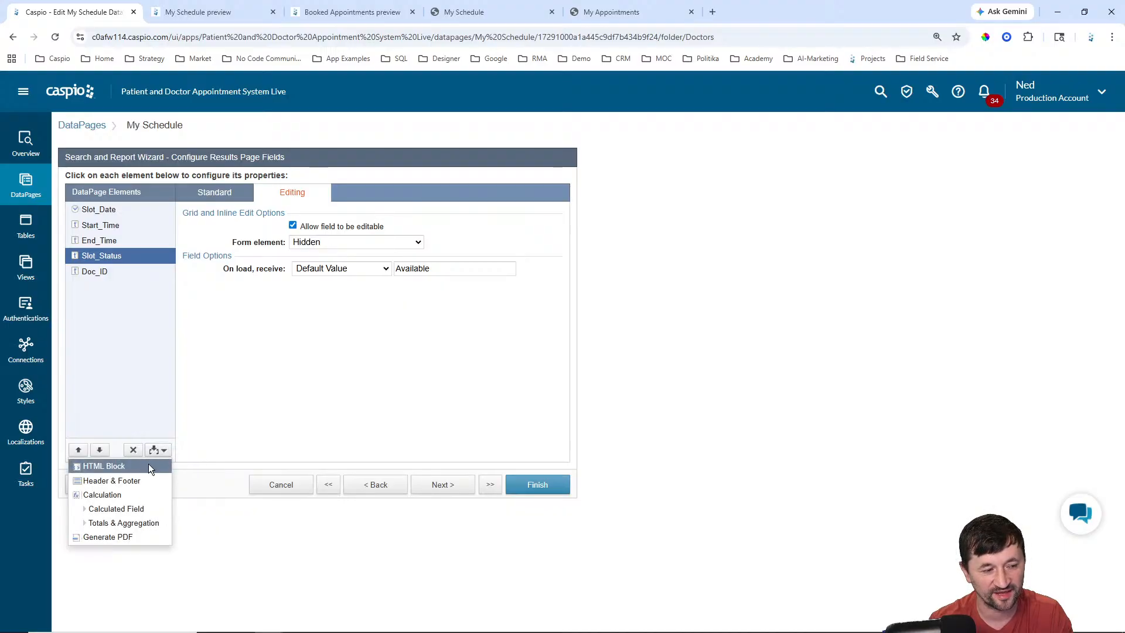
{"action": "left_click", "coordinate": [149, 463]}
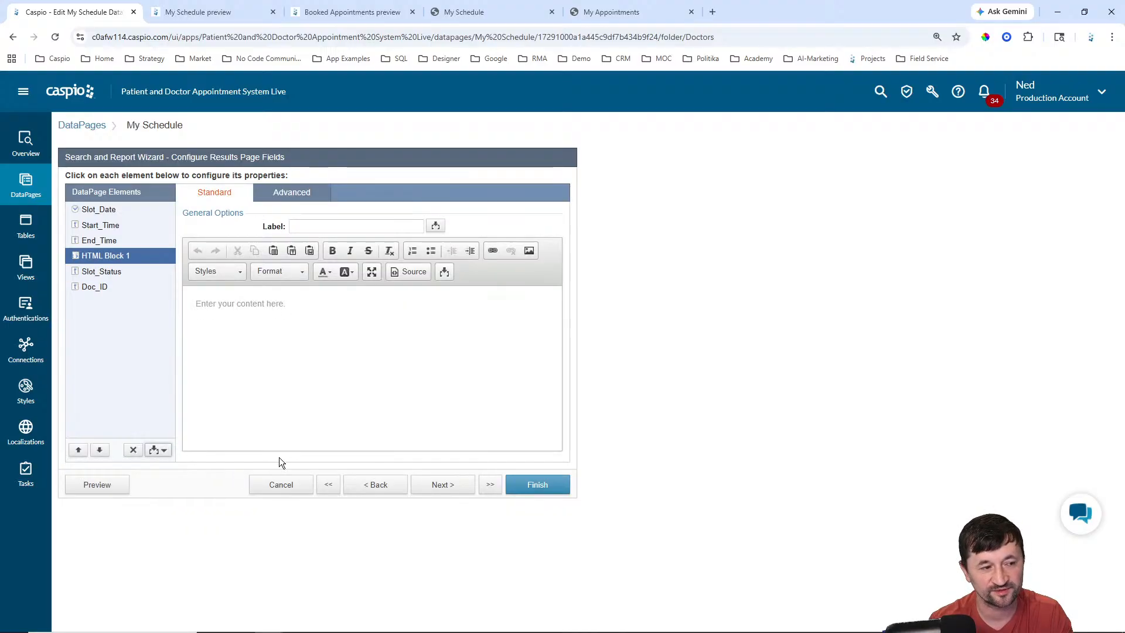
{"action": "left_click", "coordinate": [100, 450]}
{"action": "left_click", "coordinate": [330, 227]}
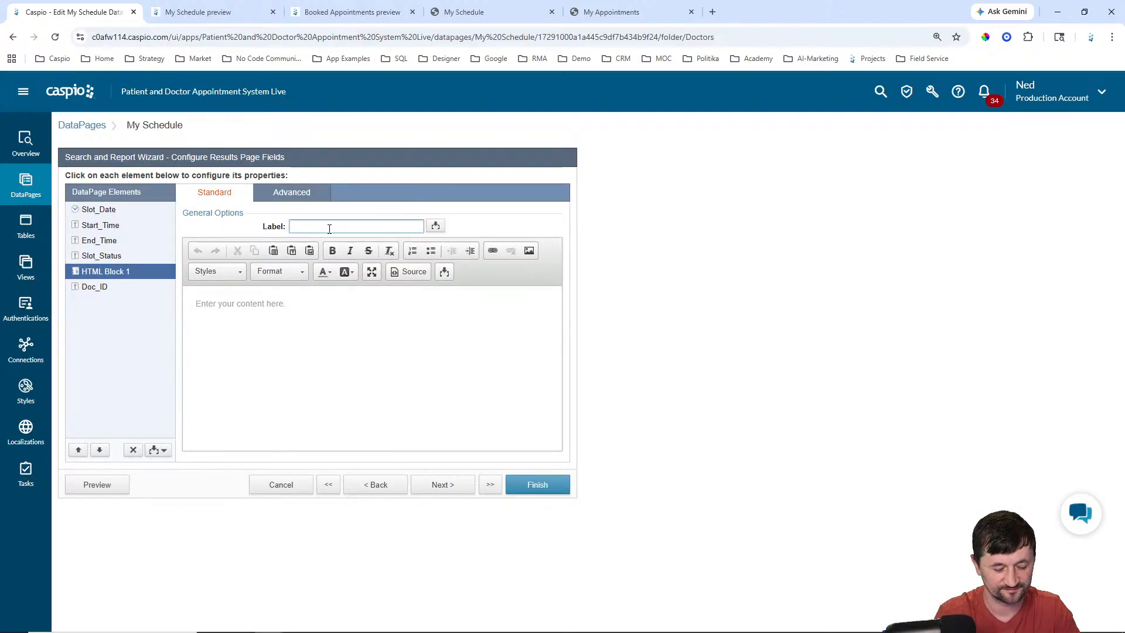
{"action": "type", "text": "Slot Status"}
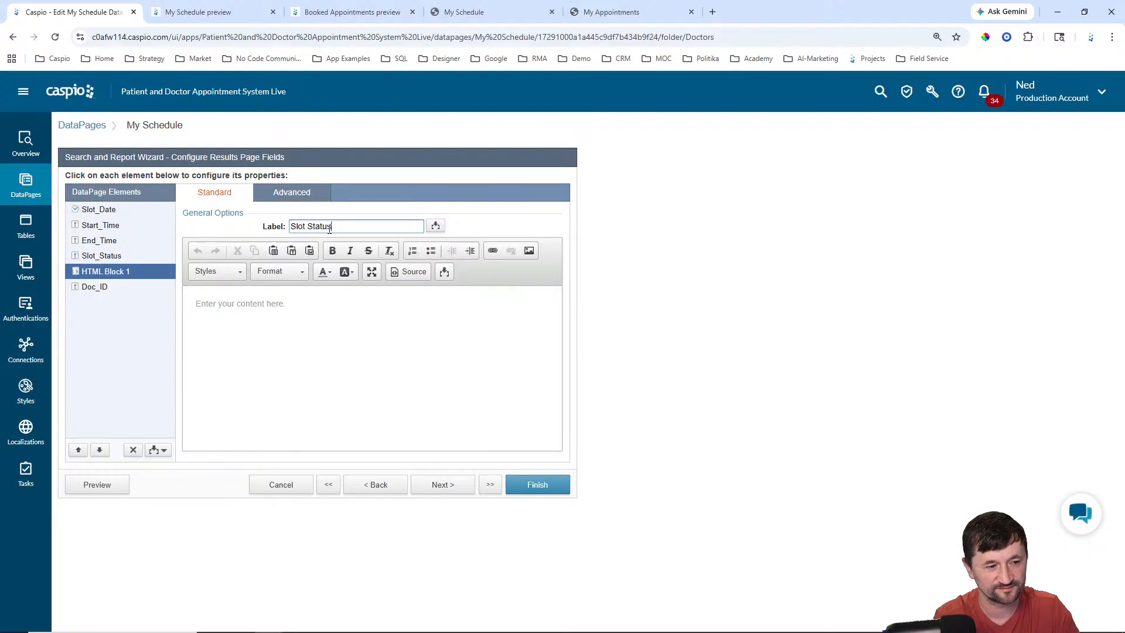
{"action": "left_click", "coordinate": [406, 334]}
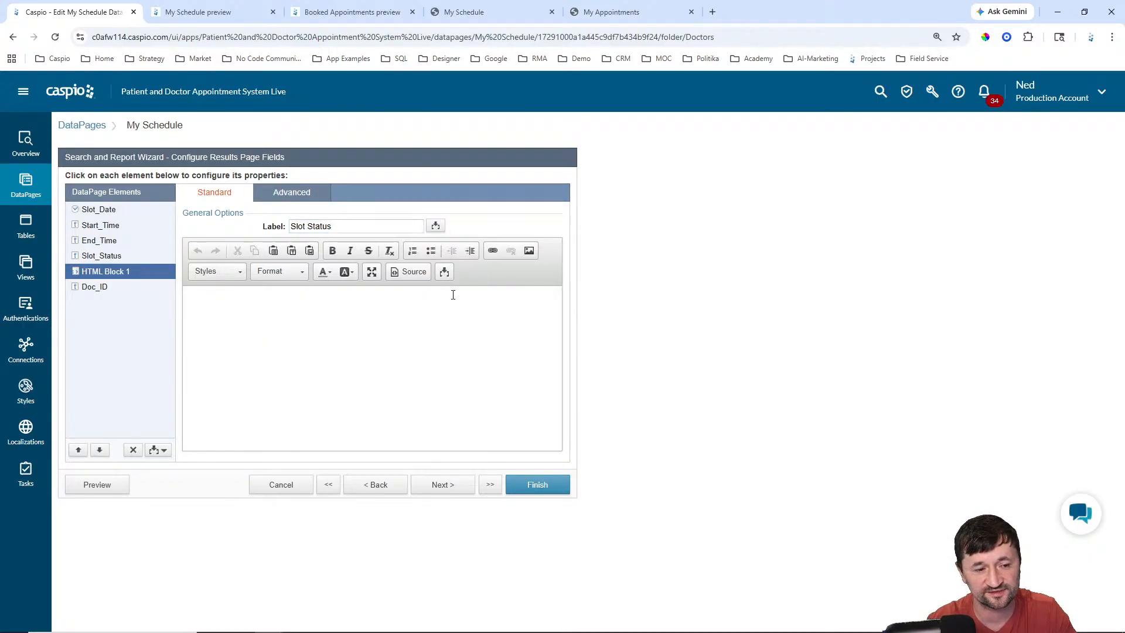
{"action": "left_click", "coordinate": [444, 271]}
{"action": "left_click", "coordinate": [443, 293]}
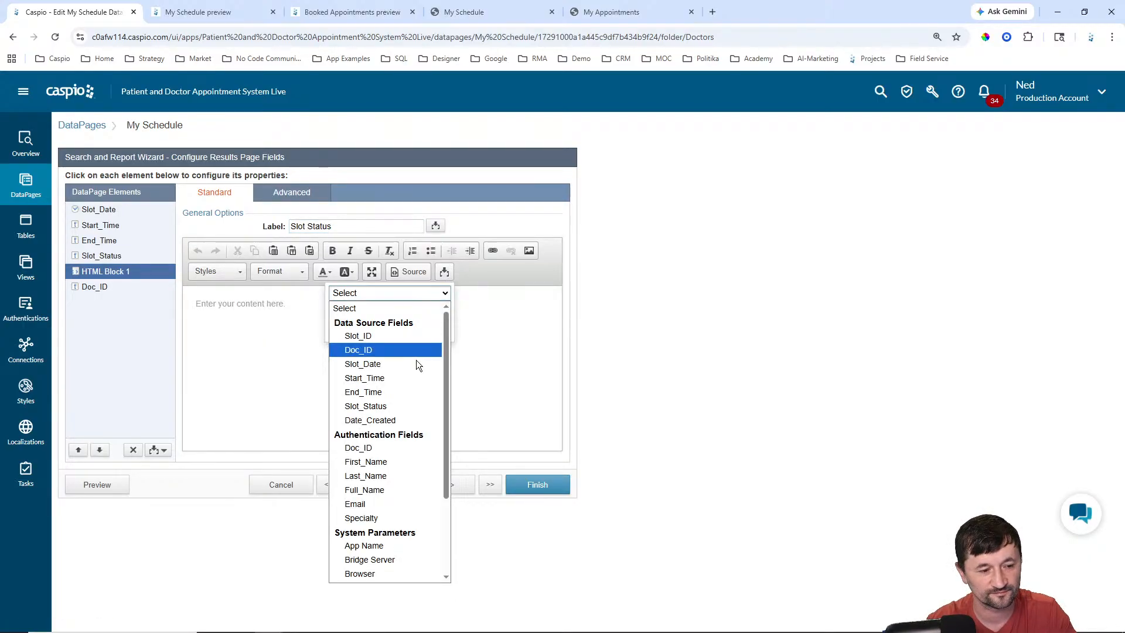
{"action": "left_click", "coordinate": [378, 408]}
{"action": "left_click", "coordinate": [389, 331]}
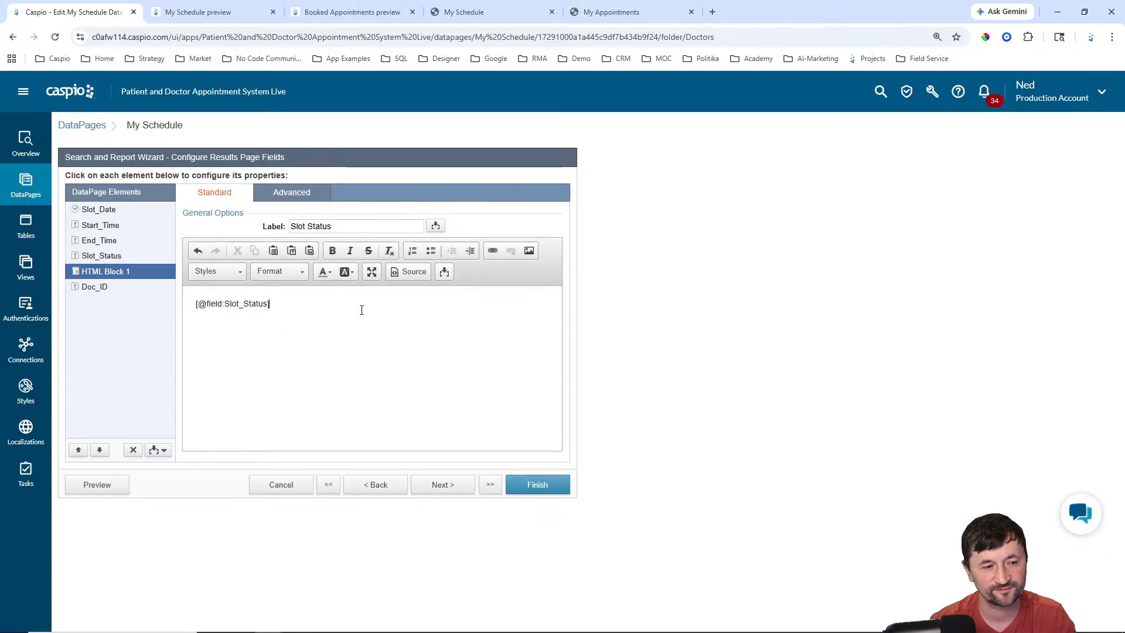
{"action": "left_click", "coordinate": [538, 486]}
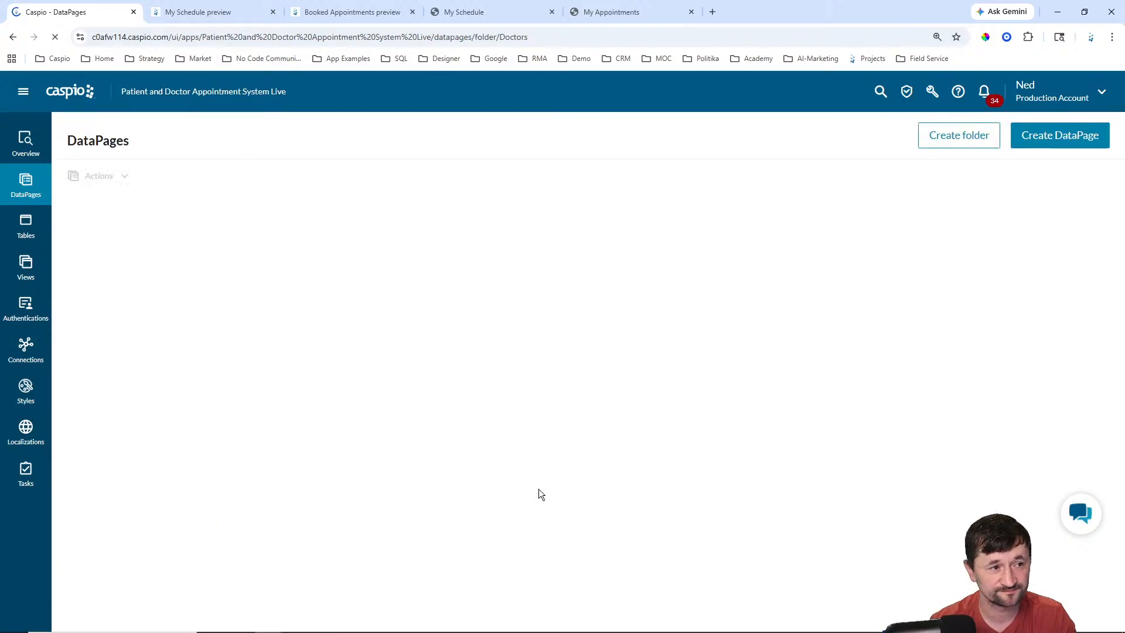
{"action": "left_click", "coordinate": [233, 300]}
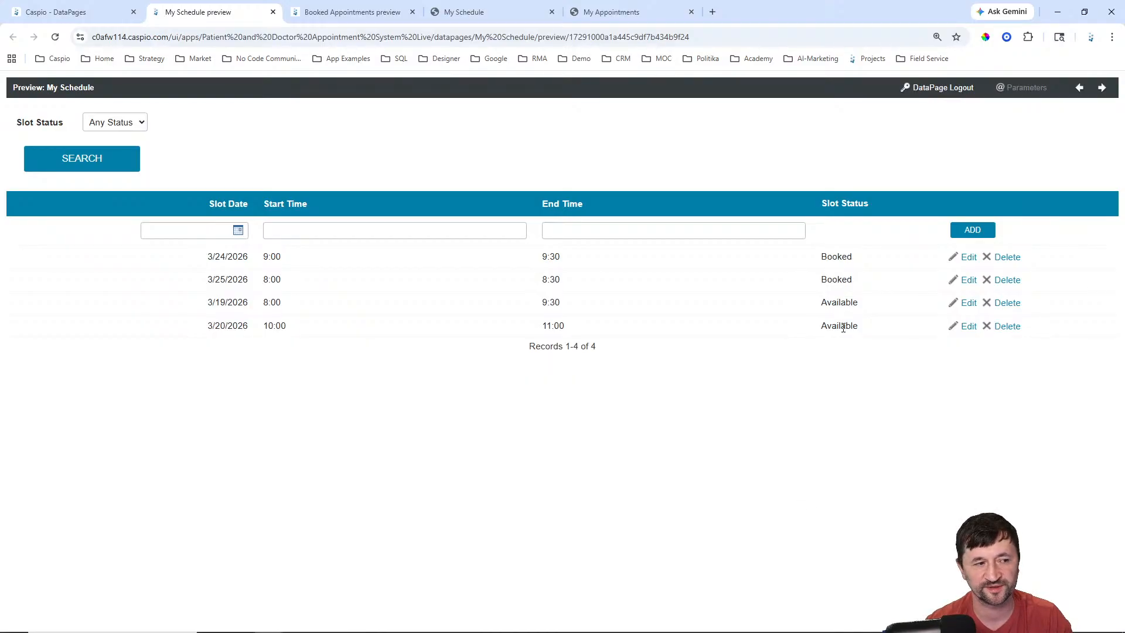
{"action": "left_click", "coordinate": [130, 123]}
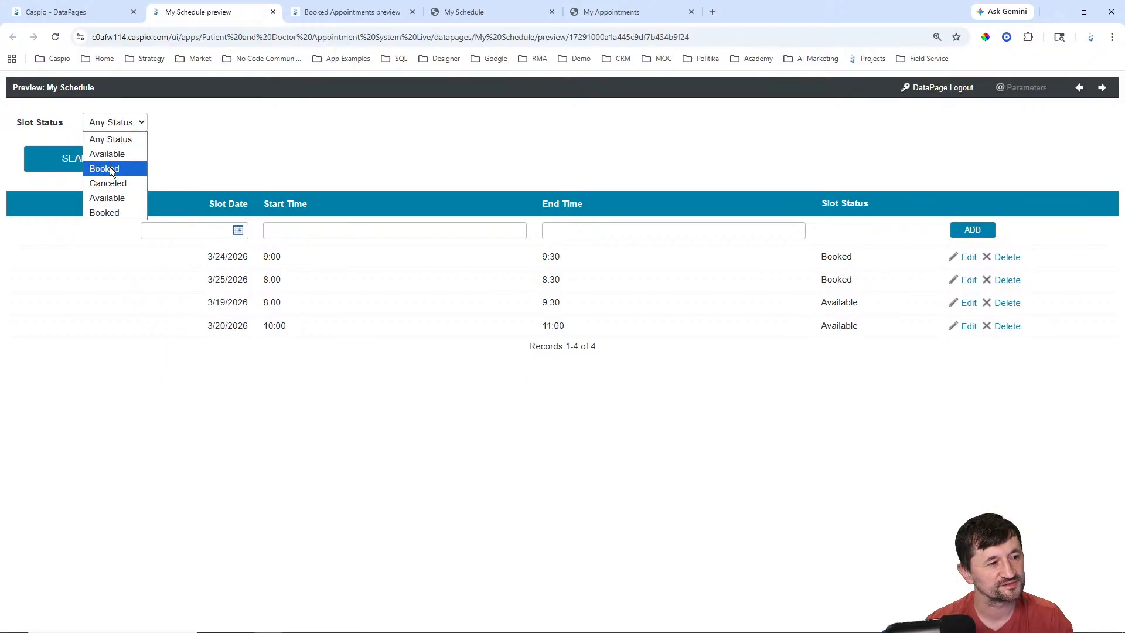
{"action": "left_click", "coordinate": [212, 165]}
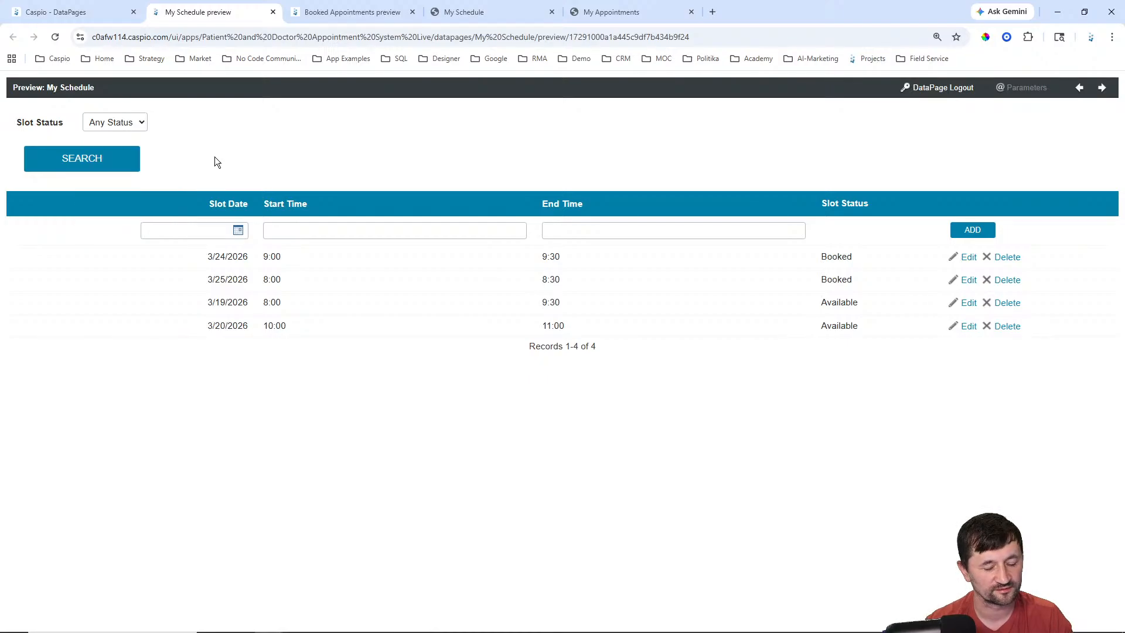
Step: Reopen My Schedule from the DataPages list and advance to its search field configuration
{"action": "left_click", "coordinate": [88, 14]}
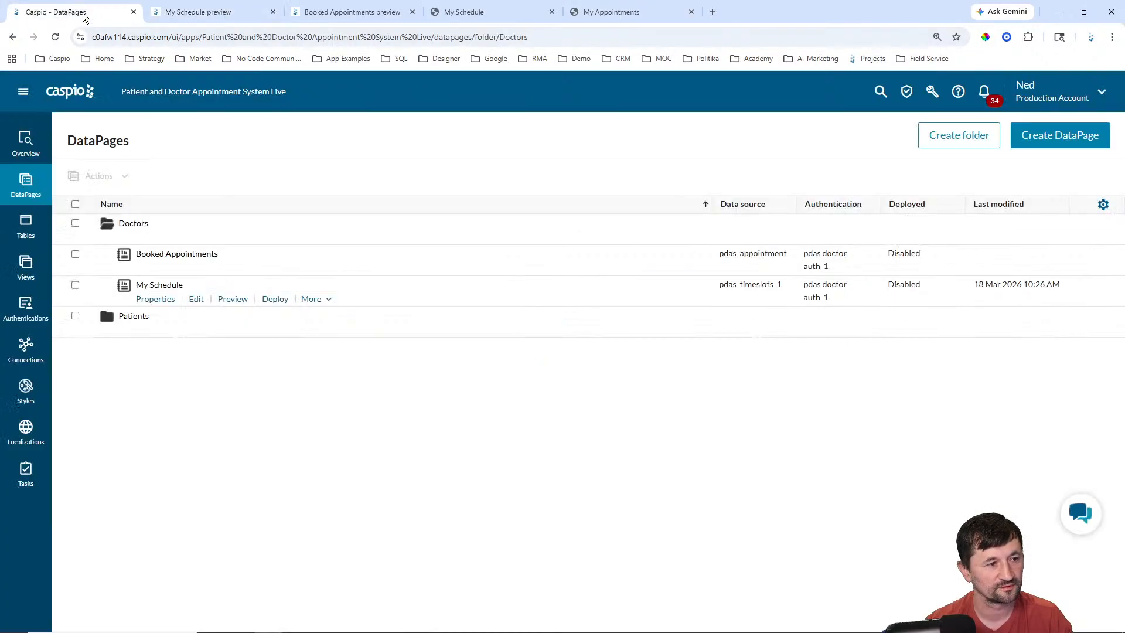
{"action": "left_click", "coordinate": [198, 298]}
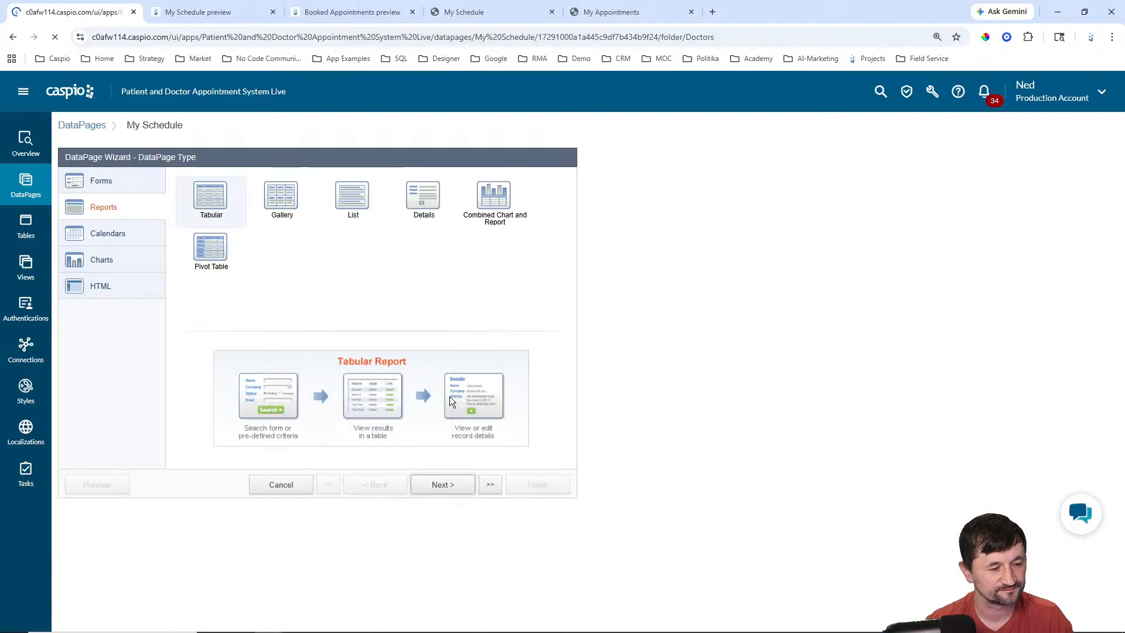
{"action": "left_click", "coordinate": [429, 478]}
{"action": "left_click", "coordinate": [438, 485]}
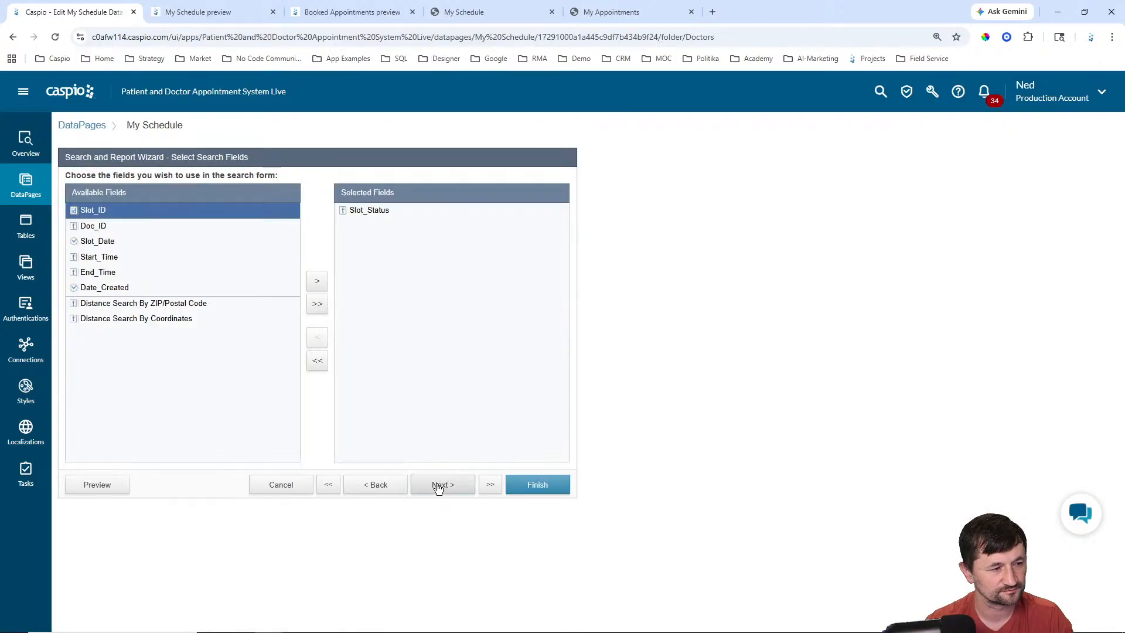
{"action": "left_click", "coordinate": [438, 486]}
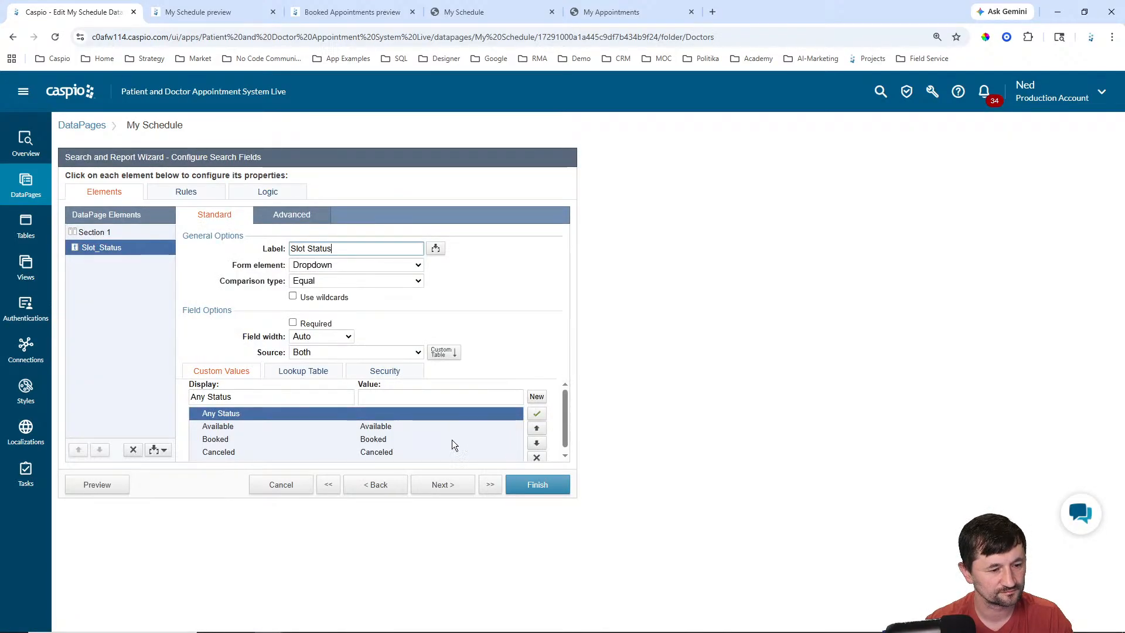
{"action": "scroll", "coordinate": [452, 439], "scroll_direction": "down", "scroll_amount": 1}
Step: Review the Slot Status custom values Available, Booked, Canceled and Any Status with an empty value
{"action": "left_click", "coordinate": [238, 418]}
{"action": "left_click", "coordinate": [230, 435]}
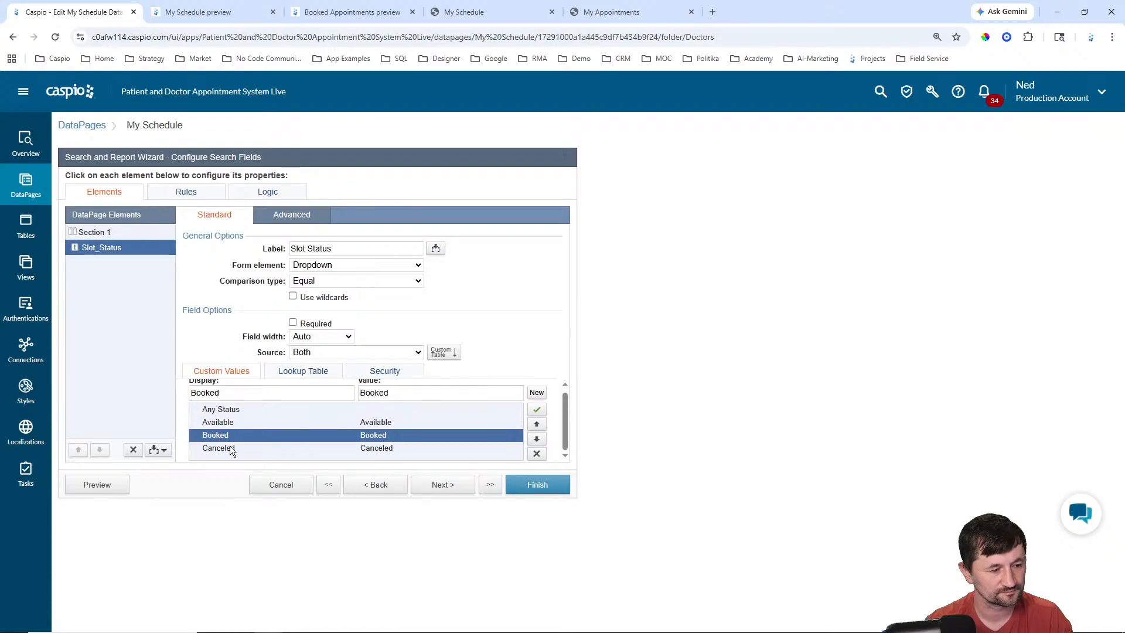
{"action": "left_click", "coordinate": [228, 446]}
{"action": "left_click", "coordinate": [225, 422]}
{"action": "left_click", "coordinate": [227, 409]}
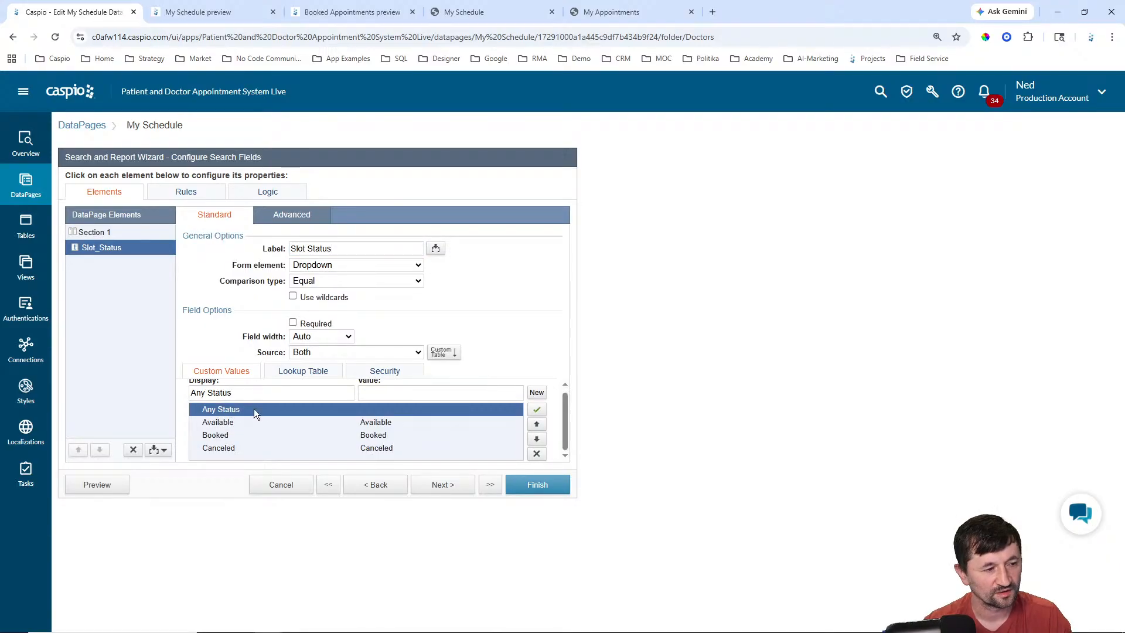
{"action": "left_click", "coordinate": [361, 393]}
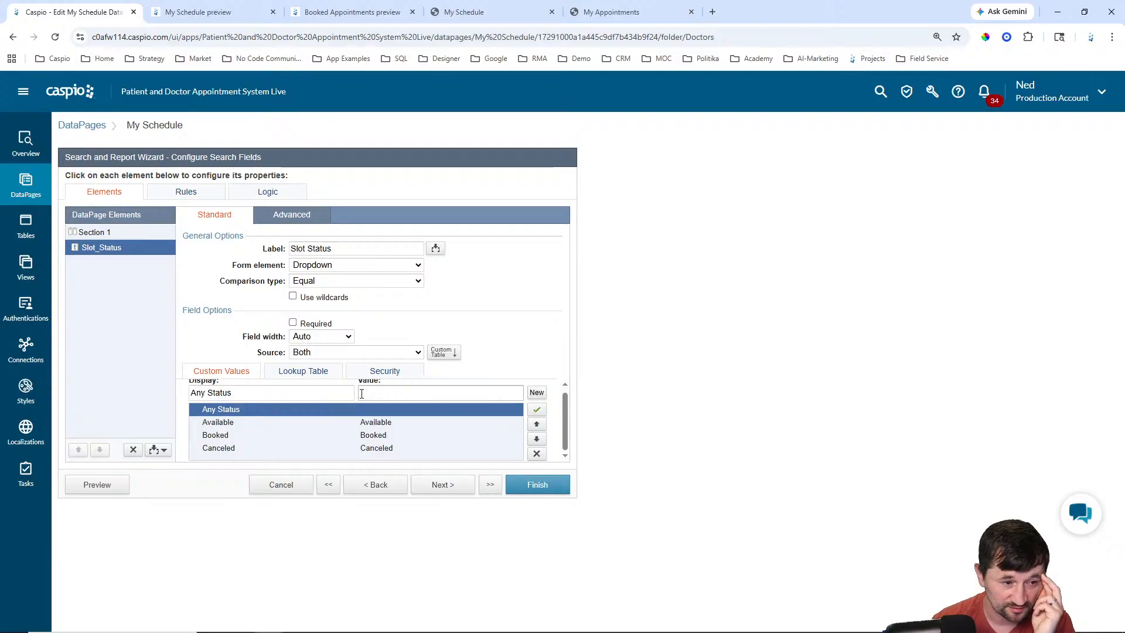
Step: Set the Slot Status filter to use custom values only, then save the DataPage
{"action": "left_click", "coordinate": [344, 354]}
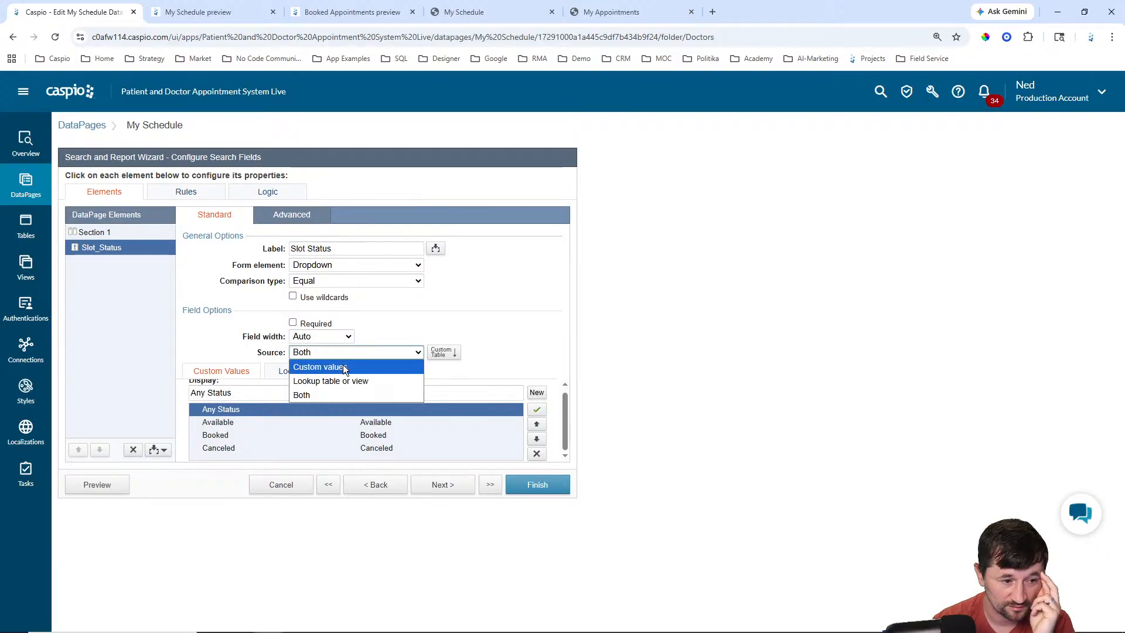
{"action": "left_click", "coordinate": [294, 393]}
{"action": "left_click", "coordinate": [302, 372]}
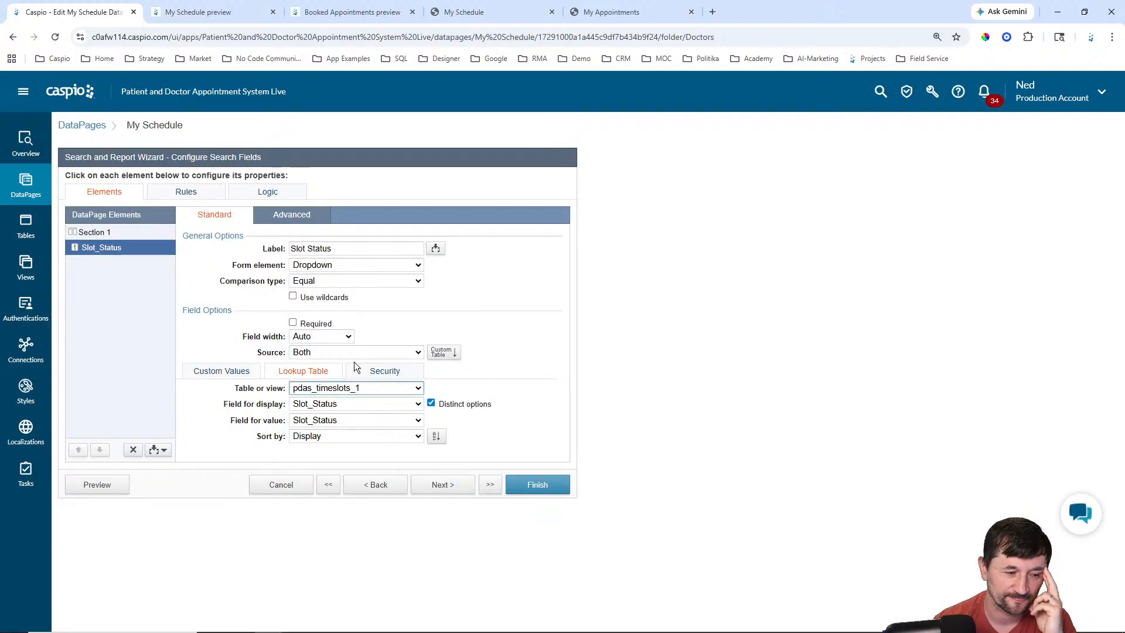
{"action": "left_click", "coordinate": [244, 373]}
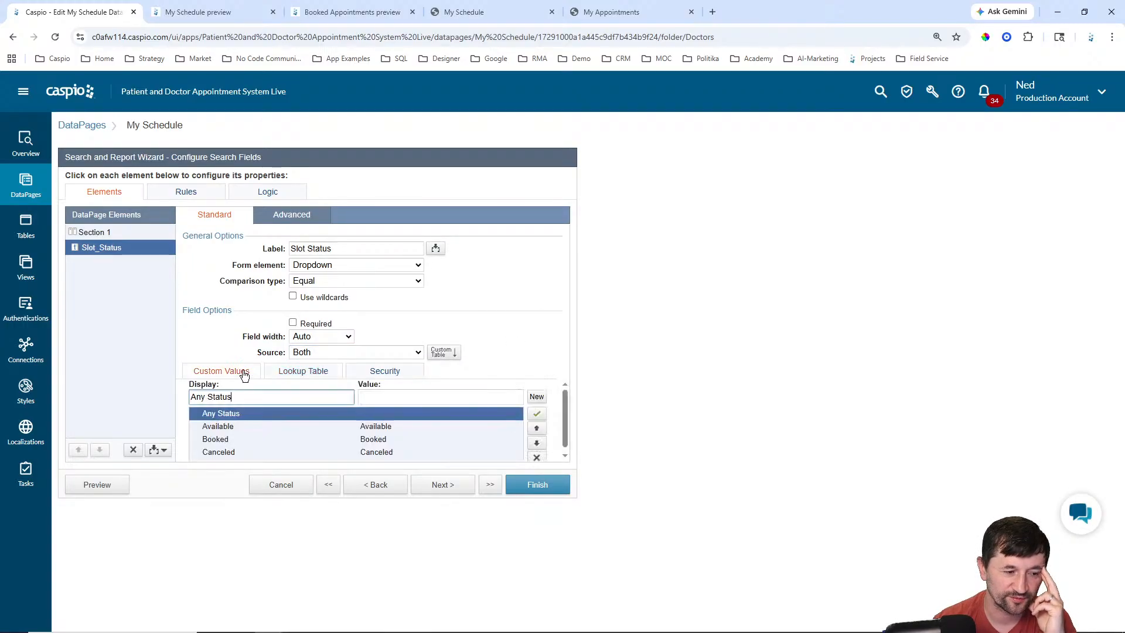
{"action": "left_click", "coordinate": [322, 353]}
{"action": "left_click", "coordinate": [319, 365]}
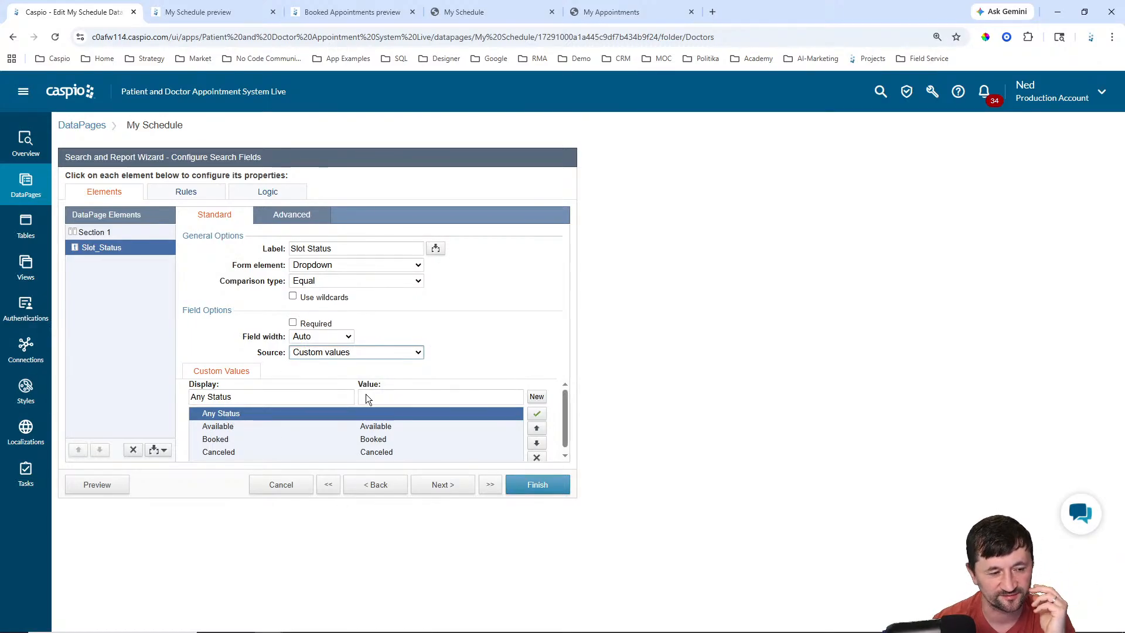
{"action": "left_click", "coordinate": [315, 352]}
{"action": "left_click", "coordinate": [315, 352]}
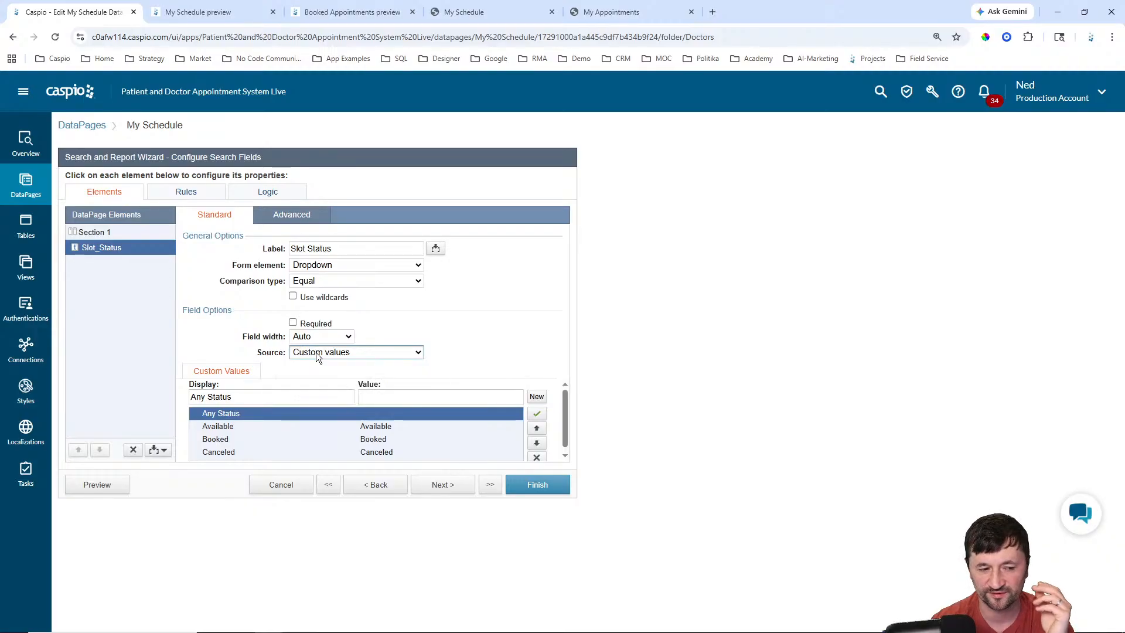
{"action": "left_click", "coordinate": [518, 488]}
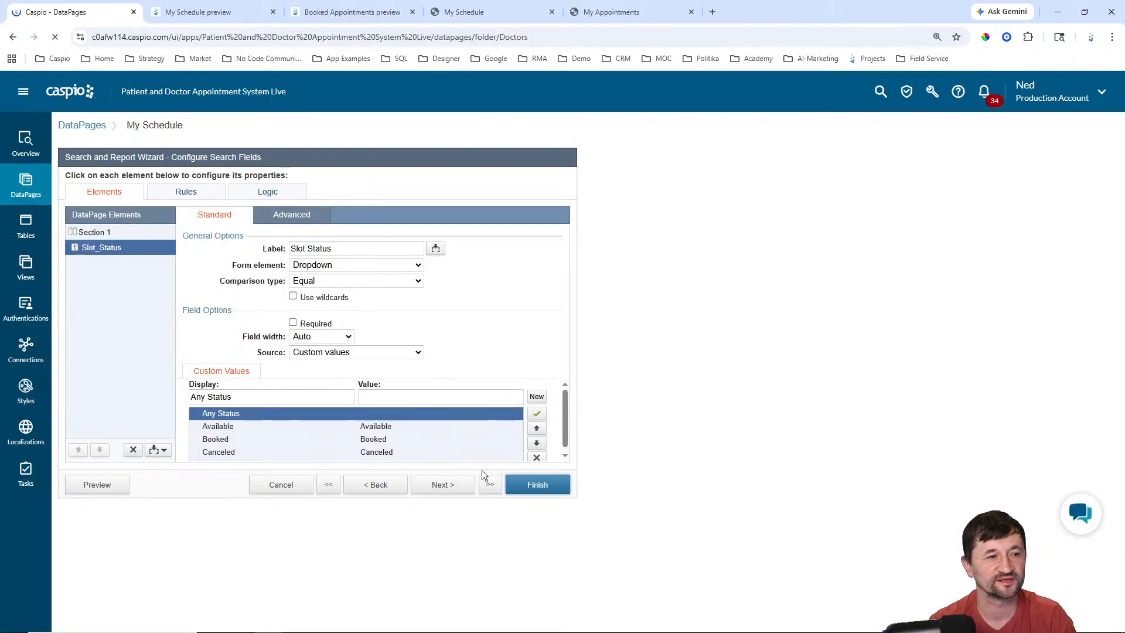
Step: Preview My Schedule, search for Booked slots, then reset the filter to Any Status
{"action": "left_click", "coordinate": [240, 301]}
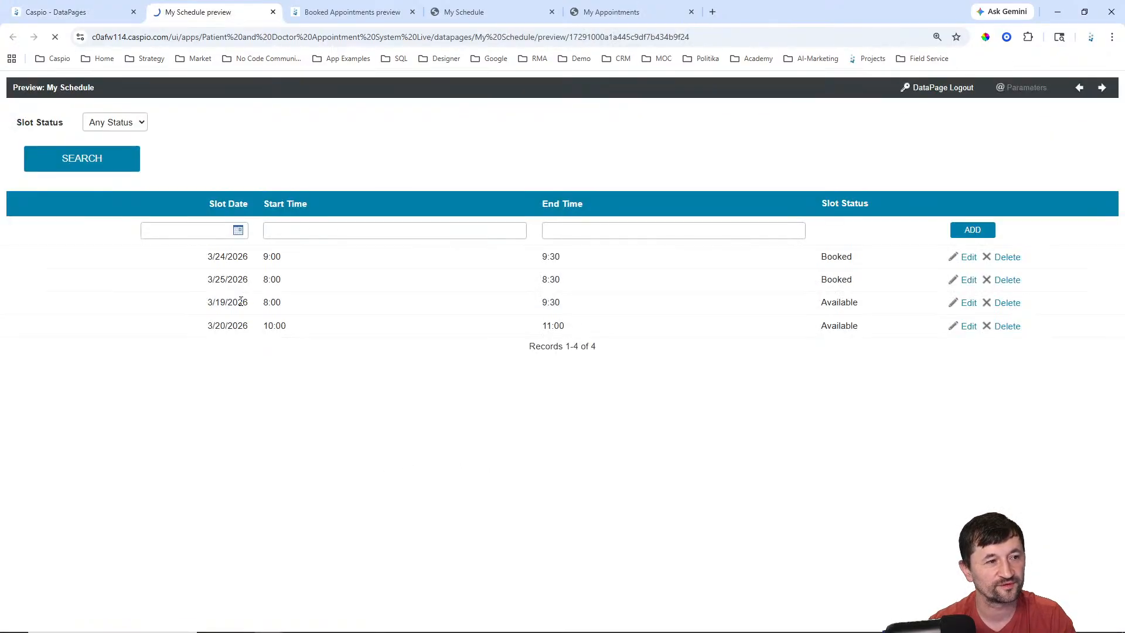
{"action": "left_click", "coordinate": [106, 125]}
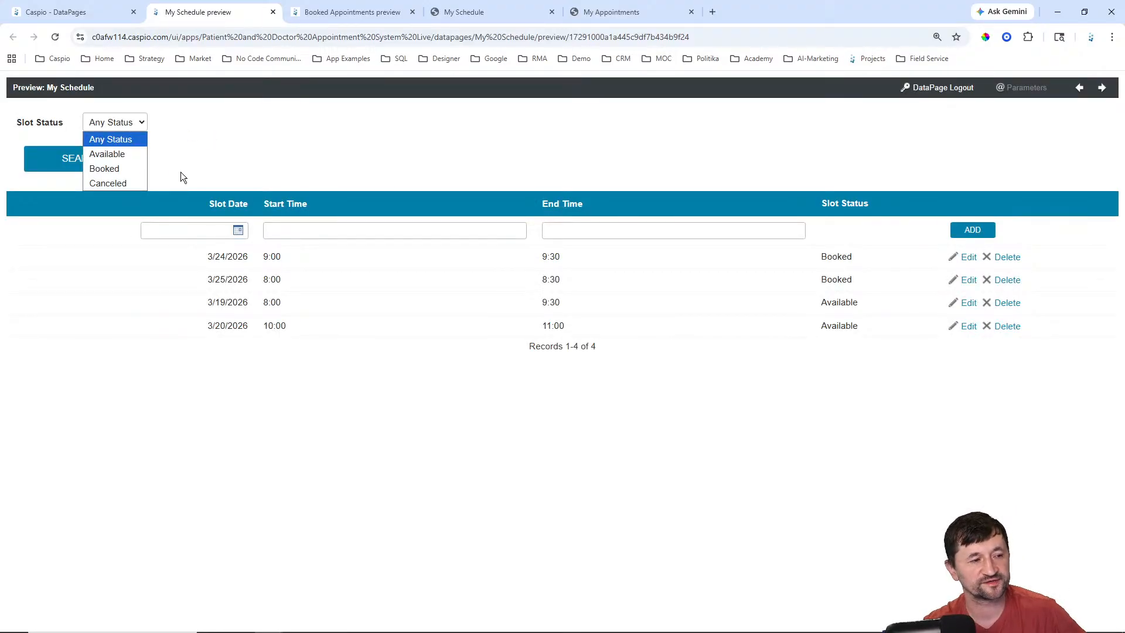
{"action": "key", "text": "Down"}
{"action": "key", "text": "Down"}
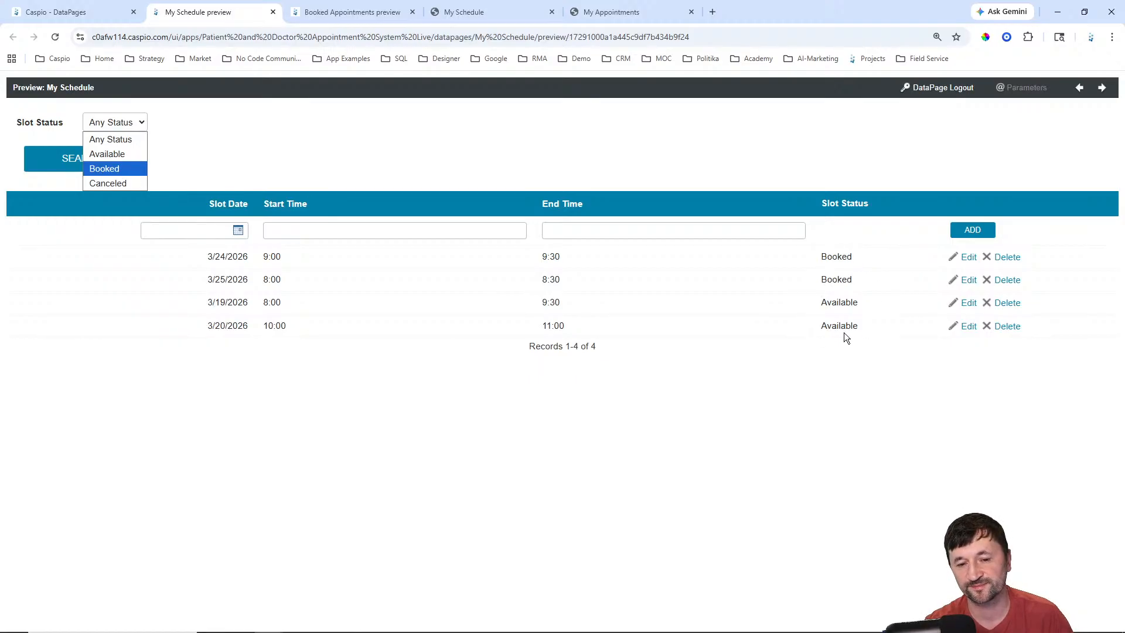
{"action": "left_click", "coordinate": [111, 168]}
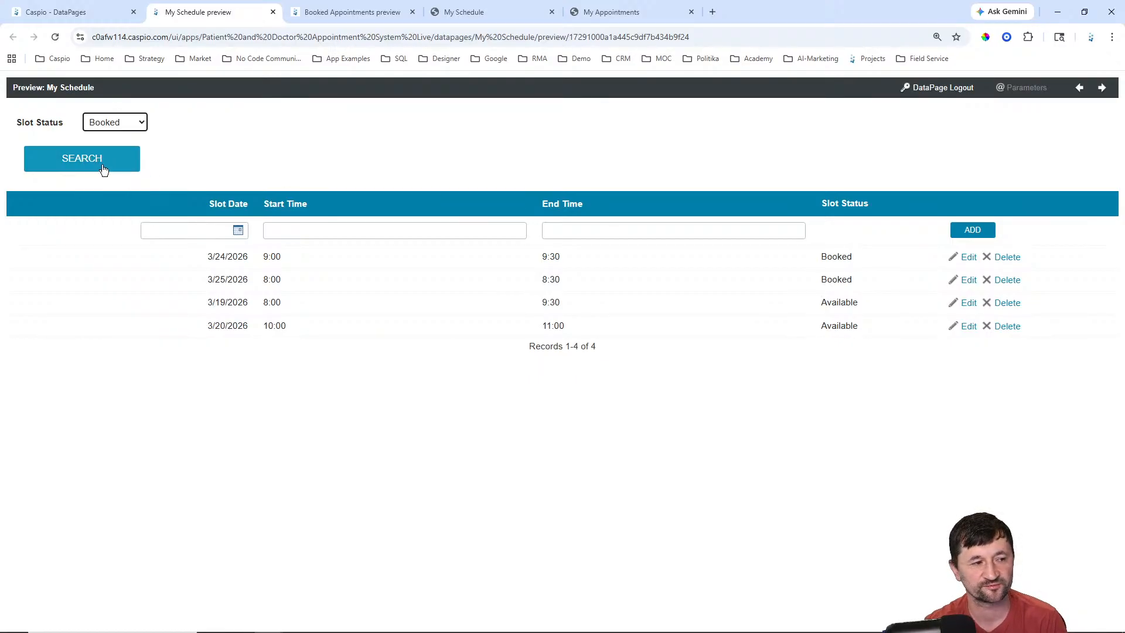
{"action": "left_click", "coordinate": [105, 170]}
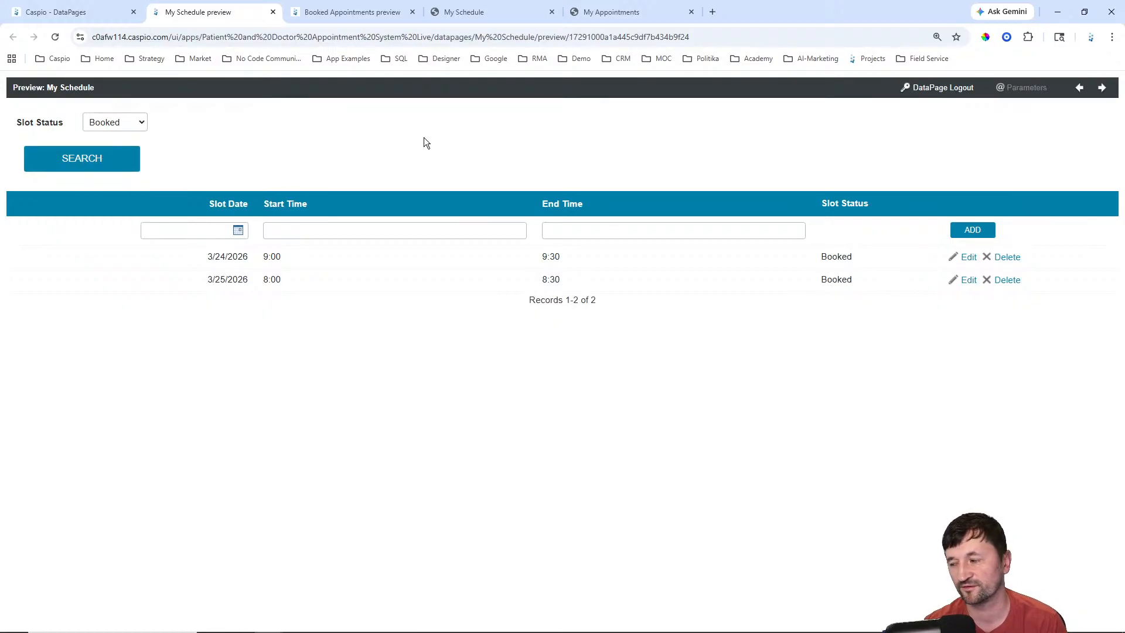
{"action": "left_click", "coordinate": [106, 124]}
{"action": "left_click", "coordinate": [105, 138]}
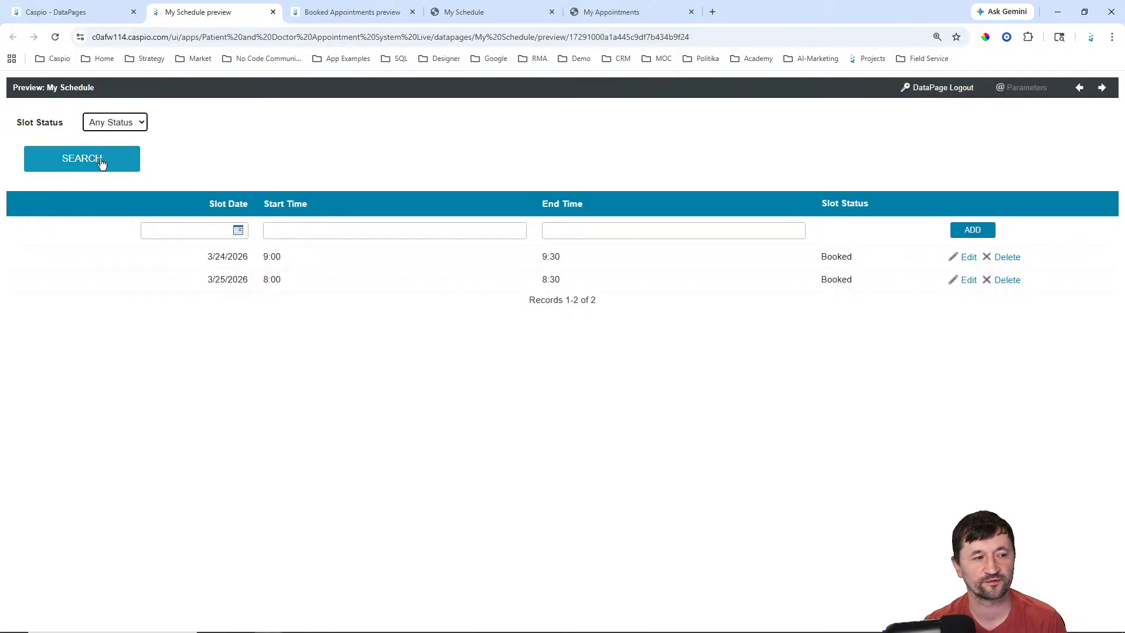
{"action": "left_click", "coordinate": [100, 160]}
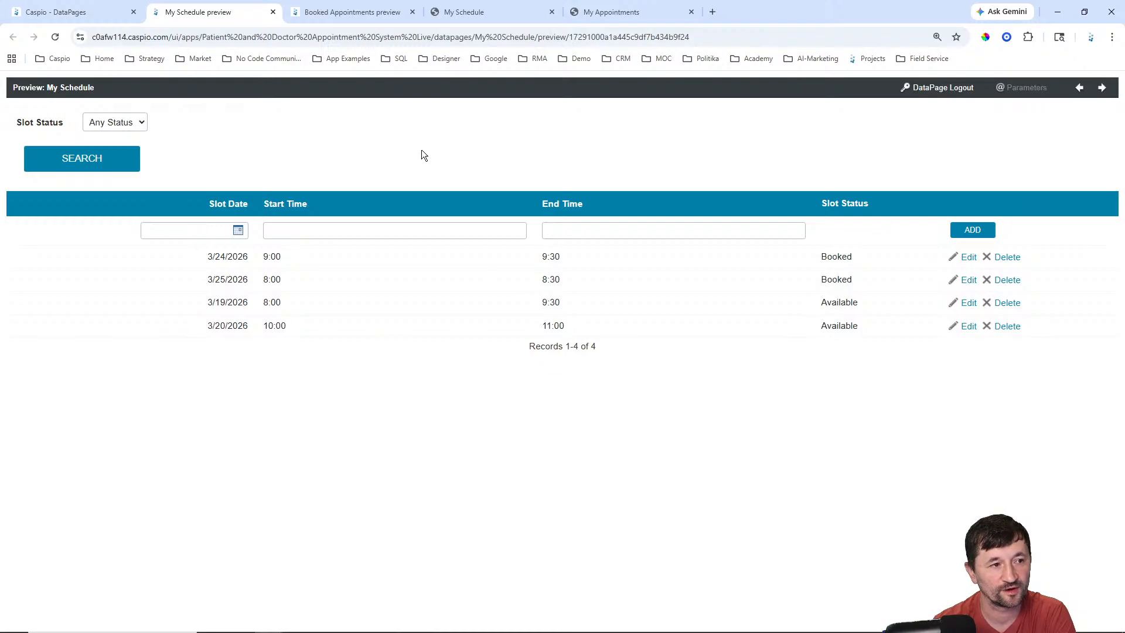
Step: Check the Booked Appointments, My Schedule and Create Timeslots pages, then return to DataPages
{"action": "left_click", "coordinate": [82, 13]}
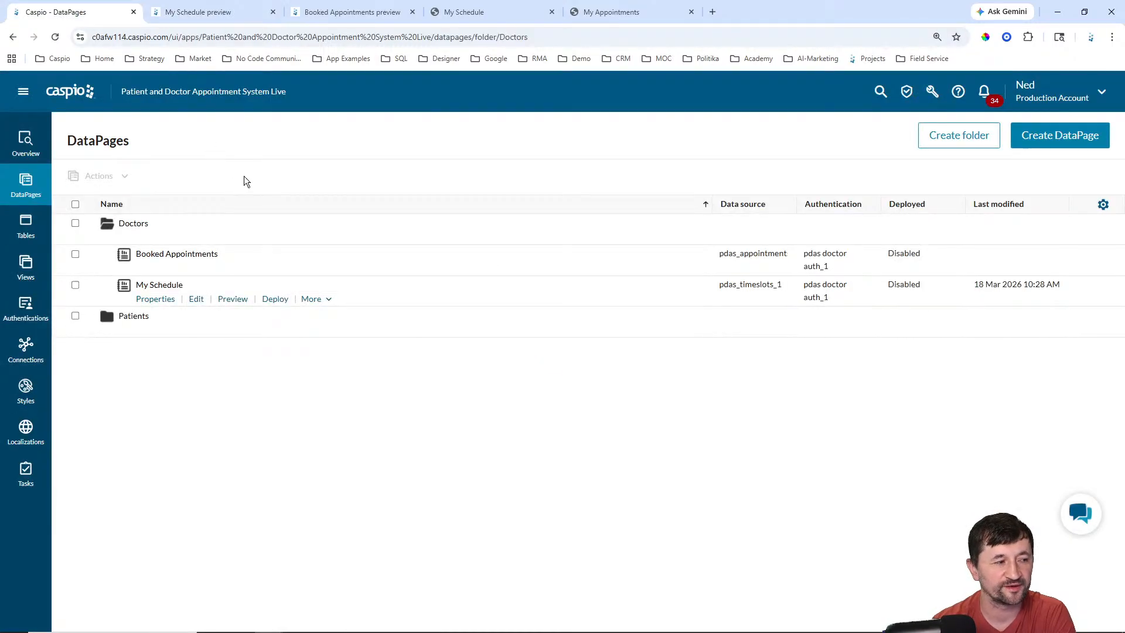
{"action": "left_click", "coordinate": [354, 11]}
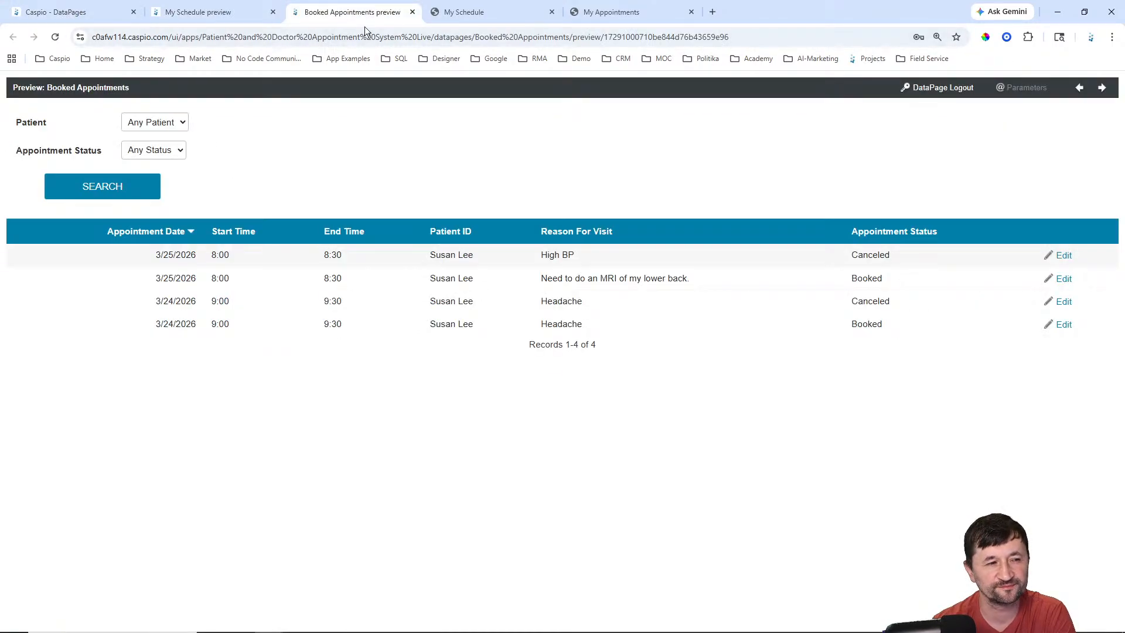
{"action": "left_click", "coordinate": [461, 18]}
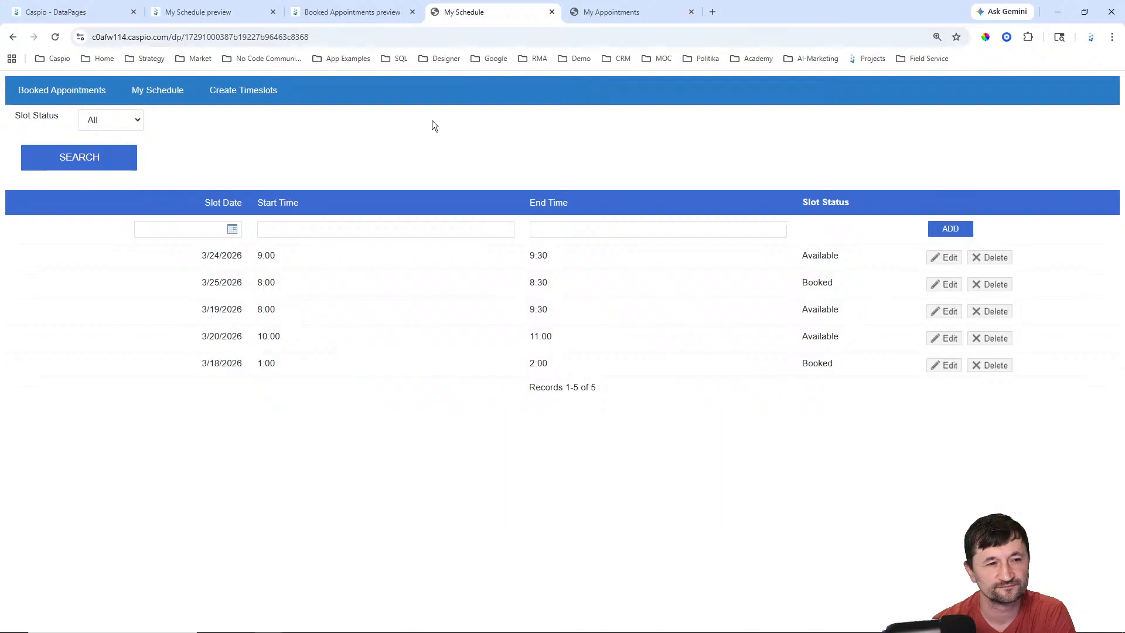
{"action": "left_click", "coordinate": [246, 95]}
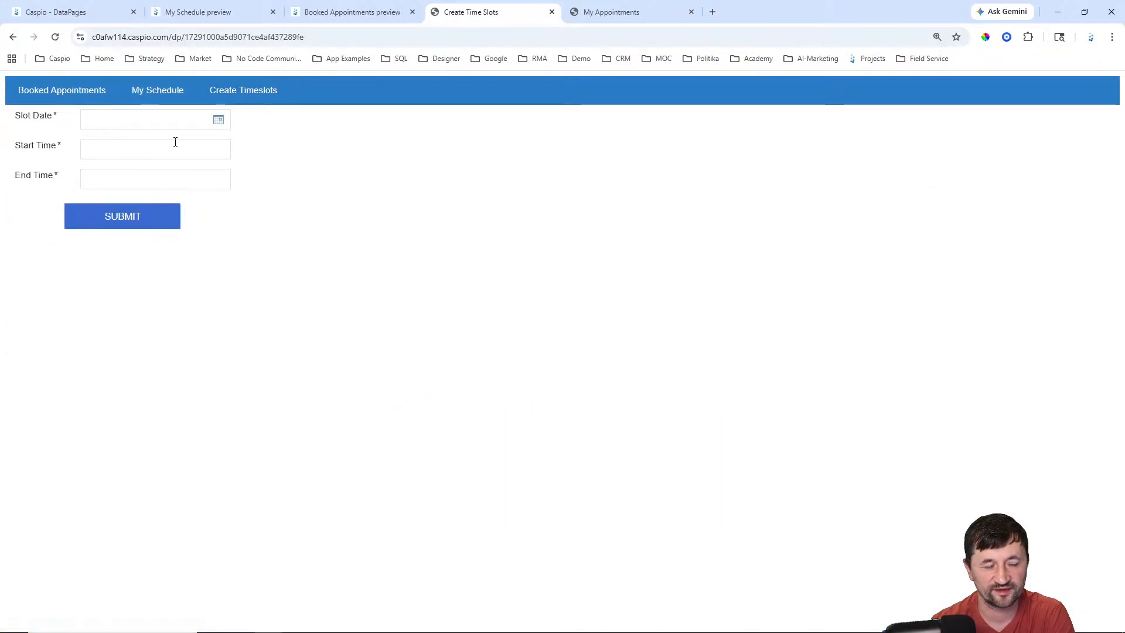
{"action": "left_click", "coordinate": [164, 94]}
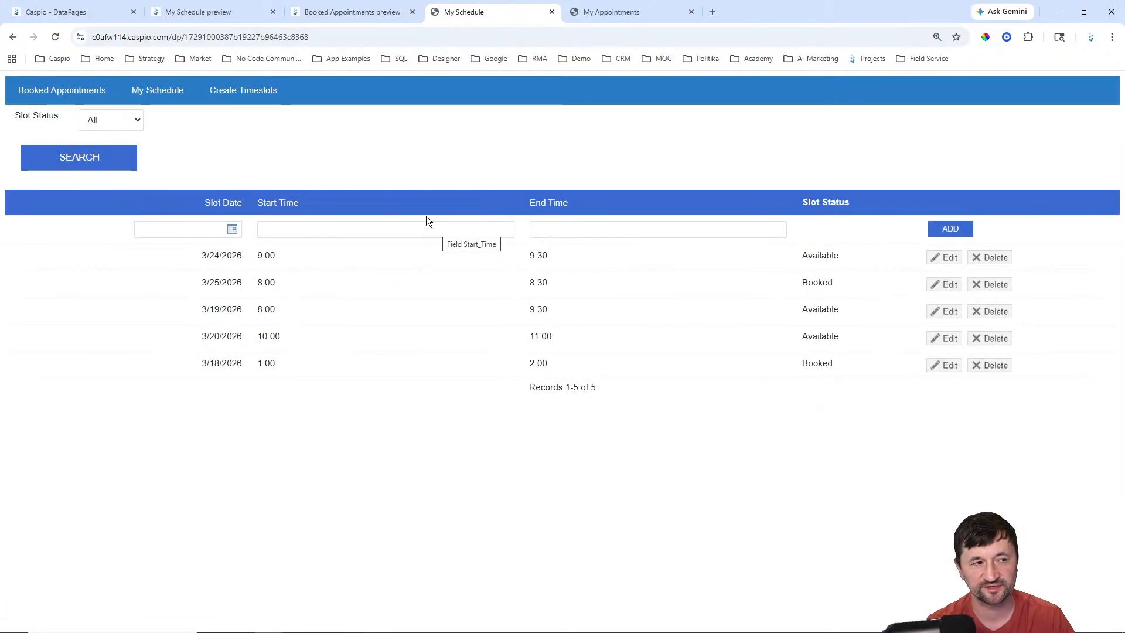
{"action": "left_click", "coordinate": [76, 12]}
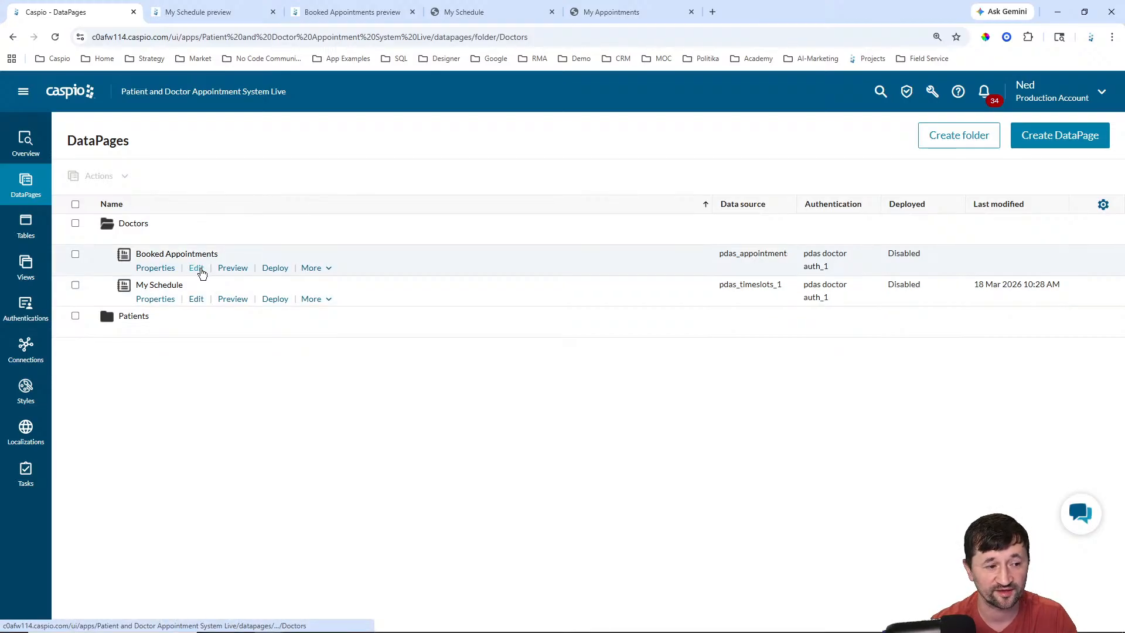
Step: Edit Booked Appointments and advance to its search field configuration step
{"action": "left_click", "coordinate": [197, 269]}
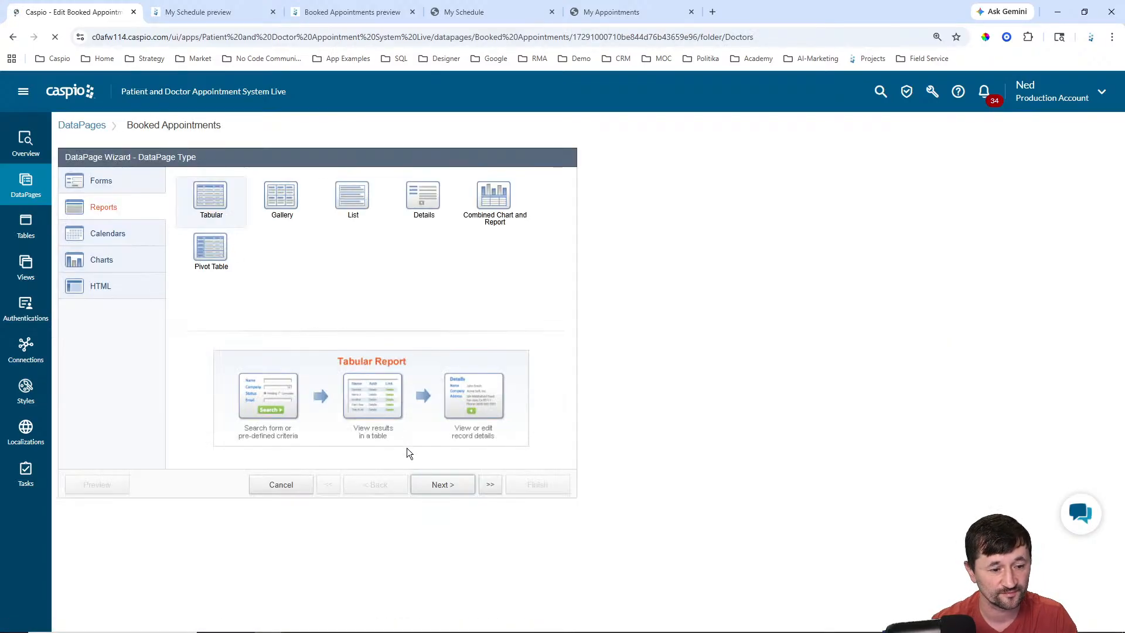
{"action": "left_click", "coordinate": [447, 490]}
{"action": "left_click", "coordinate": [447, 490]}
{"action": "left_click", "coordinate": [447, 490]}
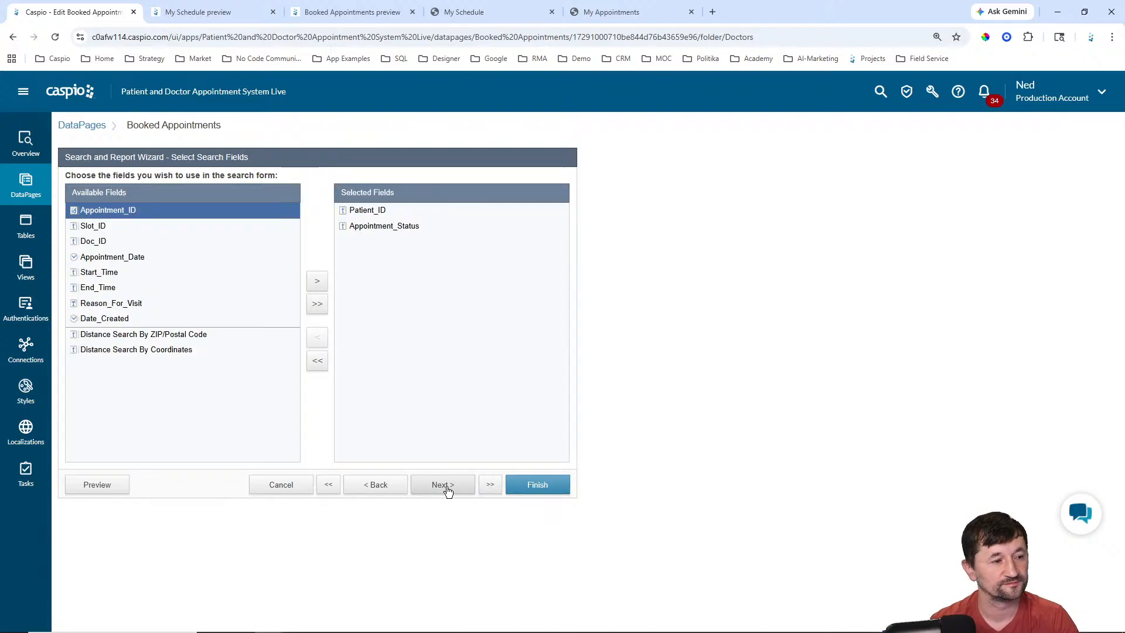
{"action": "left_click", "coordinate": [447, 490]}
Step: Insert a Header & Footer into the search form and check the header's Advanced settings
{"action": "left_click", "coordinate": [157, 450]}
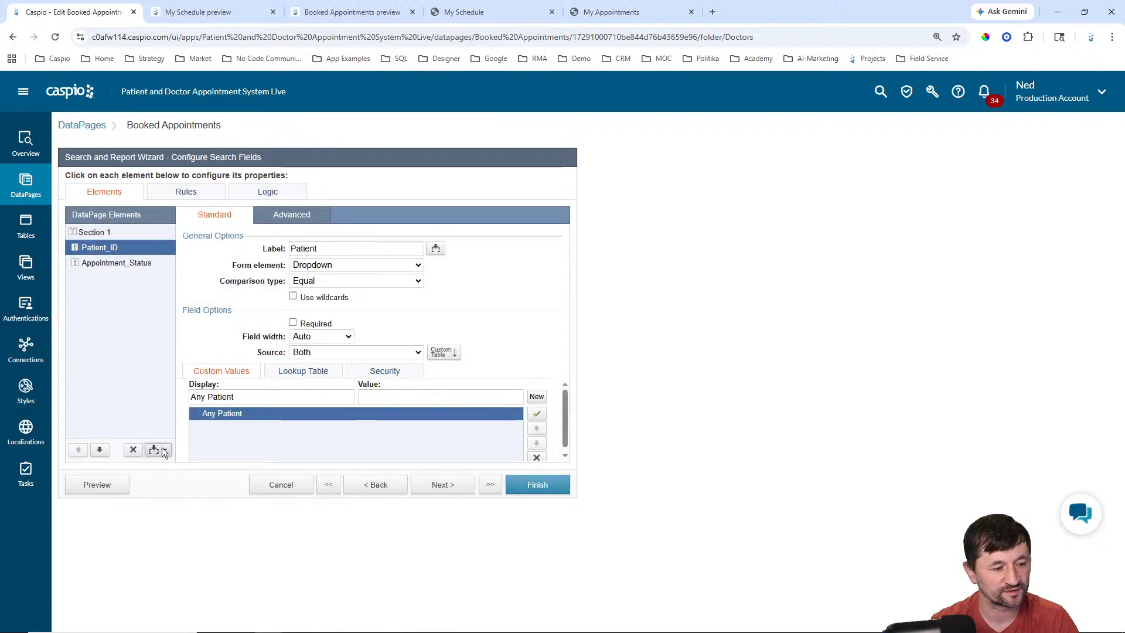
{"action": "left_click", "coordinate": [132, 522]}
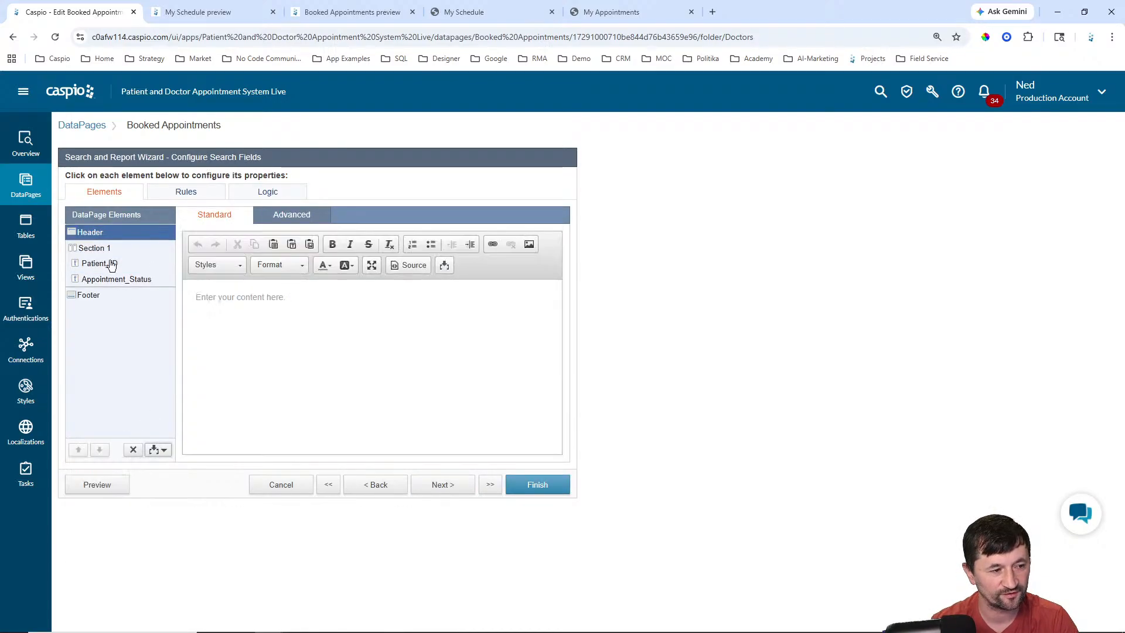
{"action": "left_click", "coordinate": [298, 223]}
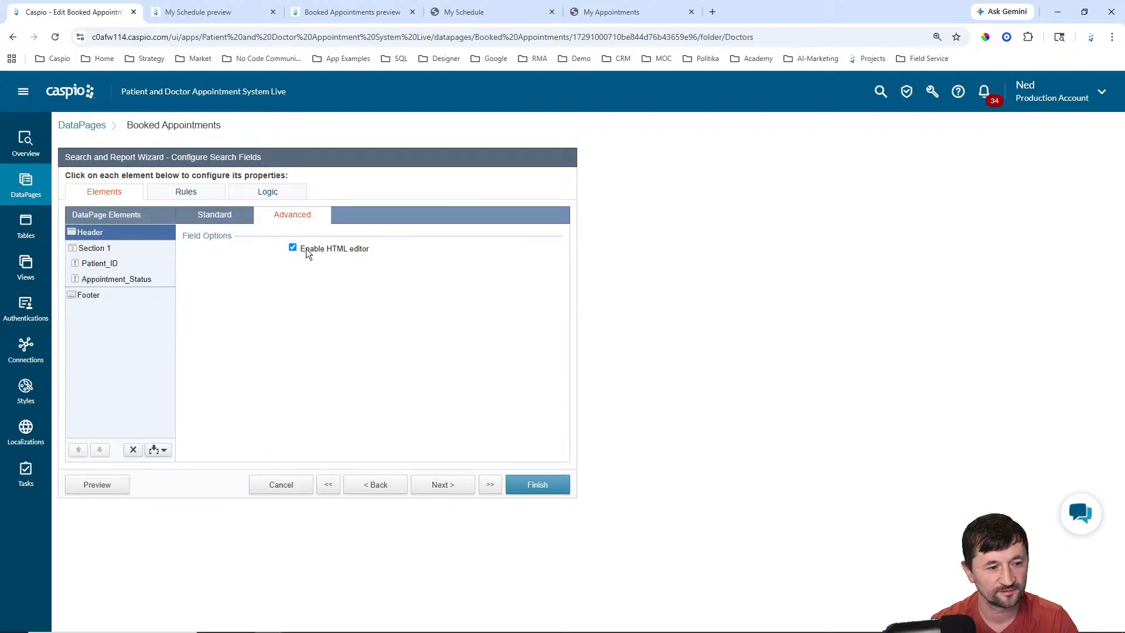
{"action": "left_click", "coordinate": [215, 215]}
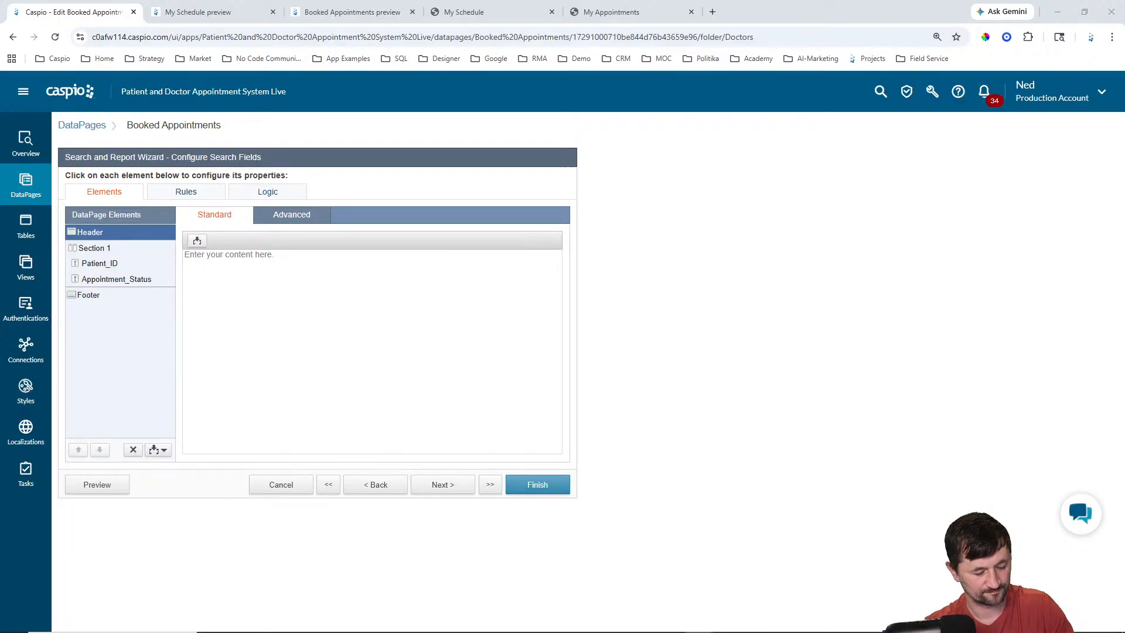
Step: Paste the navigation-button HTML into the header and cut out the Create Timeslots link block
{"action": "left_click", "coordinate": [485, 352]}
{"action": "key", "text": "ctrl+v"}
{"action": "left_click_drag", "start_coordinate": [558, 393], "coordinate": [558, 391]}
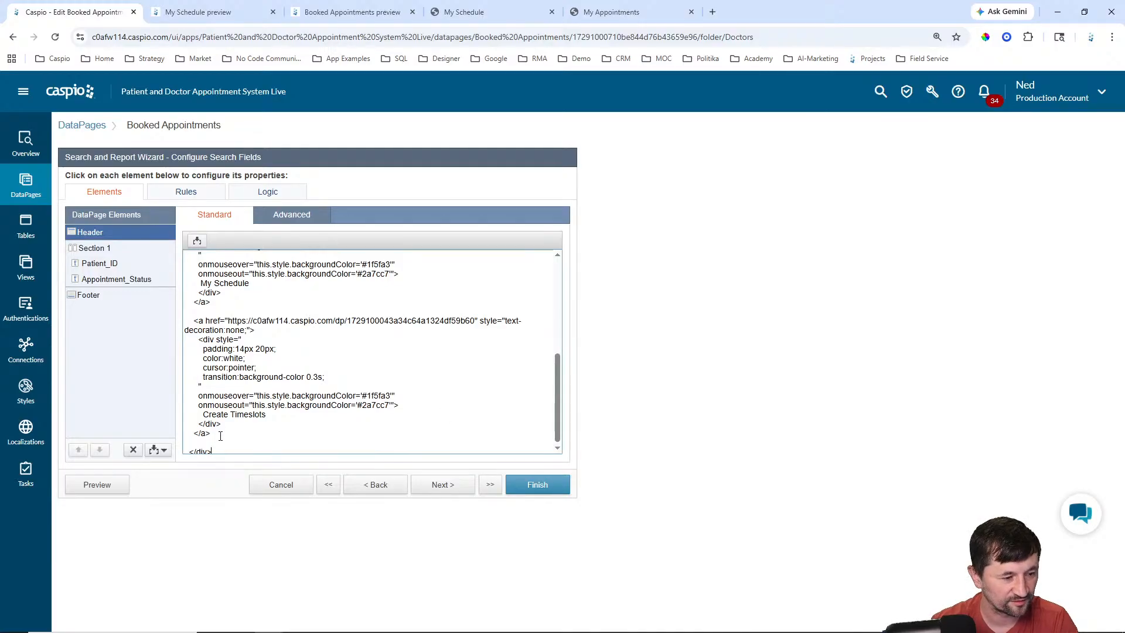
{"action": "left_click_drag", "start_coordinate": [220, 435], "coordinate": [183, 322]}
{"action": "key", "text": "ctrl+x"}
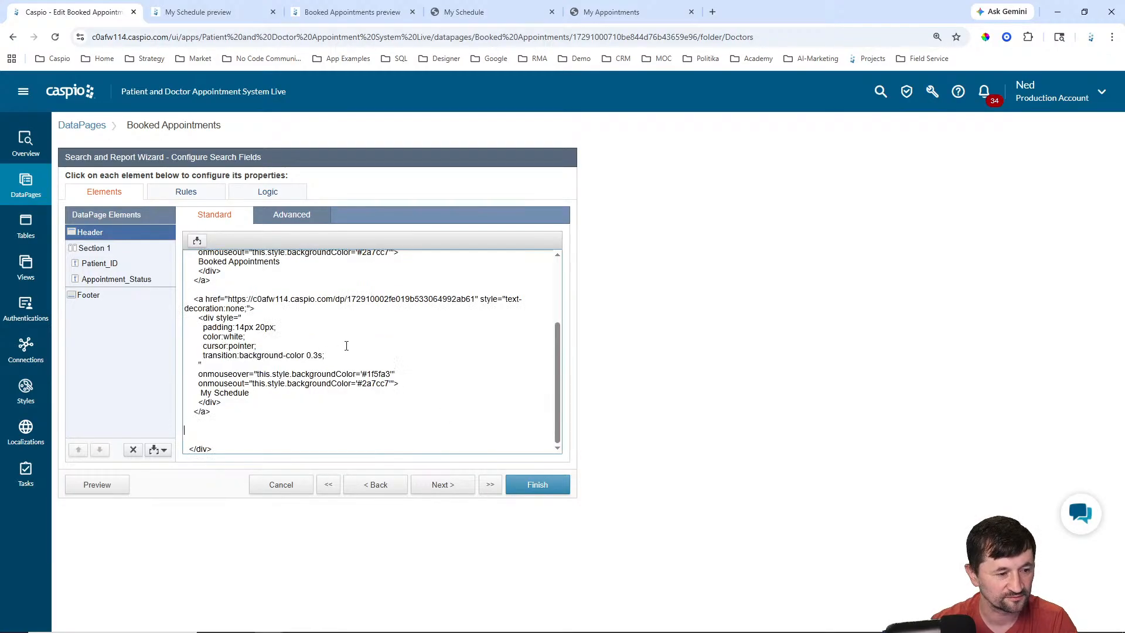
{"action": "scroll", "coordinate": [346, 346], "scroll_direction": "up", "scroll_amount": 5}
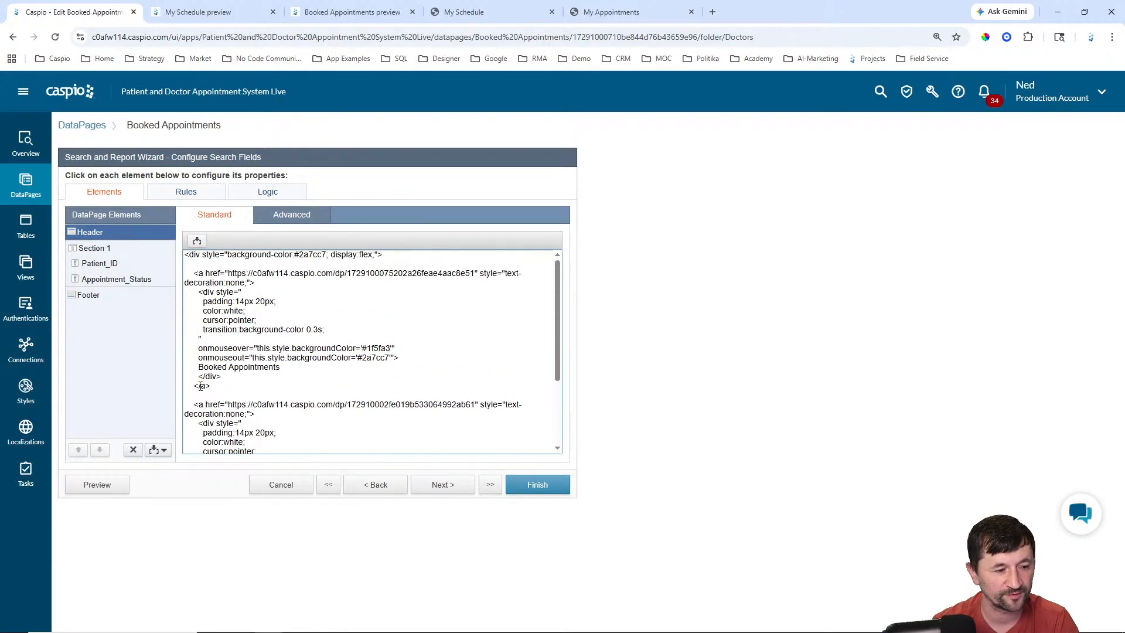
{"action": "left_click_drag", "start_coordinate": [290, 368], "coordinate": [188, 368]}
{"action": "scroll", "coordinate": [259, 394], "scroll_direction": "down", "scroll_amount": 3}
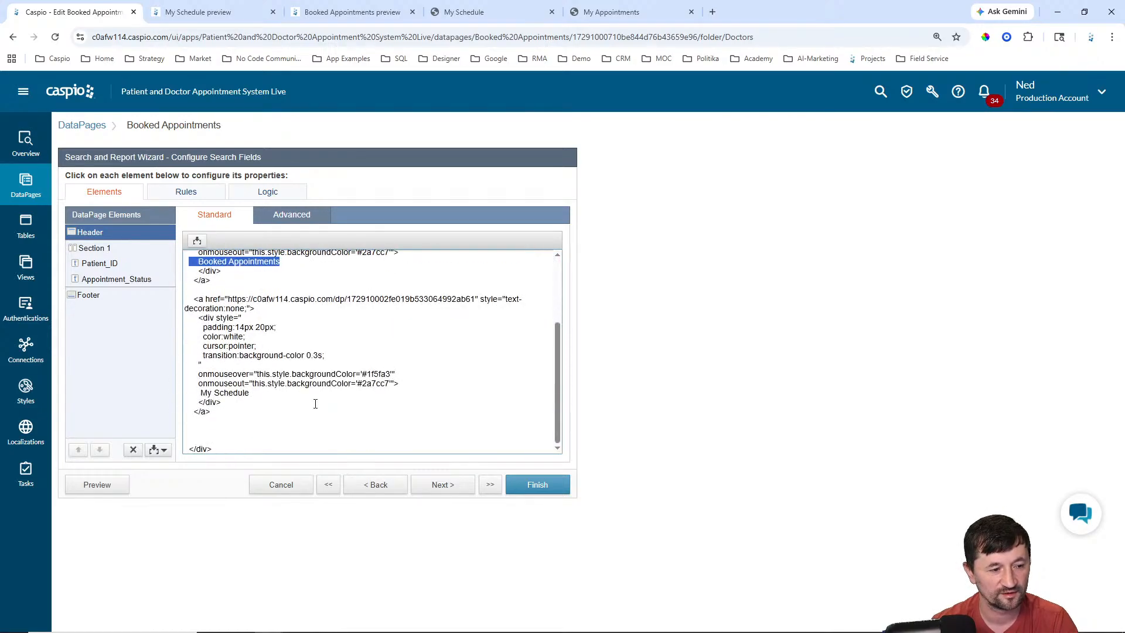
{"action": "left_click_drag", "start_coordinate": [259, 394], "coordinate": [188, 392]}
{"action": "scroll", "coordinate": [389, 319], "scroll_direction": "up", "scroll_amount": 3}
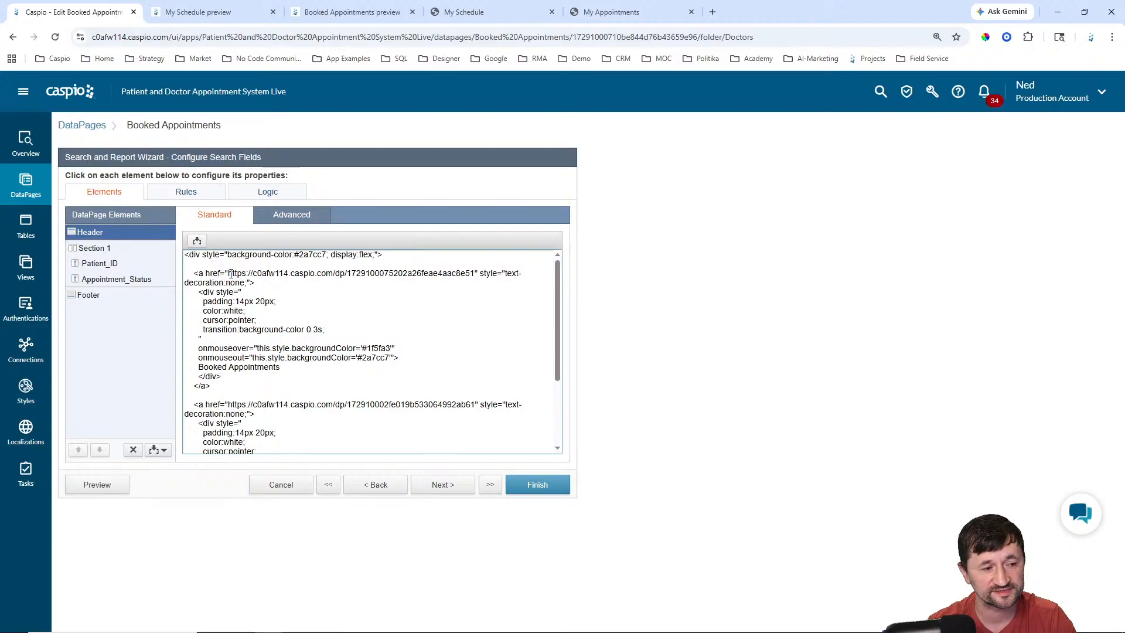
Step: Replace the Booked Appointments and My Schedule link URLs with '#' placeholders and review the HTML
{"action": "left_click_drag", "start_coordinate": [228, 274], "coordinate": [477, 274]}
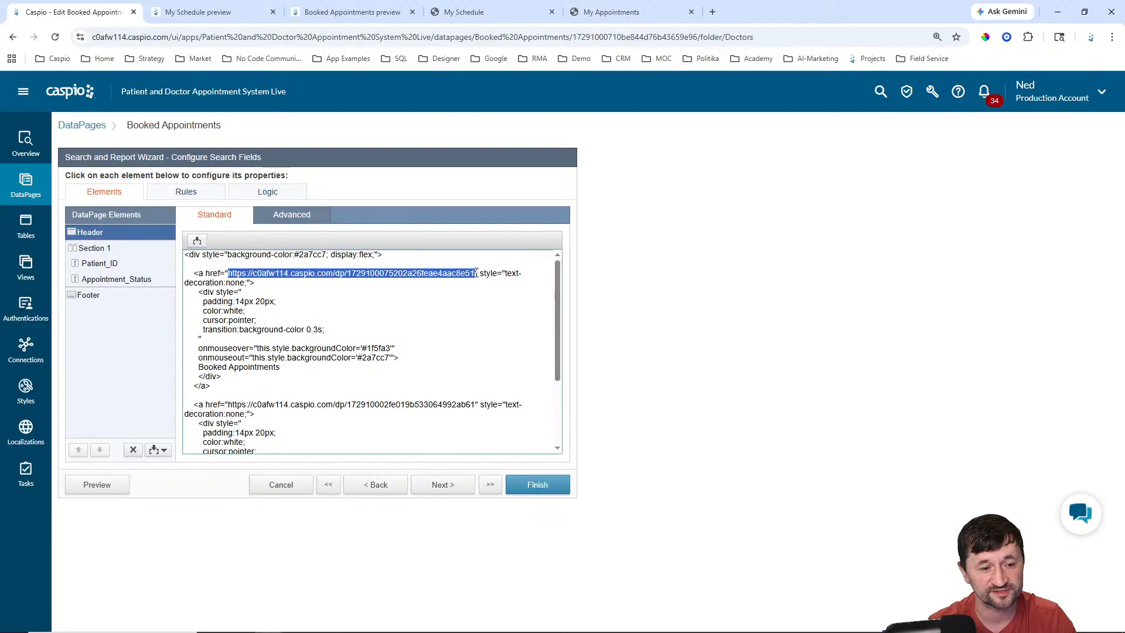
{"action": "type", "text": "#"}
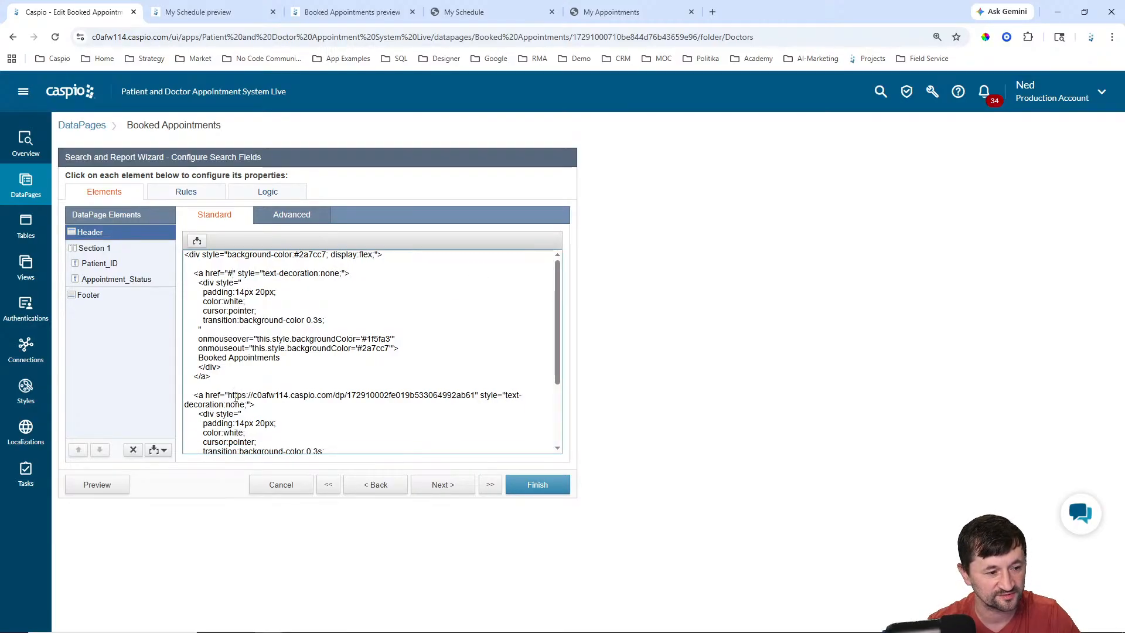
{"action": "left_click_drag", "start_coordinate": [228, 396], "coordinate": [475, 397]}
{"action": "type", "text": "#"}
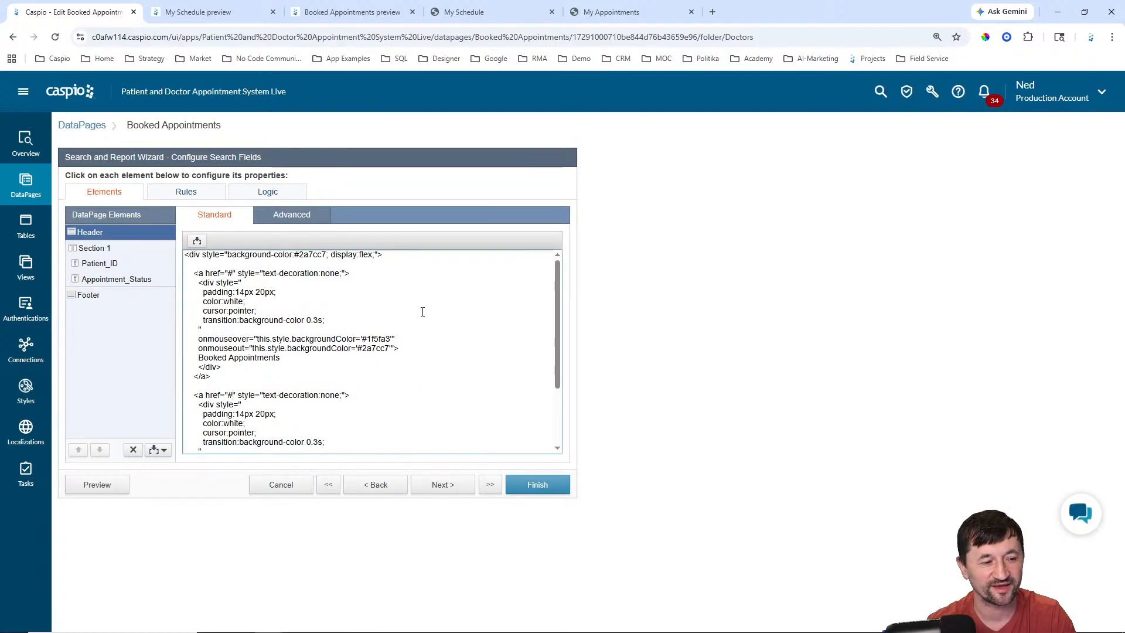
{"action": "scroll", "coordinate": [423, 313], "scroll_direction": "down", "scroll_amount": 2}
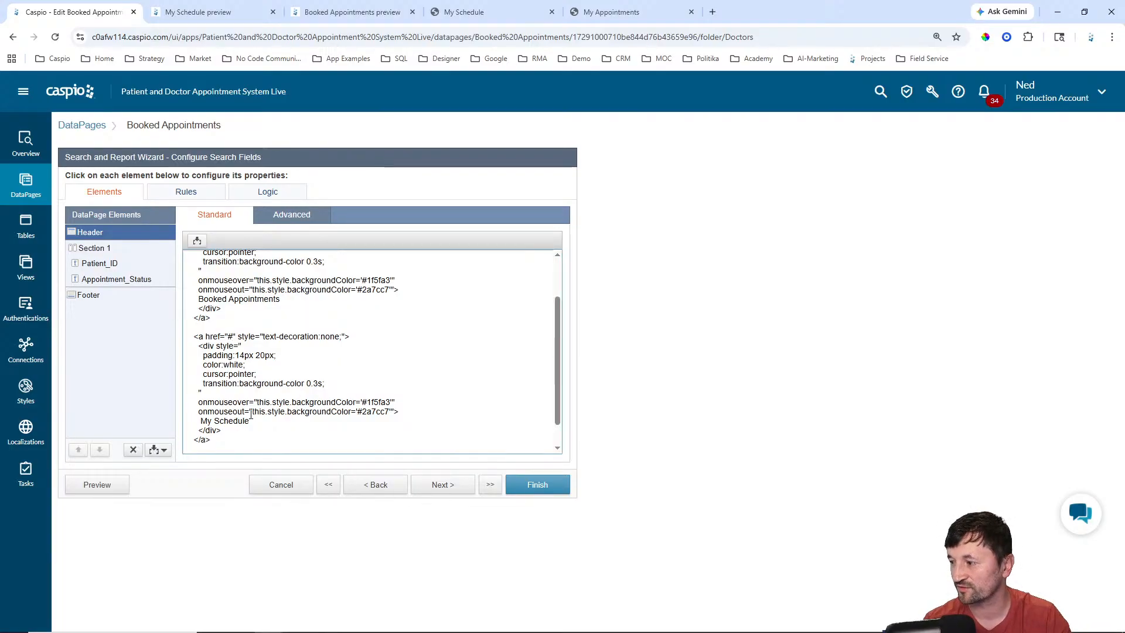
{"action": "scroll", "coordinate": [390, 349], "scroll_direction": "up", "scroll_amount": 2}
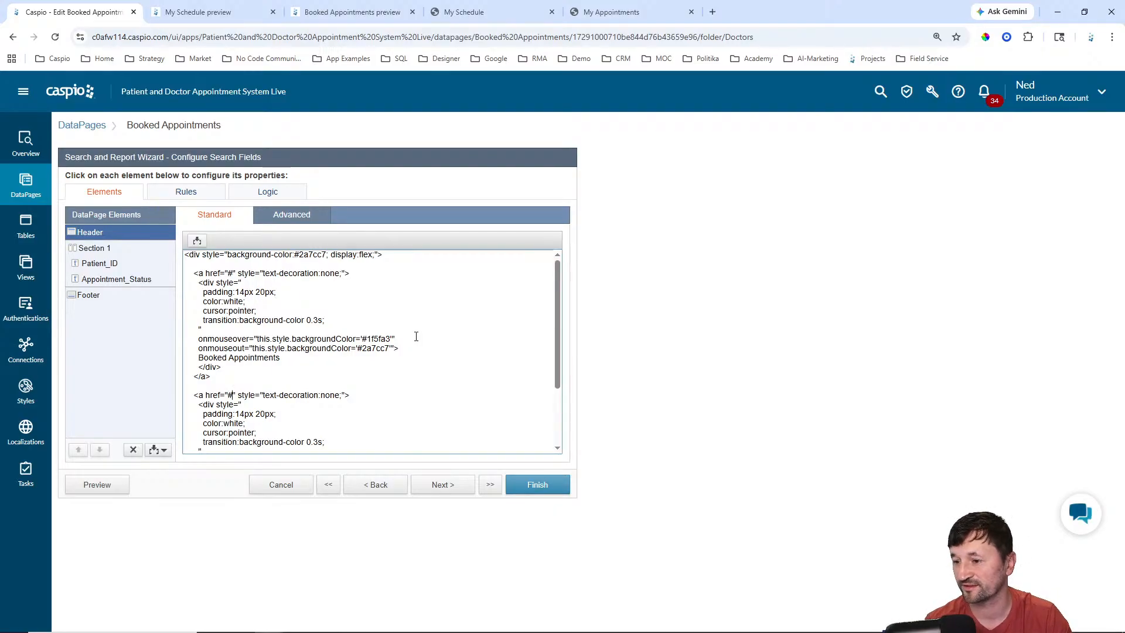
{"action": "scroll", "coordinate": [418, 336], "scroll_direction": "down", "scroll_amount": 3}
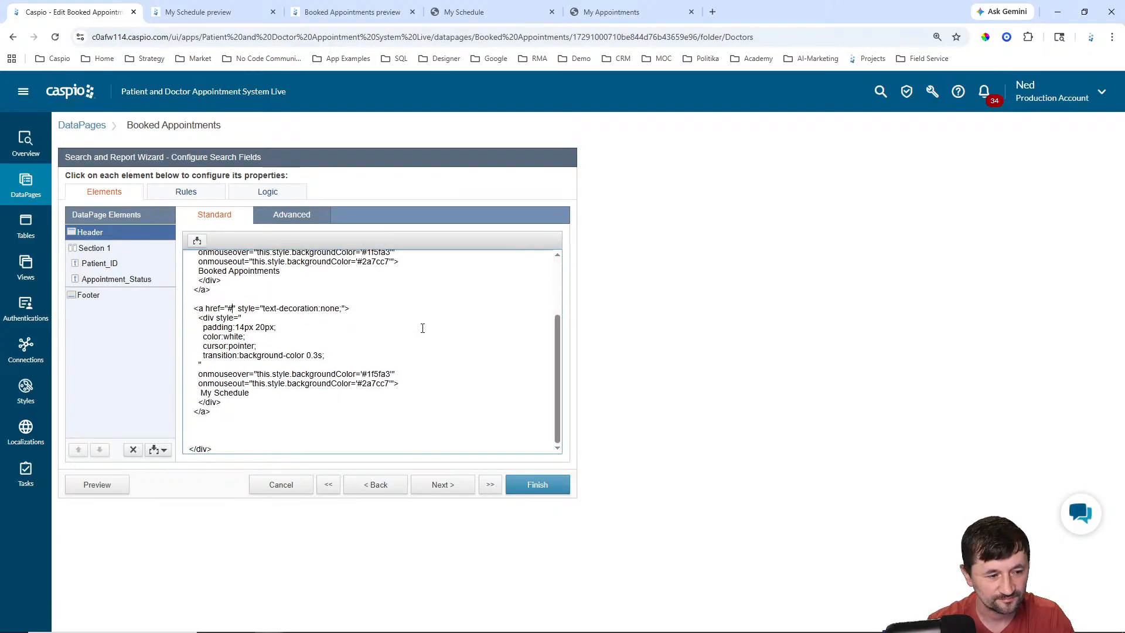
{"action": "scroll", "coordinate": [425, 328], "scroll_direction": "up", "scroll_amount": 3}
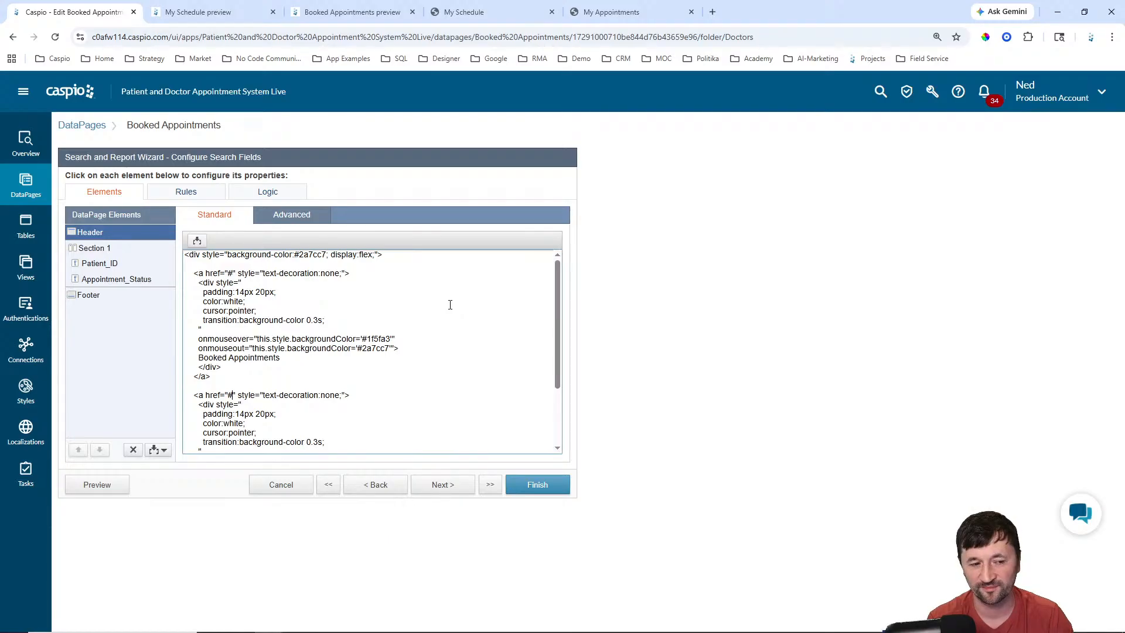
{"action": "scroll", "coordinate": [450, 304], "scroll_direction": "down", "scroll_amount": 2}
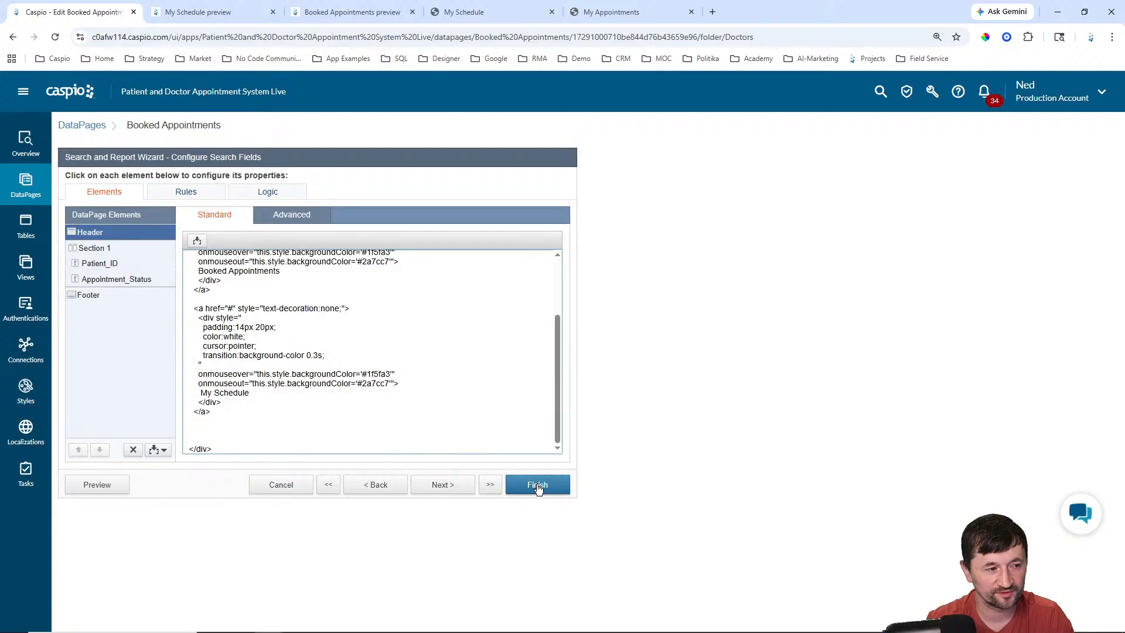
Step: Save the header, then paste the My Schedule DataPage URL over the '#' link placeholder
{"action": "left_click", "coordinate": [538, 485]}
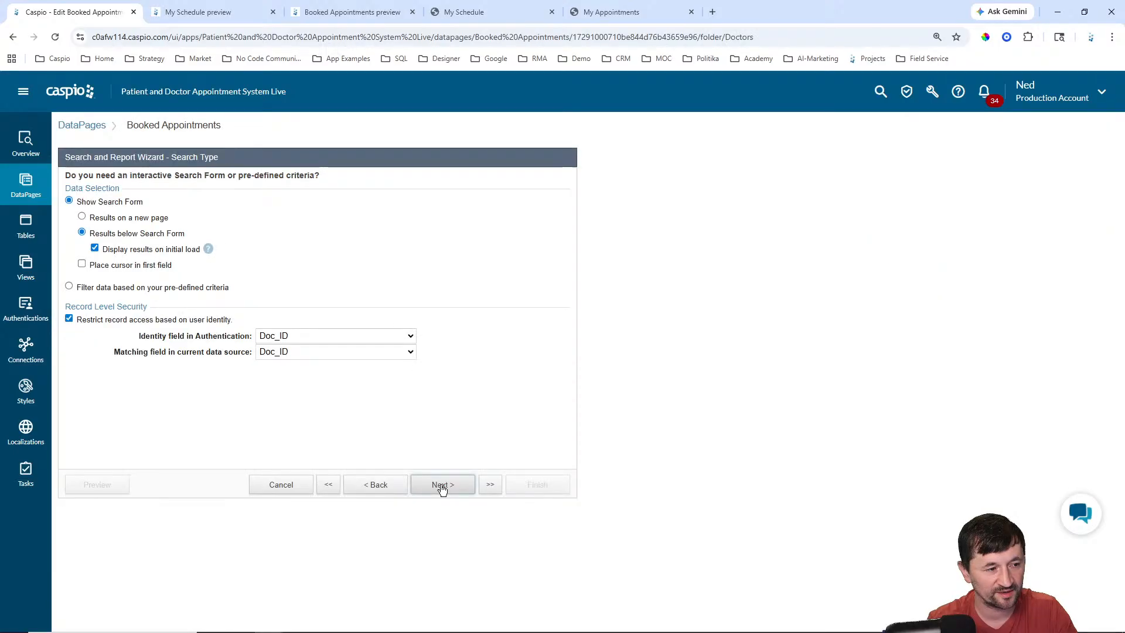
{"action": "left_click", "coordinate": [442, 485]}
{"action": "double_click", "coordinate": [230, 273]}
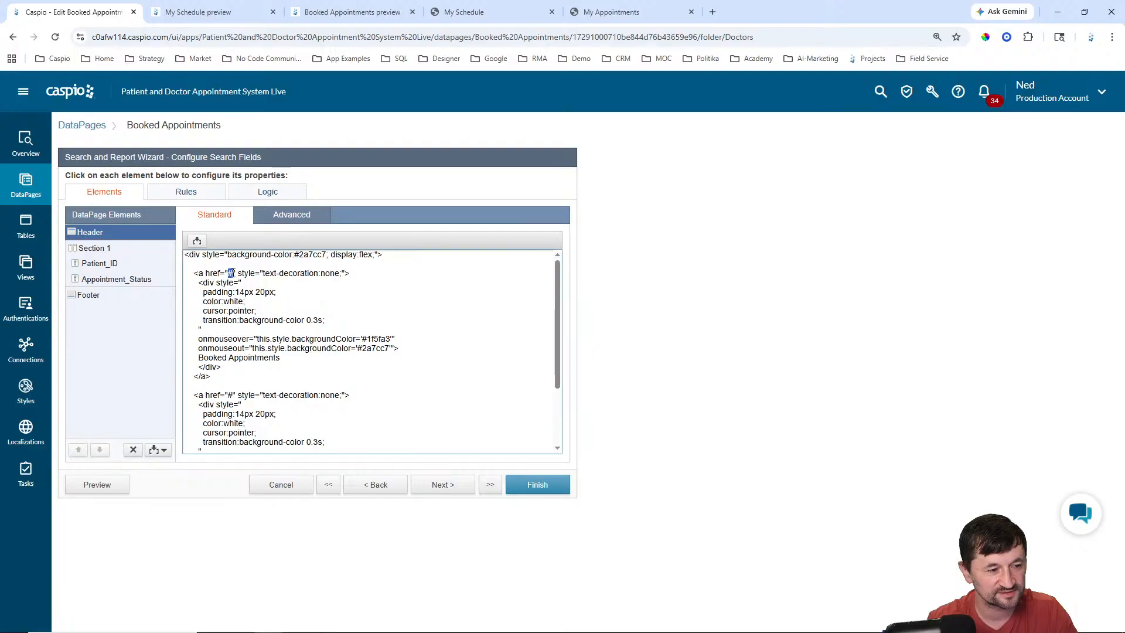
{"action": "key", "text": "ctrl+v"}
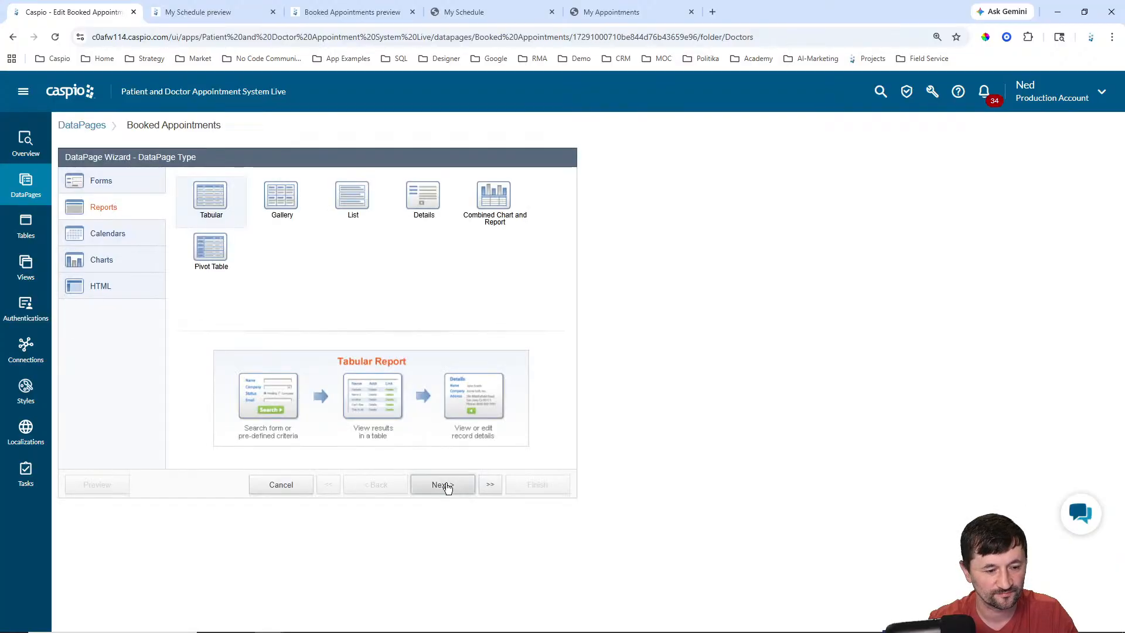
{"action": "left_click", "coordinate": [447, 488]}
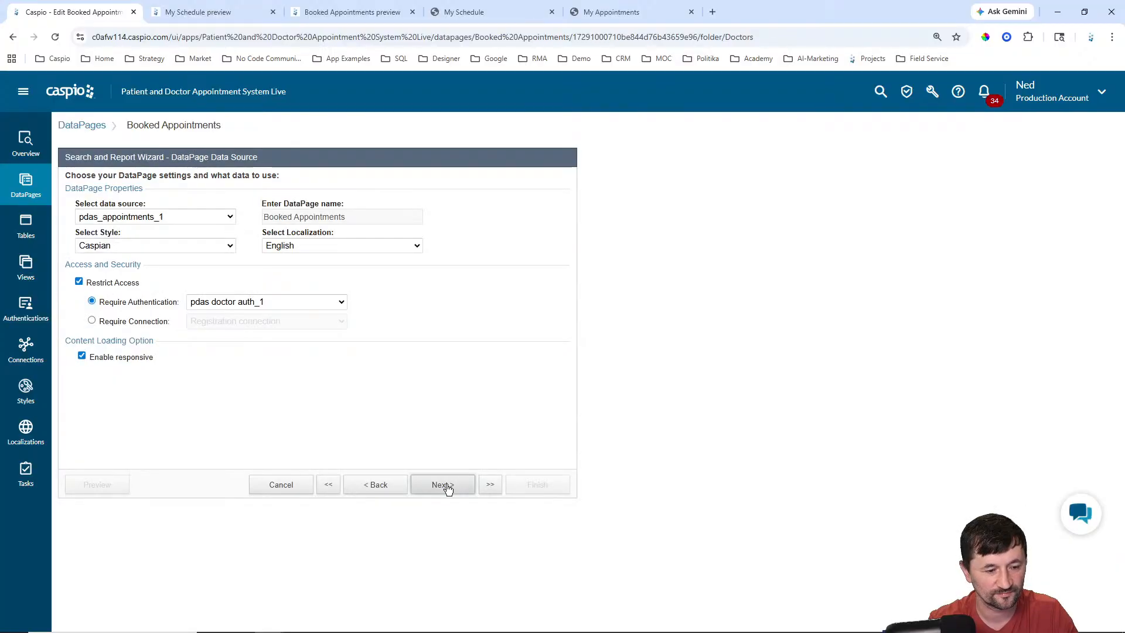
{"action": "left_click", "coordinate": [447, 487]}
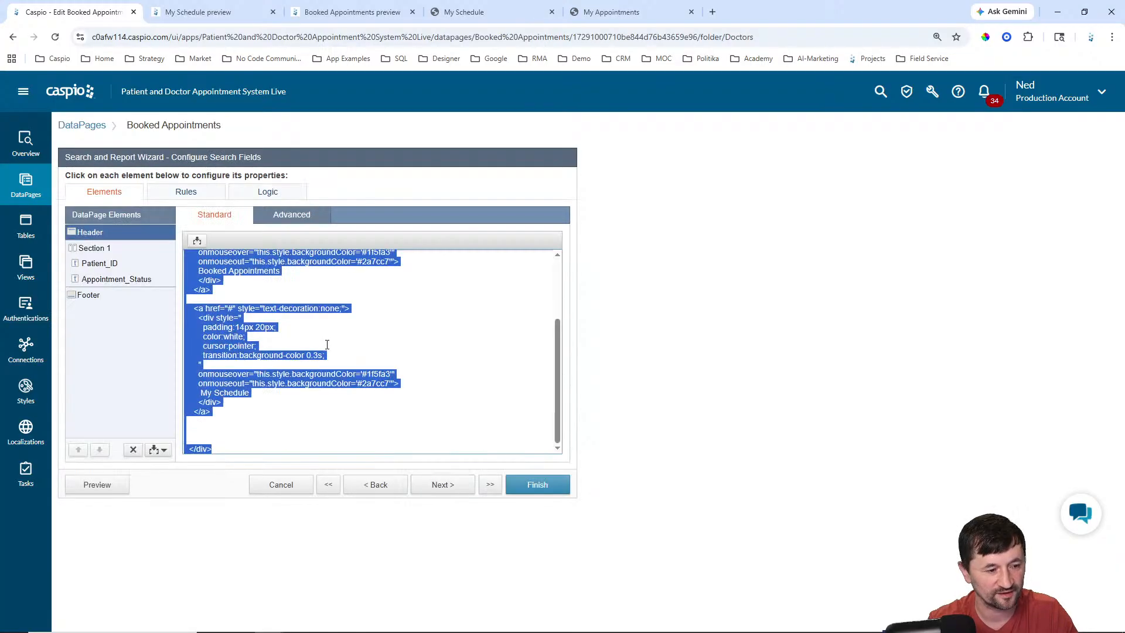
{"action": "left_click", "coordinate": [287, 333]}
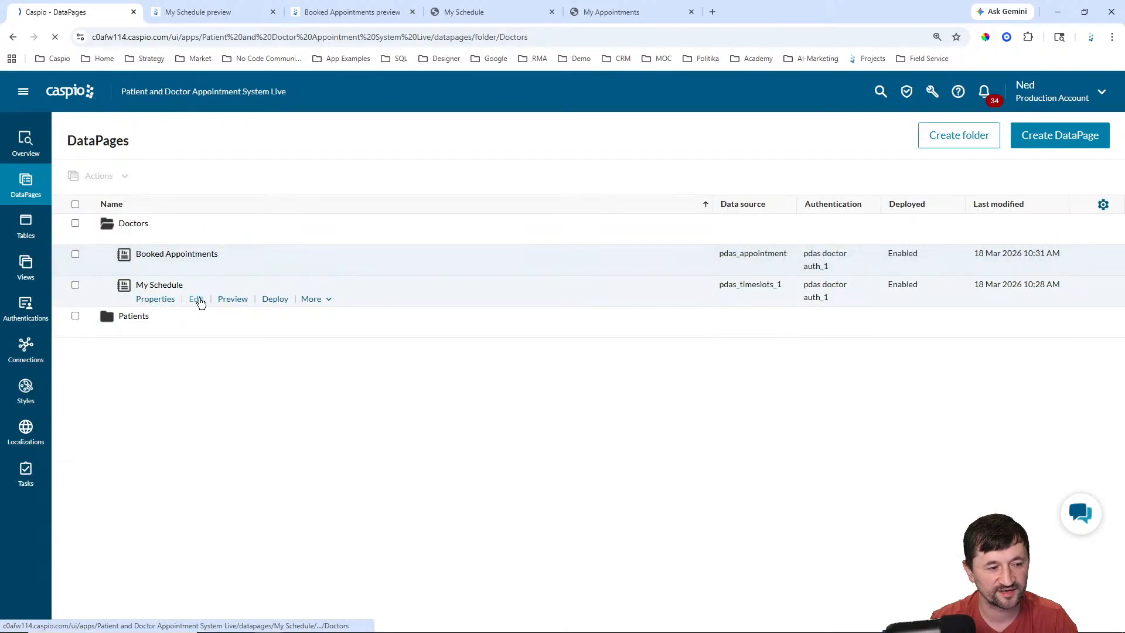
Step: Save My Schedule after checking its header HTML setting, then open Booked Appointments' deploy details
{"action": "left_click", "coordinate": [198, 299]}
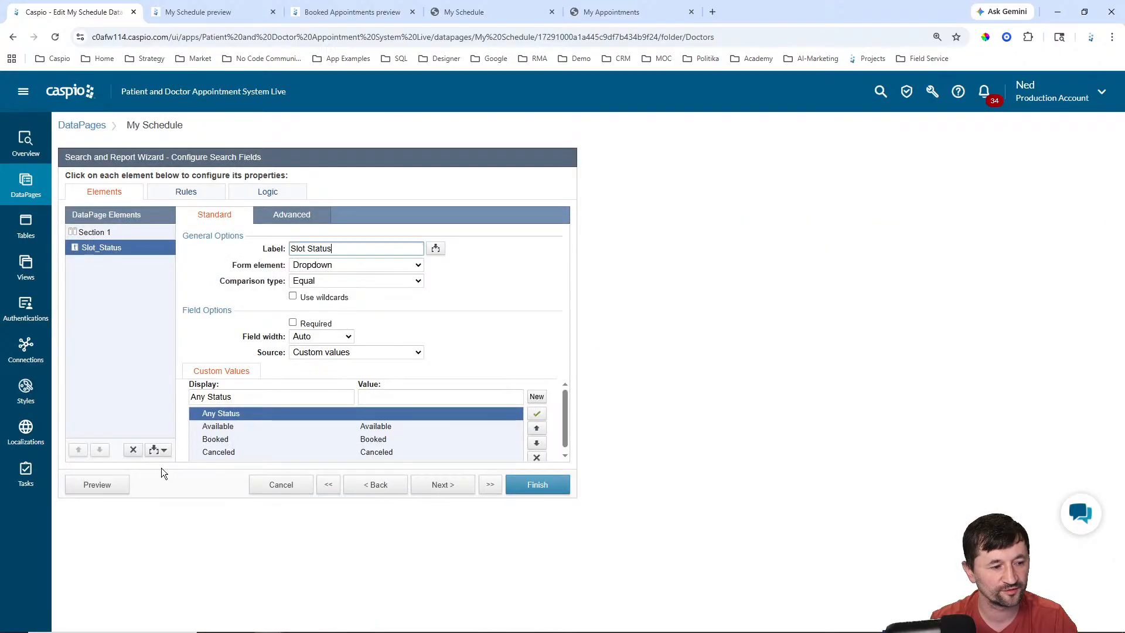
{"action": "left_click", "coordinate": [291, 214]}
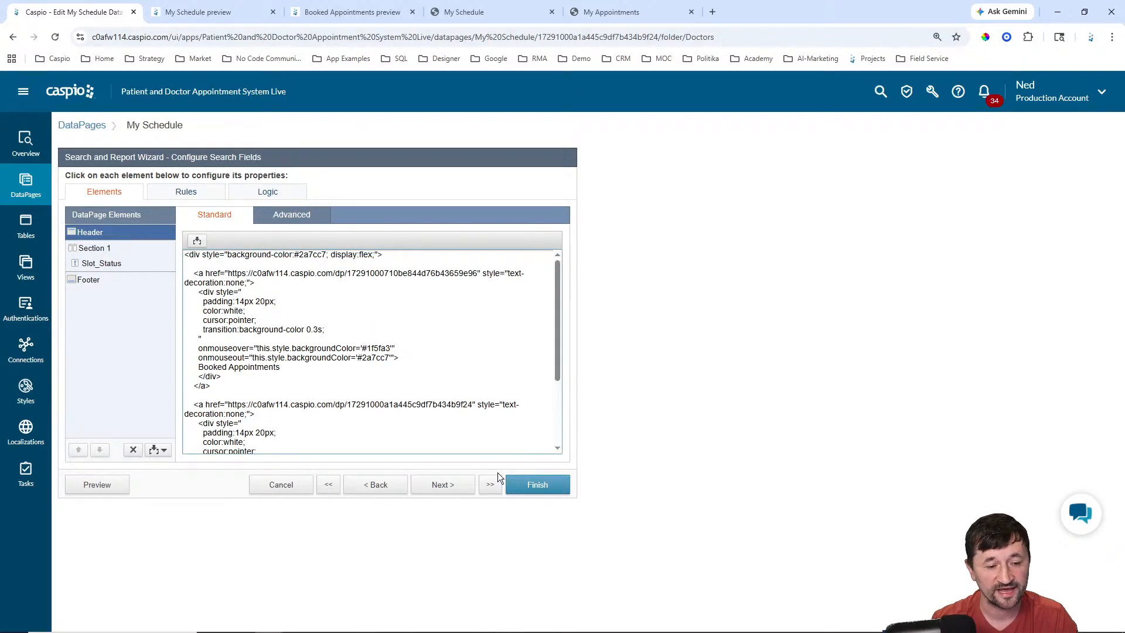
{"action": "left_click", "coordinate": [528, 495]}
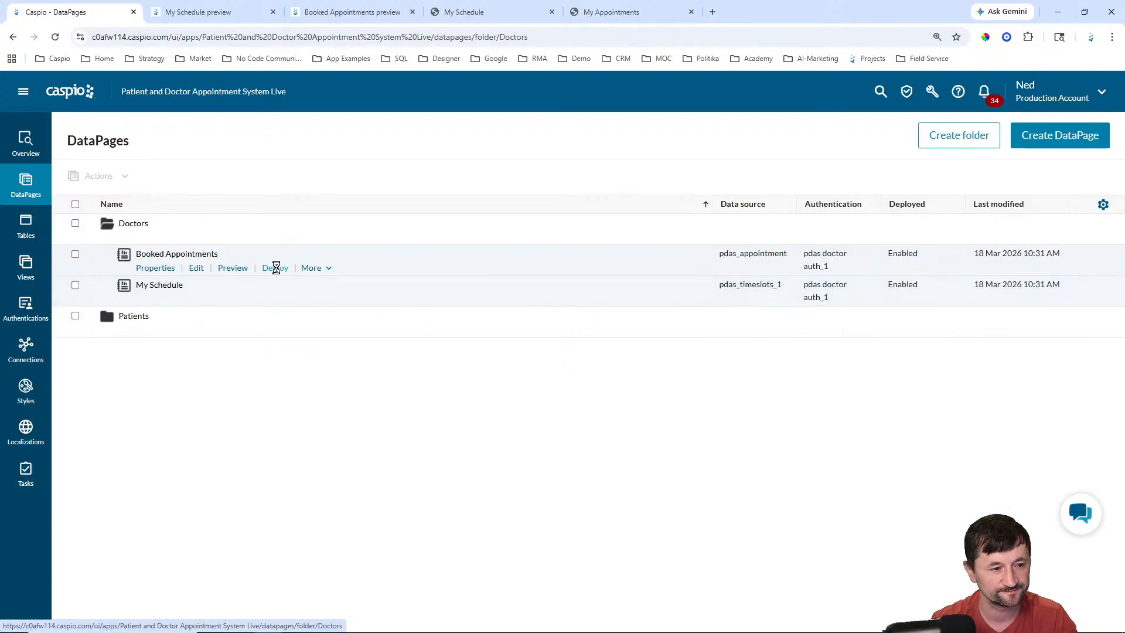
{"action": "left_click", "coordinate": [275, 267]}
Step: Copy Booked Appointments' direct deployment URL and load it in the browser instead of the preview
{"action": "left_click", "coordinate": [468, 274]}
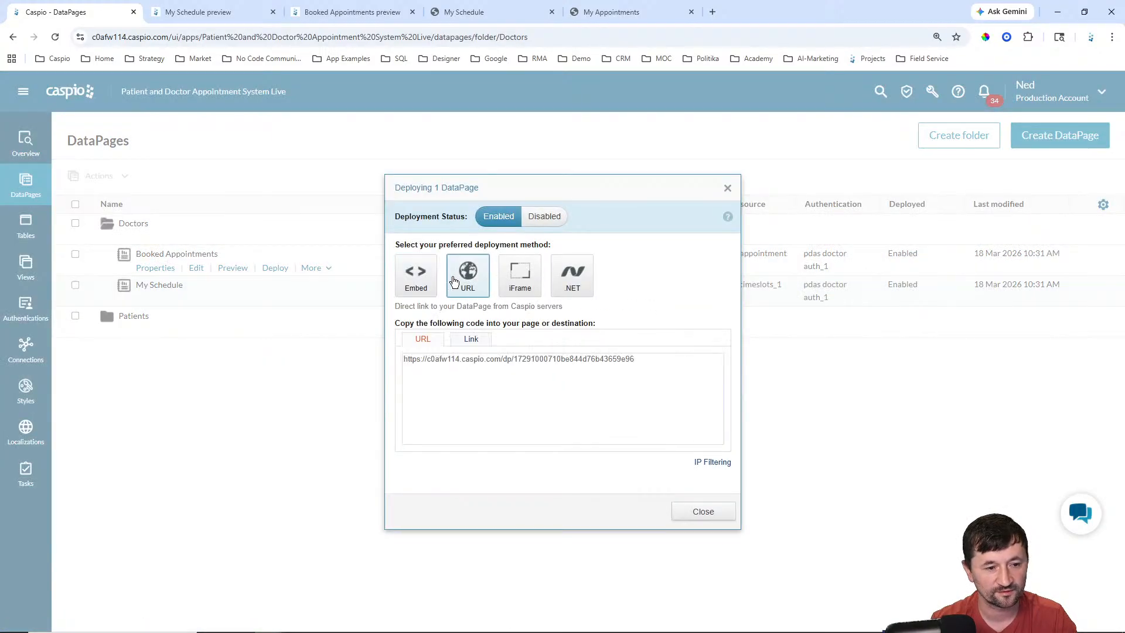
{"action": "left_click", "coordinate": [469, 359]}
{"action": "key", "text": "ctrl+c"}
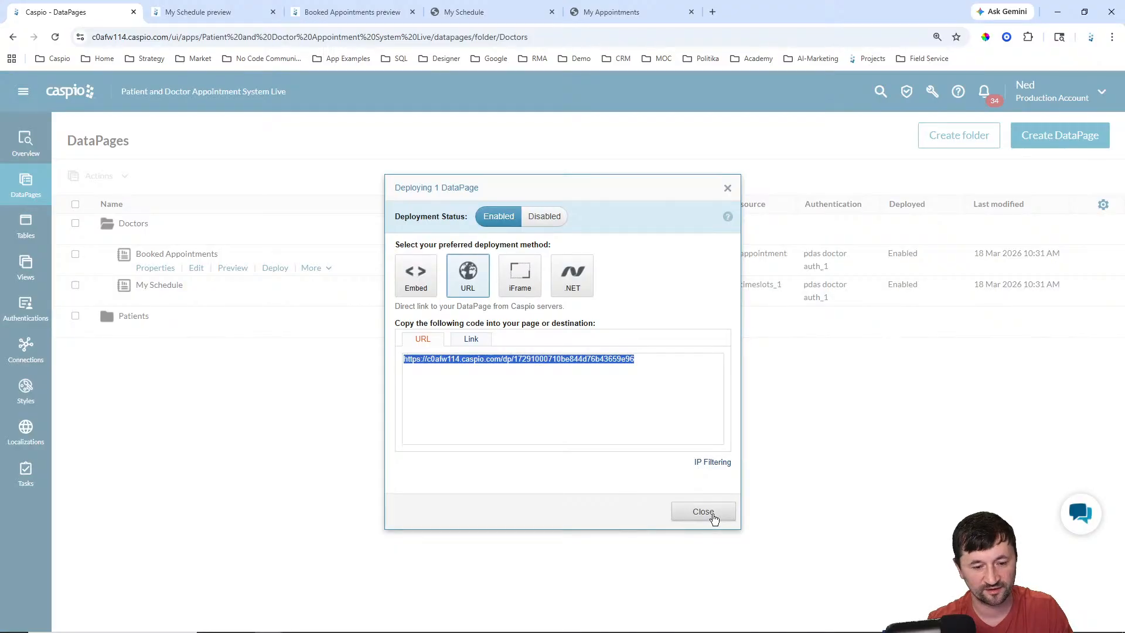
{"action": "left_click", "coordinate": [387, 11]}
{"action": "left_click", "coordinate": [413, 12]}
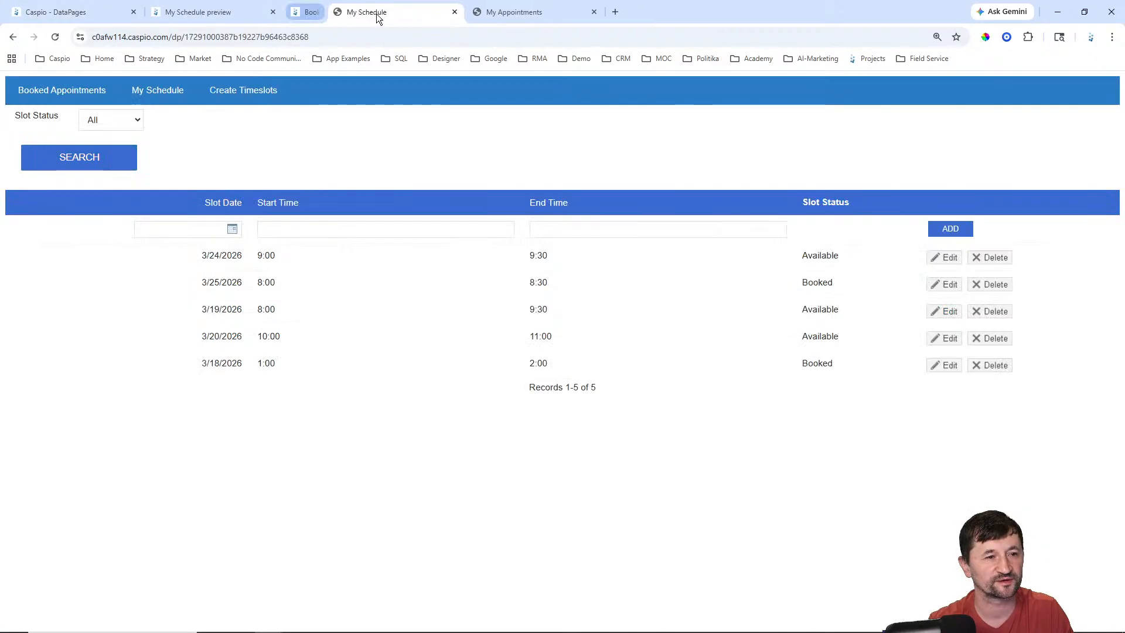
{"action": "left_click", "coordinate": [211, 12]}
{"action": "left_click", "coordinate": [252, 35]}
{"action": "key", "text": "ctrl+v"}
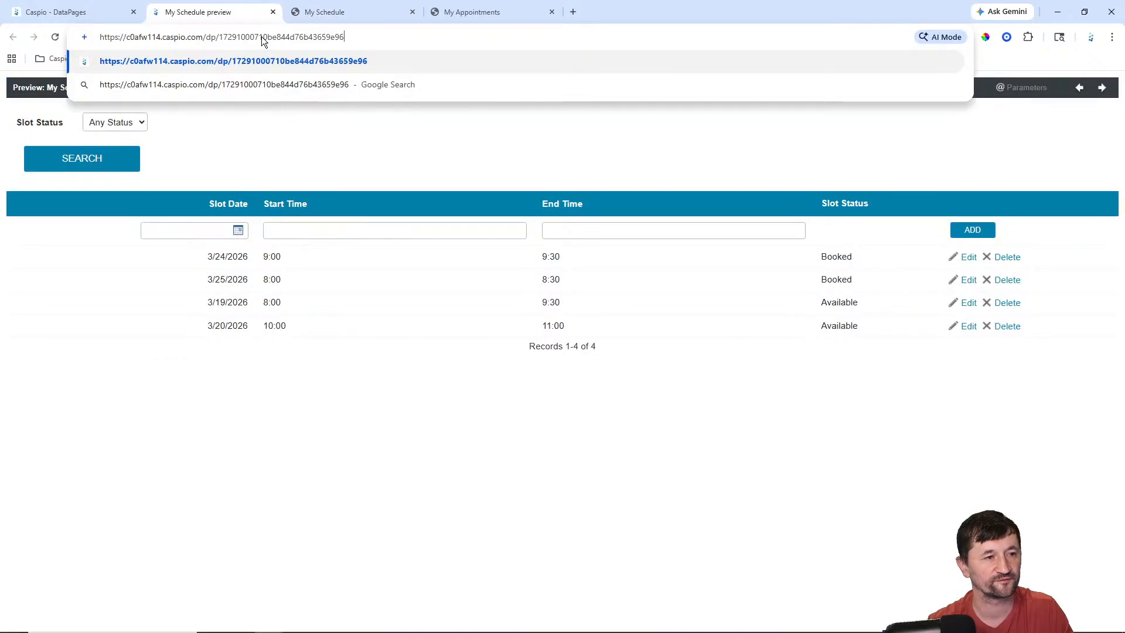
{"action": "key", "text": "Return"}
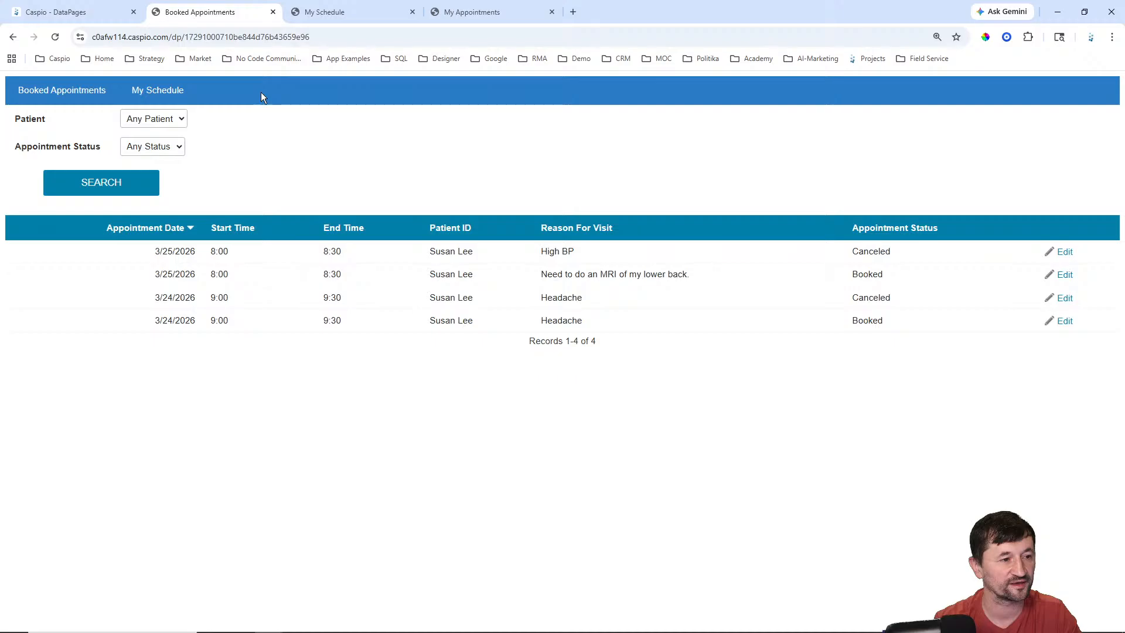
Step: Open the live My Schedule page, leave Slot Status at Any Status, and check today's date
{"action": "left_click", "coordinate": [153, 97]}
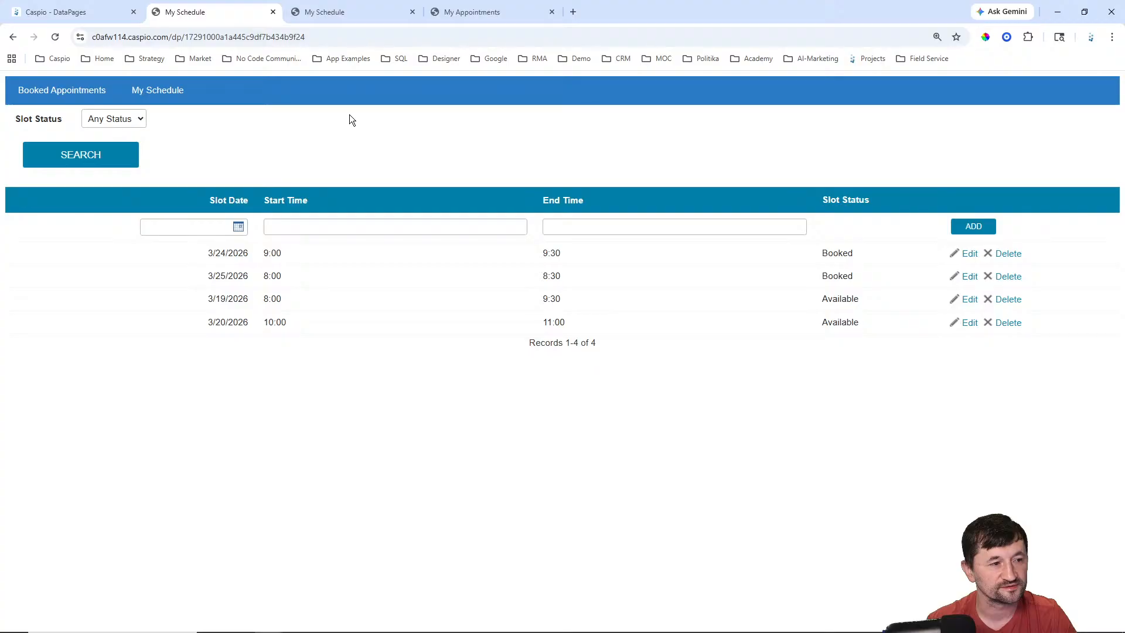
{"action": "left_click", "coordinate": [113, 118]}
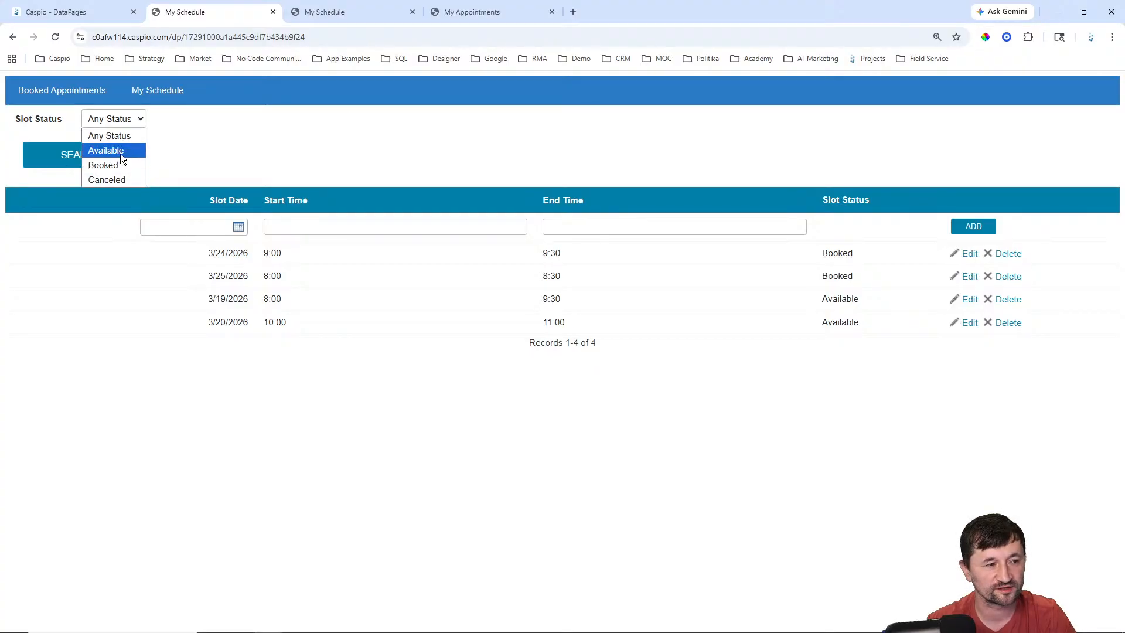
{"action": "left_click", "coordinate": [282, 151]}
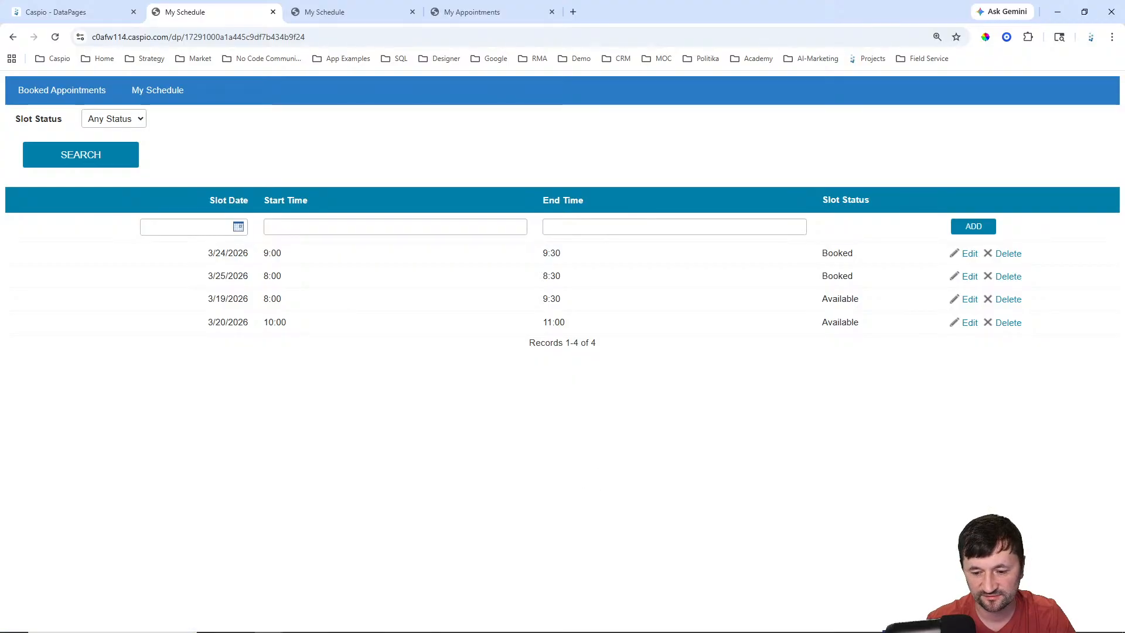
{"action": "left_click", "coordinate": [1074, 624]}
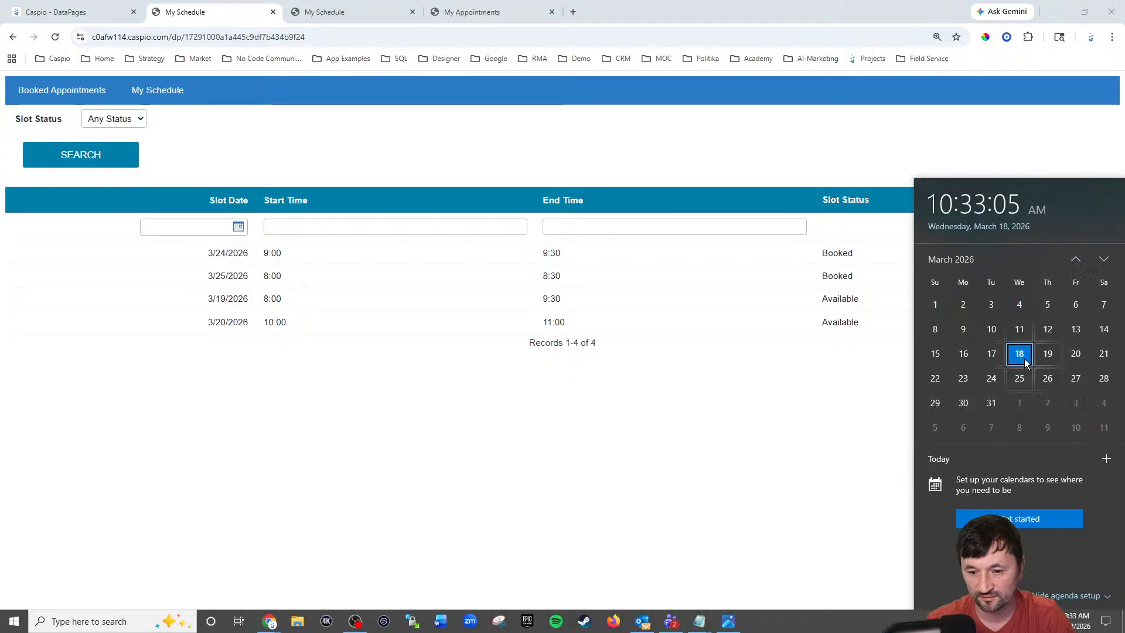
{"action": "left_click", "coordinate": [863, 446]}
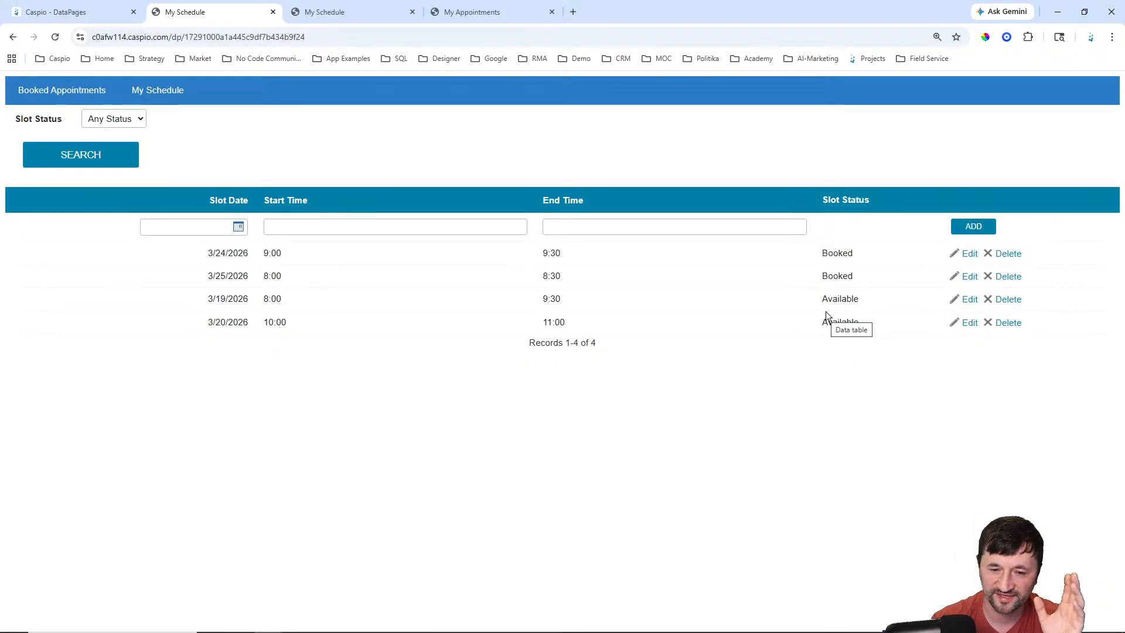
Step: Create a new DataPage of type Reports > Tabular in the Patients folder
{"action": "left_click", "coordinate": [71, 17]}
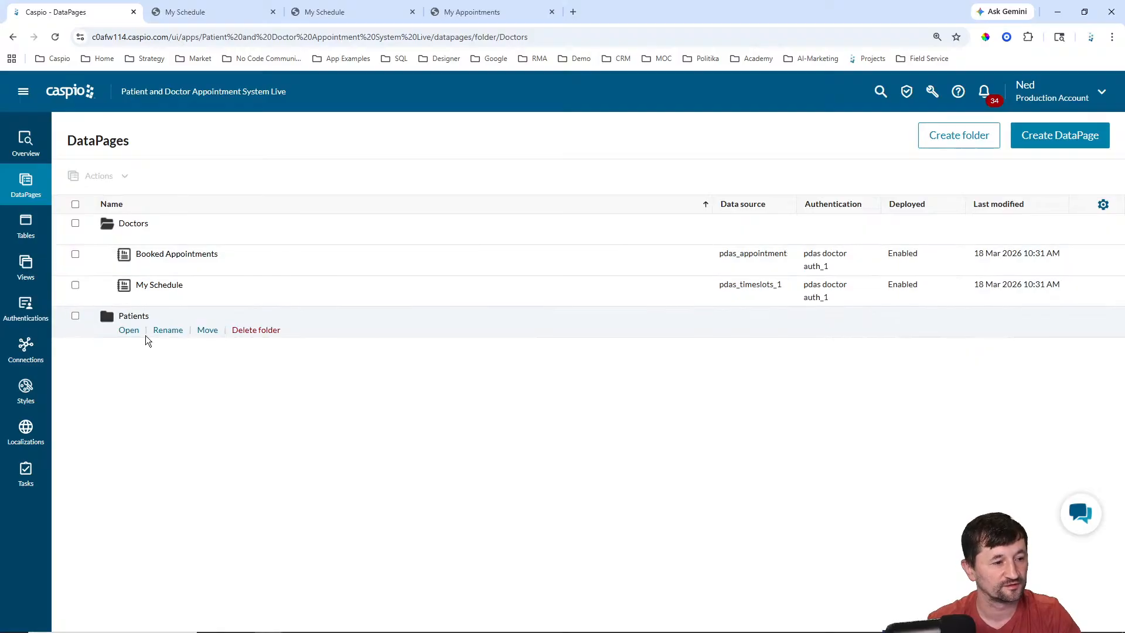
{"action": "left_click", "coordinate": [128, 331]}
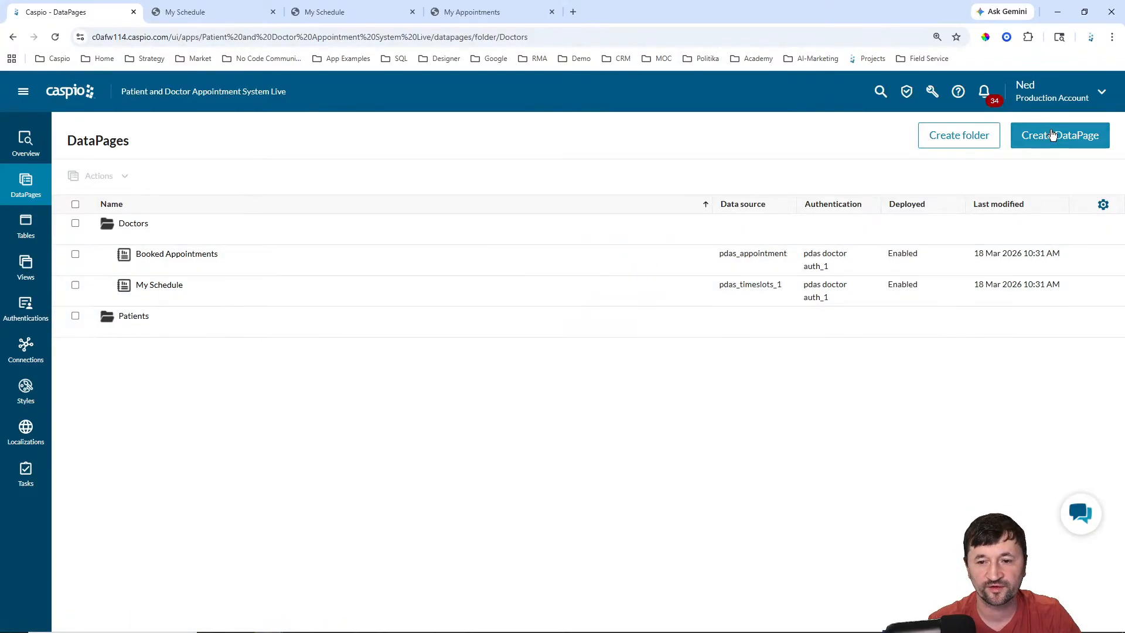
{"action": "left_click", "coordinate": [1025, 132]}
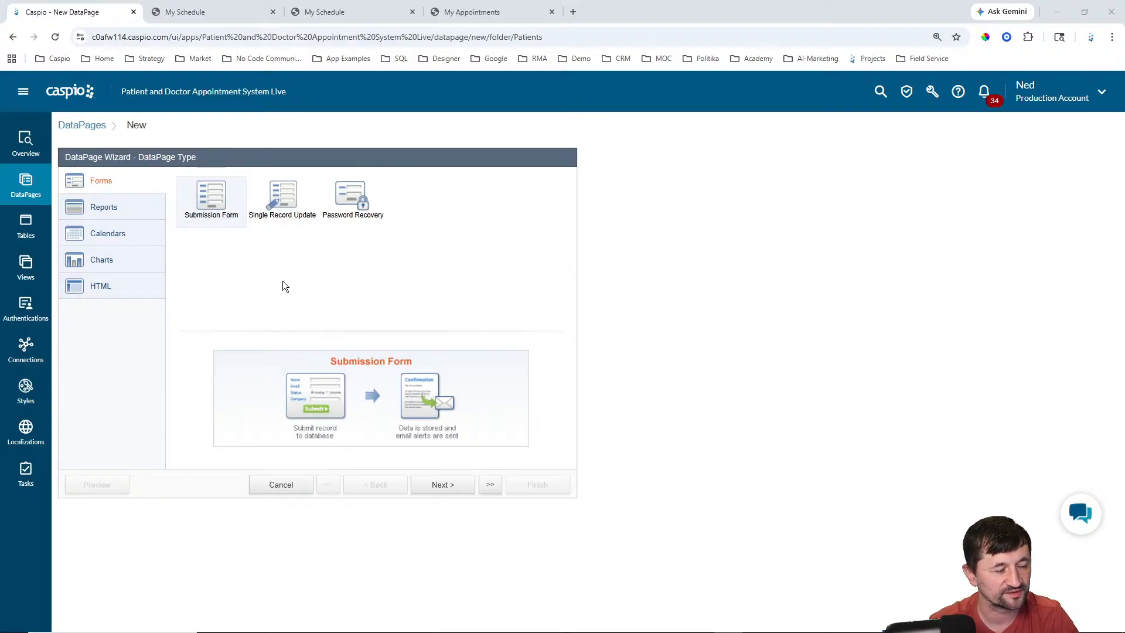
{"action": "left_click", "coordinate": [149, 209]}
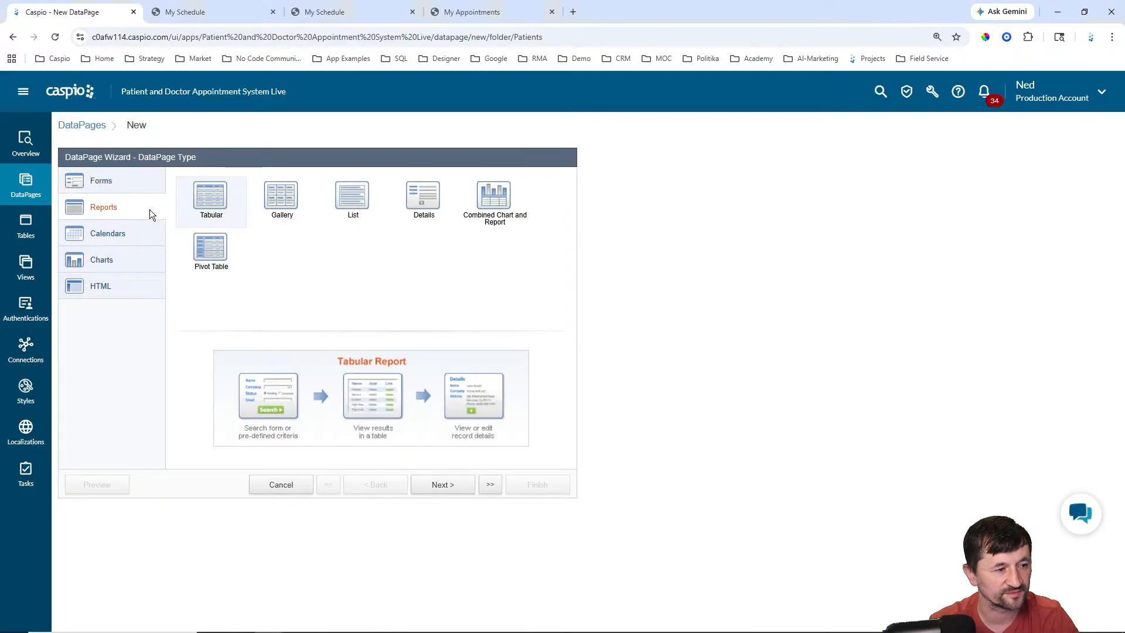
{"action": "left_click", "coordinate": [446, 488]}
Step: Reload the live My Appointments page for reference, then return to the wizard
{"action": "left_click", "coordinate": [471, 12]}
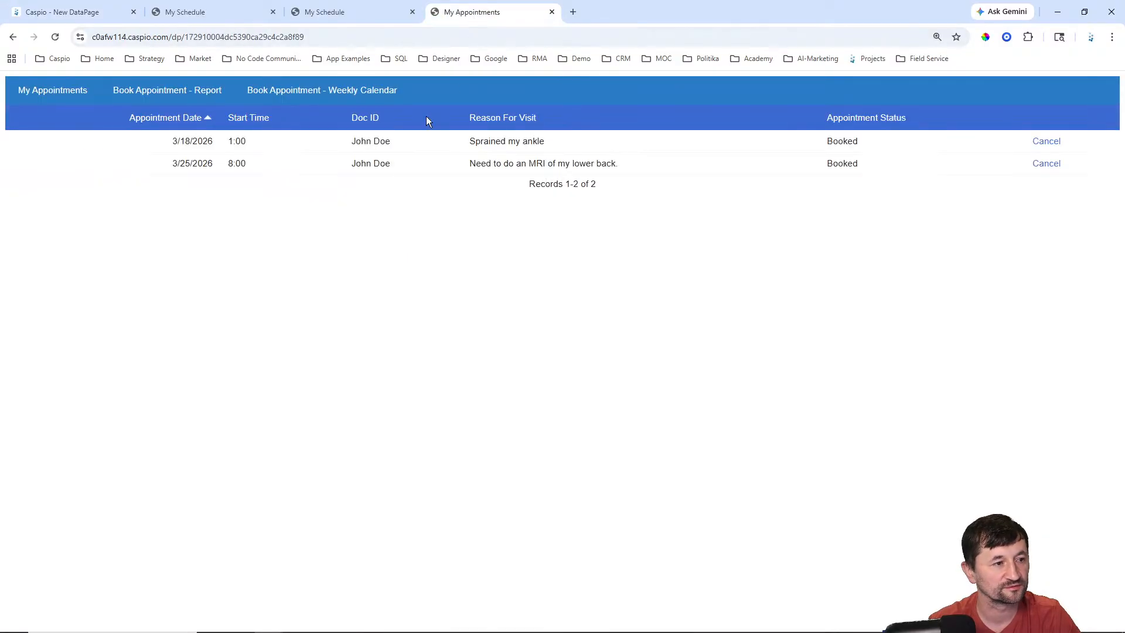
{"action": "left_click", "coordinate": [59, 92]}
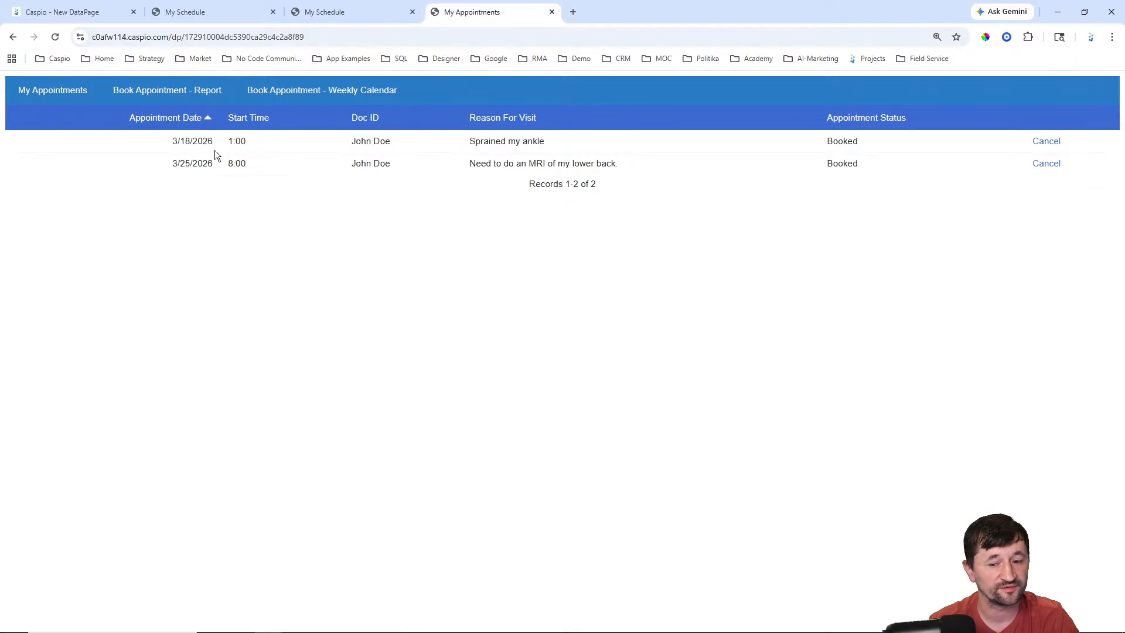
{"action": "mouse_move", "coordinate": [614, 621]}
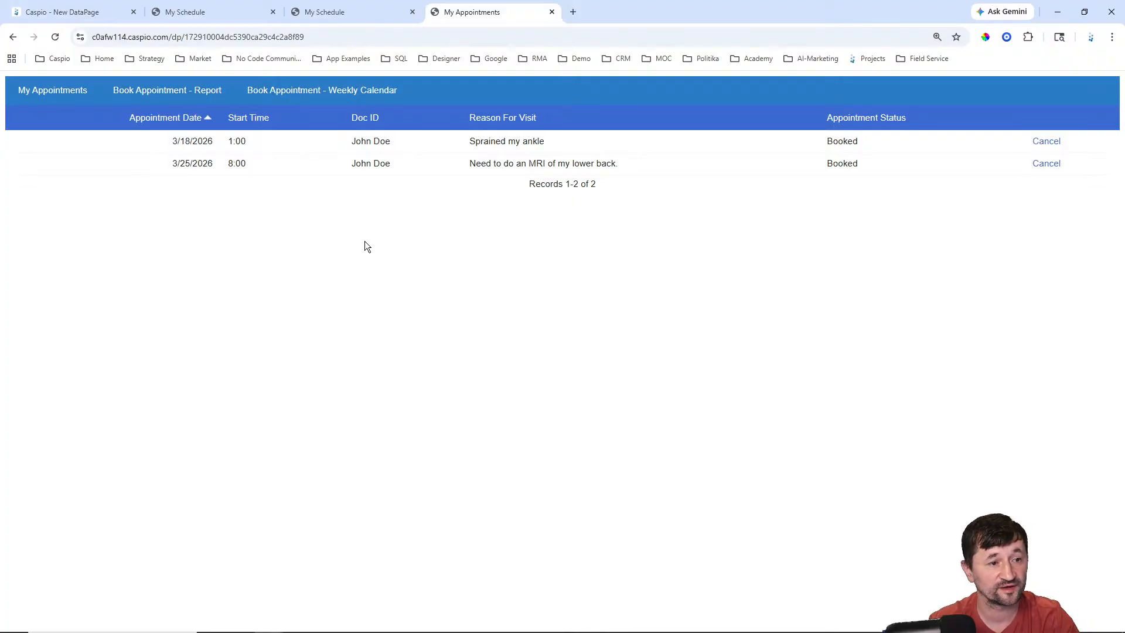
{"action": "left_click", "coordinate": [82, 11]}
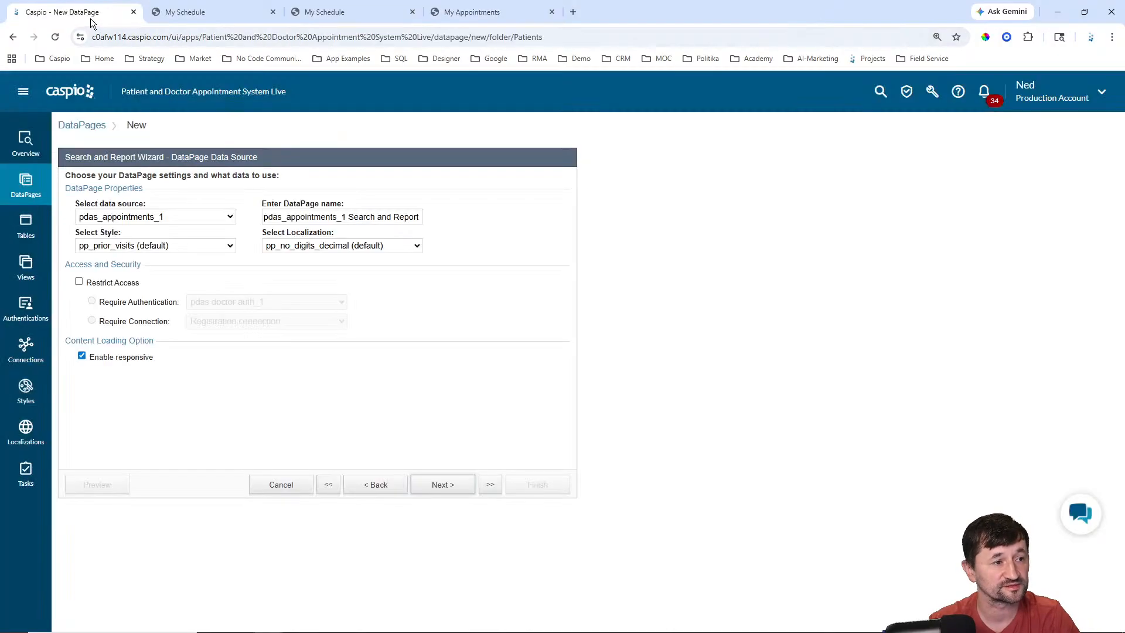
Step: Keep pdas_appointments_1 as data source, name the page 'My Appointments', and use Caspian style
{"action": "left_click", "coordinate": [177, 217]}
{"action": "left_click", "coordinate": [170, 246]}
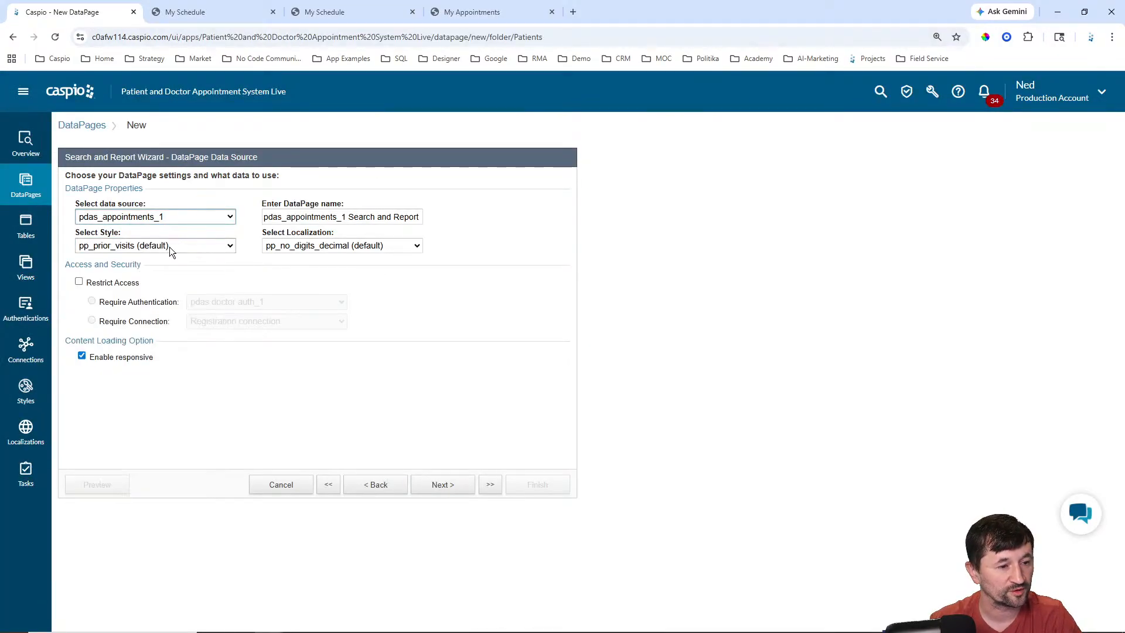
{"action": "left_click", "coordinate": [387, 215]}
{"action": "key", "text": "ctrl+a"}
{"action": "type", "text": "My "}
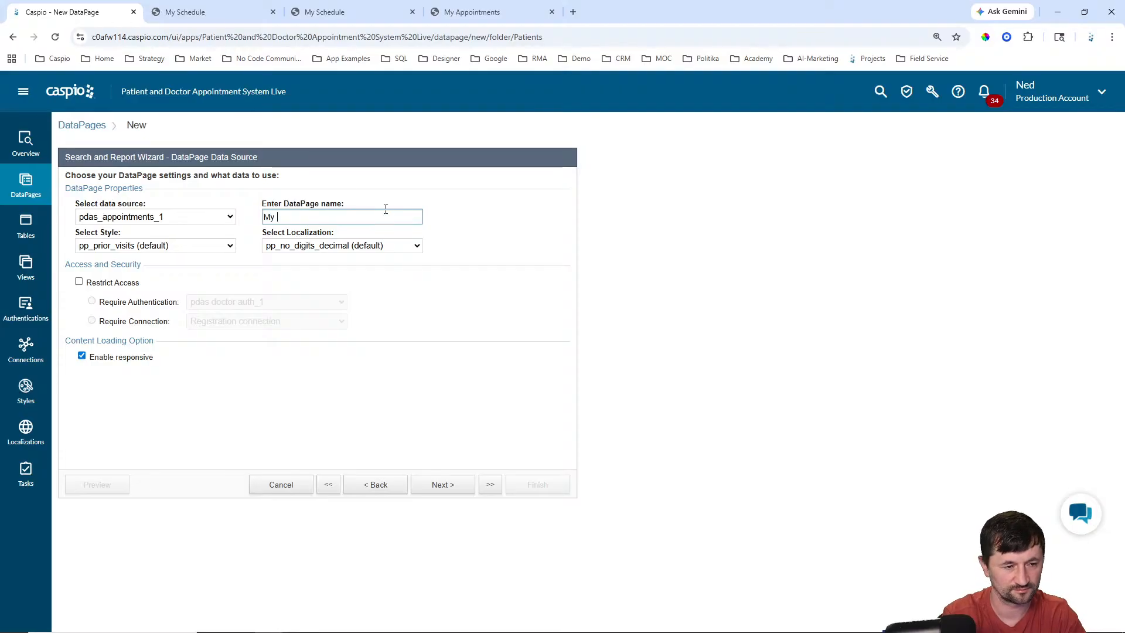
{"action": "type", "text": "Appointments"}
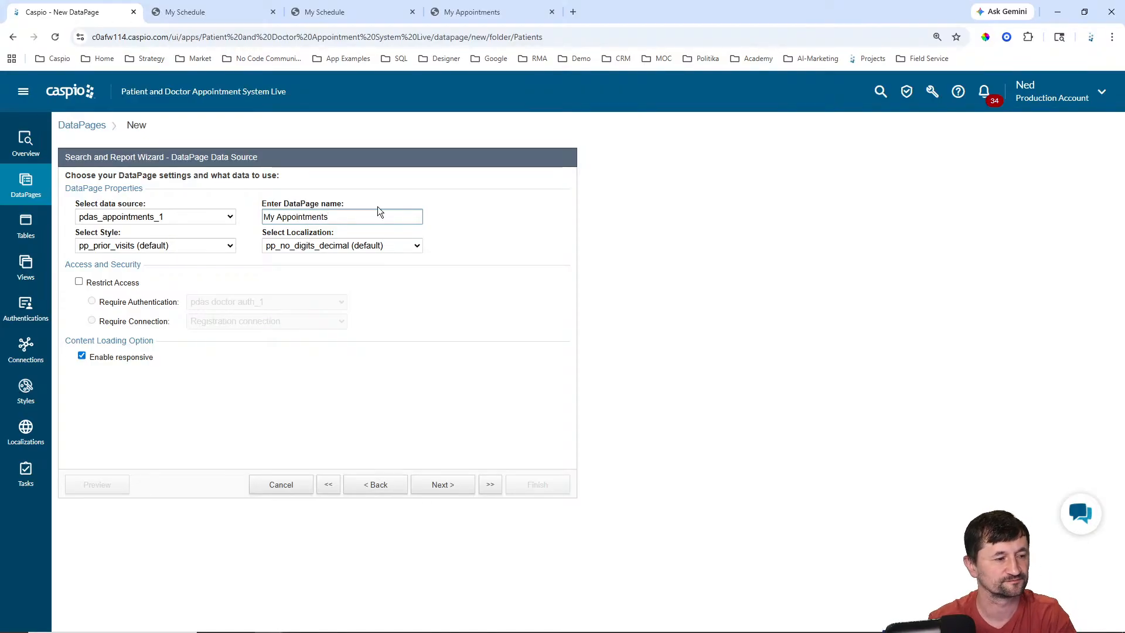
{"action": "left_click", "coordinate": [202, 248]}
{"action": "scroll", "coordinate": [129, 278], "scroll_direction": "up", "scroll_amount": 10}
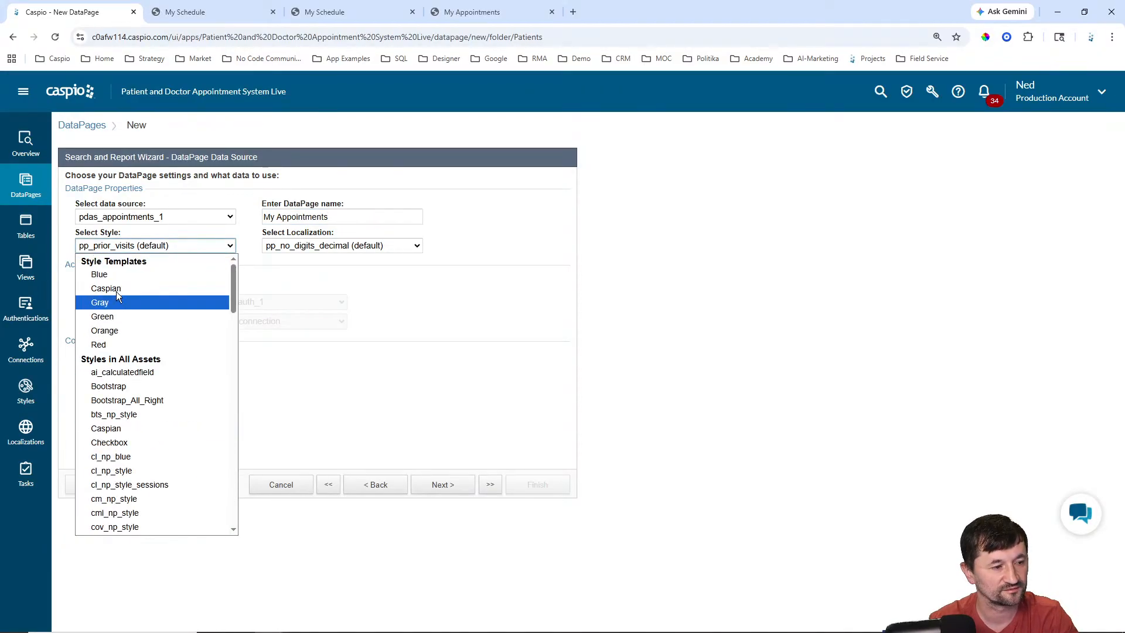
{"action": "left_click", "coordinate": [115, 290]}
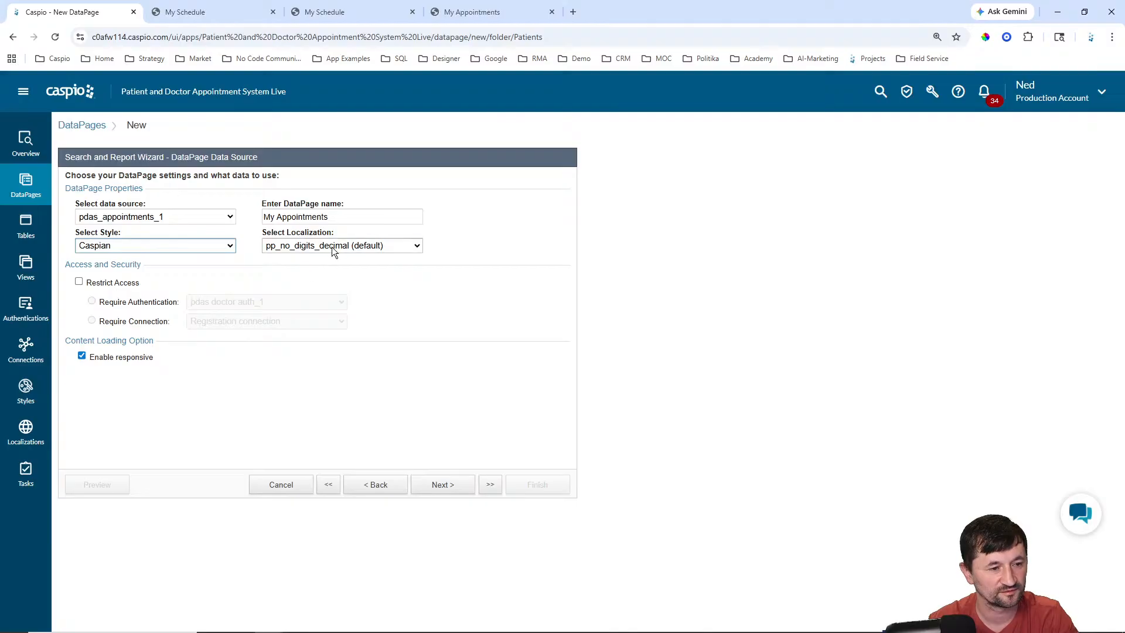
Step: Set localization to English and restrict access to pdas patient auth_1 users
{"action": "left_click", "coordinate": [332, 247]}
{"action": "scroll", "coordinate": [328, 313], "scroll_direction": "up", "scroll_amount": 1}
{"action": "left_click", "coordinate": [315, 305]}
{"action": "left_click", "coordinate": [117, 283]}
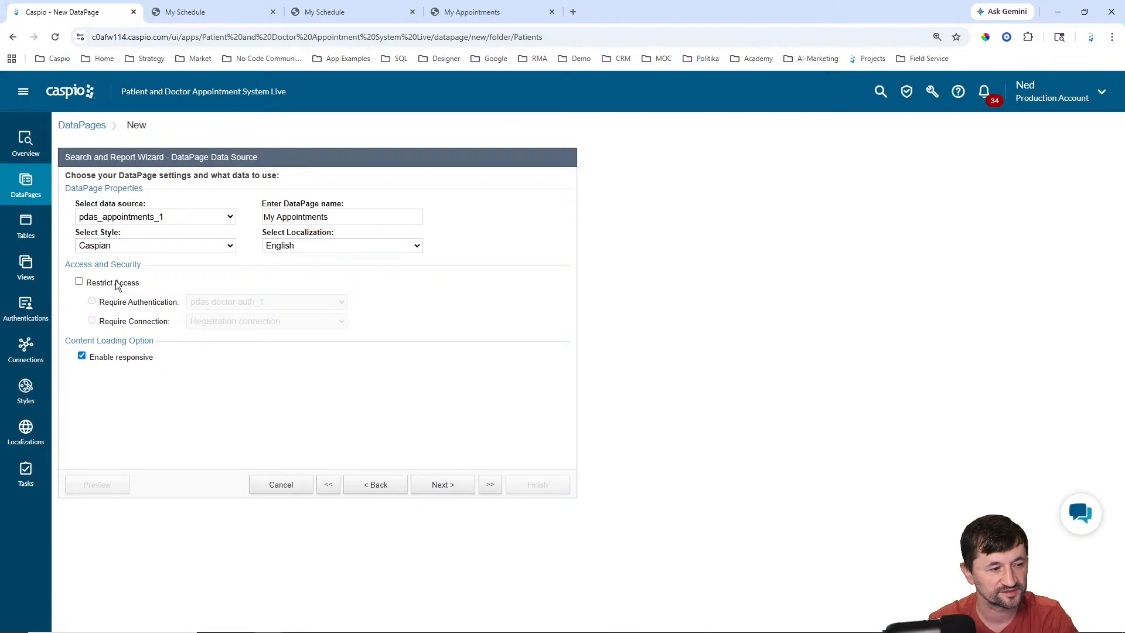
{"action": "left_click", "coordinate": [240, 304]}
{"action": "left_click", "coordinate": [237, 345]}
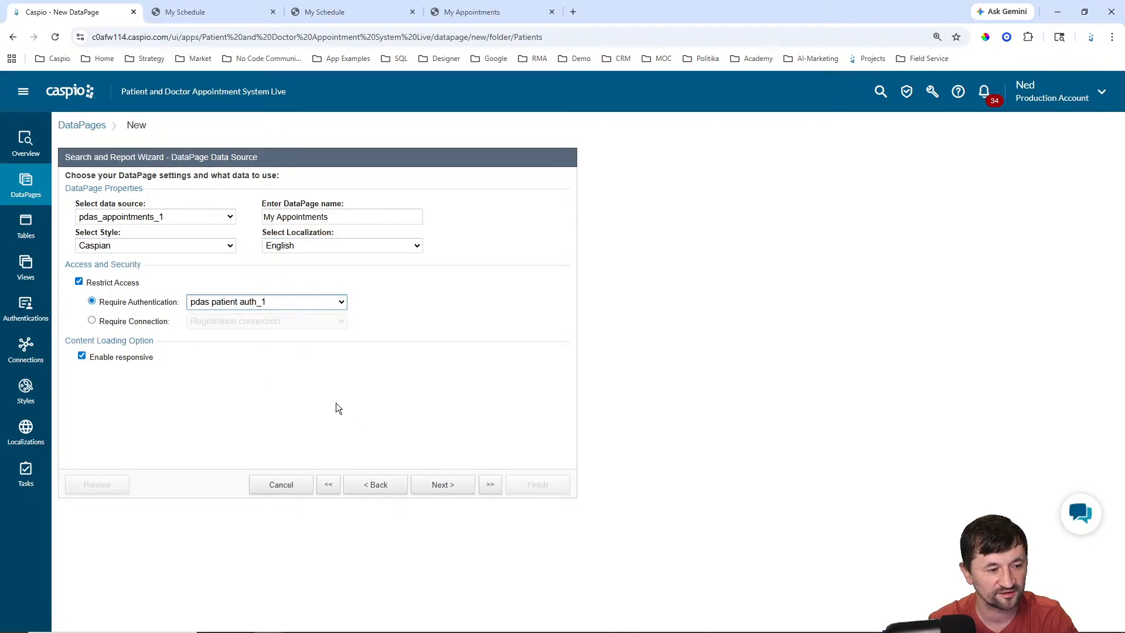
{"action": "left_click", "coordinate": [443, 485]}
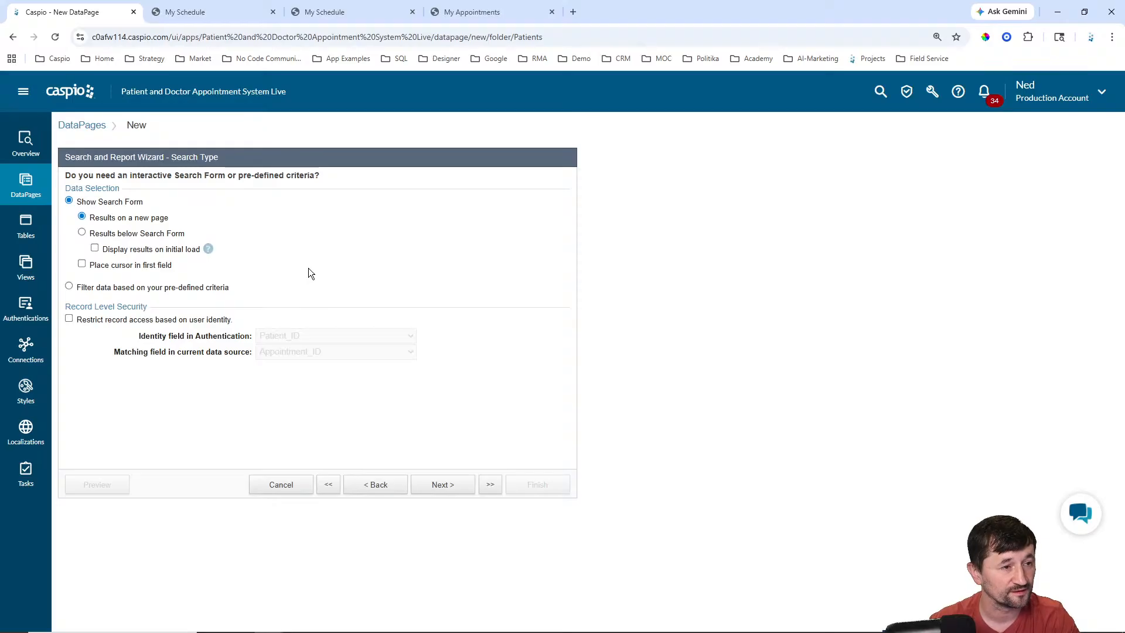
Step: Filter by pre-defined criteria with record-level security matching Patient_ID
{"action": "left_click", "coordinate": [460, 12]}
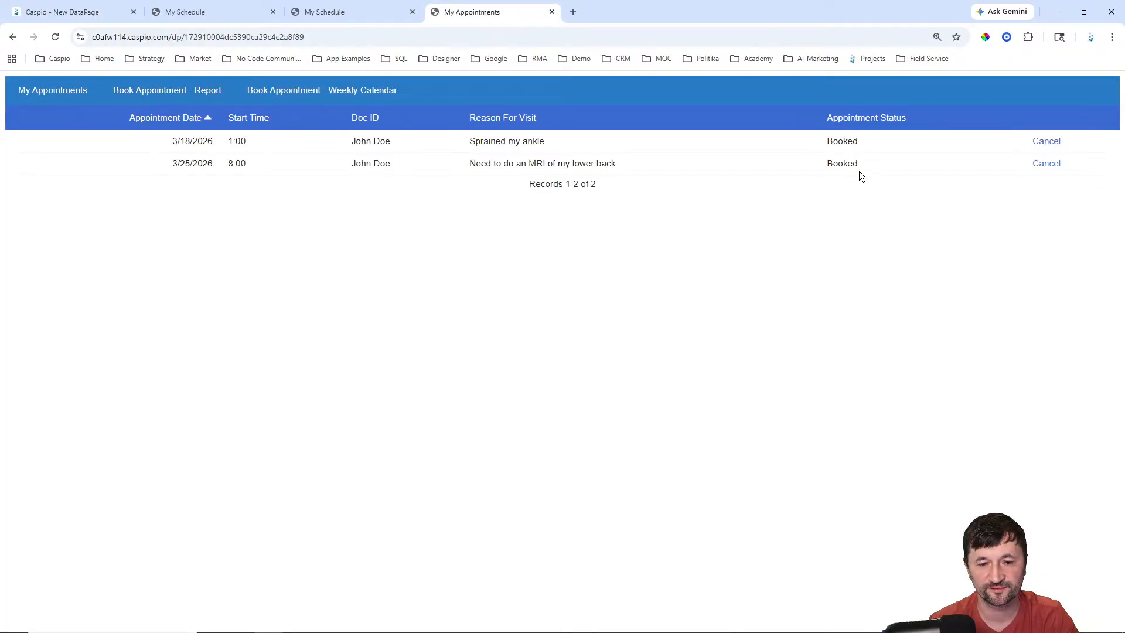
{"action": "left_click", "coordinate": [94, 12]}
{"action": "left_click", "coordinate": [110, 288]}
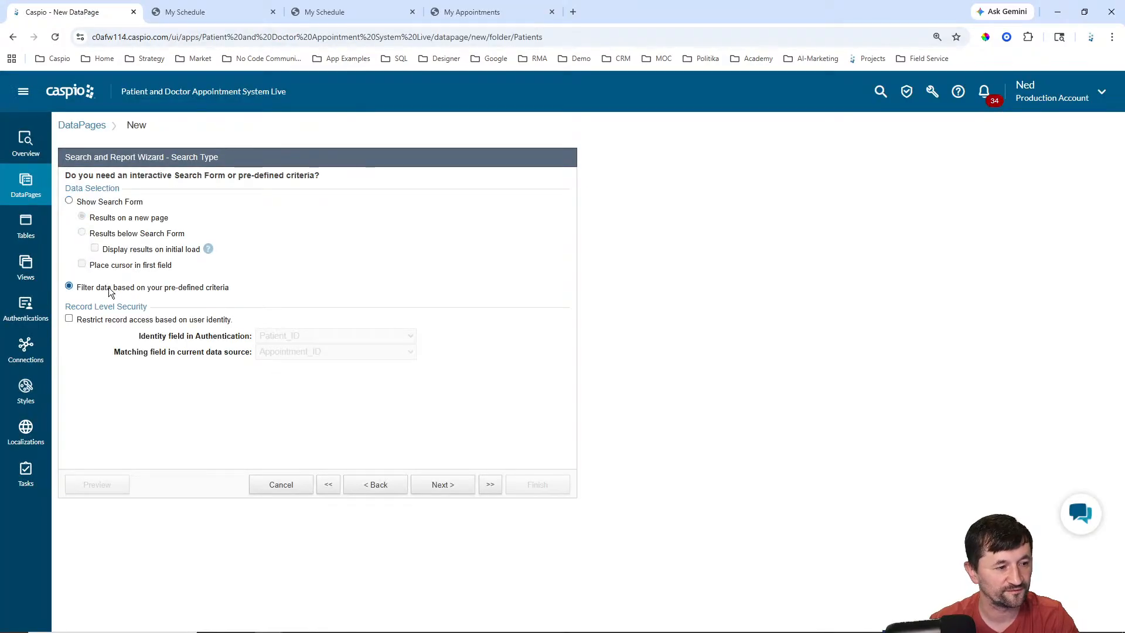
{"action": "left_click", "coordinate": [124, 324]}
{"action": "left_click", "coordinate": [305, 353]}
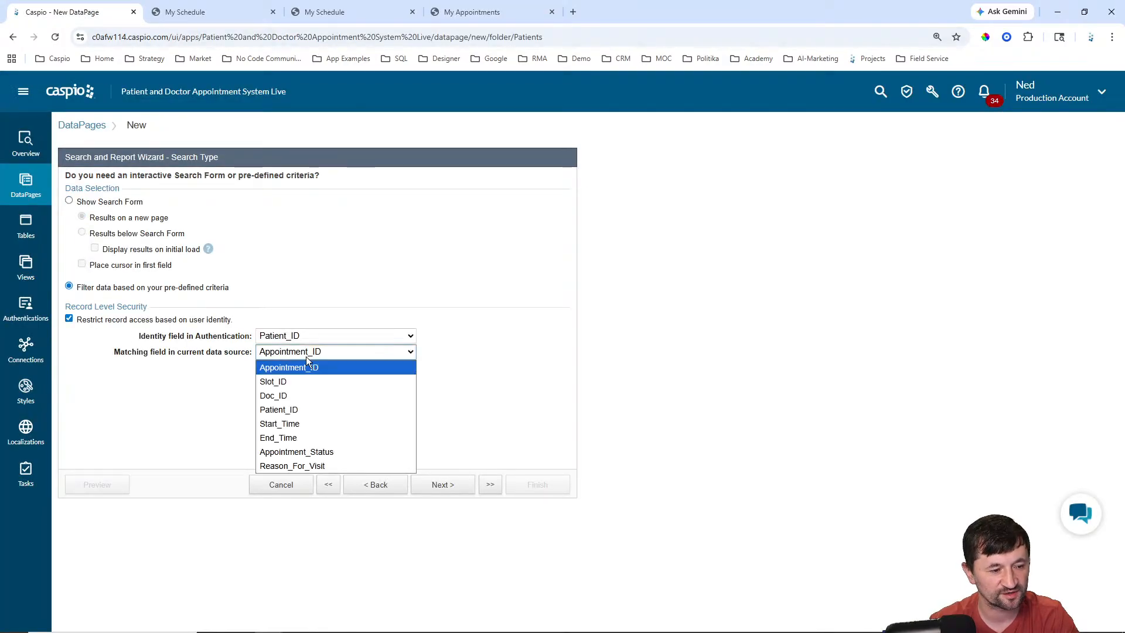
{"action": "left_click", "coordinate": [284, 409]}
{"action": "left_click", "coordinate": [441, 486]}
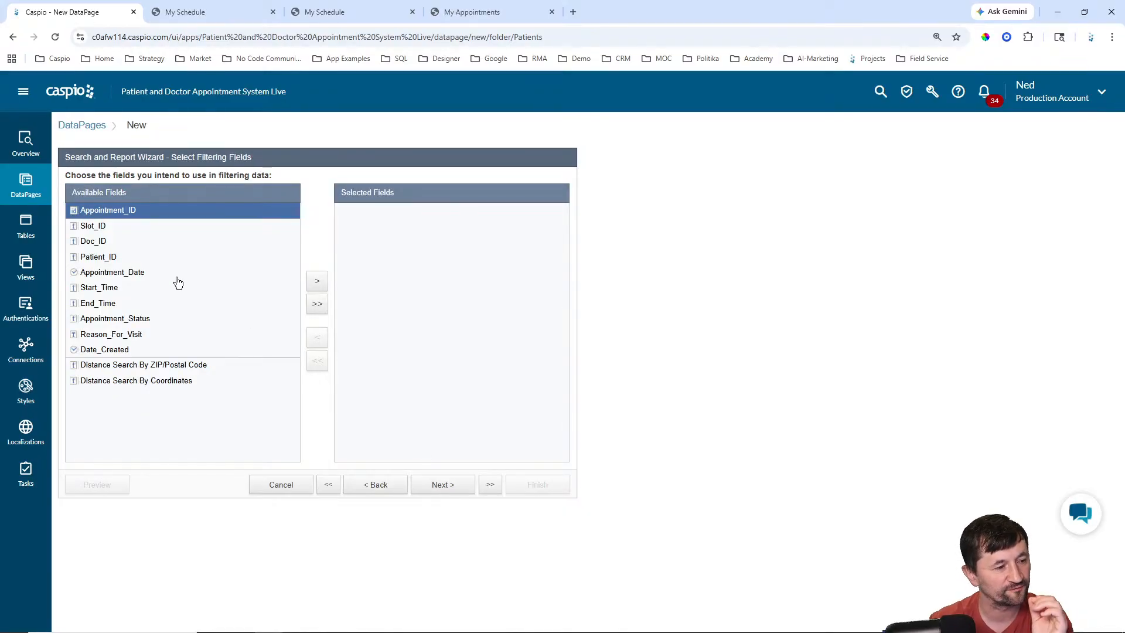
Step: Filter the report on Appointment_Status Equal to 'Booked'
{"action": "left_click", "coordinate": [220, 314]}
{"action": "left_click", "coordinate": [317, 282]}
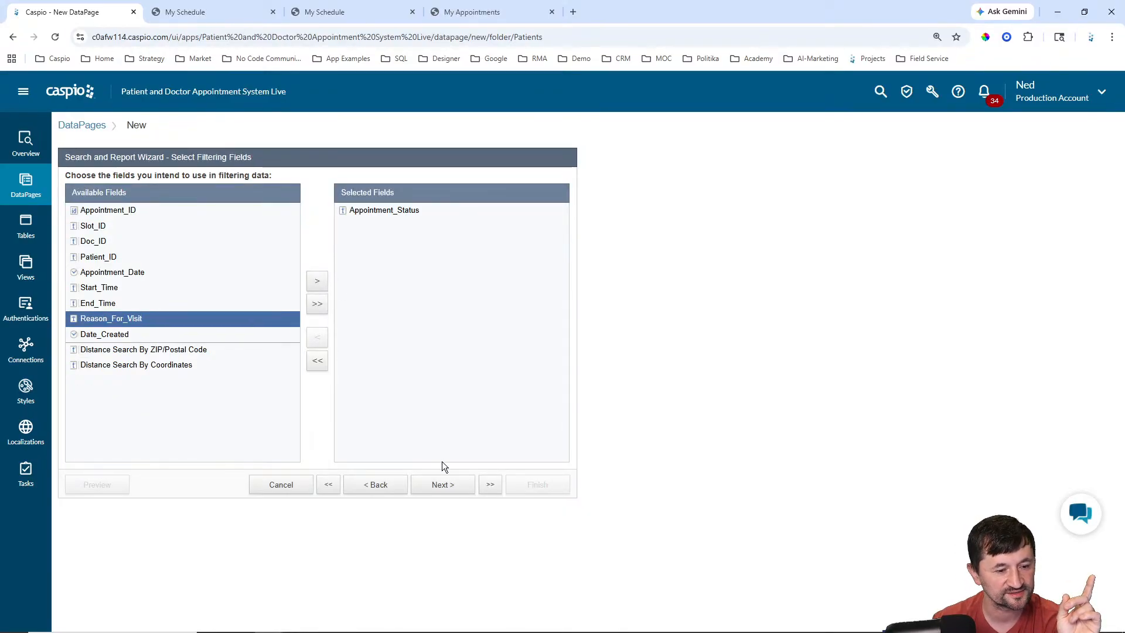
{"action": "left_click", "coordinate": [443, 484]}
{"action": "left_click", "coordinate": [325, 252]}
{"action": "left_click", "coordinate": [324, 251]}
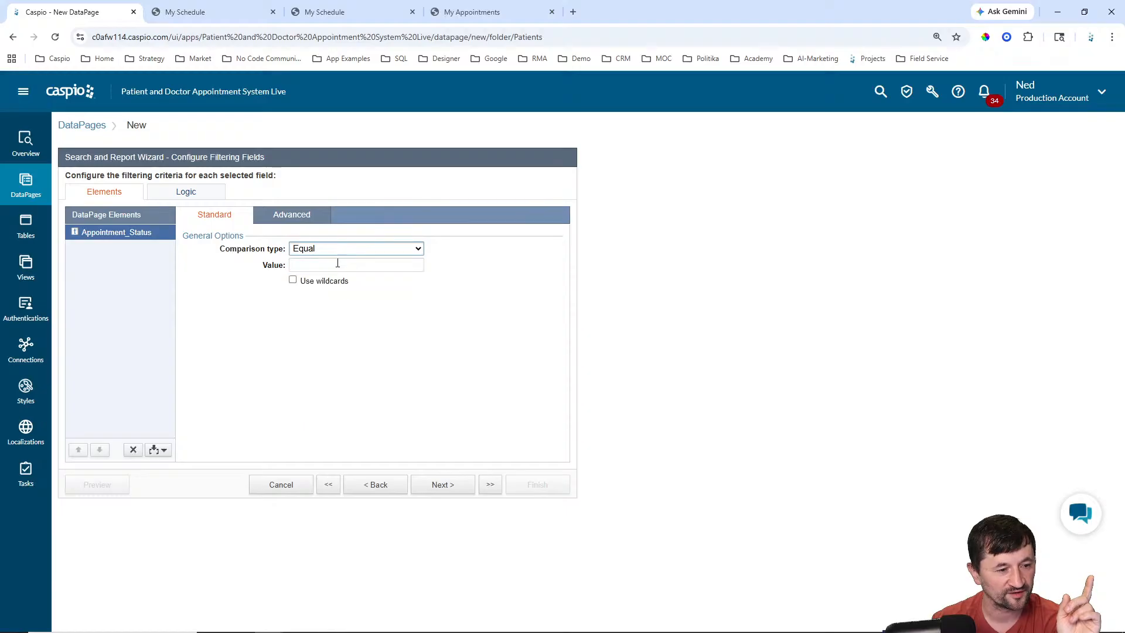
{"action": "left_click", "coordinate": [332, 267]}
{"action": "type", "text": "Booked"}
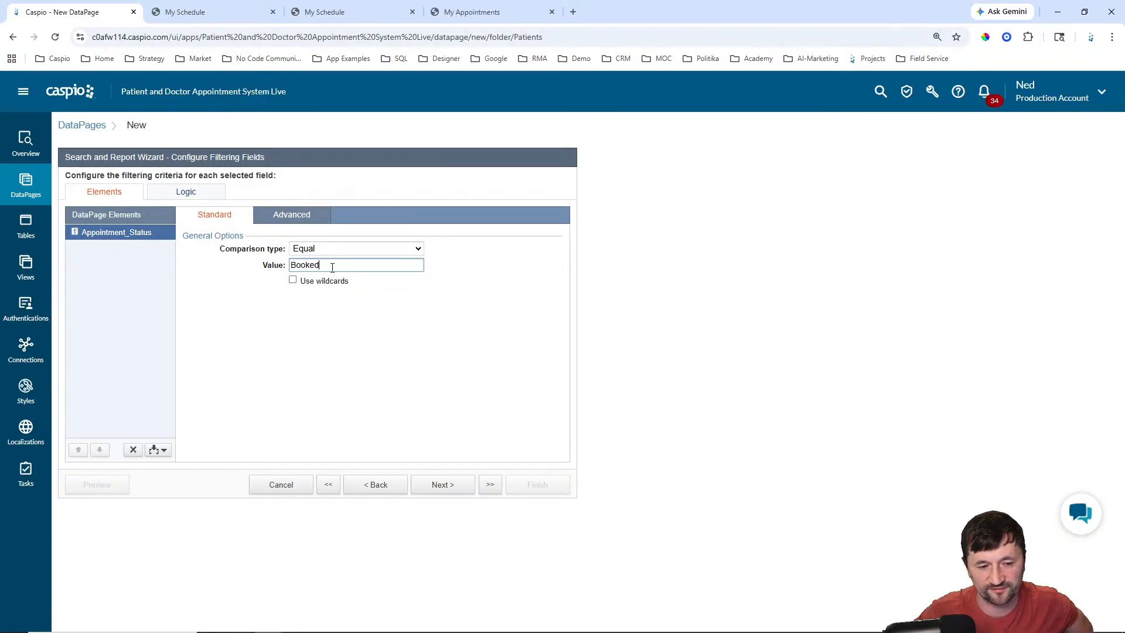
{"action": "left_click", "coordinate": [447, 492]}
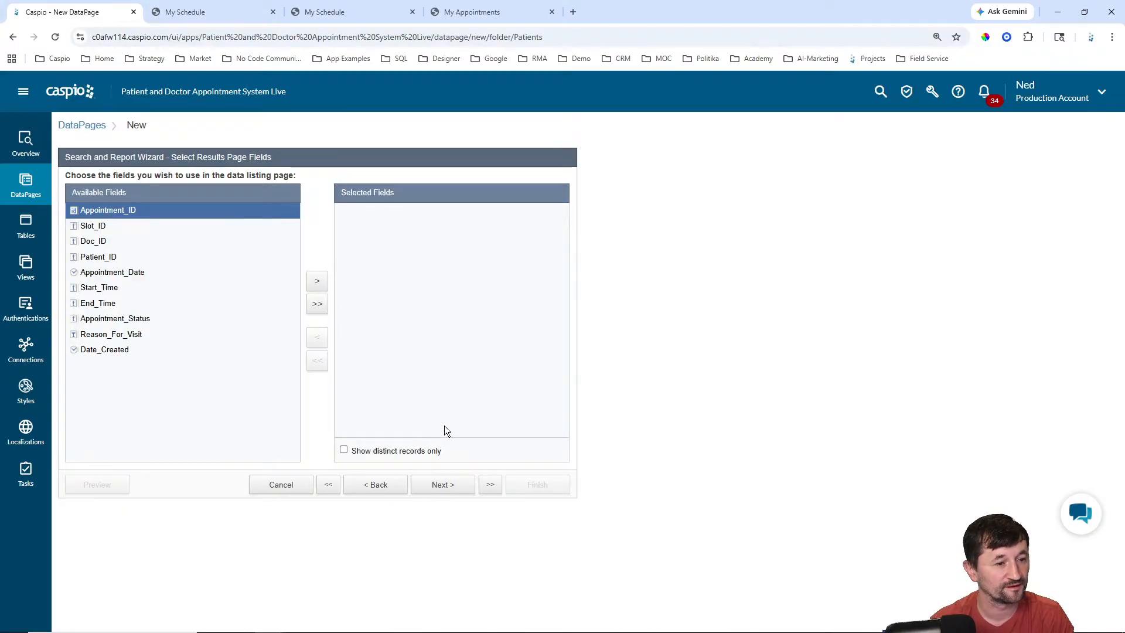
Step: Add Appointment_Date, Start_Time and Doc_ID to the results page fields
{"action": "left_click", "coordinate": [467, 11]}
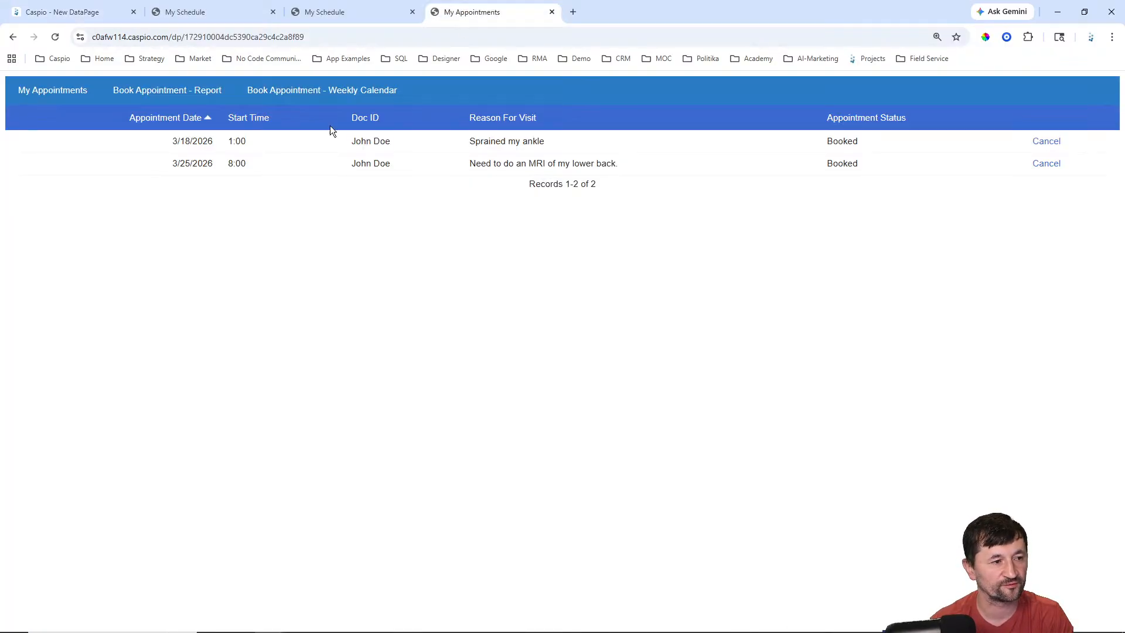
{"action": "left_click", "coordinate": [66, 12]}
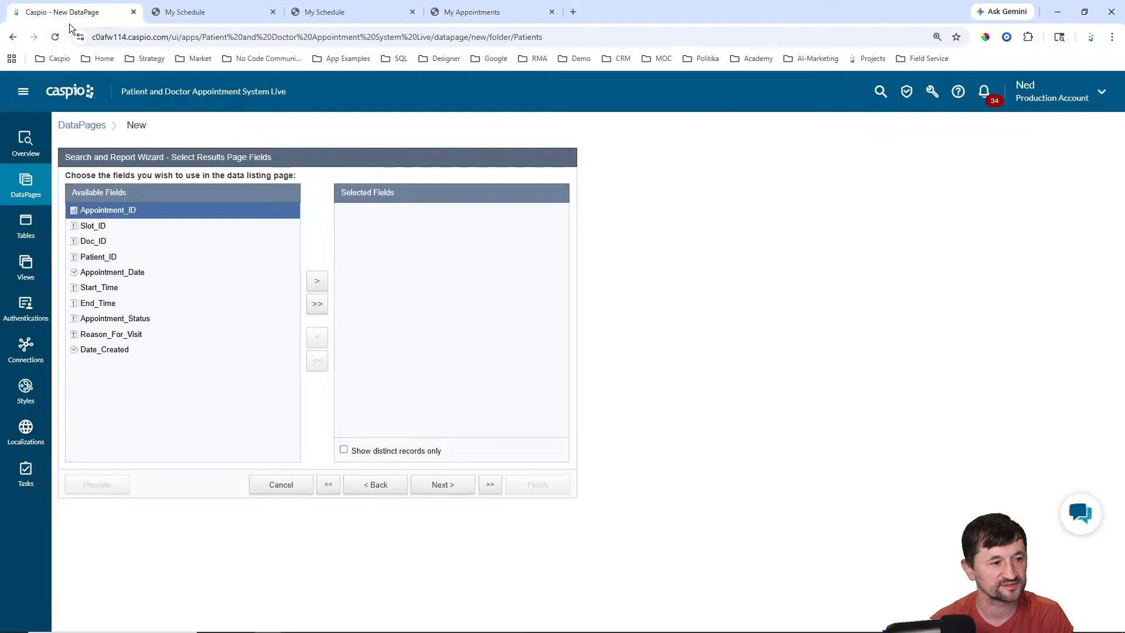
{"action": "left_click", "coordinate": [122, 273]}
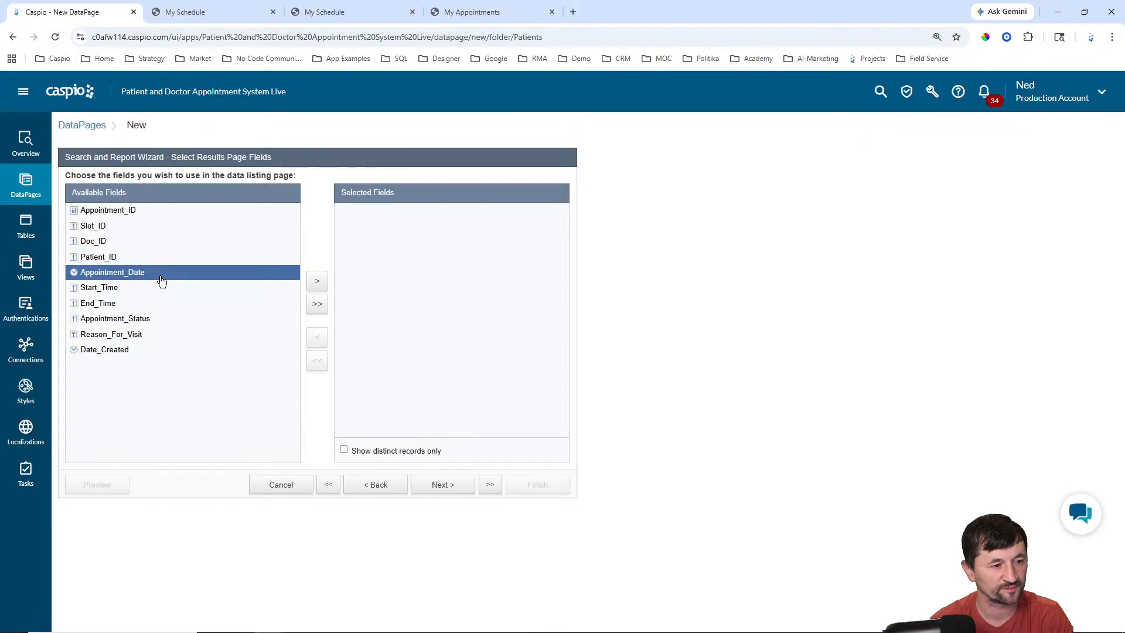
{"action": "left_click", "coordinate": [317, 281]}
{"action": "left_click", "coordinate": [317, 282]}
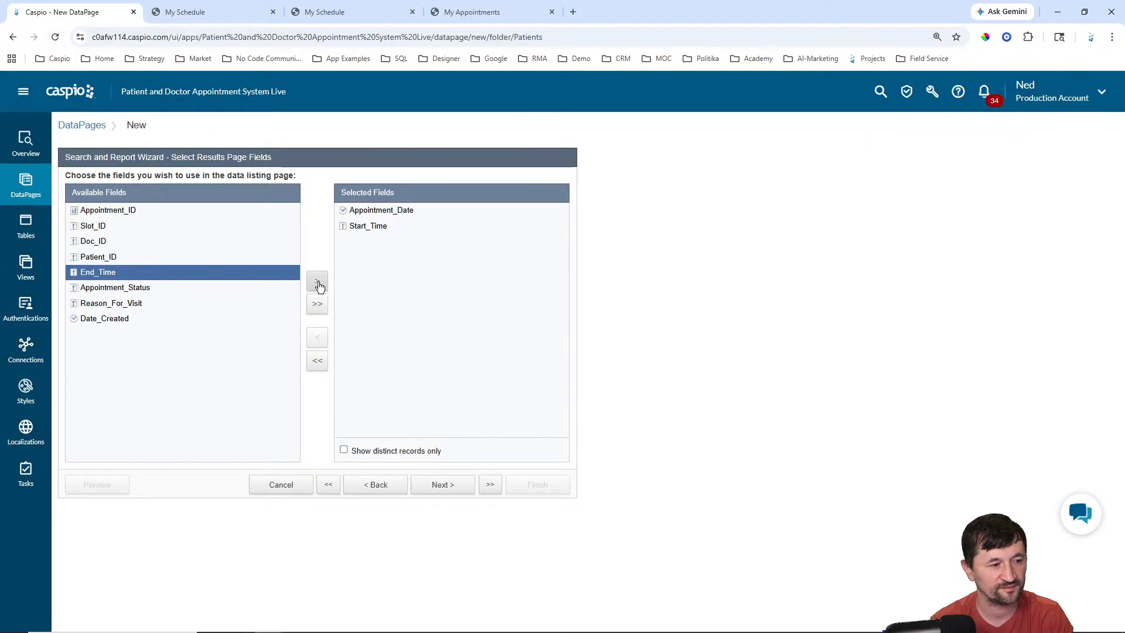
{"action": "left_click", "coordinate": [469, 13]}
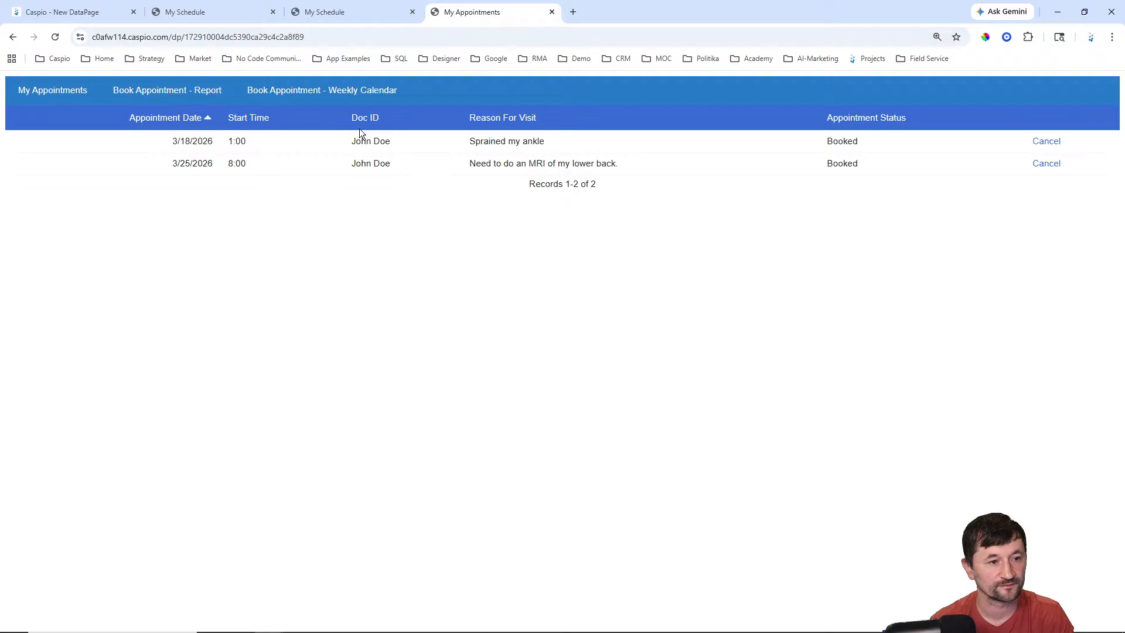
{"action": "left_click", "coordinate": [75, 12]}
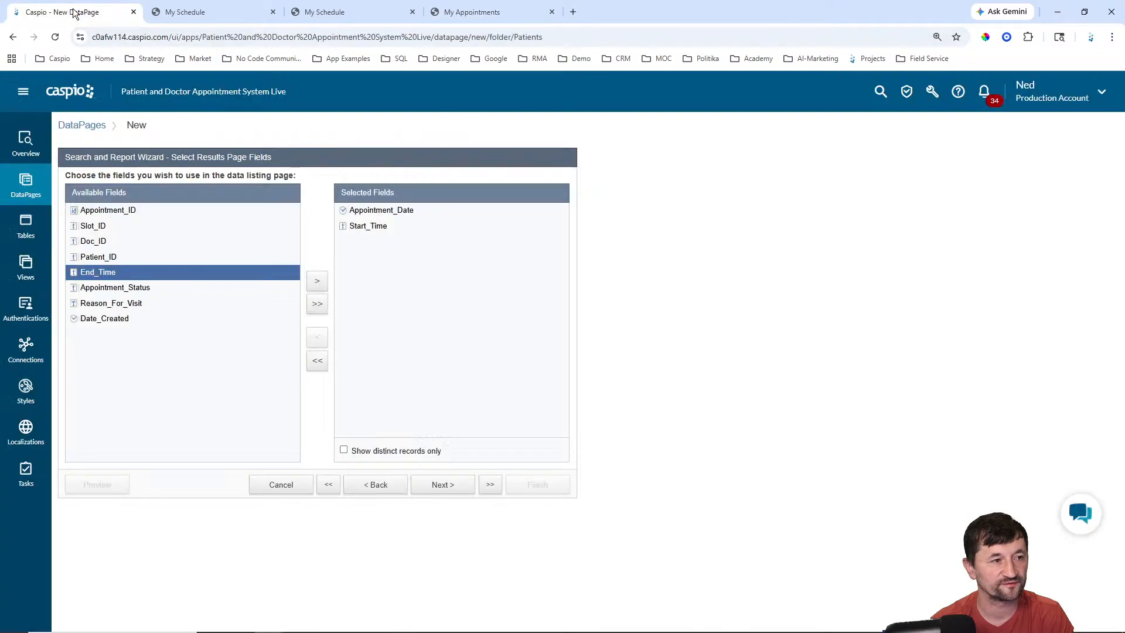
{"action": "left_click", "coordinate": [128, 241]}
{"action": "left_click", "coordinate": [310, 279]}
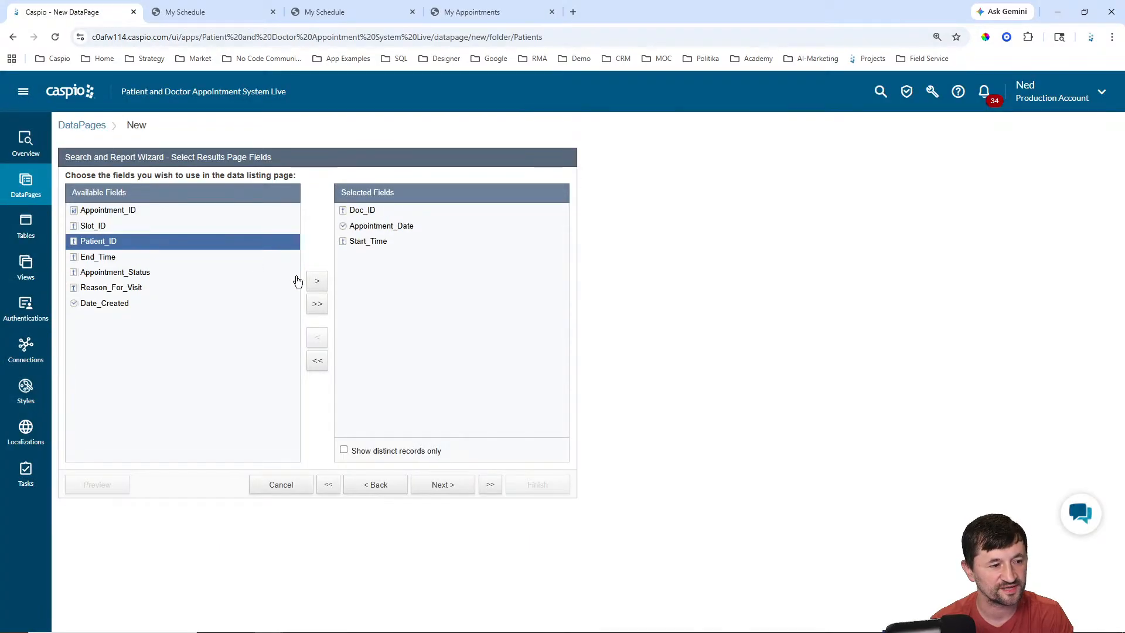
Step: Add Reason_For_Visit and Appointment_Status to the results, leaving editing options off
{"action": "left_click", "coordinate": [114, 288]}
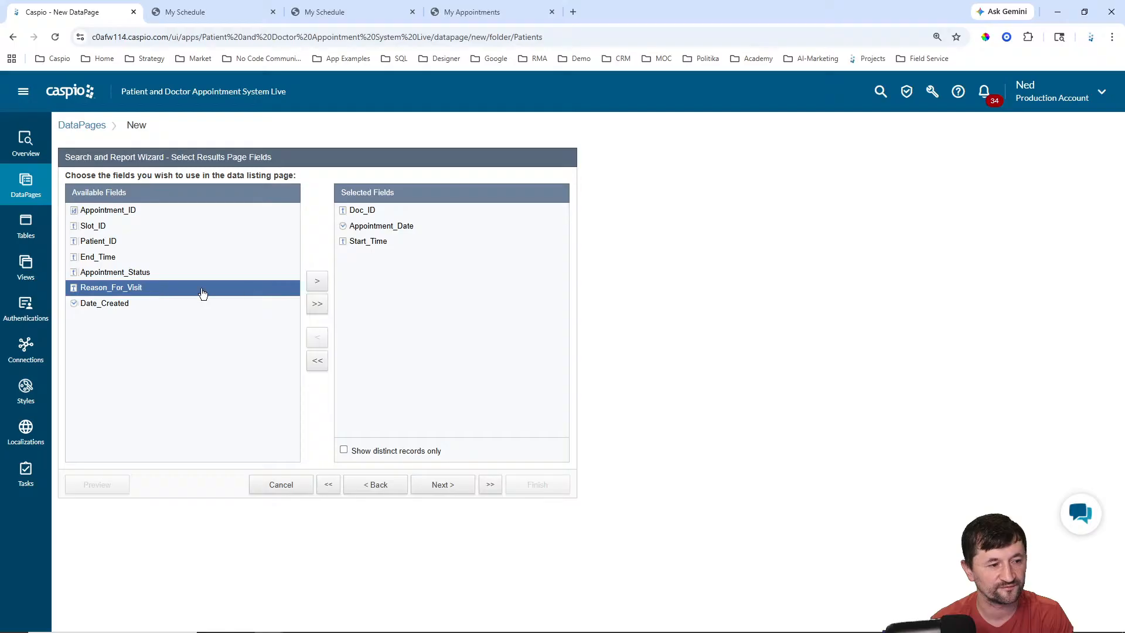
{"action": "left_click", "coordinate": [317, 282]}
{"action": "left_click", "coordinate": [476, 16]}
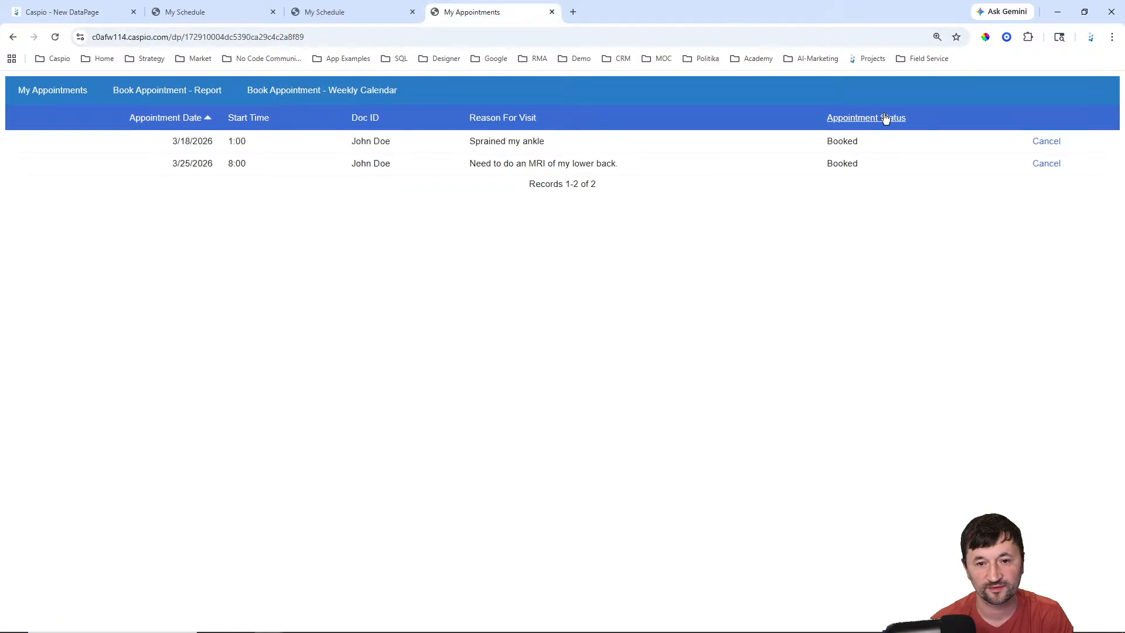
{"action": "left_click", "coordinate": [94, 7]}
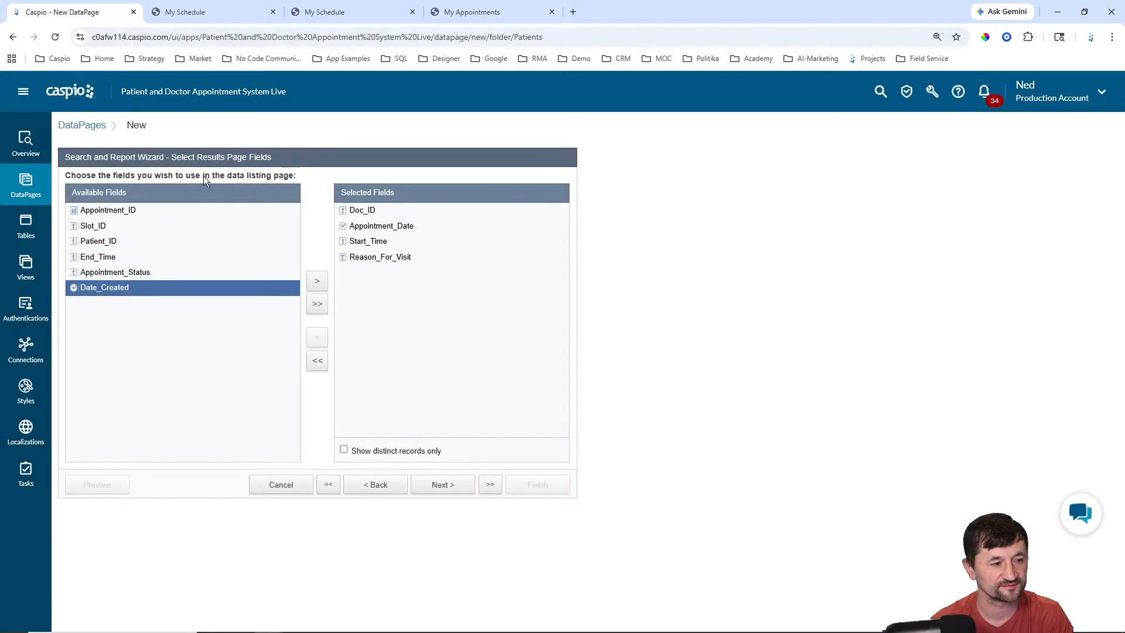
{"action": "left_click", "coordinate": [123, 274]}
{"action": "left_click", "coordinate": [317, 282]}
{"action": "left_click", "coordinate": [448, 486]}
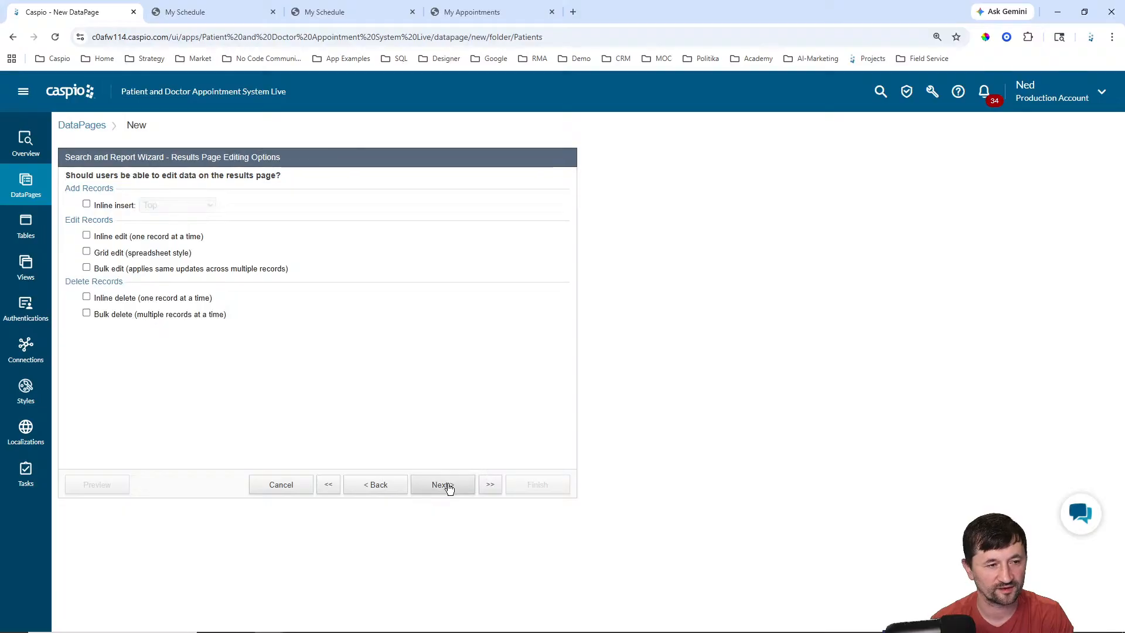
{"action": "left_click", "coordinate": [479, 13]}
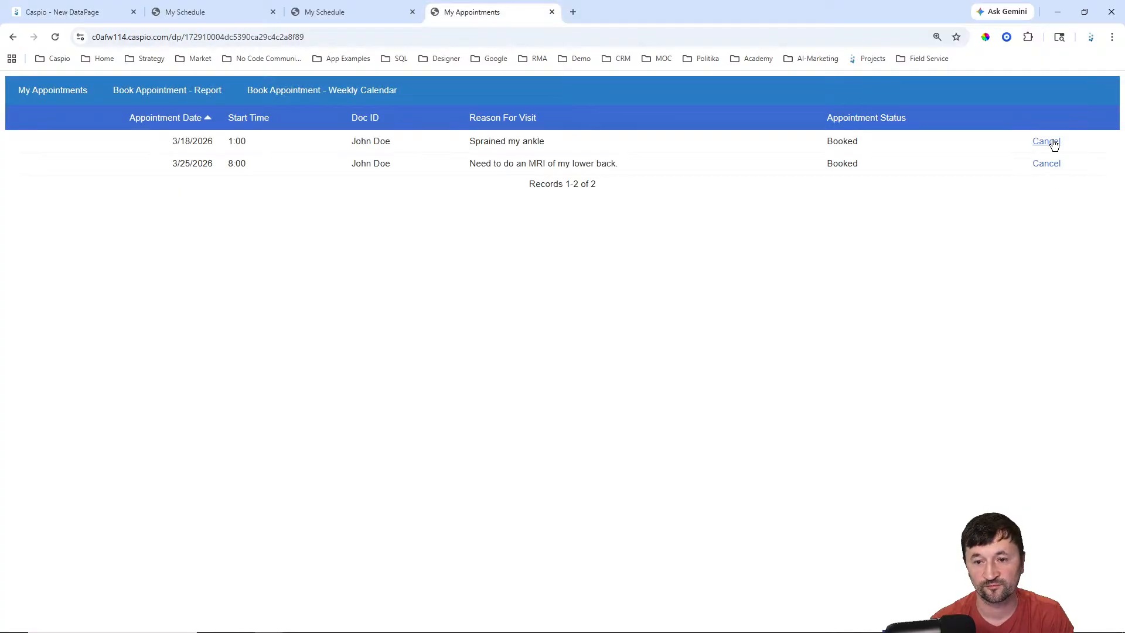
{"action": "left_click", "coordinate": [109, 13]}
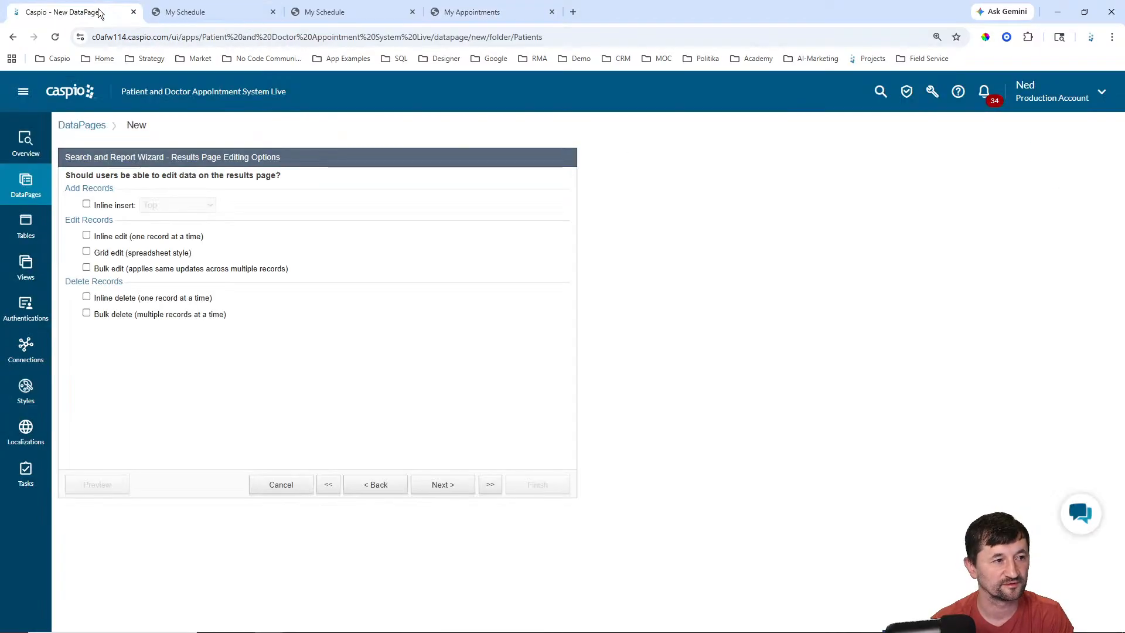
{"action": "left_click", "coordinate": [444, 486]}
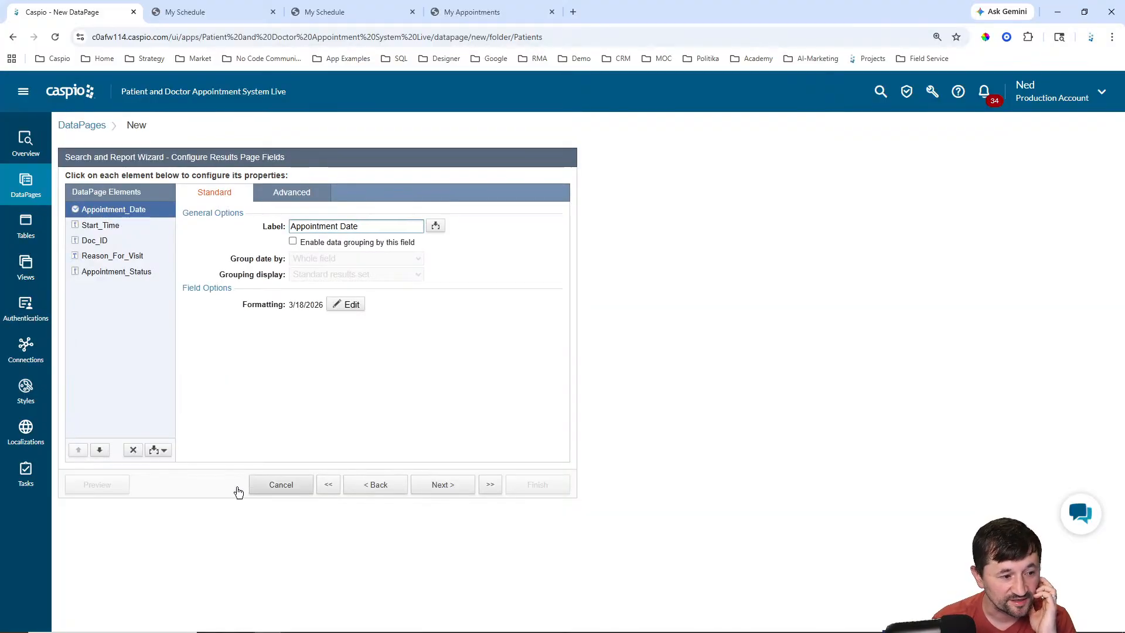
Step: Add an HTML block lower in the results list containing the text 'Cancel'
{"action": "left_click", "coordinate": [158, 450]}
{"action": "left_click", "coordinate": [145, 465]}
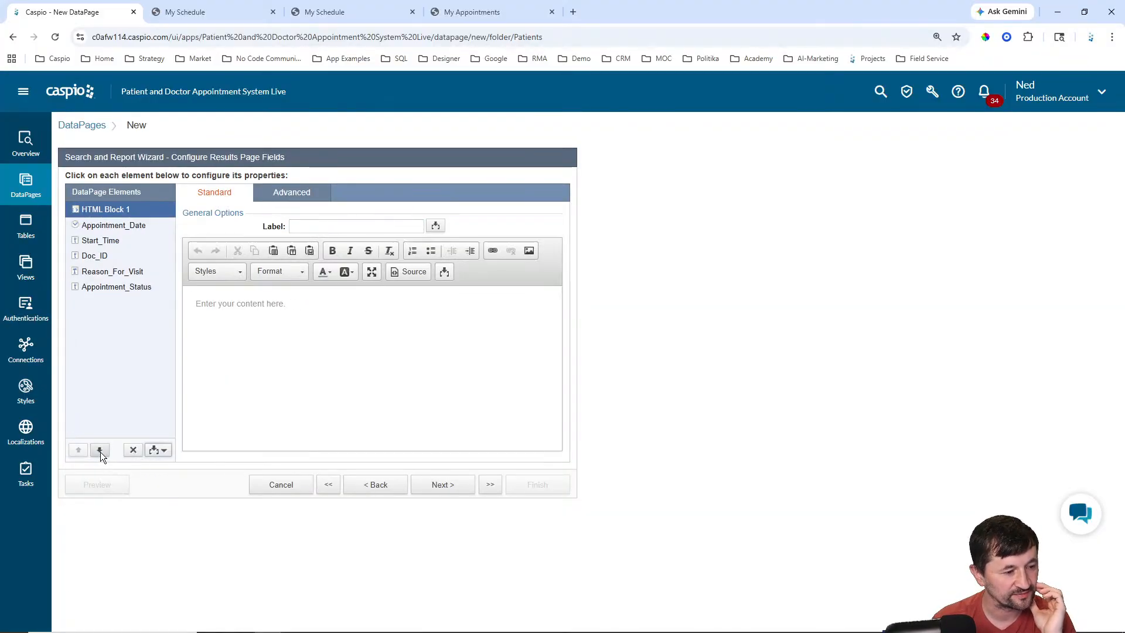
{"action": "left_click", "coordinate": [100, 450]}
{"action": "left_click", "coordinate": [100, 450]}
{"action": "left_click", "coordinate": [100, 450]}
{"action": "left_click", "coordinate": [100, 450]}
{"action": "left_click", "coordinate": [100, 450]}
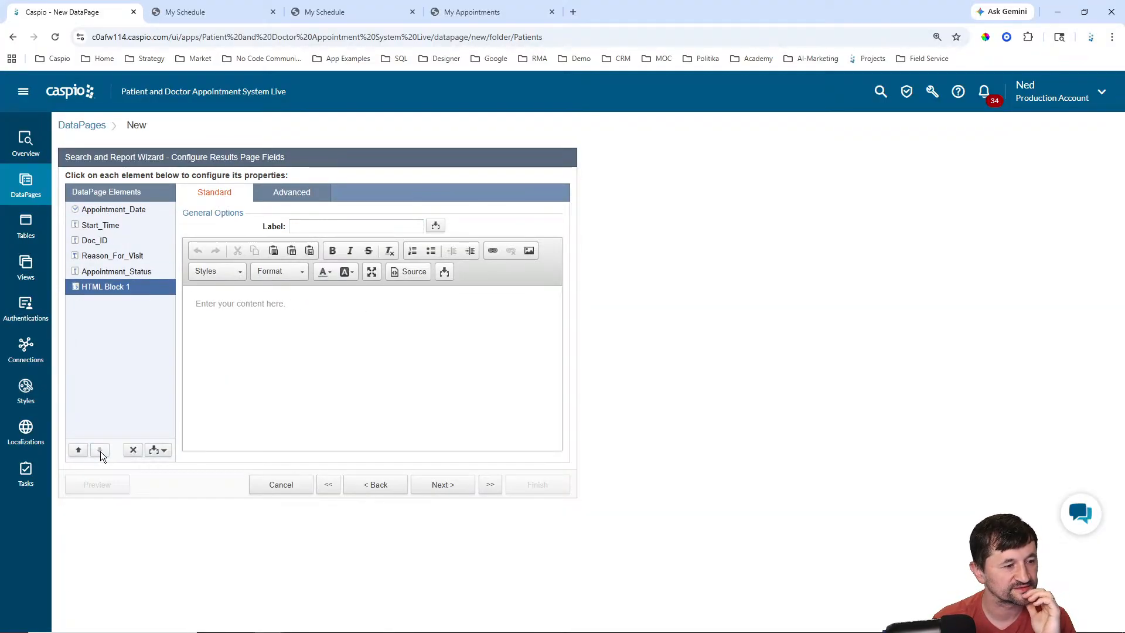
{"action": "left_click", "coordinate": [352, 312]}
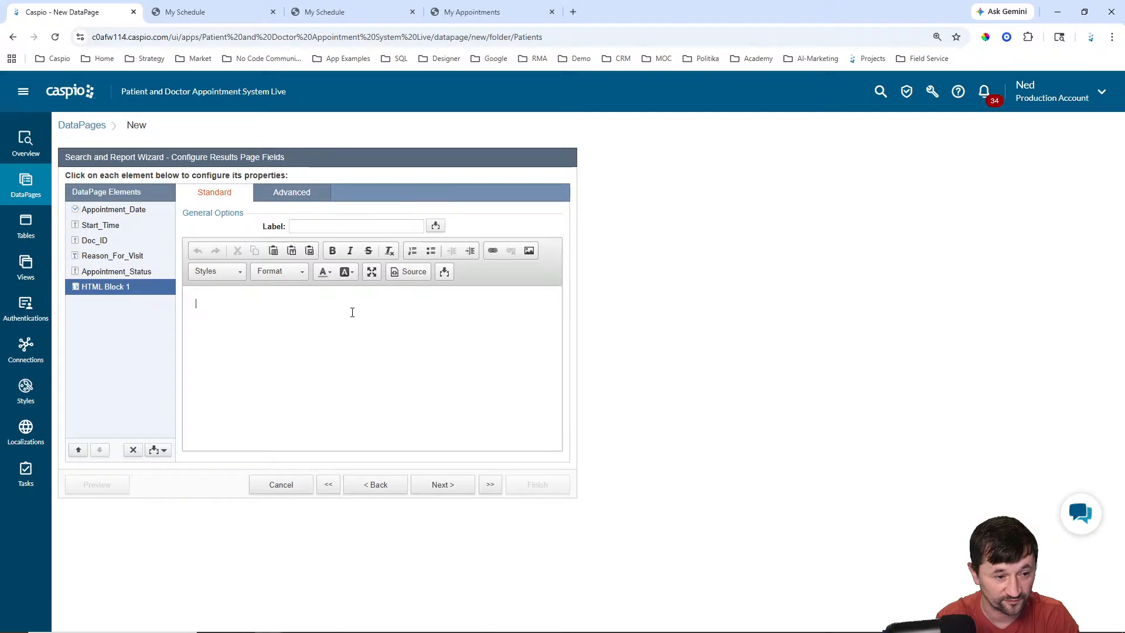
{"action": "type", "text": "Cnace"}
{"action": "key", "text": "BackSpace"}
{"action": "key", "text": "BackSpace"}
{"action": "key", "text": "BackSpace"}
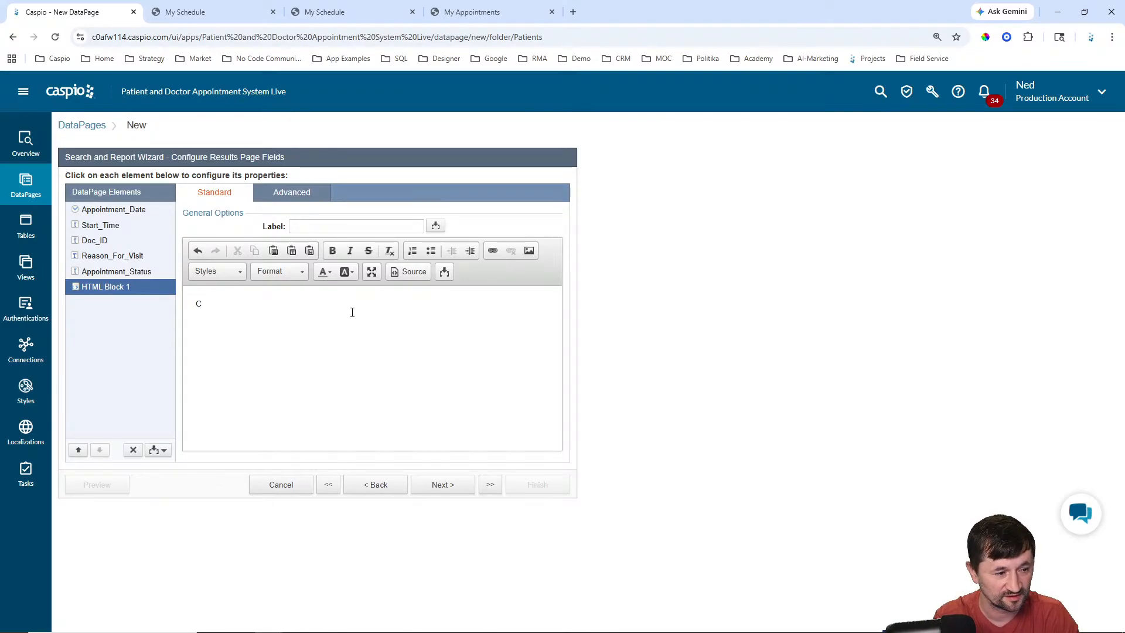
{"action": "type", "text": "ancel"}
Step: Link the Cancel text to google.com and proceed to the results page options
{"action": "key", "text": "ctrl+a"}
{"action": "left_click", "coordinate": [492, 250]}
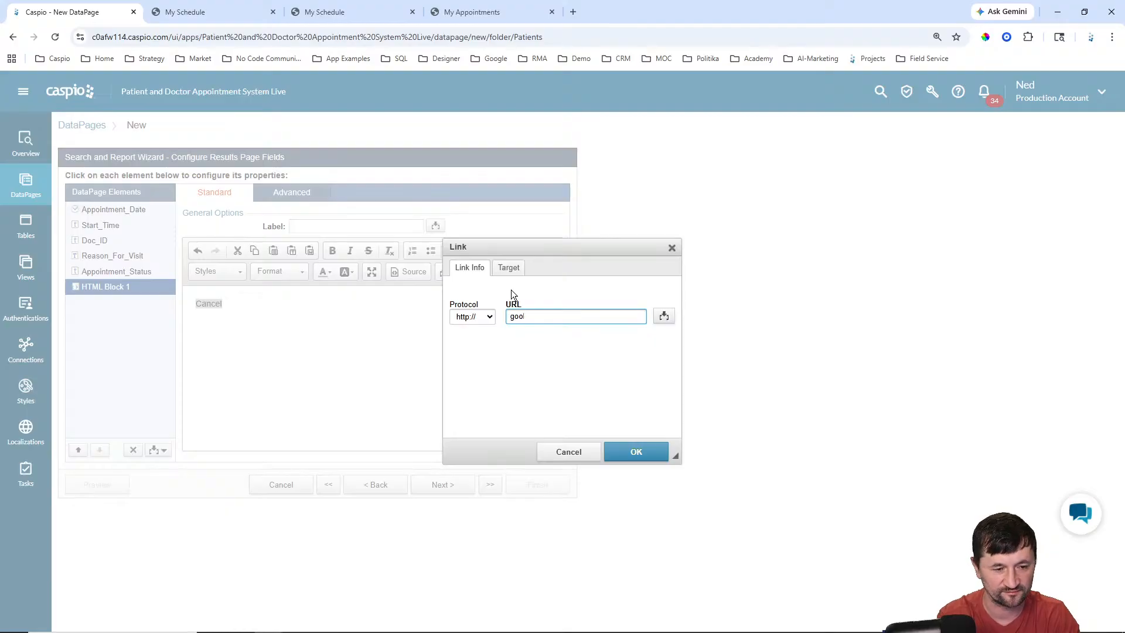
{"action": "type", "text": "google.com"}
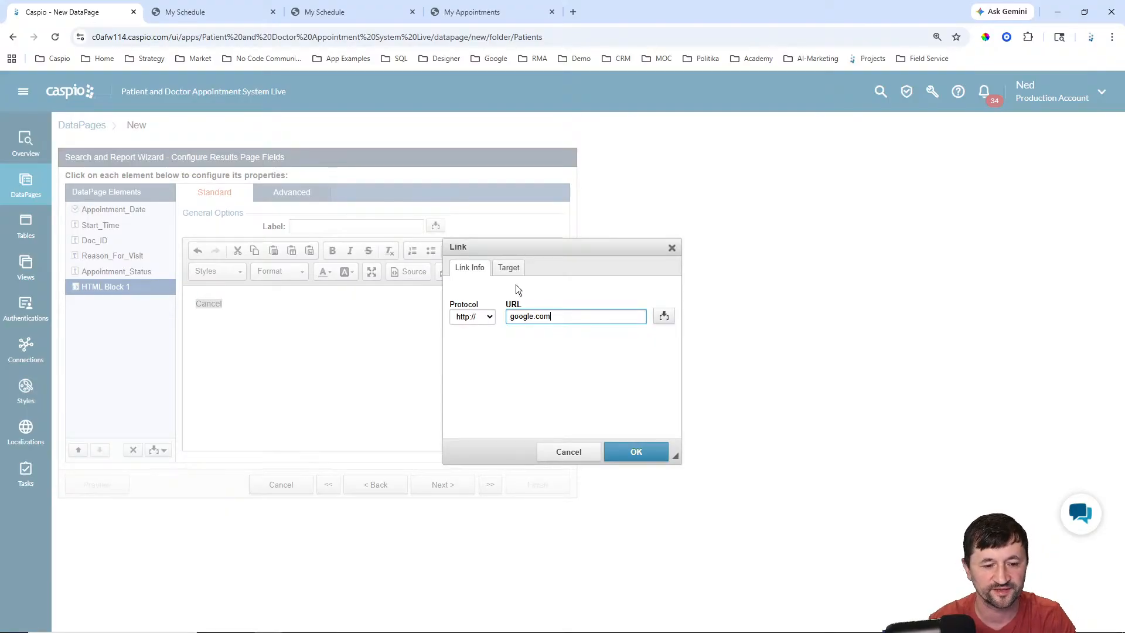
{"action": "left_click", "coordinate": [662, 451]}
{"action": "left_click", "coordinate": [329, 314]}
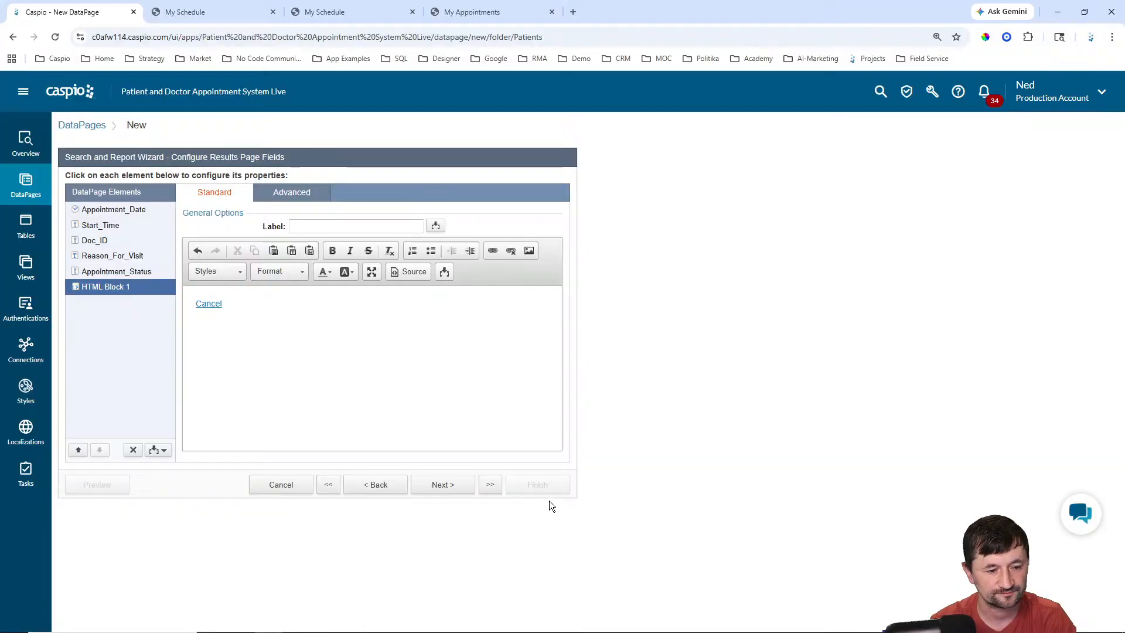
{"action": "left_click", "coordinate": [442, 486]}
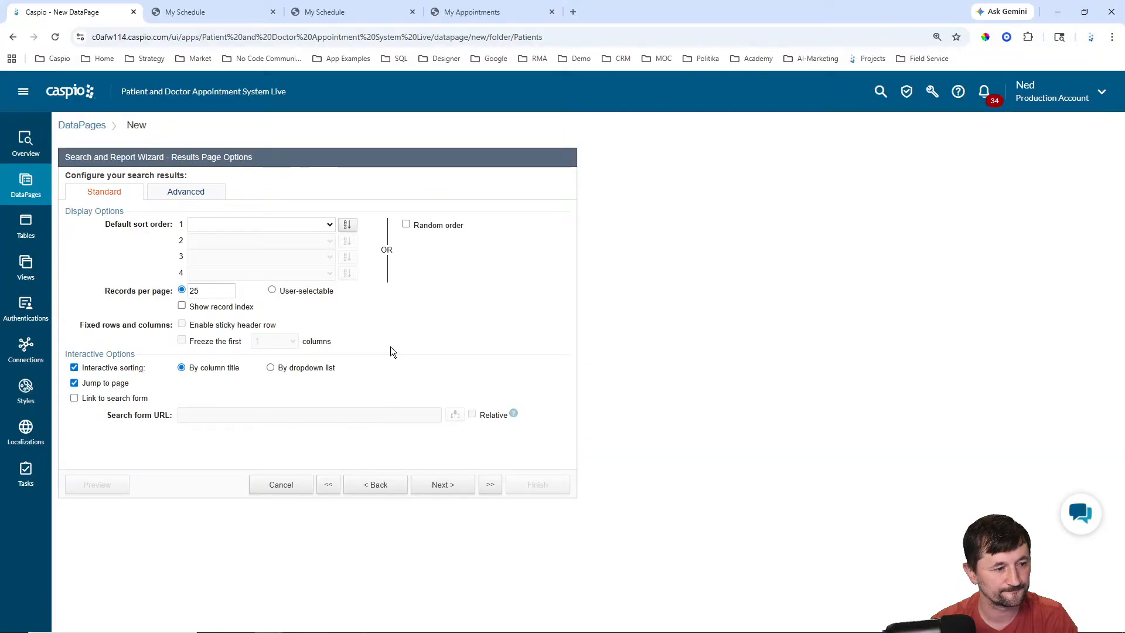
Step: Finish the My Appointments report with no details page
{"action": "left_click", "coordinate": [448, 486]}
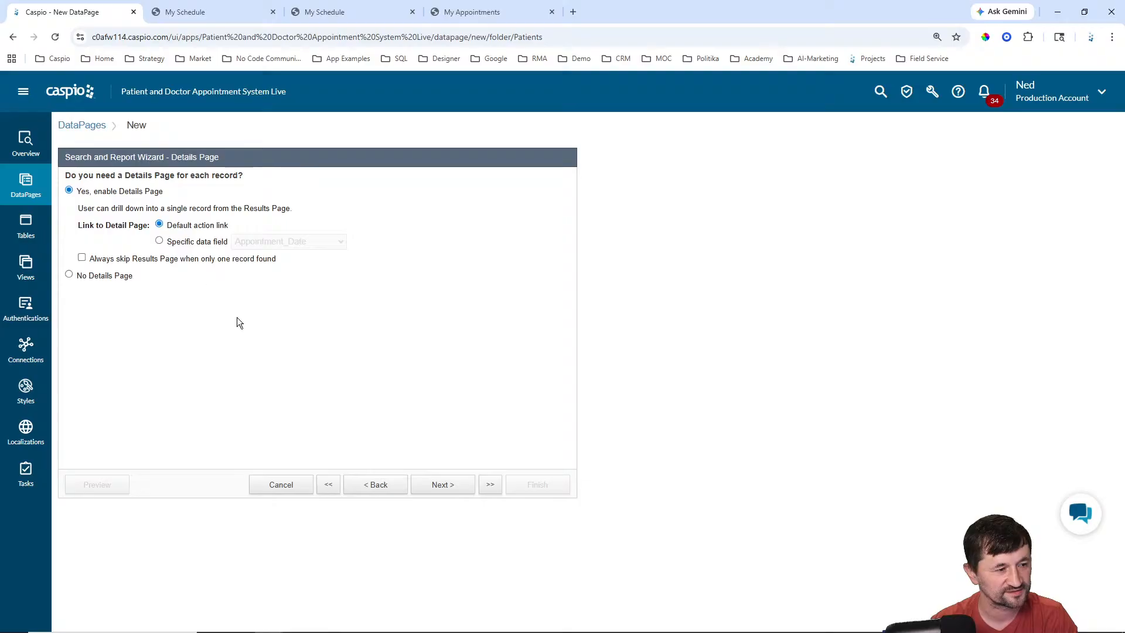
{"action": "left_click", "coordinate": [119, 282]}
{"action": "left_click", "coordinate": [545, 484]}
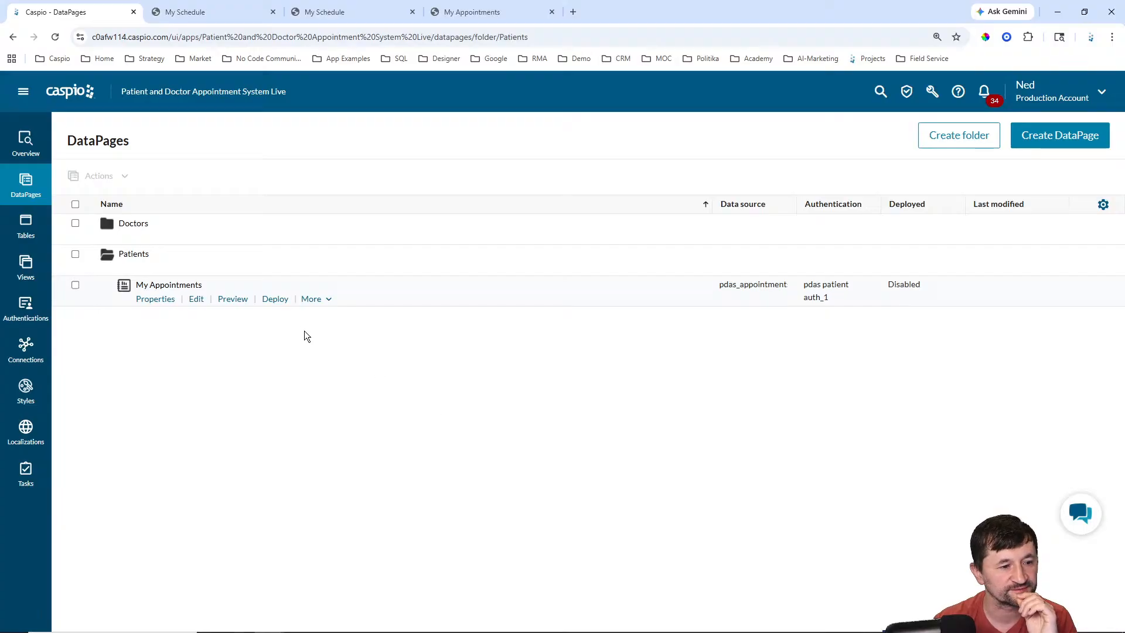
Step: Enable deployment, copy the direct URL, and open a new third browser tab
{"action": "left_click", "coordinate": [274, 299]}
{"action": "left_click", "coordinate": [517, 216]}
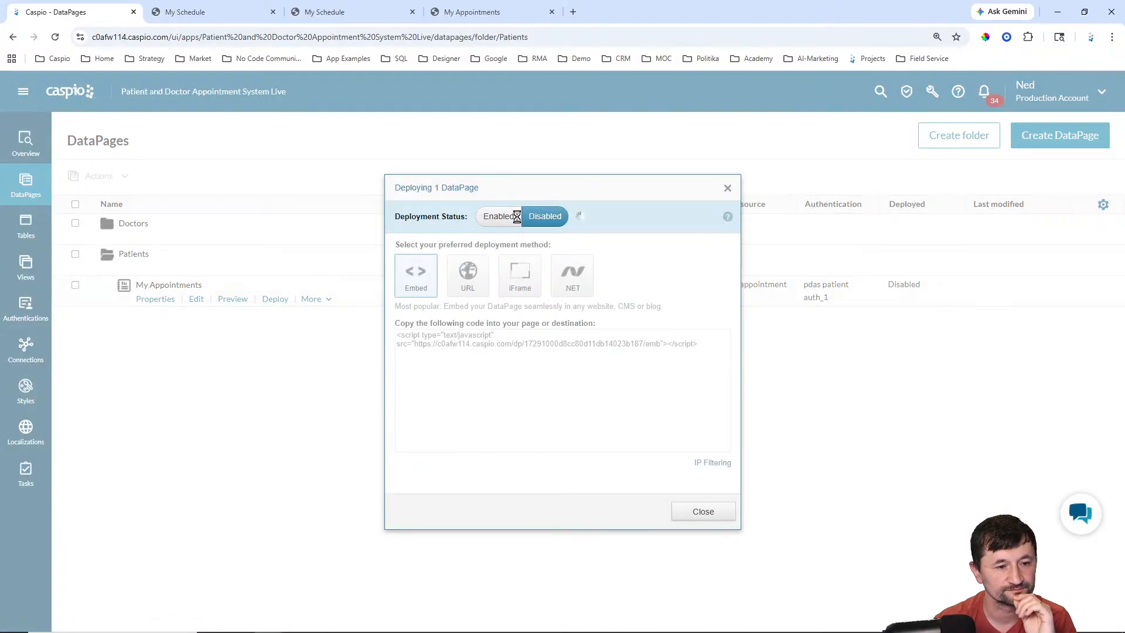
{"action": "left_click", "coordinate": [467, 275]}
{"action": "left_click", "coordinate": [508, 359]}
{"action": "key", "text": "ctrl+c"}
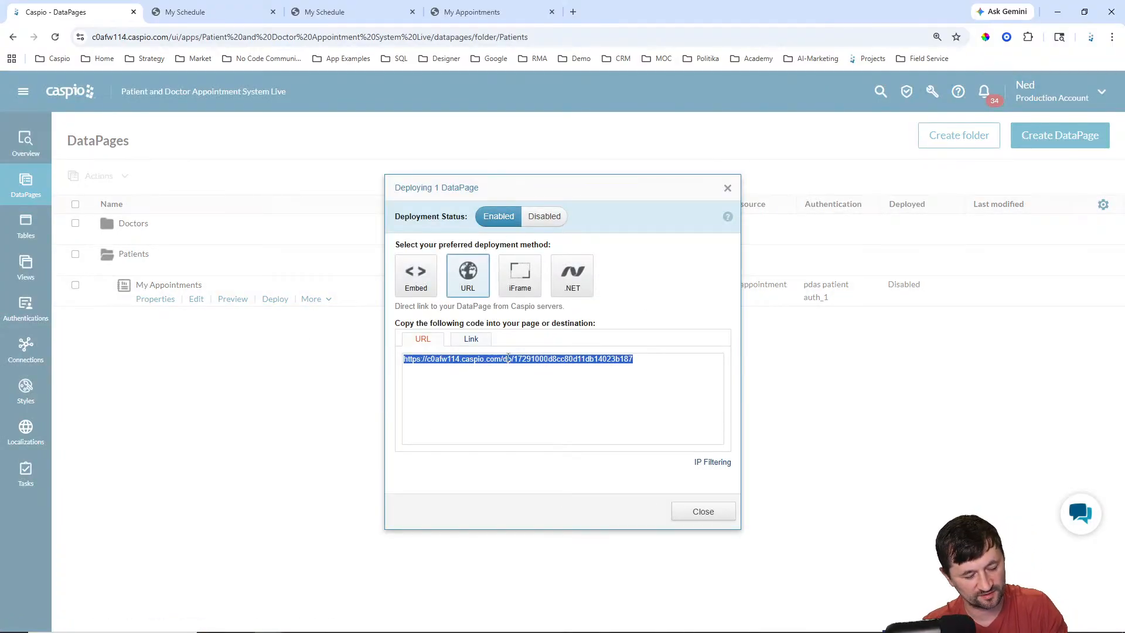
{"action": "left_click", "coordinate": [703, 511]}
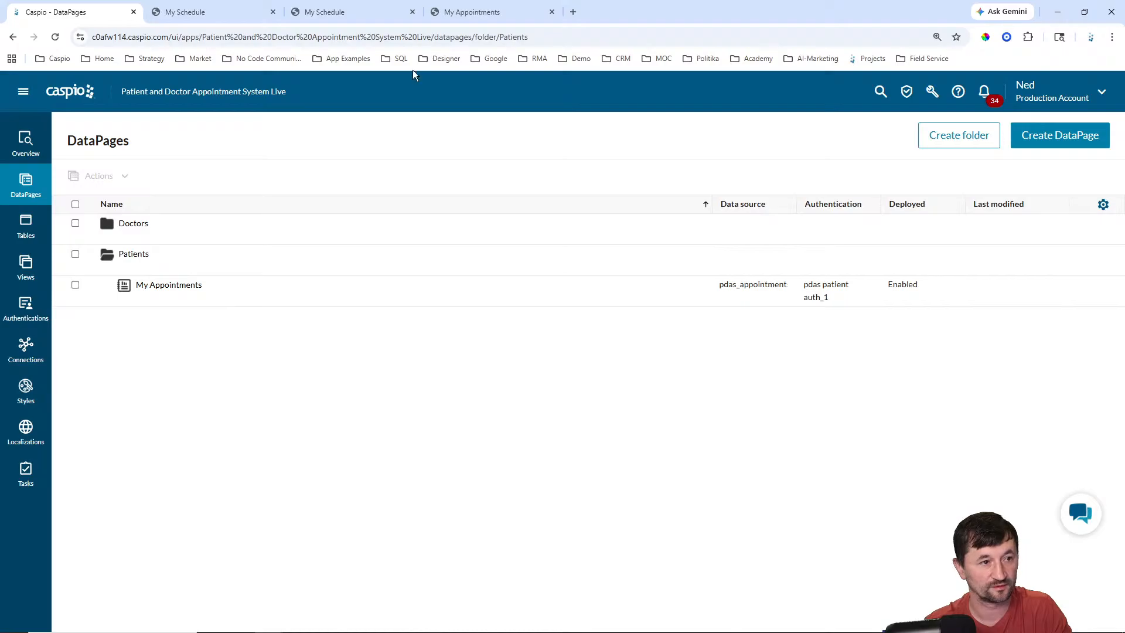
{"action": "left_click", "coordinate": [573, 11]}
{"action": "left_click_drag", "start_coordinate": [586, 14], "coordinate": [304, 13]}
Step: Load the copied My Appointments URL in the new tab
{"action": "left_click", "coordinate": [252, 11]}
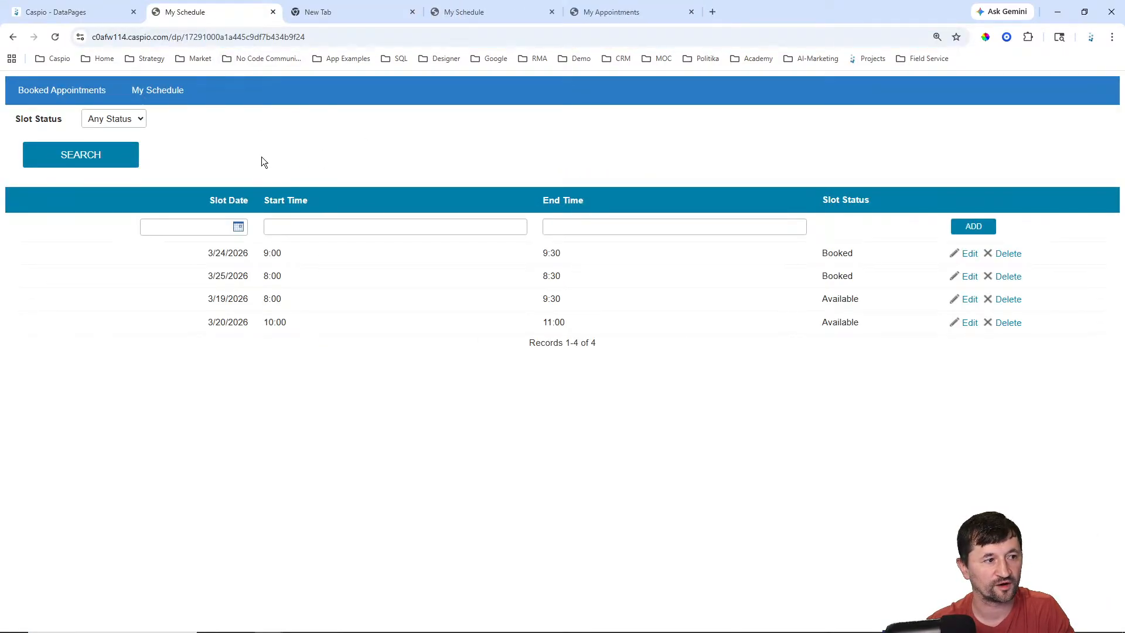
{"action": "left_click", "coordinate": [342, 11]}
{"action": "key", "text": "ctrl+v"}
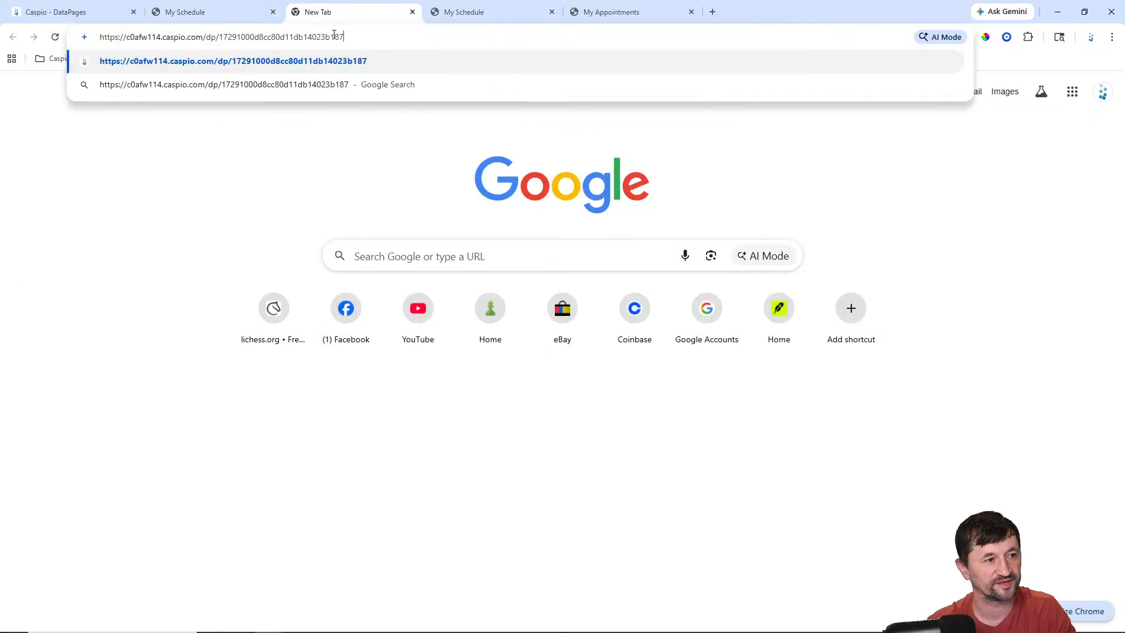
{"action": "key", "text": "Return"}
Step: Log in with the patient's email to see their booked appointments, then return to DataPages
{"action": "left_click", "coordinate": [177, 92]}
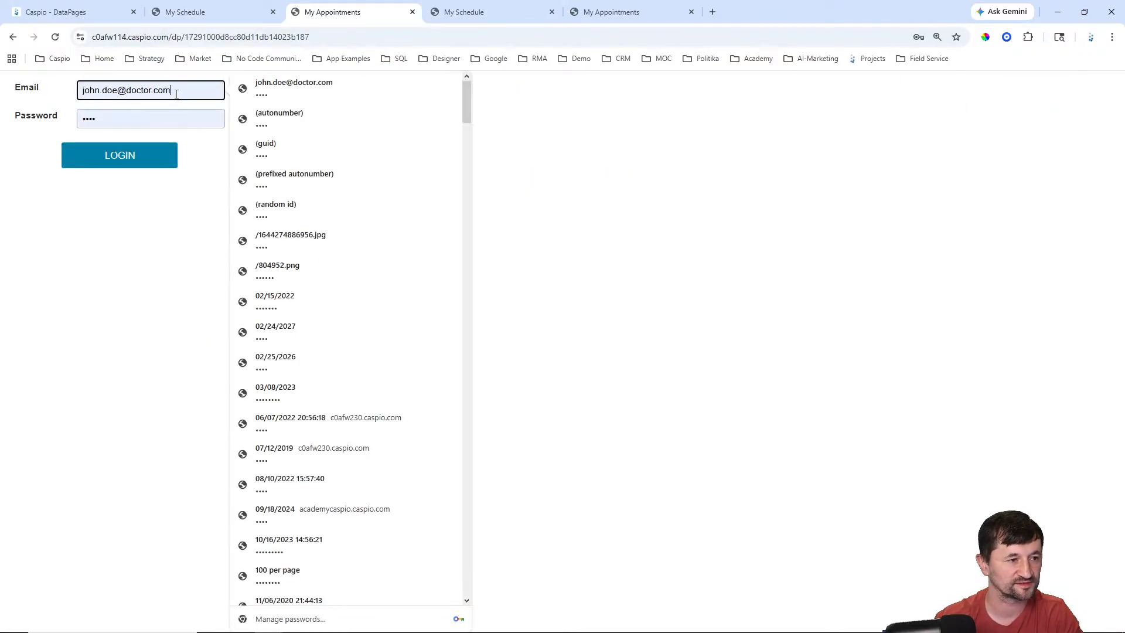
{"action": "key", "text": "ctrl+a"}
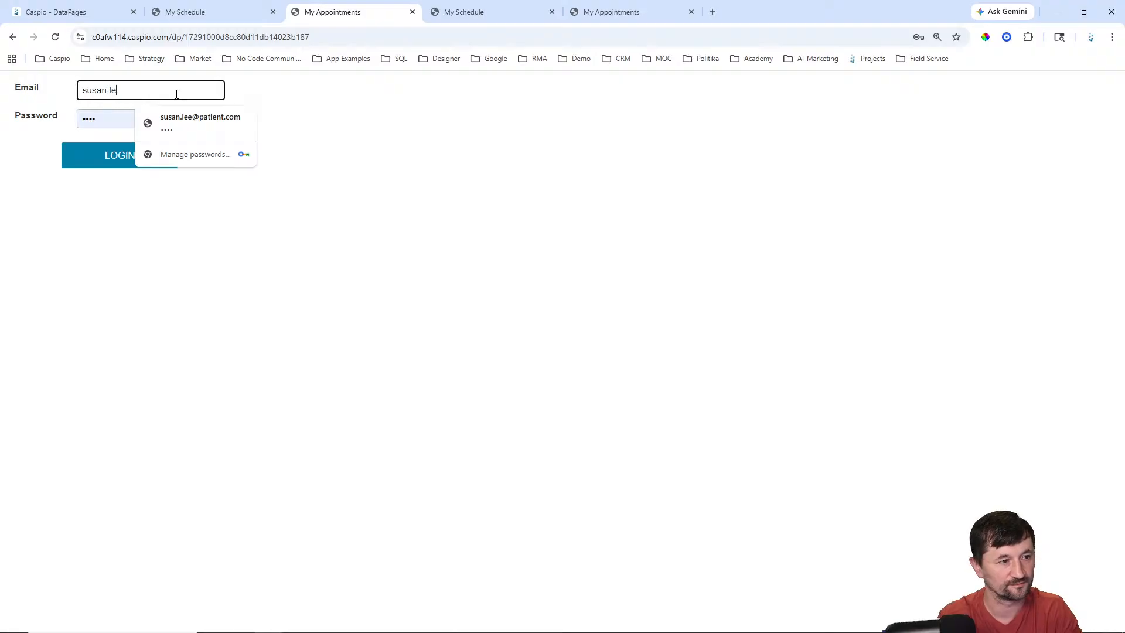
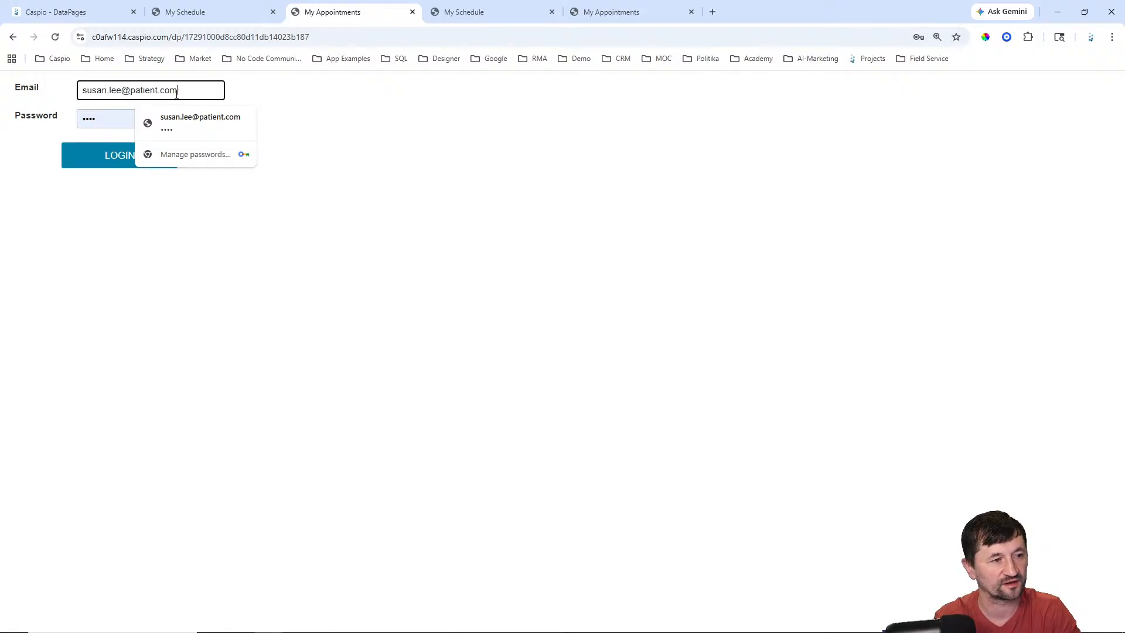
{"action": "key", "text": "Return"}
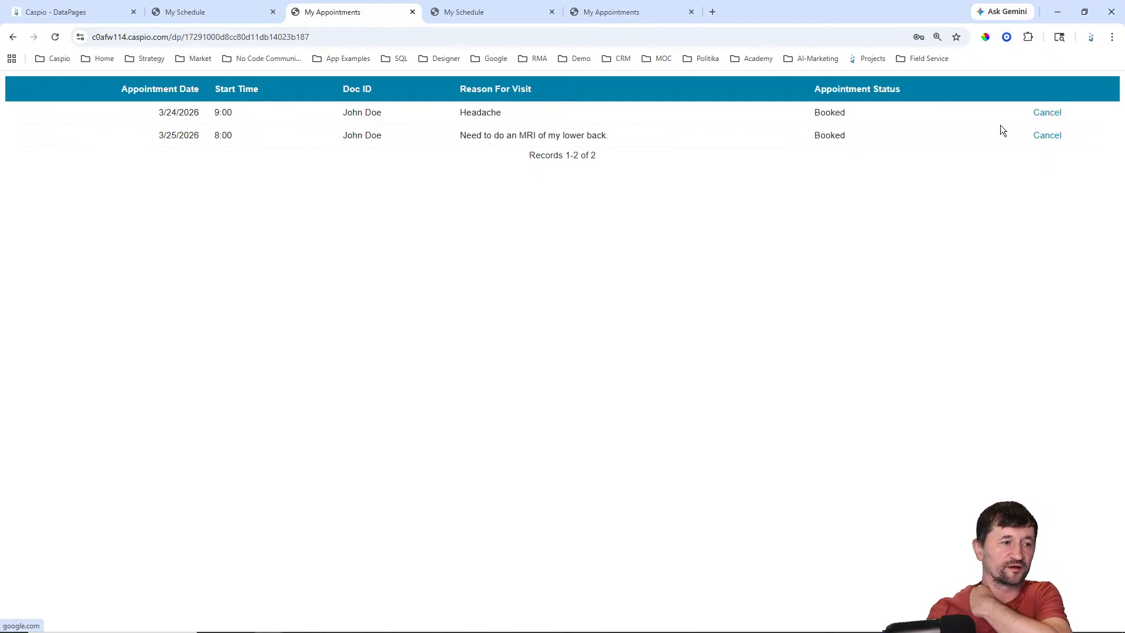
{"action": "left_click", "coordinate": [80, 14]}
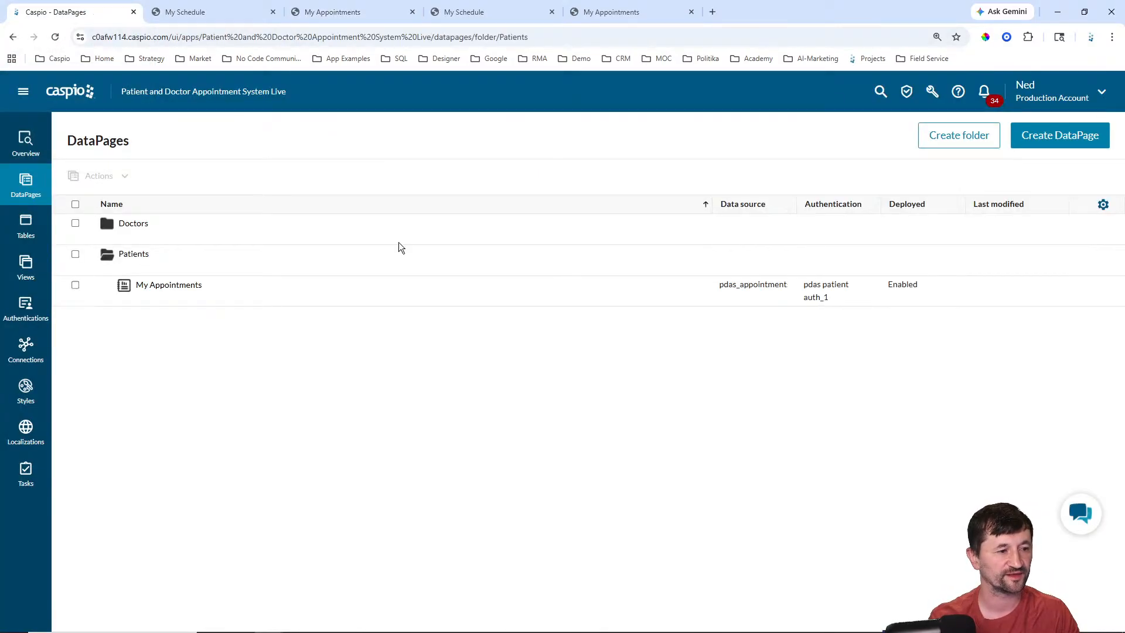
Step: Create a new DataPage of type Forms > Single Record Update
{"action": "left_click", "coordinate": [1049, 141]}
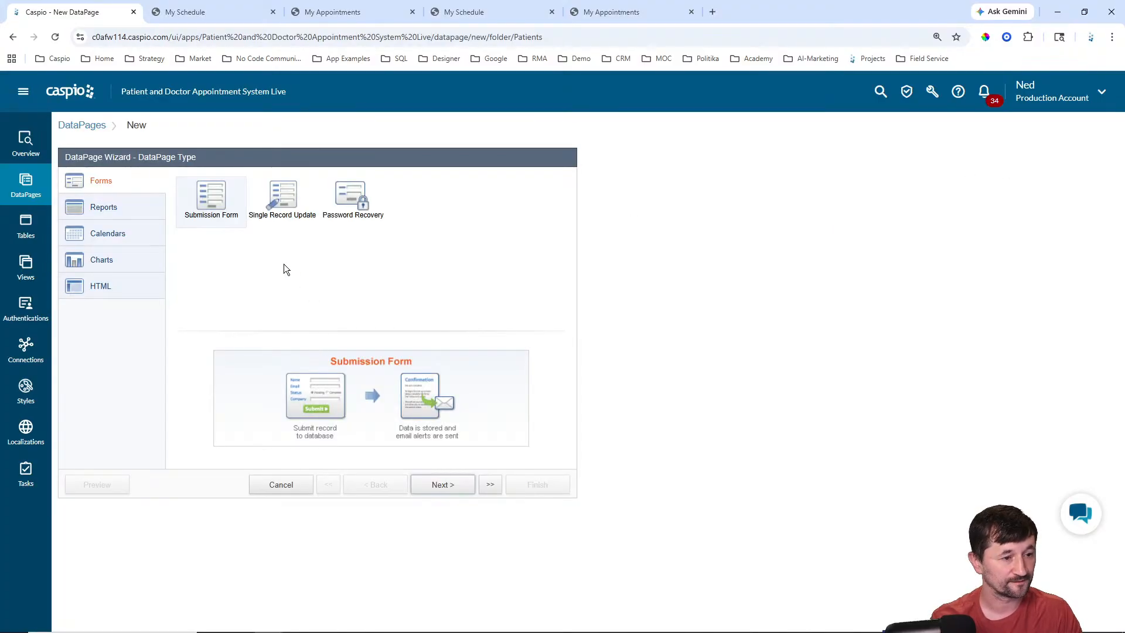
{"action": "left_click", "coordinate": [112, 207]}
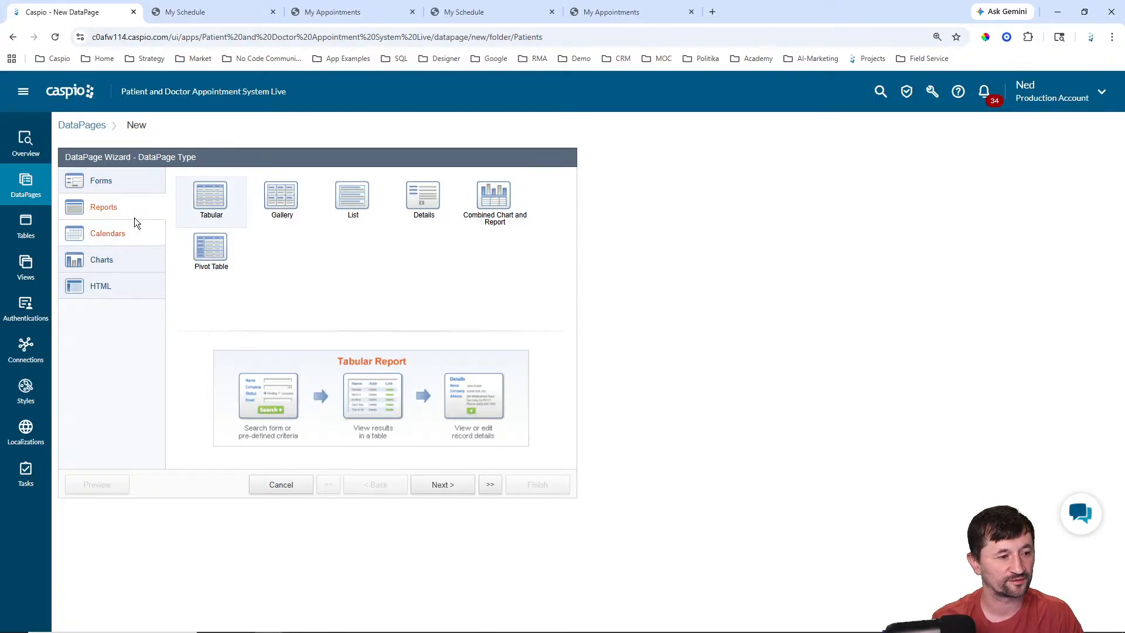
{"action": "left_click", "coordinate": [114, 183]}
{"action": "left_click", "coordinate": [279, 199]}
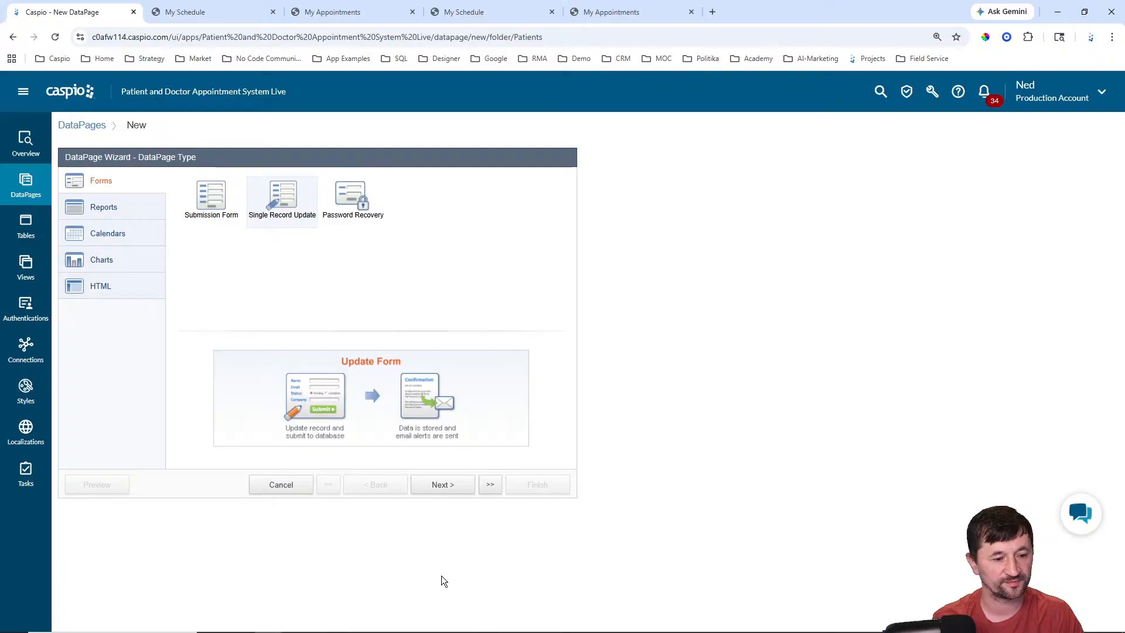
{"action": "left_click", "coordinate": [444, 487]}
Step: Use pdas_appointments_1, name it 'Cancel Appointment', Caspian style, English localization, restricted access
{"action": "left_click", "coordinate": [202, 217]}
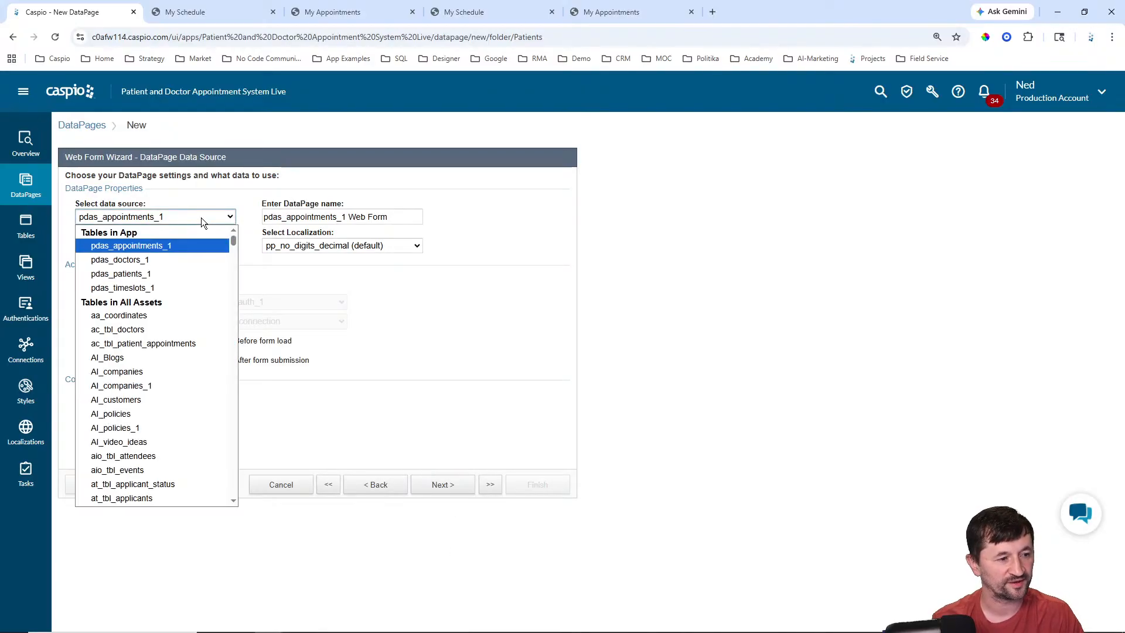
{"action": "left_click", "coordinate": [201, 217]}
{"action": "key", "text": "Tab"}
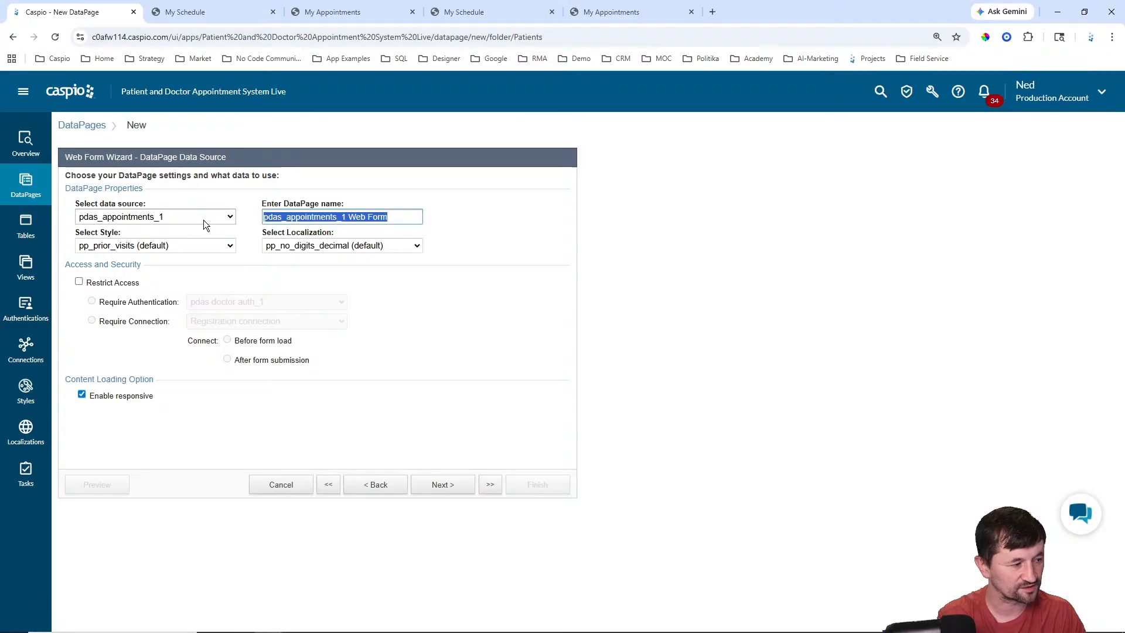
{"action": "type", "text": "Cancel Appointment"}
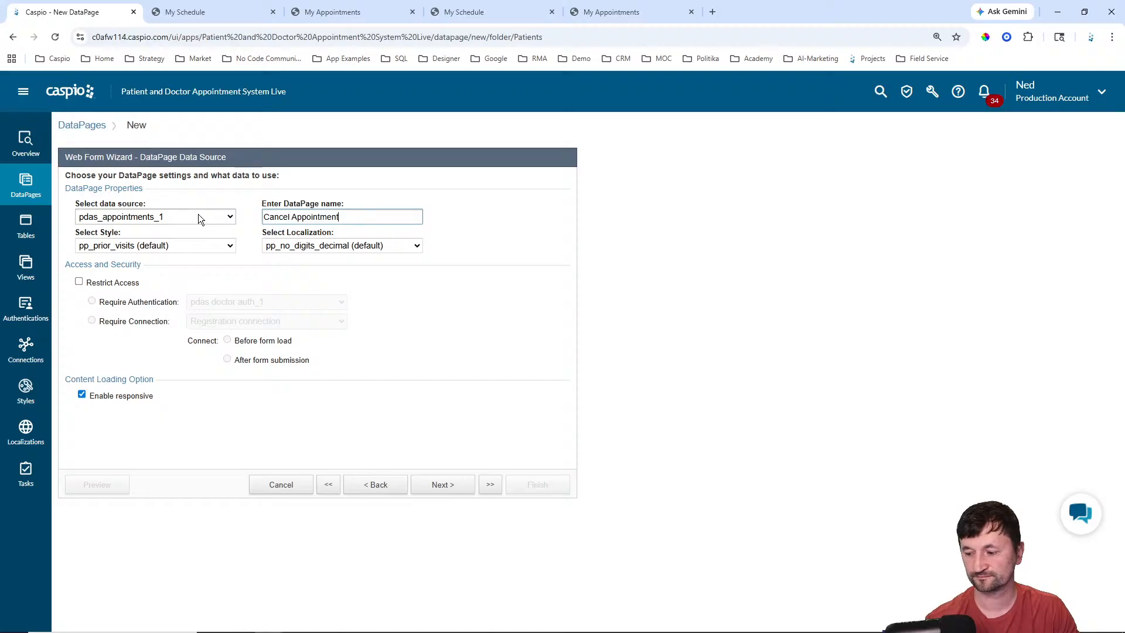
{"action": "left_click", "coordinate": [164, 245]}
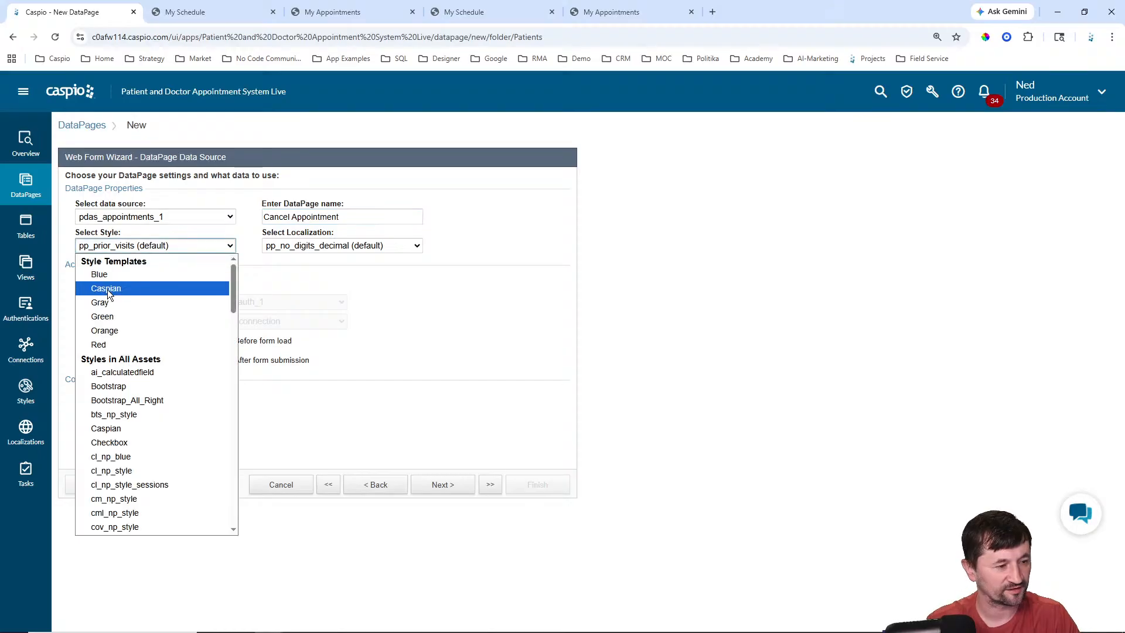
{"action": "left_click", "coordinate": [108, 289]}
{"action": "left_click", "coordinate": [338, 251]}
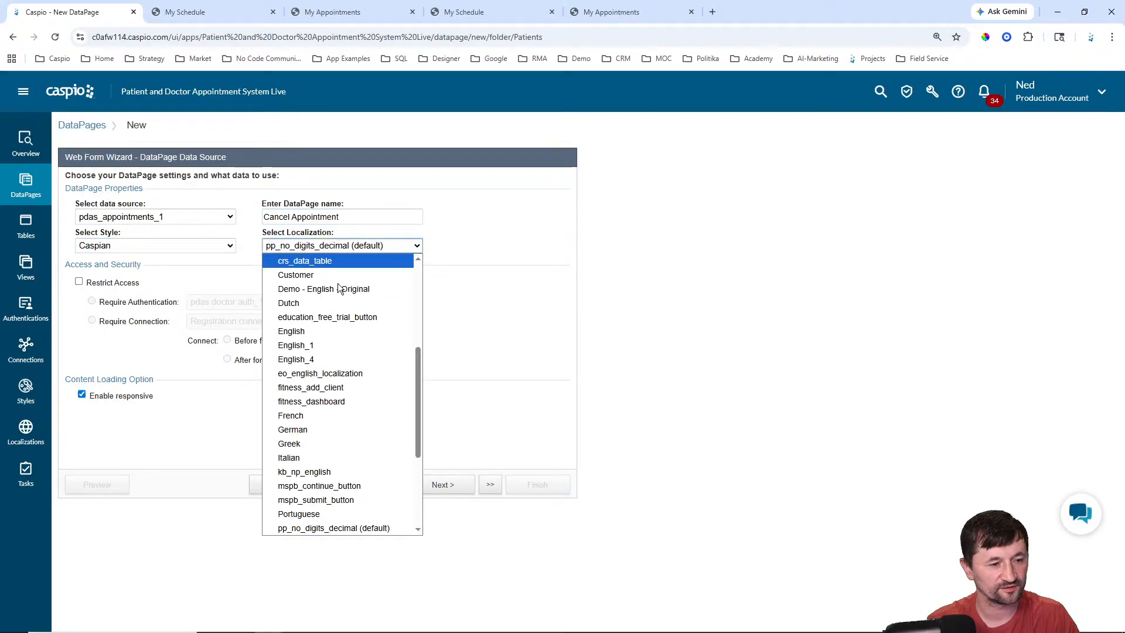
{"action": "left_click", "coordinate": [291, 331]}
{"action": "left_click", "coordinate": [79, 281]}
{"action": "left_click", "coordinate": [249, 302]}
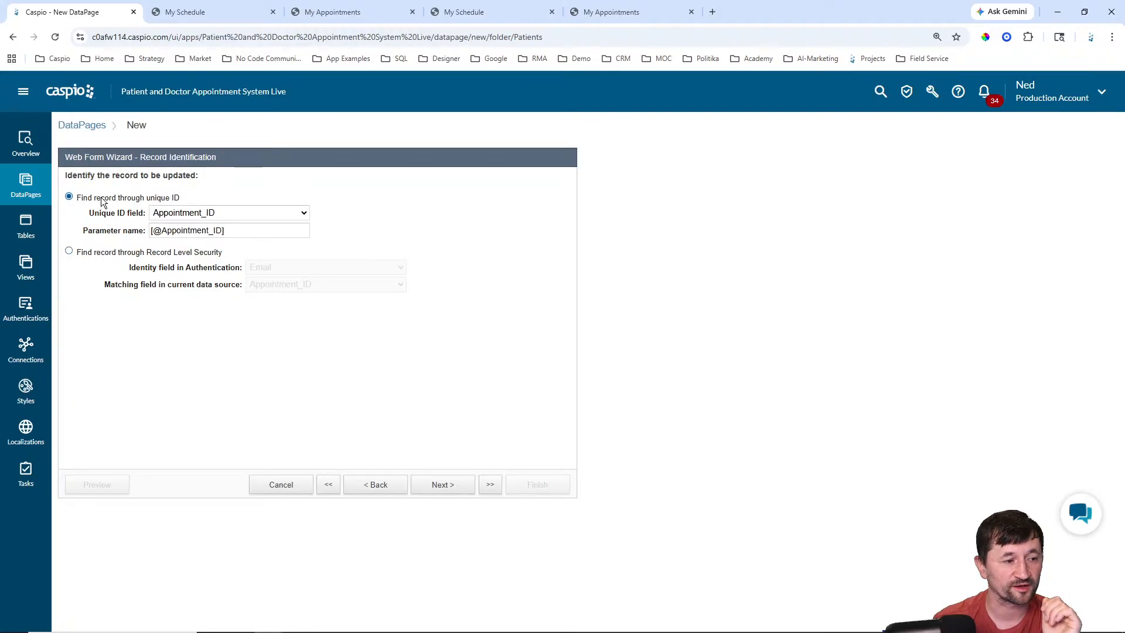
{"action": "left_click_drag", "start_coordinate": [162, 231], "coordinate": [318, 217]}
{"action": "type", "text": "aid]"}
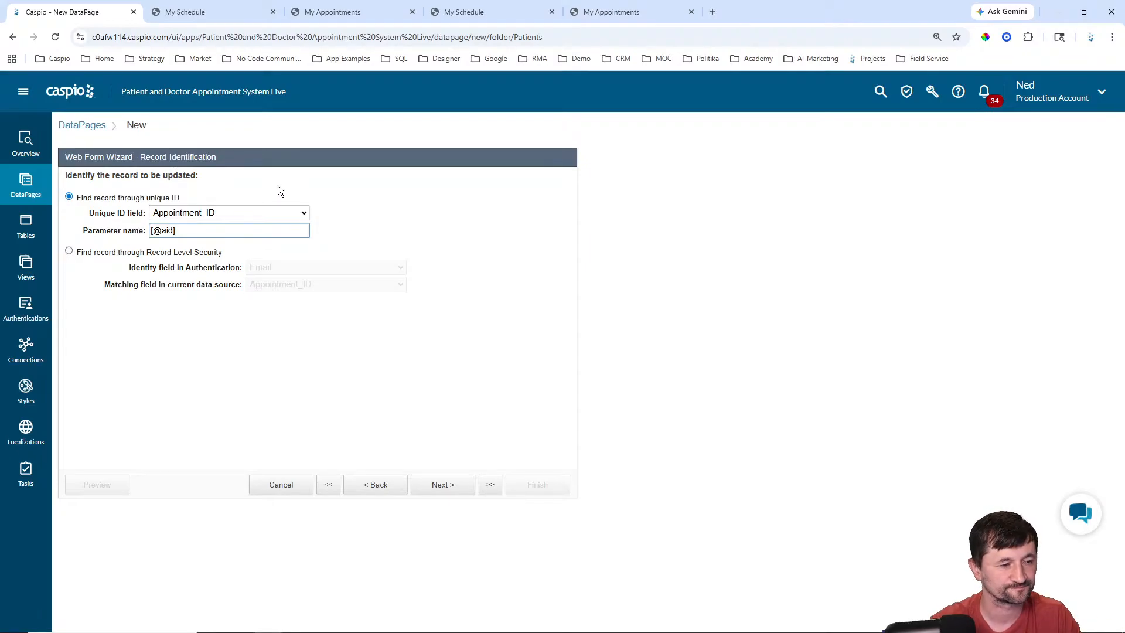
{"action": "left_click", "coordinate": [452, 486]}
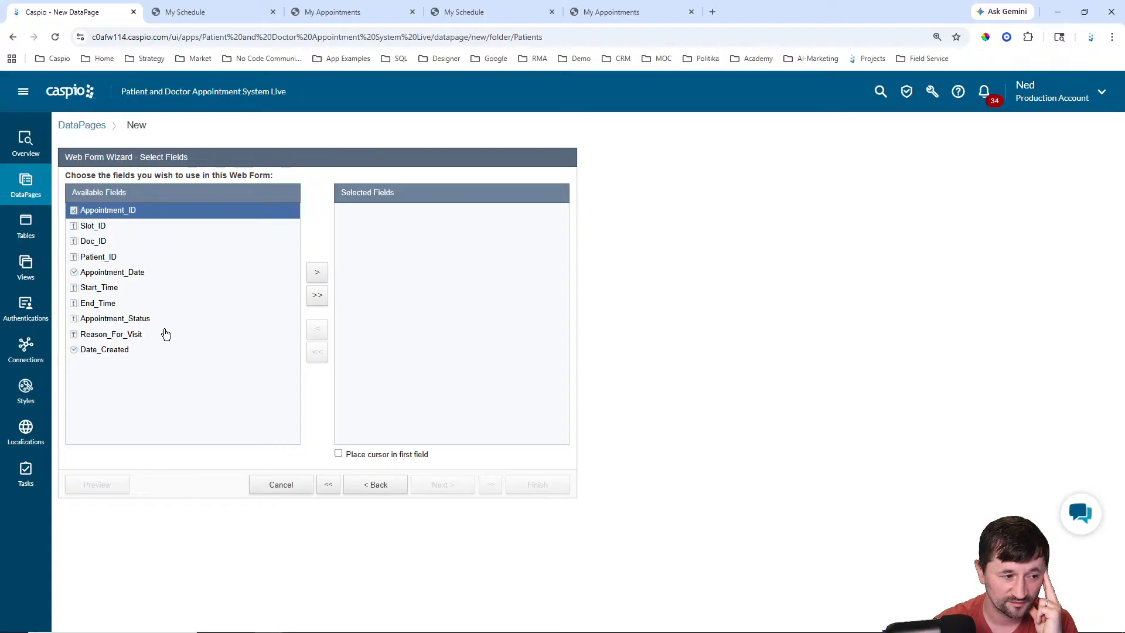
Step: Test the first appointment's Cancel link, then add Appointment_Status as the form's only field
{"action": "left_click", "coordinate": [652, 10]}
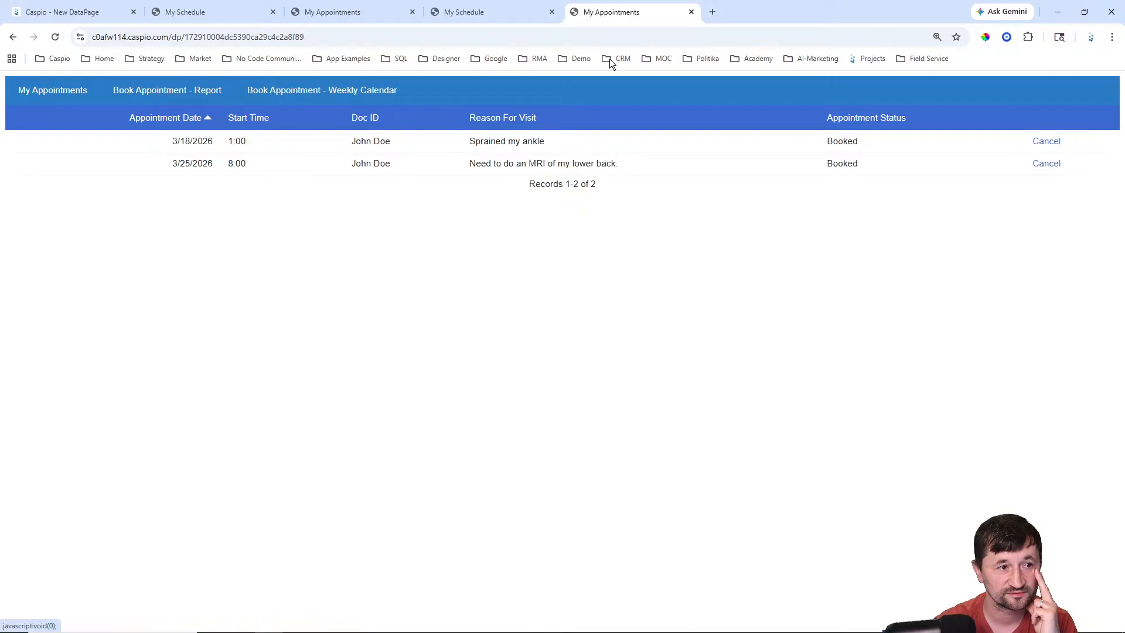
{"action": "left_click", "coordinate": [364, 9]}
{"action": "left_click", "coordinate": [586, 11]}
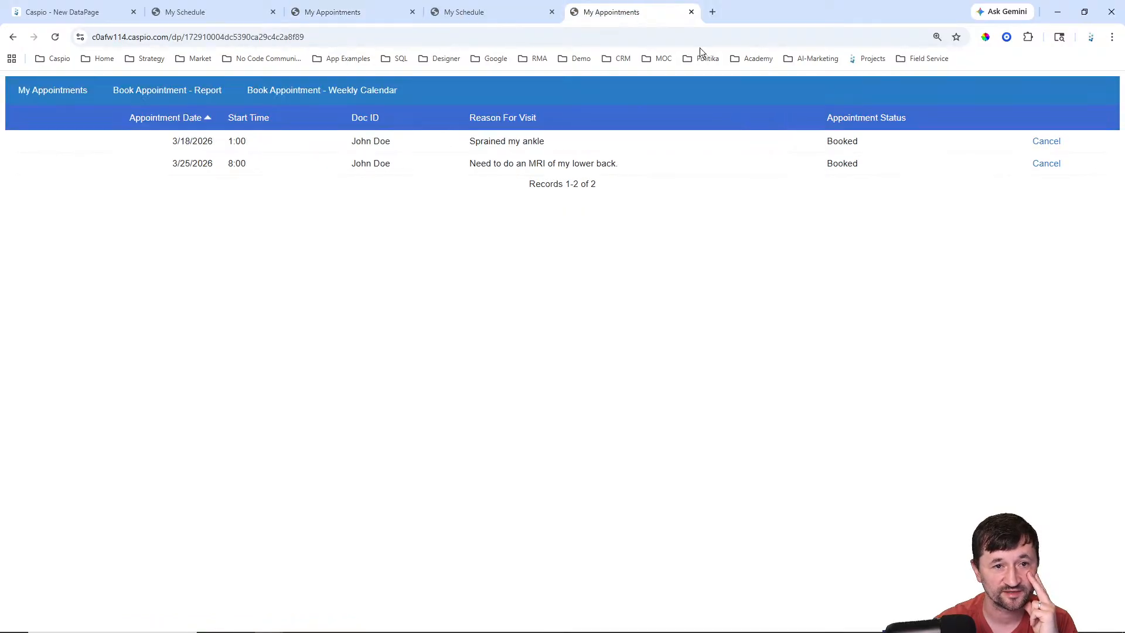
{"action": "left_click", "coordinate": [1035, 143]}
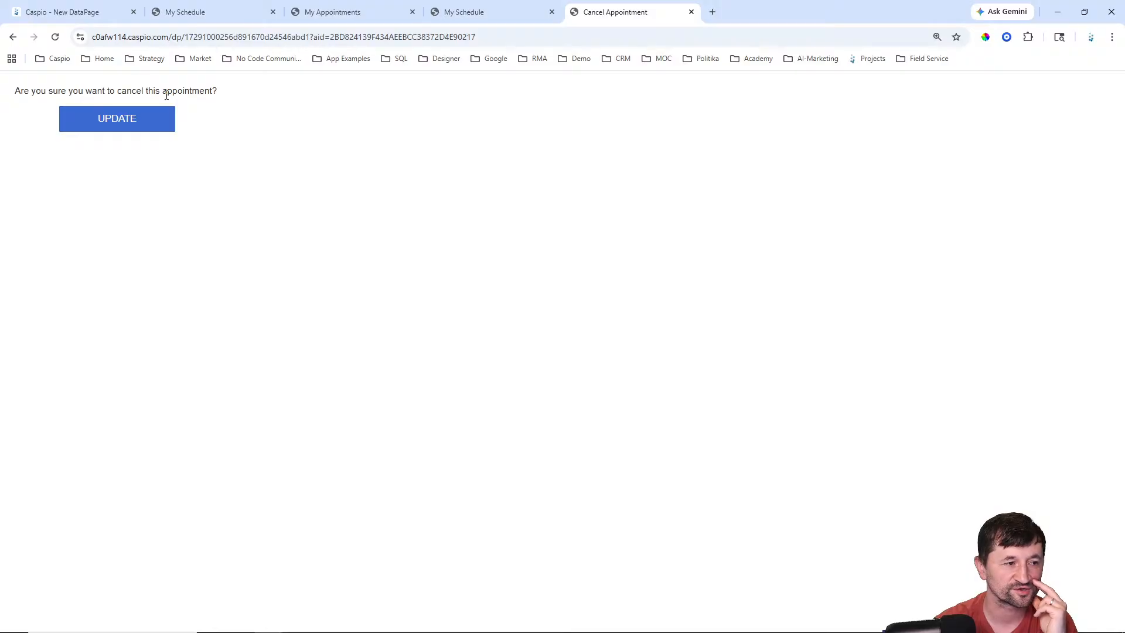
{"action": "left_click", "coordinate": [83, 12]}
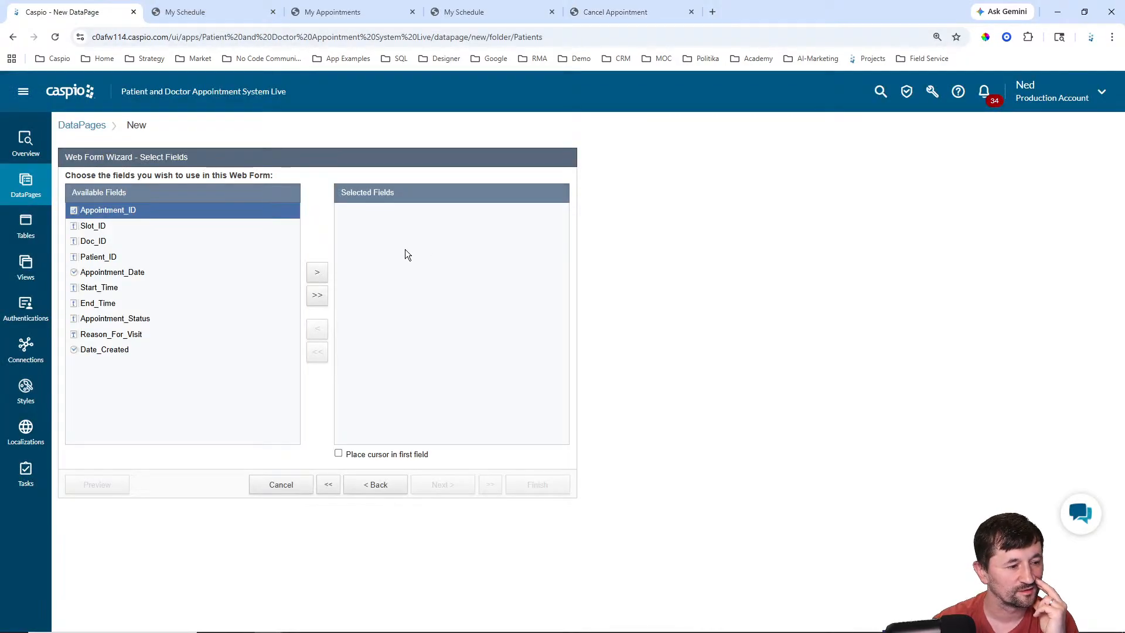
{"action": "left_click", "coordinate": [135, 318]}
{"action": "left_click", "coordinate": [317, 273]}
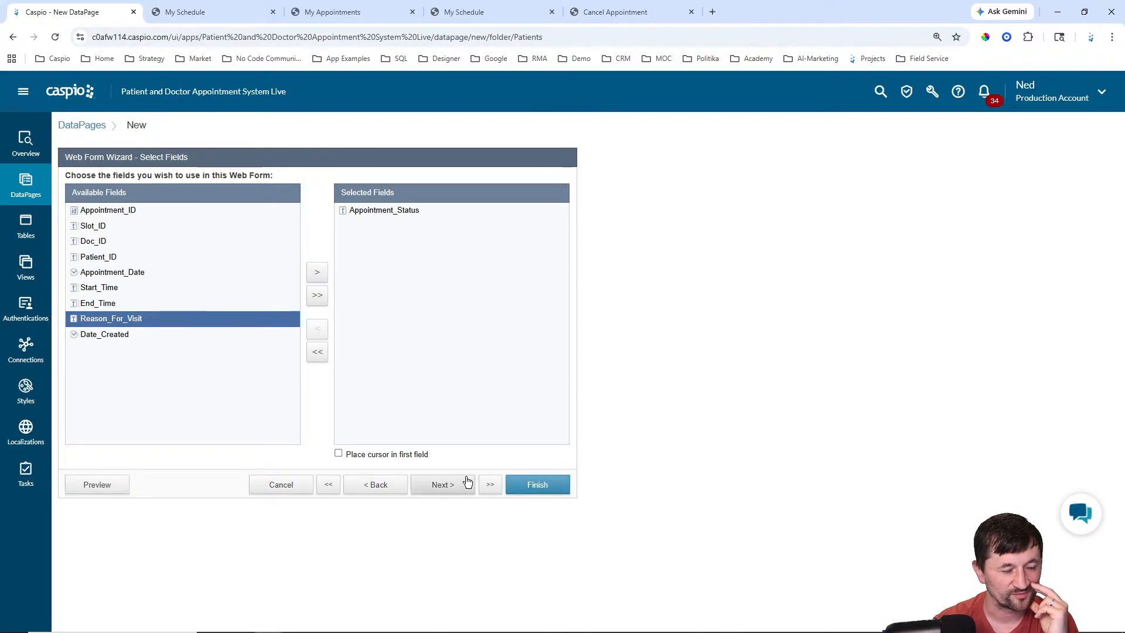
Step: Make Appointment_Status a hidden field with default value Canceled, then advance to Destination and Messaging
{"action": "left_click", "coordinate": [447, 485]}
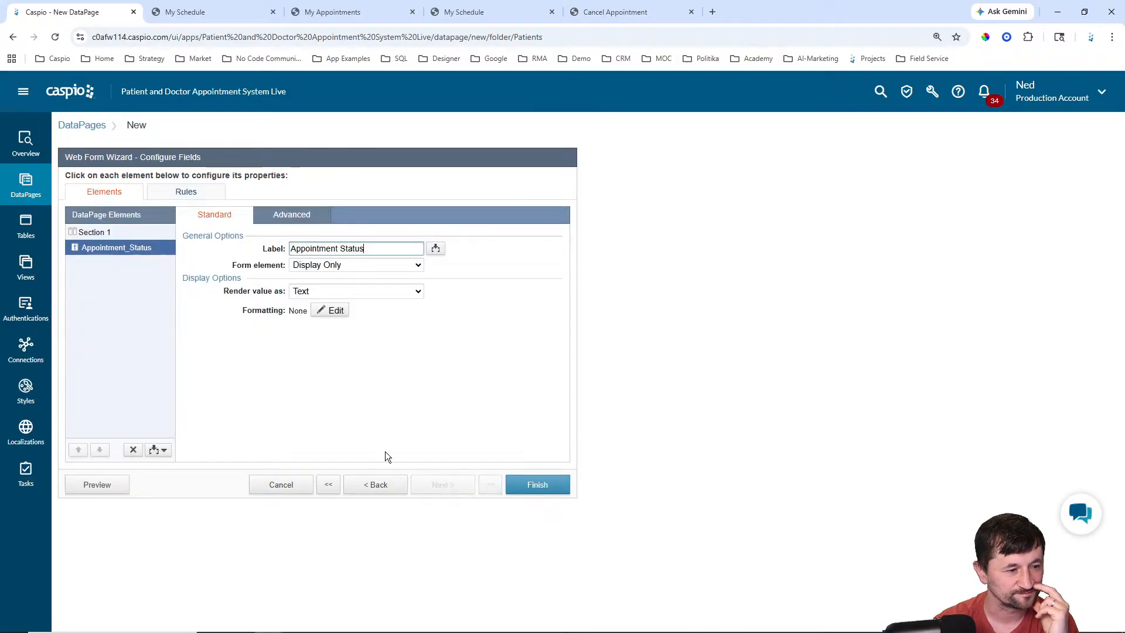
{"action": "left_click", "coordinate": [330, 267]}
{"action": "left_click", "coordinate": [321, 376]}
{"action": "left_click", "coordinate": [402, 291]}
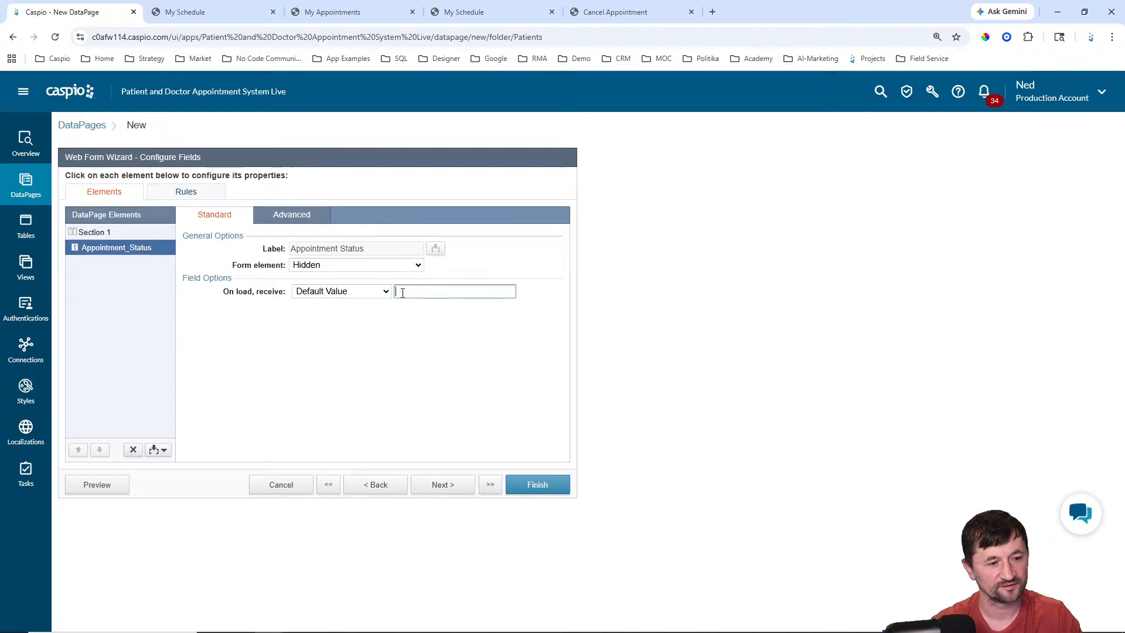
{"action": "type", "text": "Canc"}
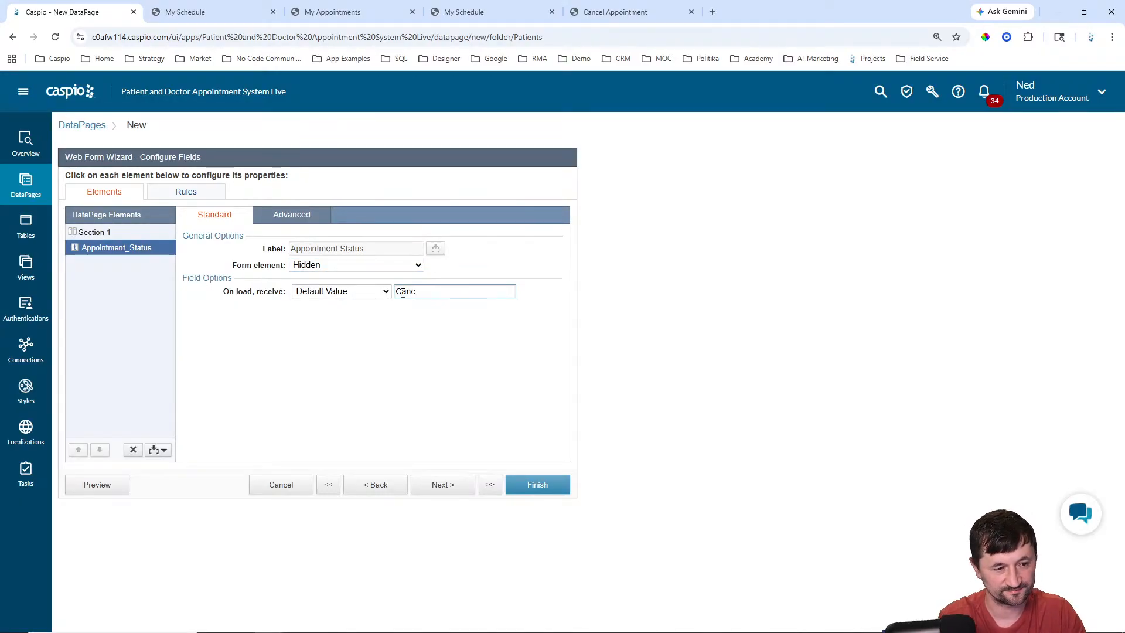
{"action": "type", "text": "eled"}
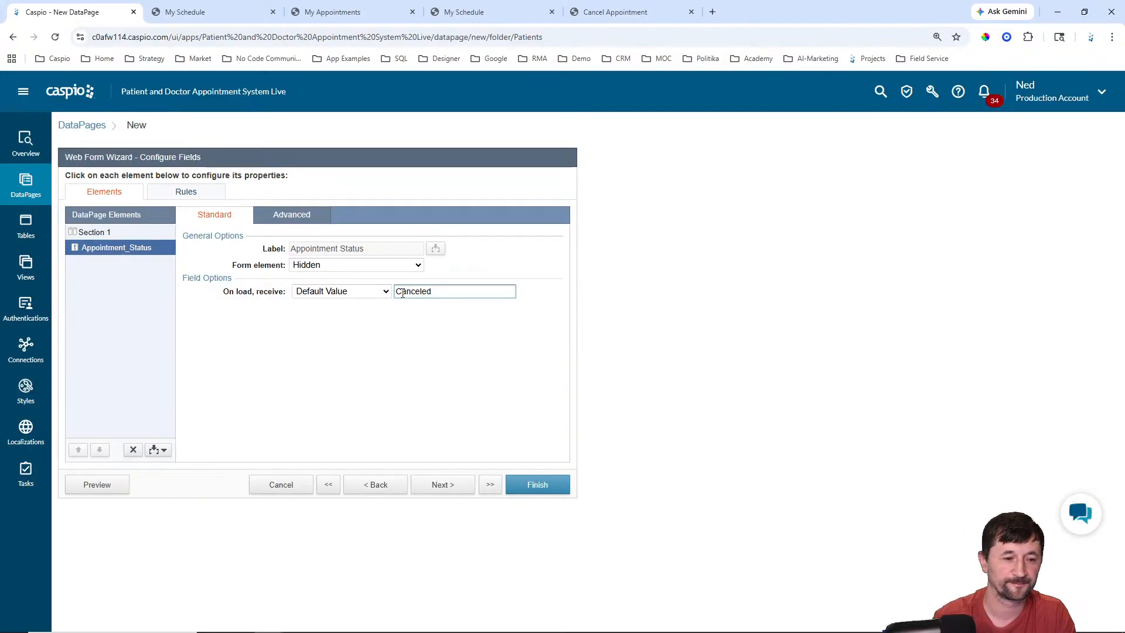
{"action": "left_click", "coordinate": [440, 485]}
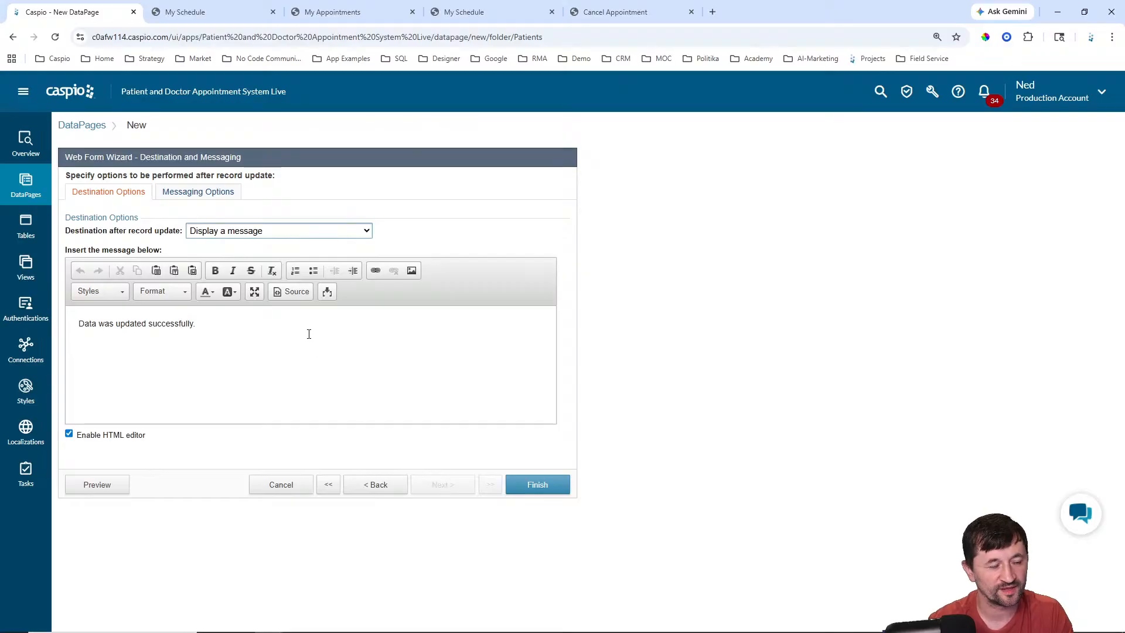
Step: Keep the after-update message and finish saving the new Cancel Appointment form
{"action": "left_click", "coordinate": [263, 230]}
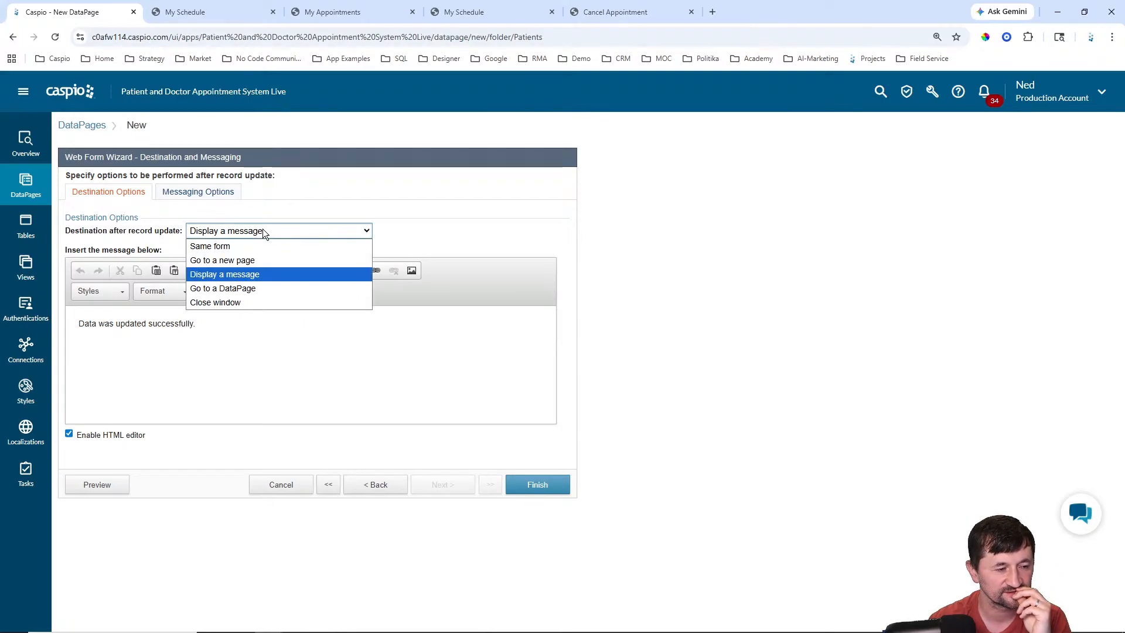
{"action": "left_click", "coordinate": [262, 230]}
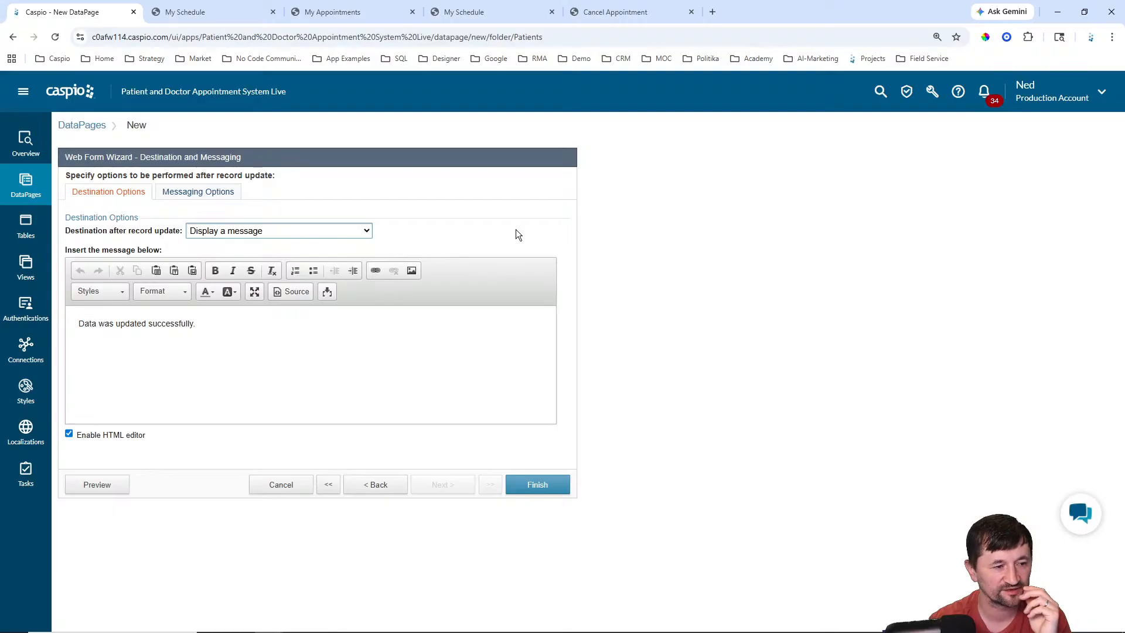
{"action": "left_click", "coordinate": [540, 486]}
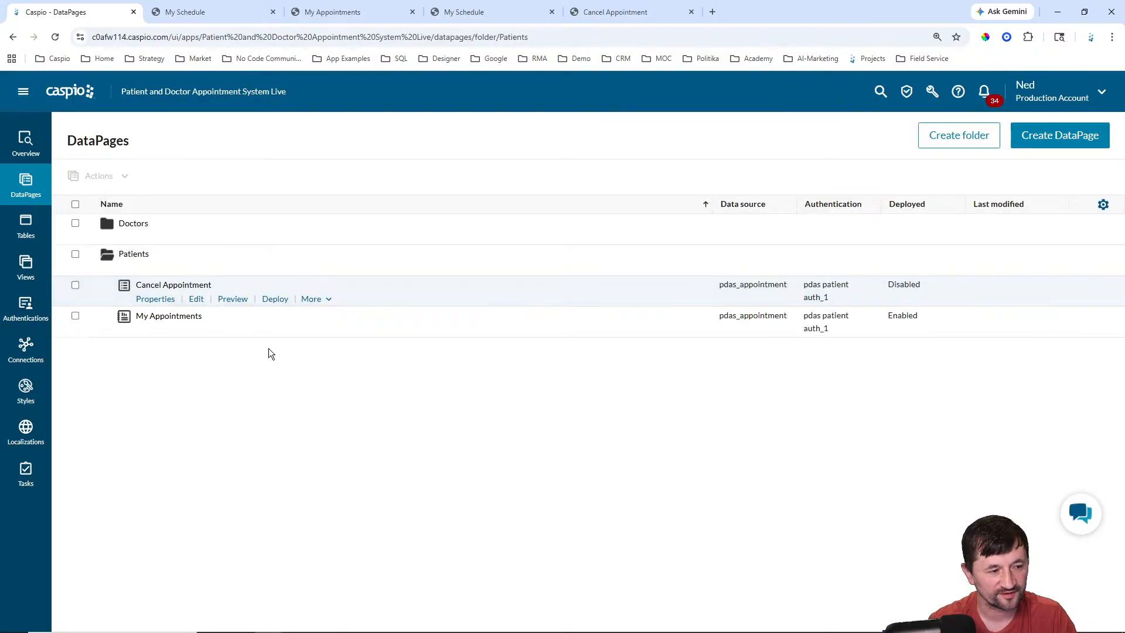
Step: Copy the My Appointments page's direct URL from its deployment options
{"action": "mouse_move", "coordinate": [229, 334]}
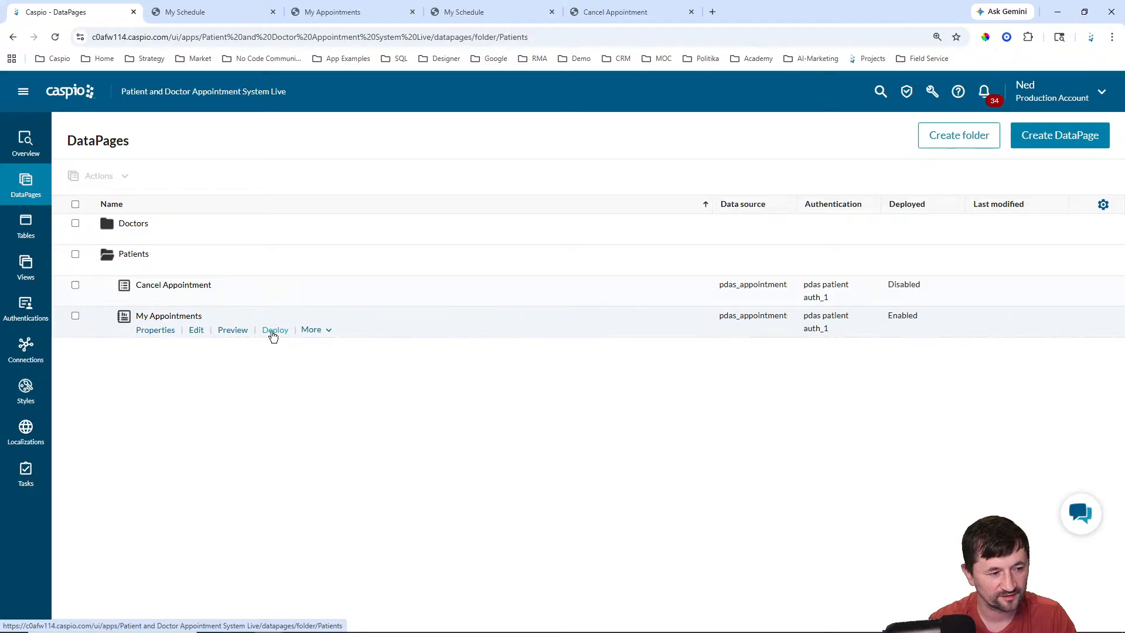
{"action": "left_click", "coordinate": [274, 331]}
{"action": "left_click", "coordinate": [468, 274]}
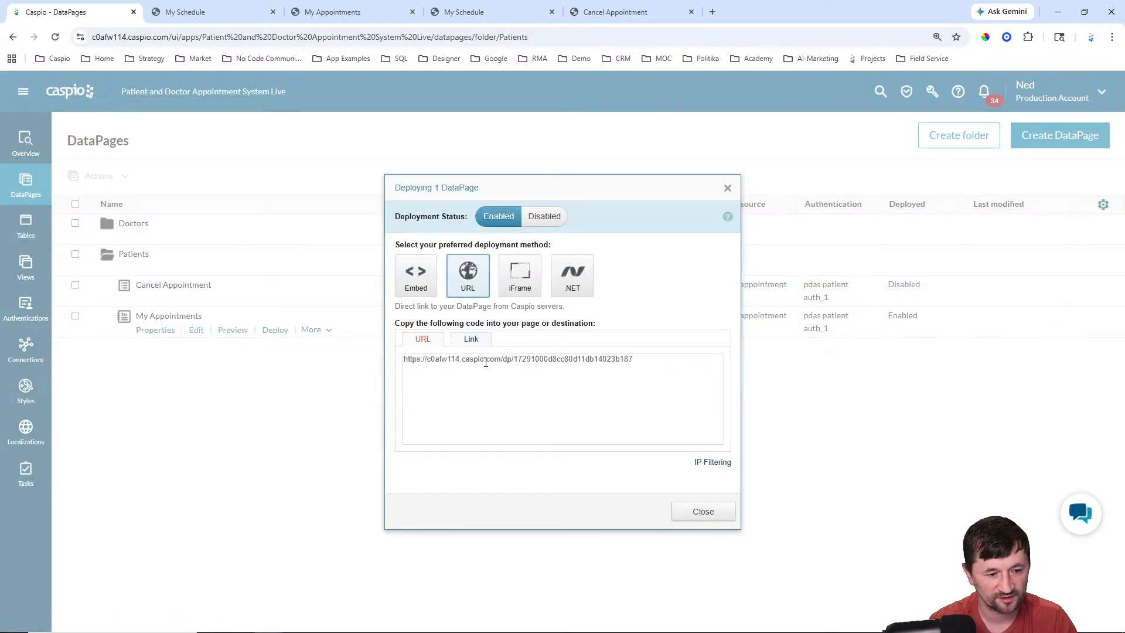
{"action": "left_click", "coordinate": [486, 363]}
{"action": "key", "text": "ctrl+c"}
{"action": "left_click", "coordinate": [706, 515]}
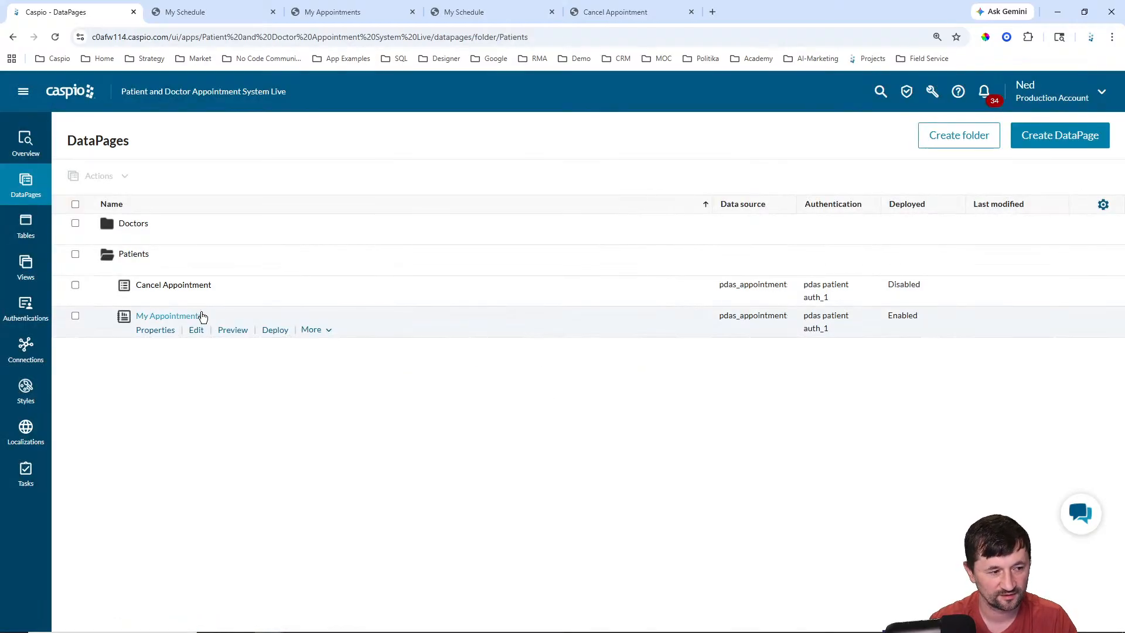
Step: Make Cancel Appointment go to the pasted My Appointments URL after updating, and save
{"action": "mouse_move", "coordinate": [190, 287]}
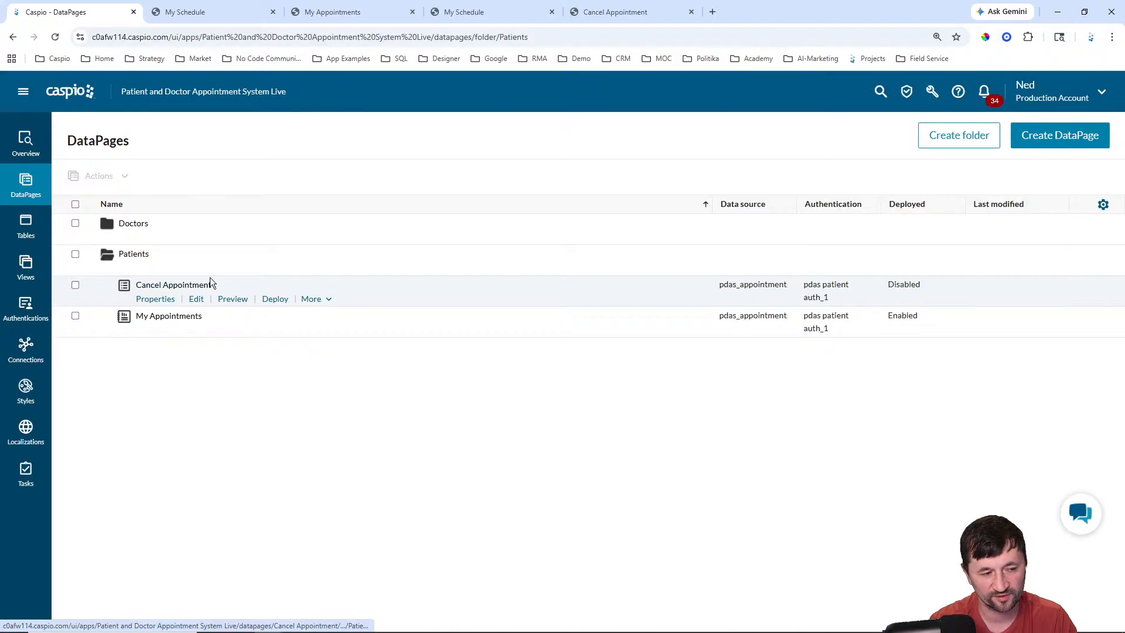
{"action": "left_click", "coordinate": [201, 300]}
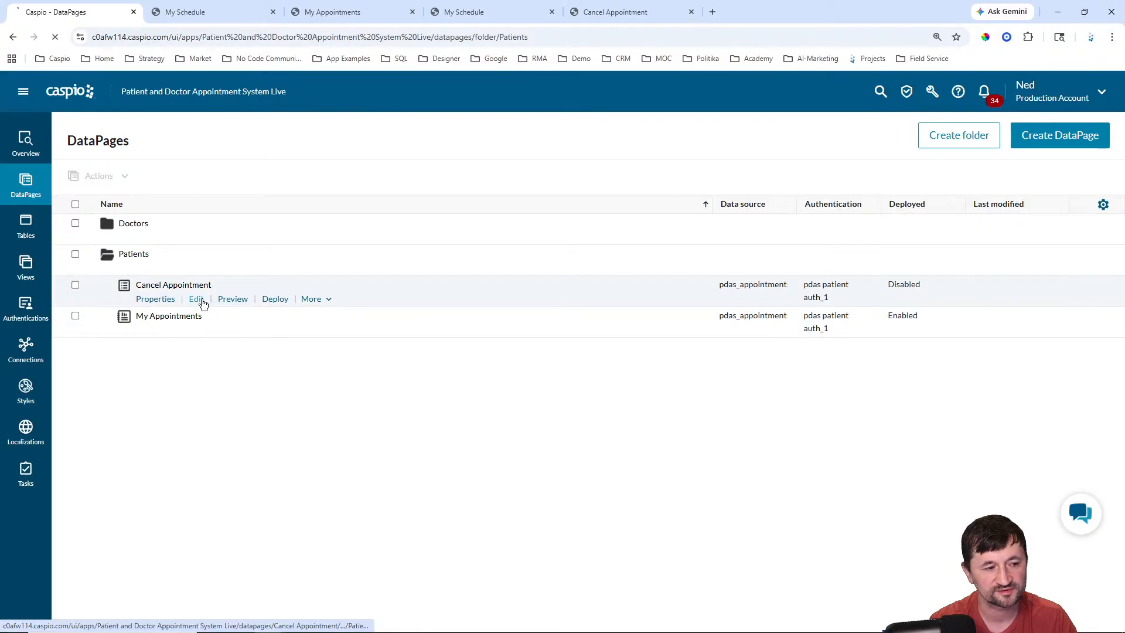
{"action": "left_click", "coordinate": [446, 486]}
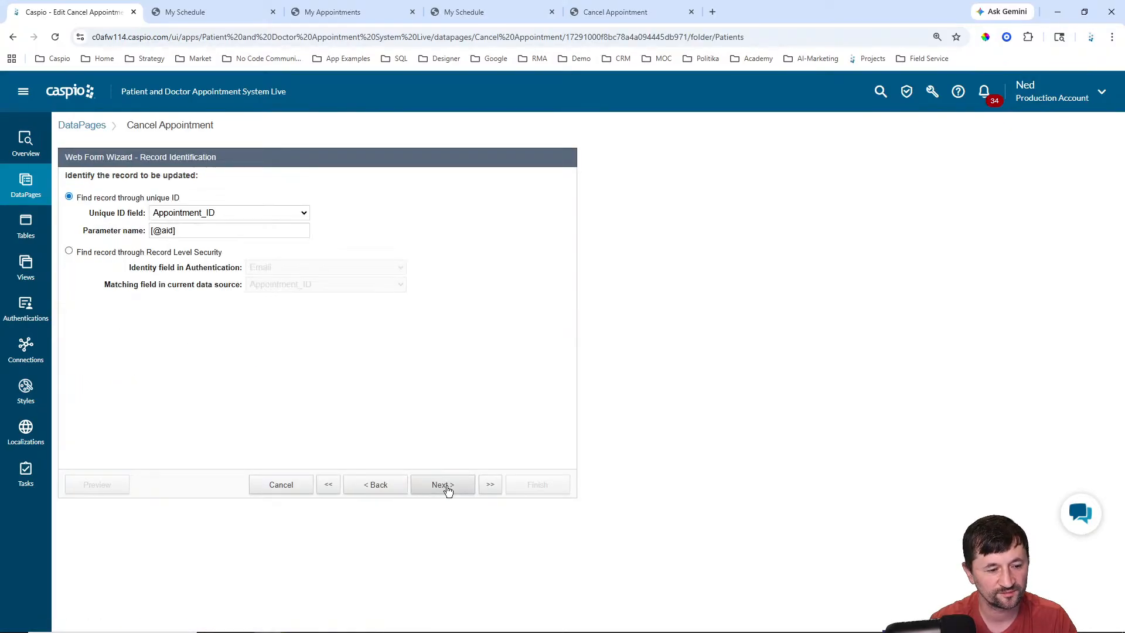
{"action": "left_click", "coordinate": [447, 487]}
{"action": "left_click", "coordinate": [447, 486]}
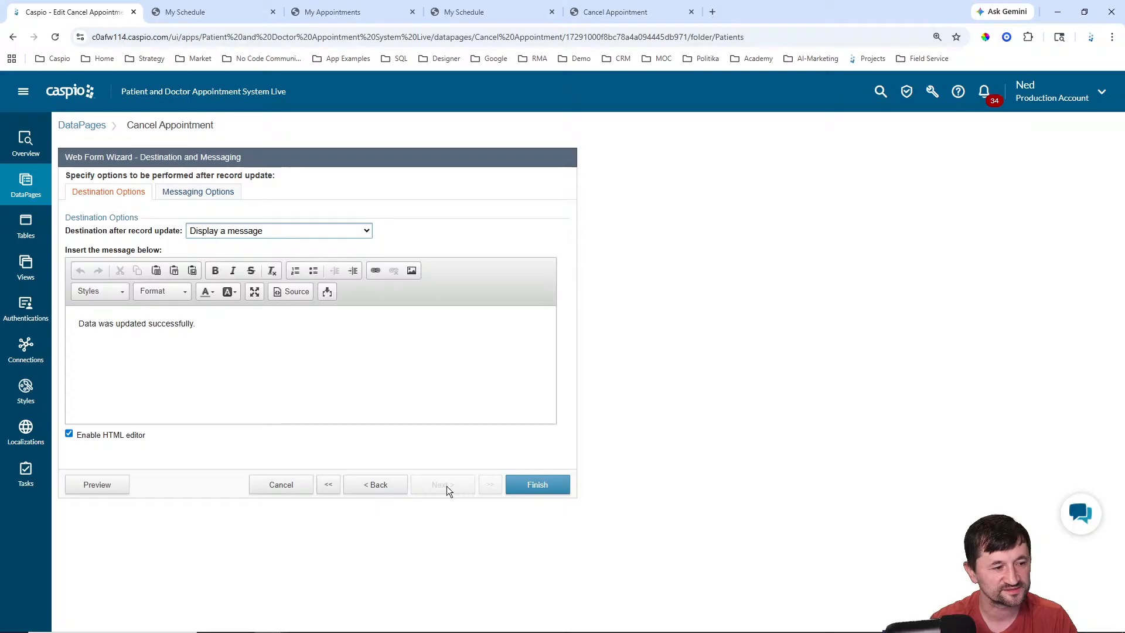
{"action": "left_click", "coordinate": [263, 233]}
{"action": "left_click", "coordinate": [245, 257]}
{"action": "left_click", "coordinate": [256, 254]}
{"action": "key", "text": "ctrl+v"}
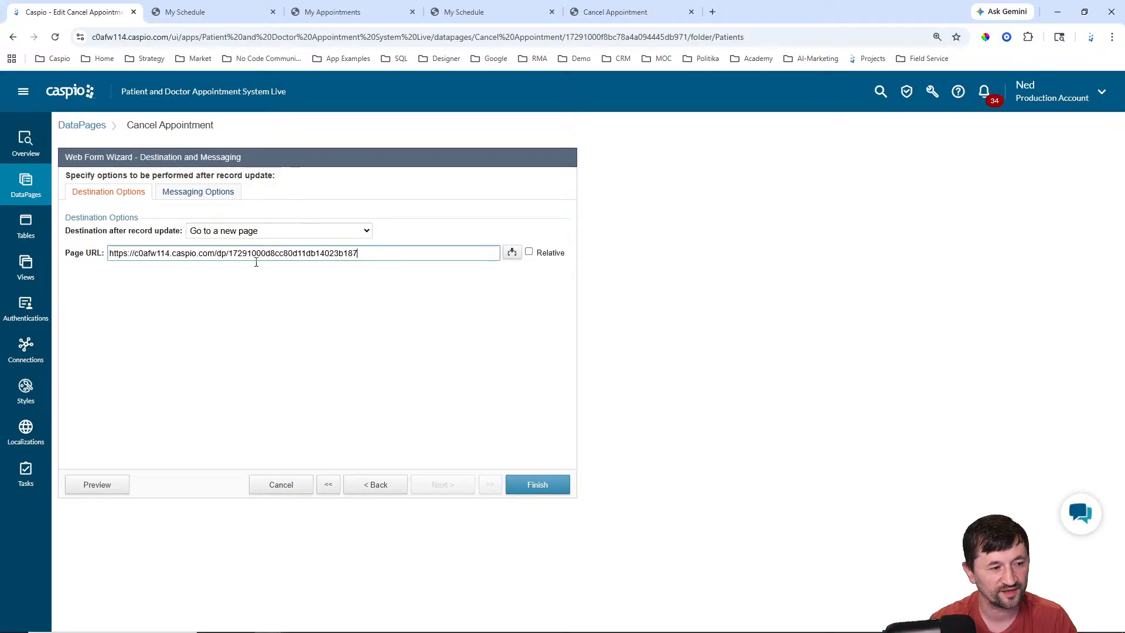
{"action": "left_click", "coordinate": [544, 474]}
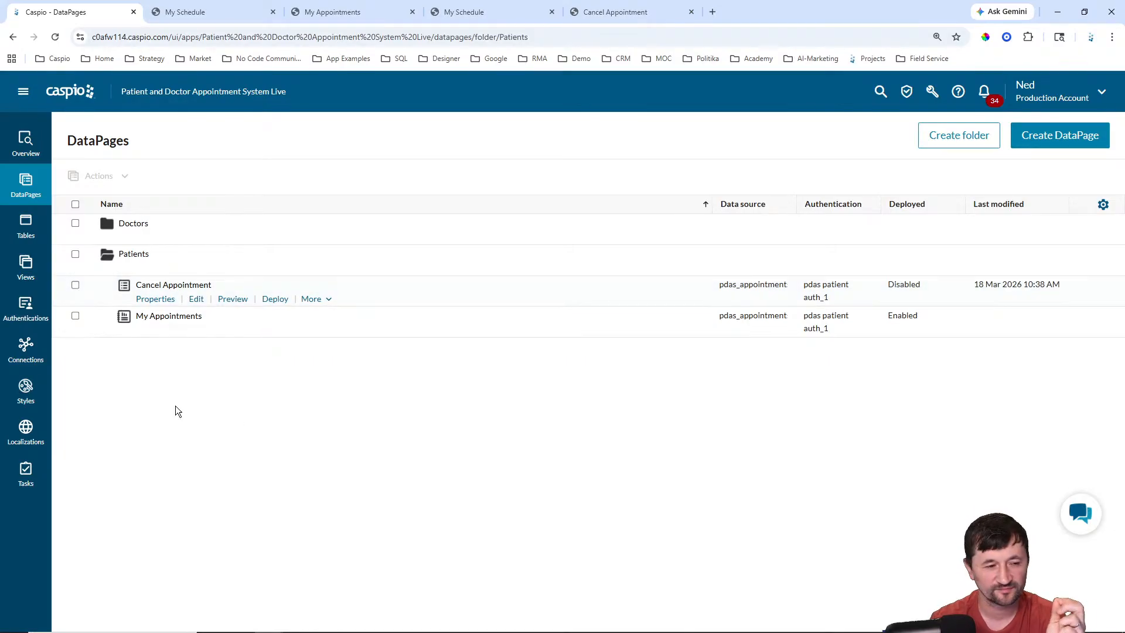
Step: Enable deployment of the Cancel Appointment DataPage
{"action": "mouse_move", "coordinate": [160, 322]}
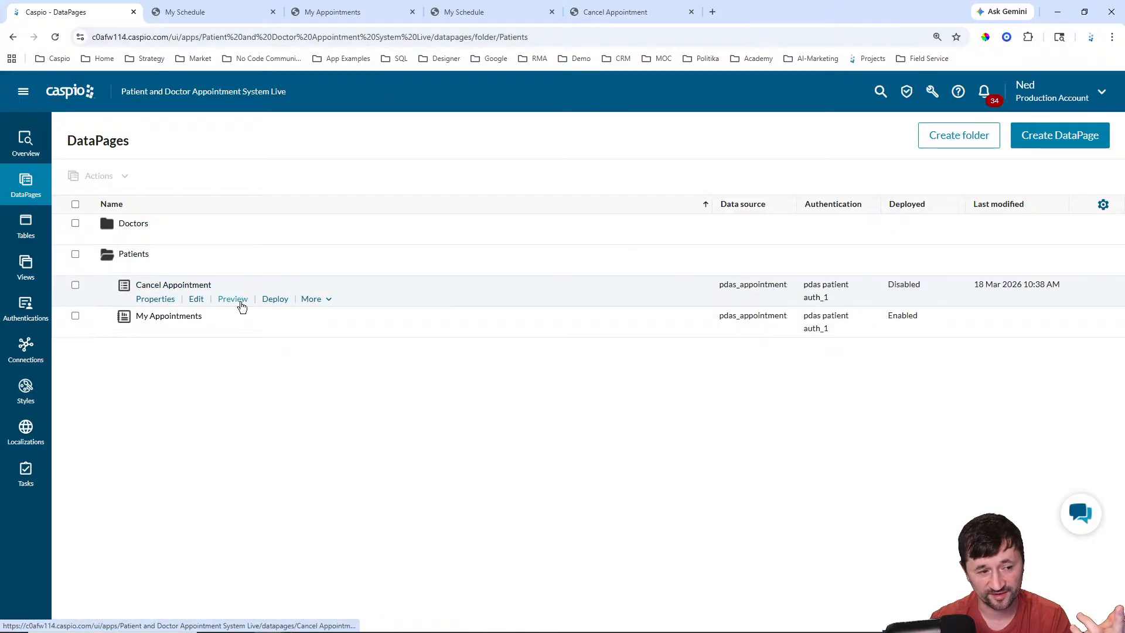
{"action": "mouse_move", "coordinate": [196, 322]}
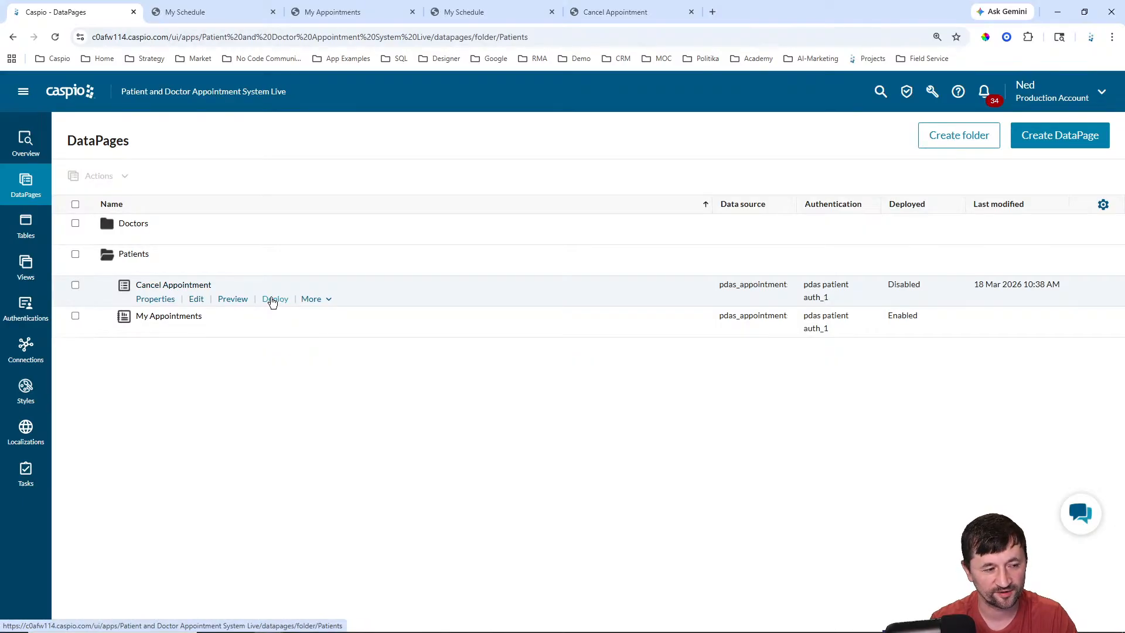
{"action": "left_click", "coordinate": [273, 300]}
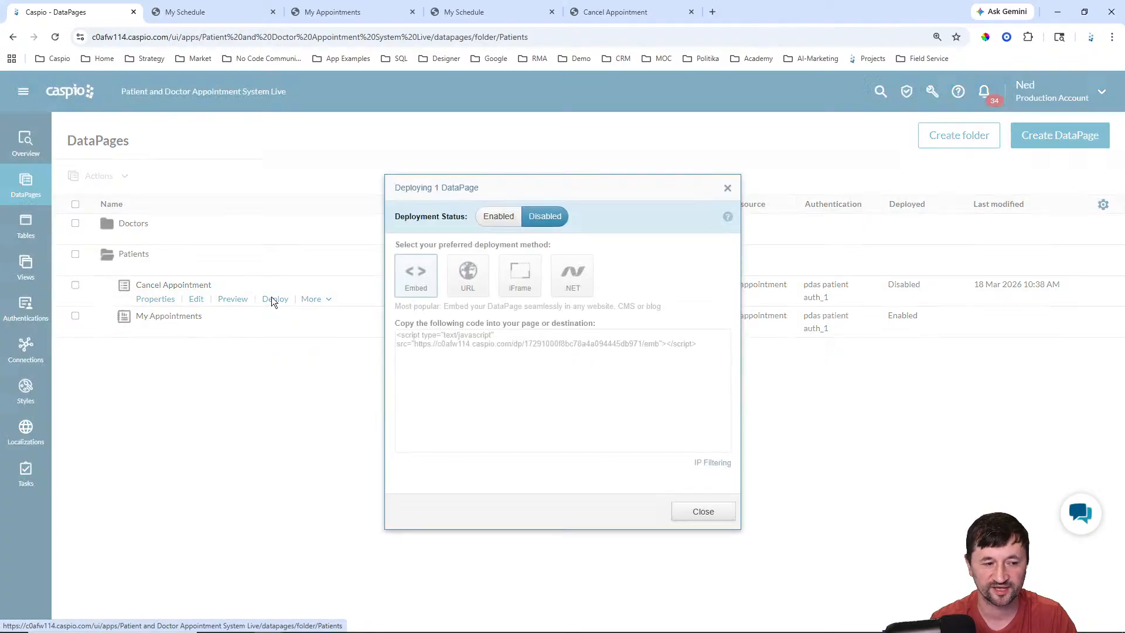
{"action": "left_click", "coordinate": [497, 217]}
Step: Copy Cancel Appointment's direct URL, then open My Appointments for editing
{"action": "left_click", "coordinate": [463, 287]}
{"action": "left_click", "coordinate": [492, 363]}
{"action": "key", "text": "ctrl+c"}
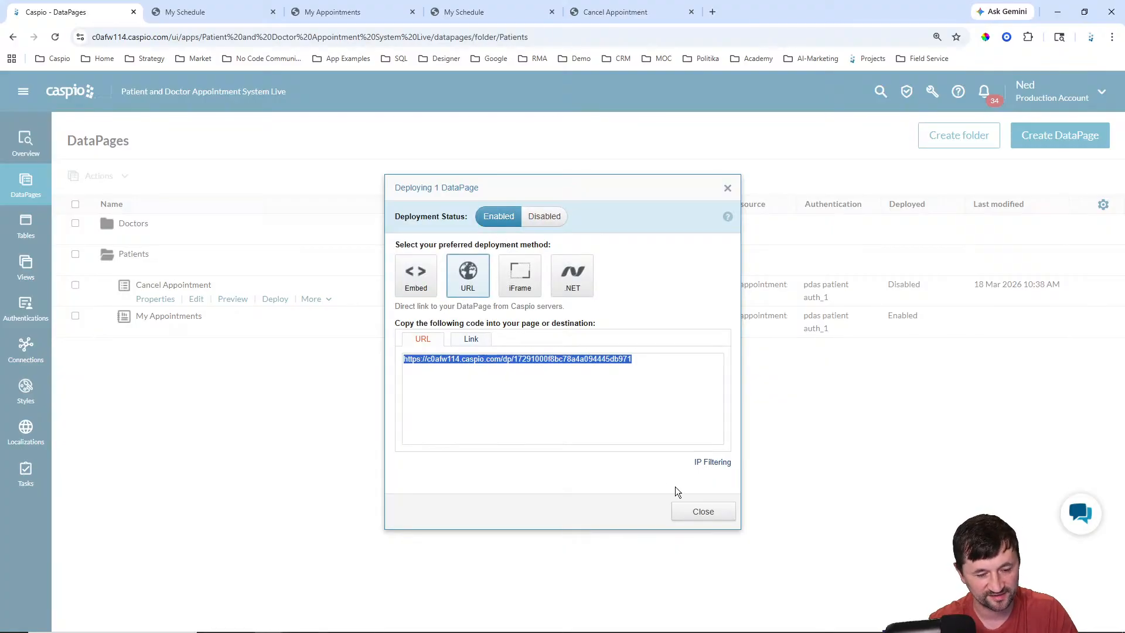
{"action": "left_click", "coordinate": [707, 513]}
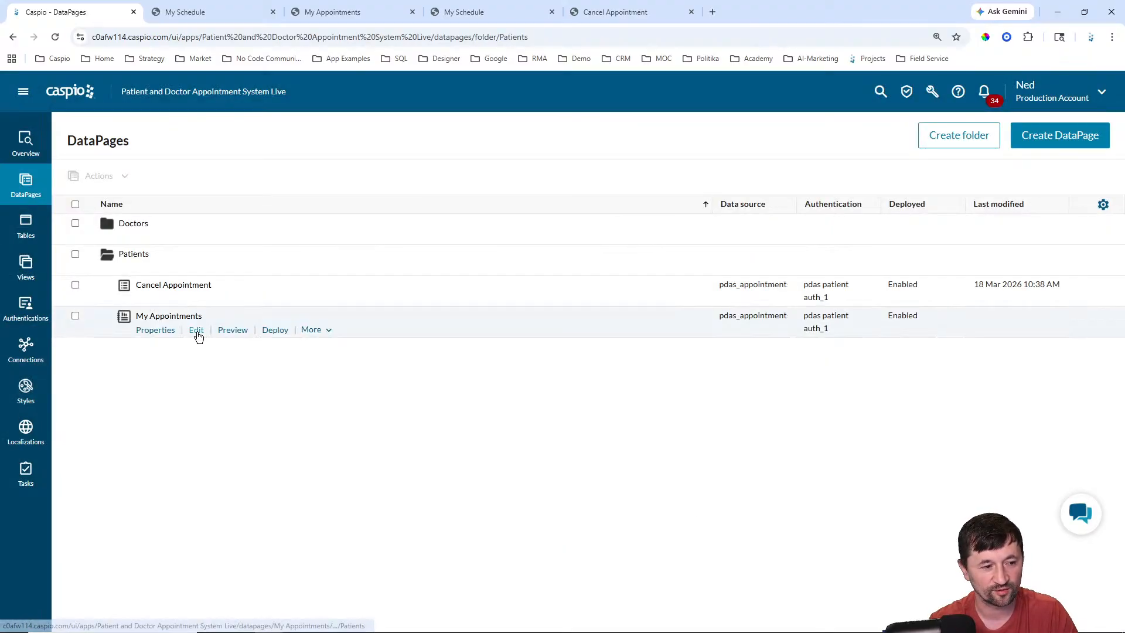
{"action": "left_click", "coordinate": [197, 332]}
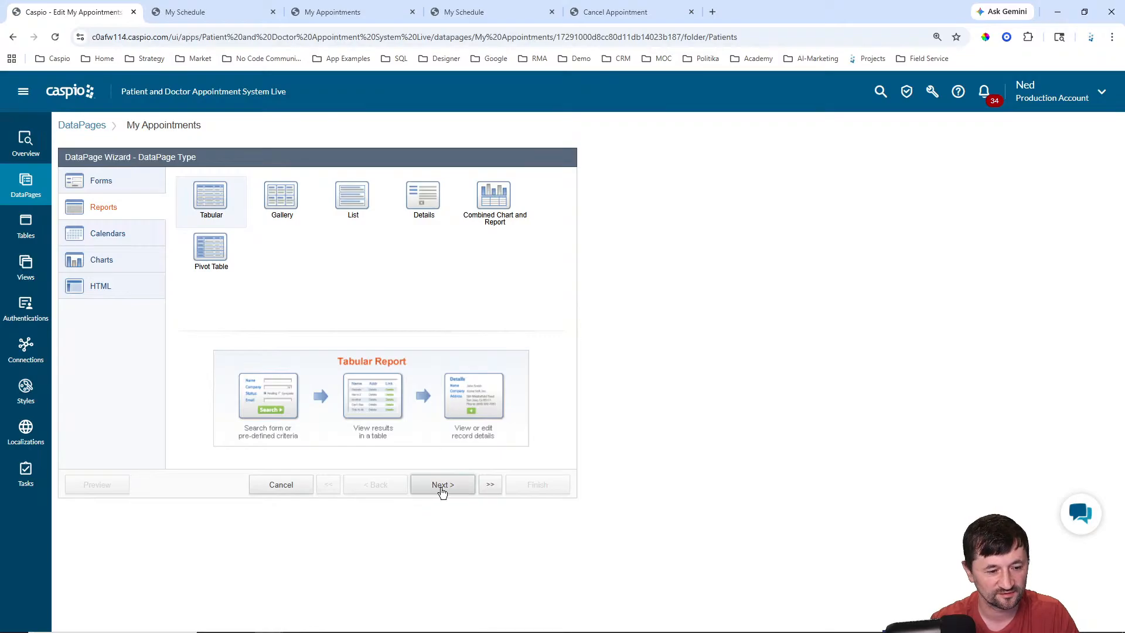
Step: Open HTML Block 1's source on My Appointments' Configure Results Page Fields step
{"action": "left_click", "coordinate": [442, 487]}
{"action": "left_click", "coordinate": [442, 486]}
{"action": "left_click", "coordinate": [442, 486]}
{"action": "left_click", "coordinate": [442, 487]}
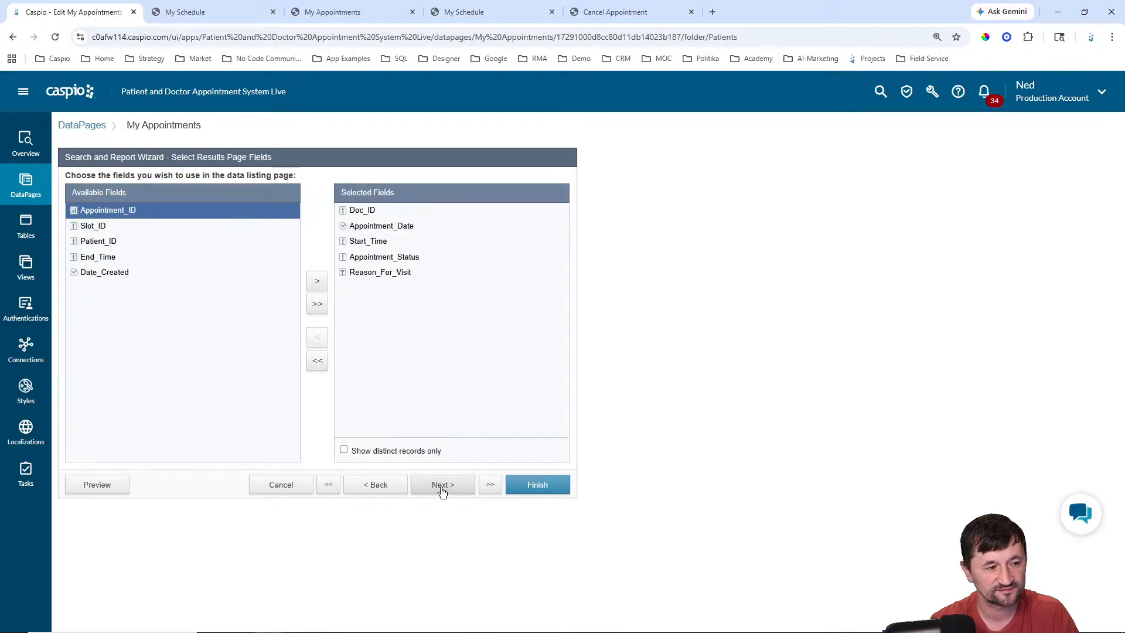
{"action": "left_click", "coordinate": [442, 486]}
{"action": "left_click", "coordinate": [442, 486]}
{"action": "left_click", "coordinate": [114, 290]}
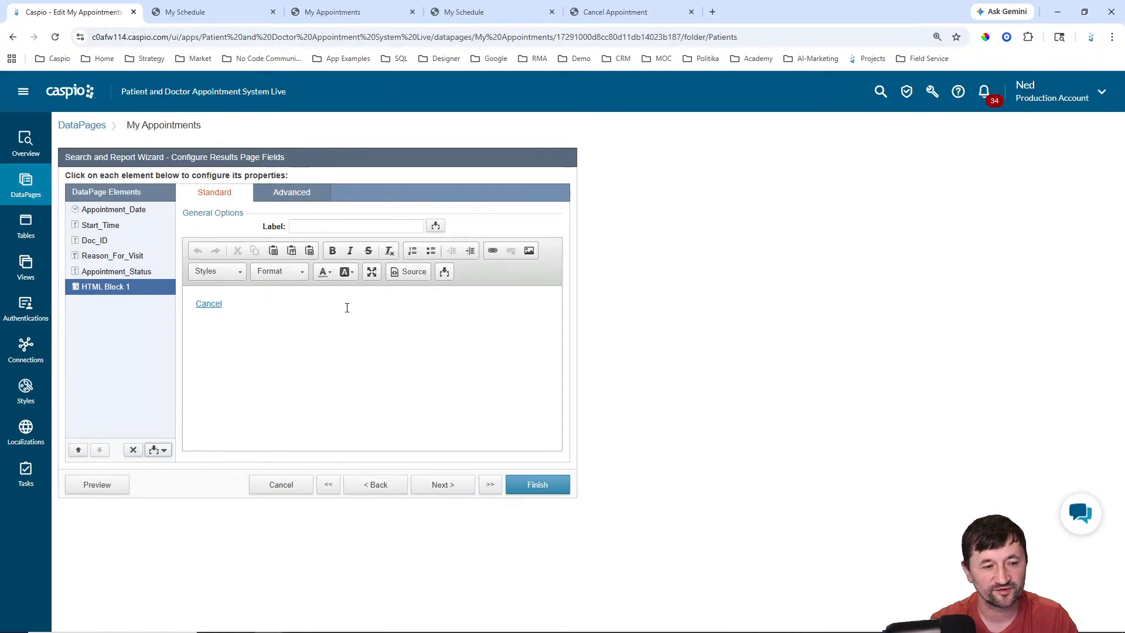
{"action": "left_click", "coordinate": [404, 275]}
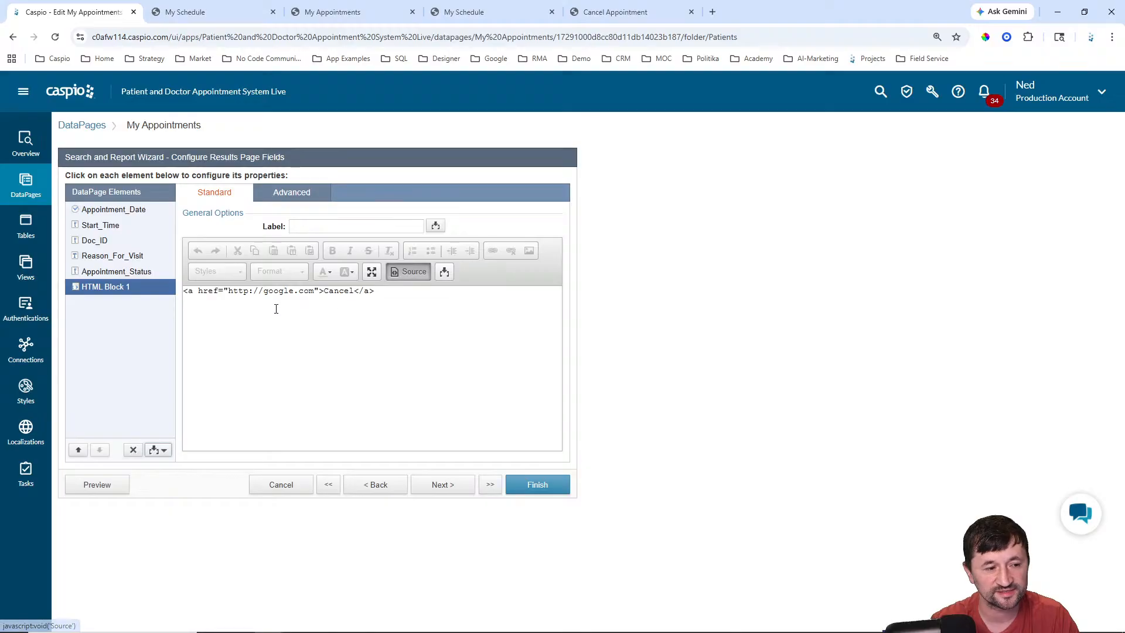
{"action": "left_click_drag", "start_coordinate": [229, 293], "coordinate": [316, 292]}
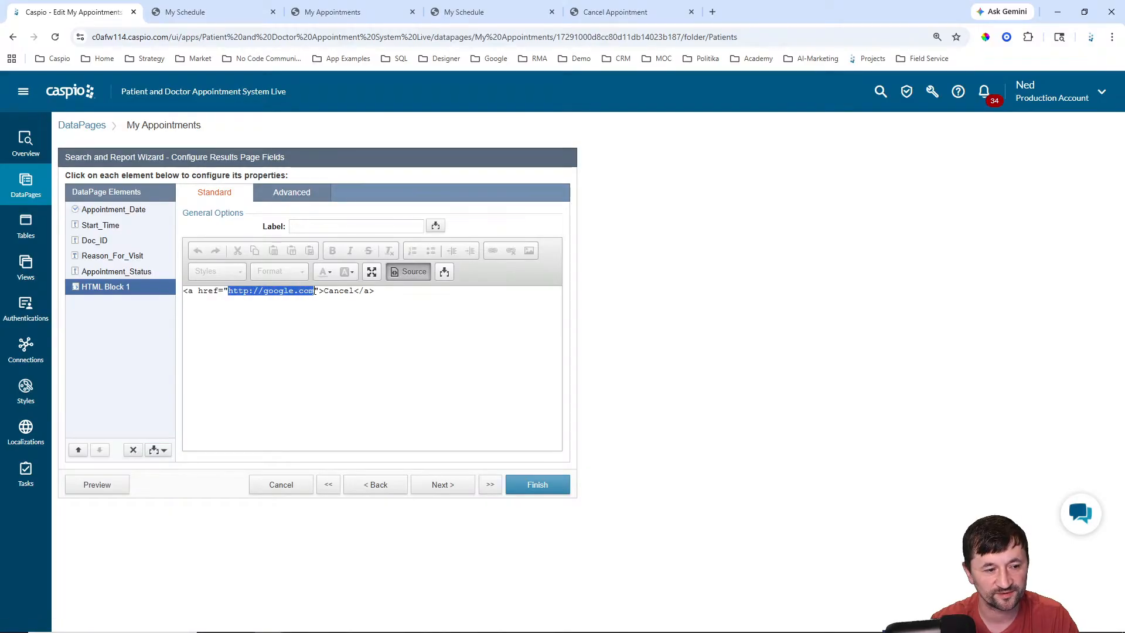
{"action": "key", "text": "ctrl+v"}
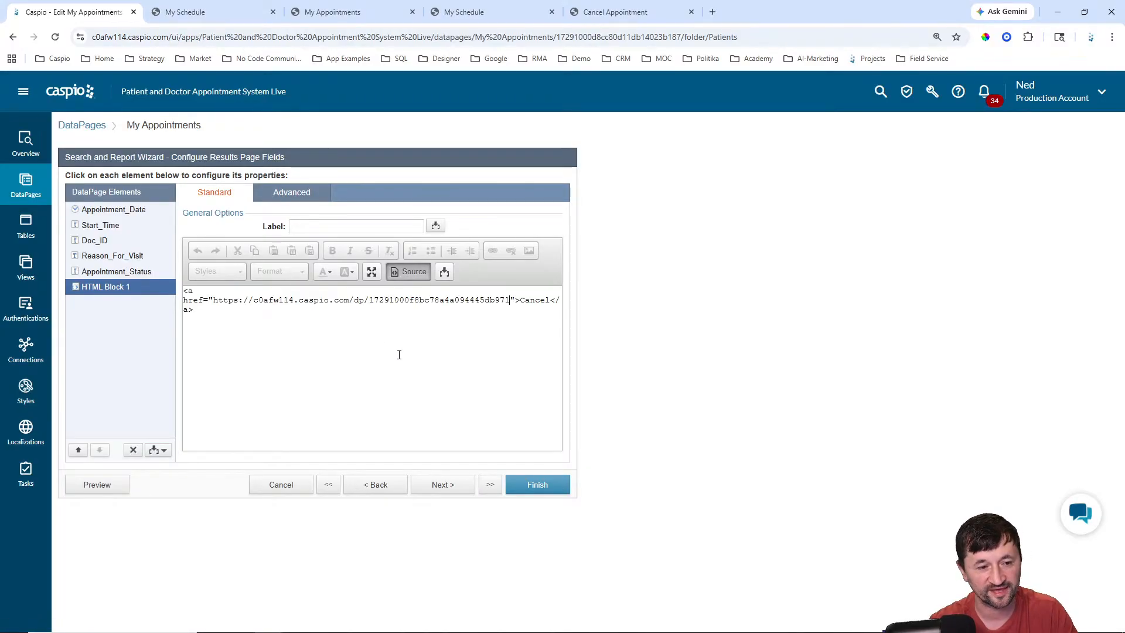
{"action": "type", "text": "?"}
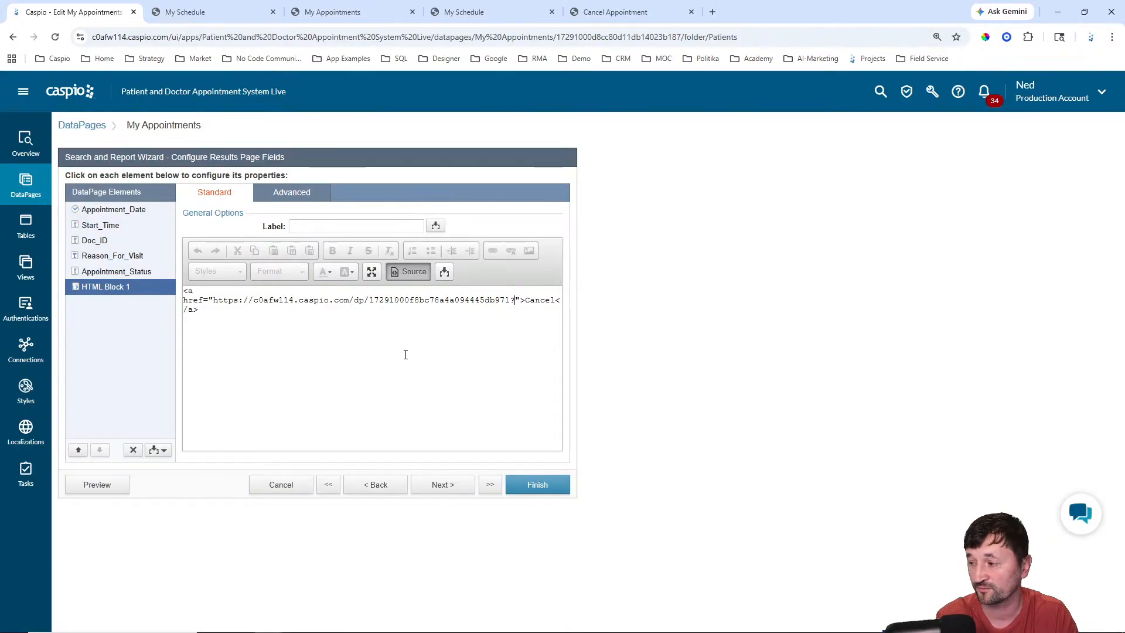
{"action": "type", "text": "aid"}
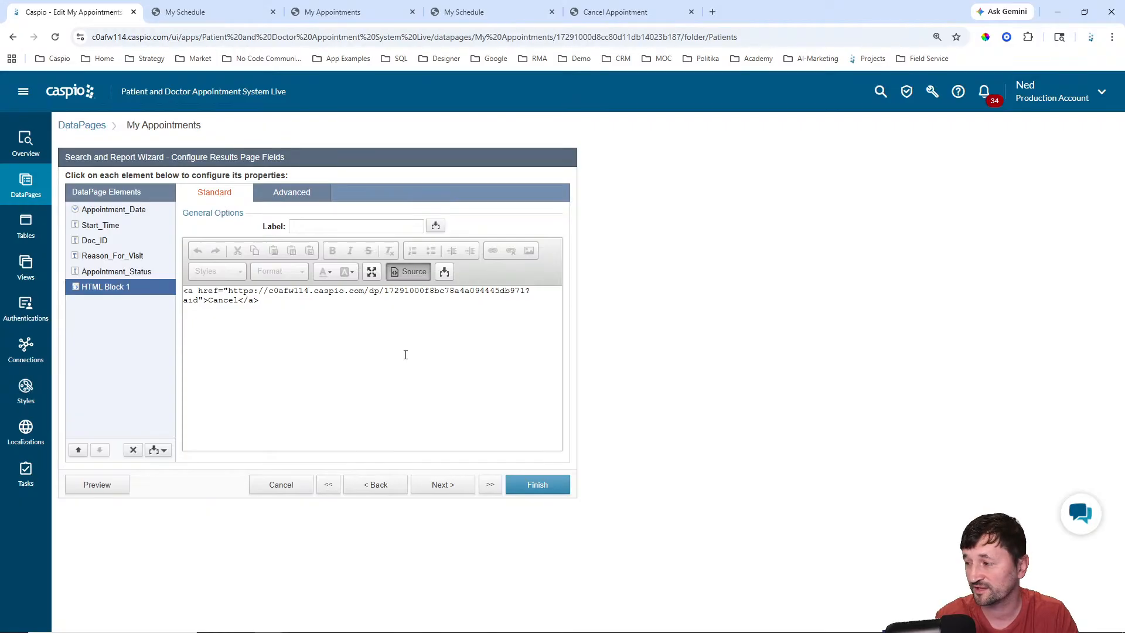
{"action": "type", "text": "="}
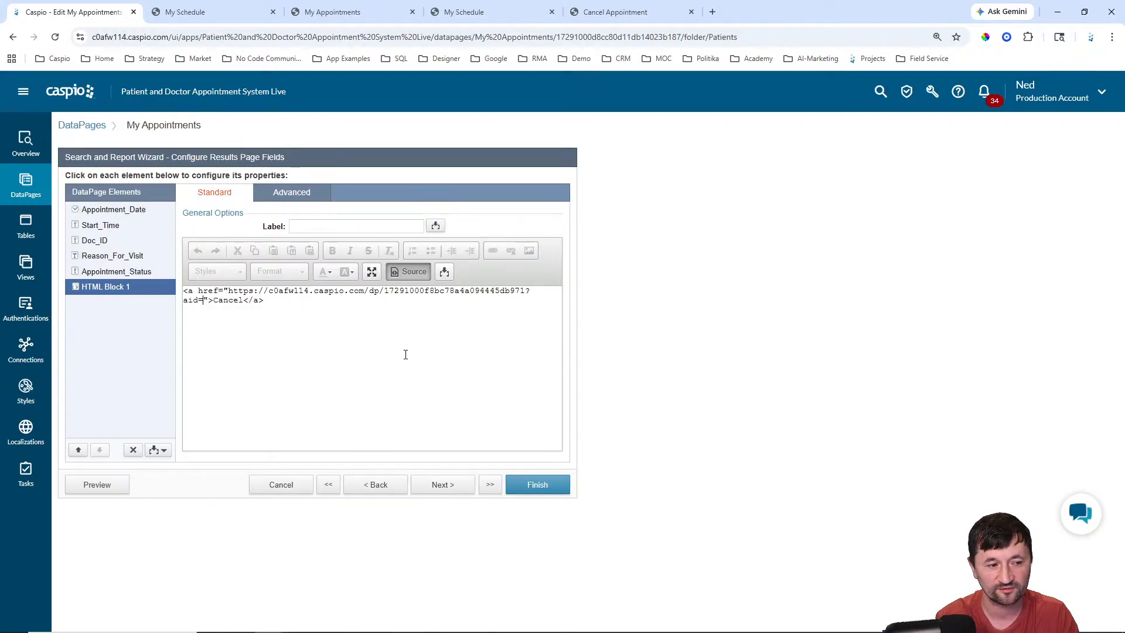
{"action": "left_click", "coordinate": [444, 272]}
{"action": "left_click", "coordinate": [390, 293]}
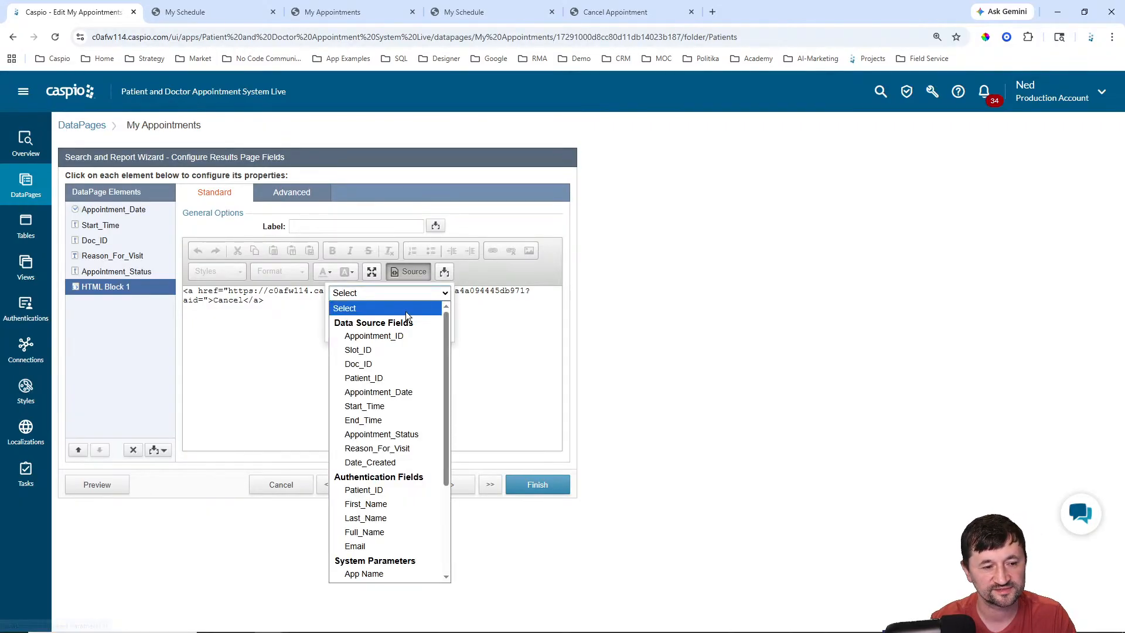
{"action": "left_click", "coordinate": [381, 334]}
{"action": "left_click", "coordinate": [389, 332]}
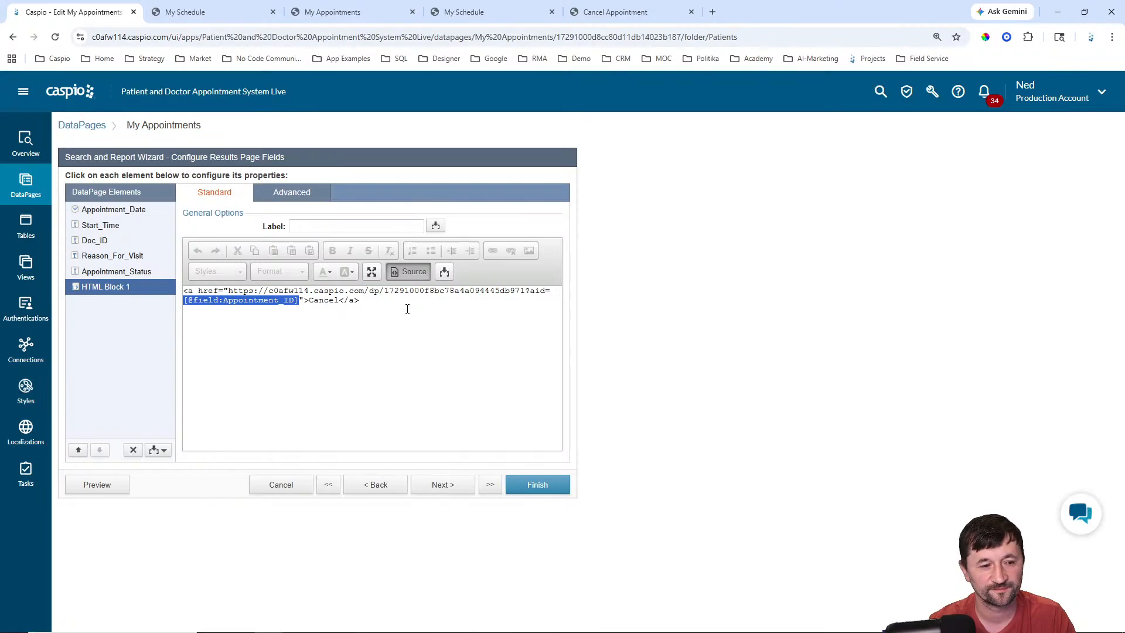
{"action": "left_click", "coordinate": [415, 319]}
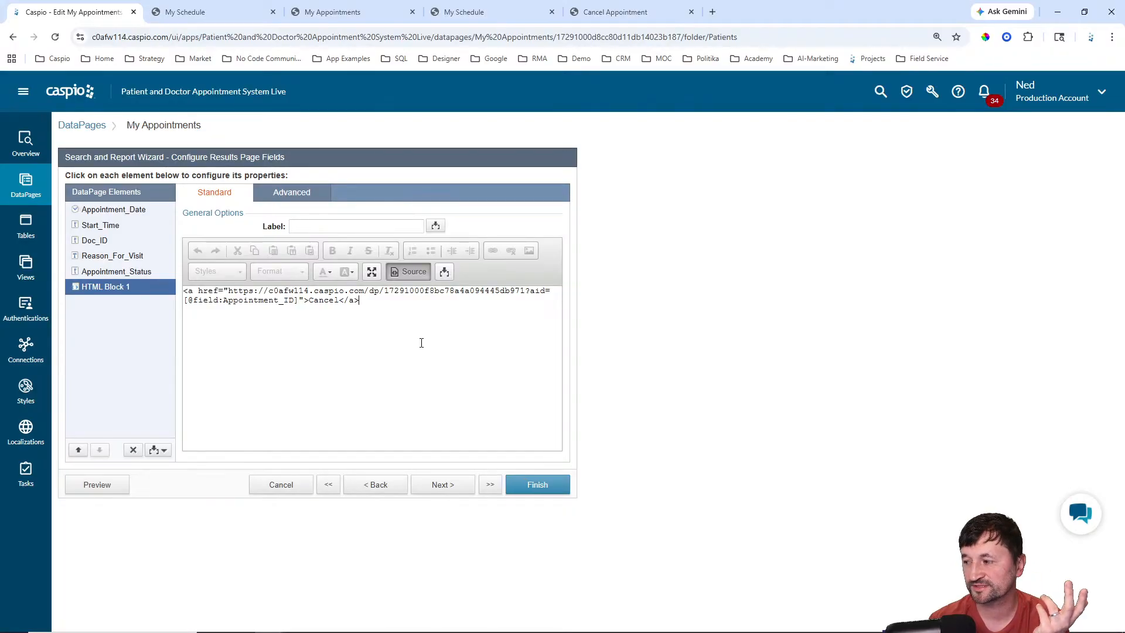
{"action": "left_click", "coordinate": [538, 486]}
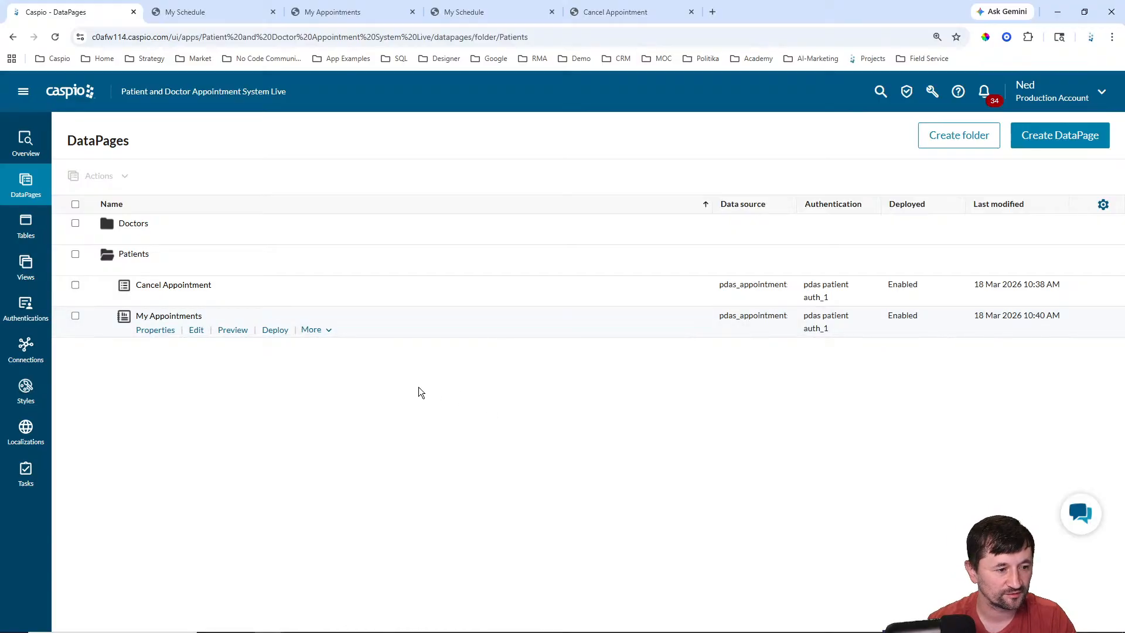
{"action": "left_click", "coordinate": [333, 12]}
{"action": "left_click", "coordinate": [56, 37]}
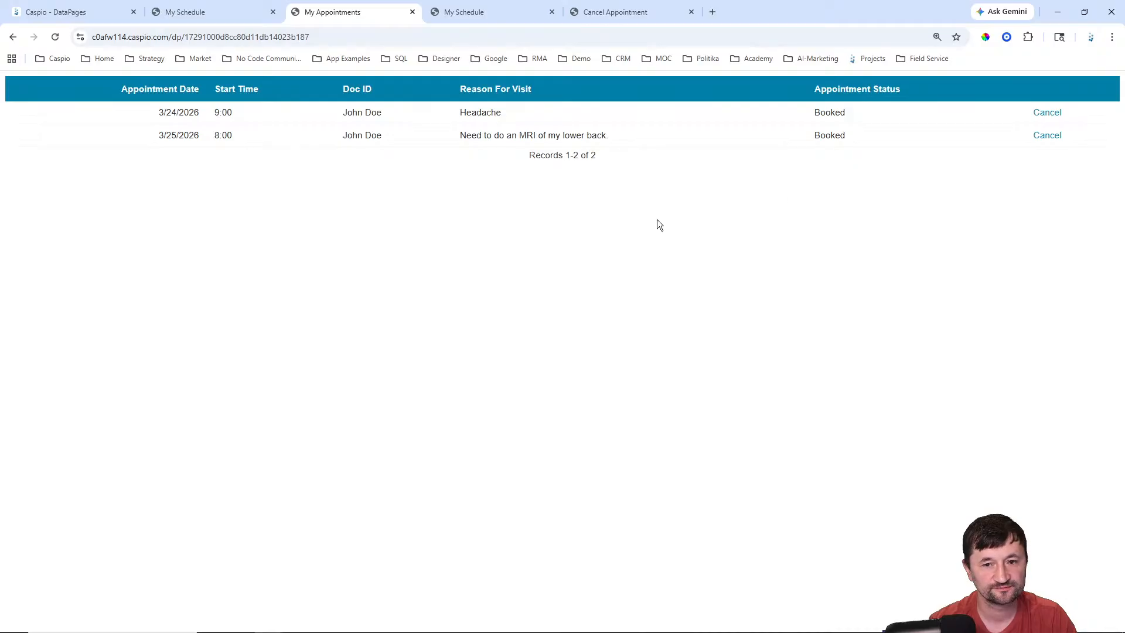
{"action": "left_click", "coordinate": [1047, 113]}
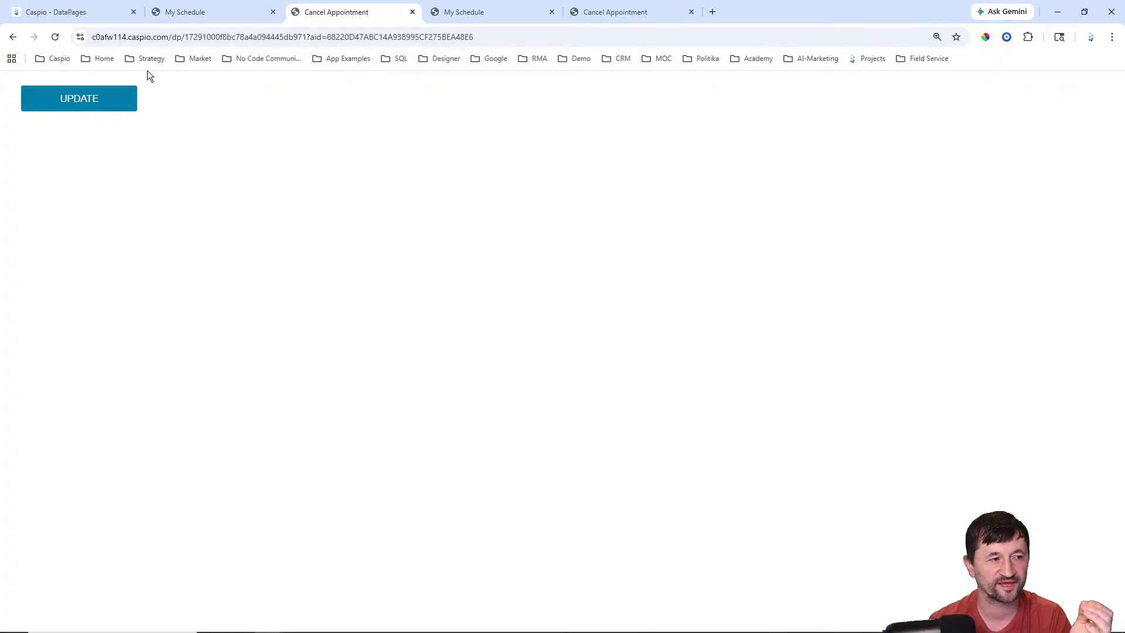
{"action": "left_click", "coordinate": [70, 13]}
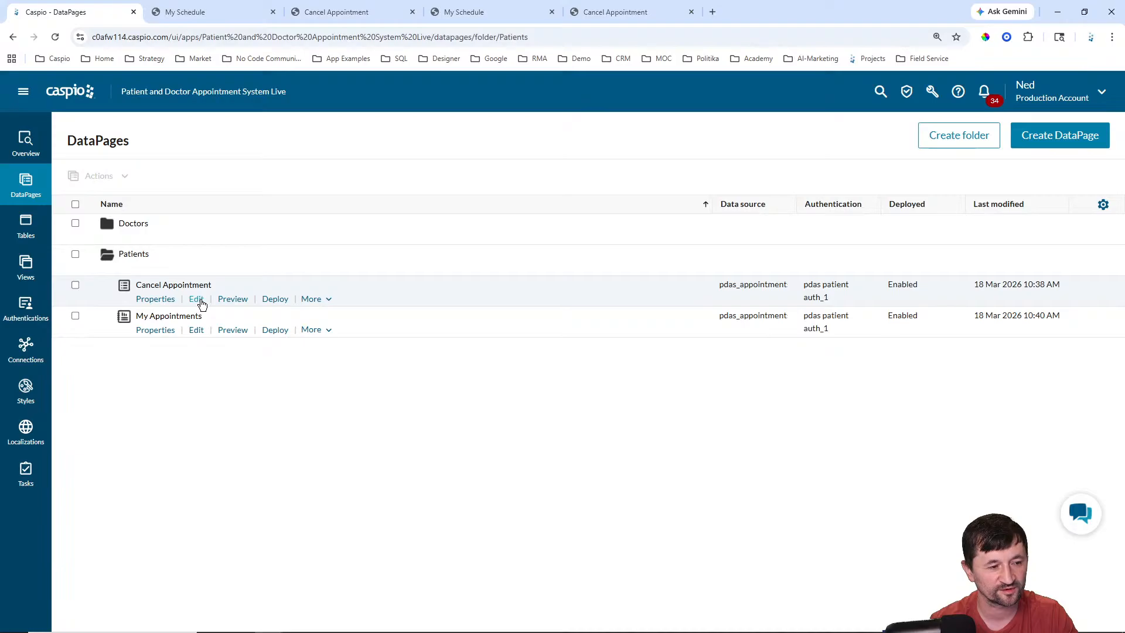
Step: Open Cancel Appointment for editing at its Configure Fields step
{"action": "left_click", "coordinate": [201, 300]}
{"action": "left_click", "coordinate": [433, 486]}
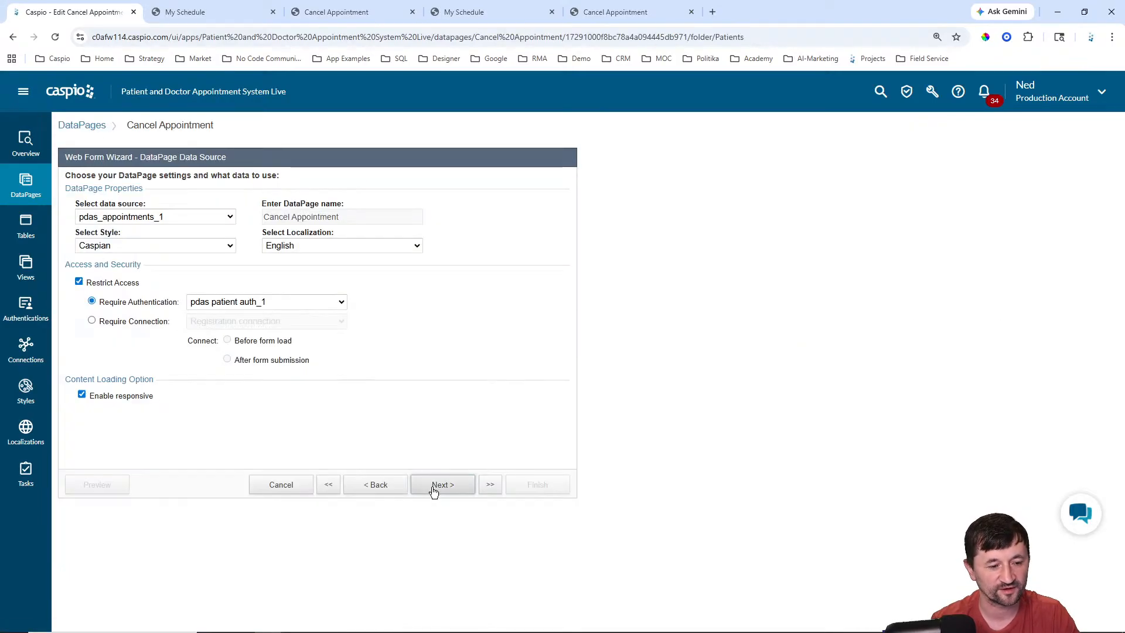
{"action": "left_click", "coordinate": [433, 485]}
{"action": "left_click", "coordinate": [433, 485]}
{"action": "left_click", "coordinate": [434, 486]}
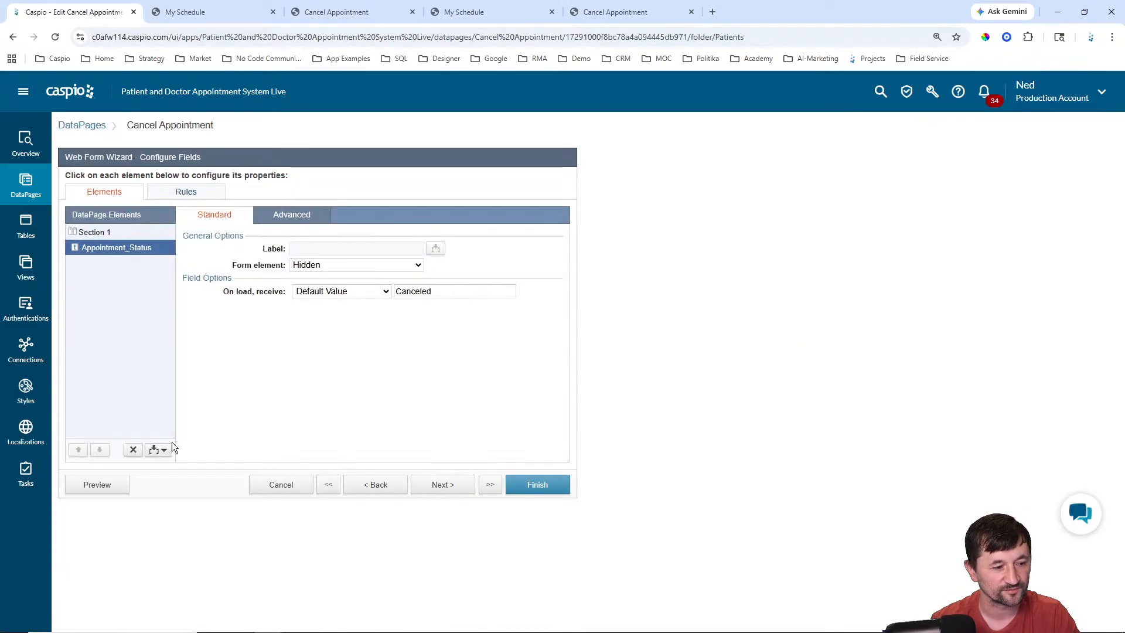
Step: Insert an HTML Block reading 'Are you sure you want to cancel this appointment?'
{"action": "left_click", "coordinate": [157, 450]}
{"action": "left_click", "coordinate": [136, 476]}
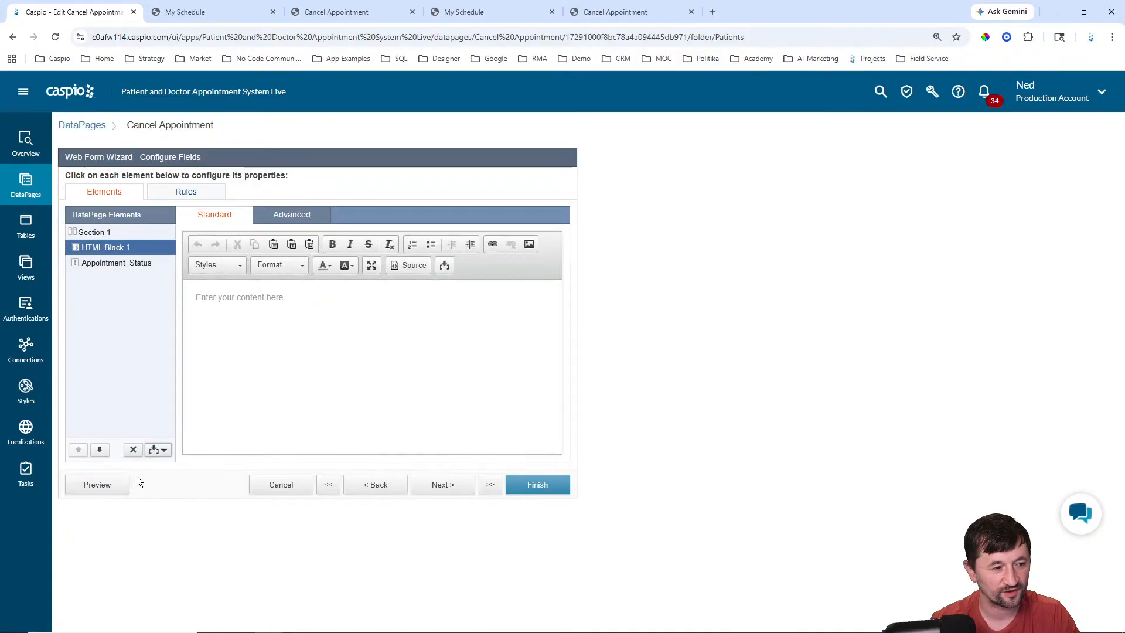
{"action": "left_click", "coordinate": [314, 332]}
{"action": "type", "text": "Are you su"}
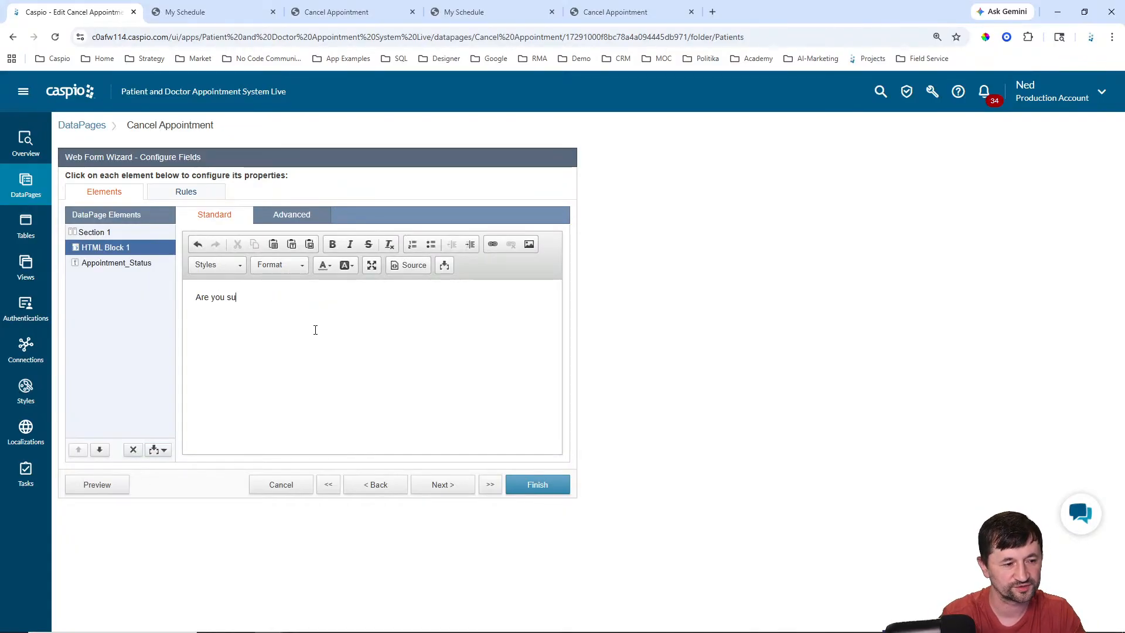
{"action": "type", "text": "re you want to cancel thi"}
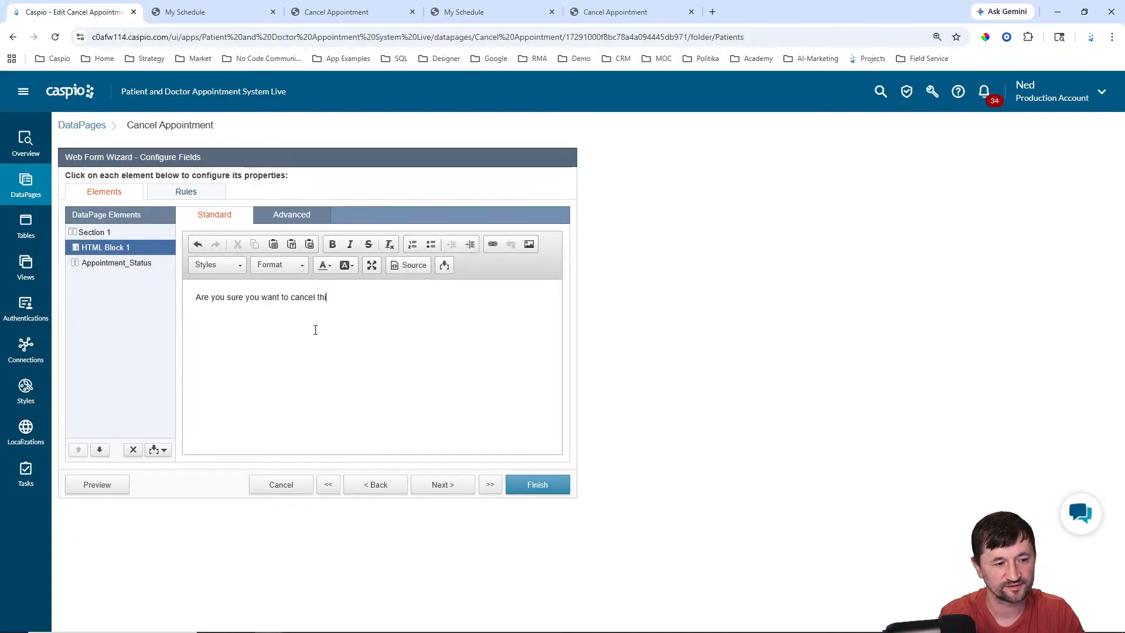
{"action": "type", "text": "s appointment?"}
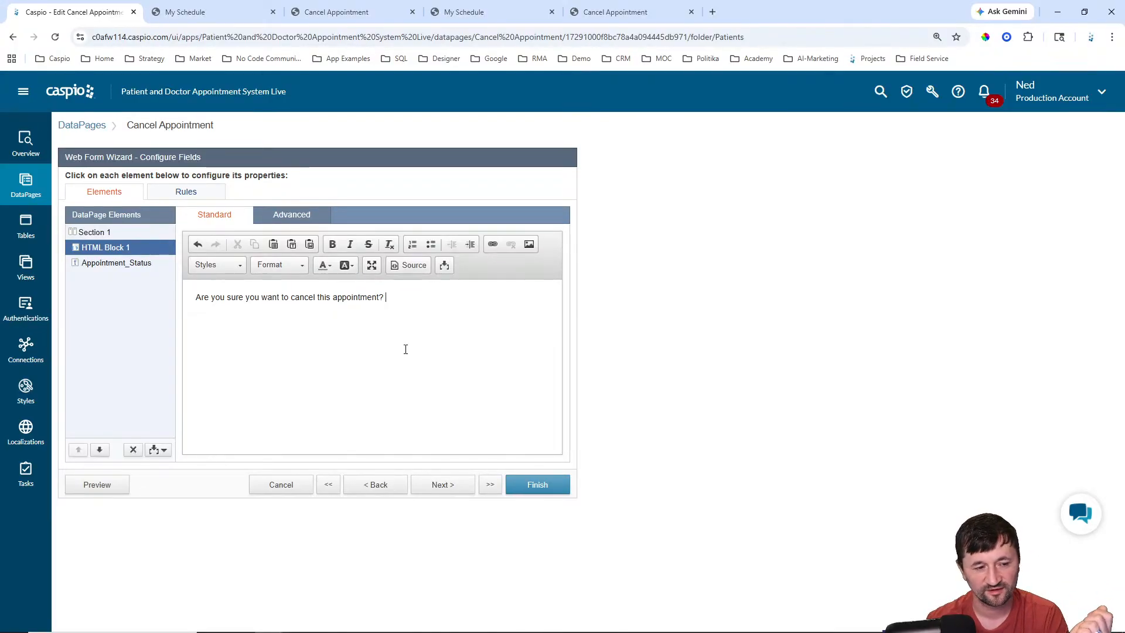
Step: Save Cancel Appointment and reopen the 3/24 appointment's cancel page to test the question
{"action": "left_click", "coordinate": [538, 484]}
{"action": "left_click", "coordinate": [615, 12]}
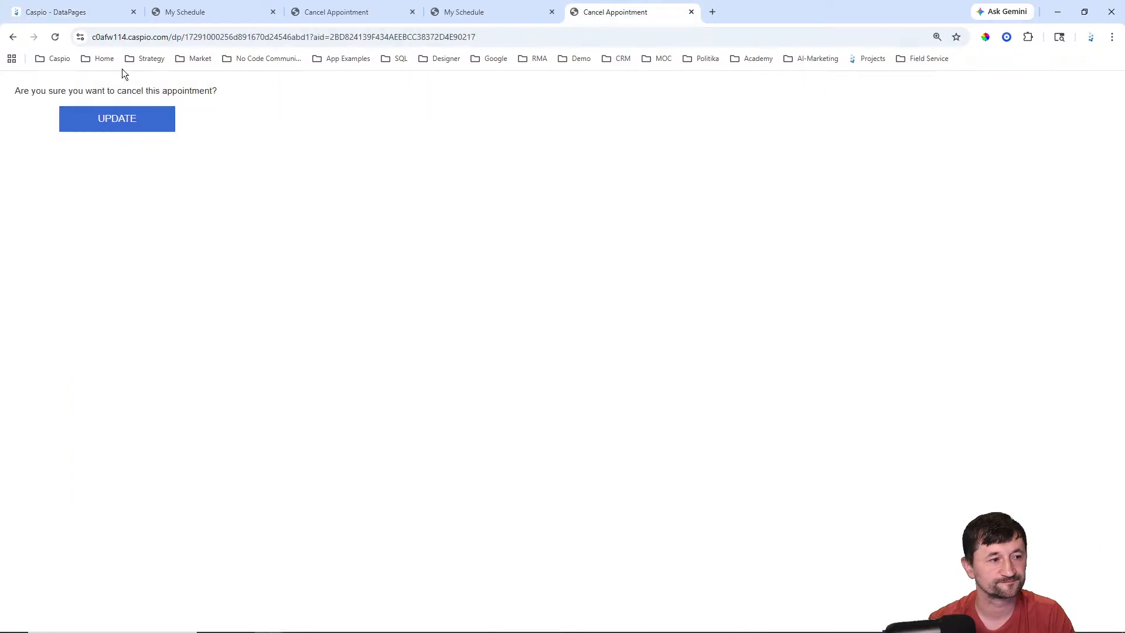
{"action": "left_click", "coordinate": [336, 12]}
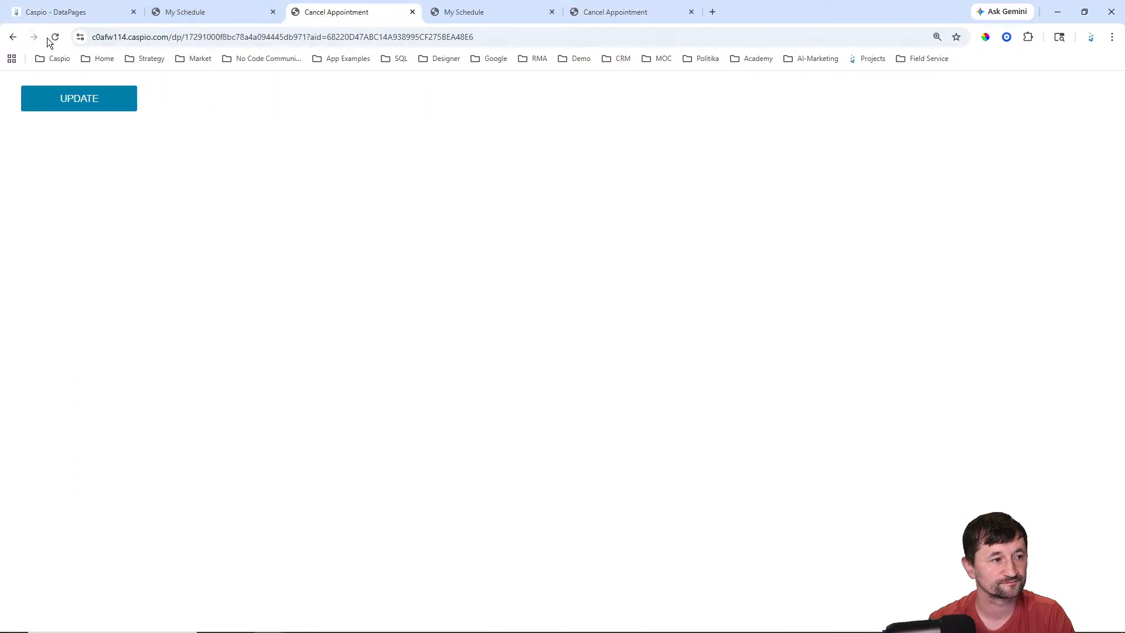
{"action": "left_click", "coordinate": [13, 41]}
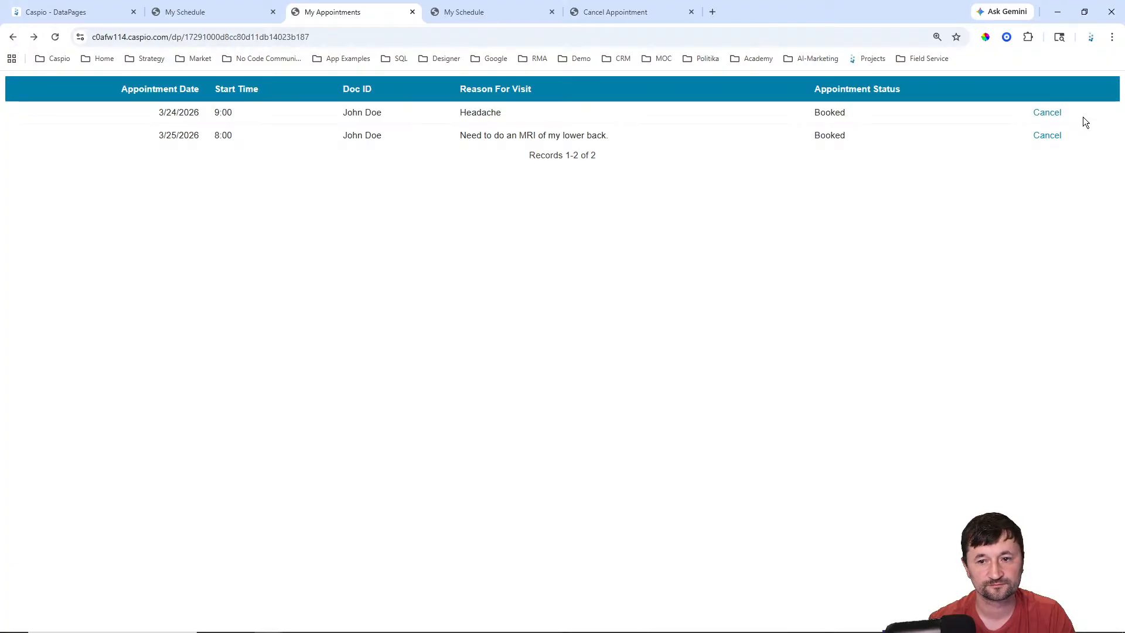
{"action": "left_click", "coordinate": [1048, 113]}
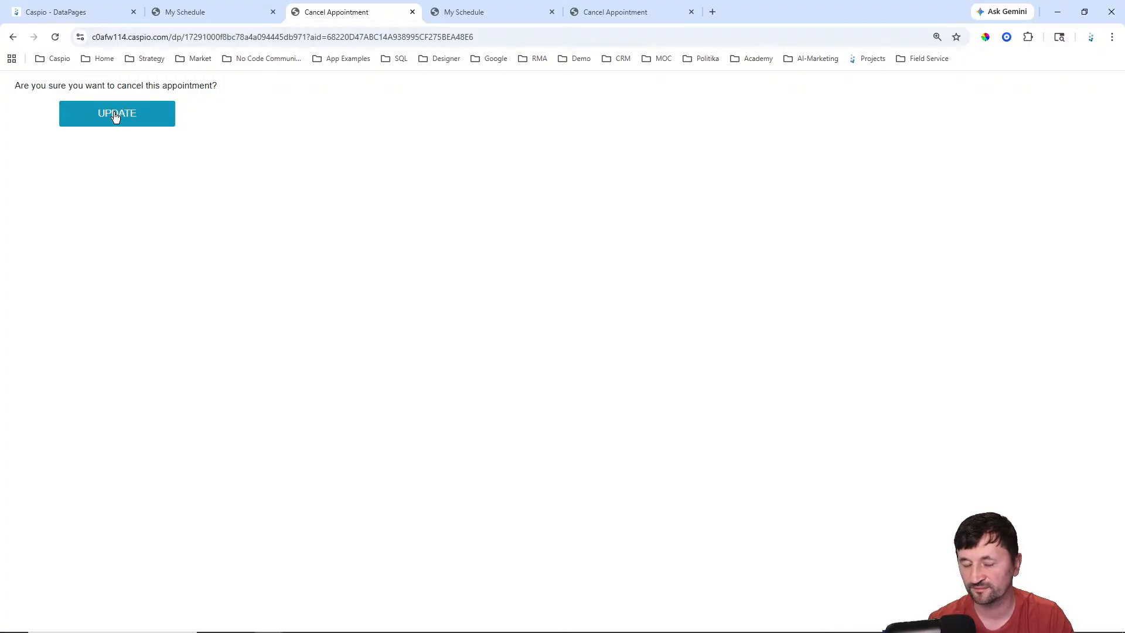
Step: Check the doctor's schedule and My Appointments tabs, then return to the DataPages list
{"action": "left_click", "coordinate": [192, 17]}
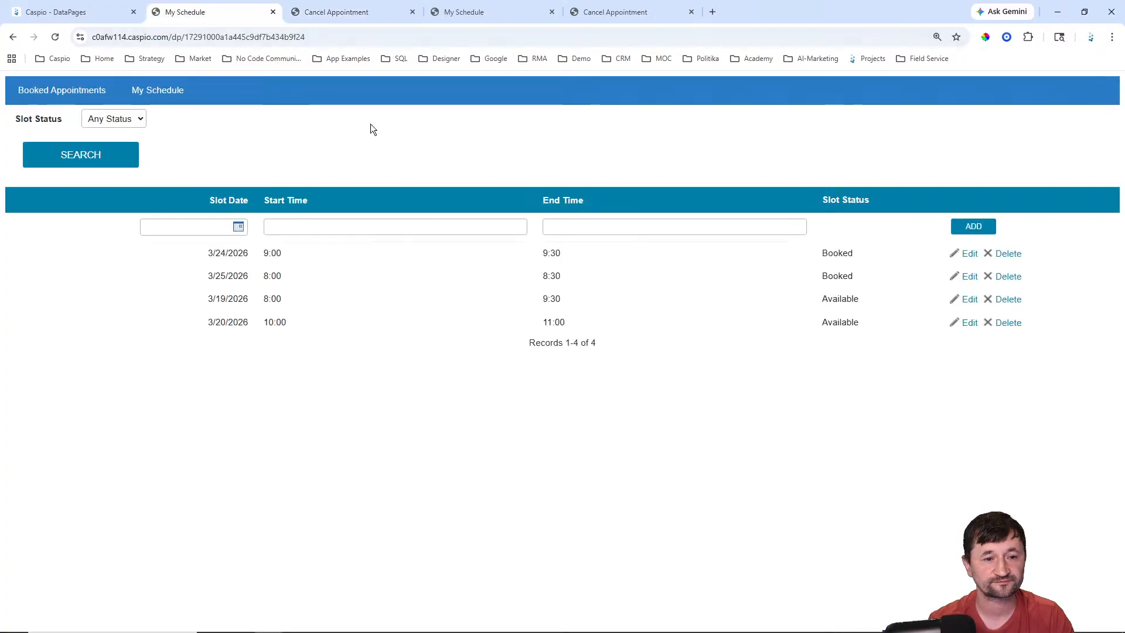
{"action": "left_click", "coordinate": [334, 13]}
{"action": "left_click", "coordinate": [21, 37]}
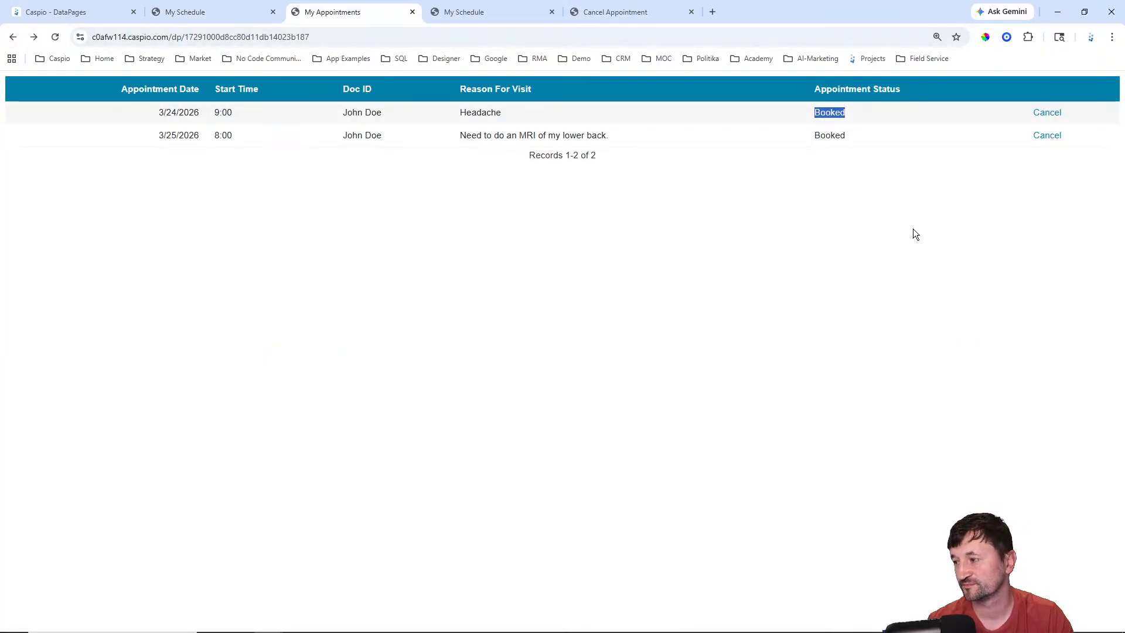
{"action": "left_click", "coordinate": [875, 284]}
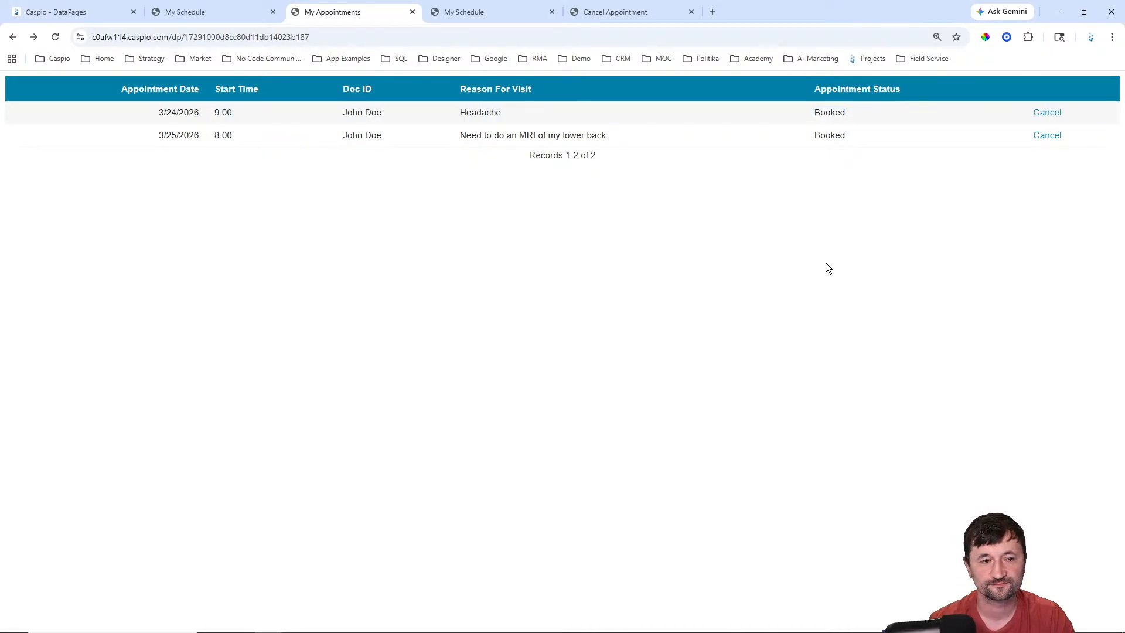
{"action": "left_click", "coordinate": [61, 12]}
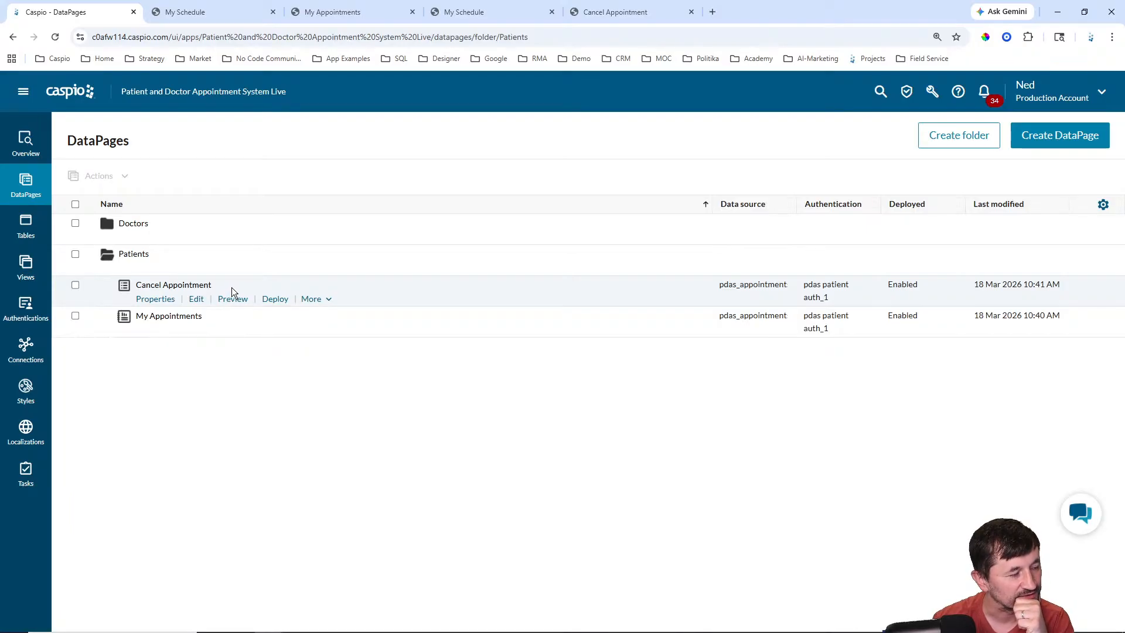
Step: Start a new DataPage, preview the Monthly and Weekly calendar types, then view My Schedule
{"action": "mouse_move", "coordinate": [248, 271]}
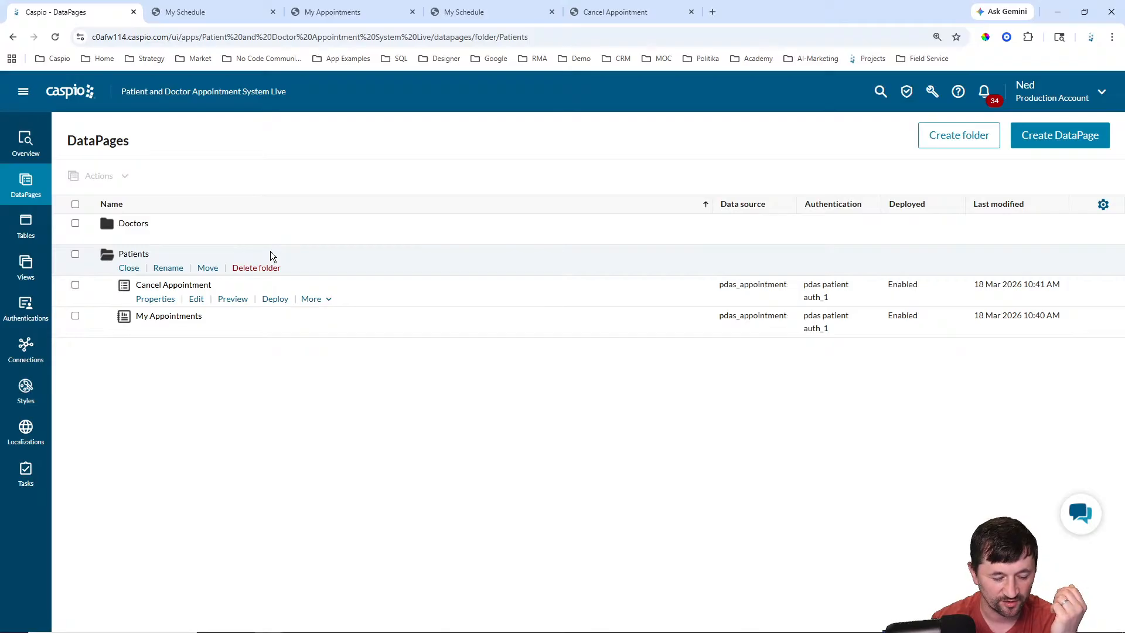
{"action": "mouse_move", "coordinate": [201, 324]}
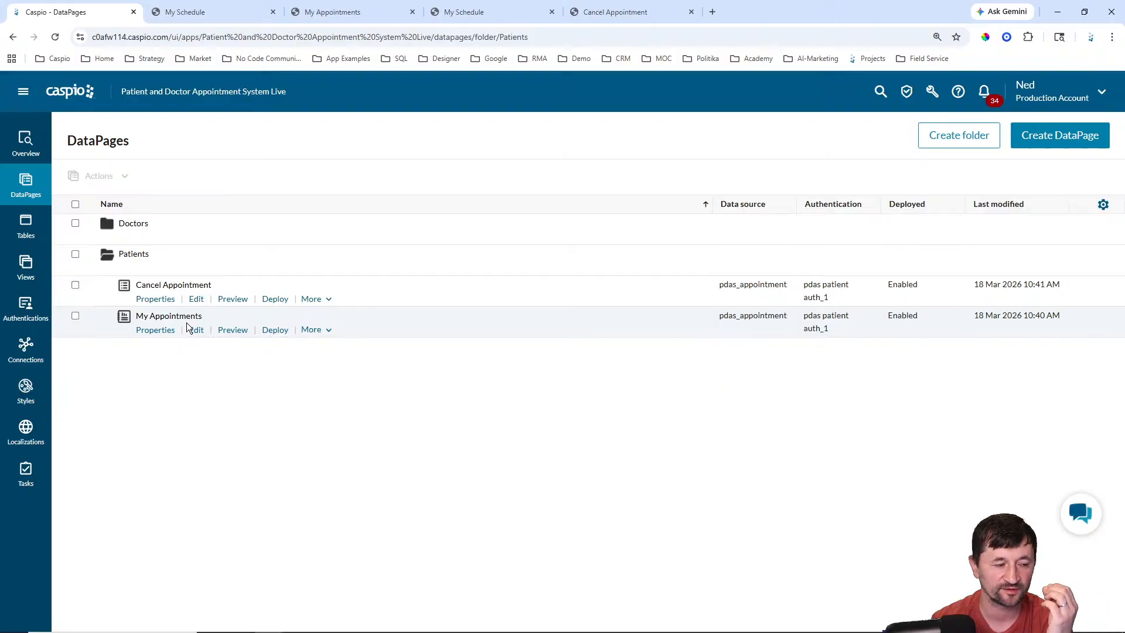
{"action": "left_click", "coordinate": [1041, 139]}
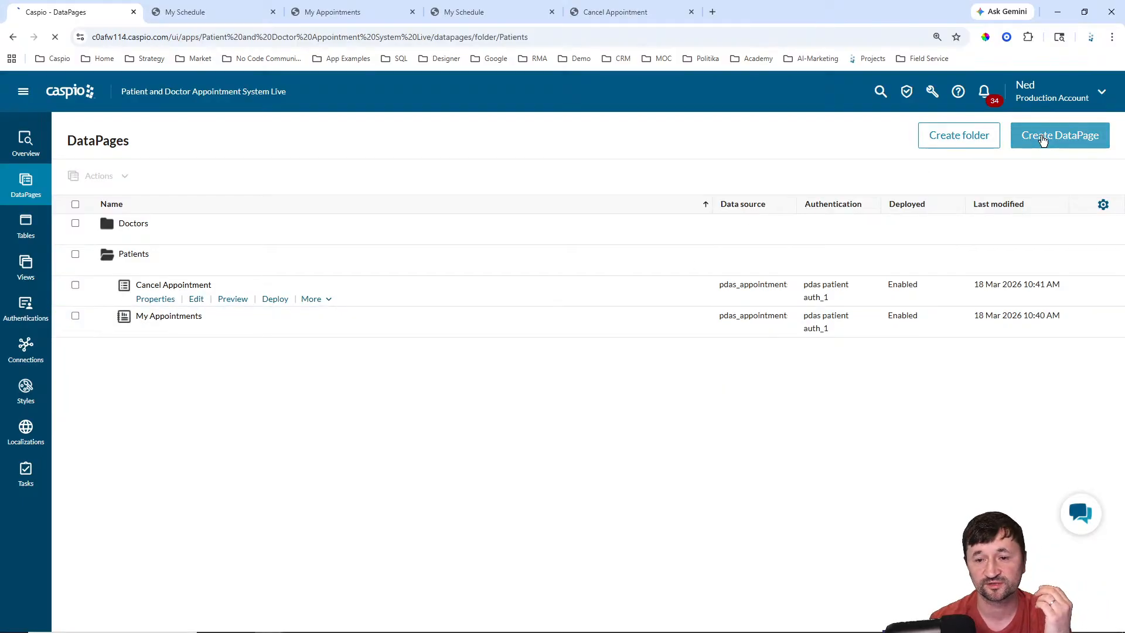
{"action": "left_click", "coordinate": [93, 199]}
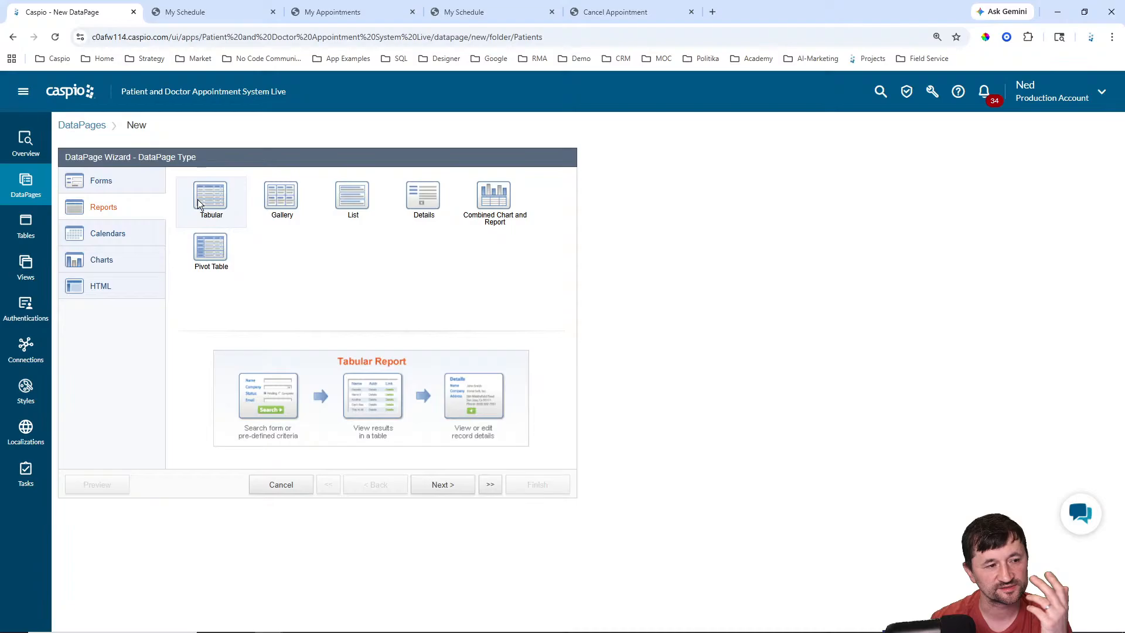
{"action": "left_click", "coordinate": [130, 233]}
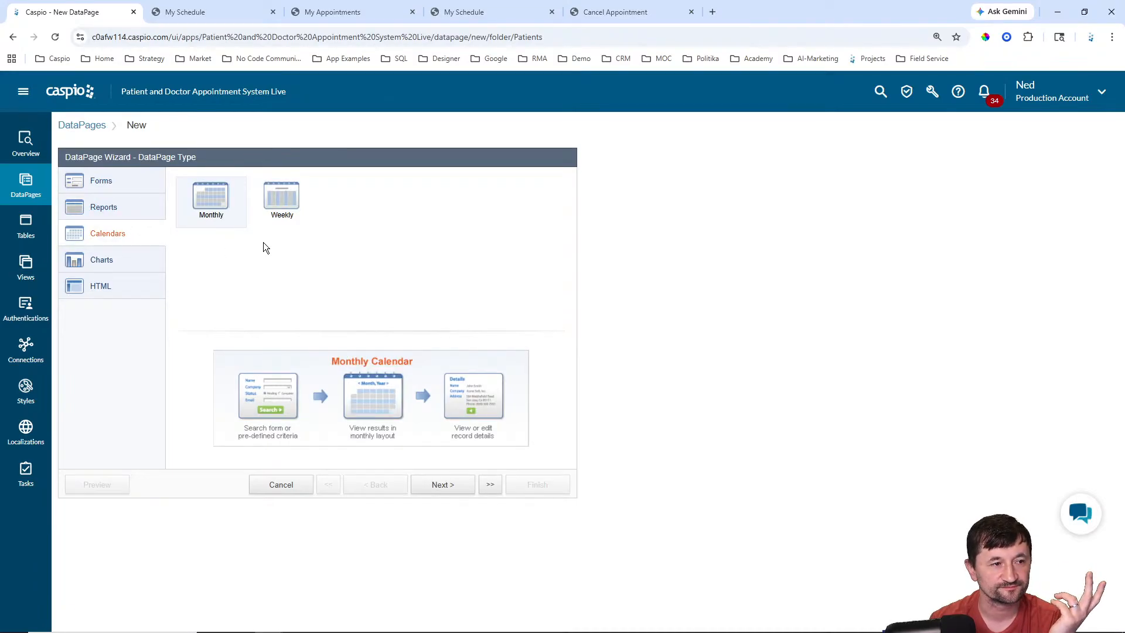
{"action": "left_click", "coordinate": [479, 10]}
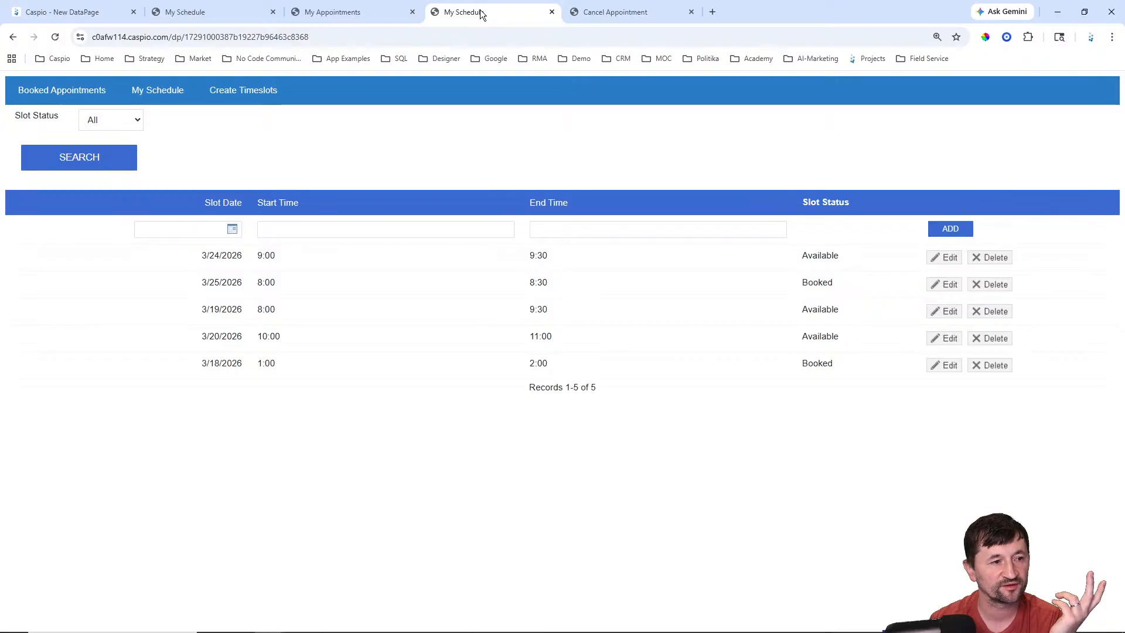
Step: Flip through My Schedule, My Appointments and Cancel tabs, going back to My Appointments' two bookings
{"action": "left_click", "coordinate": [586, 13]}
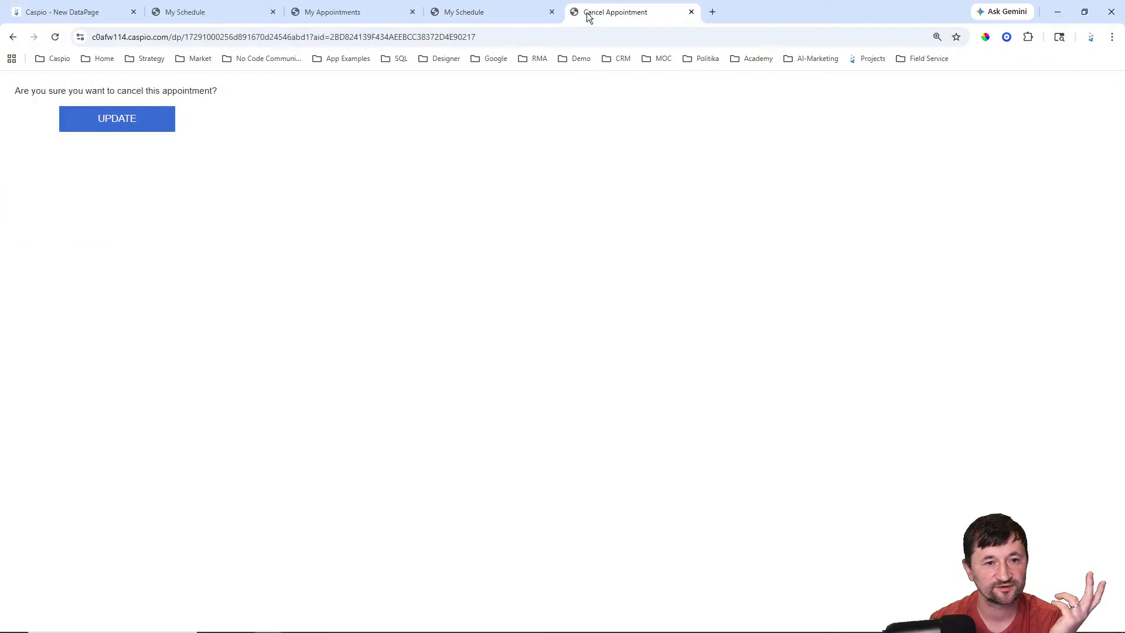
{"action": "left_click", "coordinate": [472, 12]}
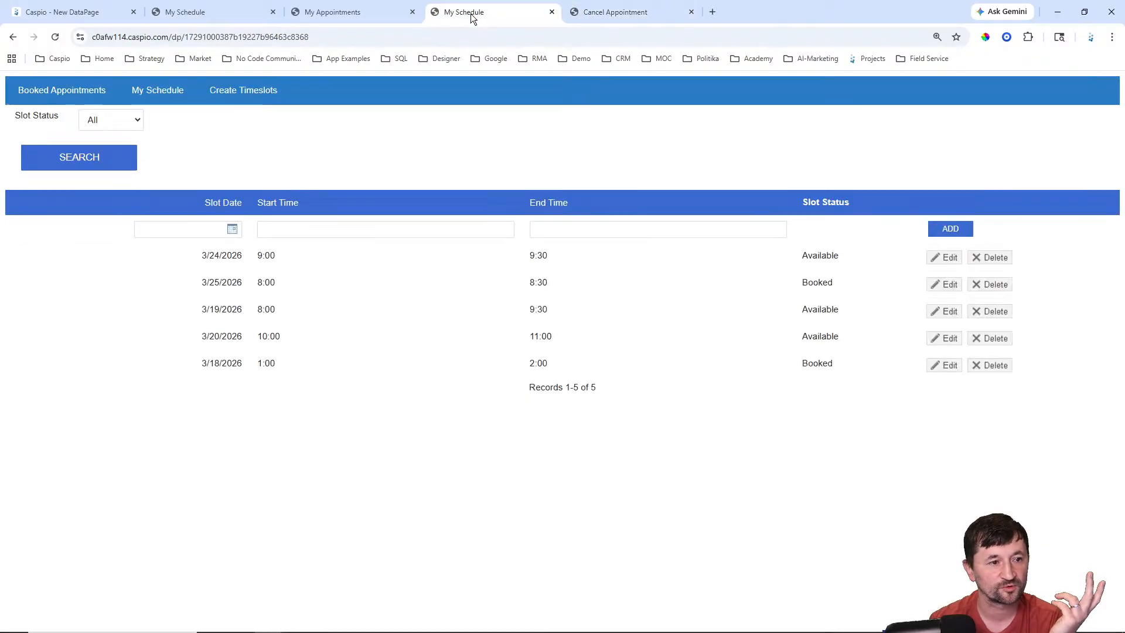
{"action": "left_click", "coordinate": [345, 14]}
{"action": "left_click", "coordinate": [238, 13]}
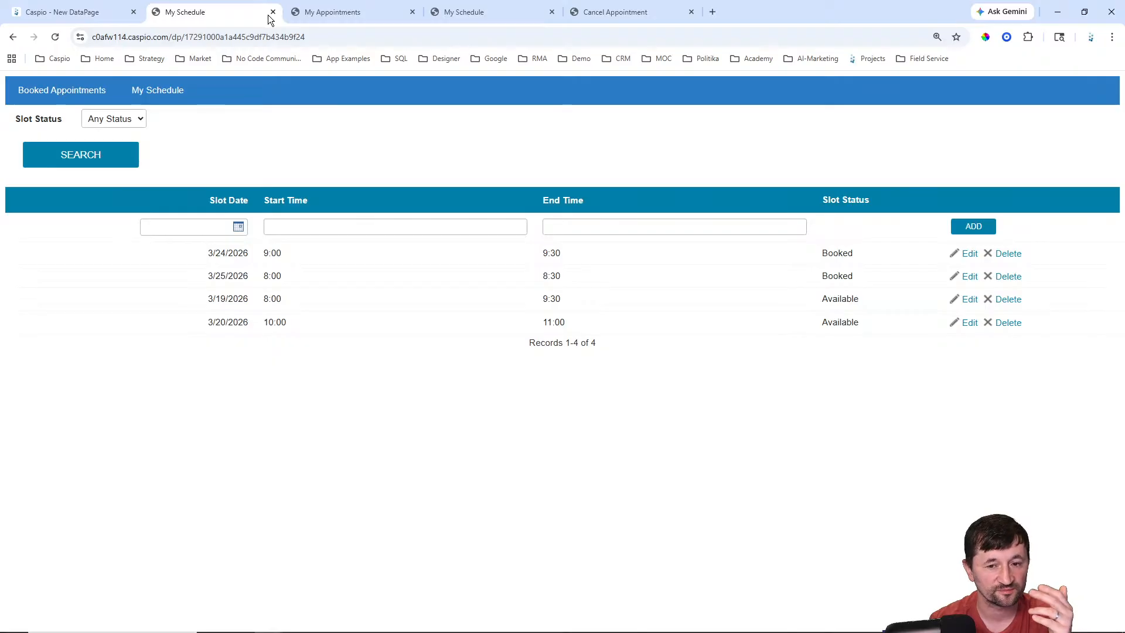
{"action": "left_click", "coordinate": [343, 13]}
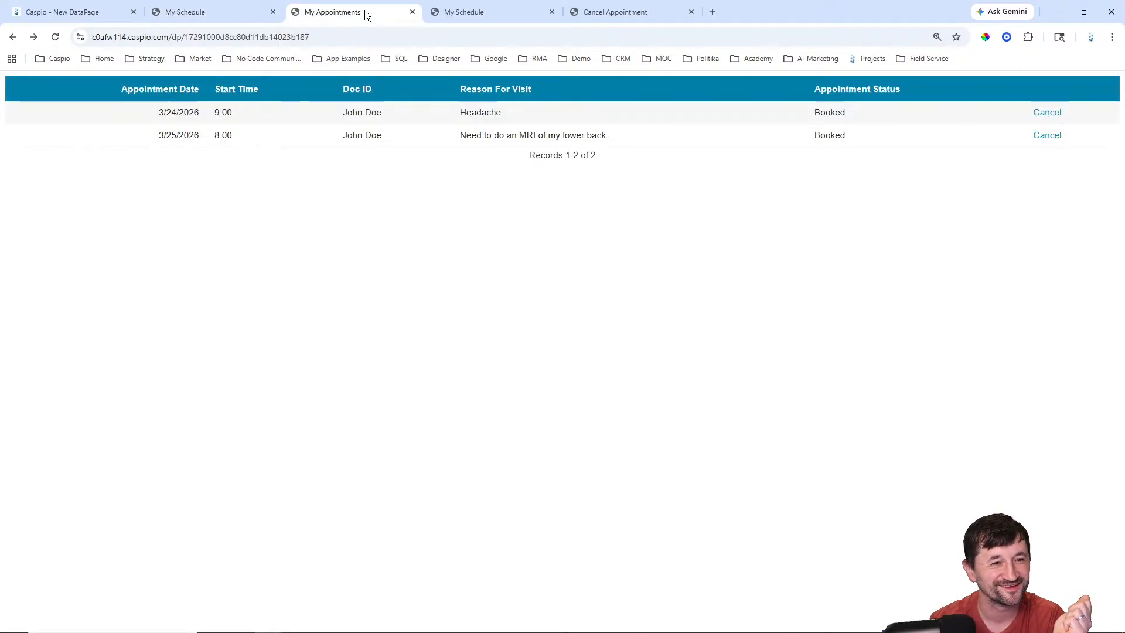
{"action": "left_click", "coordinate": [476, 15]}
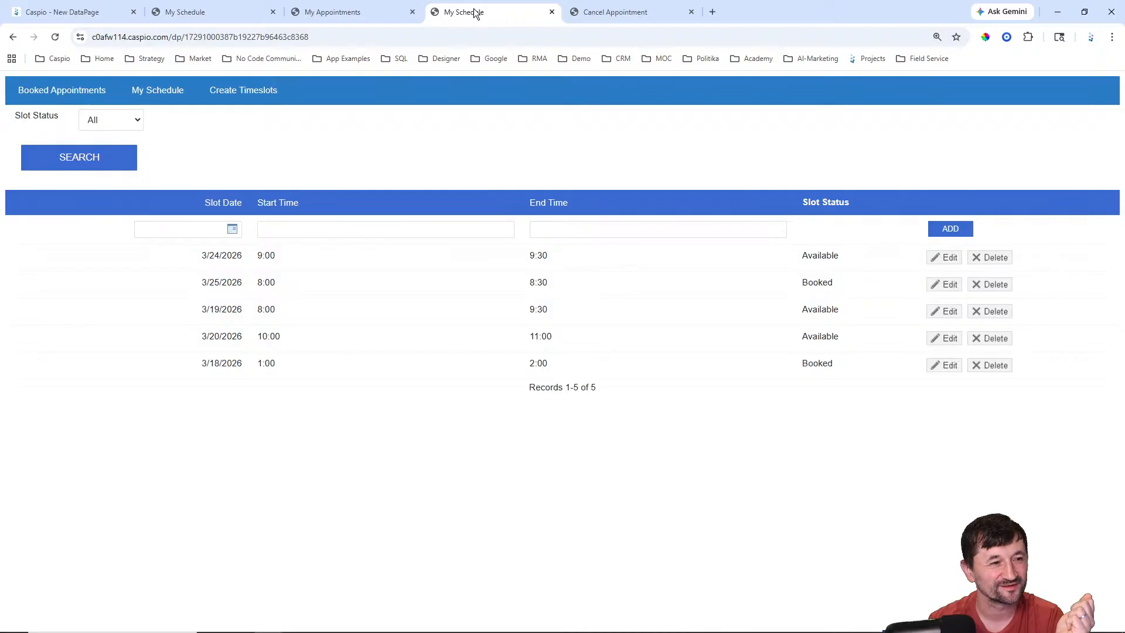
{"action": "left_click", "coordinate": [574, 13]}
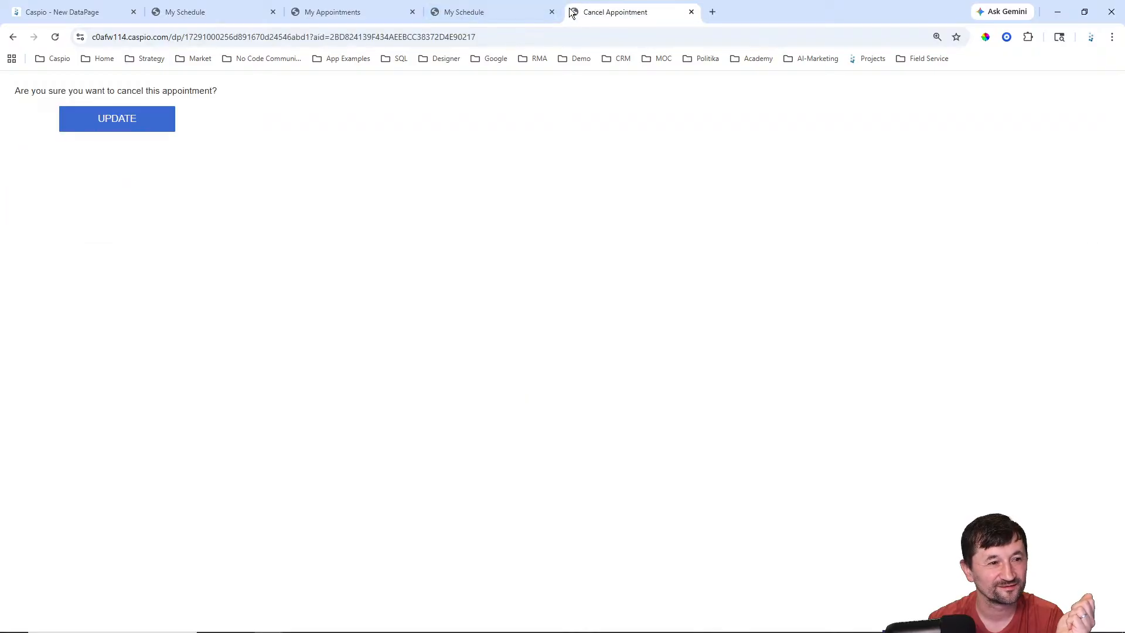
{"action": "left_click", "coordinate": [13, 37]}
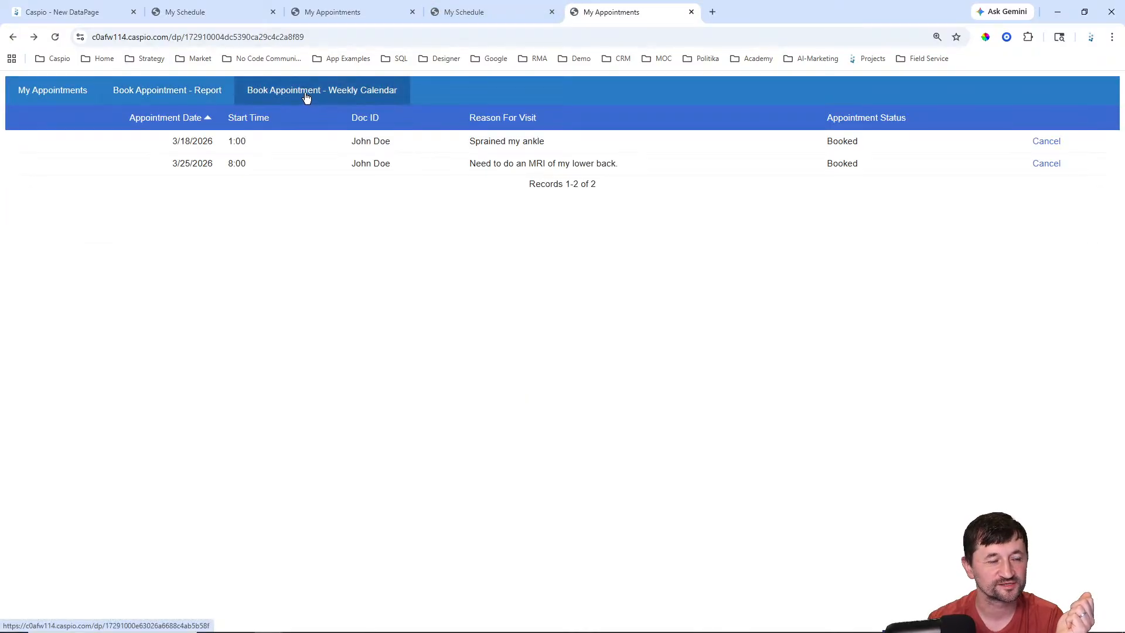
Step: Load the Book Appointment weekly calendar for March 15–21, 2026 from the nav bar
{"action": "left_click", "coordinate": [322, 93]}
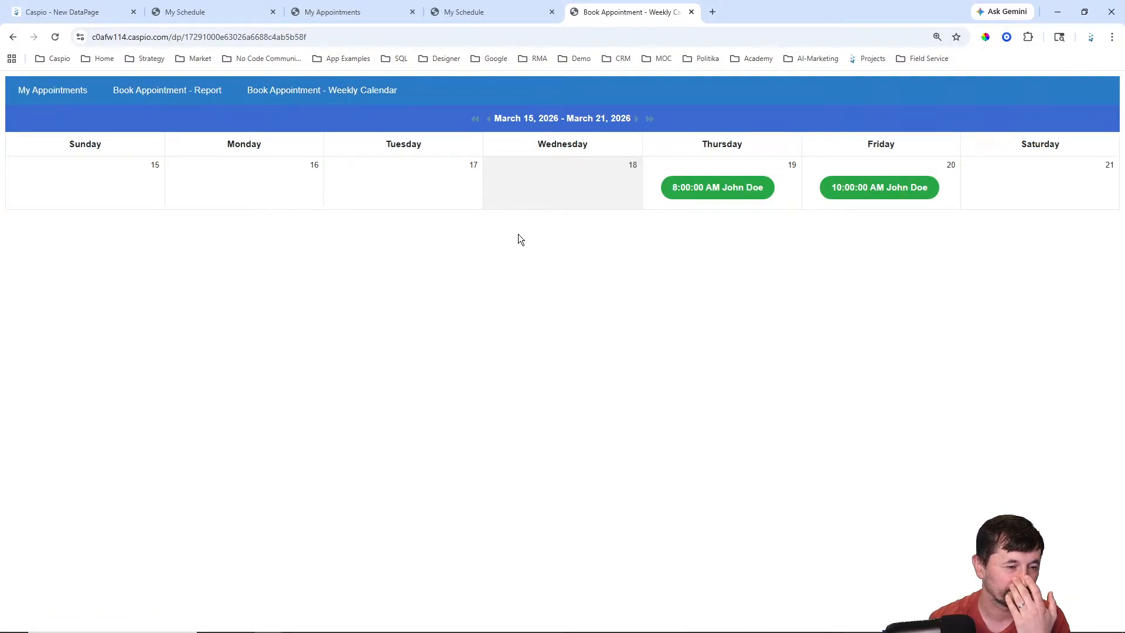
{"action": "left_click", "coordinate": [188, 94]}
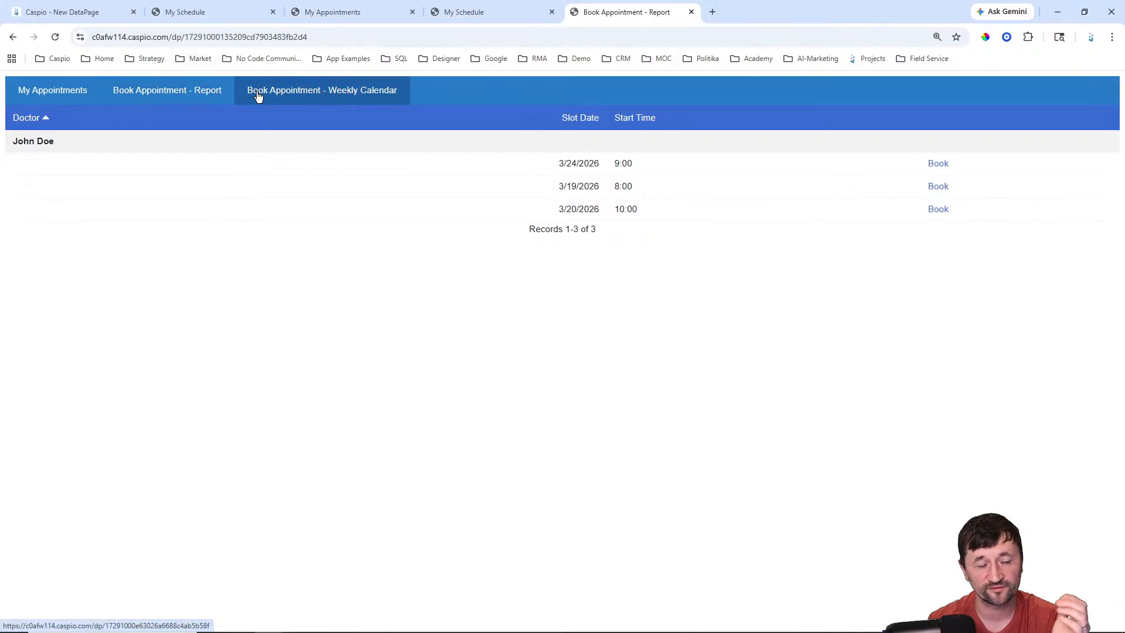
{"action": "left_click", "coordinate": [200, 93]}
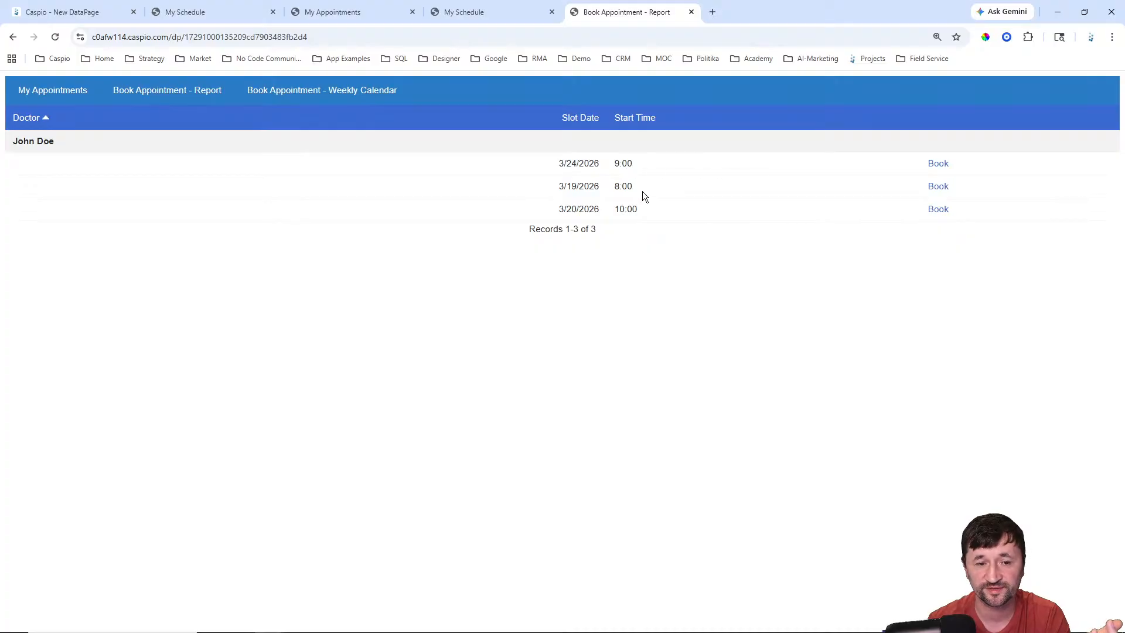
{"action": "left_click", "coordinate": [339, 92]}
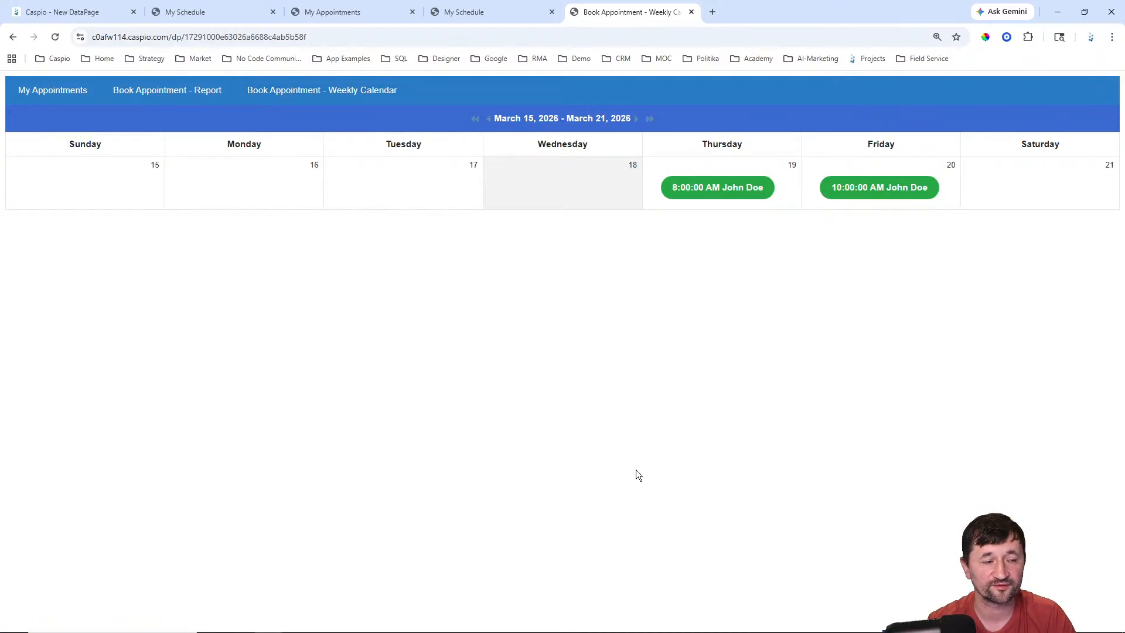
Step: Base the new calendar DataPage on pdas_timeslots_1 and name it Book Appointment Calendar
{"action": "left_click", "coordinate": [88, 12]}
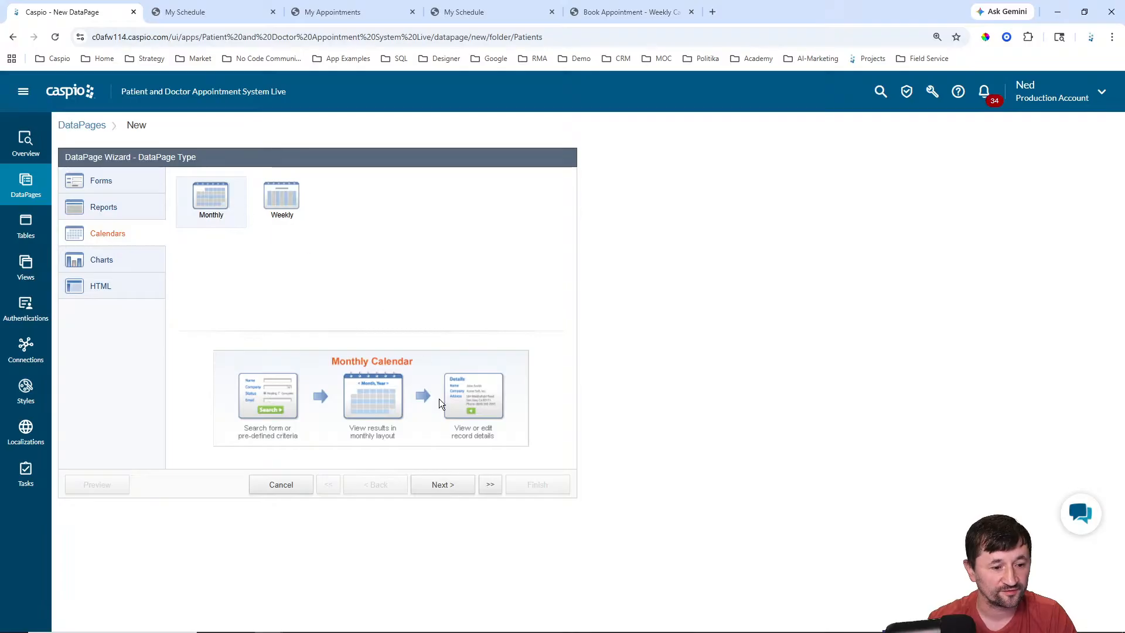
{"action": "left_click", "coordinate": [443, 486]}
{"action": "left_click", "coordinate": [159, 217]}
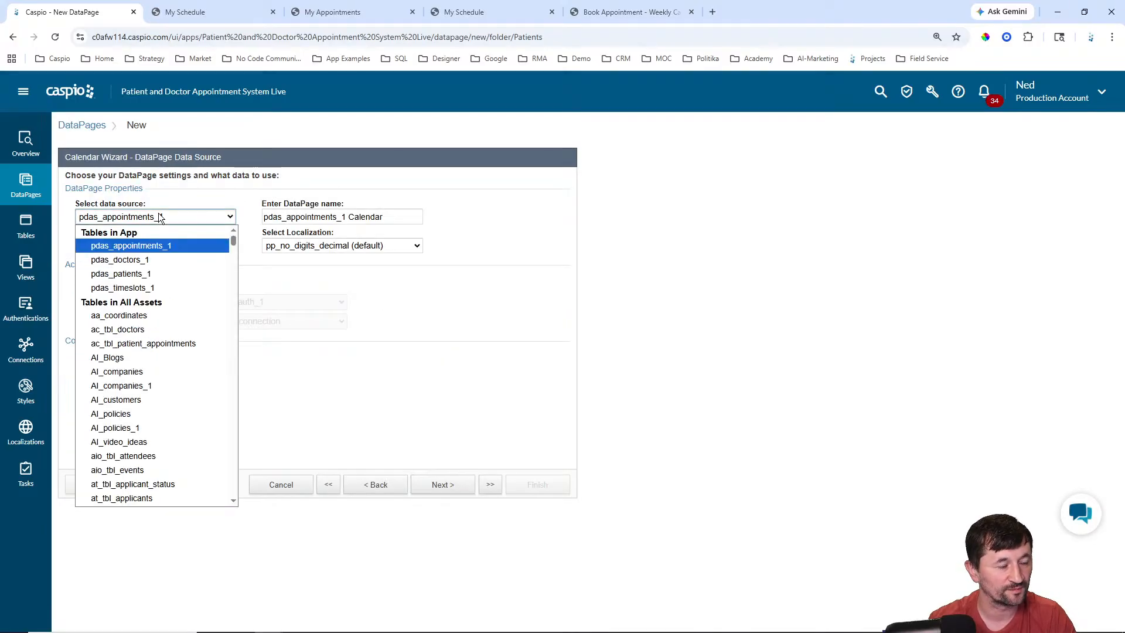
{"action": "left_click", "coordinate": [123, 288]}
{"action": "left_click", "coordinate": [366, 217]}
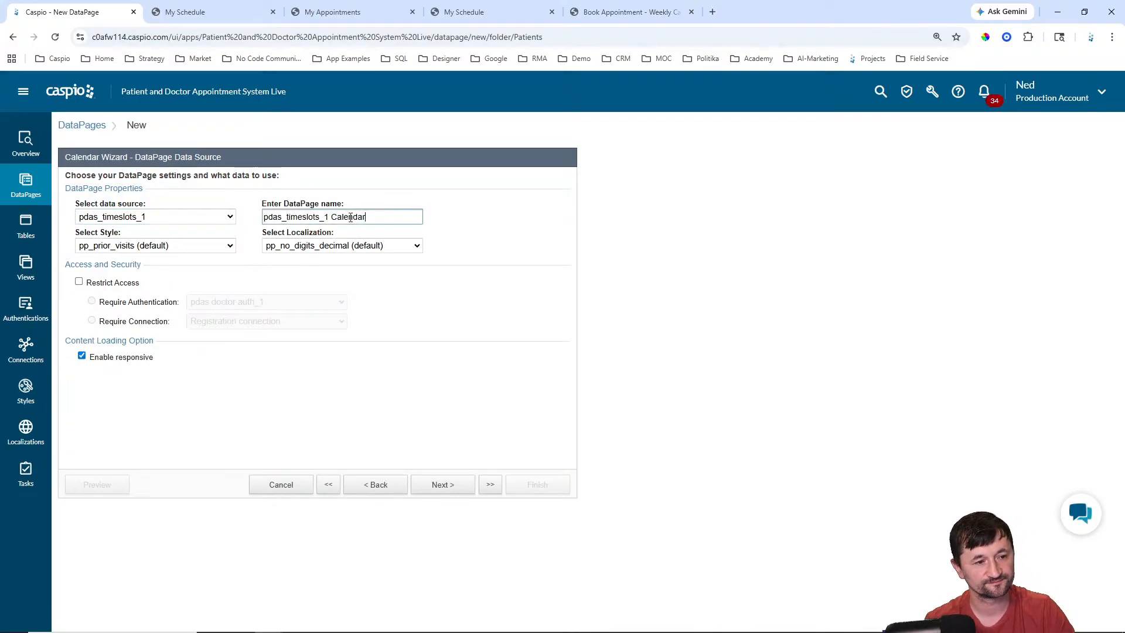
{"action": "left_click_drag", "start_coordinate": [351, 217], "coordinate": [163, 199]}
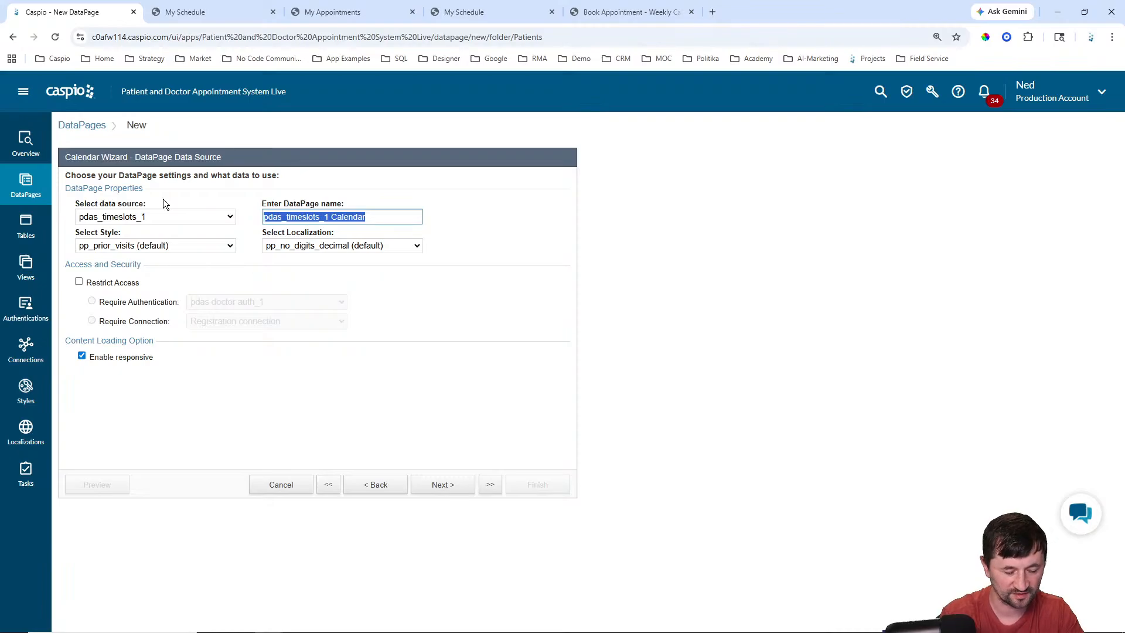
{"action": "type", "text": "Book Appointment Re"}
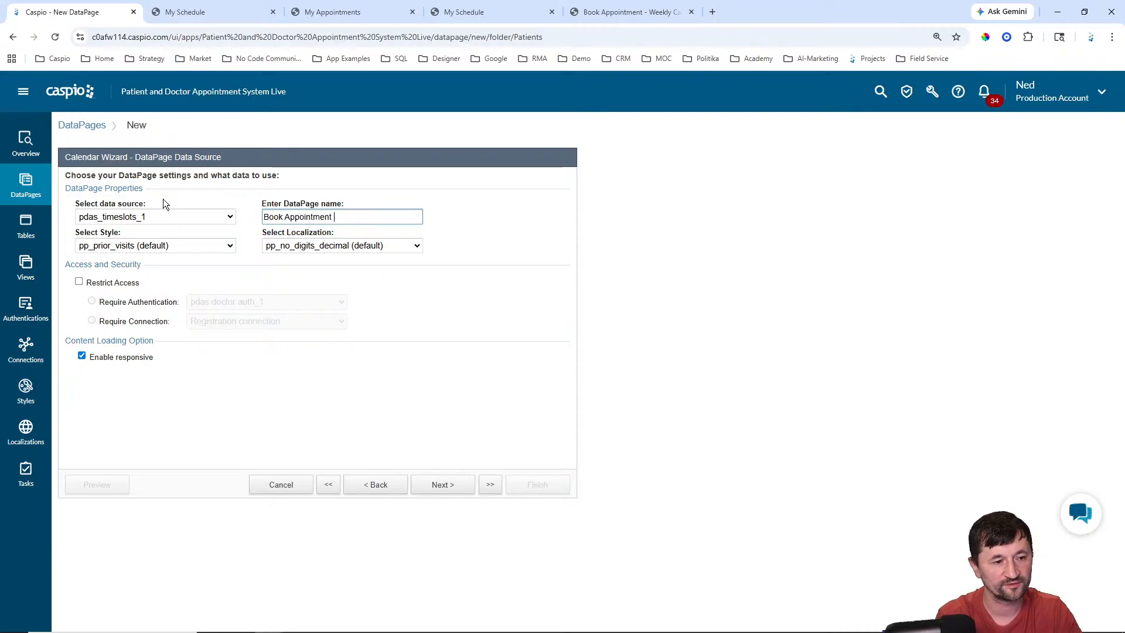
{"action": "key", "text": "BackSpace"}
{"action": "key", "text": "BackSpace"}
{"action": "key", "text": "BackSpace"}
{"action": "type", "text": "C"}
{"action": "key", "text": "BackSpace"}
{"action": "type", "text": "Calendar"}
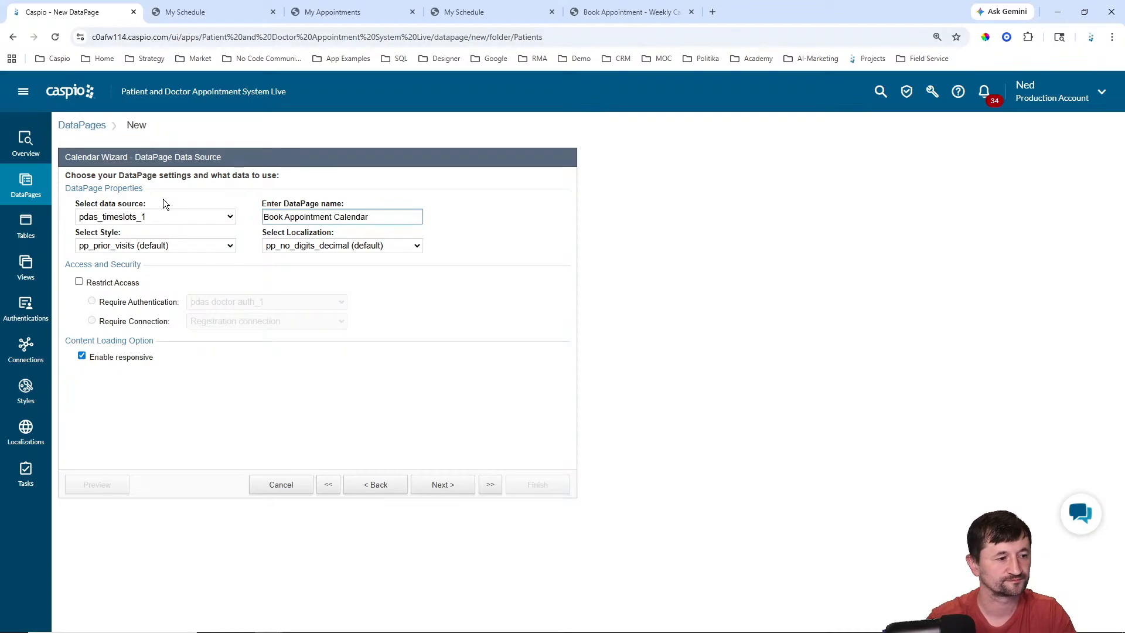
Step: Choose Caspian style and English, and restrict access to pdas patient auth_1
{"action": "left_click", "coordinate": [126, 246]}
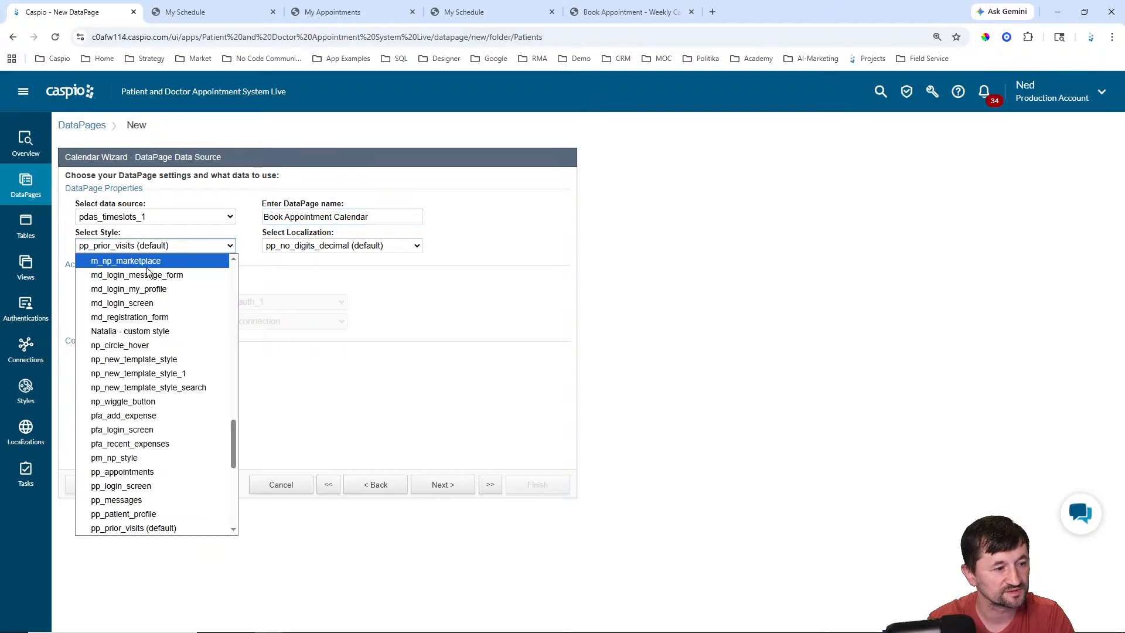
{"action": "scroll", "coordinate": [157, 296], "scroll_direction": "up", "scroll_amount": 10}
{"action": "left_click", "coordinate": [114, 289]}
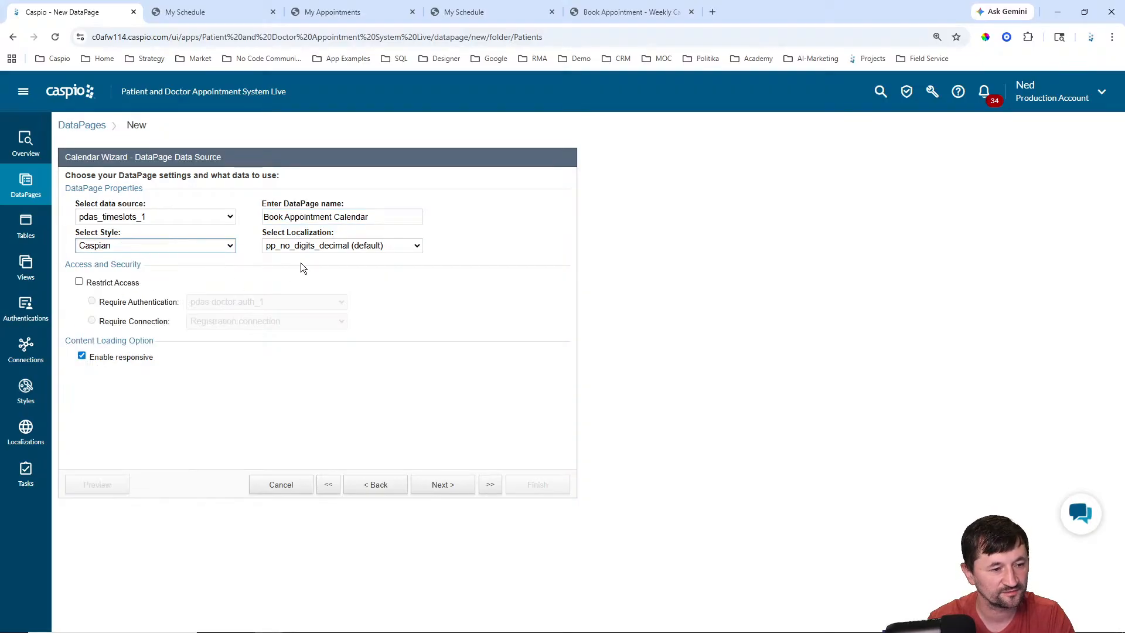
{"action": "left_click", "coordinate": [317, 246]}
{"action": "scroll", "coordinate": [339, 293], "scroll_direction": "up", "scroll_amount": 5}
{"action": "scroll", "coordinate": [337, 289], "scroll_direction": "up", "scroll_amount": 1}
{"action": "left_click", "coordinate": [308, 301]}
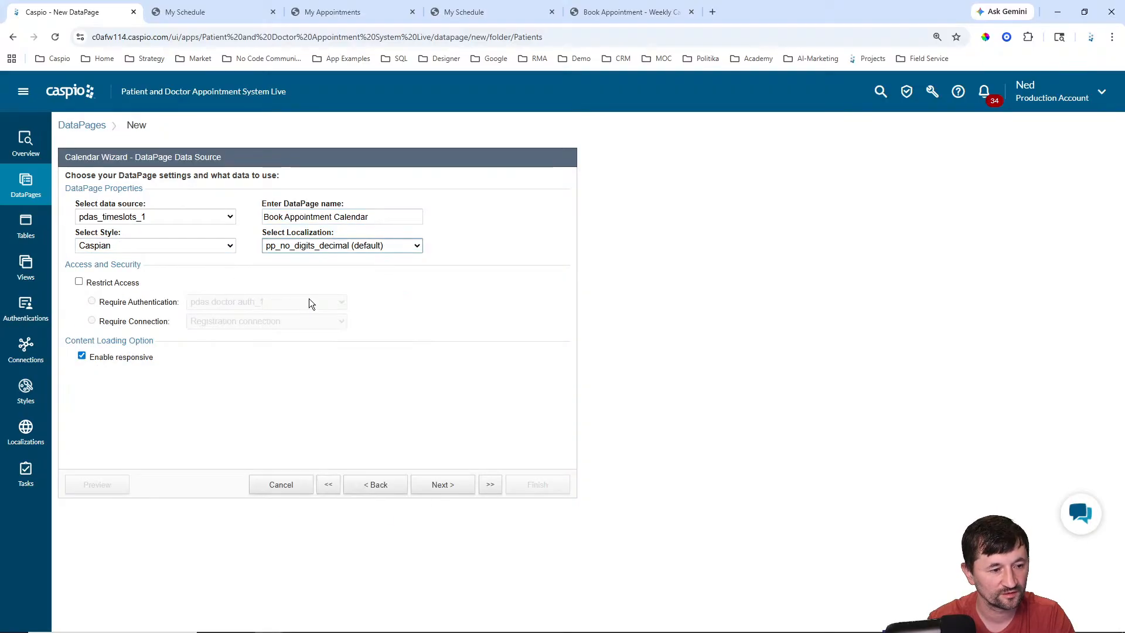
{"action": "left_click", "coordinate": [120, 285]}
{"action": "left_click", "coordinate": [256, 303]}
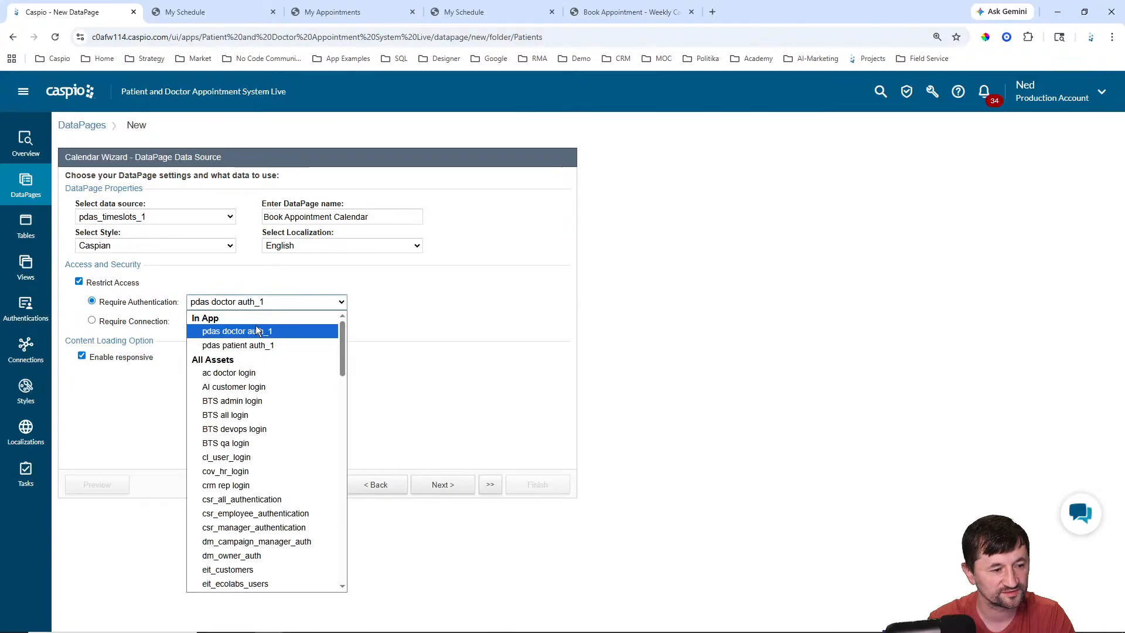
{"action": "left_click", "coordinate": [250, 342]}
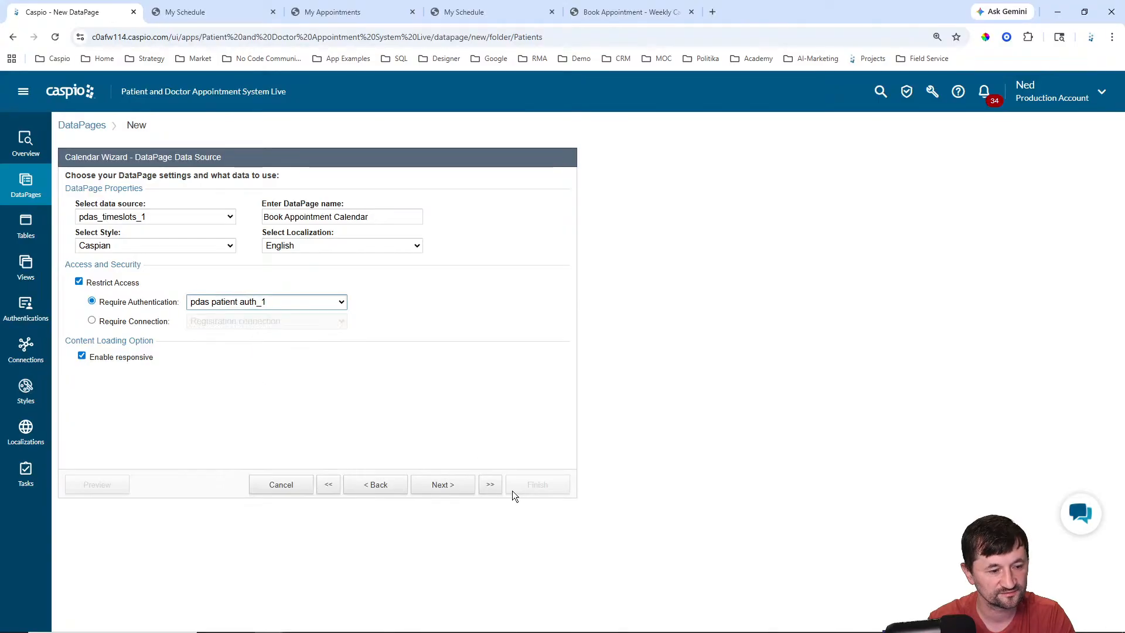
{"action": "left_click", "coordinate": [443, 485]}
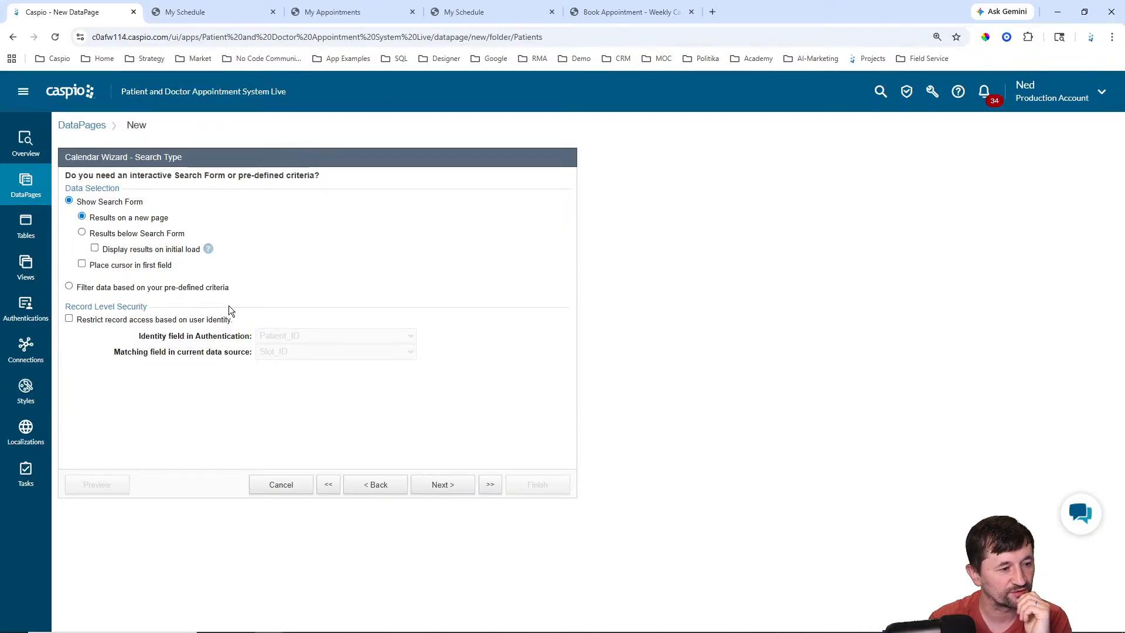
Step: Choose 'Filter data based on your pre-defined criteria' for the calendar and continue
{"action": "left_click", "coordinate": [126, 287]}
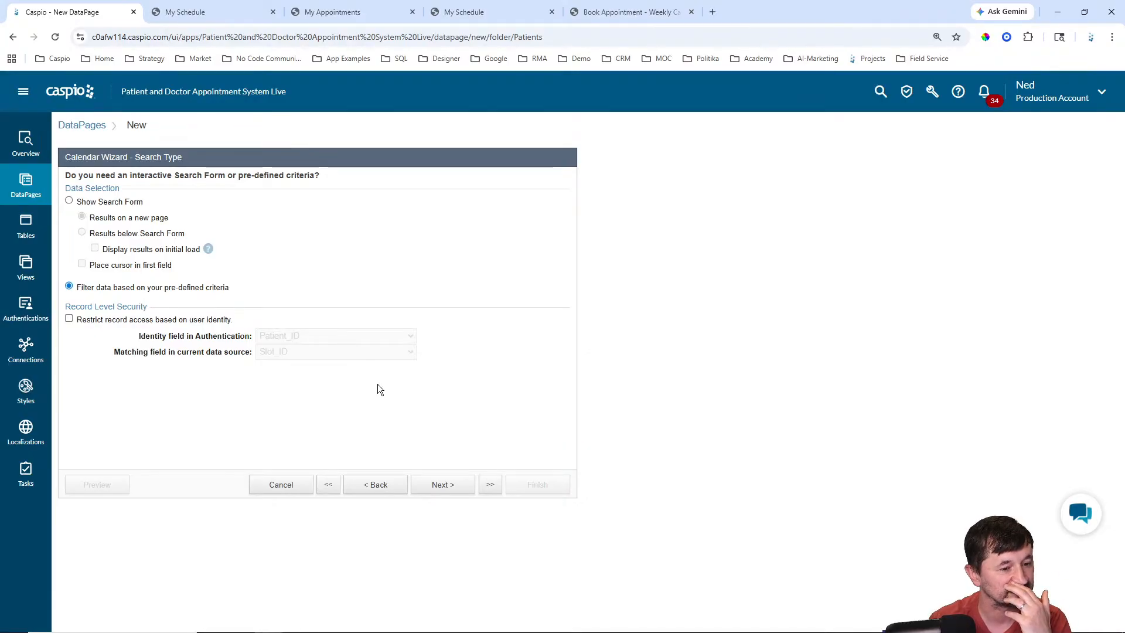
{"action": "left_click", "coordinate": [444, 486]}
Step: Add Slot_Status as the filter field with an Equal comparison to 'Available'
{"action": "left_click", "coordinate": [132, 293]}
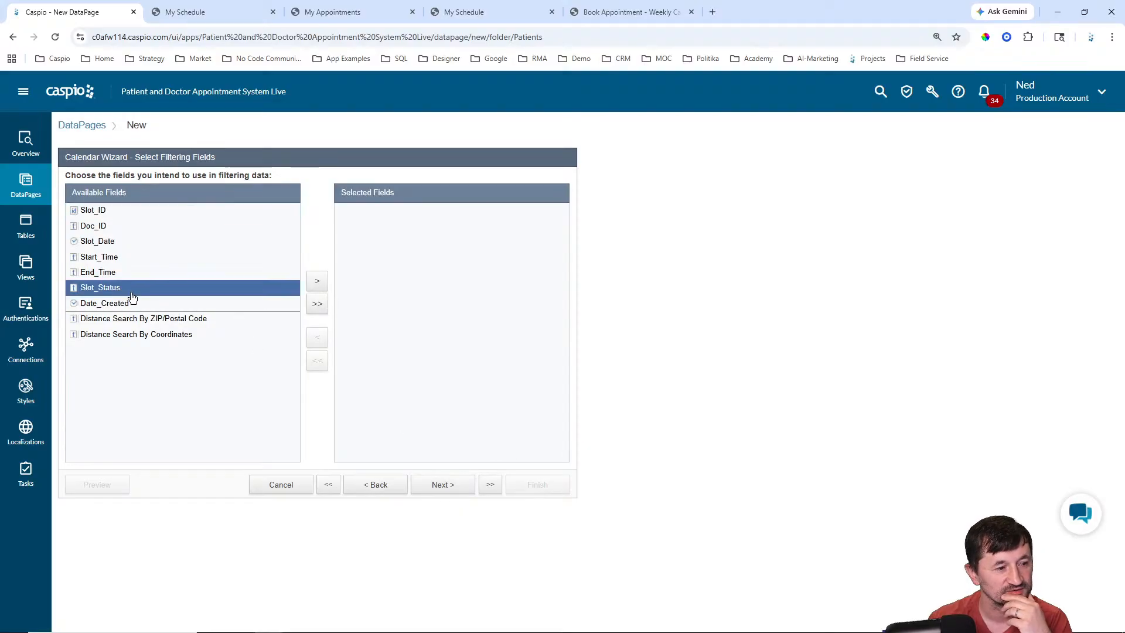
{"action": "left_click", "coordinate": [318, 284]}
{"action": "left_click", "coordinate": [443, 486]}
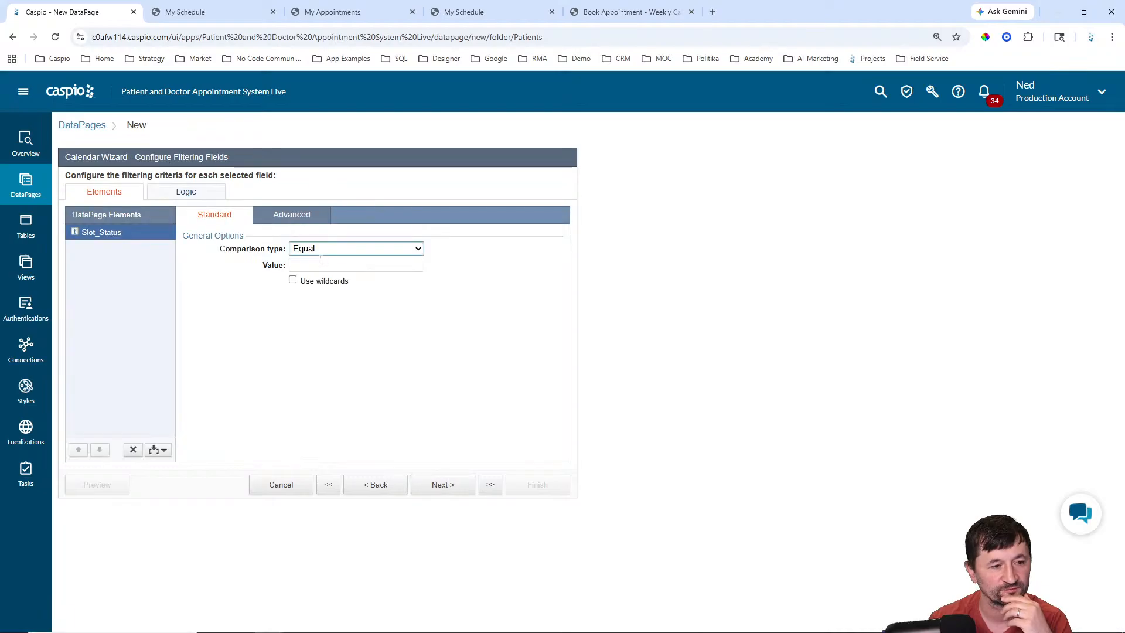
{"action": "left_click", "coordinate": [320, 263]}
{"action": "type", "text": "Available"}
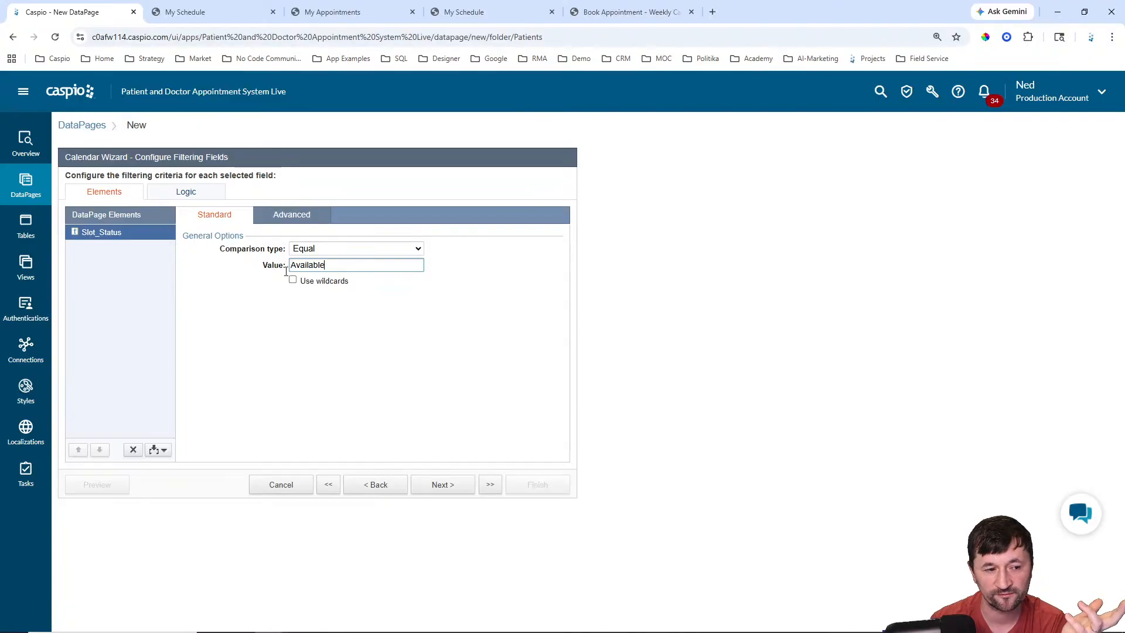
{"action": "left_click", "coordinate": [443, 483]}
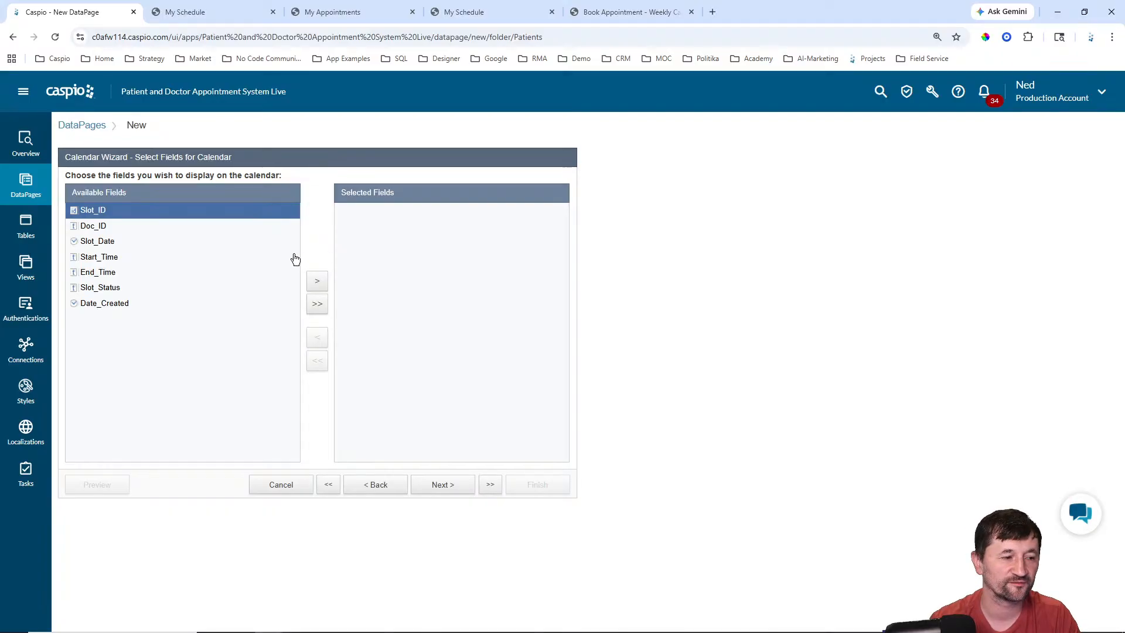
Step: Display Slot_Status on the calendar, skip editing options, and insert HTML Block 1
{"action": "left_click", "coordinate": [109, 287]}
{"action": "left_click", "coordinate": [317, 282]}
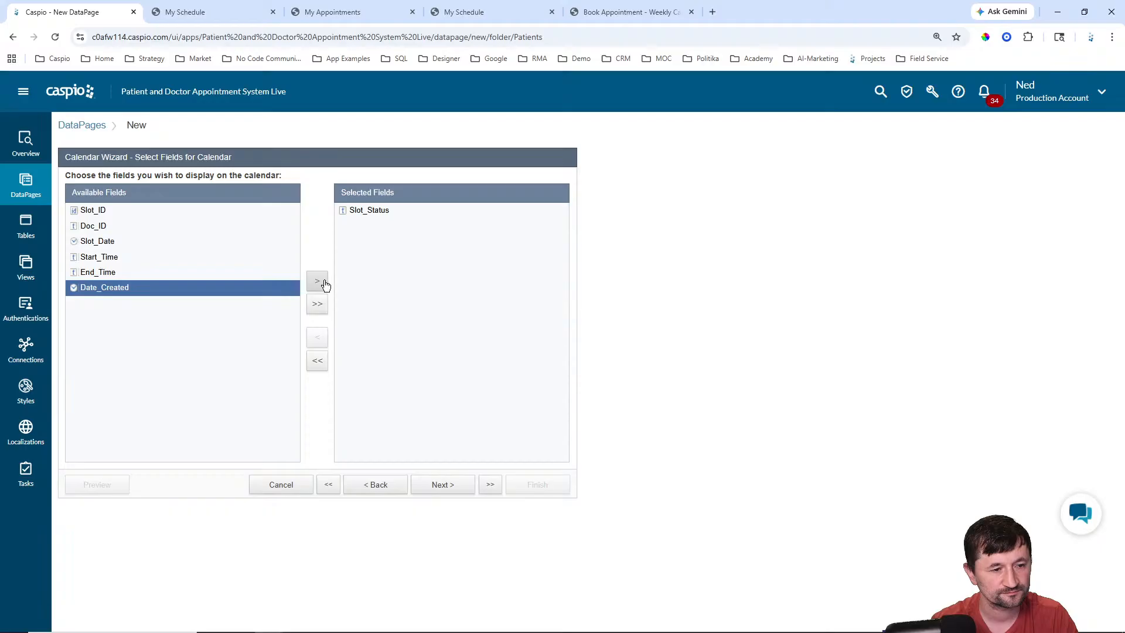
{"action": "left_click", "coordinate": [462, 486]}
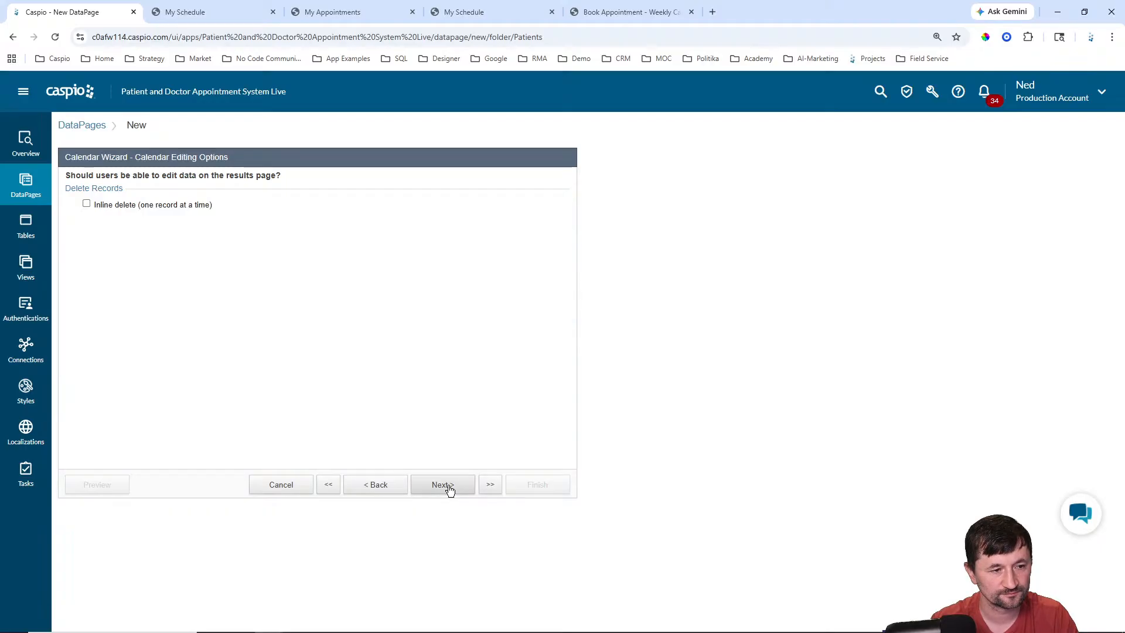
{"action": "left_click", "coordinate": [449, 489]}
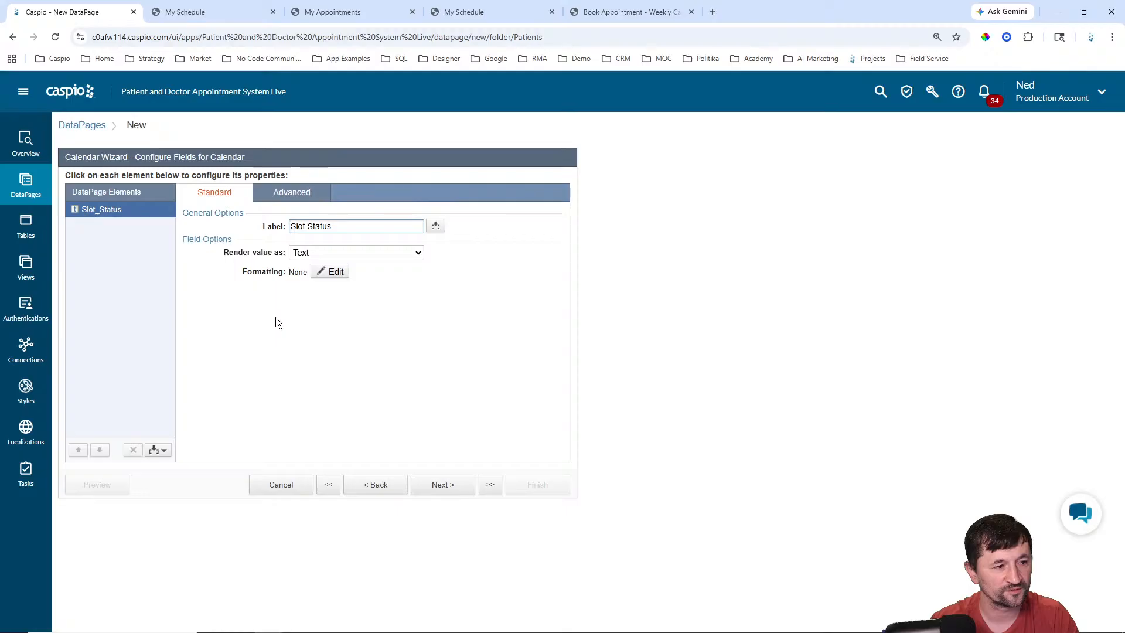
{"action": "left_click", "coordinate": [154, 450]}
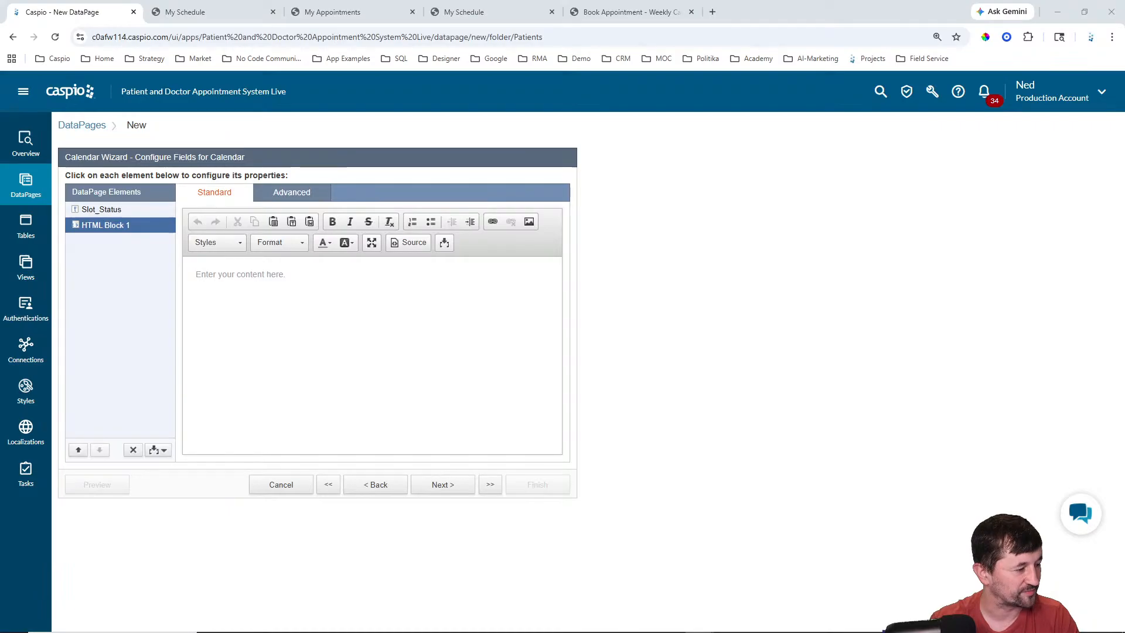
Step: Disable the HTML editor in HTML Block 1's Advanced settings
{"action": "left_click", "coordinate": [292, 192]}
{"action": "left_click", "coordinate": [292, 224]}
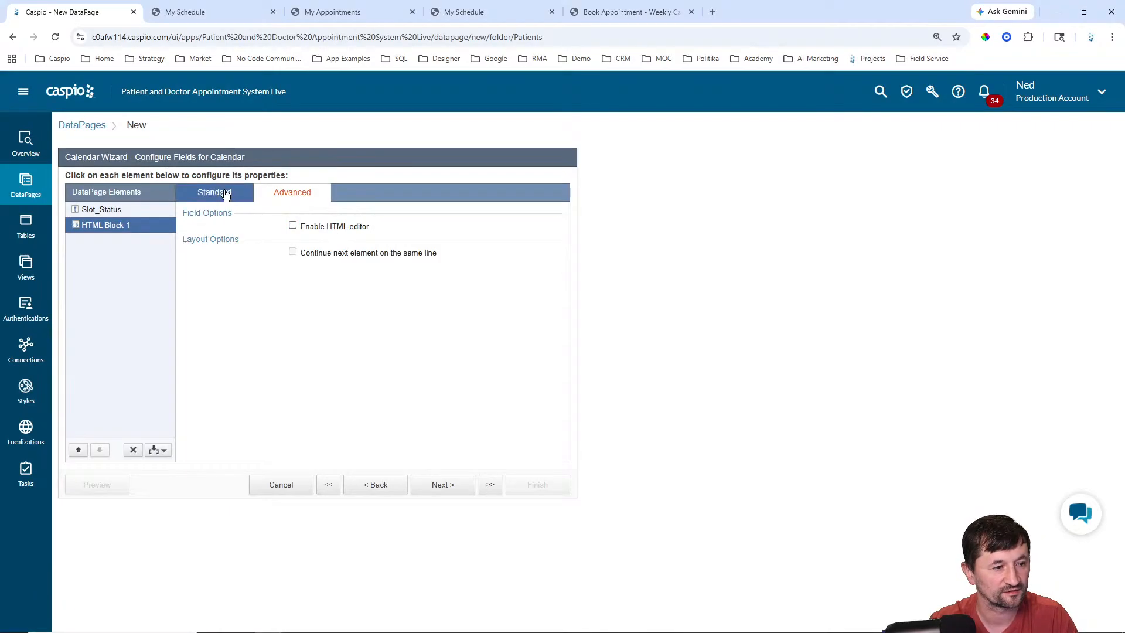
{"action": "left_click", "coordinate": [214, 192]}
Step: Paste the styled booking-link anchor code and replace its href base URL with '#'
{"action": "key", "text": "ctrl+v"}
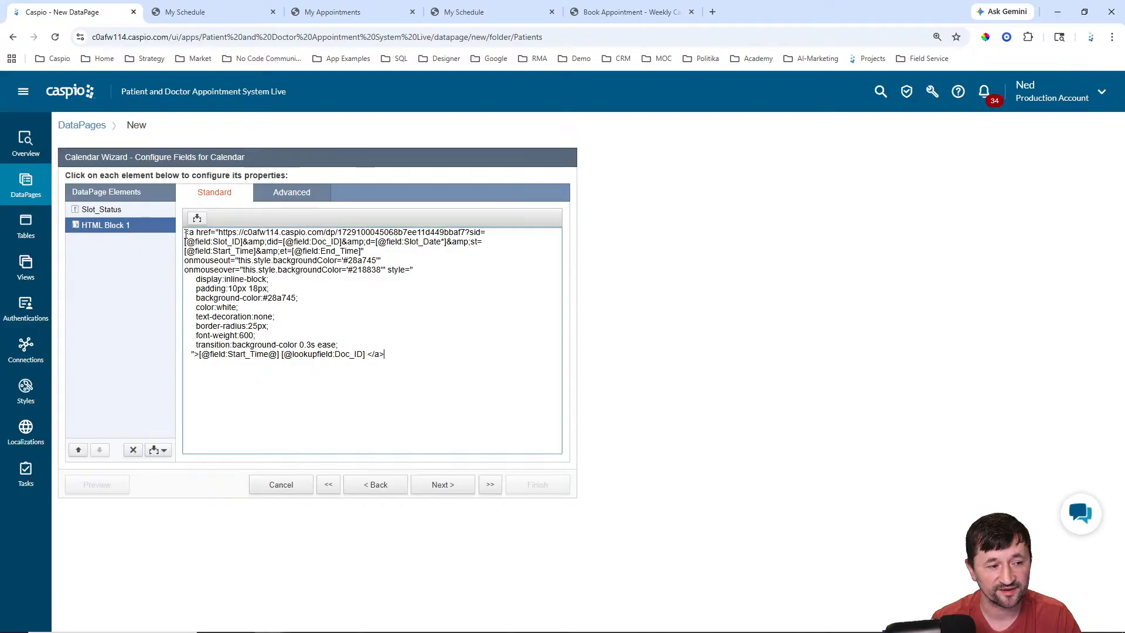
{"action": "left_click_drag", "start_coordinate": [185, 233], "coordinate": [211, 232]}
{"action": "left_click_drag", "start_coordinate": [396, 353], "coordinate": [368, 354]}
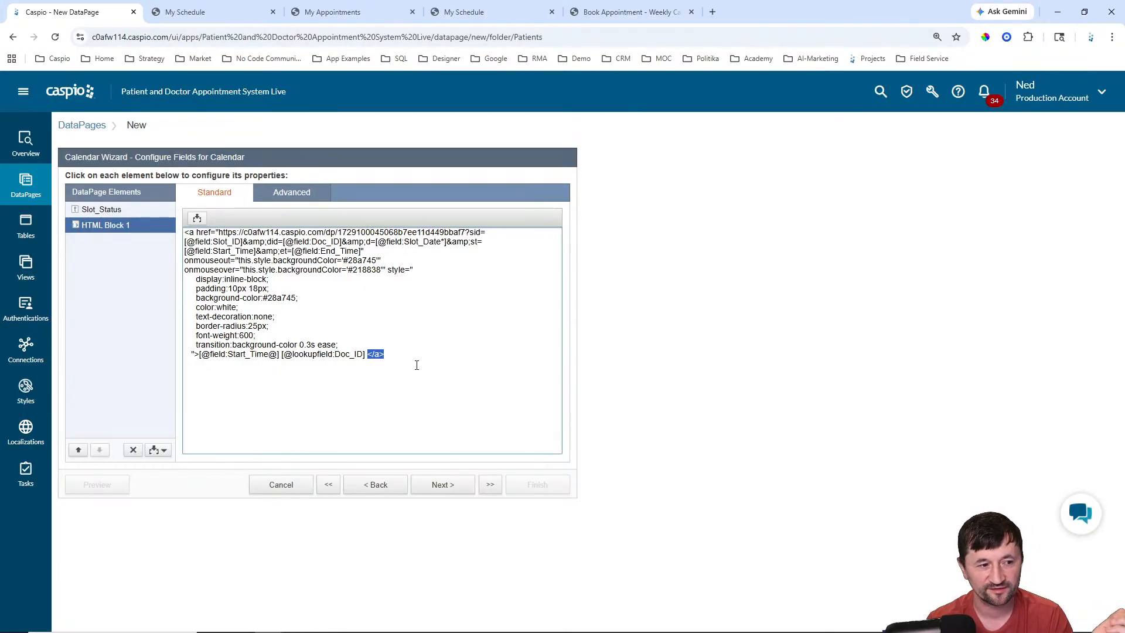
{"action": "left_click_drag", "start_coordinate": [219, 232], "coordinate": [465, 232]}
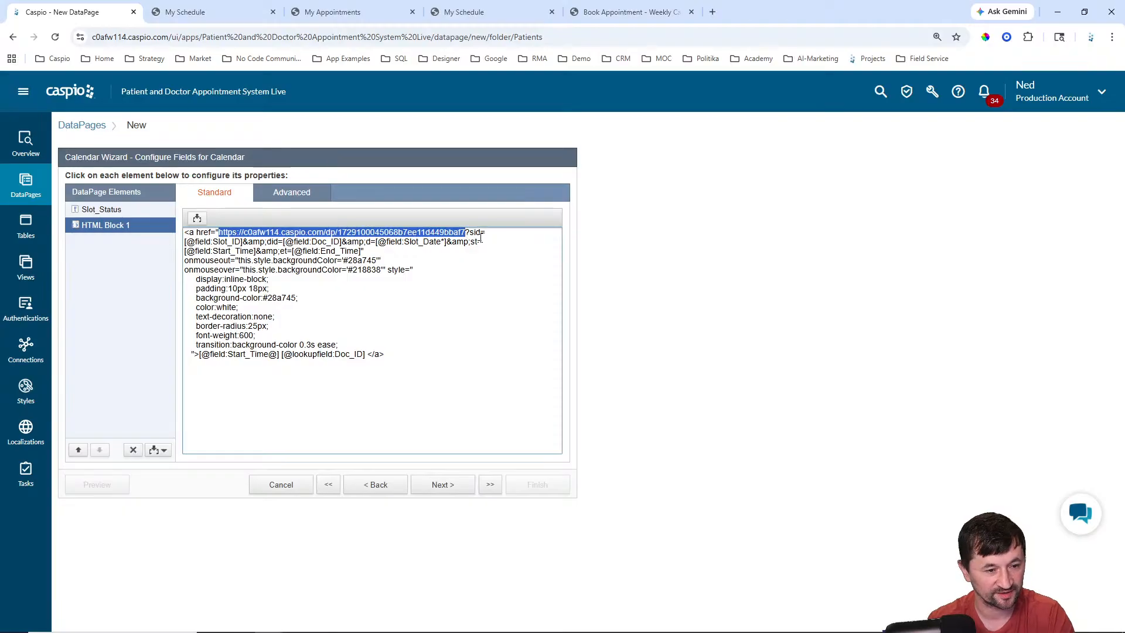
{"action": "type", "text": "#"}
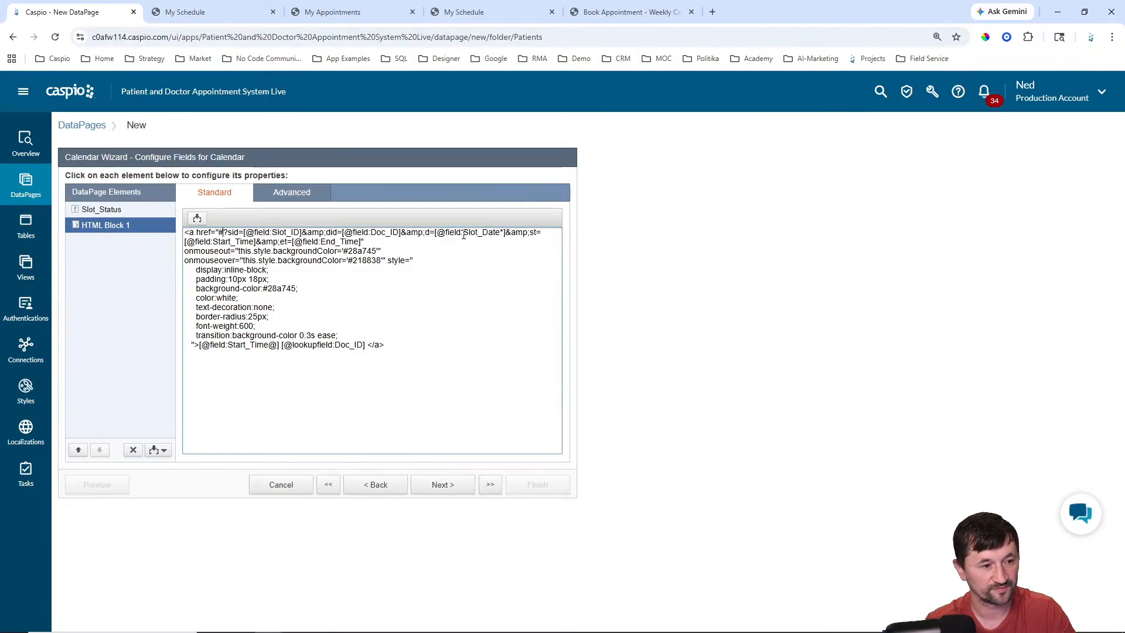
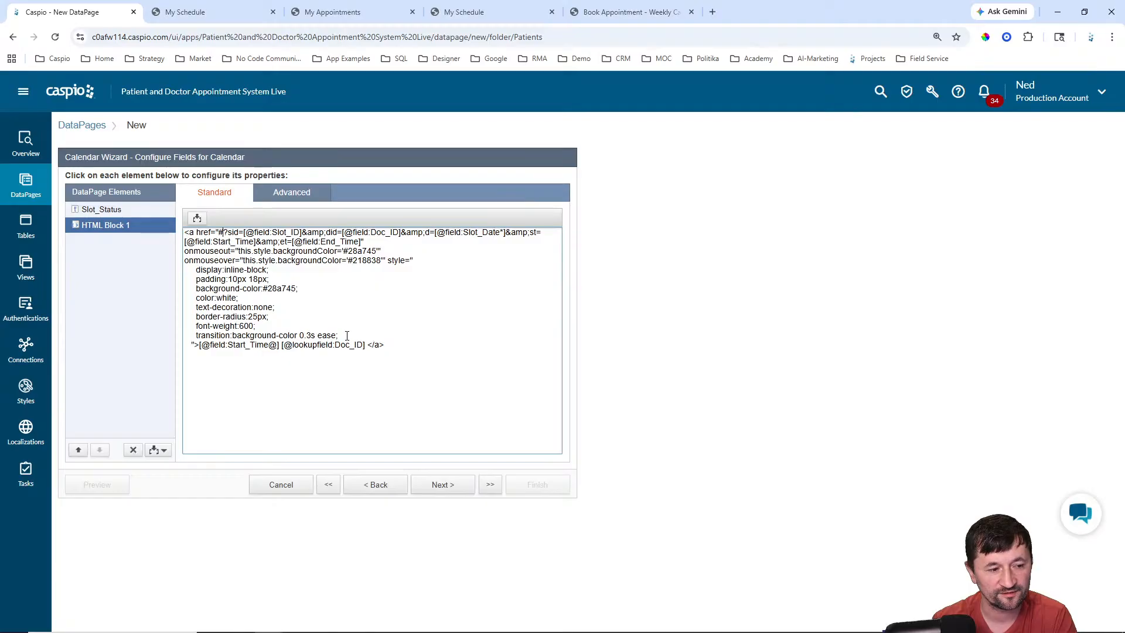
Step: Review the booking link's padding, background, text colour, border-radius and placeholder code in HTML Block 1
{"action": "left_click_drag", "start_coordinate": [347, 336], "coordinate": [183, 252]}
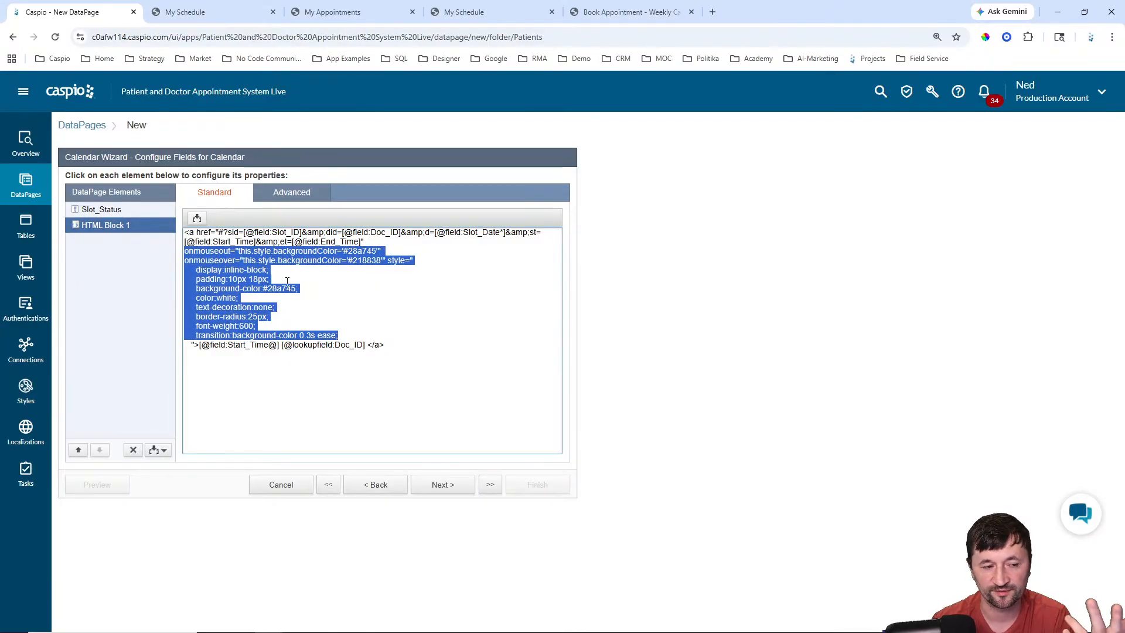
{"action": "left_click", "coordinate": [337, 290]}
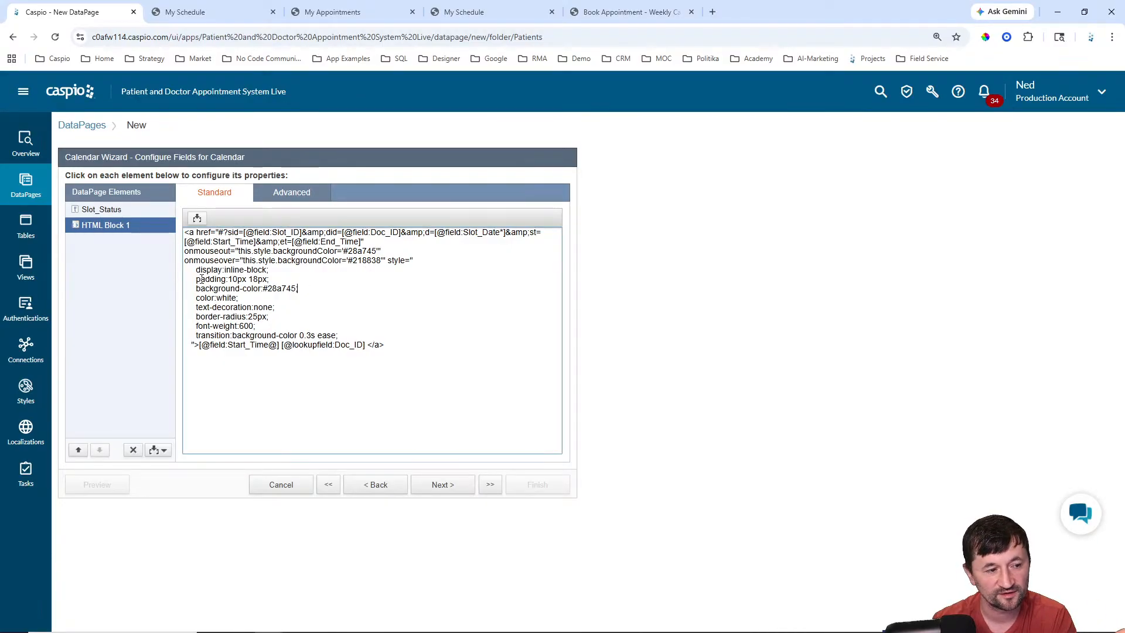
{"action": "left_click_drag", "start_coordinate": [189, 278], "coordinate": [299, 278]}
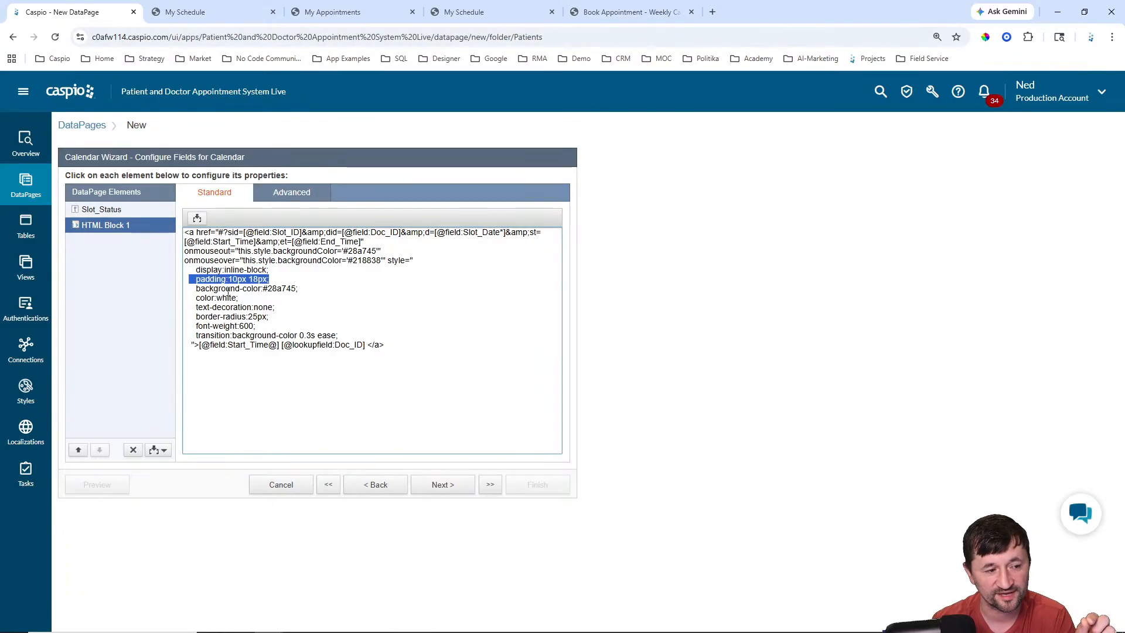
{"action": "left_click_drag", "start_coordinate": [188, 289], "coordinate": [315, 289]}
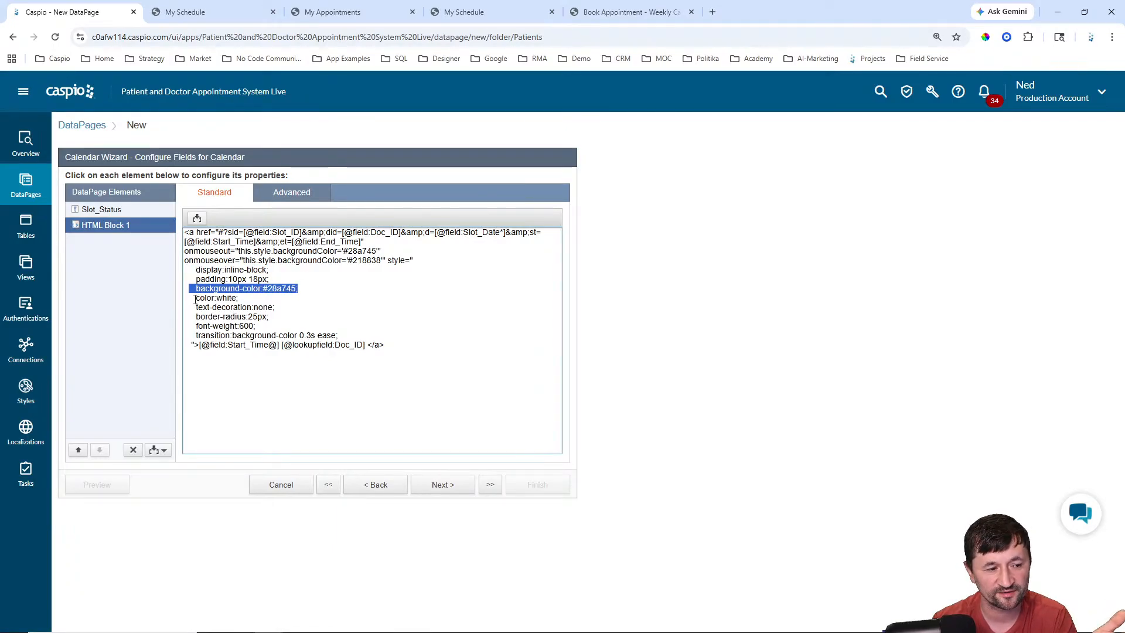
{"action": "left_click_drag", "start_coordinate": [195, 299], "coordinate": [299, 298]}
{"action": "mouse_move", "coordinate": [187, 307]}
{"action": "left_mouse_down"}
{"action": "mouse_move", "coordinate": [321, 299]}
{"action": "mouse_move", "coordinate": [196, 317]}
{"action": "left_mouse_up"}
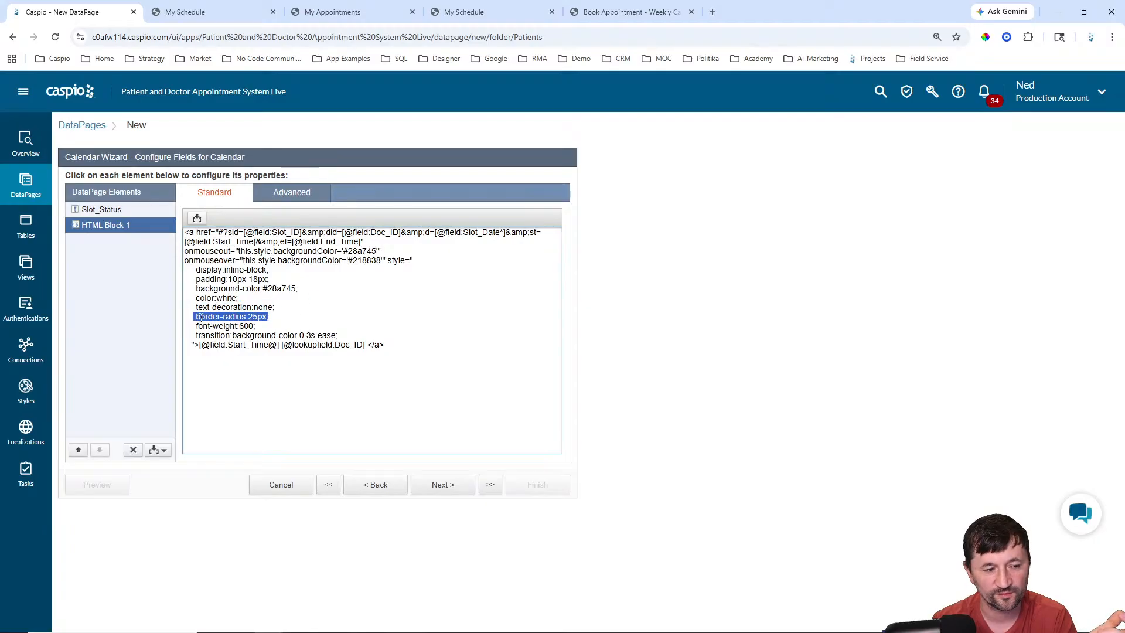
{"action": "left_click", "coordinate": [278, 315]}
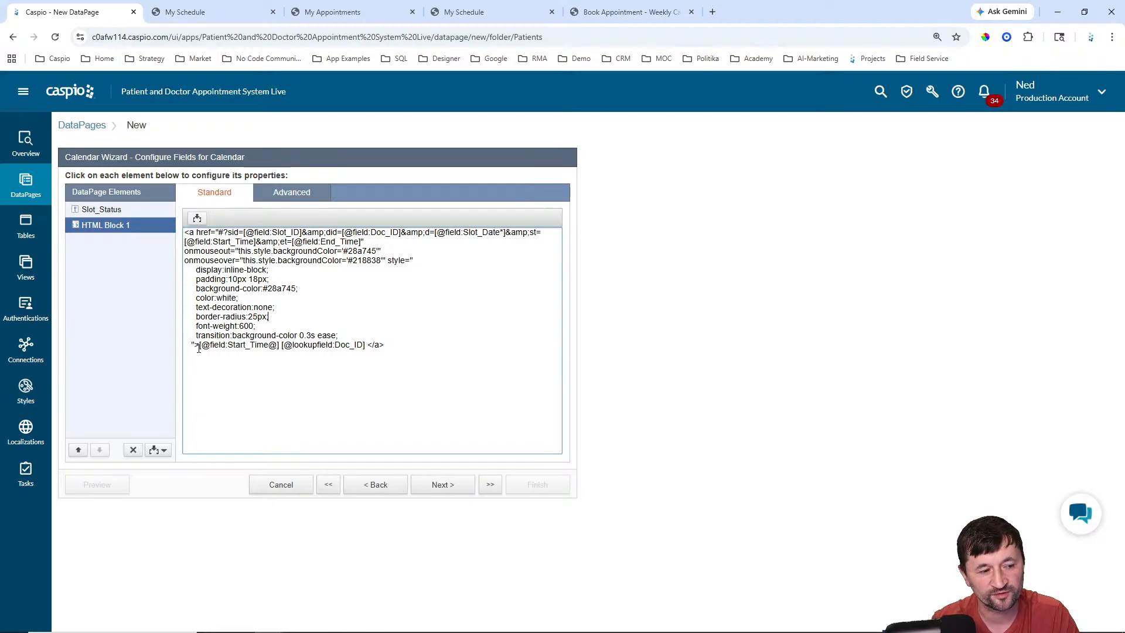
{"action": "left_click_drag", "start_coordinate": [199, 348], "coordinate": [366, 346]}
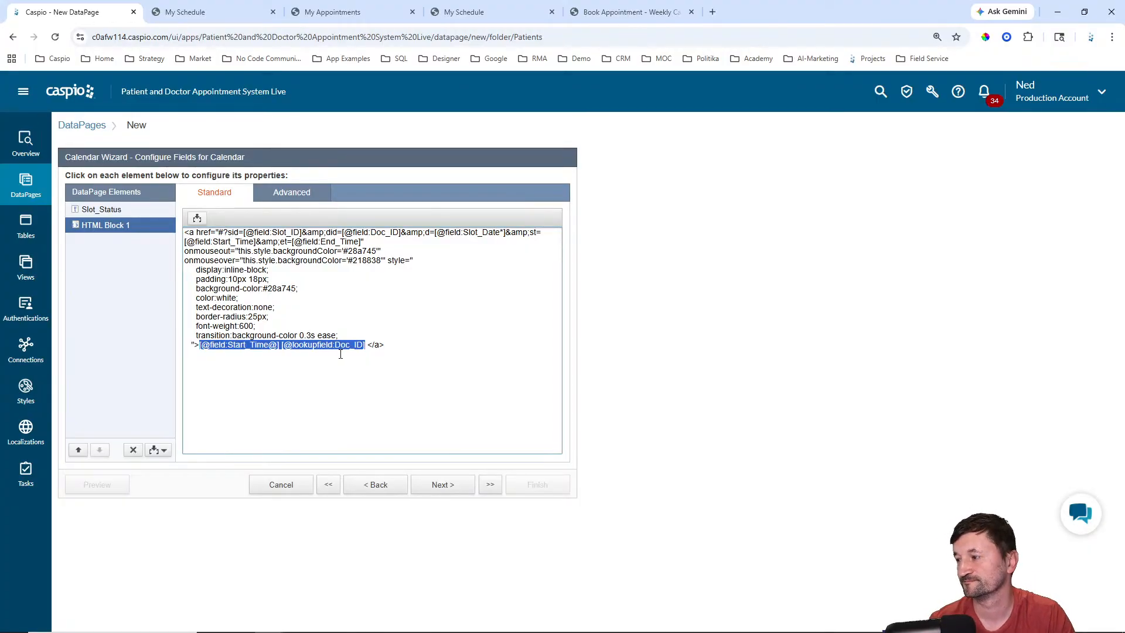
{"action": "left_click", "coordinate": [395, 345]}
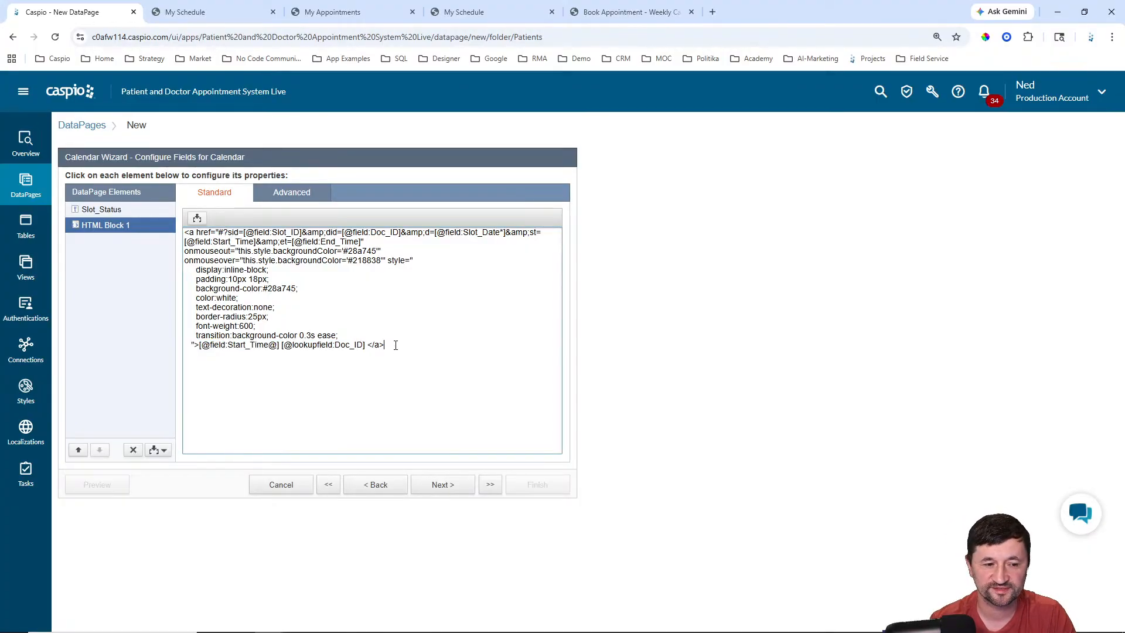
{"action": "mouse_move", "coordinate": [396, 345]}
{"action": "left_mouse_down"}
{"action": "mouse_move", "coordinate": [328, 326]}
{"action": "mouse_move", "coordinate": [352, 240]}
{"action": "mouse_move", "coordinate": [363, 252]}
{"action": "mouse_move", "coordinate": [365, 333]}
{"action": "mouse_move", "coordinate": [396, 343]}
{"action": "left_mouse_up"}
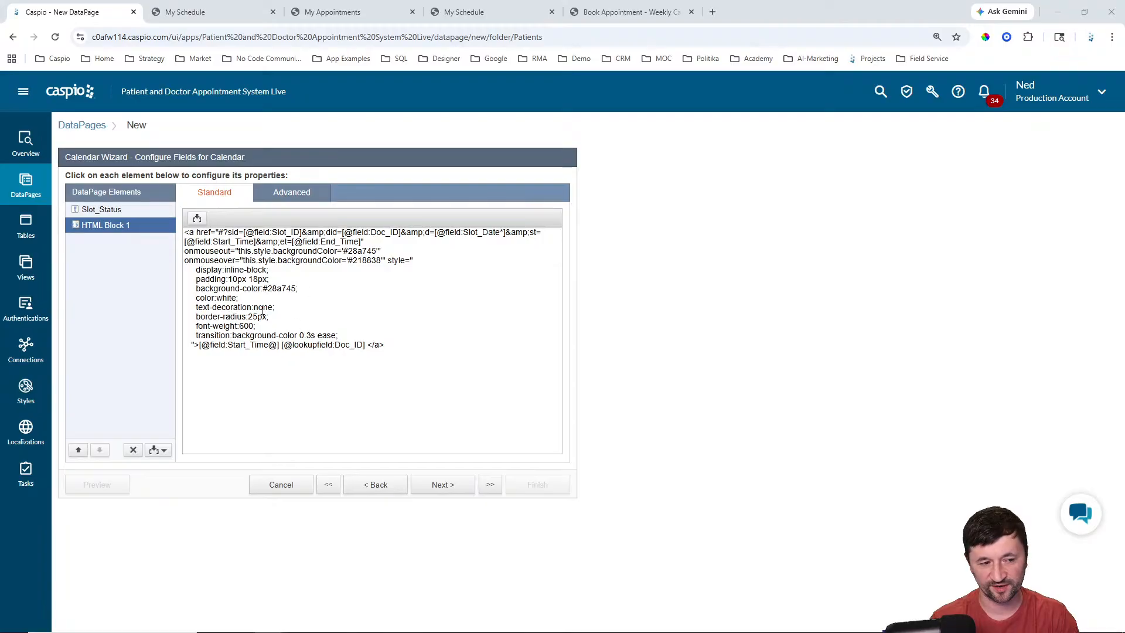
Step: Remove Slot_Status from the calendar's displayed fields
{"action": "left_click", "coordinate": [116, 215]}
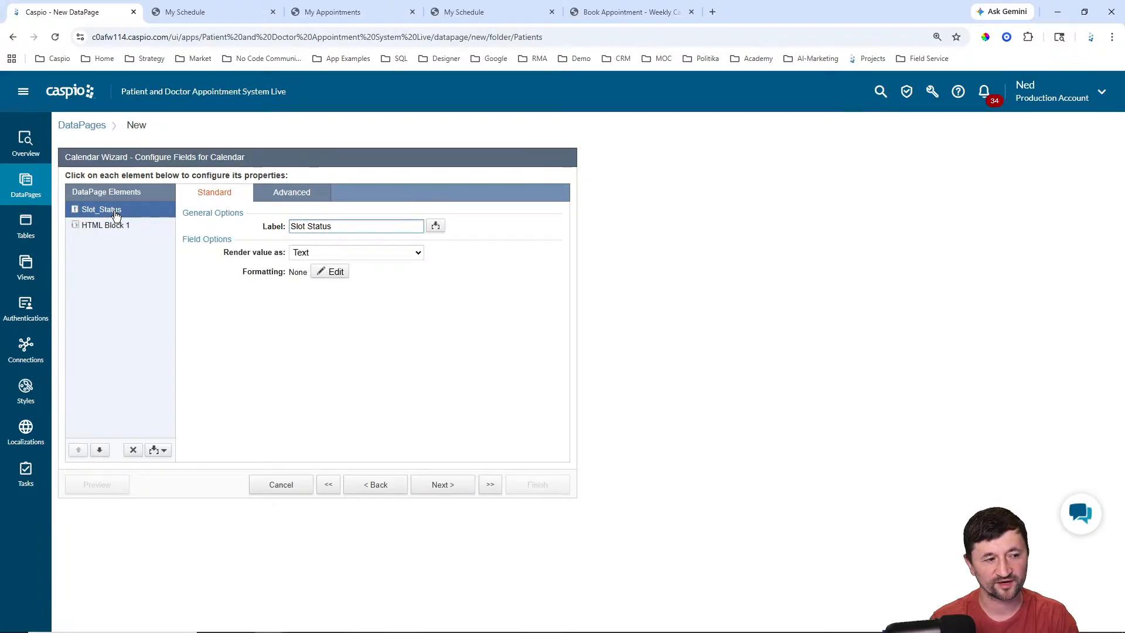
{"action": "left_click", "coordinate": [375, 485]}
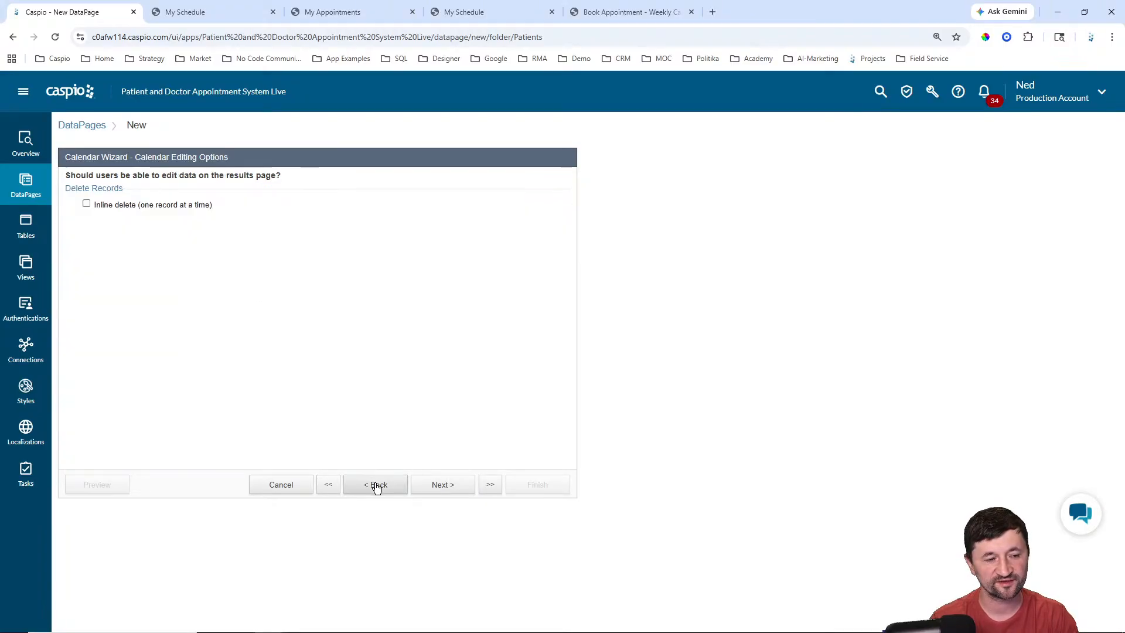
{"action": "left_click", "coordinate": [457, 493]}
{"action": "left_click", "coordinate": [137, 450]}
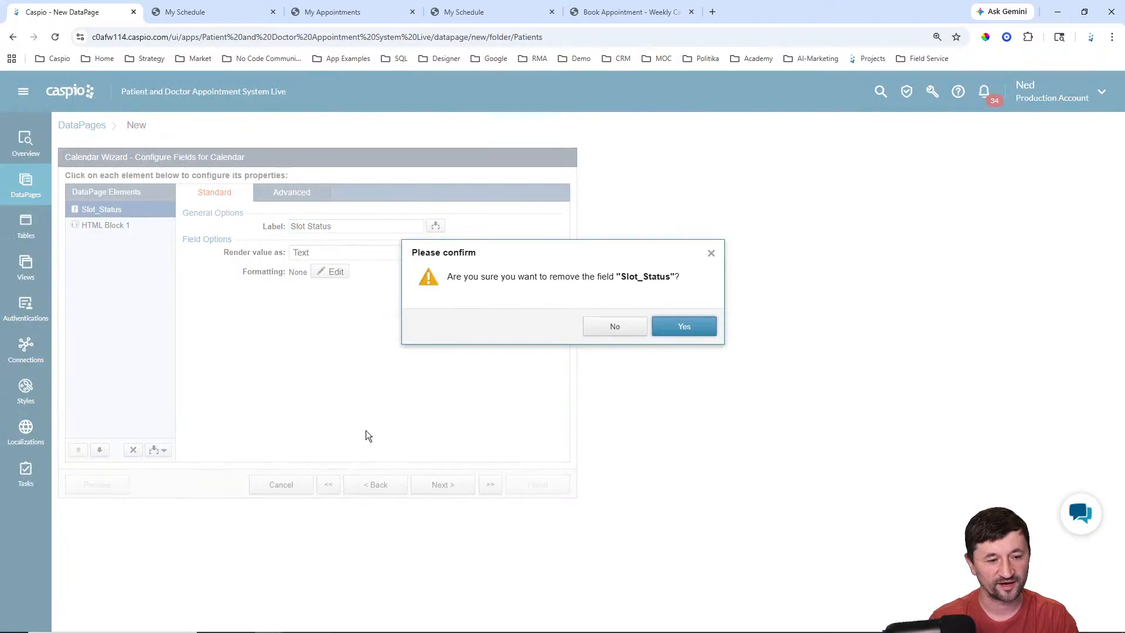
{"action": "left_click", "coordinate": [671, 327]}
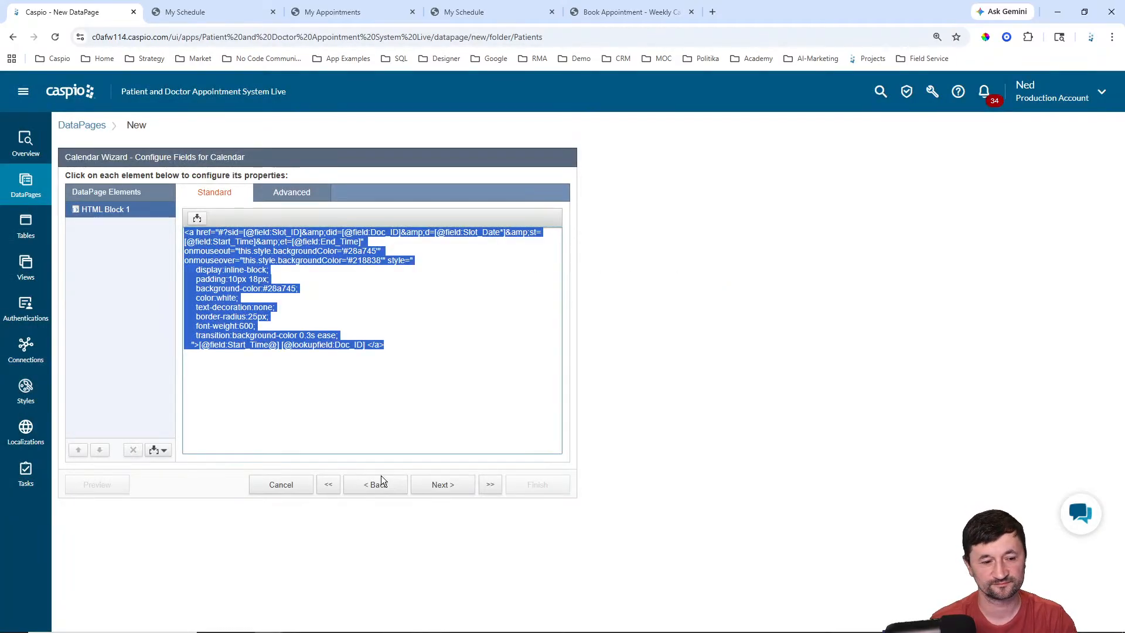
{"action": "left_click", "coordinate": [462, 493]}
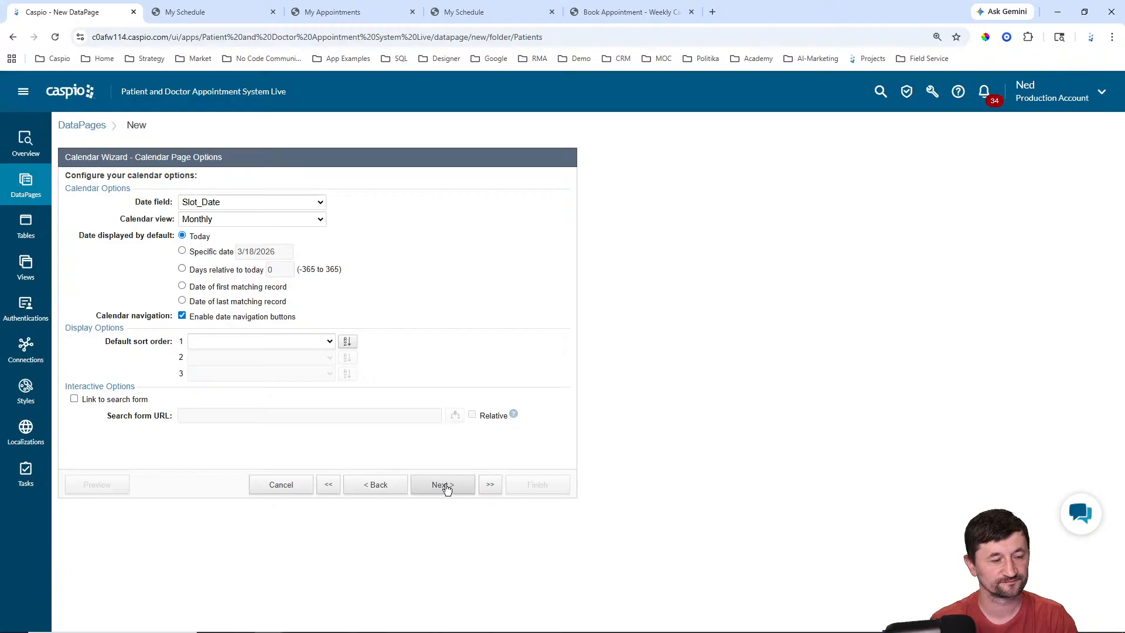
Step: Add Slot_Date as a filtering field with comparison type Current Year
{"action": "left_click", "coordinate": [382, 487]}
{"action": "left_click", "coordinate": [383, 487]}
{"action": "left_click", "coordinate": [383, 489]}
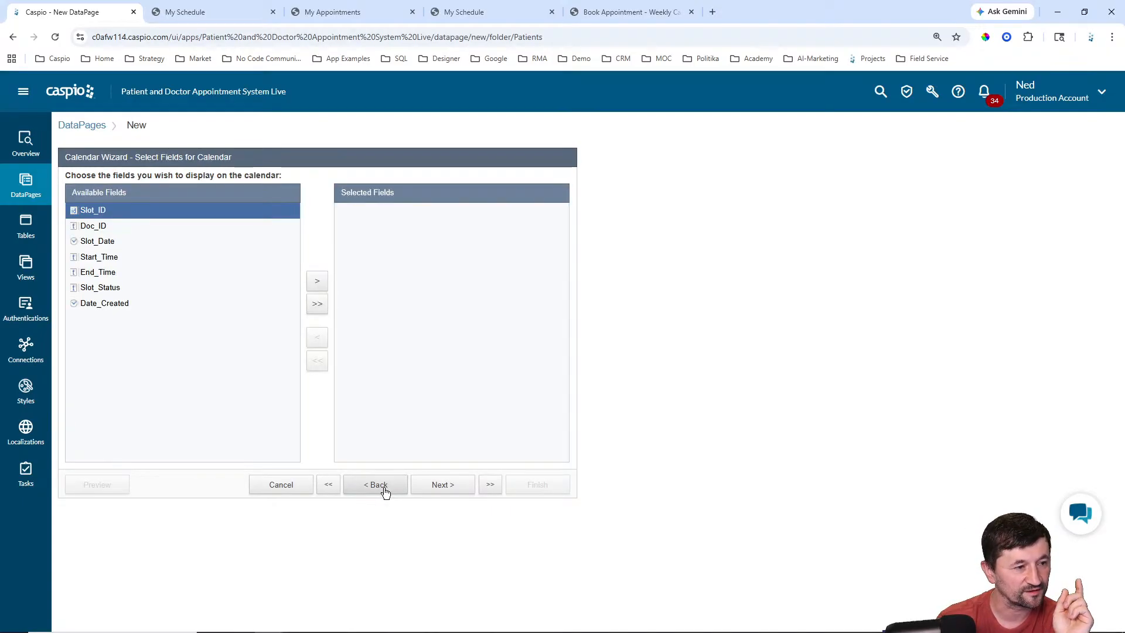
{"action": "left_click", "coordinate": [385, 491]}
{"action": "left_click", "coordinate": [386, 493]}
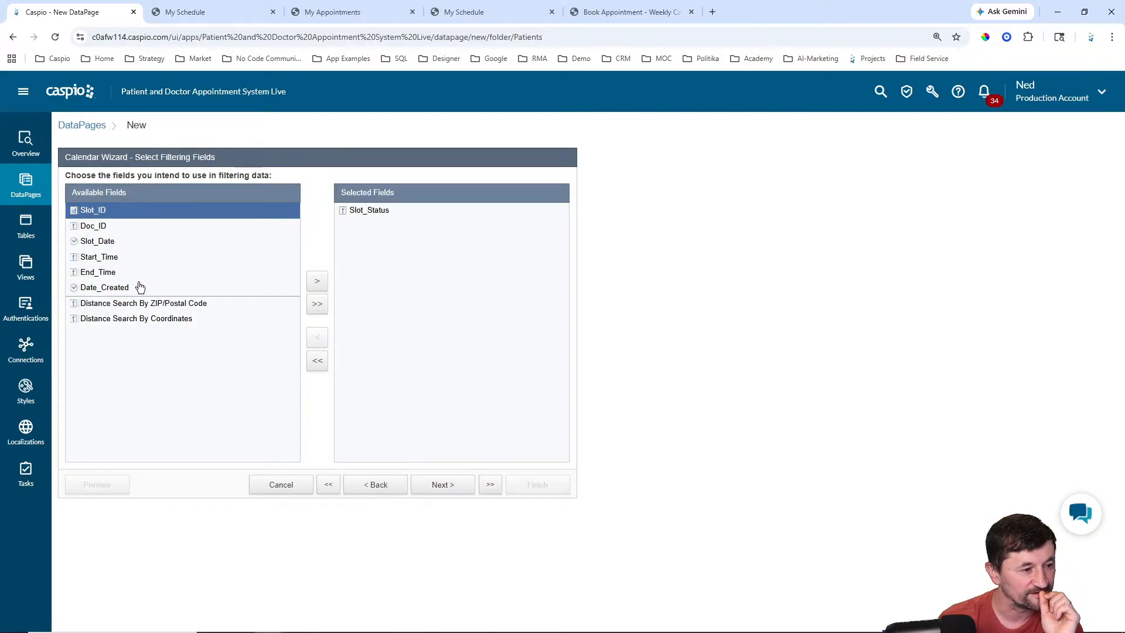
{"action": "left_click", "coordinate": [111, 242]}
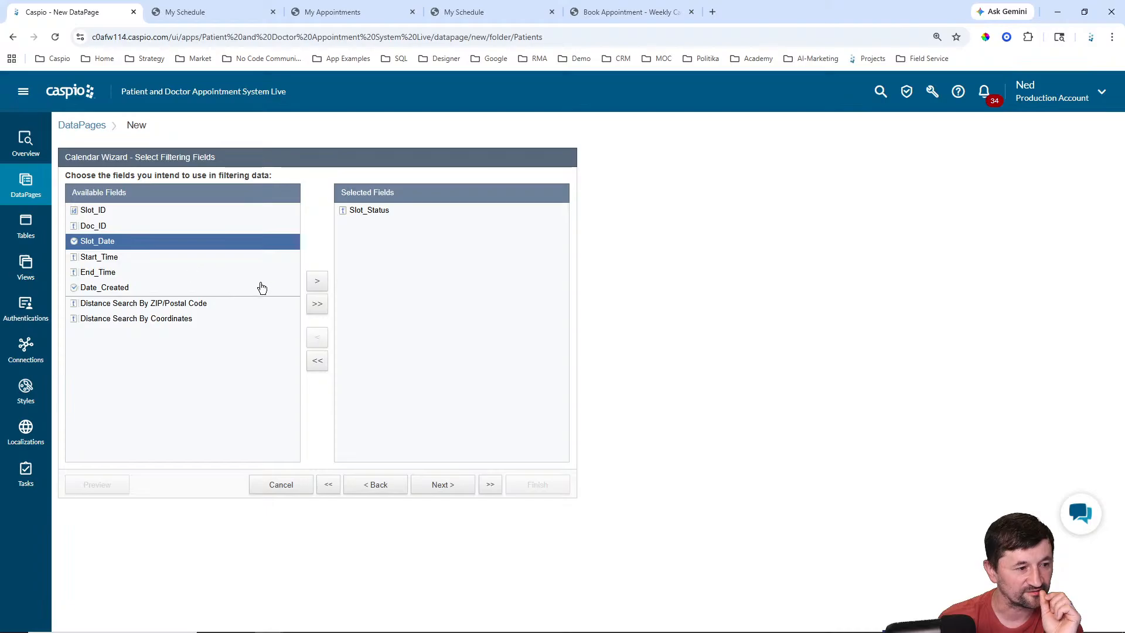
{"action": "left_click", "coordinate": [315, 285]}
{"action": "left_click", "coordinate": [442, 492]}
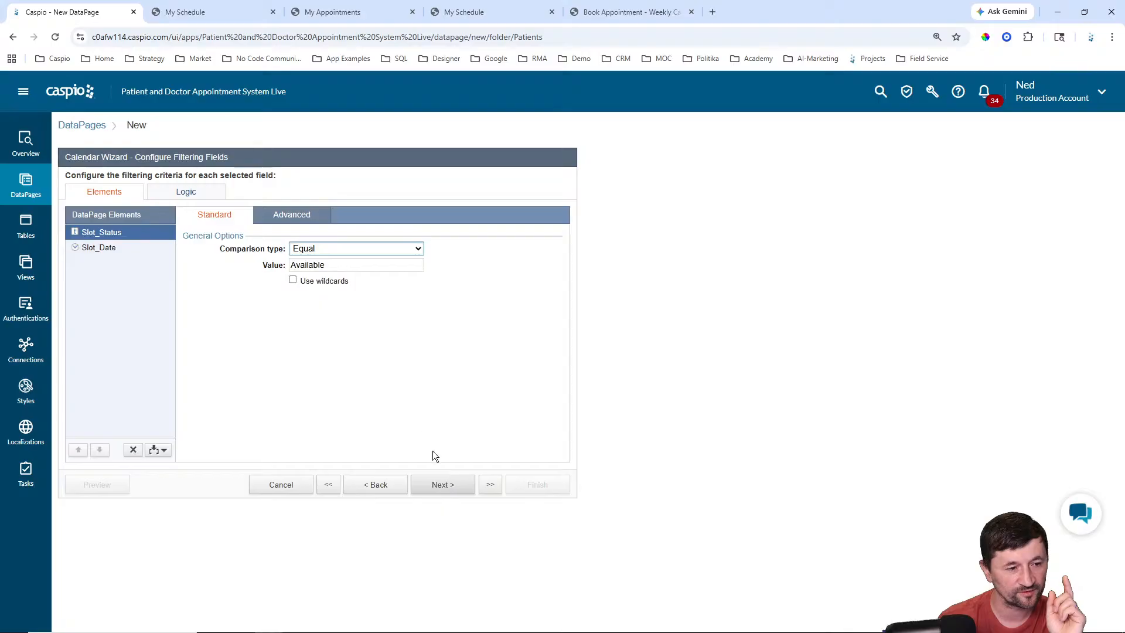
{"action": "left_click", "coordinate": [135, 248]}
{"action": "left_click", "coordinate": [329, 252]}
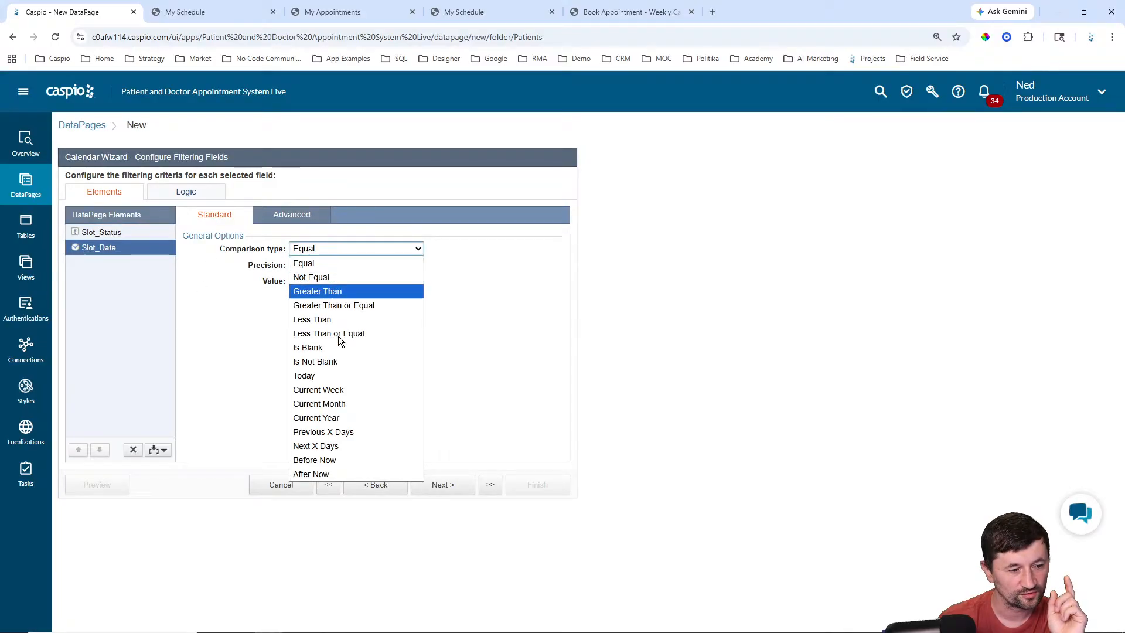
{"action": "left_click", "coordinate": [417, 410]}
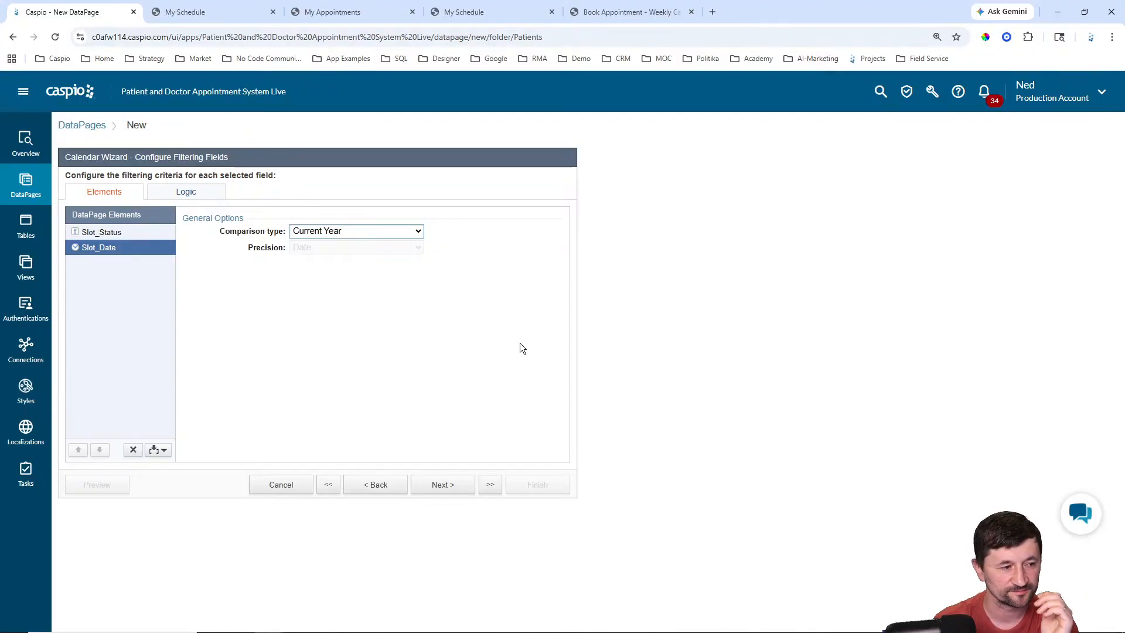
Step: Advance to the Details Page step and choose No Details Page
{"action": "left_click", "coordinate": [112, 233]}
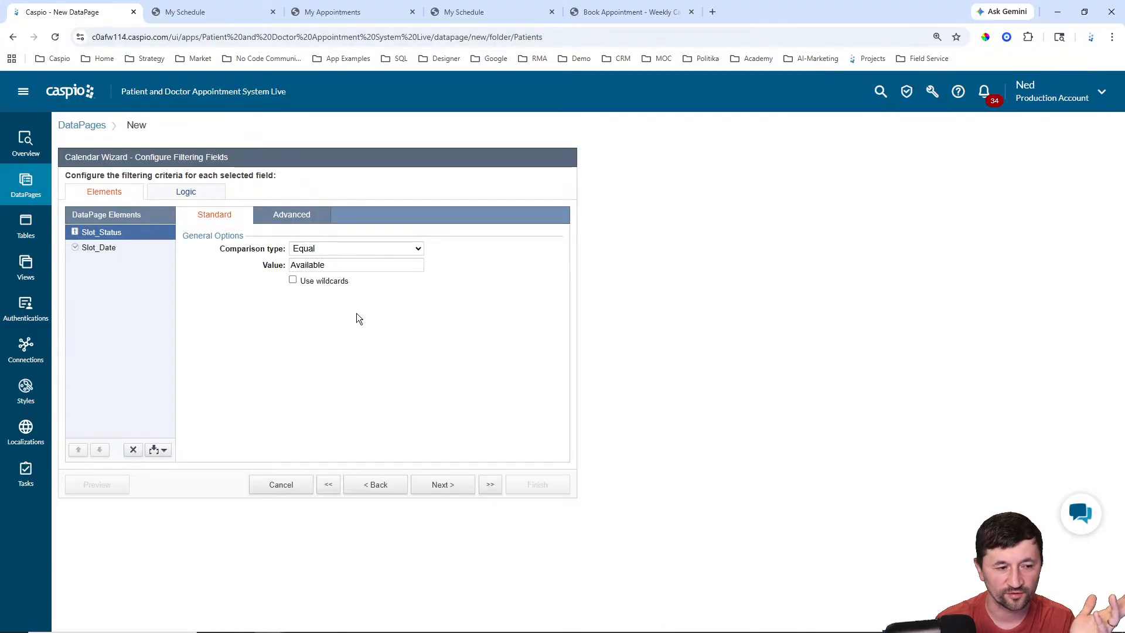
{"action": "left_click", "coordinate": [454, 490]}
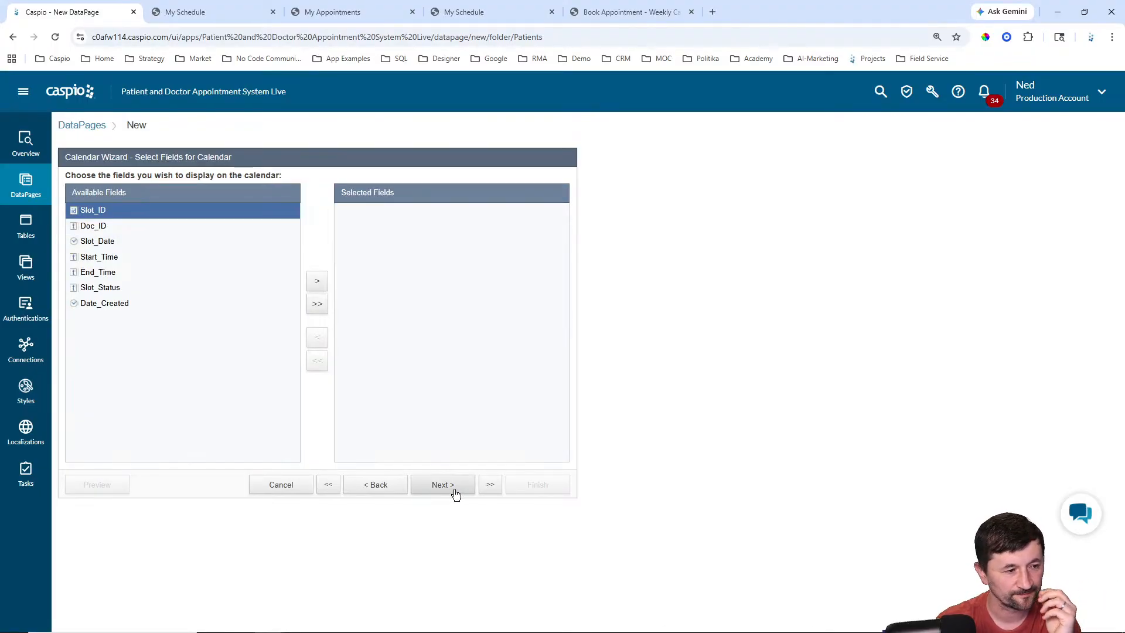
{"action": "left_click", "coordinate": [454, 491]}
{"action": "left_click", "coordinate": [456, 490]}
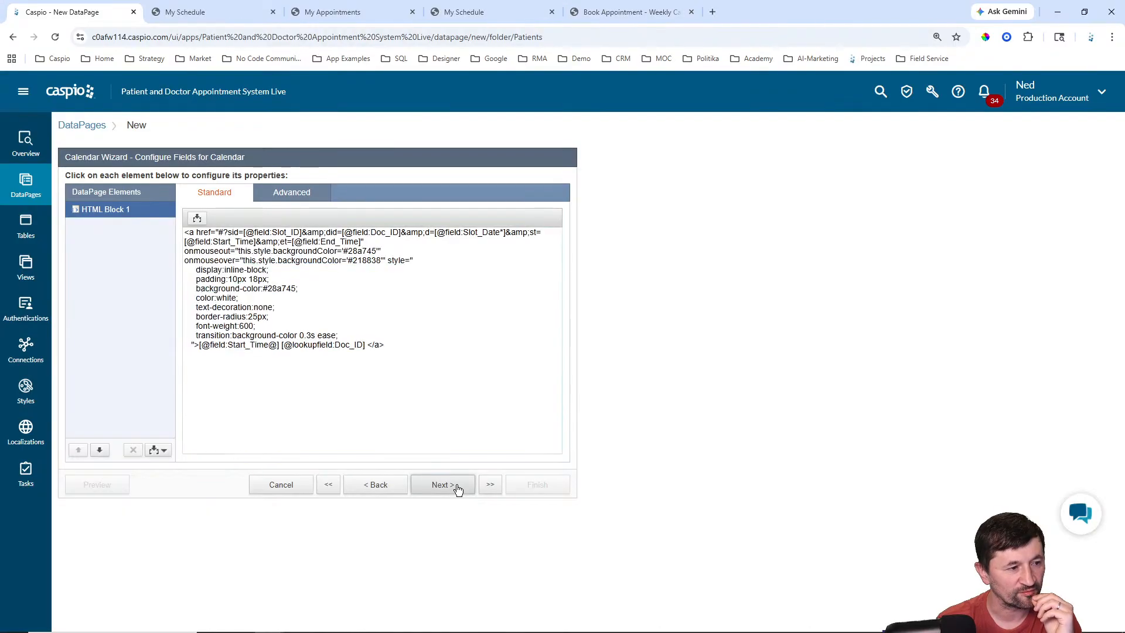
{"action": "left_click", "coordinate": [458, 490]}
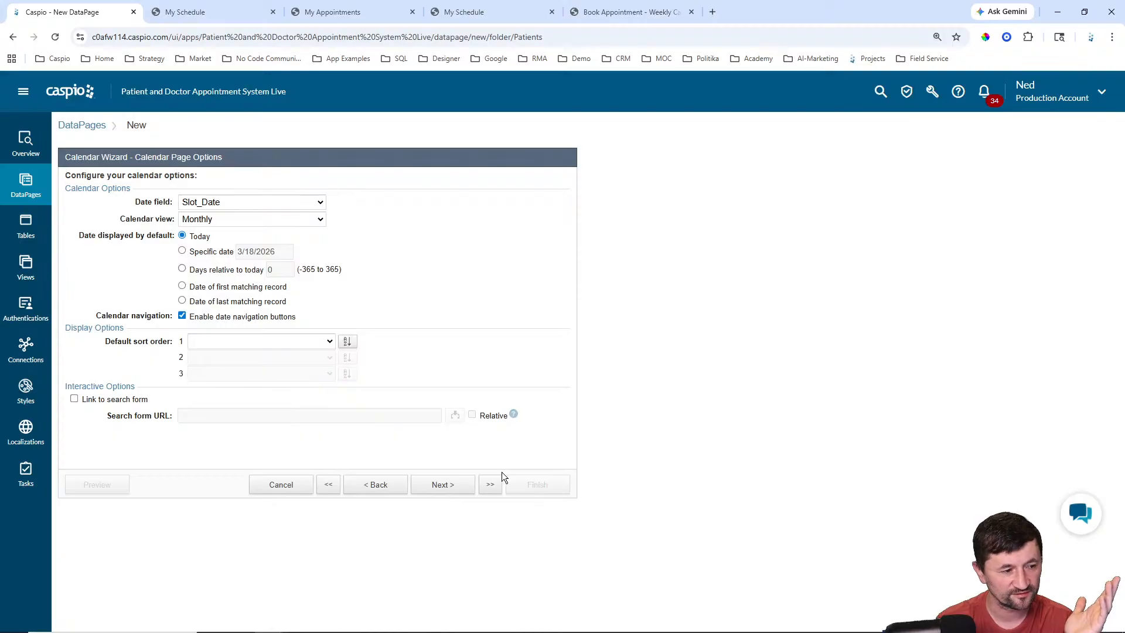
{"action": "left_click", "coordinate": [452, 485]}
{"action": "left_click", "coordinate": [109, 260]}
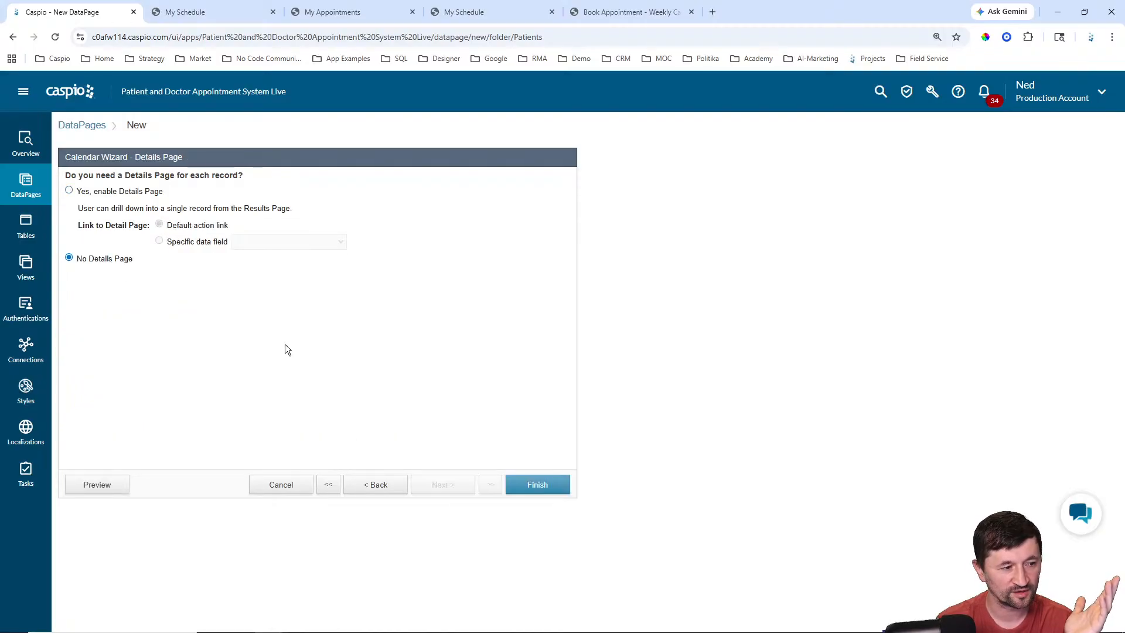
Step: Save the calendar DataPage and enable its deployment as a direct URL link
{"action": "left_click", "coordinate": [538, 487]}
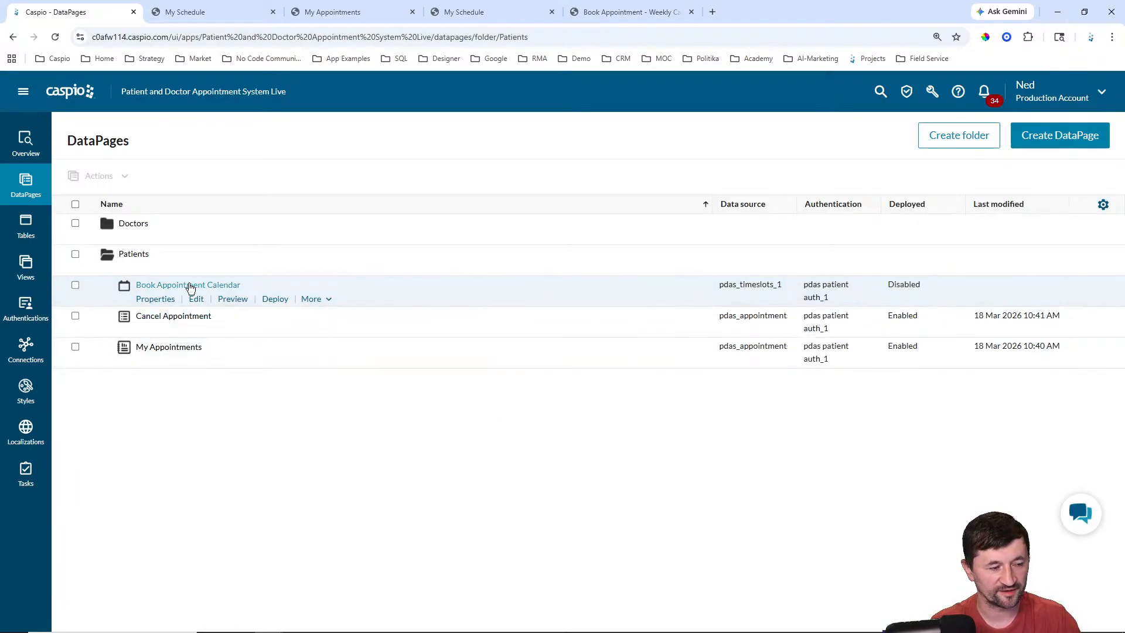
{"action": "left_click", "coordinate": [271, 300]}
{"action": "left_click", "coordinate": [498, 216]}
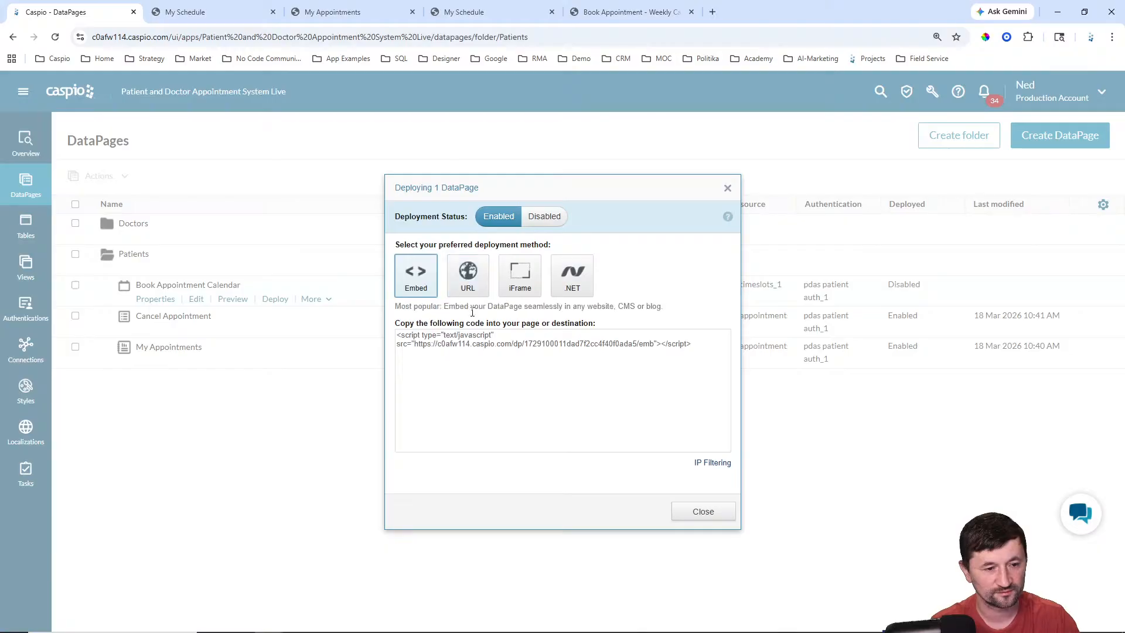
{"action": "left_click", "coordinate": [462, 276]}
{"action": "left_click", "coordinate": [494, 360]}
{"action": "key", "text": "ctrl+c"}
{"action": "left_click", "coordinate": [694, 509]}
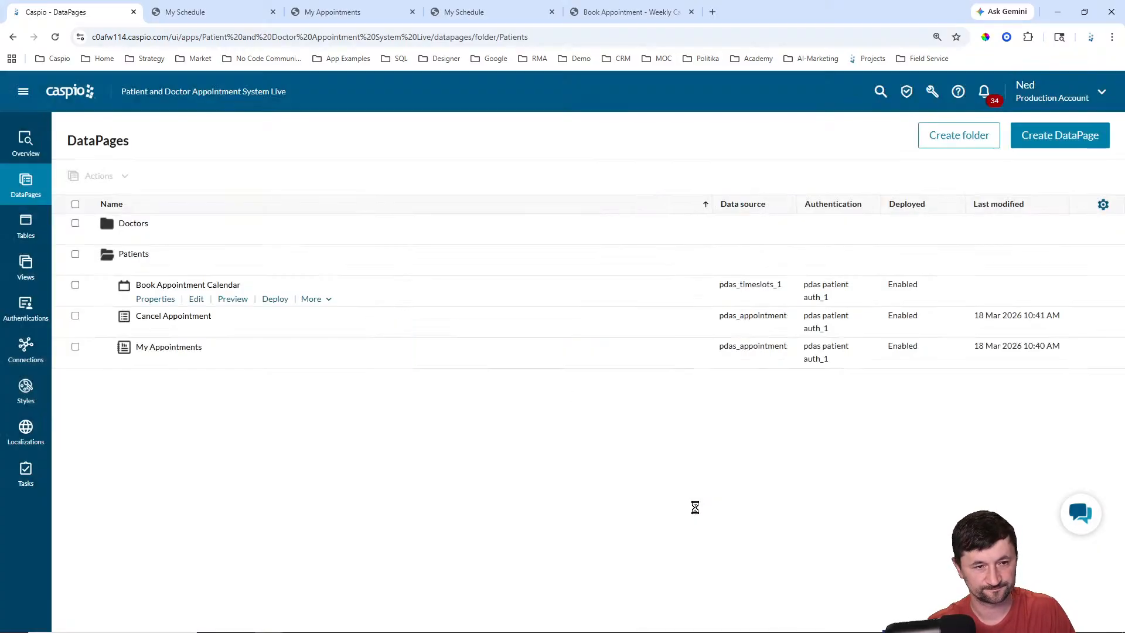
Step: Load the copied calendar link in a browser tab, then return to the DataPages list
{"action": "left_click", "coordinate": [342, 11]}
{"action": "left_click", "coordinate": [364, 33]}
{"action": "key", "text": "ctrl+v"}
{"action": "key", "text": "Return"}
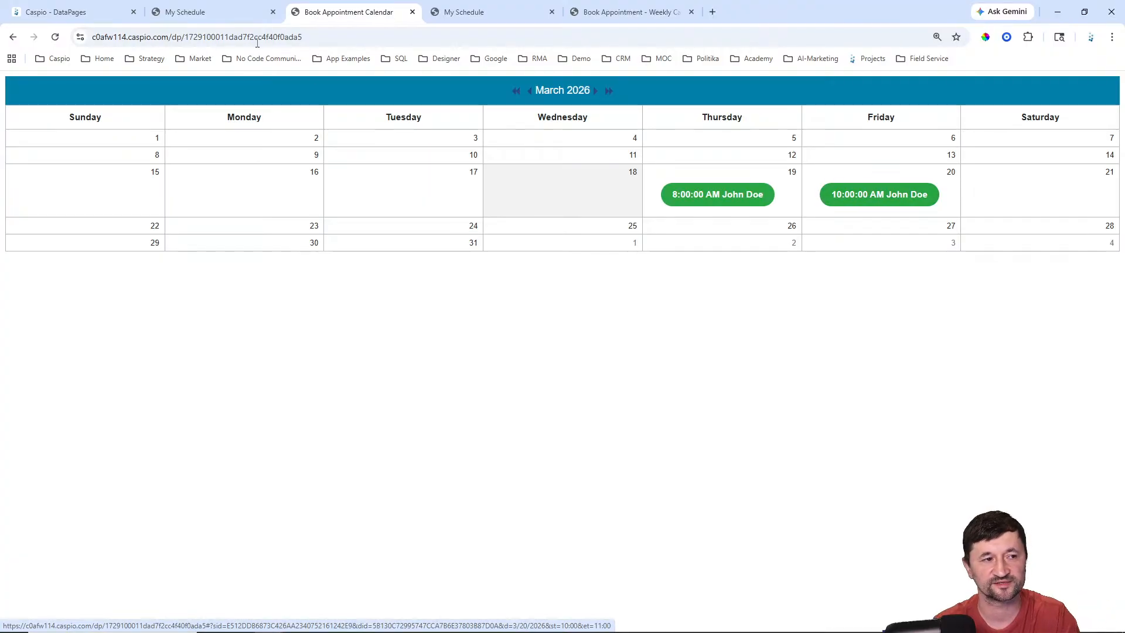
{"action": "left_click", "coordinate": [75, 12]}
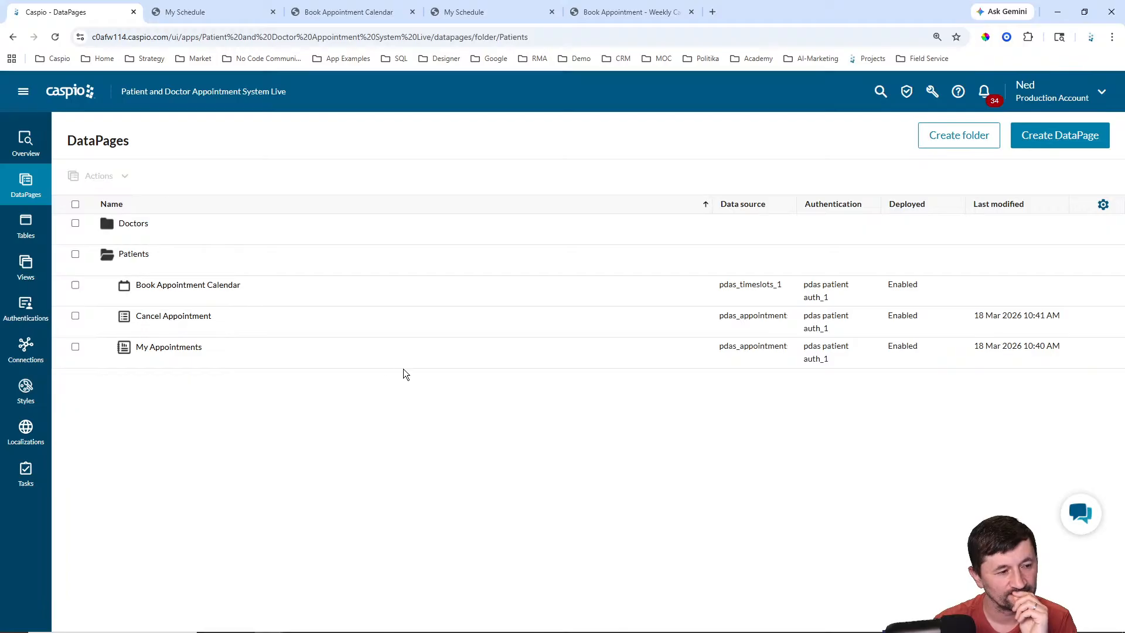
{"action": "mouse_move", "coordinate": [196, 303]}
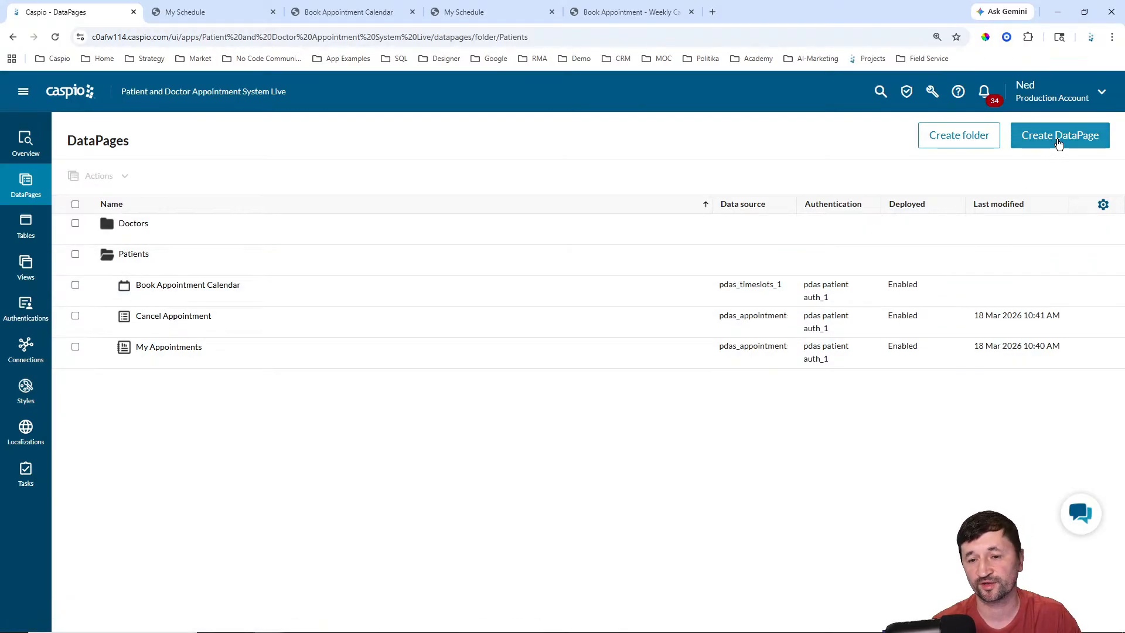
Step: Create a new Submission Form DataPage named 'Appointment Booking Form'
{"action": "left_click", "coordinate": [1059, 140]}
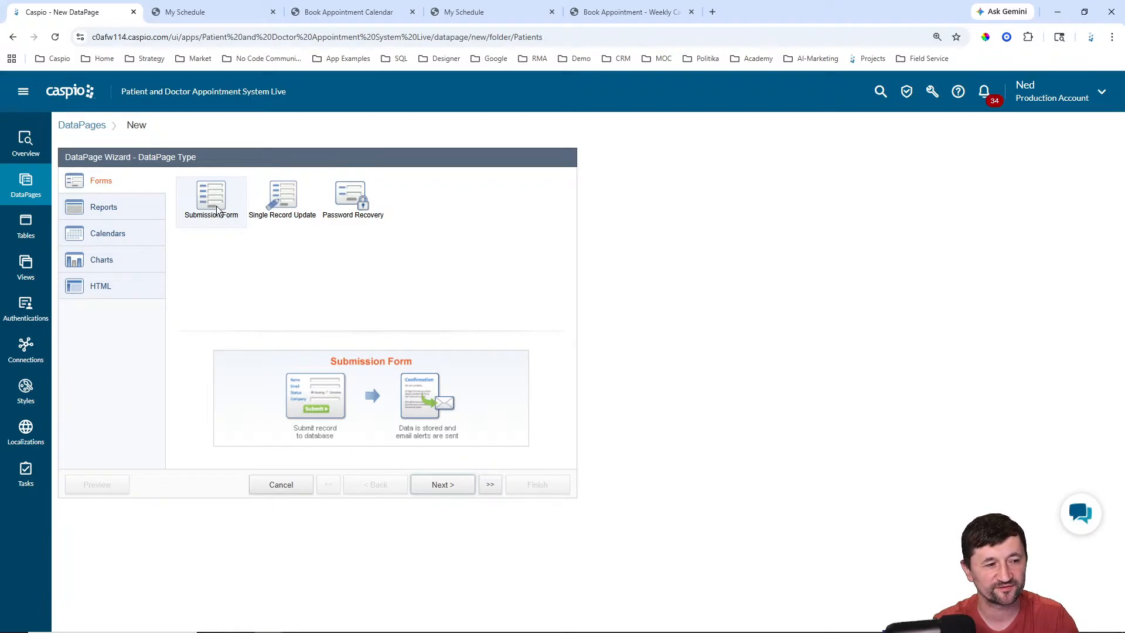
{"action": "left_click", "coordinate": [436, 485]}
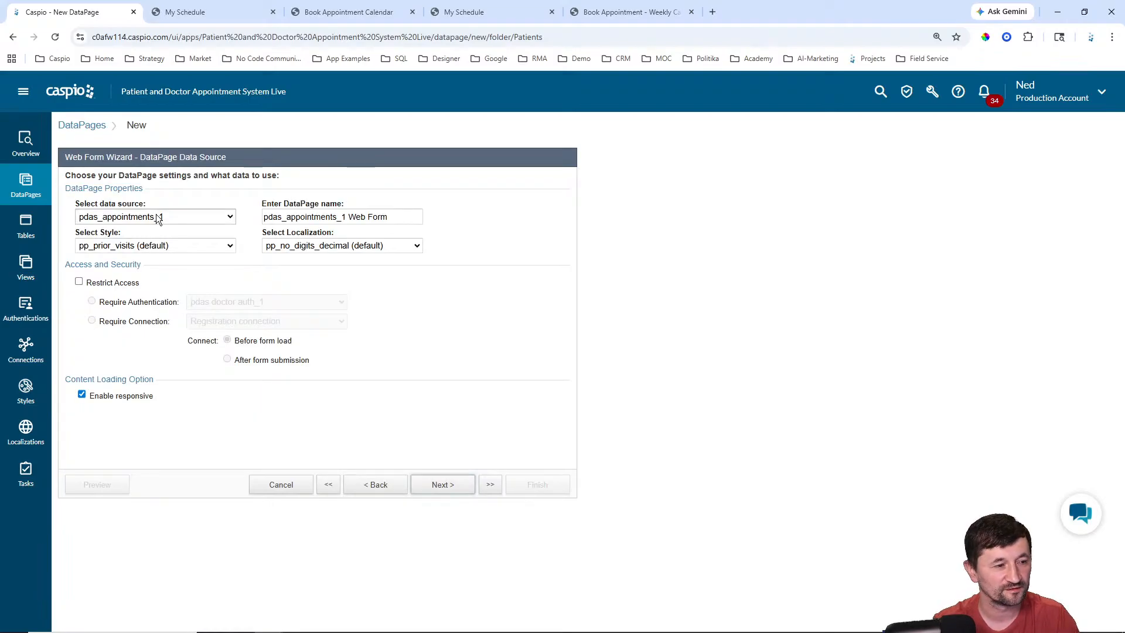
{"action": "left_click", "coordinate": [395, 216]}
{"action": "key", "text": "ctrl+a"}
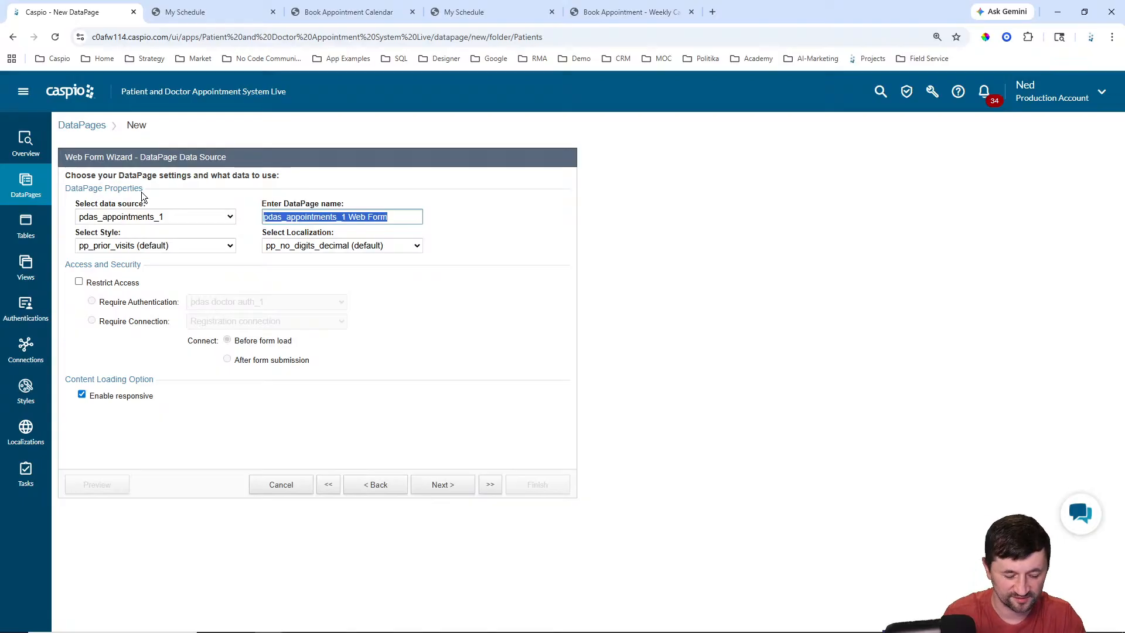
{"action": "type", "text": "Booking Form"}
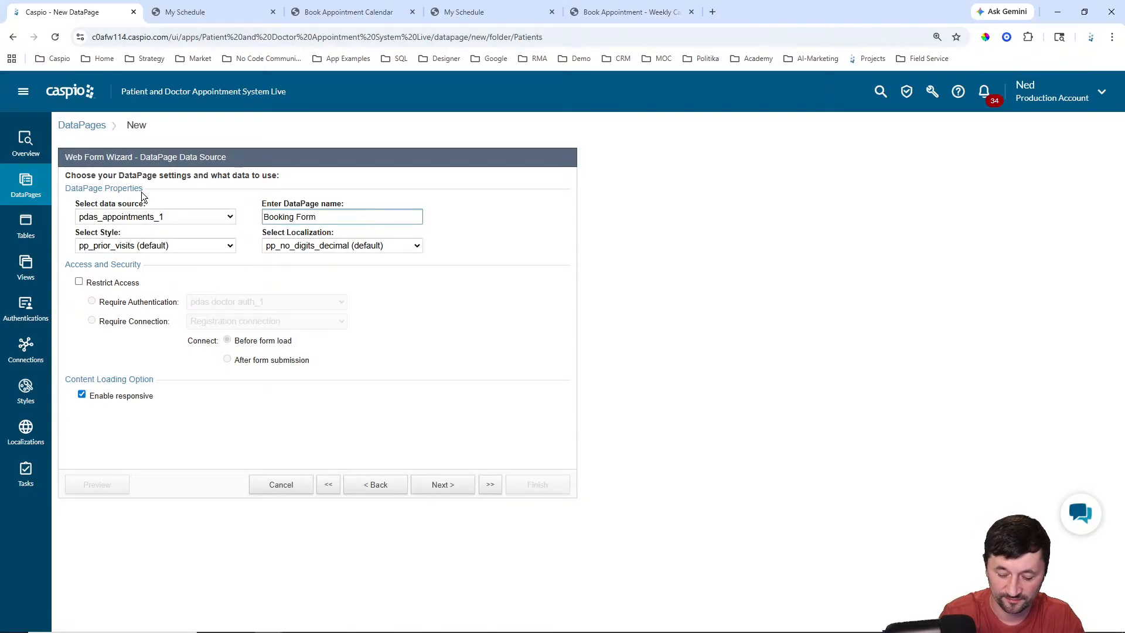
{"action": "key", "text": "Home"}
{"action": "type", "text": "Appointment"}
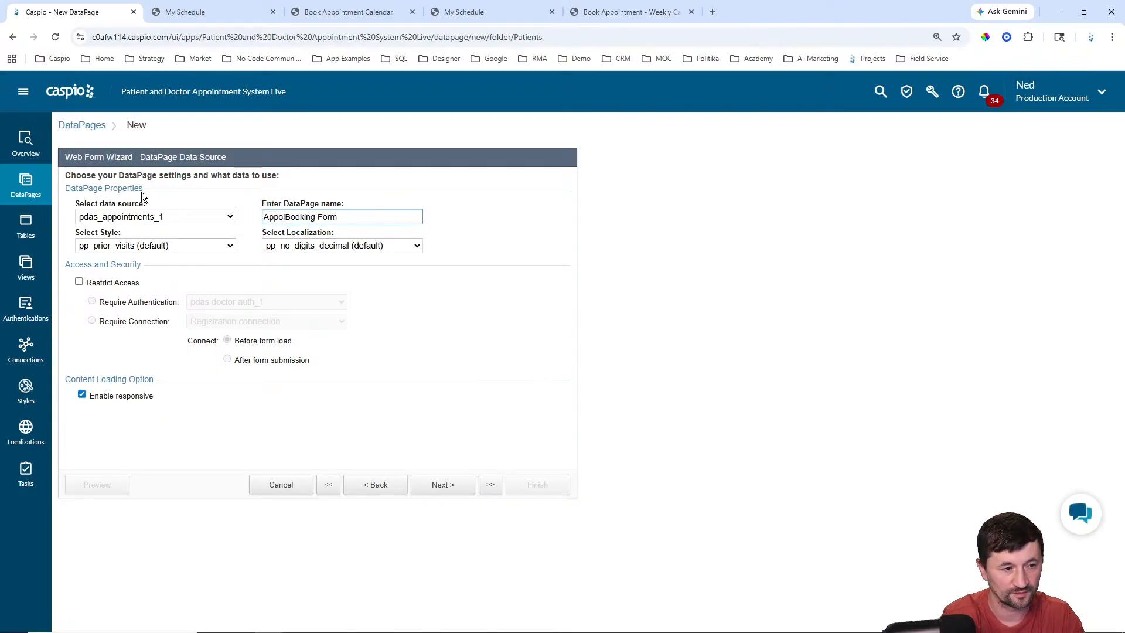
Step: Apply Caspian style and English localization, restricting access to pdas patient auth_1 logins
{"action": "left_click", "coordinate": [156, 244]}
{"action": "scroll", "coordinate": [147, 318], "scroll_direction": "up", "scroll_amount": 10}
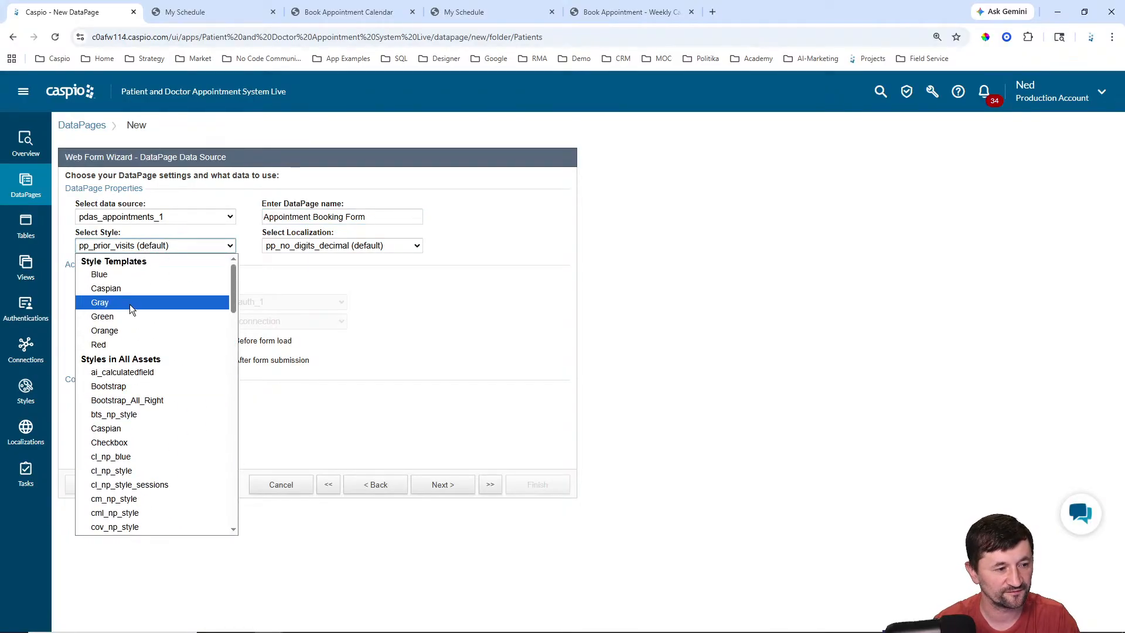
{"action": "left_click", "coordinate": [134, 289]}
{"action": "left_click", "coordinate": [349, 246]}
{"action": "scroll", "coordinate": [343, 324], "scroll_direction": "up", "scroll_amount": 5}
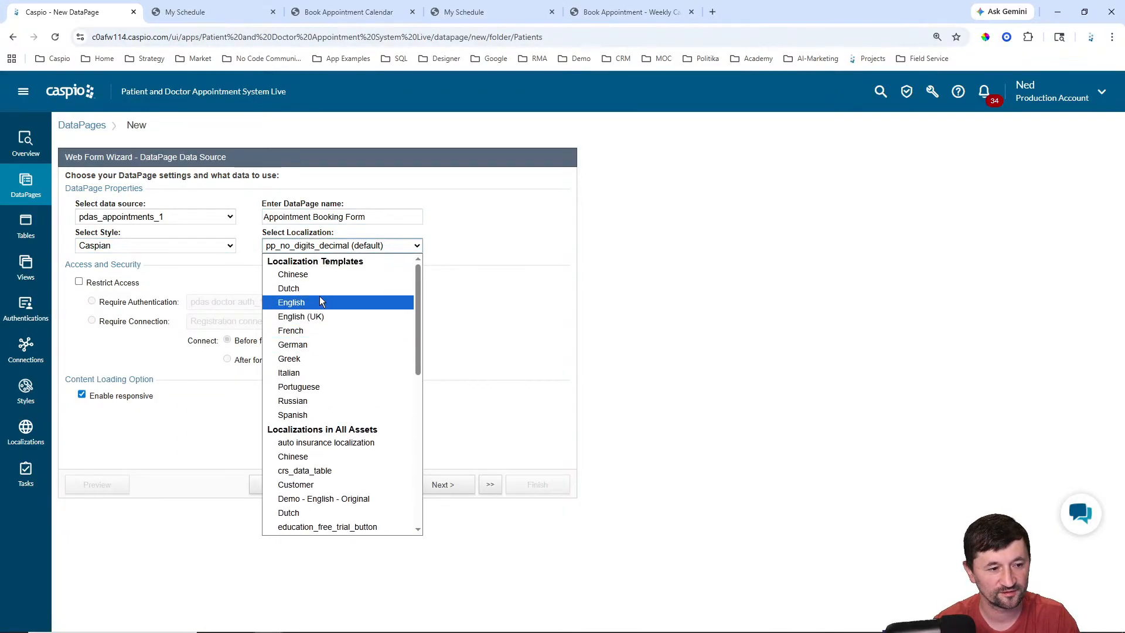
{"action": "left_click", "coordinate": [314, 298]}
{"action": "left_click", "coordinate": [126, 283]}
{"action": "left_click", "coordinate": [203, 300]}
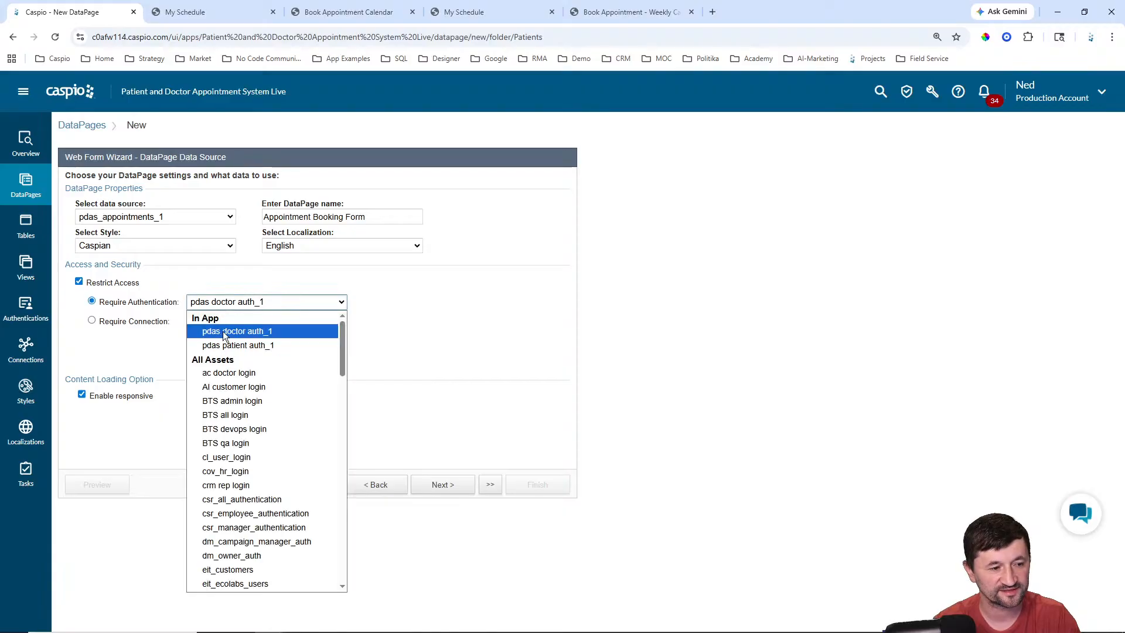
{"action": "left_click", "coordinate": [258, 341]}
{"action": "left_click", "coordinate": [443, 485]}
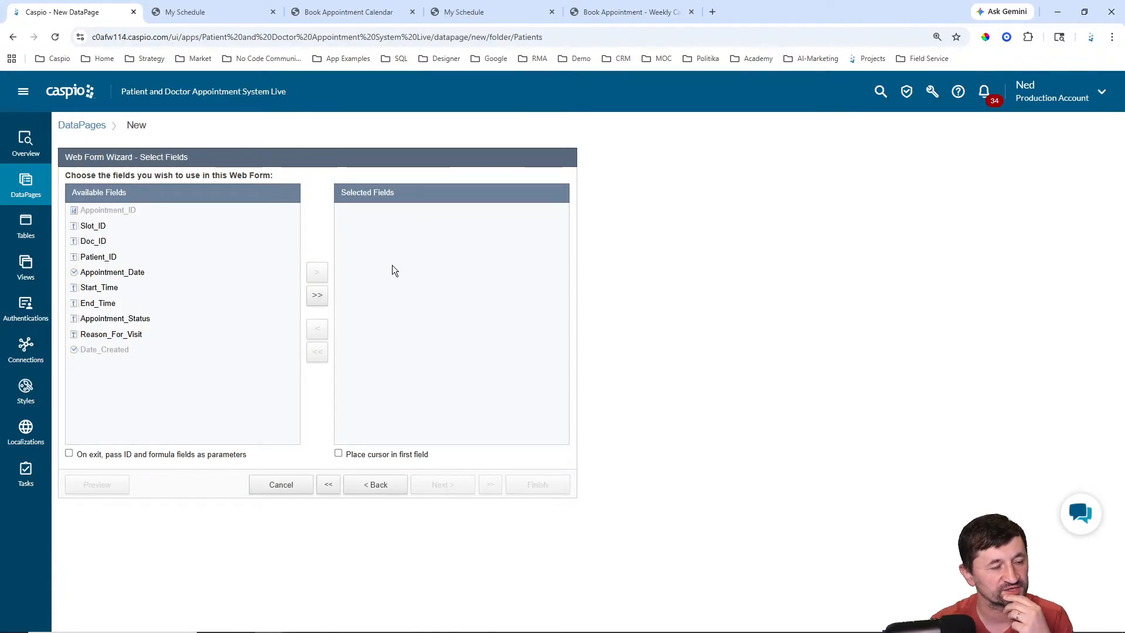
Step: Open the Weekly Calendar's 3/19/2026 8:00 AM Booking Form and compare its fields
{"action": "left_click", "coordinate": [347, 15]}
{"action": "left_click", "coordinate": [486, 12]}
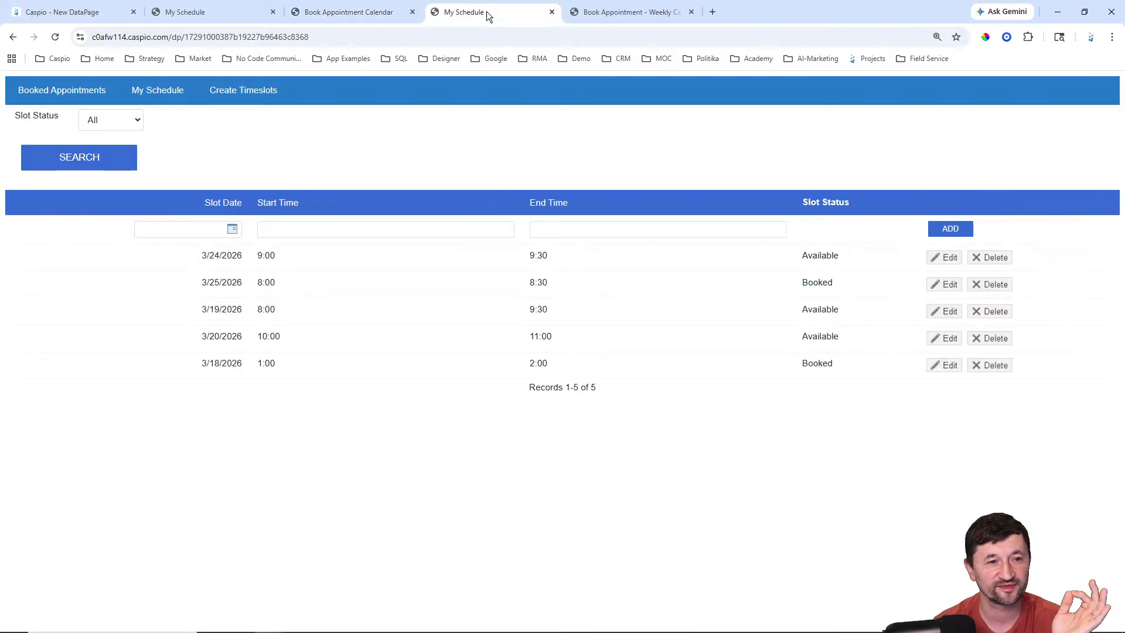
{"action": "left_click", "coordinate": [650, 12]}
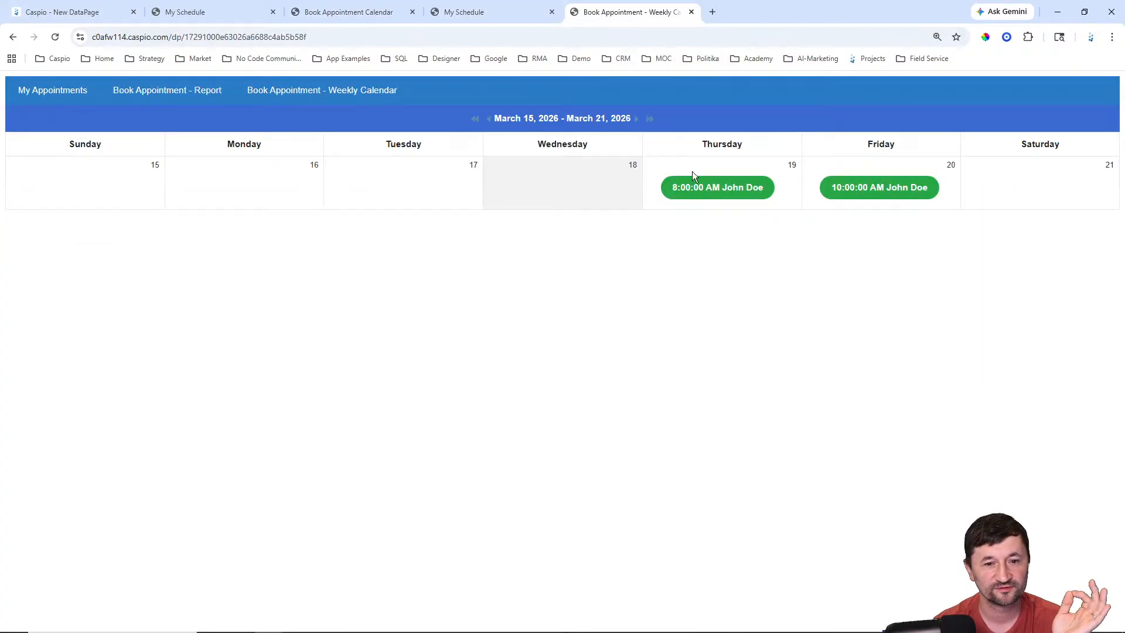
{"action": "left_click", "coordinate": [721, 198]}
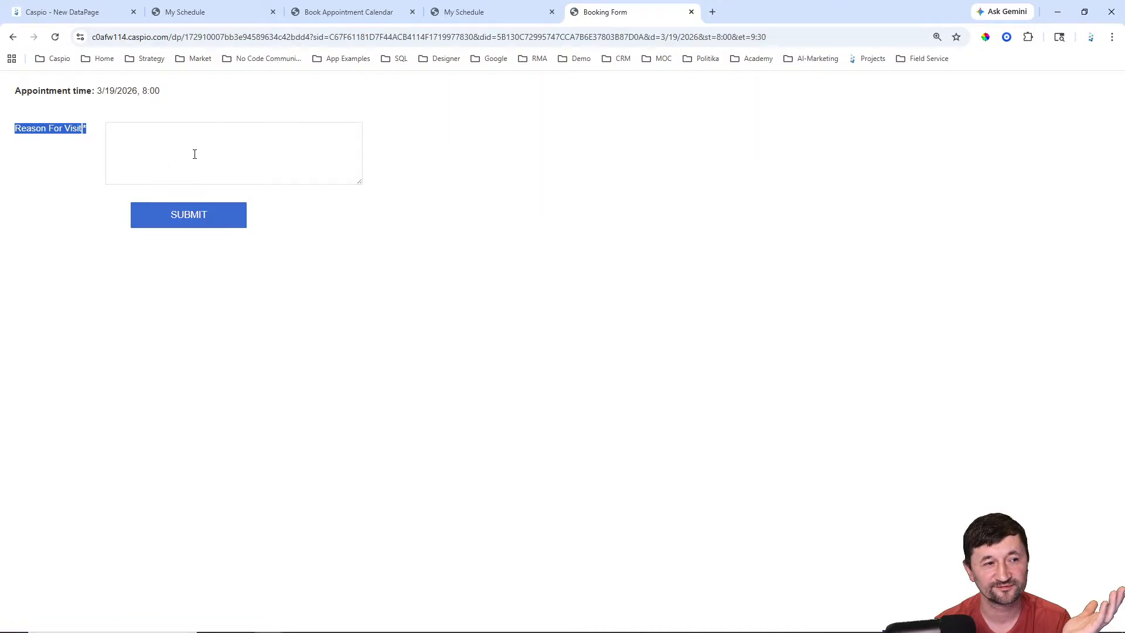
{"action": "left_click", "coordinate": [77, 13]}
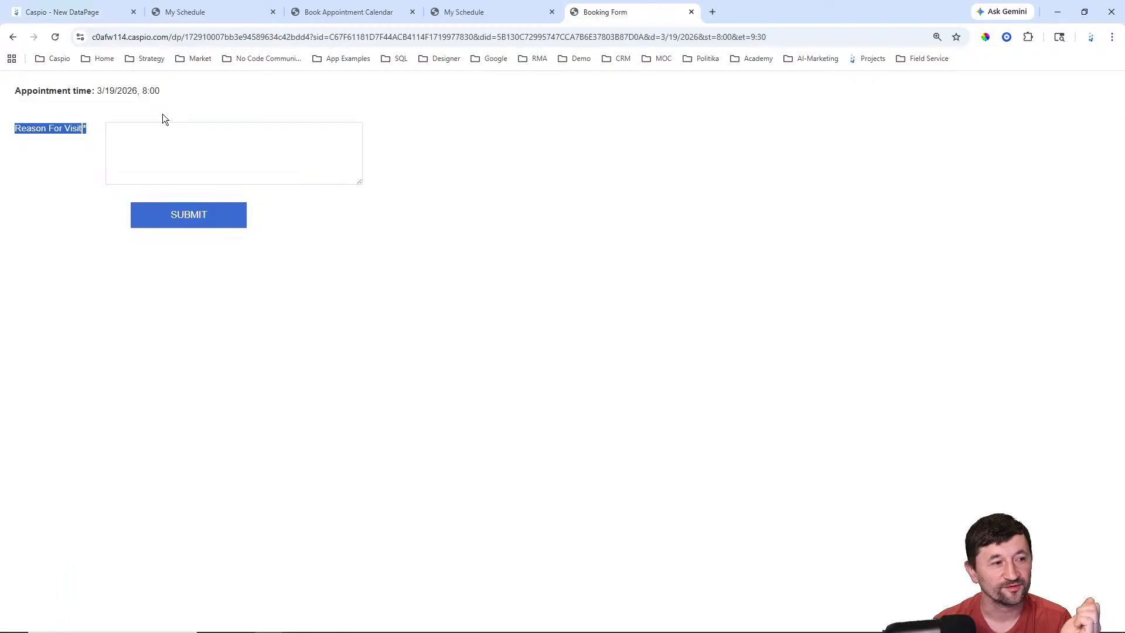
{"action": "left_click", "coordinate": [115, 97]}
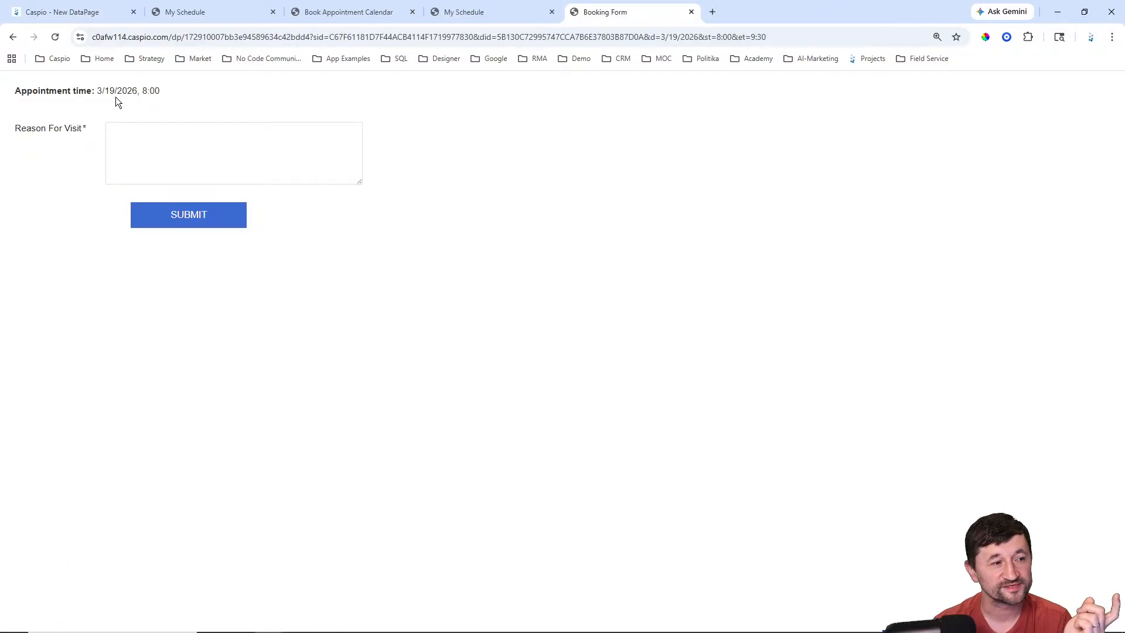
{"action": "mouse_move", "coordinate": [159, 91]}
{"action": "left_mouse_down"}
{"action": "mouse_move", "coordinate": [10, 90]}
{"action": "mouse_move", "coordinate": [159, 97]}
{"action": "left_mouse_up"}
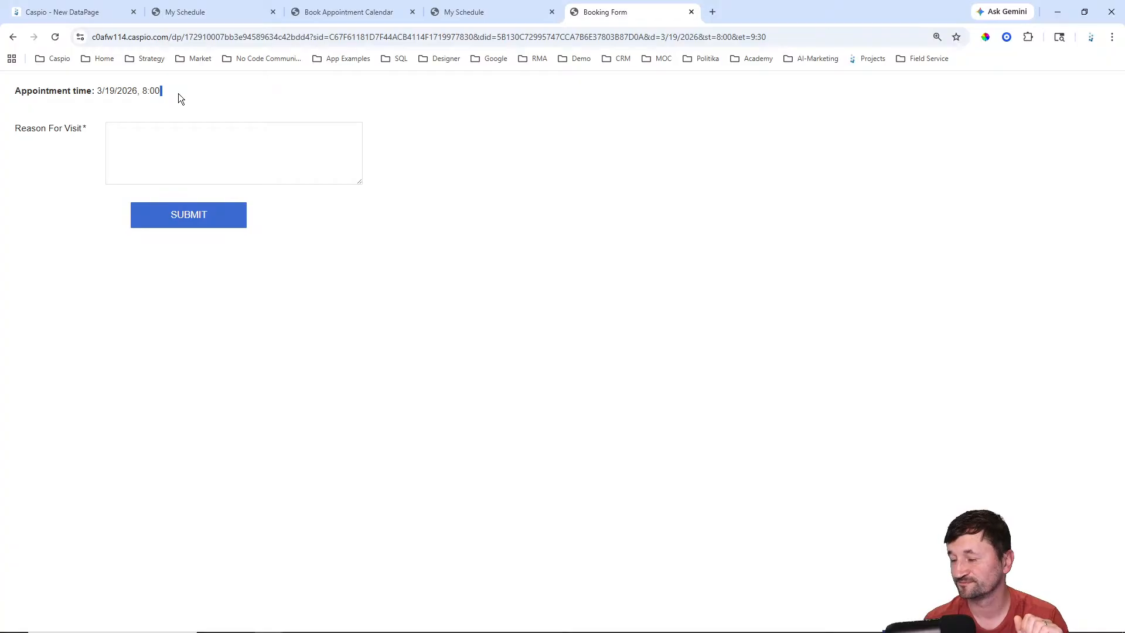
Step: Add Reason_For_Visit, Slot_ID, Doc_ID, Patient_ID, Appointment_Date, Start/End_Time and Appointment_Status as form fields
{"action": "left_click", "coordinate": [86, 12]}
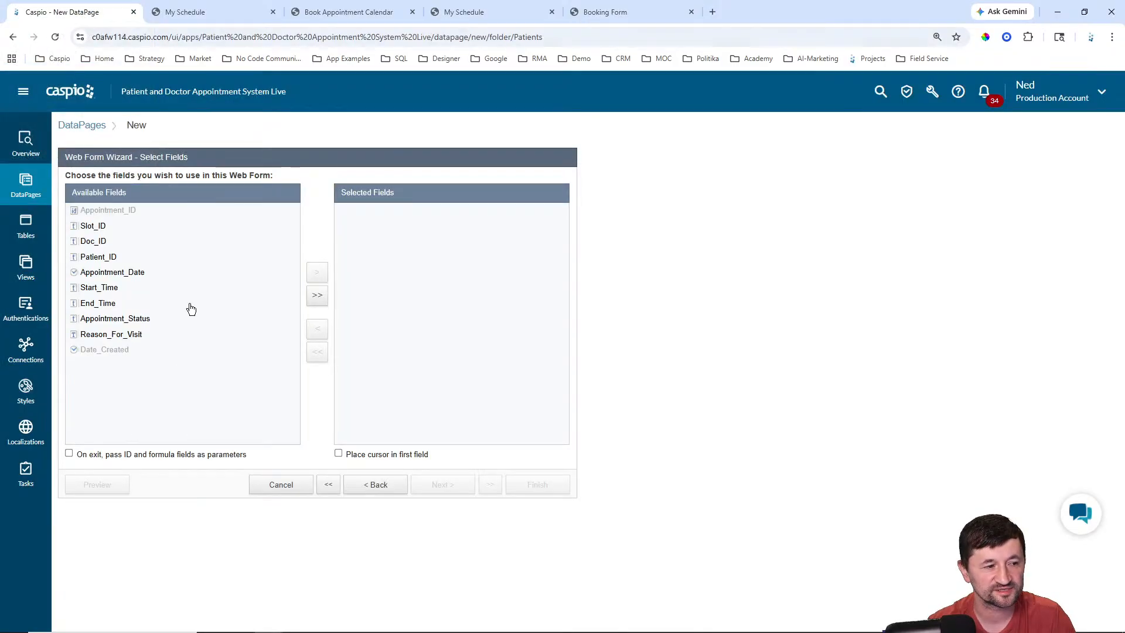
{"action": "left_click", "coordinate": [111, 339]}
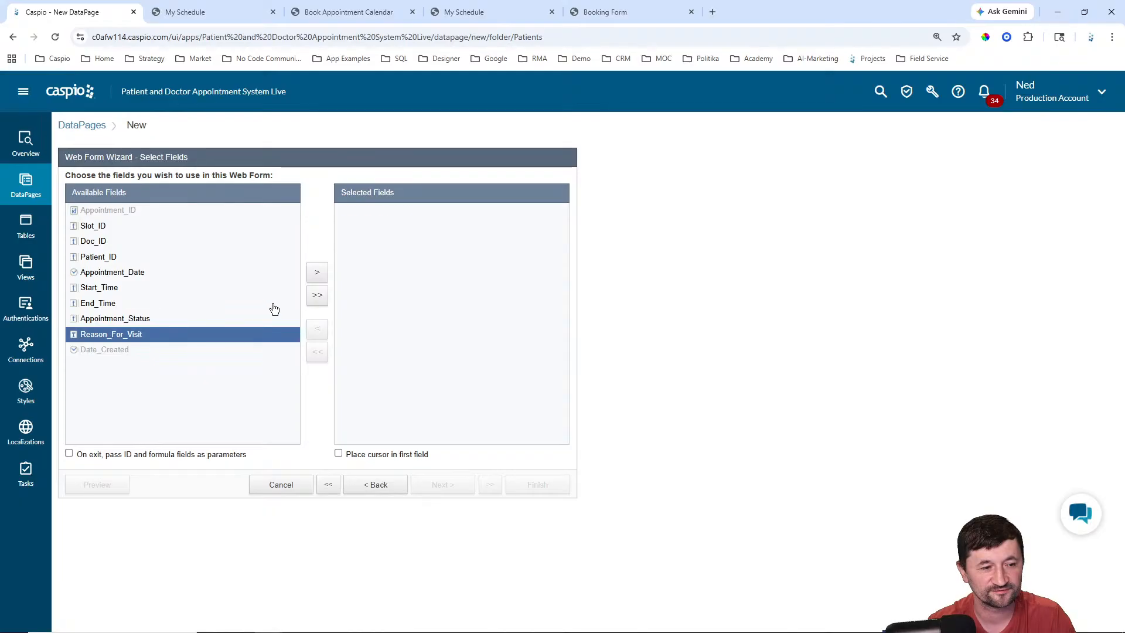
{"action": "left_click", "coordinate": [317, 272]}
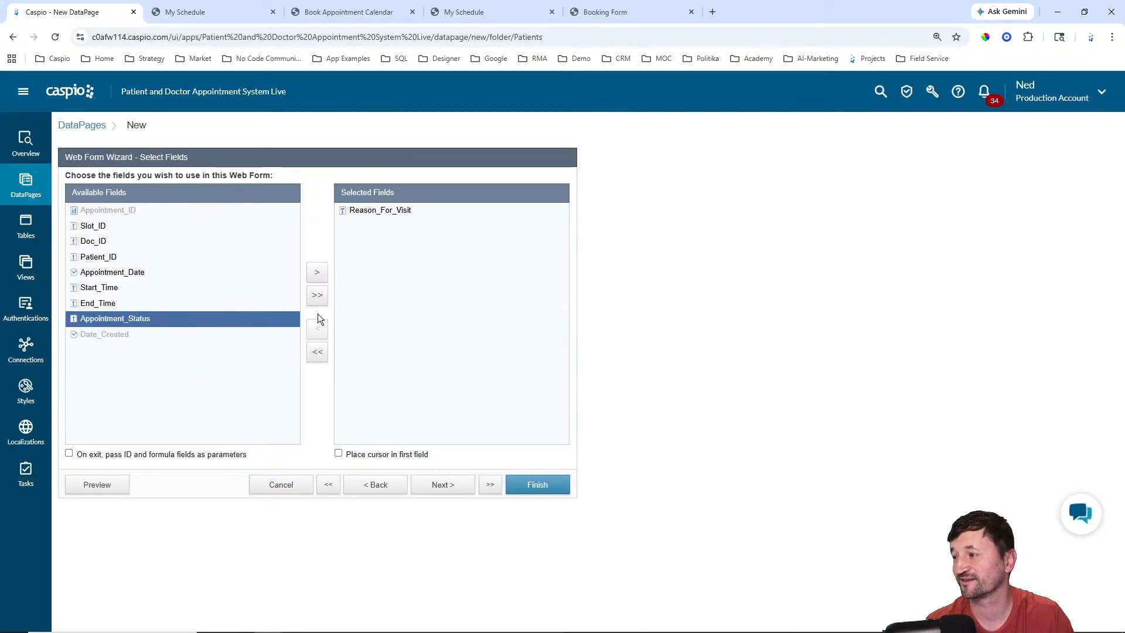
{"action": "left_click", "coordinate": [101, 227]}
{"action": "left_click", "coordinate": [319, 275]}
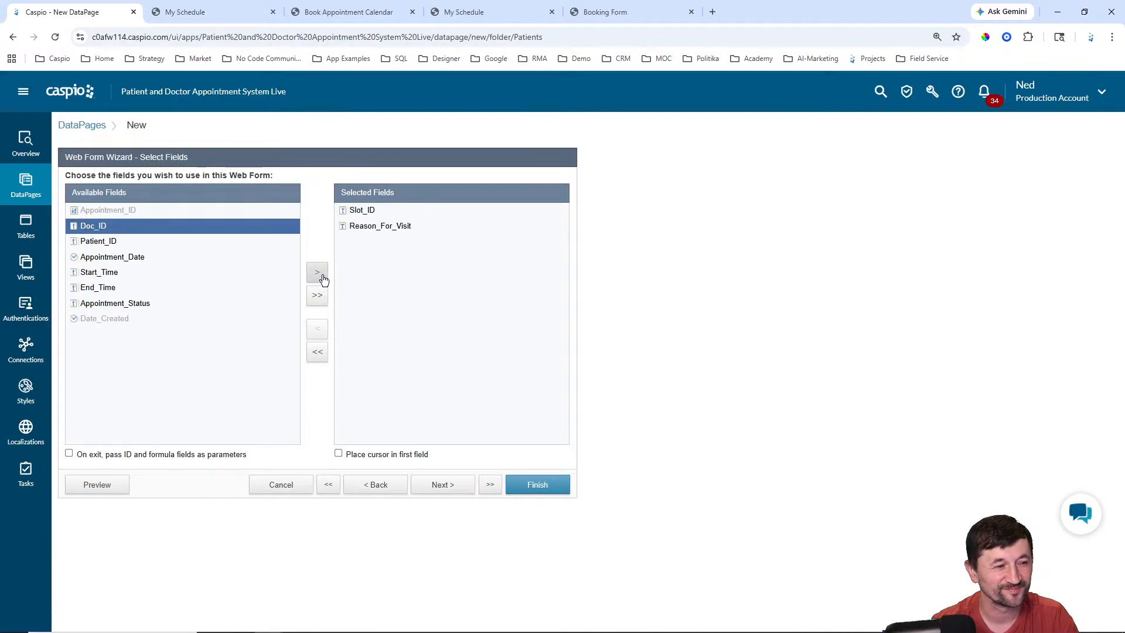
{"action": "left_click", "coordinate": [323, 279]}
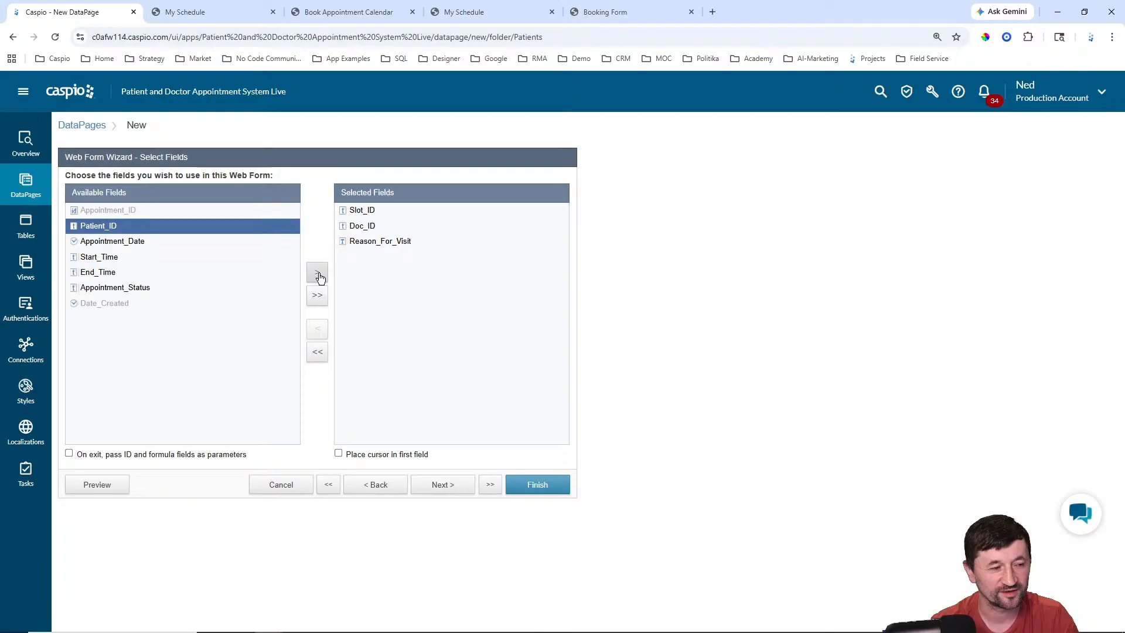
{"action": "double_click", "coordinate": [320, 278]}
{"action": "left_click", "coordinate": [321, 278]}
{"action": "left_click", "coordinate": [321, 278]}
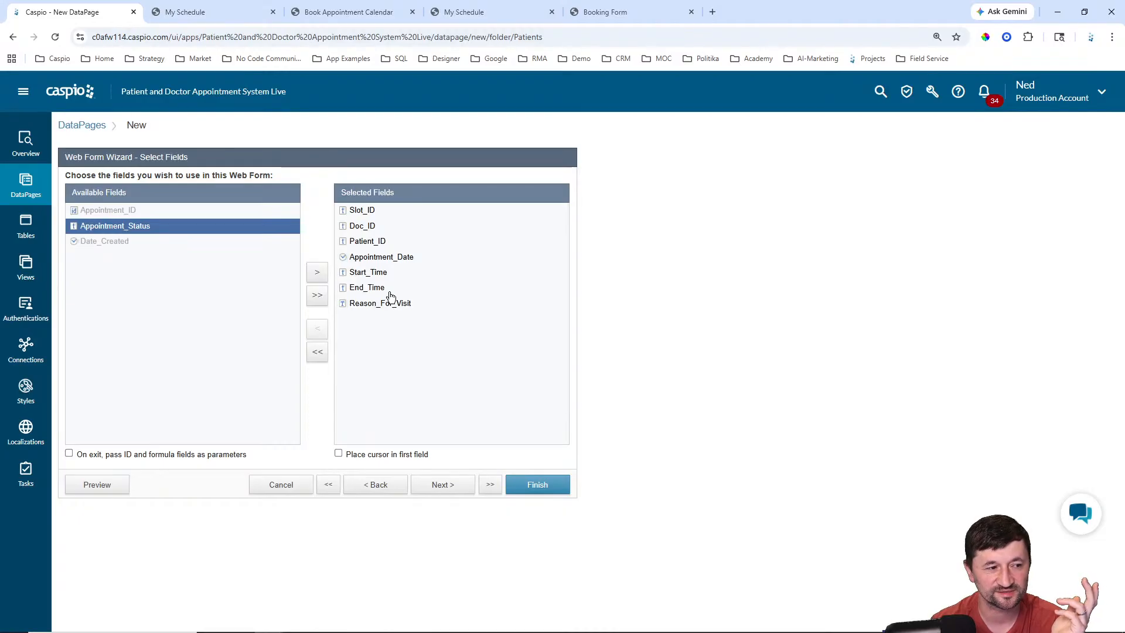
{"action": "left_click", "coordinate": [324, 279]}
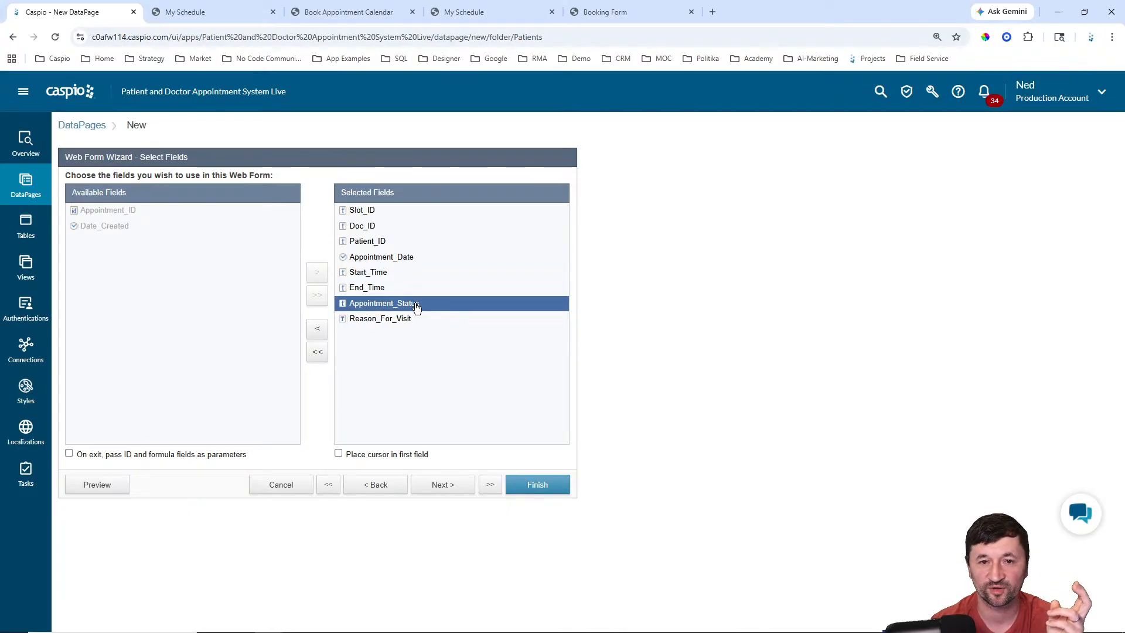
{"action": "left_click", "coordinate": [445, 485]}
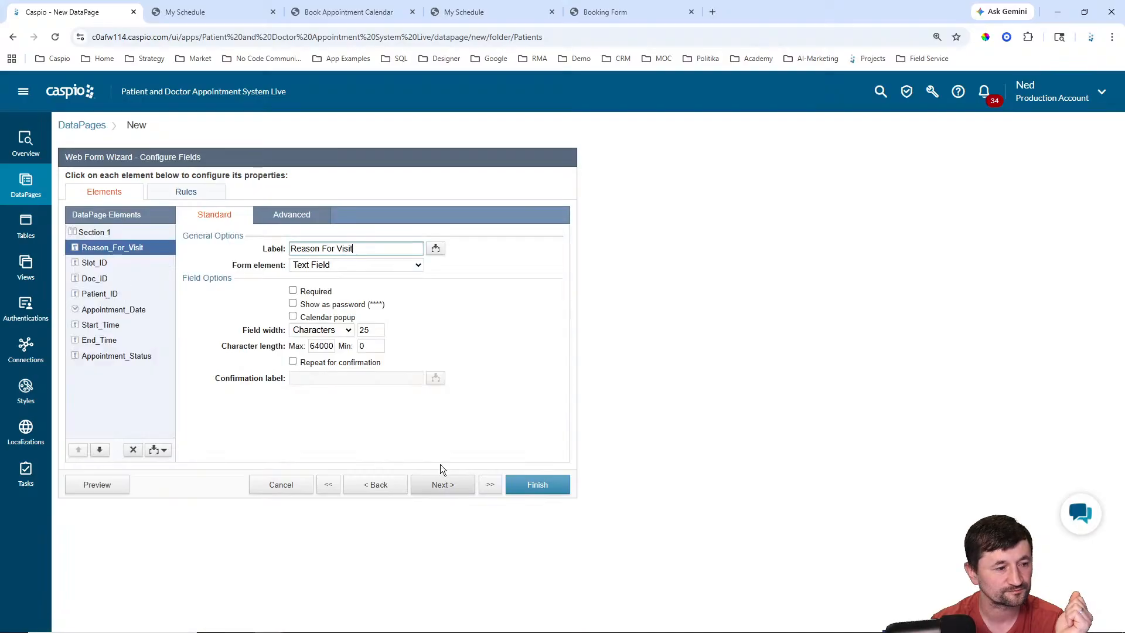
Step: Make Reason For Visit a text area and Slot_ID hidden, filled from parameter sid
{"action": "left_click", "coordinate": [351, 265]}
{"action": "left_click", "coordinate": [328, 307]}
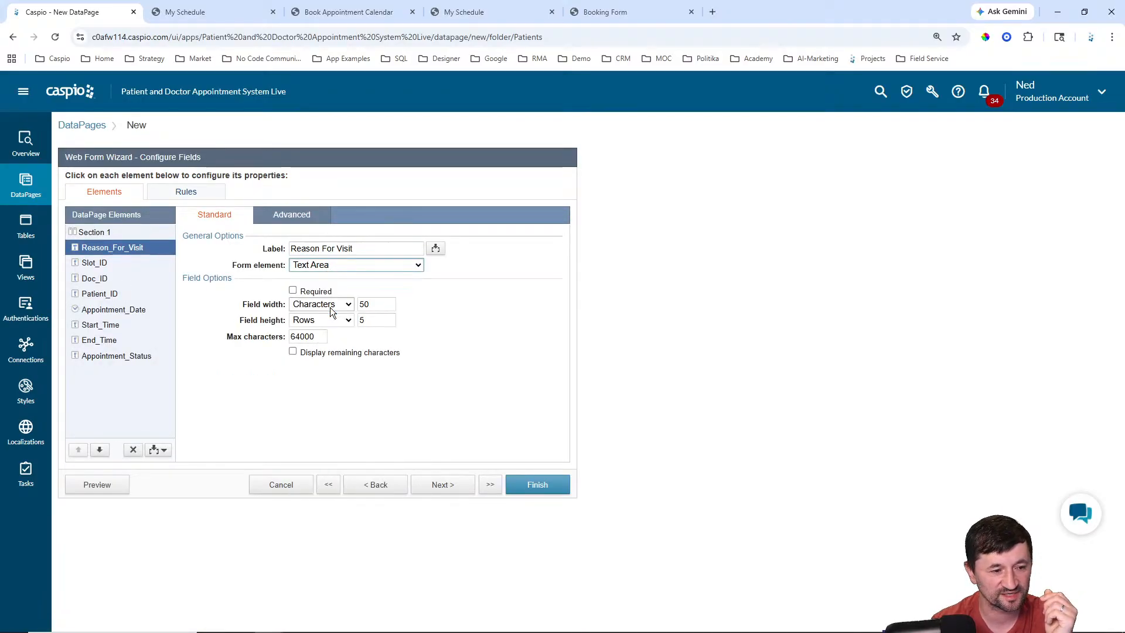
{"action": "left_click", "coordinate": [99, 265]}
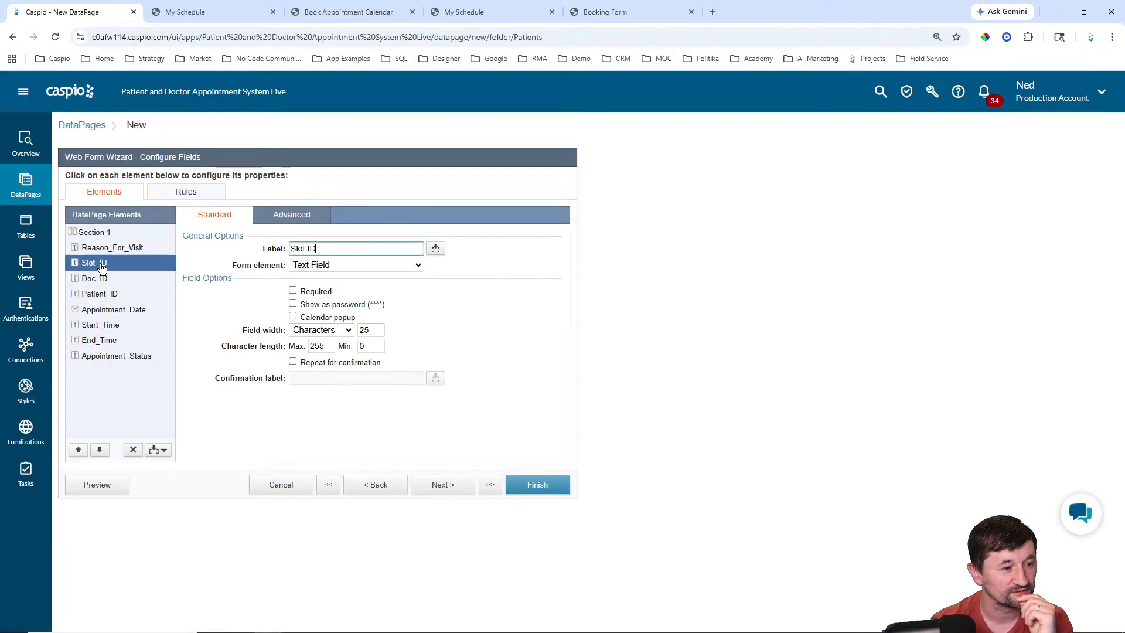
{"action": "left_click", "coordinate": [361, 265]}
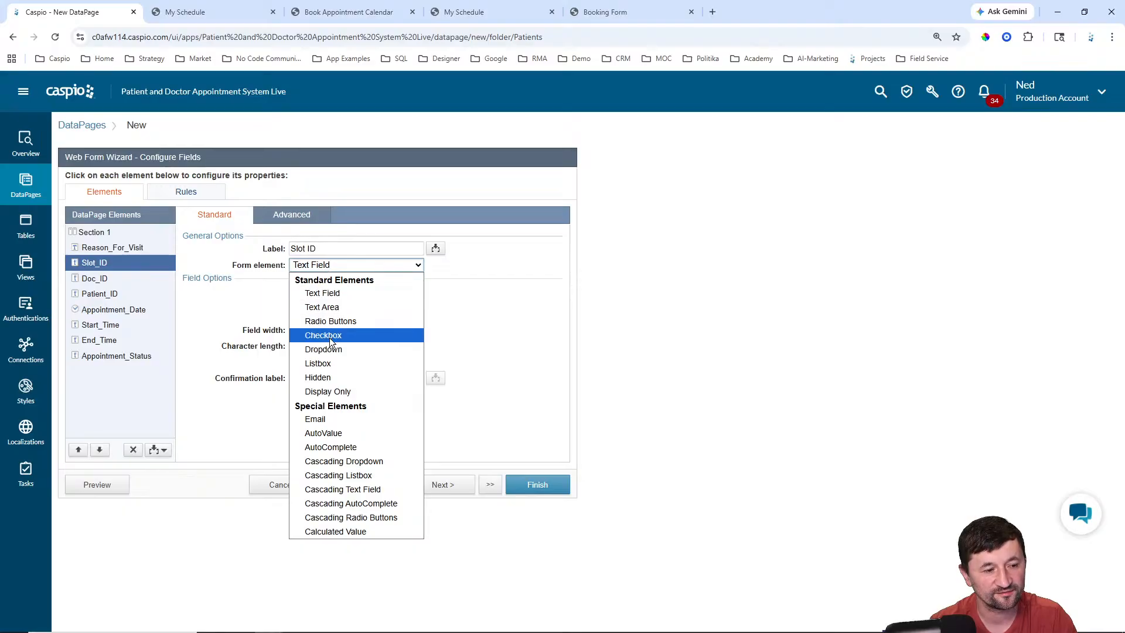
{"action": "left_click", "coordinate": [327, 376]}
{"action": "left_click", "coordinate": [375, 293]}
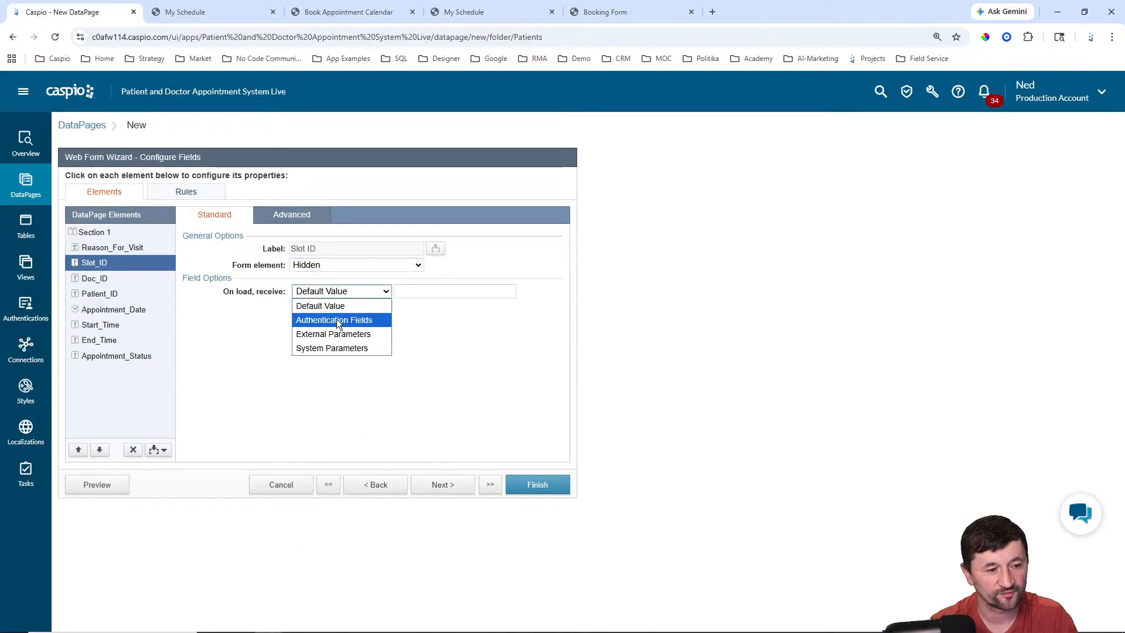
{"action": "left_click", "coordinate": [337, 334]}
{"action": "left_click_drag", "start_coordinate": [407, 292], "coordinate": [434, 292]}
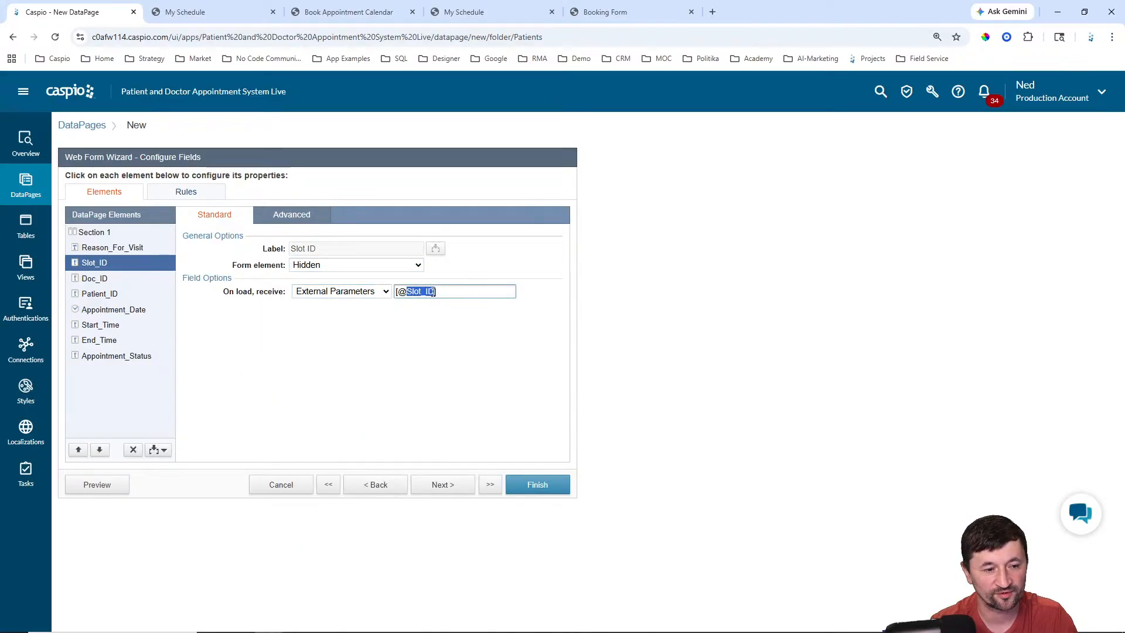
{"action": "type", "text": "sid"}
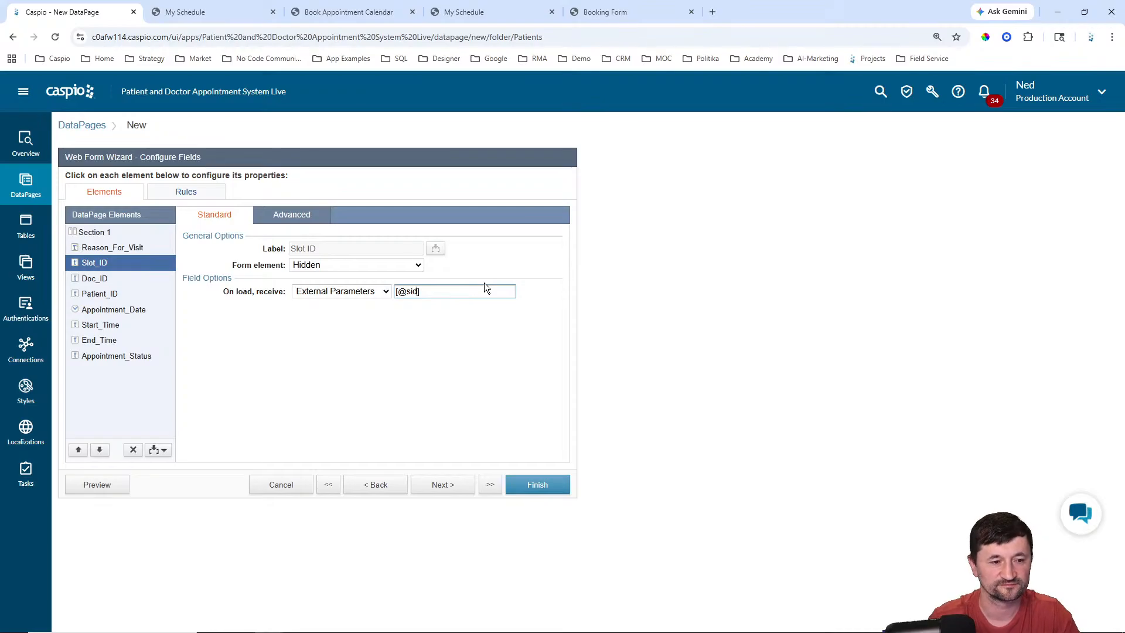
Step: Make Doc_ID hidden and fill it from external parameter did
{"action": "left_click", "coordinate": [97, 280]}
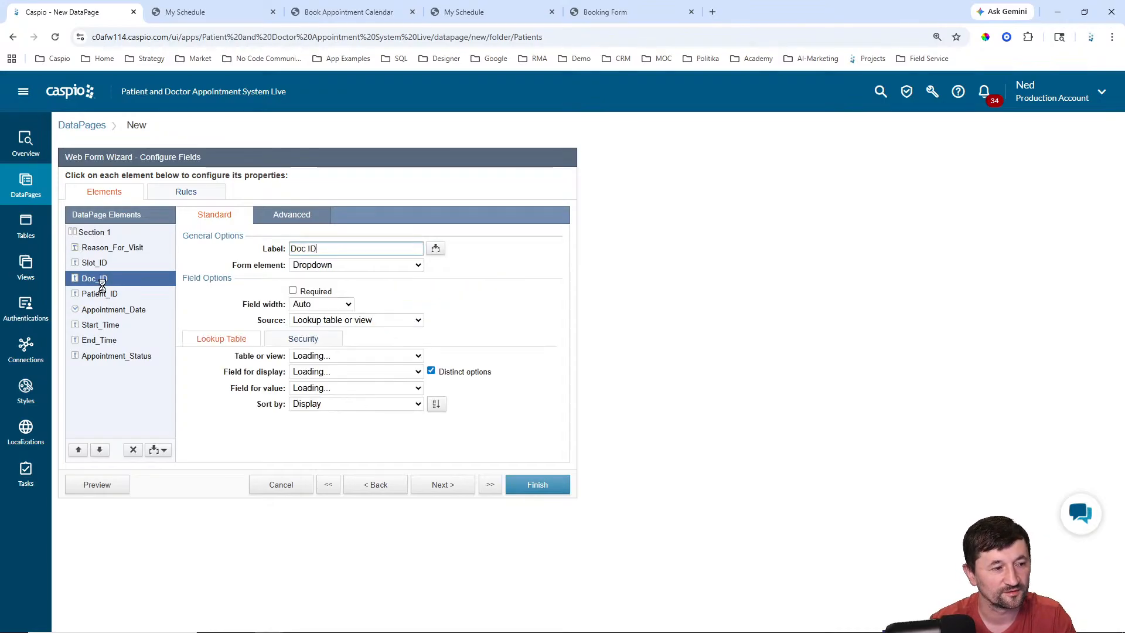
{"action": "left_click", "coordinate": [351, 265]}
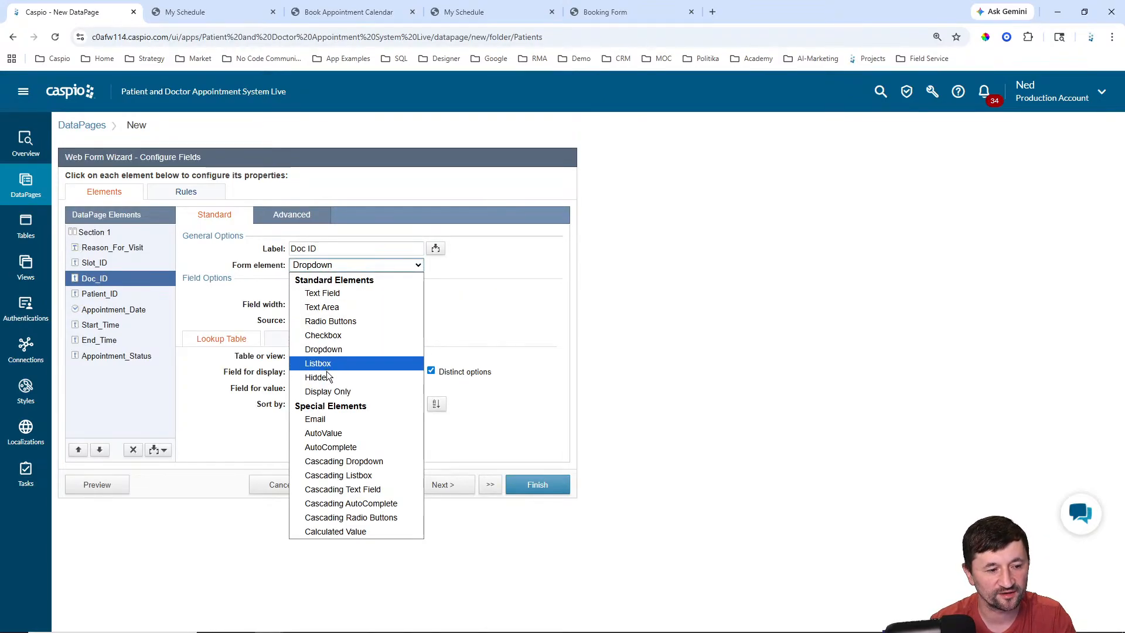
{"action": "left_click", "coordinate": [328, 375]}
{"action": "left_click", "coordinate": [328, 291]}
{"action": "left_click", "coordinate": [328, 329]}
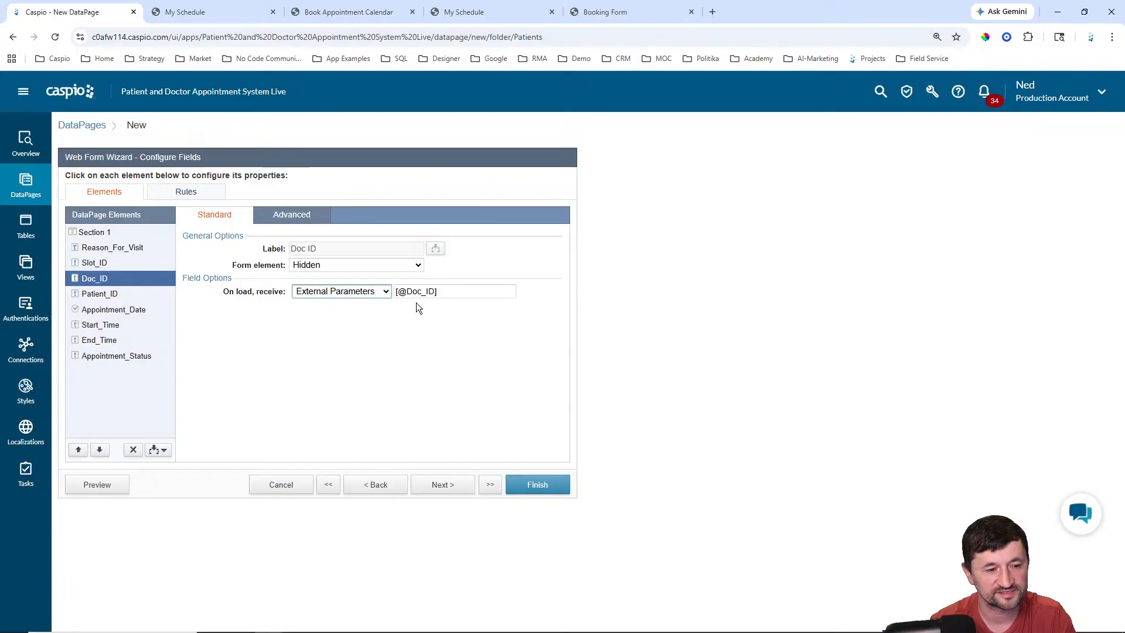
{"action": "left_click_drag", "start_coordinate": [407, 291], "coordinate": [433, 288]}
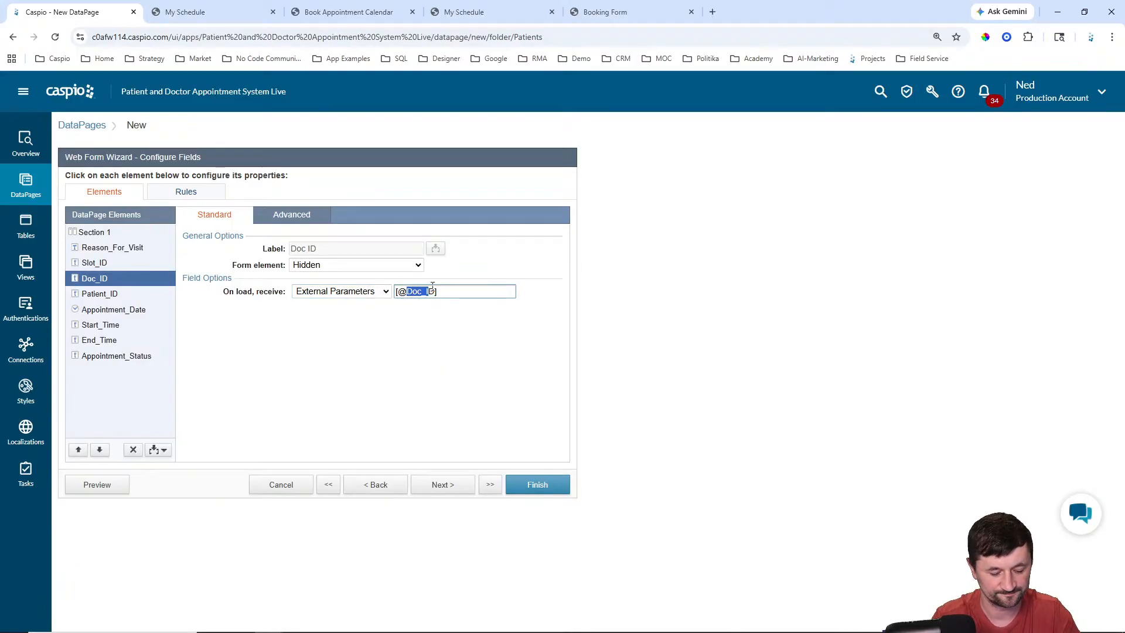
{"action": "type", "text": "did"}
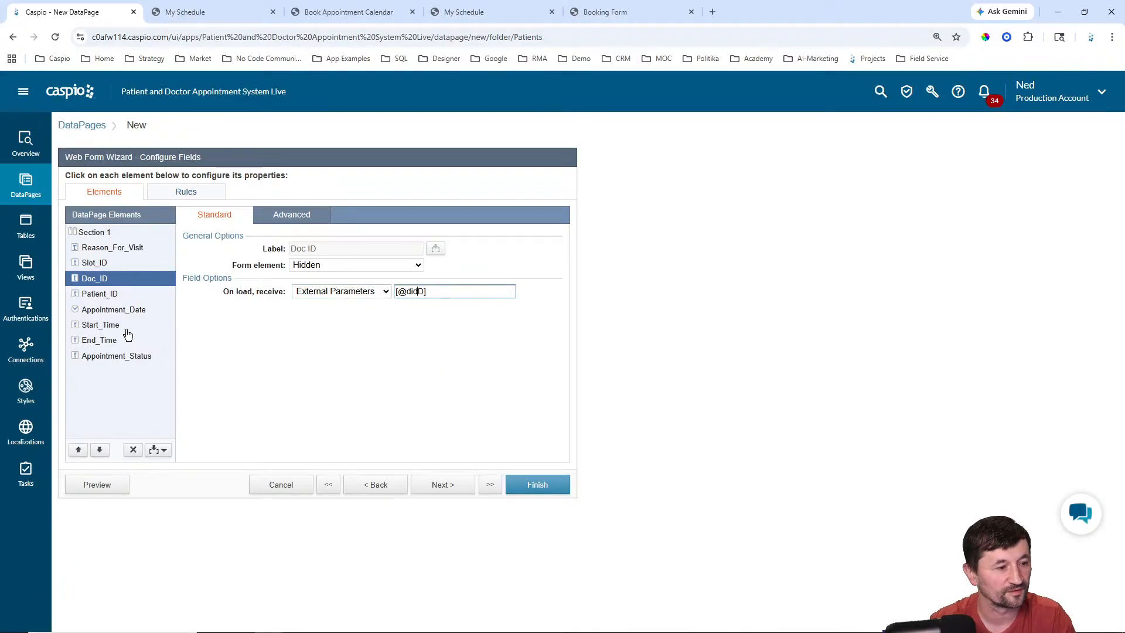
{"action": "key", "text": "Delete"}
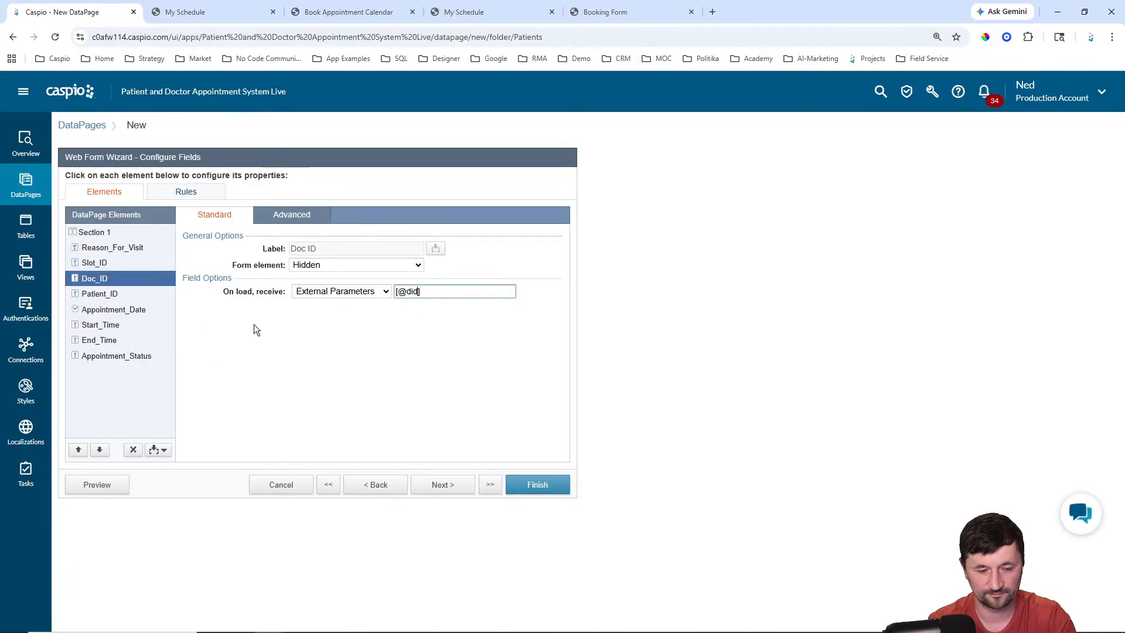
Step: Make Patient_ID hidden and fill it from the authentication field Patient_ID
{"action": "left_click", "coordinate": [113, 295]}
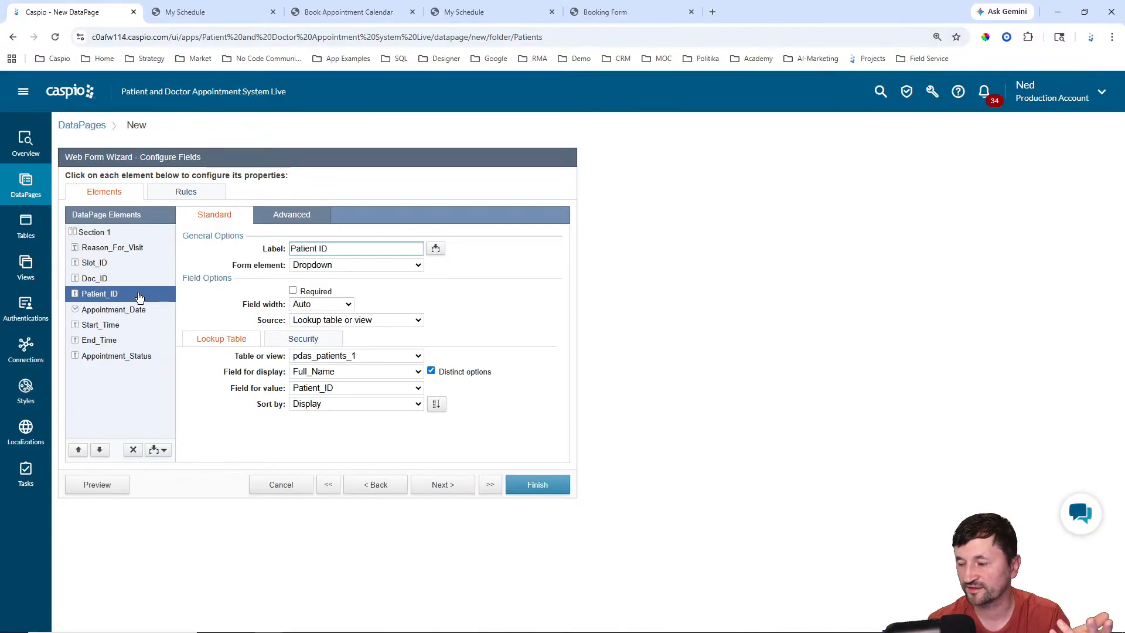
{"action": "left_click", "coordinate": [321, 265]}
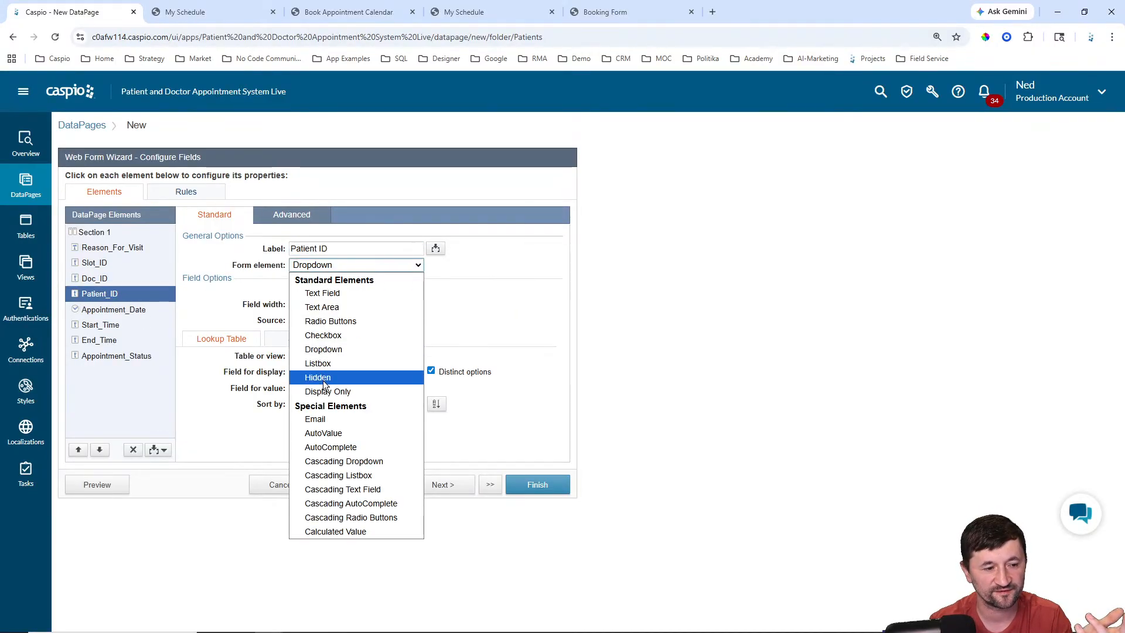
{"action": "left_click", "coordinate": [322, 381]}
{"action": "left_click", "coordinate": [339, 292]}
{"action": "left_click", "coordinate": [337, 319]}
{"action": "left_click", "coordinate": [426, 291]}
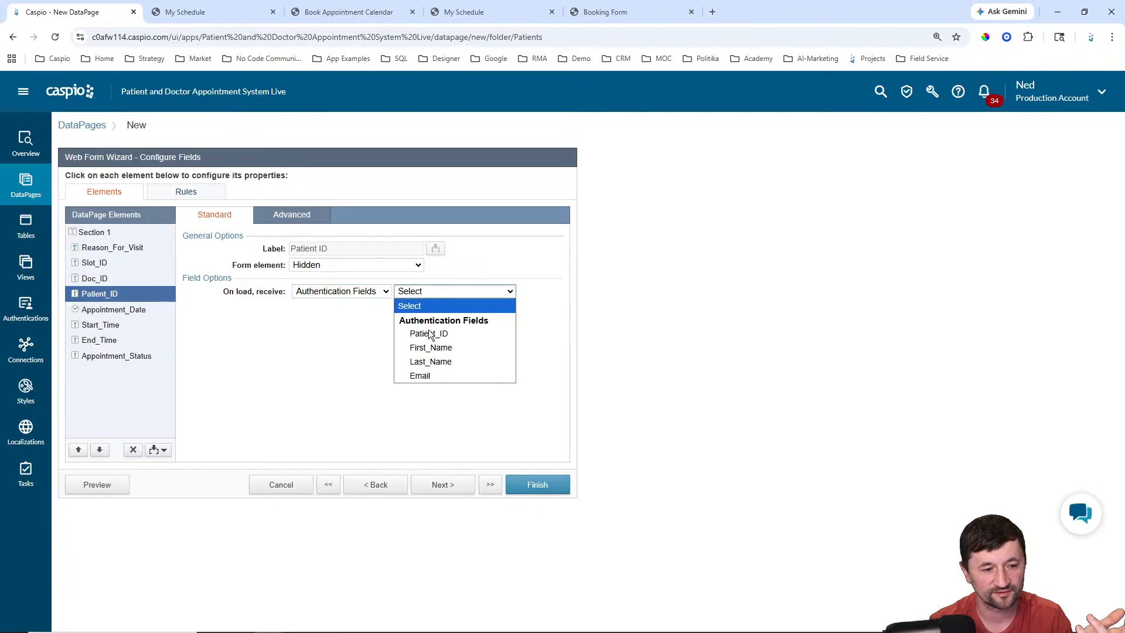
{"action": "left_click", "coordinate": [430, 334]}
Step: Make Appointment_Date hidden and fill it from external parameter d
{"action": "left_click", "coordinate": [127, 315]}
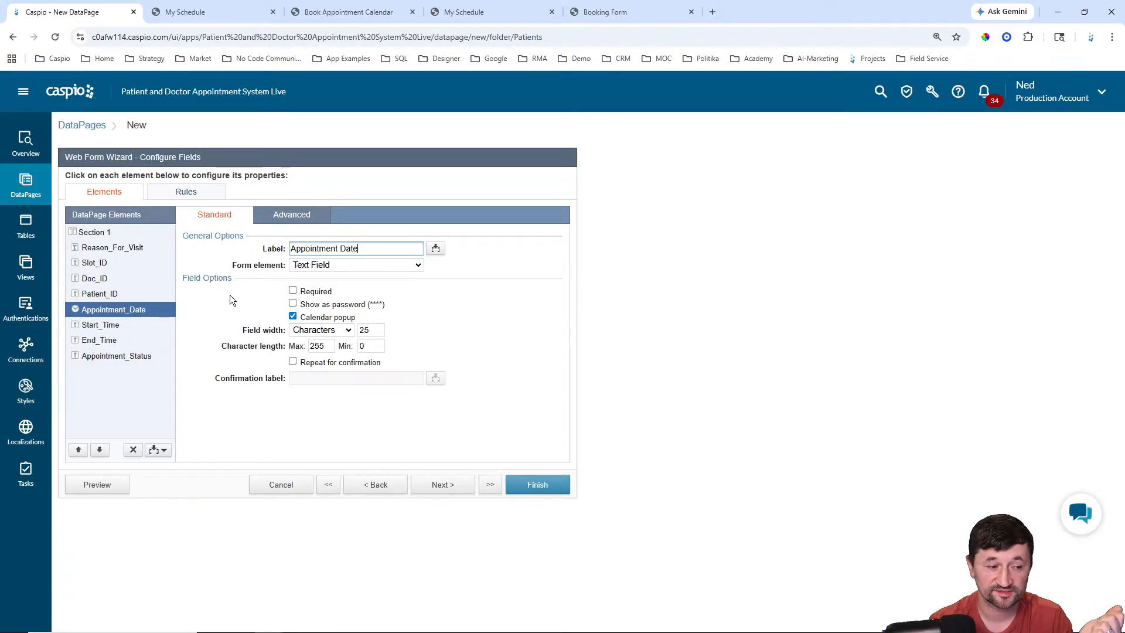
{"action": "left_click", "coordinate": [314, 268]}
{"action": "left_click", "coordinate": [320, 363]}
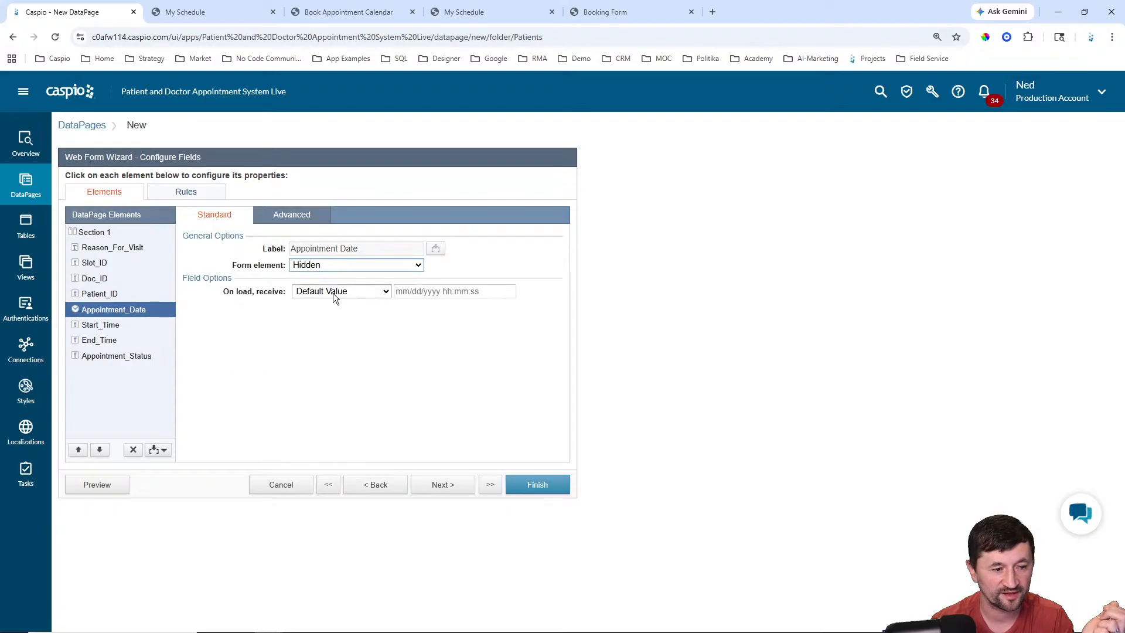
{"action": "left_click", "coordinate": [332, 291]}
{"action": "left_click", "coordinate": [329, 320]}
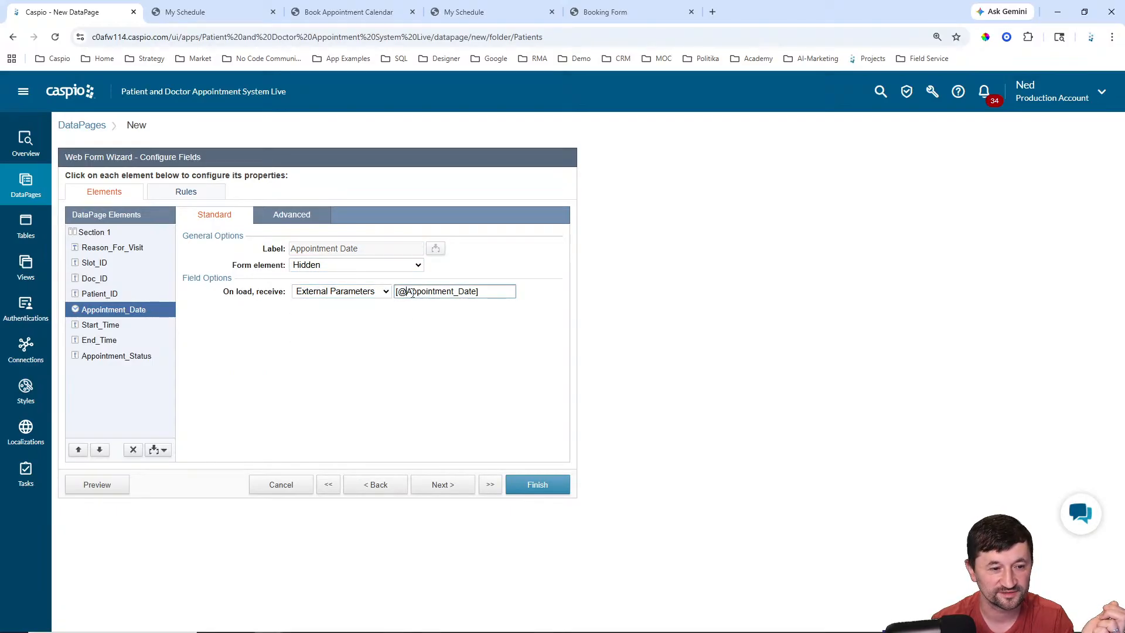
{"action": "left_click_drag", "start_coordinate": [407, 291], "coordinate": [473, 292]}
{"action": "type", "text": "d"}
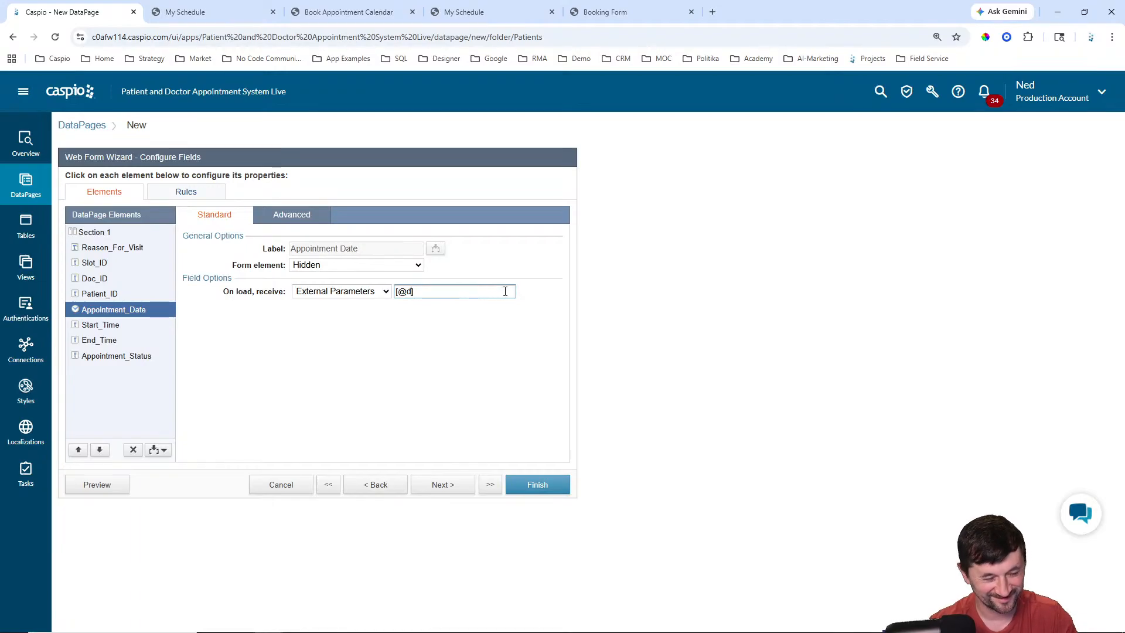
{"action": "left_click", "coordinate": [407, 356]}
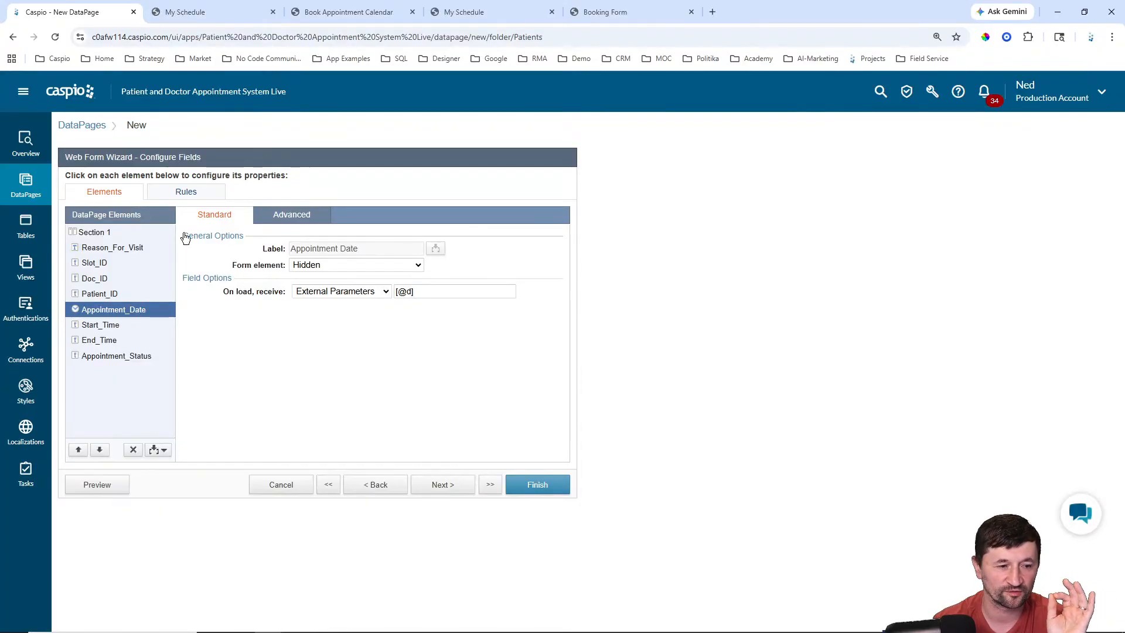
Step: Open DataPages in a new tab and edit Book Appointment Calendar from the Patients folder
{"action": "right_click", "coordinate": [27, 184]}
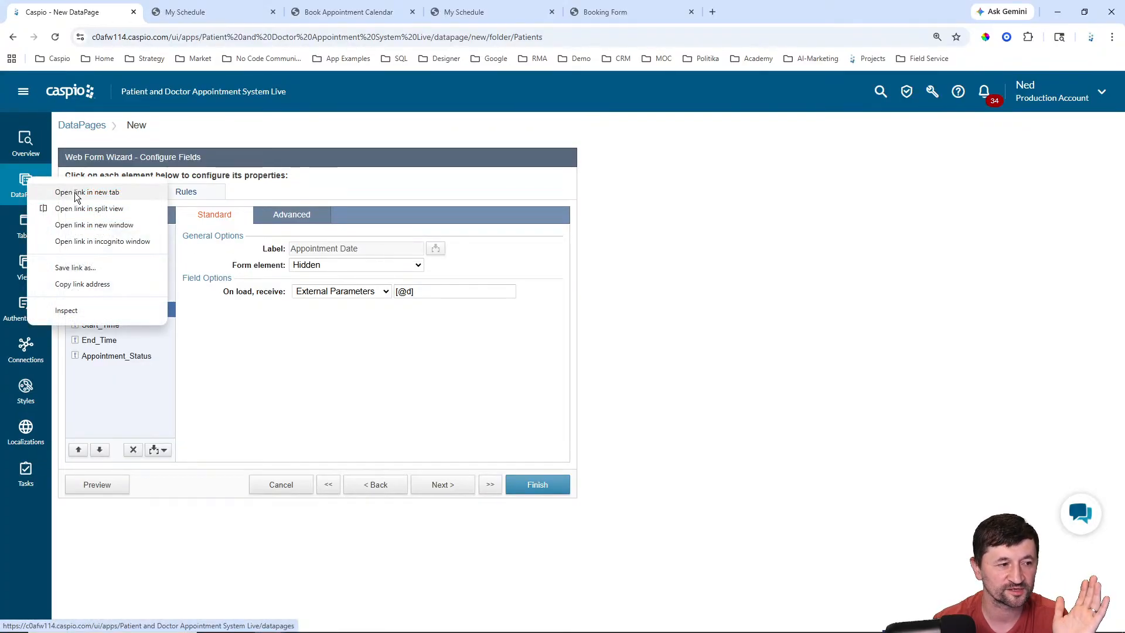
{"action": "left_click", "coordinate": [75, 193]}
{"action": "left_click", "coordinate": [199, 12]}
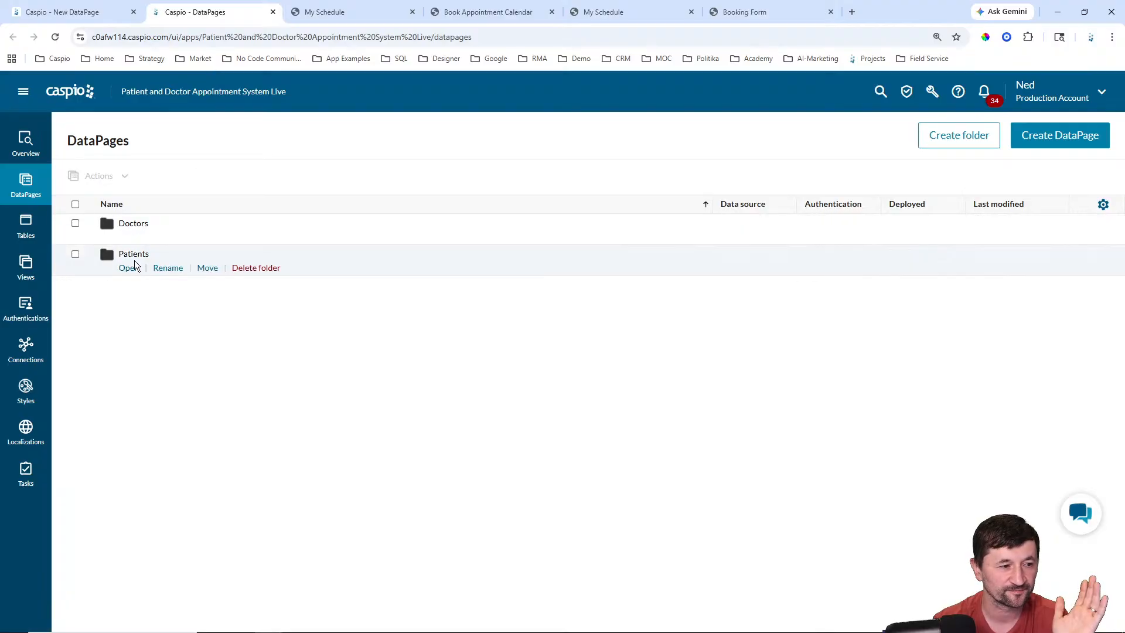
{"action": "left_click", "coordinate": [134, 263]}
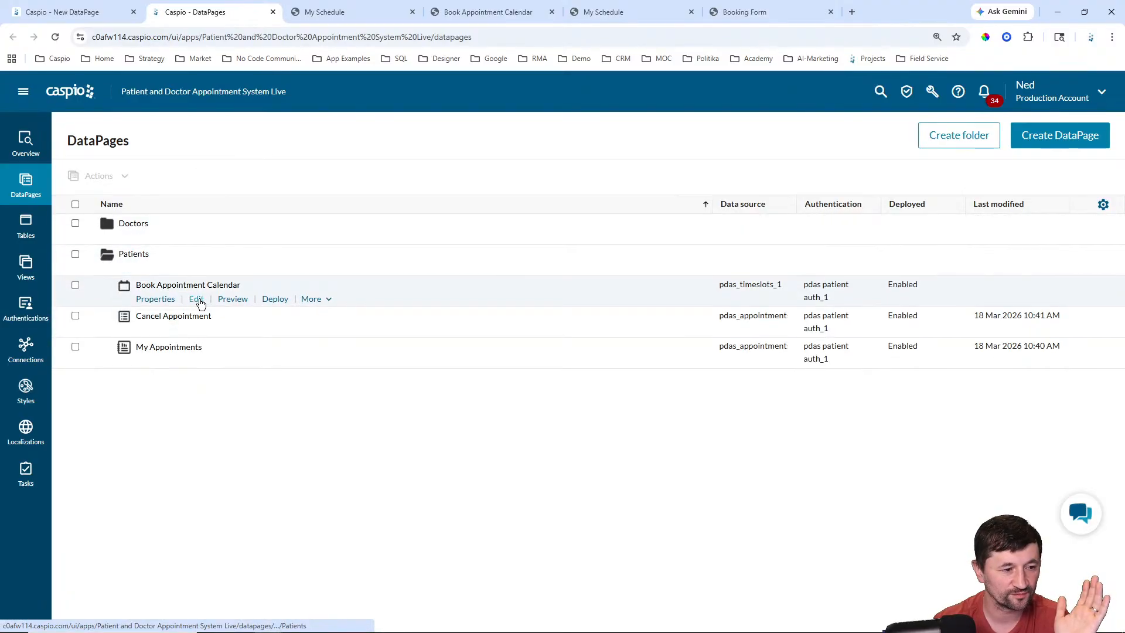
{"action": "left_click", "coordinate": [197, 299]}
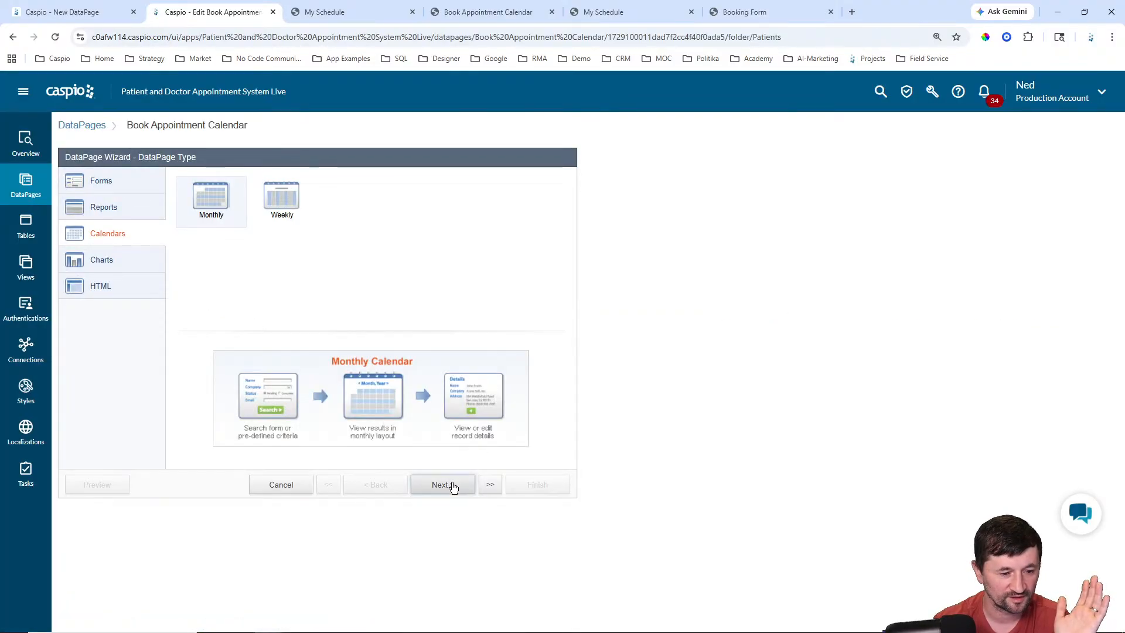
Step: Check HTML Block 1's booking link parameters sid, did, d, st and et
{"action": "left_click", "coordinate": [452, 487]}
{"action": "left_click", "coordinate": [451, 487]}
{"action": "left_click", "coordinate": [451, 487]}
{"action": "left_click", "coordinate": [450, 489]}
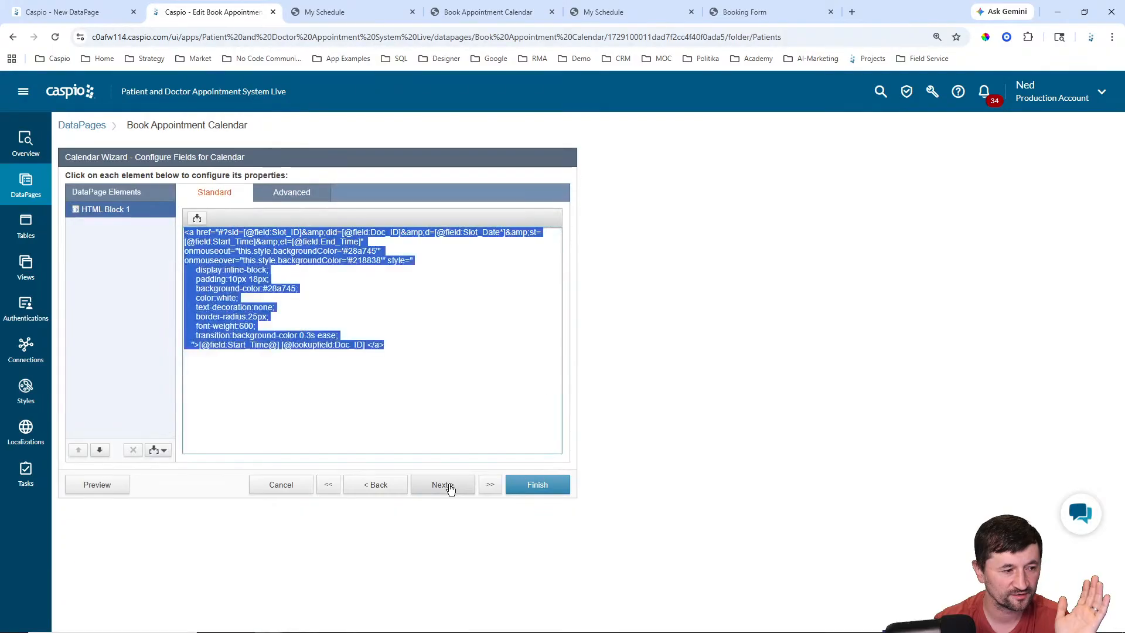
{"action": "left_click", "coordinate": [440, 486]}
{"action": "left_click", "coordinate": [402, 485]}
{"action": "left_click", "coordinate": [459, 297]}
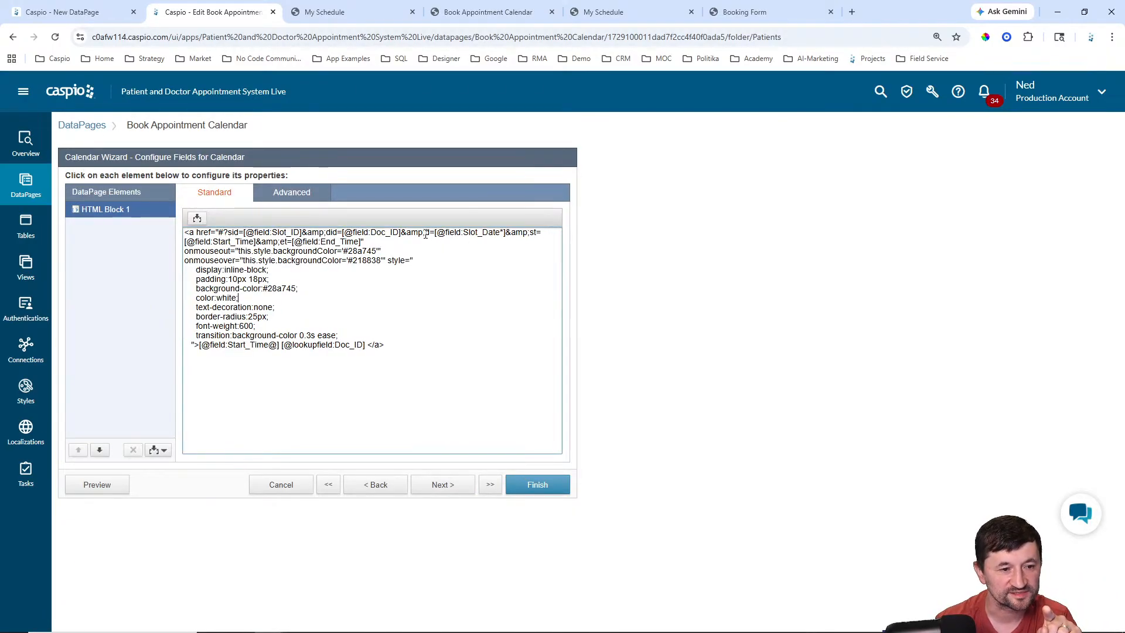
{"action": "left_click_drag", "start_coordinate": [425, 233], "coordinate": [437, 233]}
{"action": "left_click", "coordinate": [467, 242]}
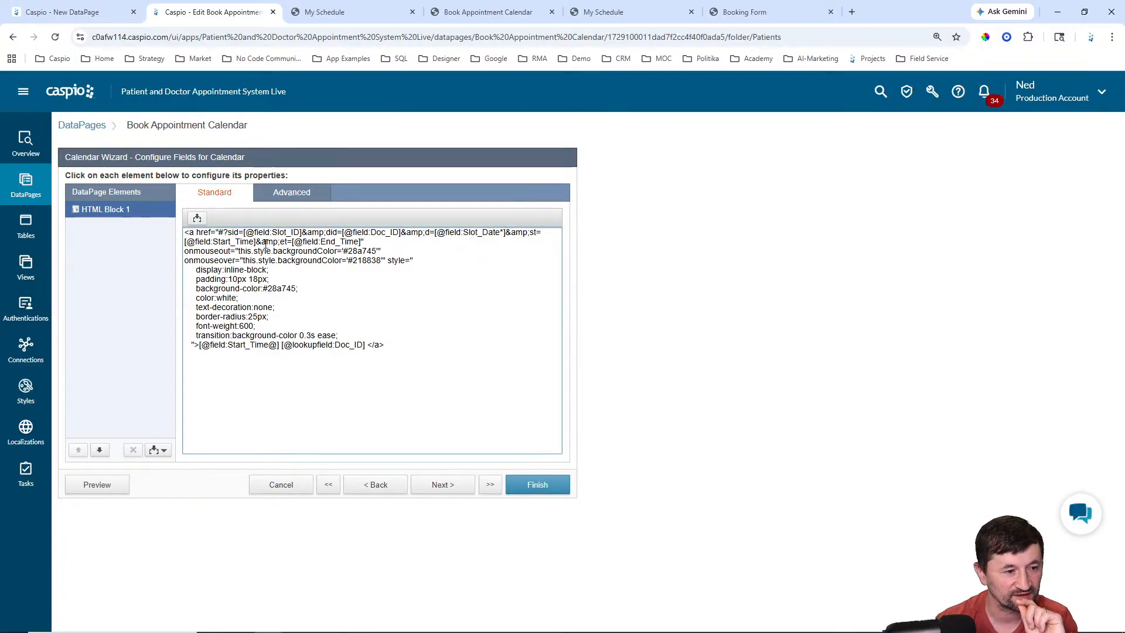
{"action": "left_click", "coordinate": [88, 13]}
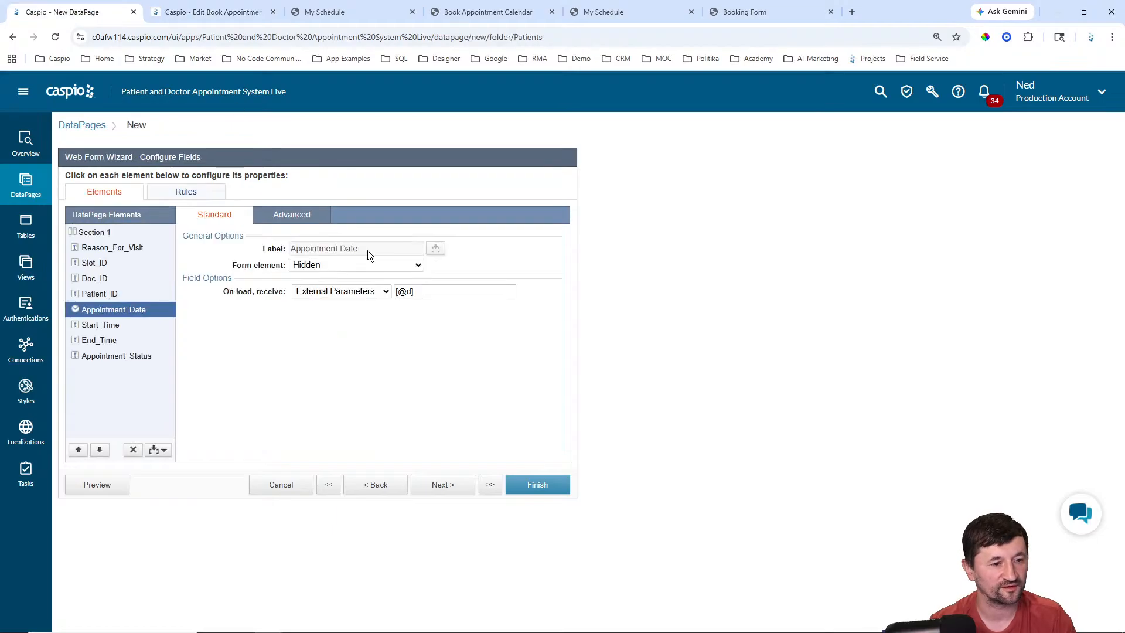
{"action": "left_click", "coordinate": [105, 328]}
{"action": "left_click", "coordinate": [304, 266]}
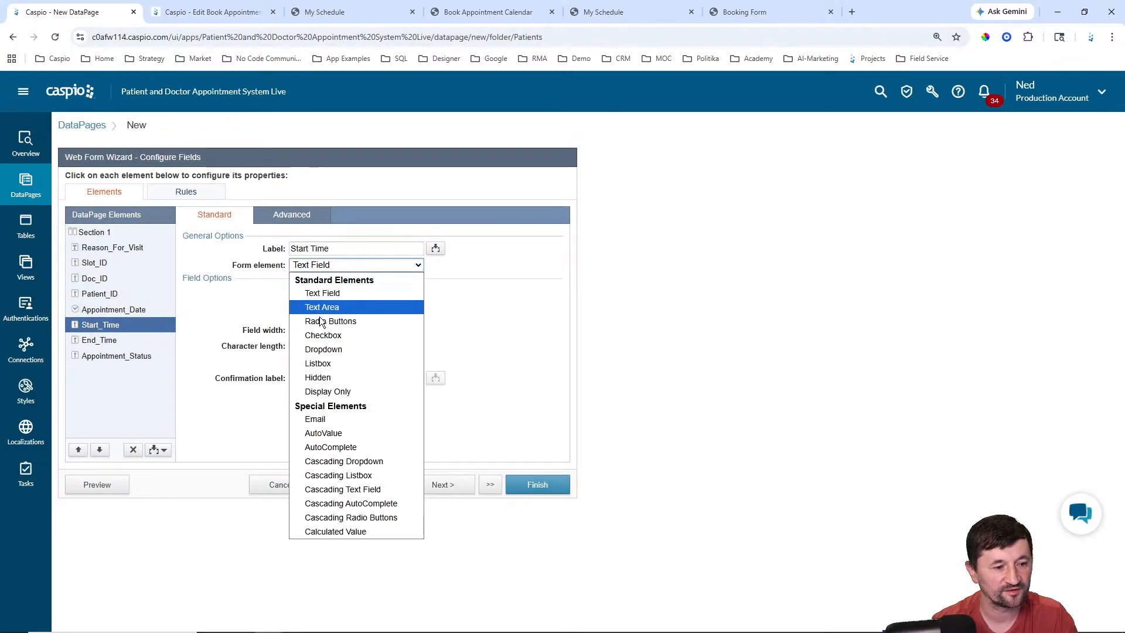
{"action": "left_click", "coordinate": [322, 378]}
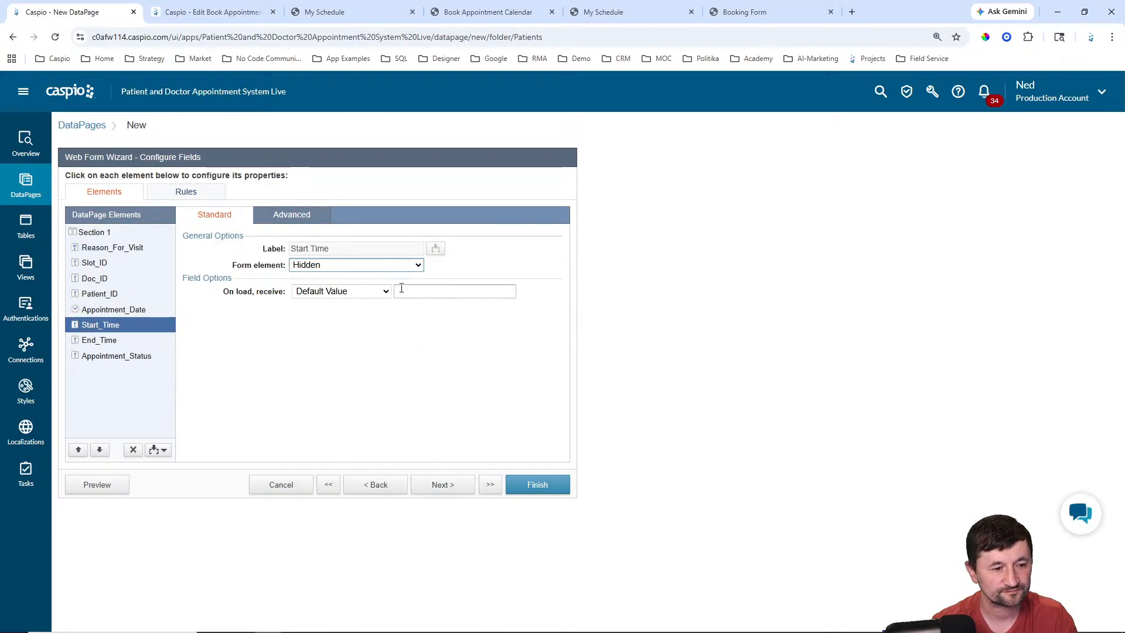
{"action": "left_click", "coordinate": [384, 292]}
{"action": "left_click", "coordinate": [333, 334]}
{"action": "left_click_drag", "start_coordinate": [406, 291], "coordinate": [449, 292]}
{"action": "type", "text": "st"}
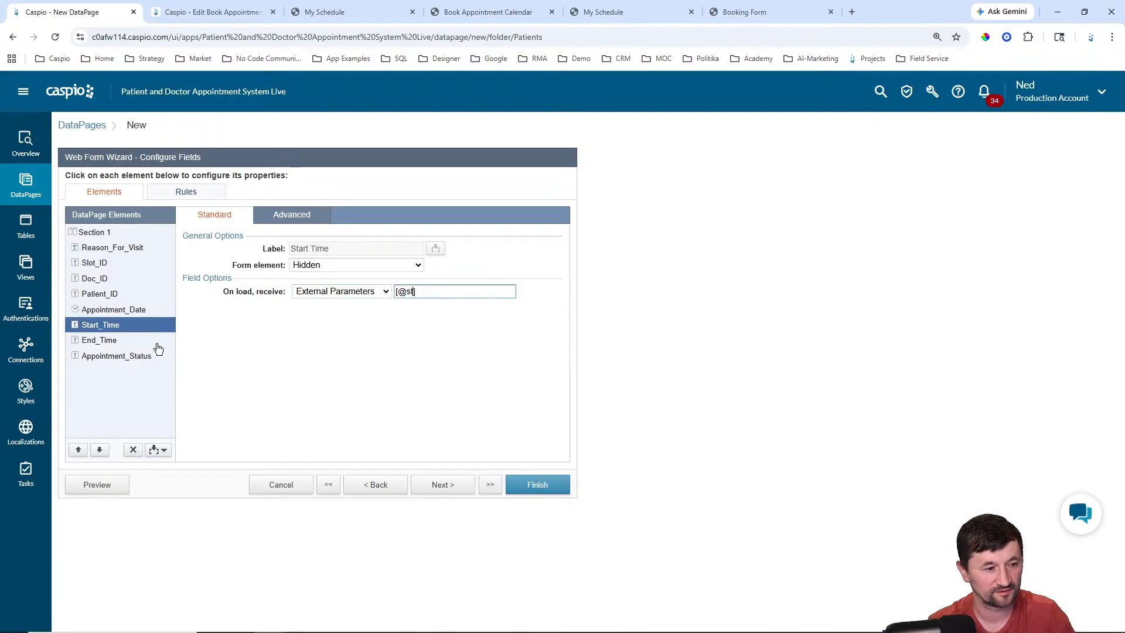
{"action": "left_click", "coordinate": [132, 343]}
{"action": "left_click", "coordinate": [351, 265]}
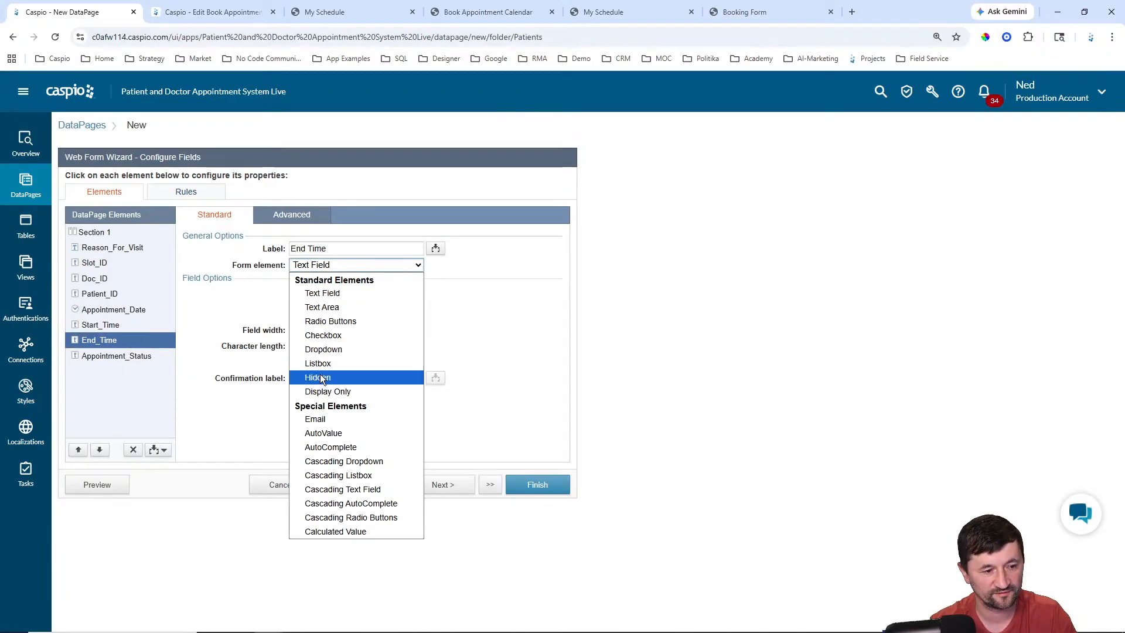
{"action": "left_click", "coordinate": [320, 379]}
{"action": "left_click", "coordinate": [338, 291]}
{"action": "left_click", "coordinate": [337, 332]}
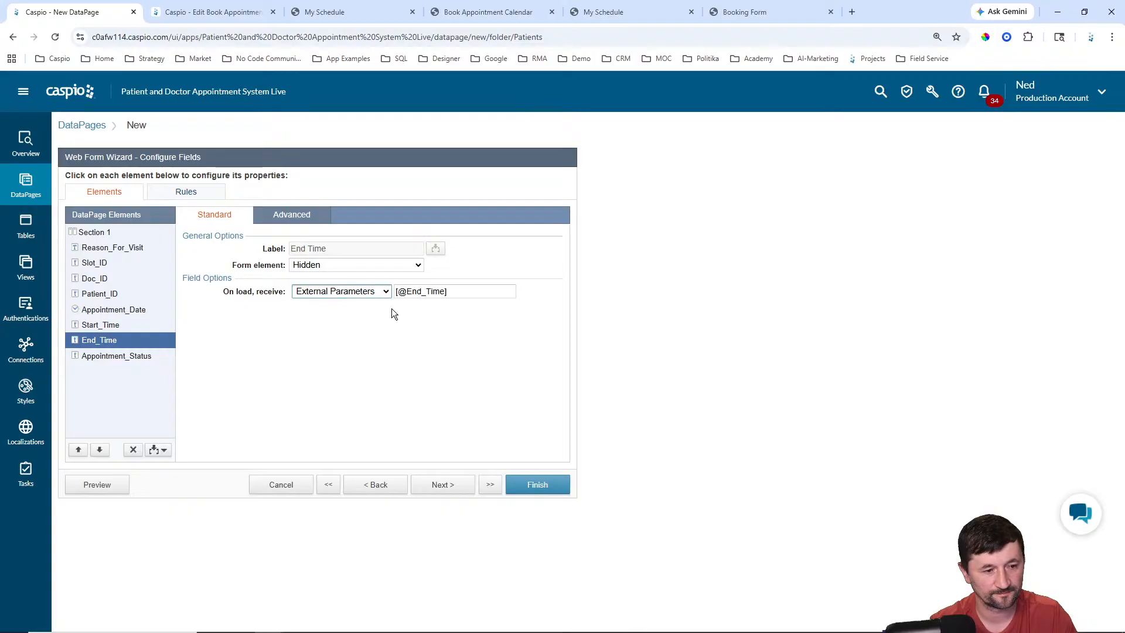
{"action": "left_click", "coordinate": [415, 292]}
{"action": "left_click_drag", "start_coordinate": [414, 292], "coordinate": [443, 291]}
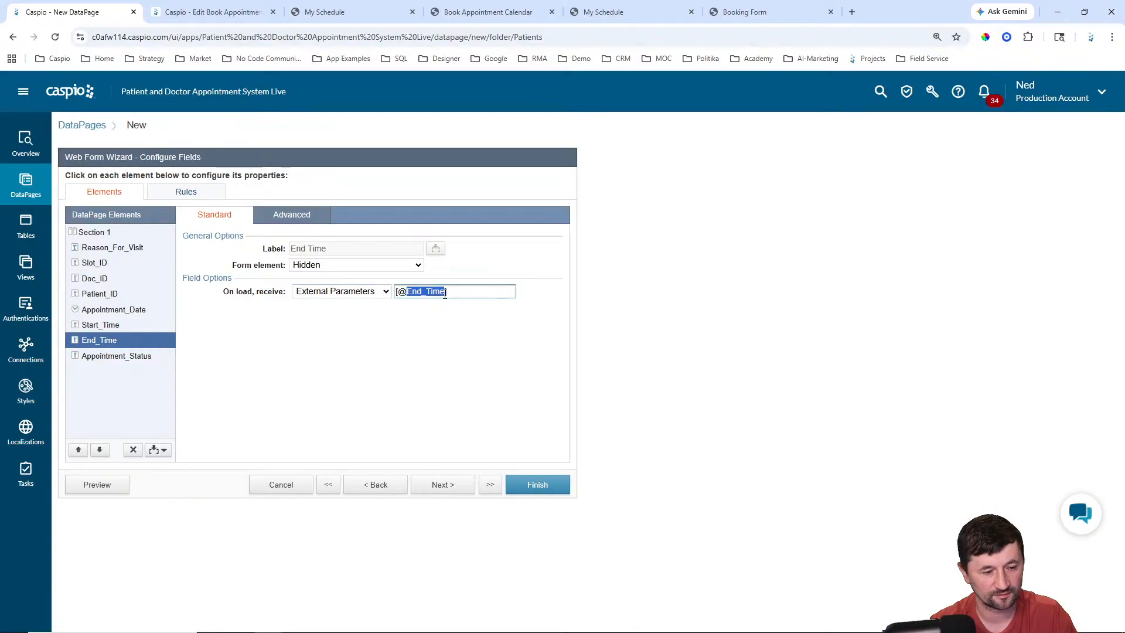
{"action": "type", "text": "et"}
Step: Hide Appointment_Status with the default value Booked
{"action": "left_click", "coordinate": [134, 356]}
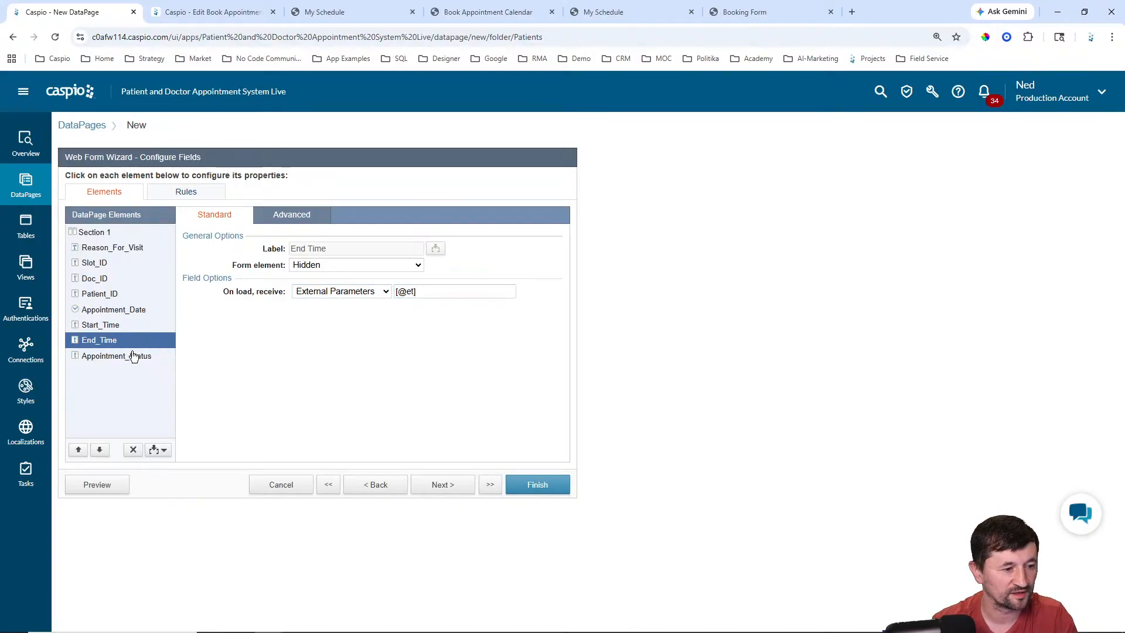
{"action": "left_click", "coordinate": [355, 264]}
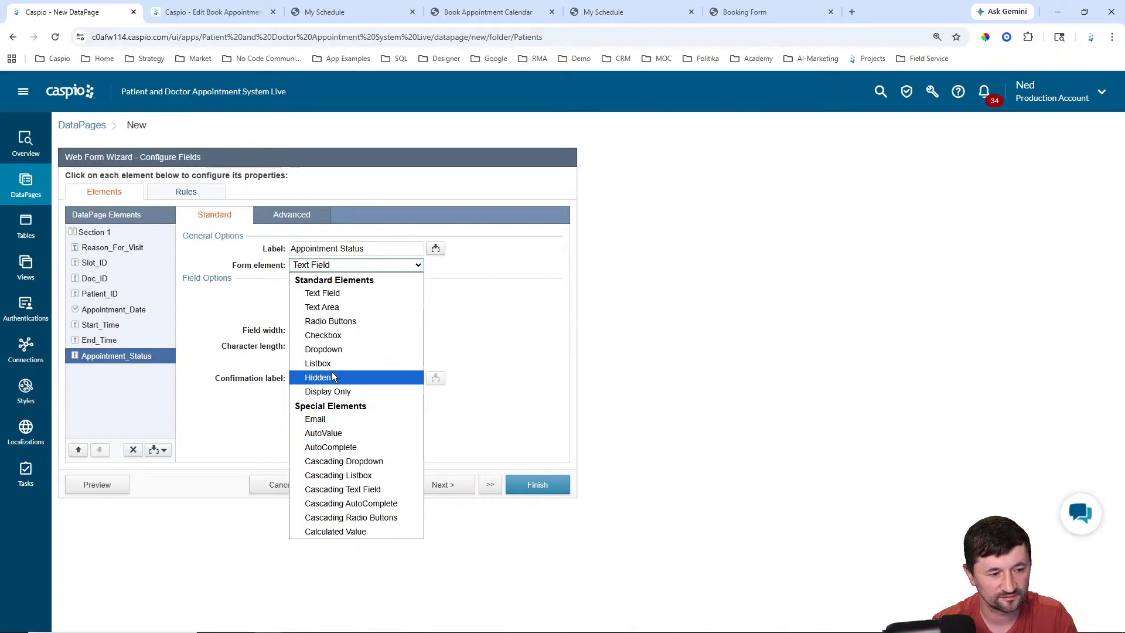
{"action": "left_click", "coordinate": [333, 377]}
{"action": "left_click", "coordinate": [417, 292]}
{"action": "type", "text": "Booked"}
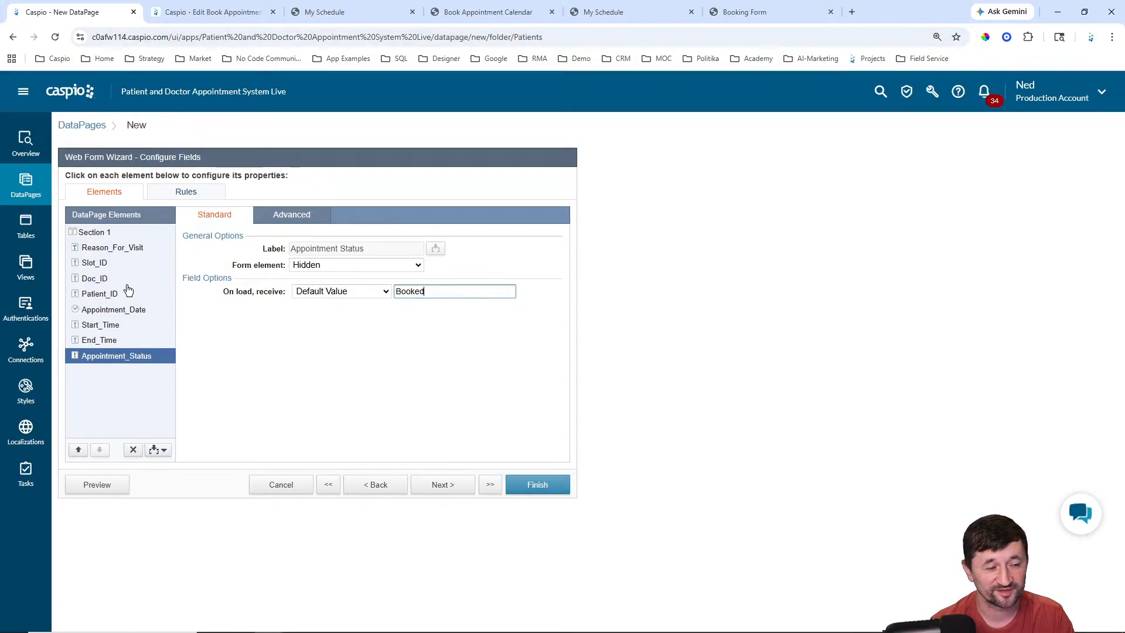
Step: Make Reason_For_Visit required and finish creating the Appointment Booking Form DataPage
{"action": "left_click", "coordinate": [118, 256]}
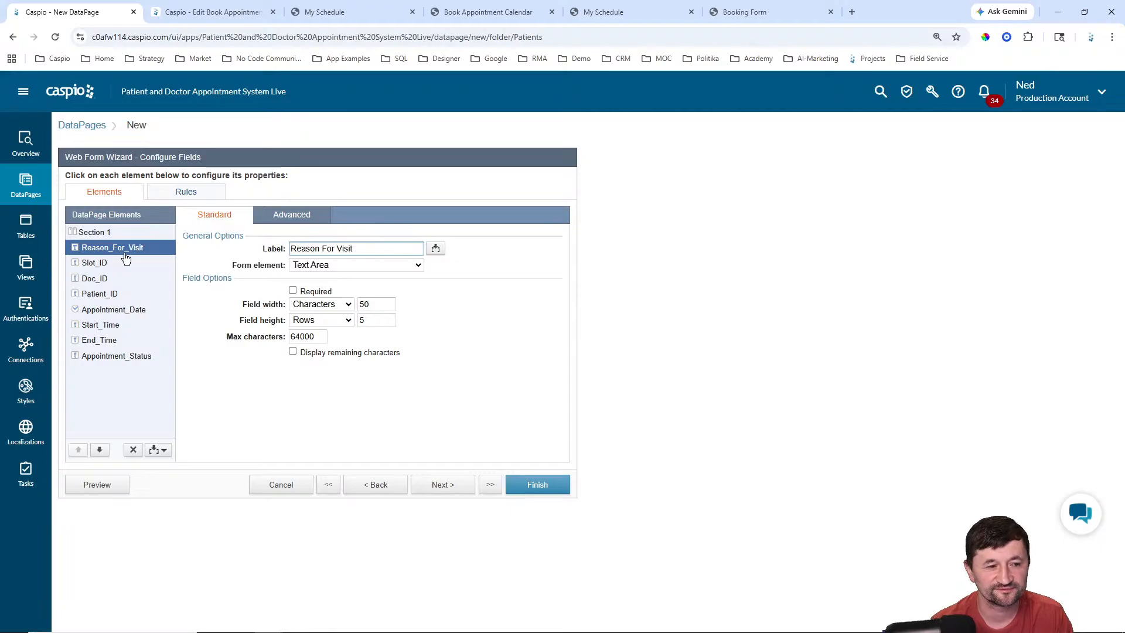
{"action": "left_click", "coordinate": [292, 291]}
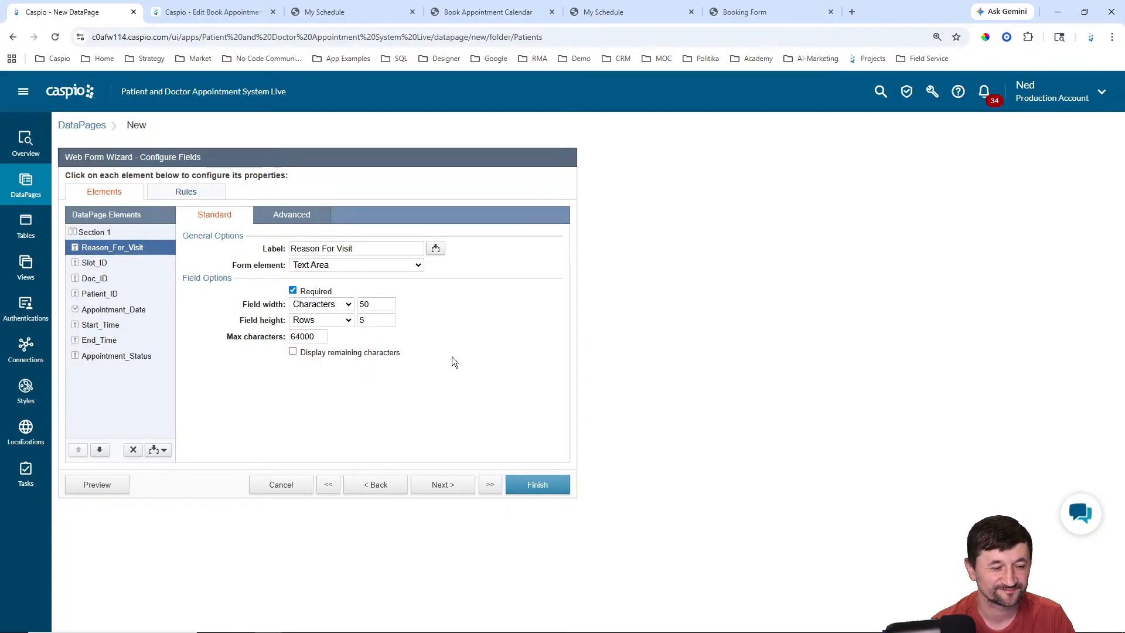
{"action": "left_click", "coordinate": [444, 488]}
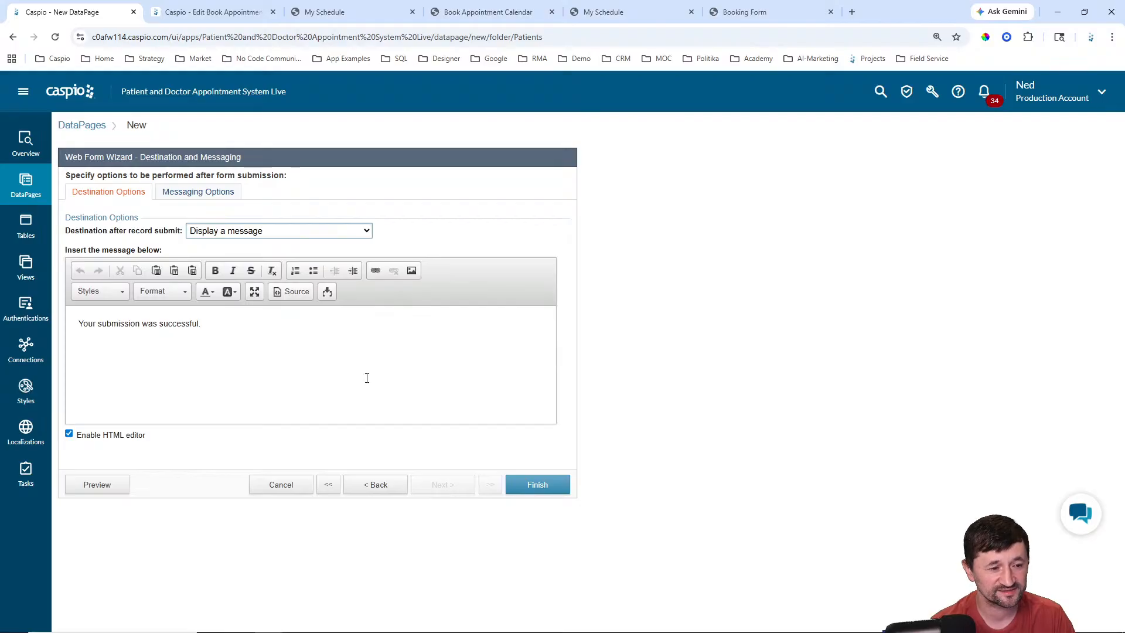
{"action": "left_click", "coordinate": [535, 485]}
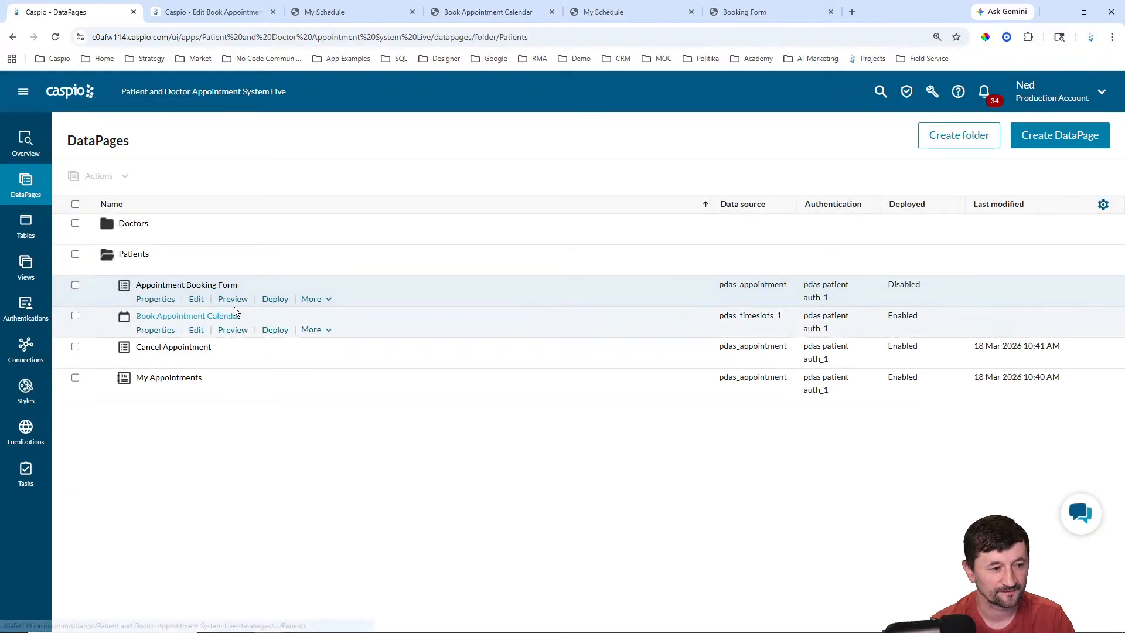
Step: Enable deployment of the Appointment Booking Form and show its direct link URL
{"action": "left_click", "coordinate": [272, 300]}
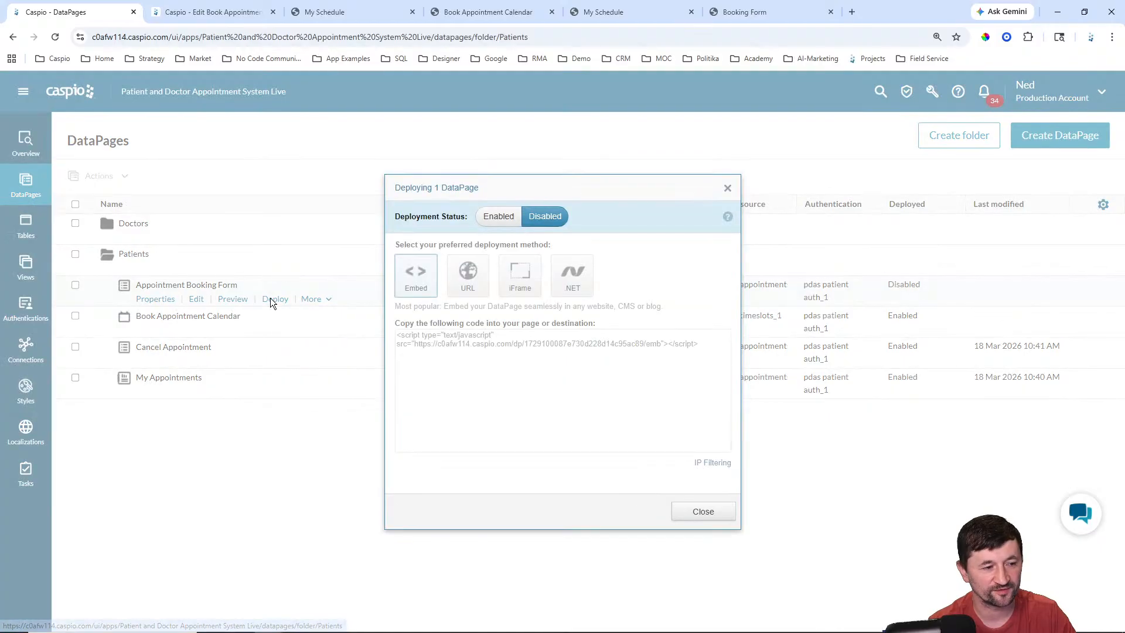
{"action": "left_click", "coordinate": [497, 217]}
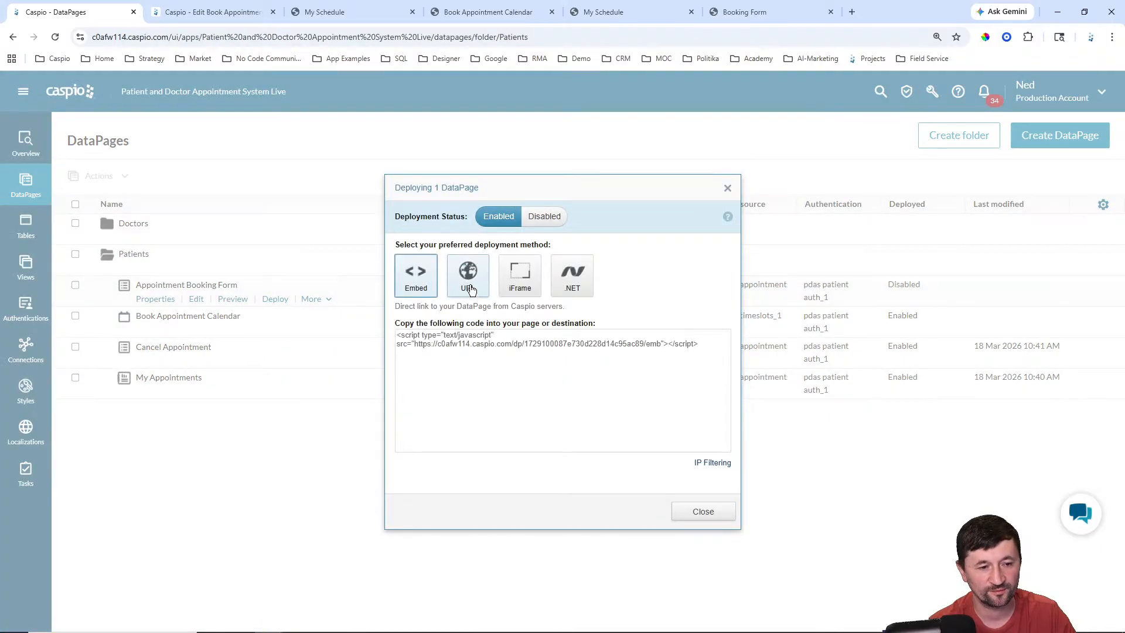
{"action": "left_click", "coordinate": [470, 289]}
{"action": "key", "text": "ctrl+c"}
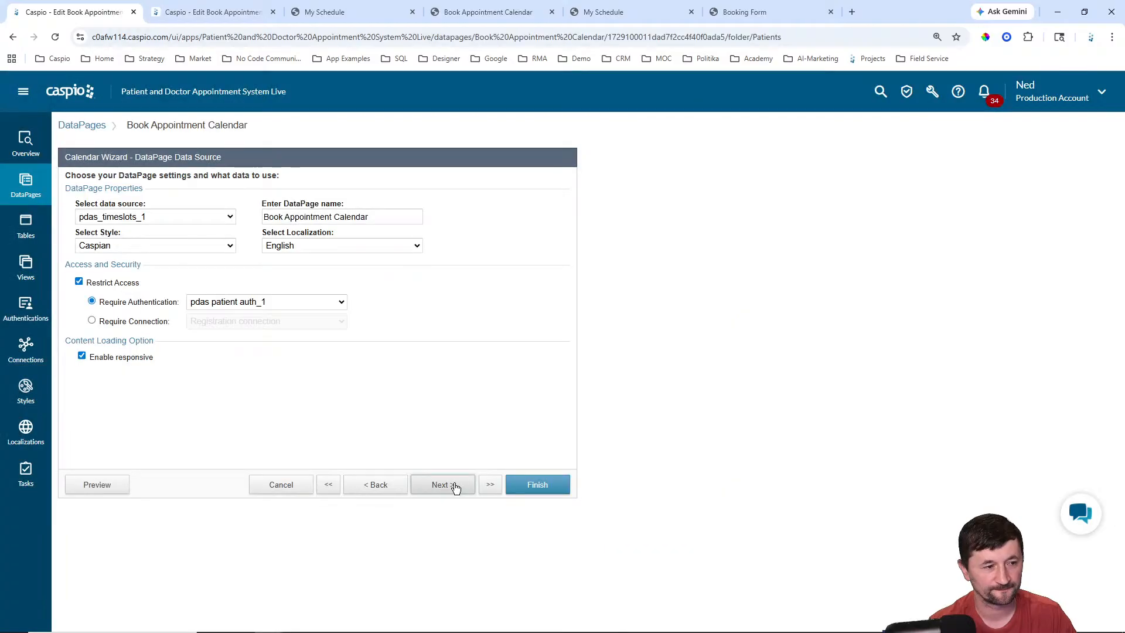
Step: Paste the booking form URL into the Book Appointment Calendar timeslot link and save
{"action": "left_click", "coordinate": [452, 485]}
{"action": "left_click", "coordinate": [452, 484]}
{"action": "left_click", "coordinate": [454, 486]}
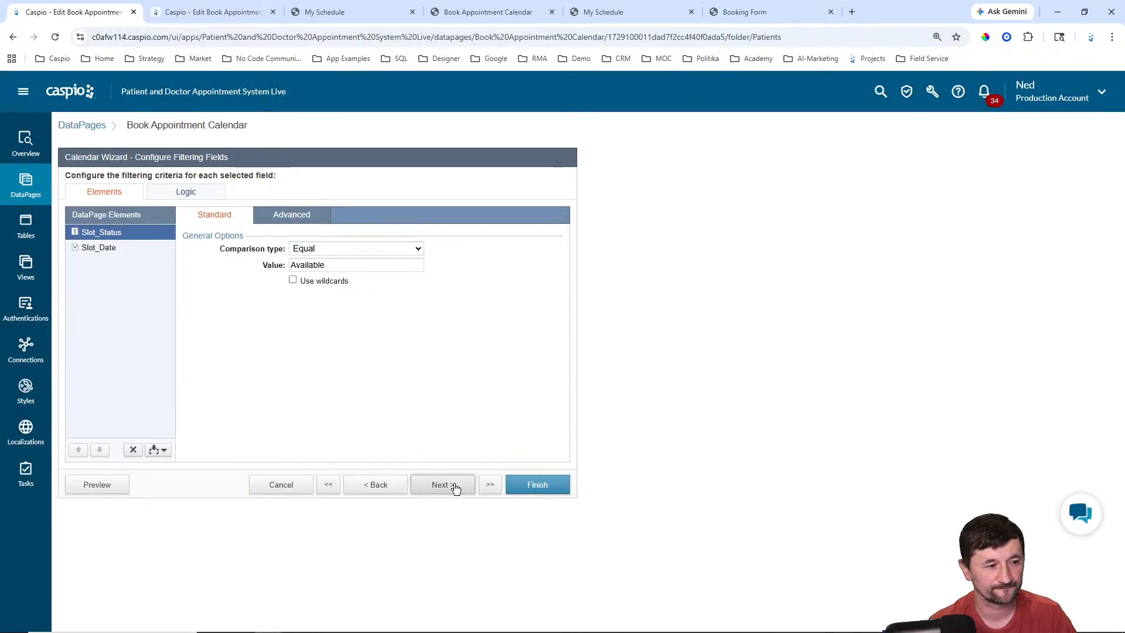
{"action": "left_click", "coordinate": [454, 486]}
{"action": "left_click", "coordinate": [455, 486]}
{"action": "left_click", "coordinate": [454, 487]}
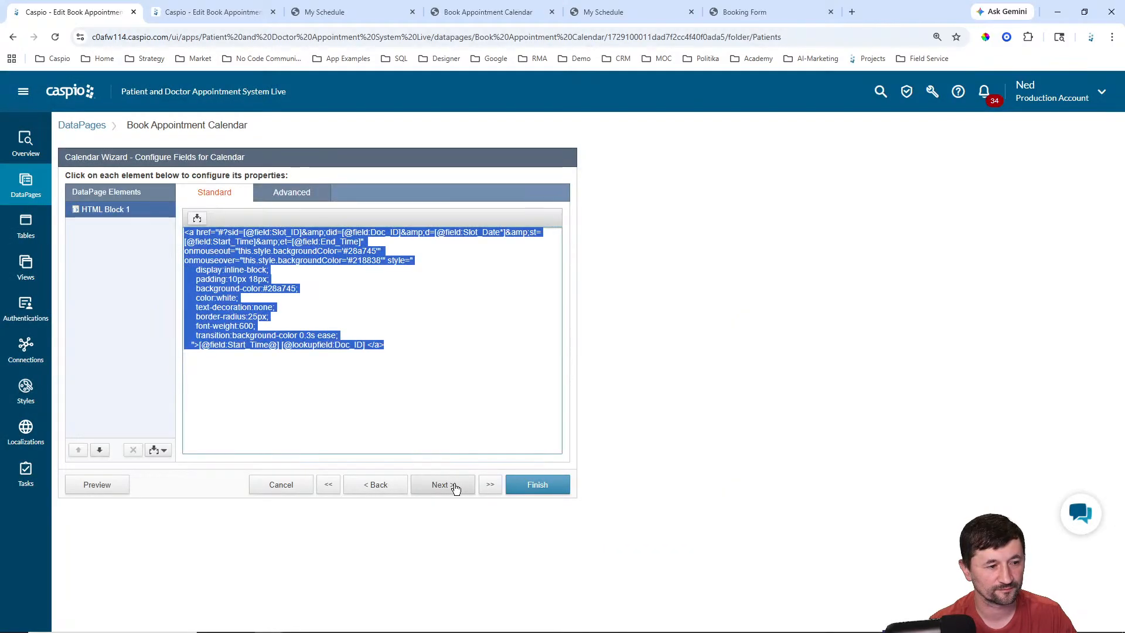
{"action": "left_click", "coordinate": [382, 250]}
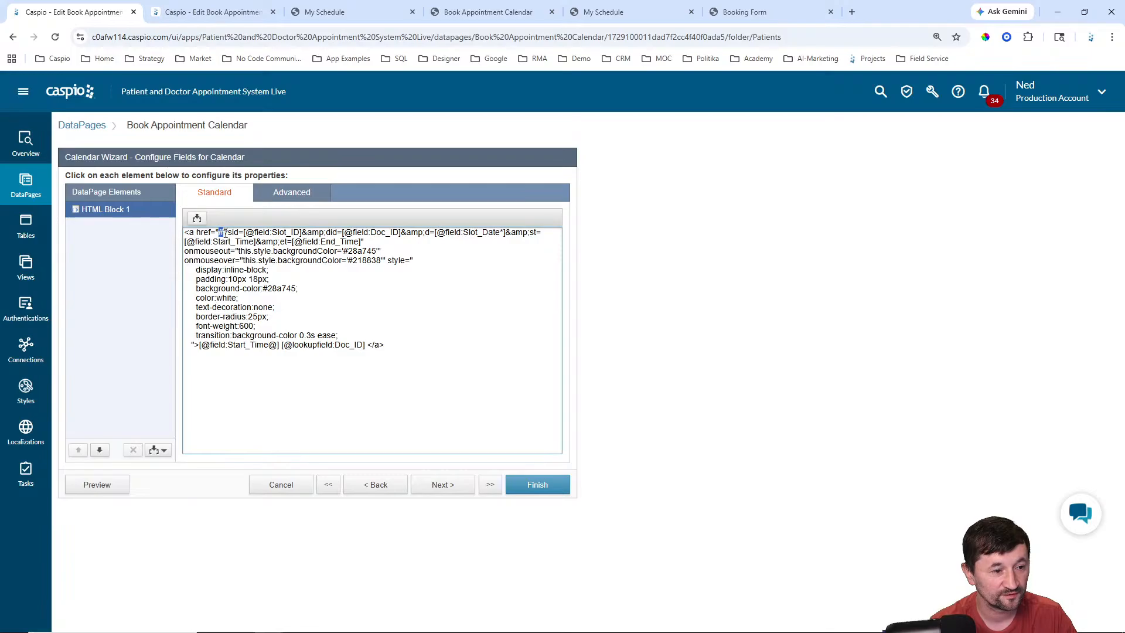
{"action": "key", "text": "ctrl+v"}
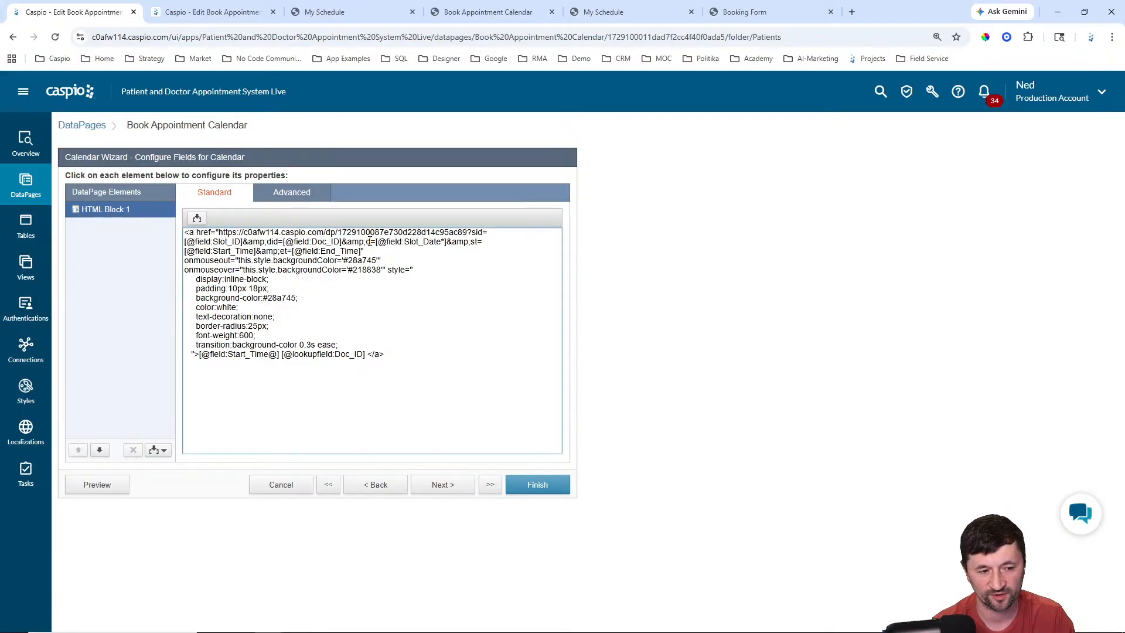
{"action": "left_click", "coordinate": [535, 486]}
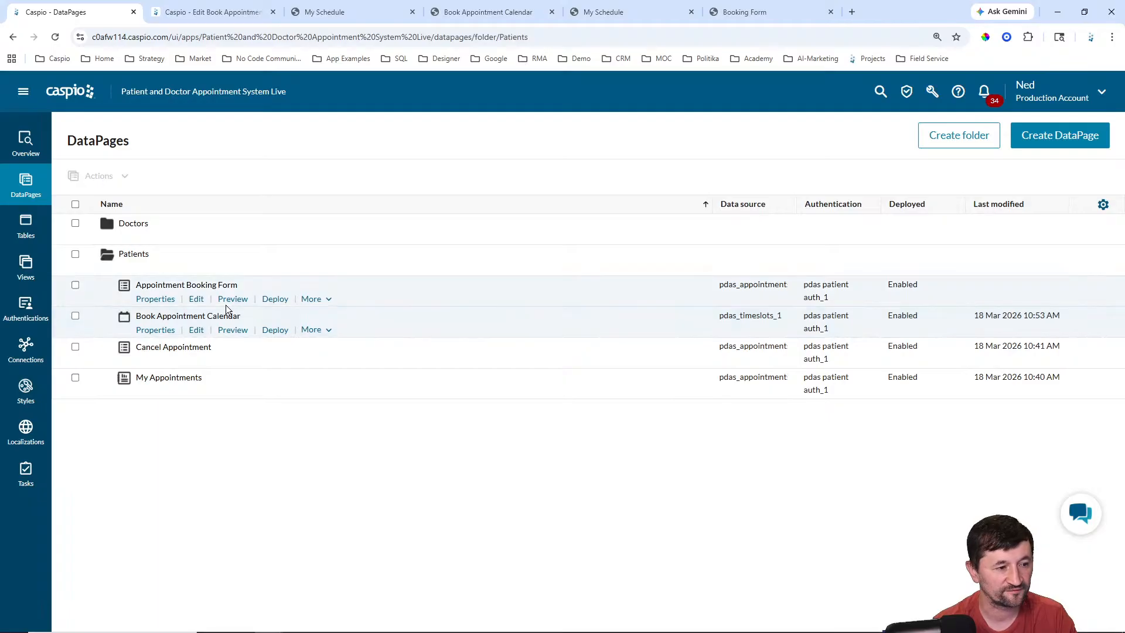
Step: Copy the Book Appointment Calendar's deployed URL
{"action": "left_click", "coordinate": [279, 330]}
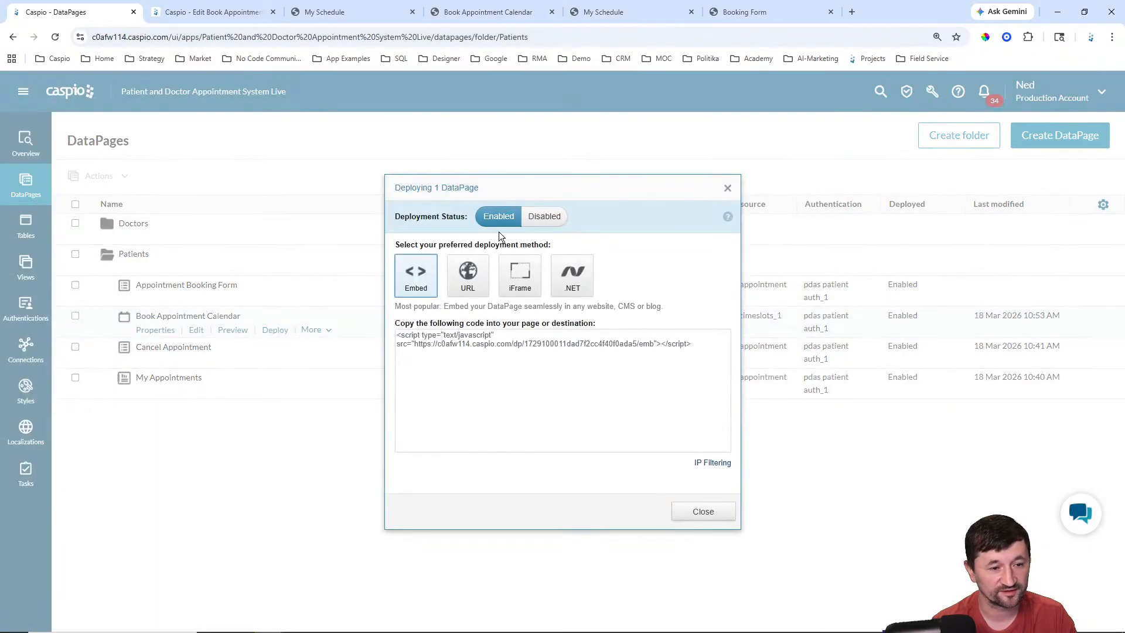
{"action": "left_click", "coordinate": [469, 271]}
{"action": "left_click", "coordinate": [525, 374]}
{"action": "key", "text": "ctrl+c"}
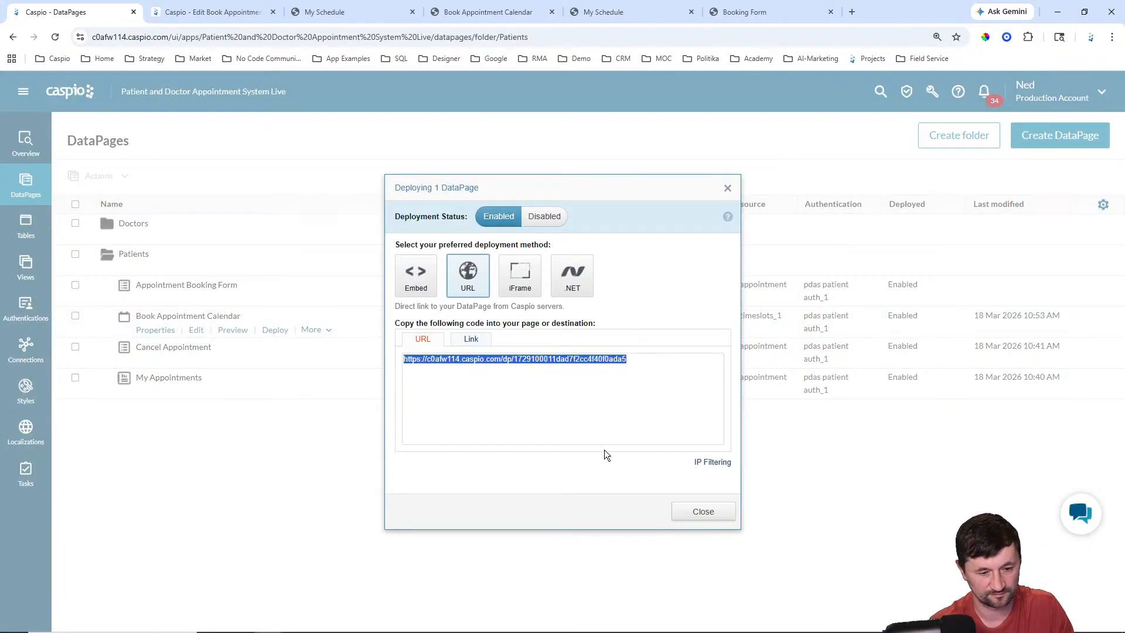
{"action": "key", "text": "Escape"}
Step: Set the booking form's destination to go to a new page at the calendar URL
{"action": "left_click", "coordinate": [196, 300]}
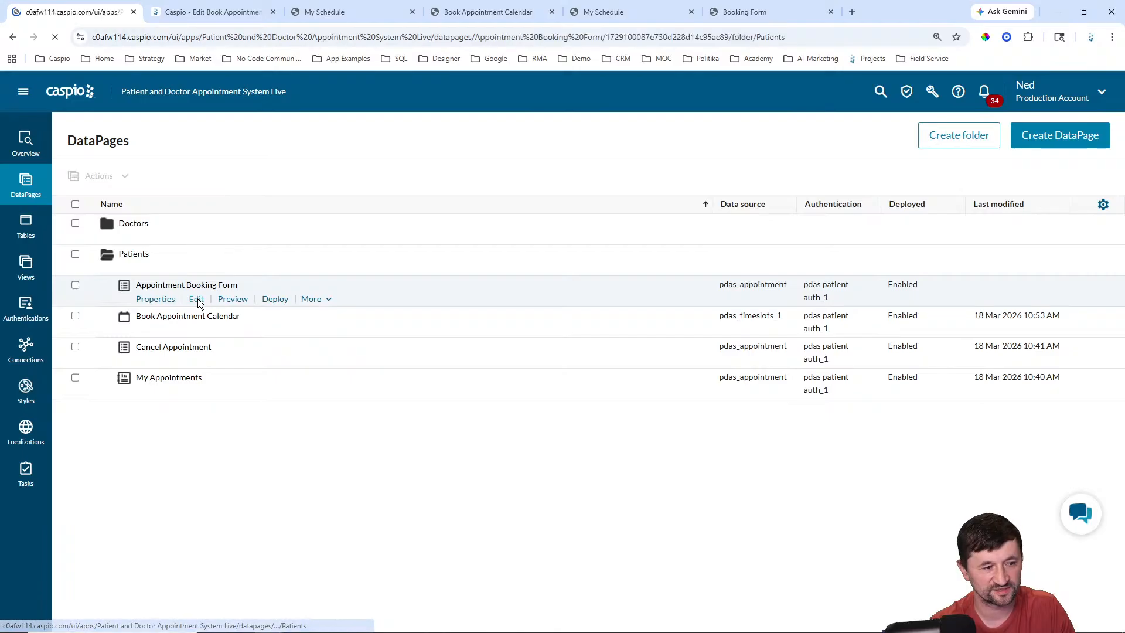
{"action": "left_click", "coordinate": [490, 484]}
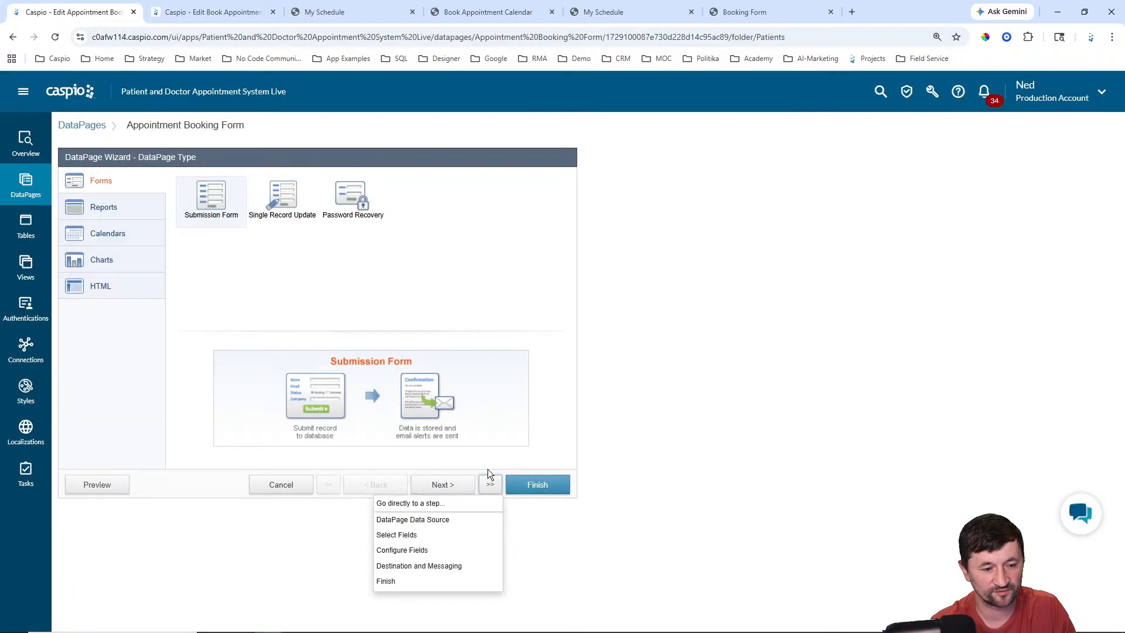
{"action": "left_click", "coordinate": [421, 568]}
{"action": "left_click", "coordinate": [259, 231]}
{"action": "left_click", "coordinate": [248, 256]}
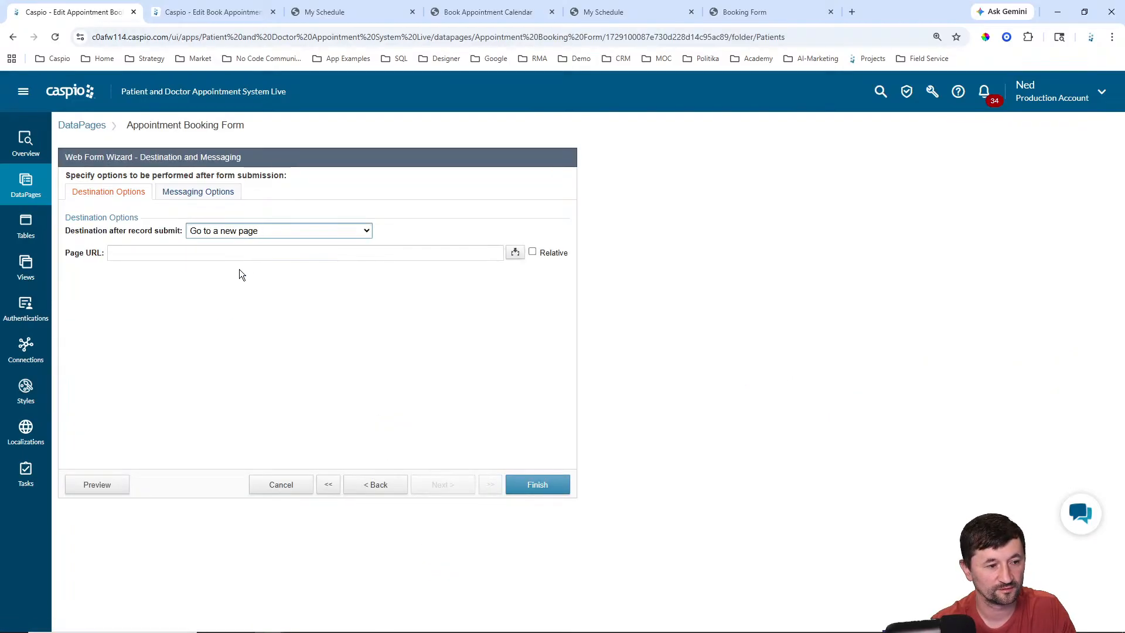
{"action": "left_click", "coordinate": [249, 252]}
{"action": "key", "text": "ctrl+v"}
{"action": "left_click", "coordinate": [534, 484]}
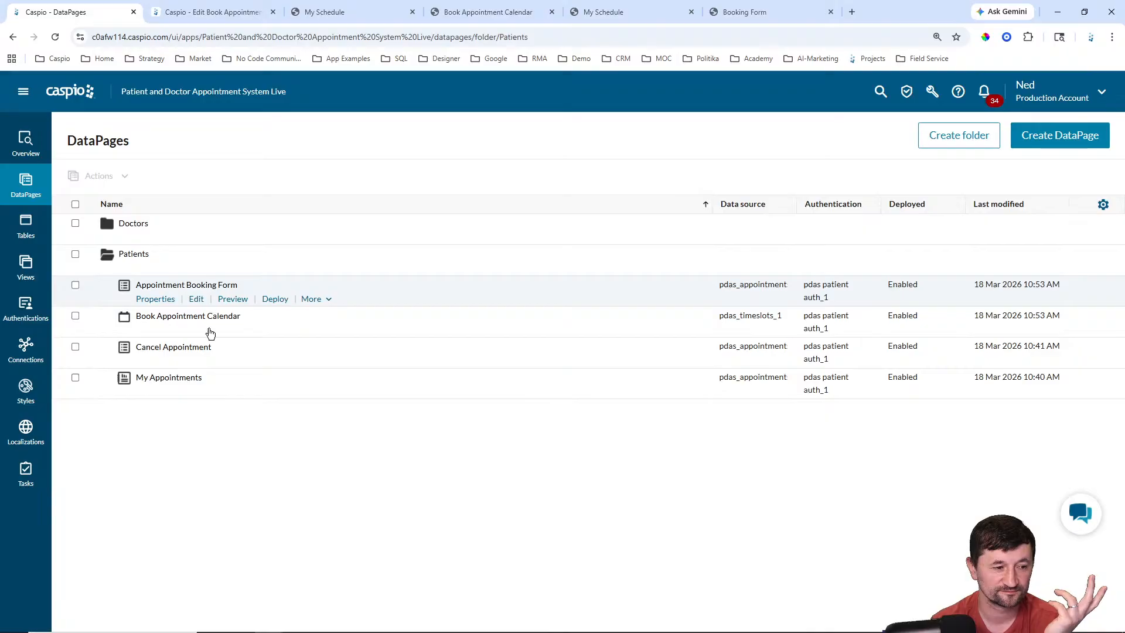
Step: Copy the My Appointments page's deployed URL
{"action": "left_click", "coordinate": [274, 391]}
{"action": "left_click", "coordinate": [468, 276]}
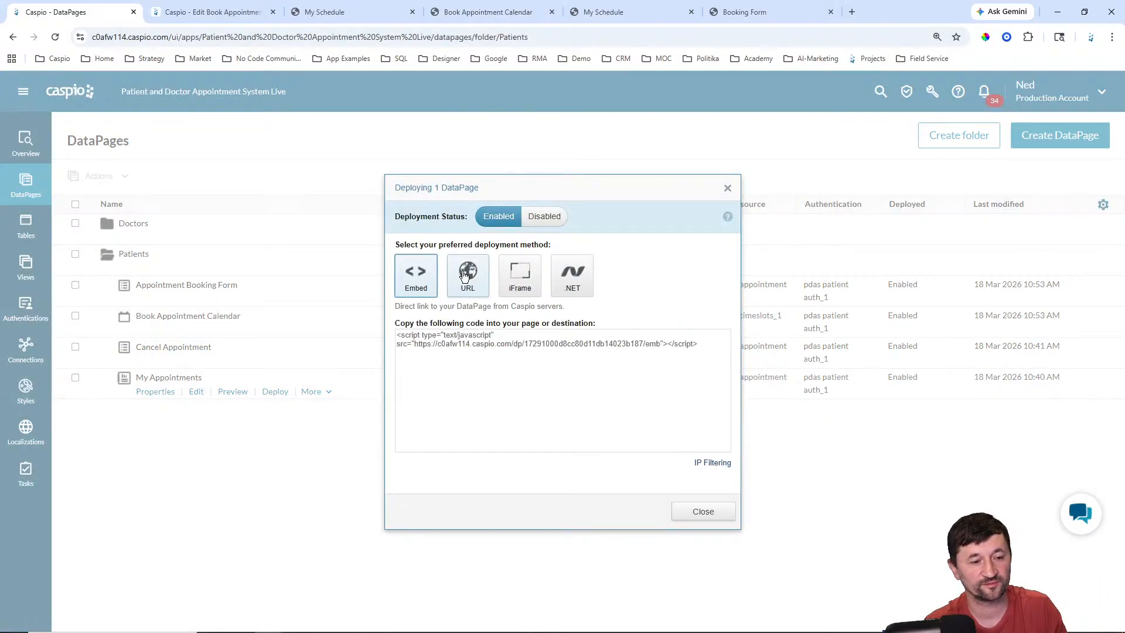
{"action": "left_click", "coordinate": [481, 359]}
{"action": "key", "text": "ctrl+c"}
{"action": "left_click", "coordinate": [700, 512]}
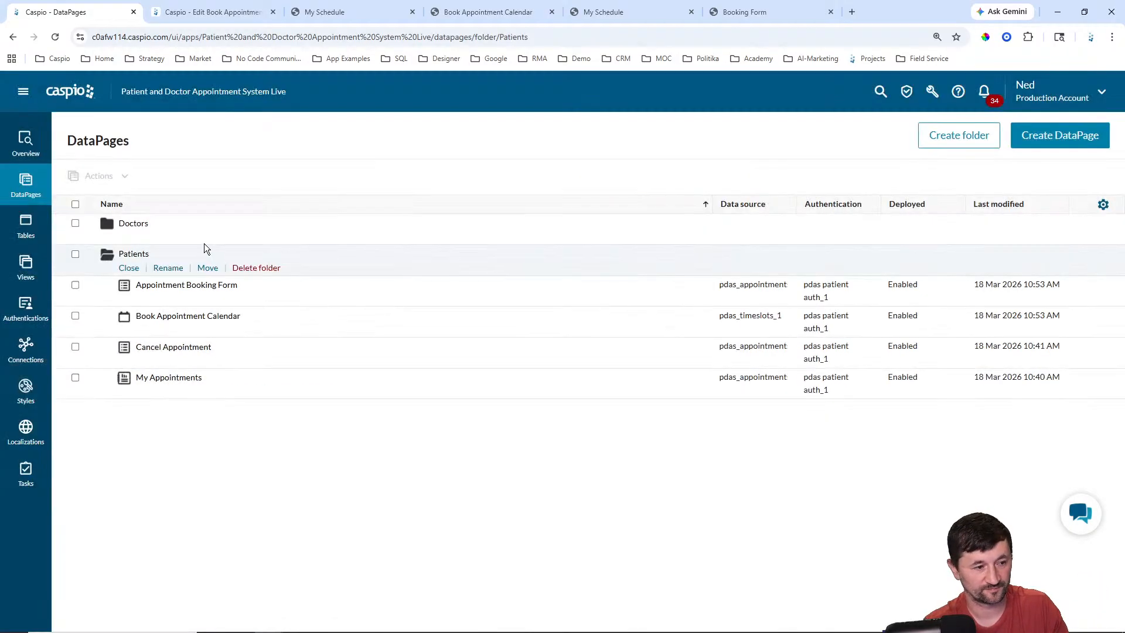
Step: Replace the booking form's destination URL with the My Appointments URL and save
{"action": "left_click", "coordinate": [198, 300]}
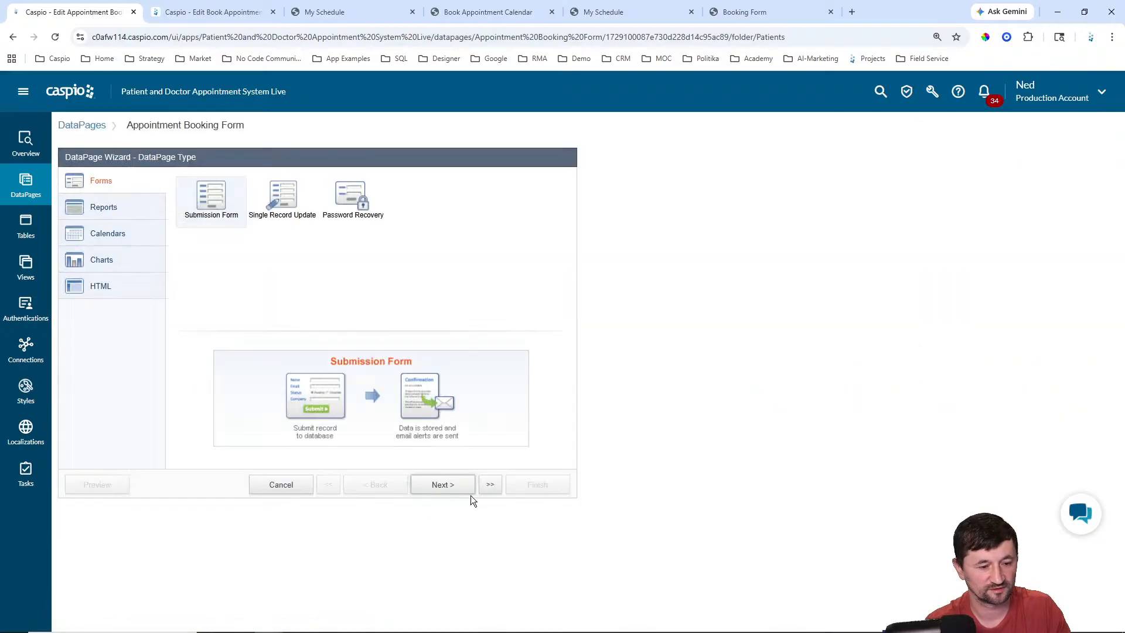
{"action": "left_click", "coordinate": [489, 485]}
{"action": "left_click", "coordinate": [433, 565]}
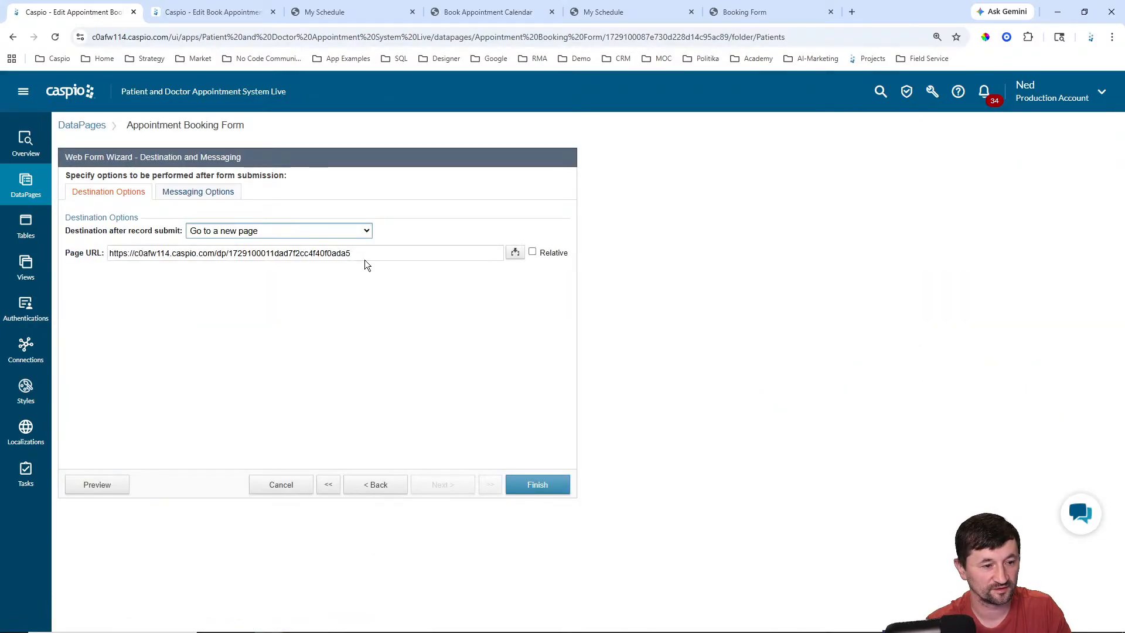
{"action": "left_click_drag", "start_coordinate": [363, 253], "coordinate": [101, 255]}
{"action": "key", "text": "ctrl+v"}
{"action": "left_click", "coordinate": [537, 485]}
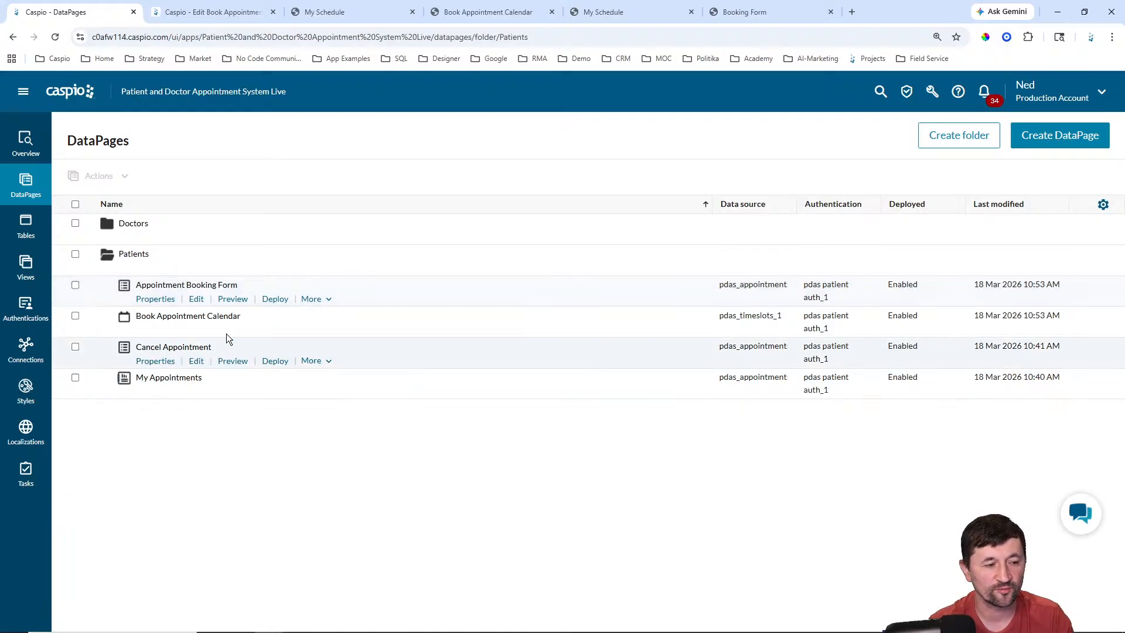
Step: Go to the Edit link for My Appointments in the Patients folder
{"action": "mouse_move", "coordinate": [216, 321]}
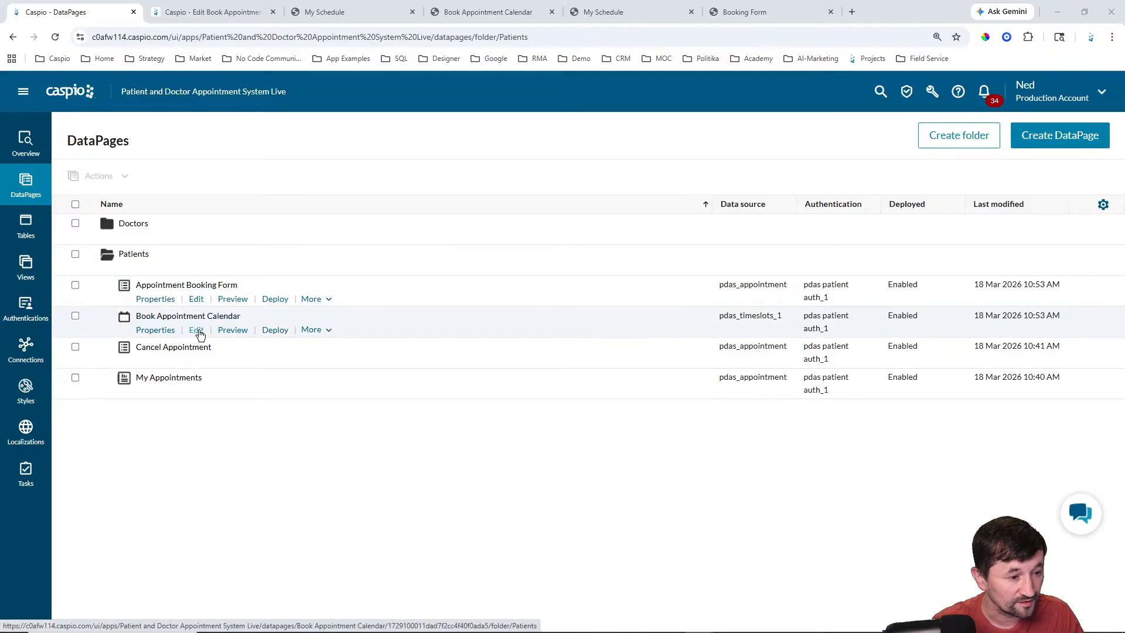
Step: Edit My Appointments and advance to the results page field configuration
{"action": "left_click", "coordinate": [197, 392]}
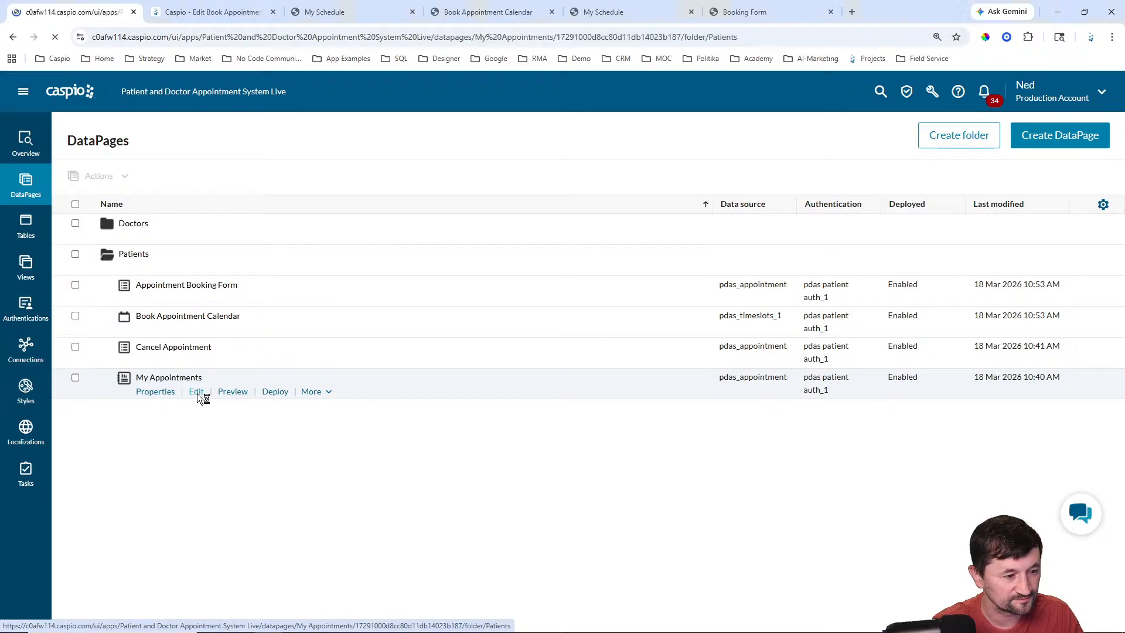
{"action": "left_click", "coordinate": [445, 485]}
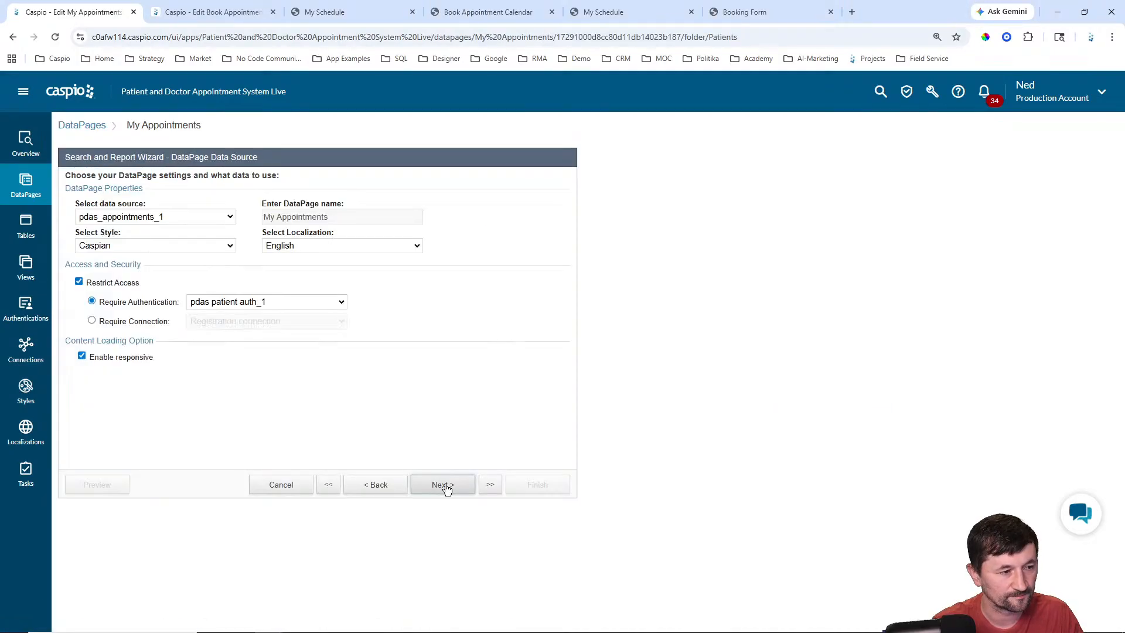
{"action": "left_click", "coordinate": [445, 486]}
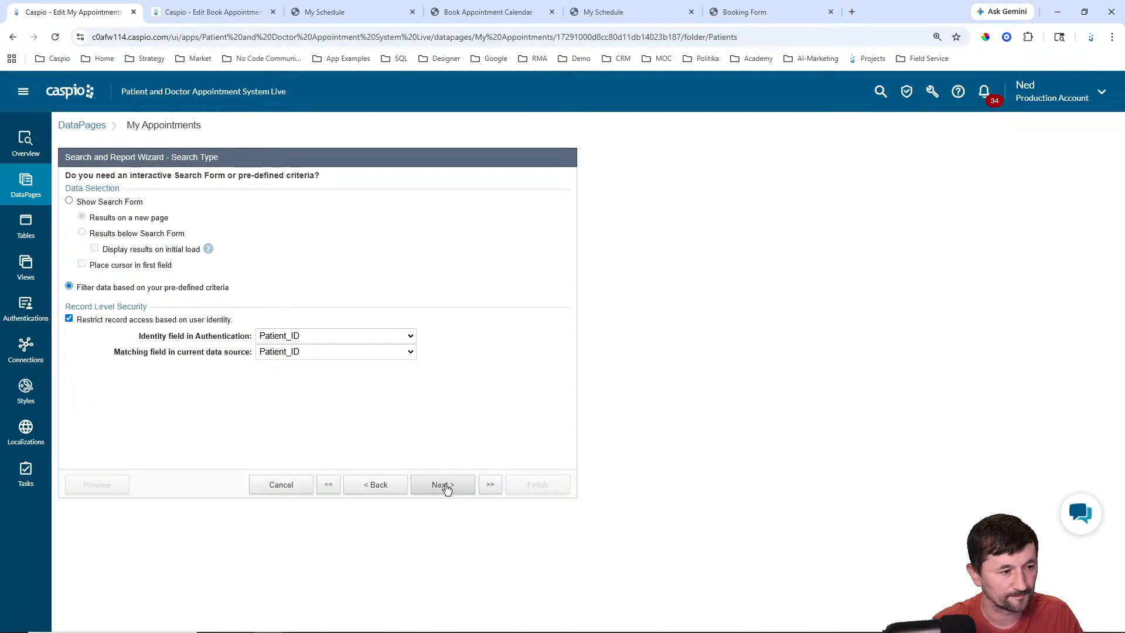
{"action": "left_click", "coordinate": [444, 486]}
{"action": "left_click", "coordinate": [444, 485]}
Step: Add a header and footer, turn off the rich HTML editor, and paste the navigation links HTML
{"action": "left_click", "coordinate": [164, 450]}
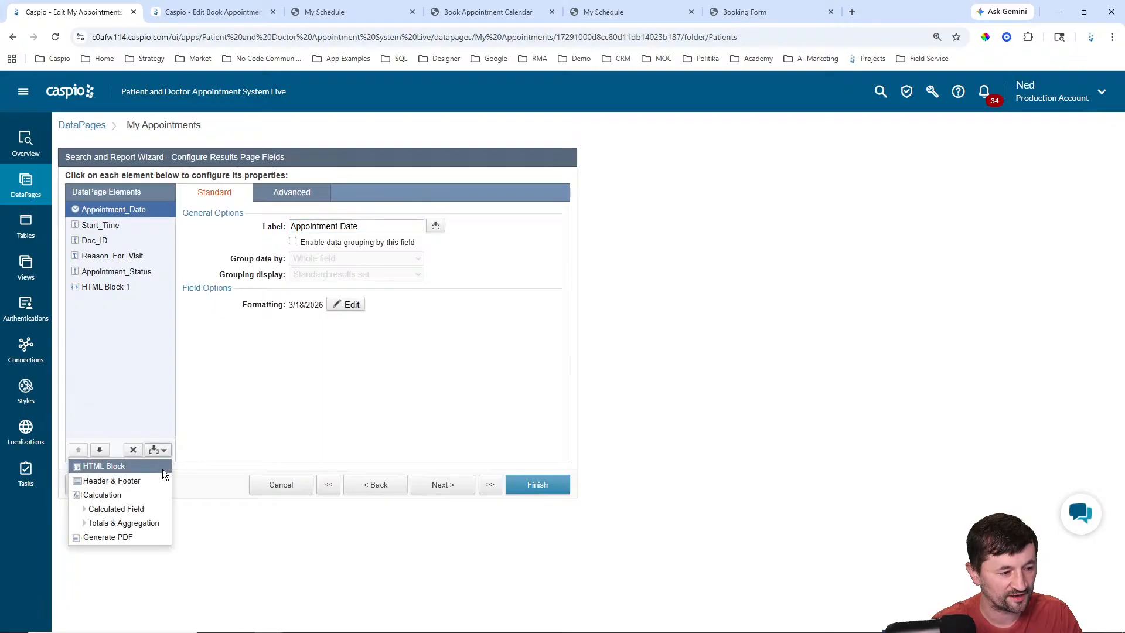
{"action": "left_click", "coordinate": [146, 482]}
{"action": "left_click", "coordinate": [293, 194]}
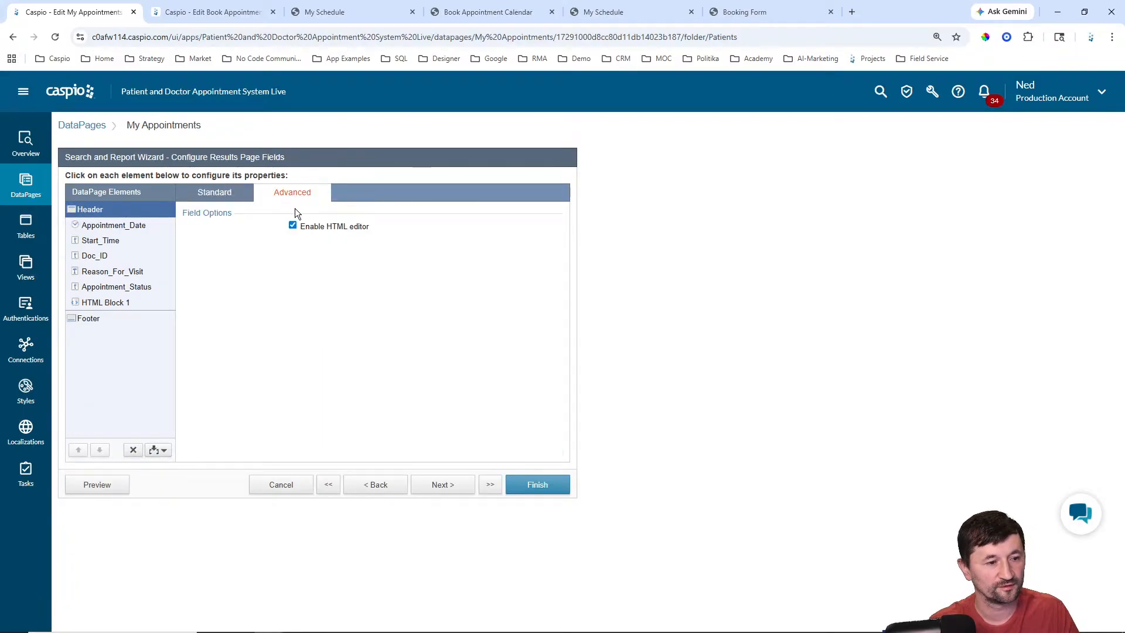
{"action": "left_click", "coordinate": [326, 227]}
{"action": "left_click", "coordinate": [215, 193]}
{"action": "left_click", "coordinate": [286, 271]}
{"action": "key", "text": "ctrl+v"}
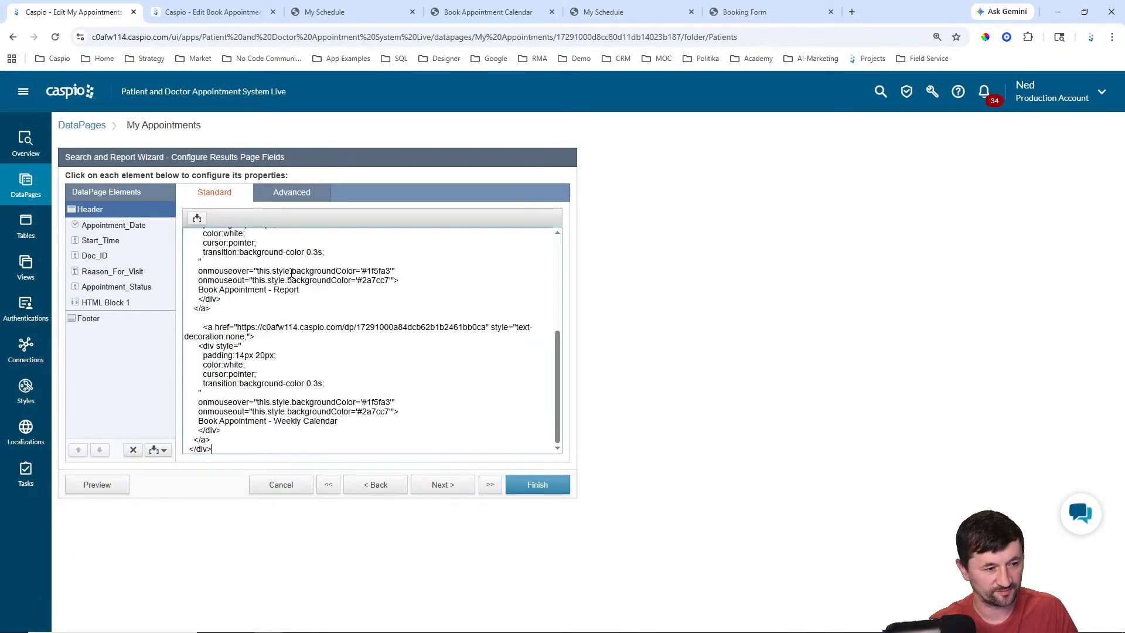
Step: Delete the Book Appointment - Report link block from the header
{"action": "mouse_move", "coordinate": [560, 381]}
{"action": "left_mouse_down"}
{"action": "mouse_move", "coordinate": [561, 269]}
{"action": "mouse_move", "coordinate": [550, 399]}
{"action": "left_mouse_up"}
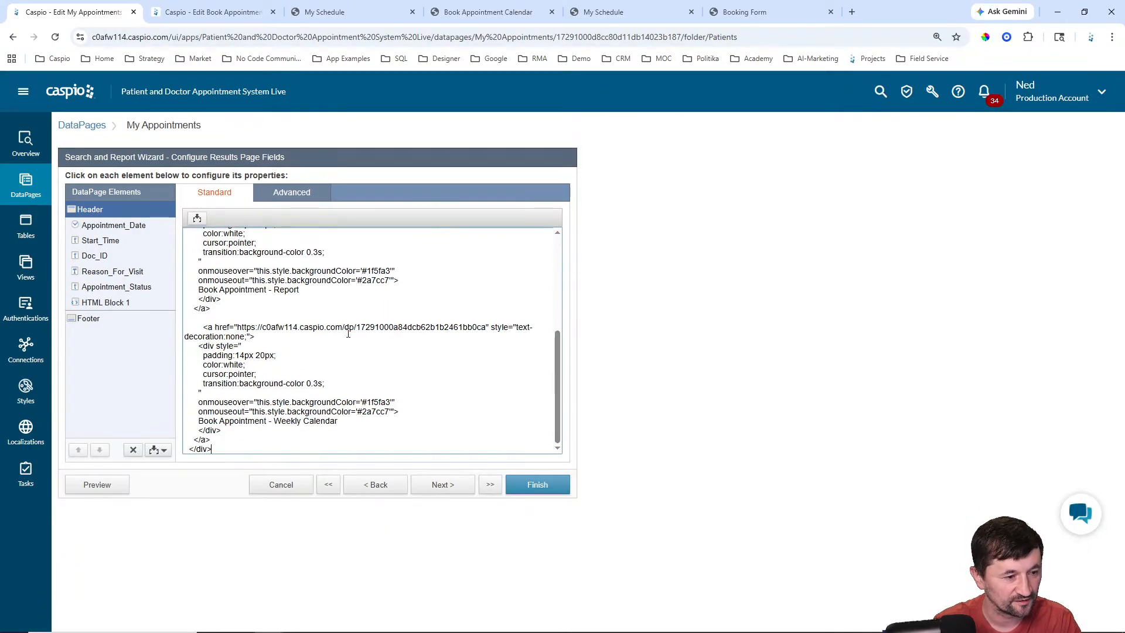
{"action": "scroll", "coordinate": [338, 342], "scroll_direction": "up", "scroll_amount": 5}
{"action": "scroll", "coordinate": [338, 343], "scroll_direction": "down", "scroll_amount": 1}
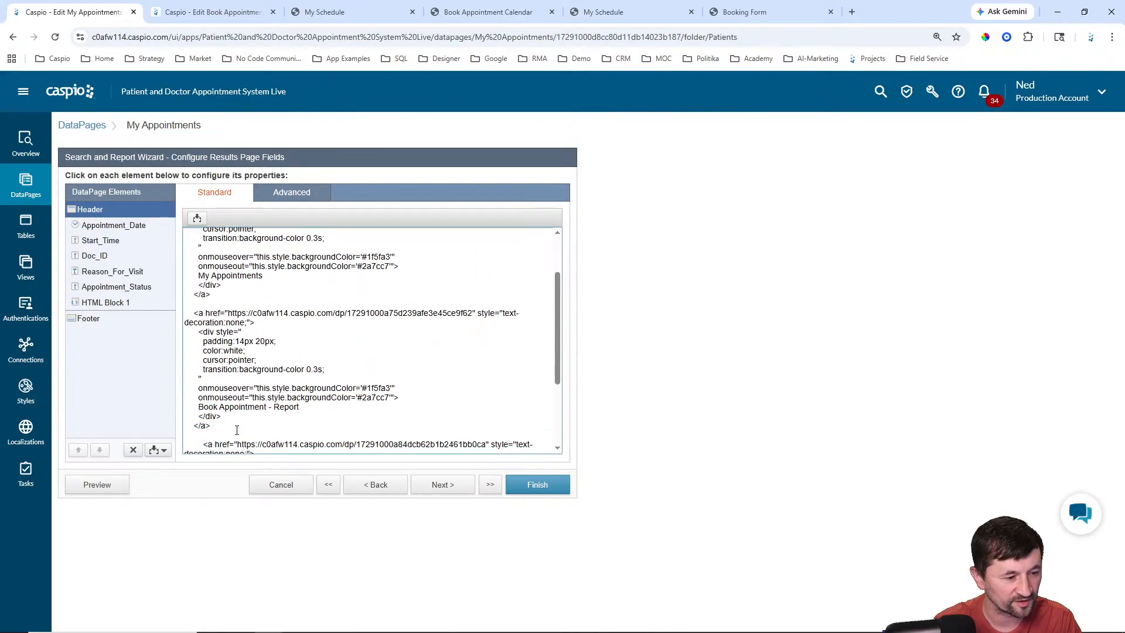
{"action": "left_click_drag", "start_coordinate": [235, 427], "coordinate": [182, 321]}
{"action": "key", "text": "Delete"}
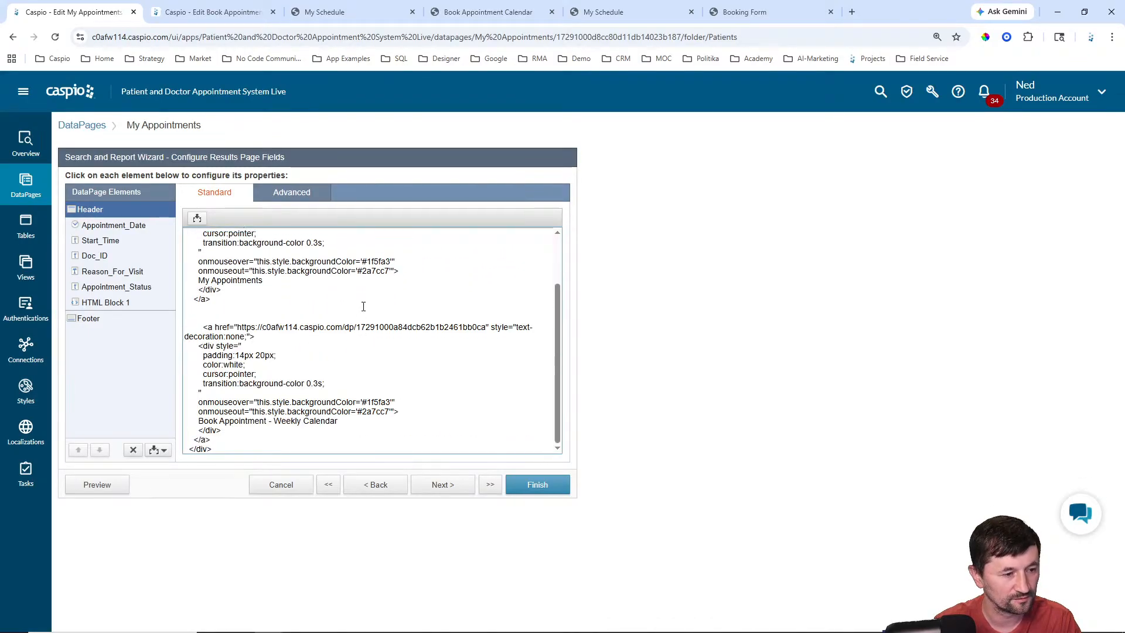
Step: Rename the Weekly Calendar link to Monthly
{"action": "scroll", "coordinate": [364, 305], "scroll_direction": "up", "scroll_amount": 2}
{"action": "double_click", "coordinate": [252, 338]}
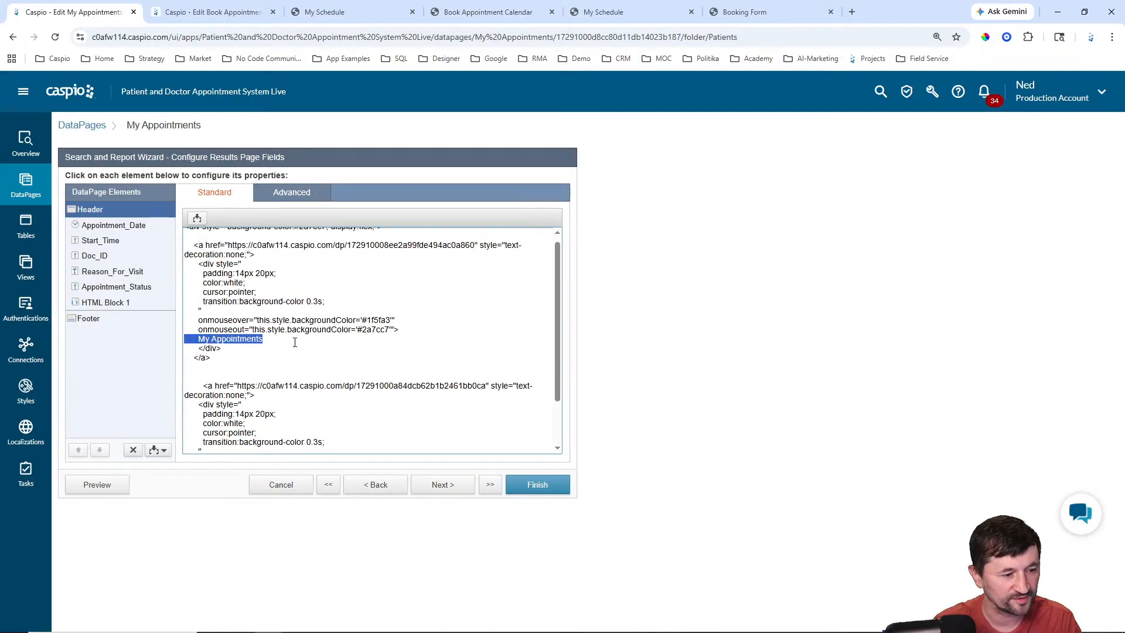
{"action": "left_click", "coordinate": [402, 329]}
{"action": "scroll", "coordinate": [407, 327], "scroll_direction": "down", "scroll_amount": 2}
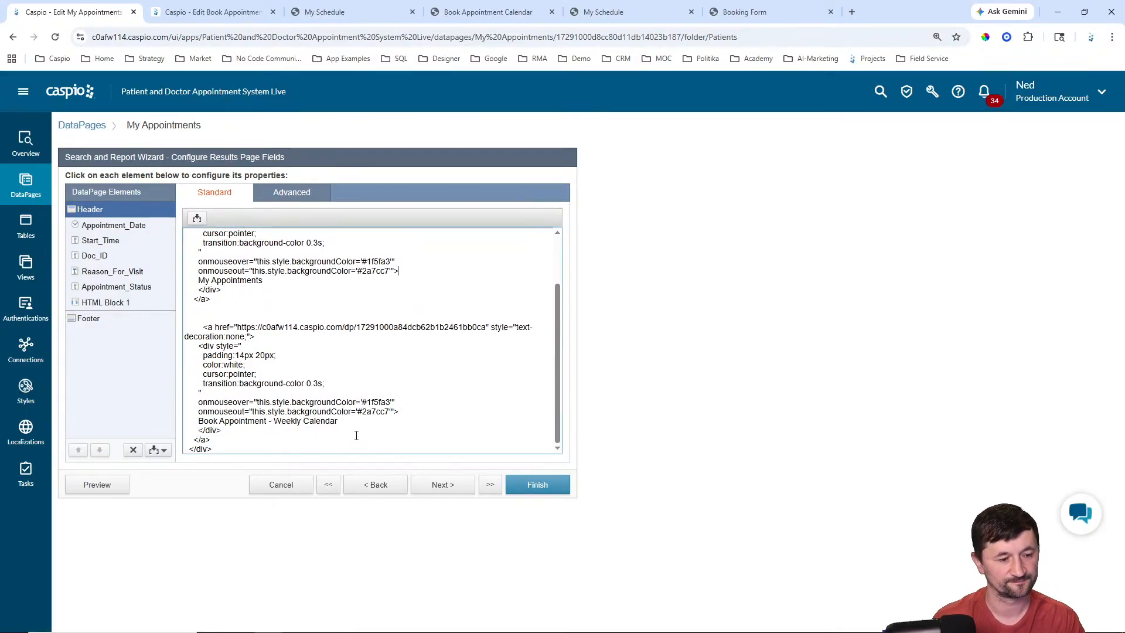
{"action": "left_click_drag", "start_coordinate": [275, 421], "coordinate": [304, 422]}
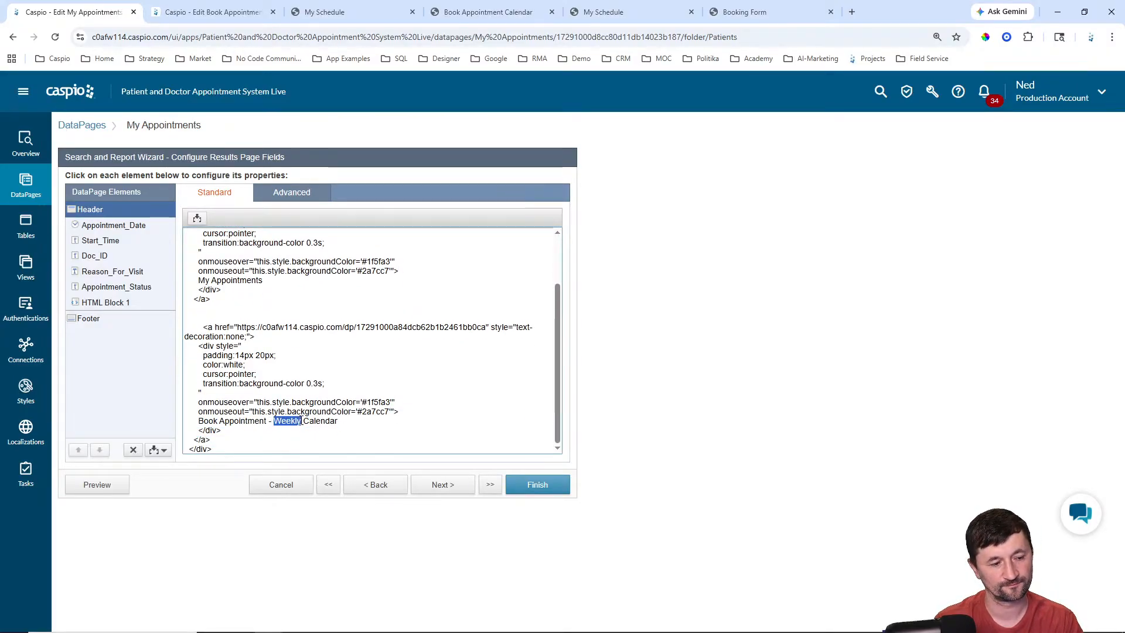
{"action": "type", "text": "Monthly"}
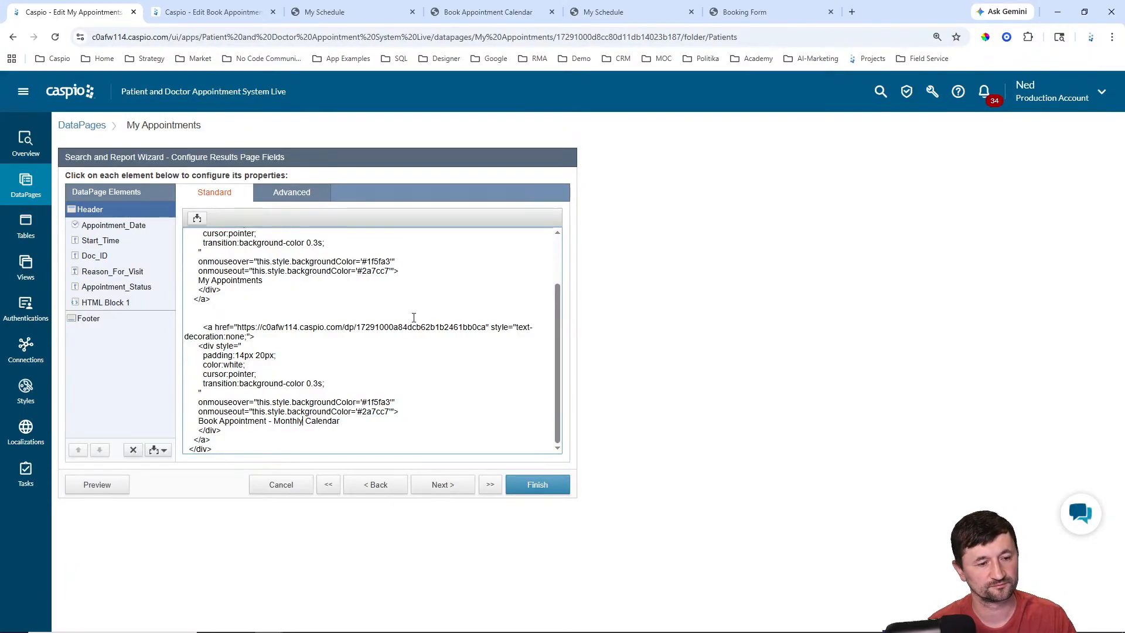
Step: Replace both header link URLs with #
{"action": "left_click_drag", "start_coordinate": [238, 327], "coordinate": [485, 325]}
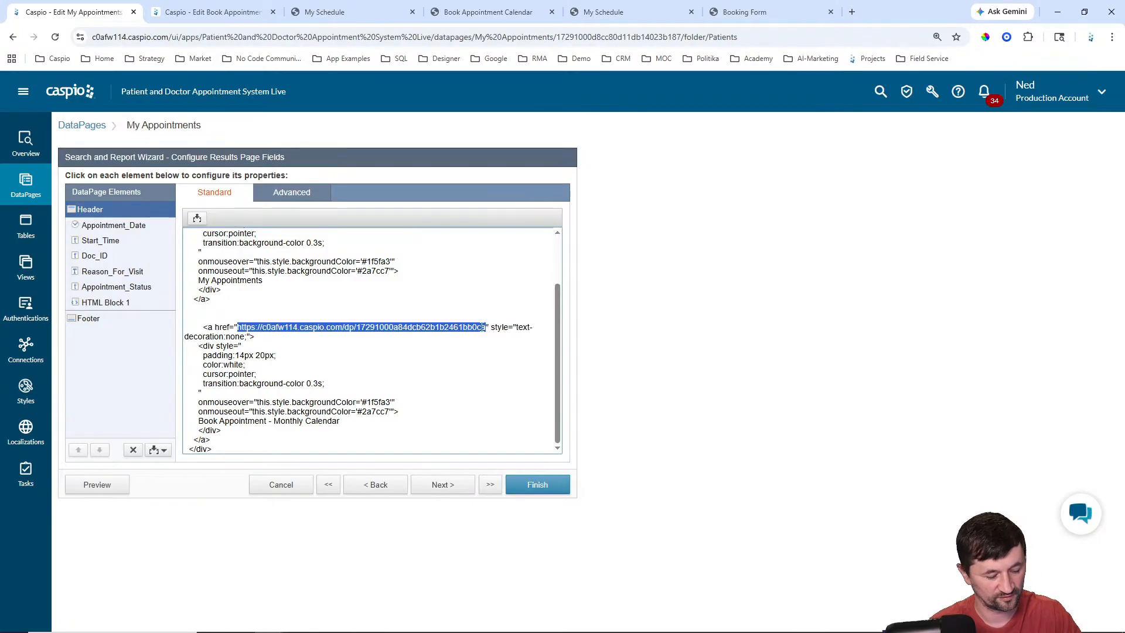
{"action": "type", "text": "#"}
{"action": "scroll", "coordinate": [380, 284], "scroll_direction": "up", "scroll_amount": 2}
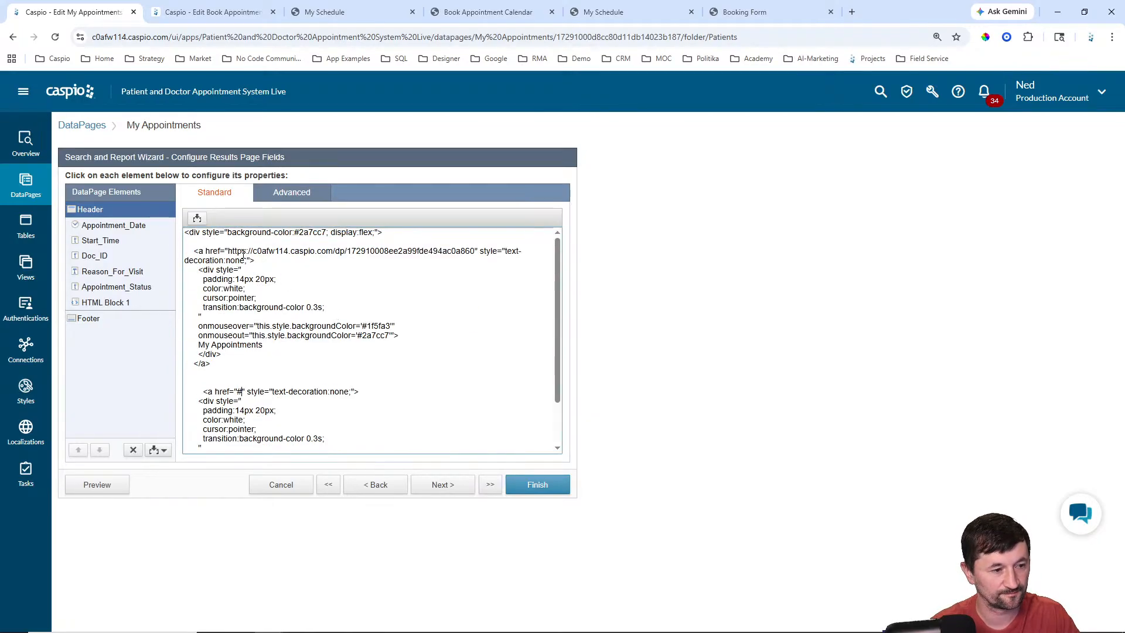
{"action": "left_click_drag", "start_coordinate": [230, 251], "coordinate": [477, 252]}
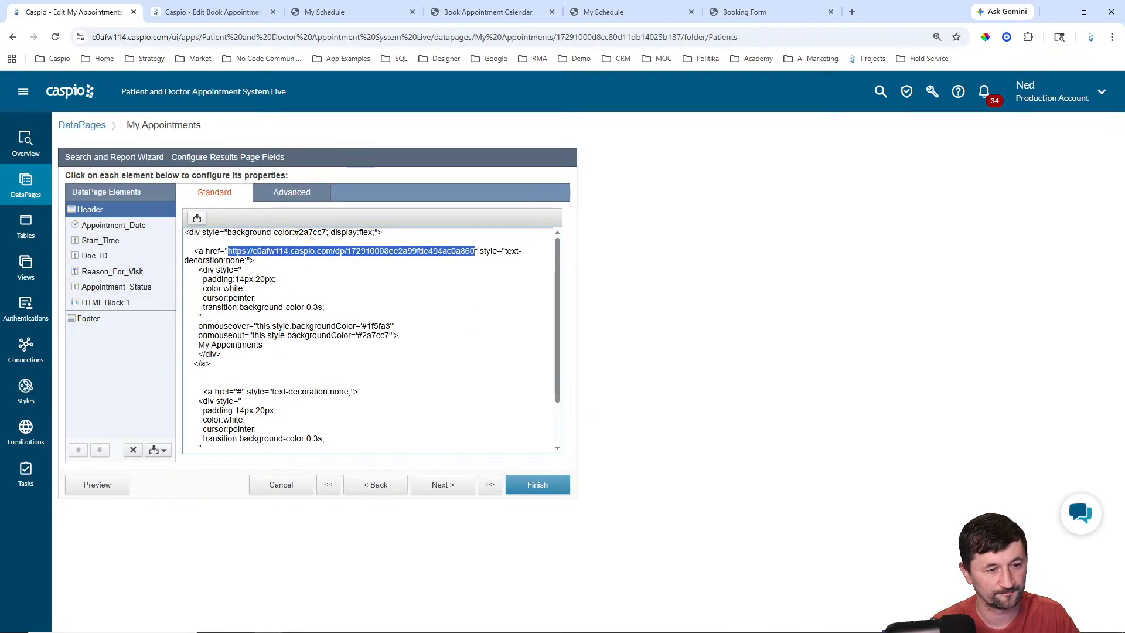
{"action": "type", "text": "#"}
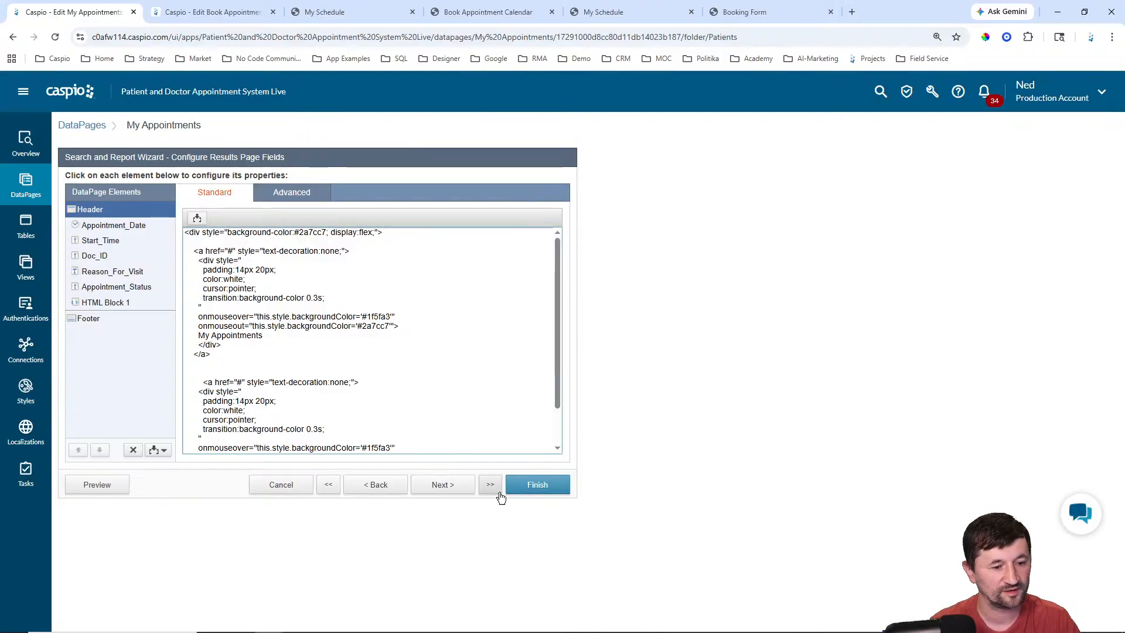
Step: Save My Appointments and copy its deployed page URL
{"action": "left_click", "coordinate": [534, 491]}
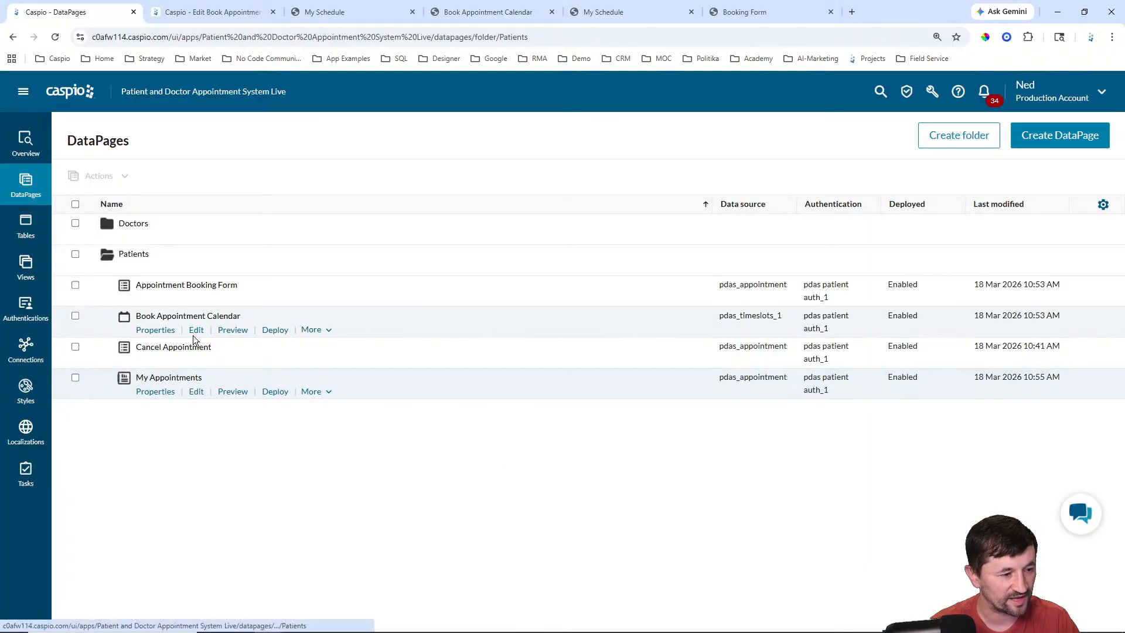
{"action": "left_click", "coordinate": [275, 391]}
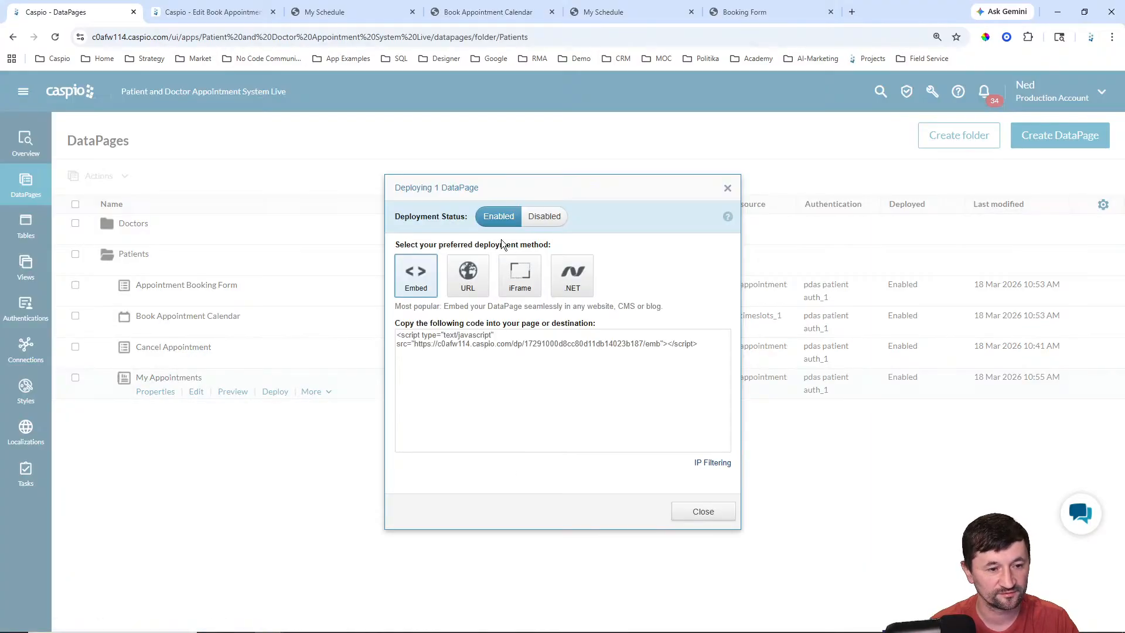
{"action": "left_click", "coordinate": [476, 279]}
{"action": "left_click", "coordinate": [483, 356]}
{"action": "key", "text": "ctrl+c"}
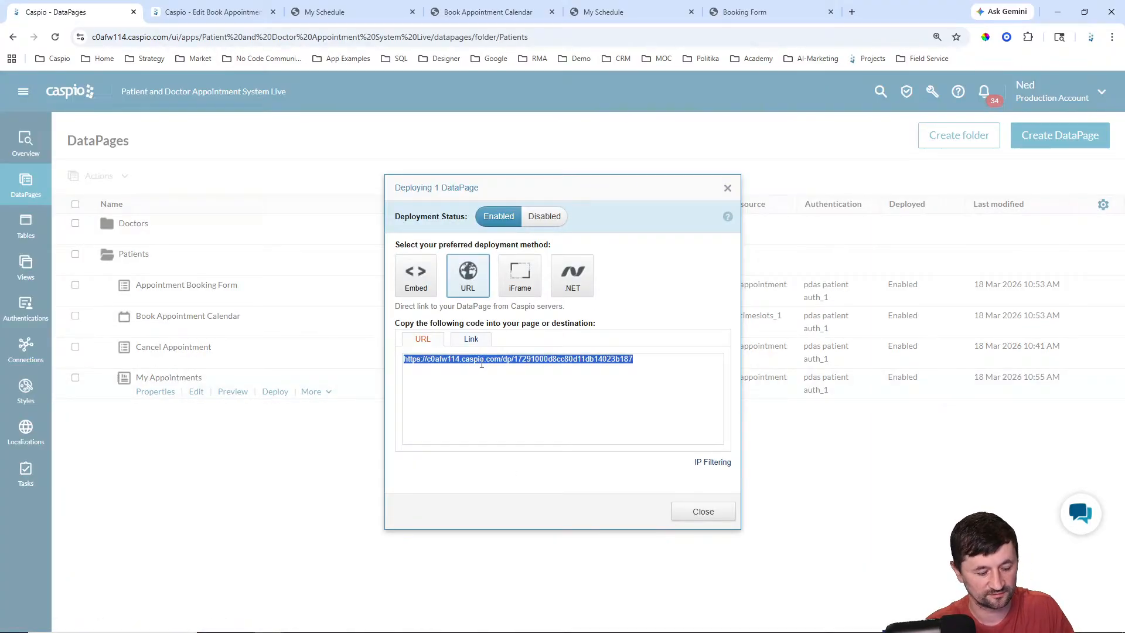
{"action": "left_click", "coordinate": [693, 513]}
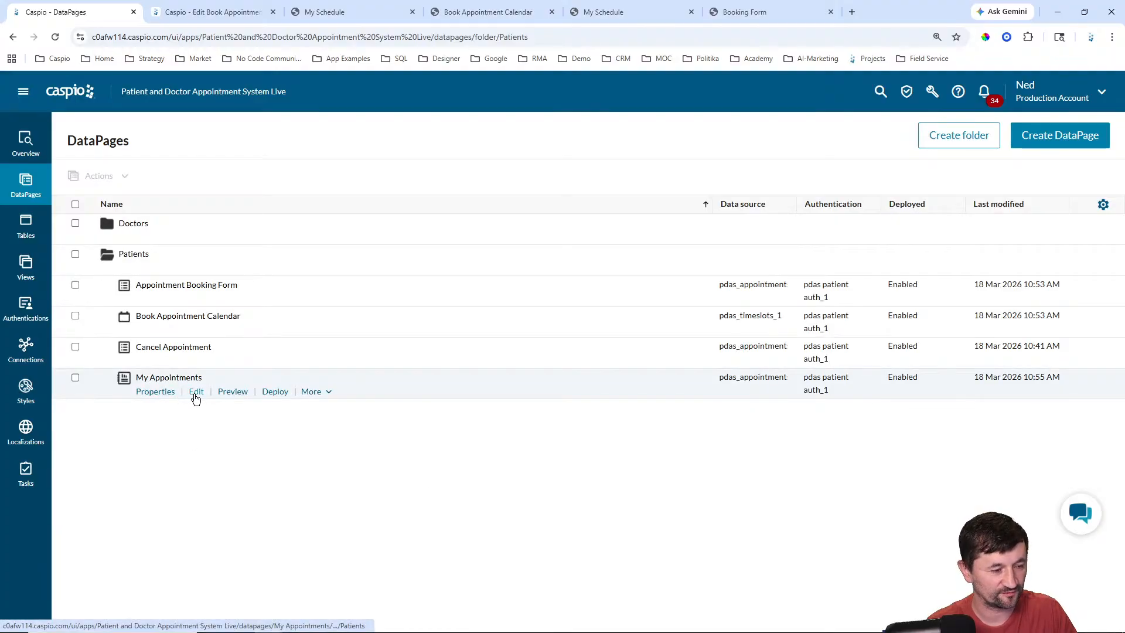
Step: Paste the My Appointments URL as the first header link's target and save
{"action": "left_click", "coordinate": [196, 394]}
{"action": "left_click", "coordinate": [439, 486]}
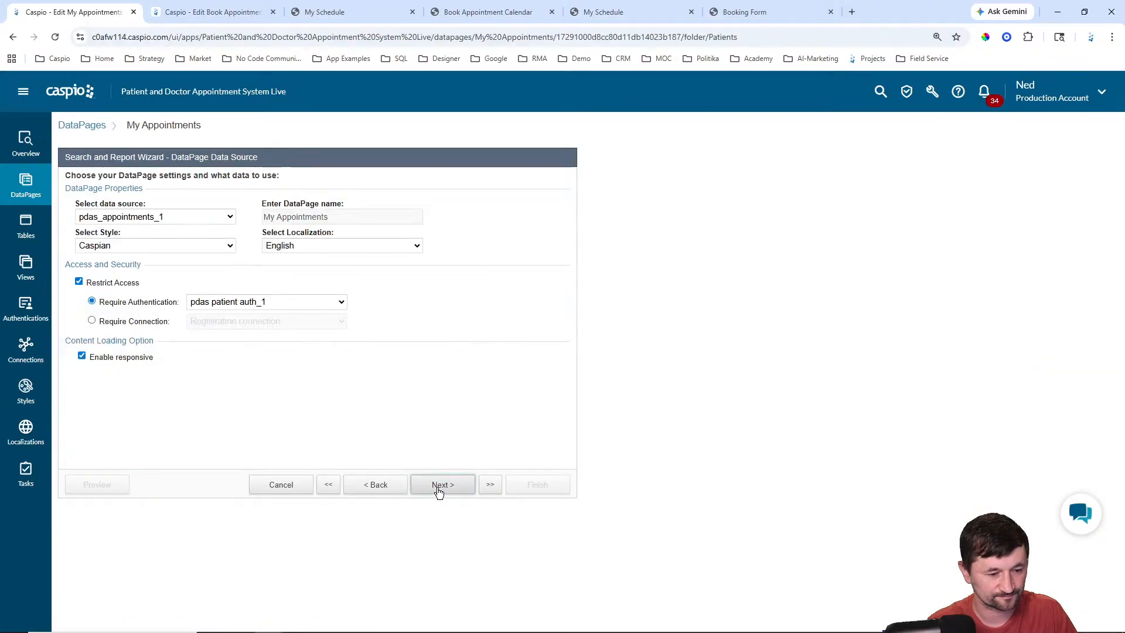
{"action": "left_click", "coordinate": [440, 486]}
{"action": "left_click", "coordinate": [441, 487]}
{"action": "left_click", "coordinate": [440, 486]}
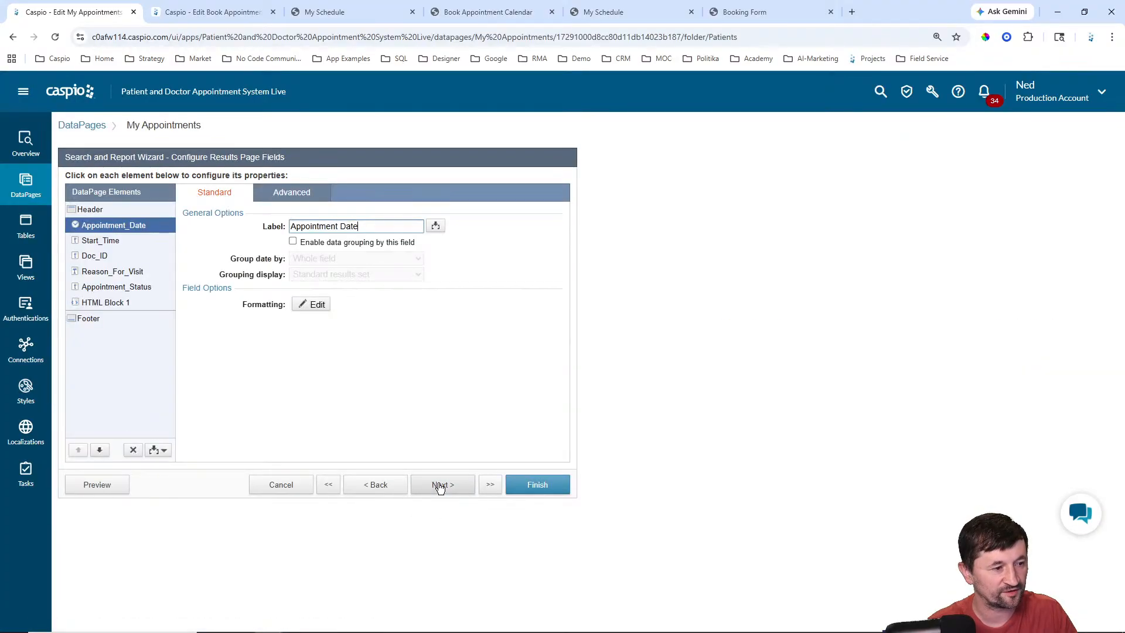
{"action": "left_click", "coordinate": [146, 210]}
{"action": "left_click", "coordinate": [301, 277]}
{"action": "scroll", "coordinate": [315, 279], "scroll_direction": "up", "scroll_amount": 2}
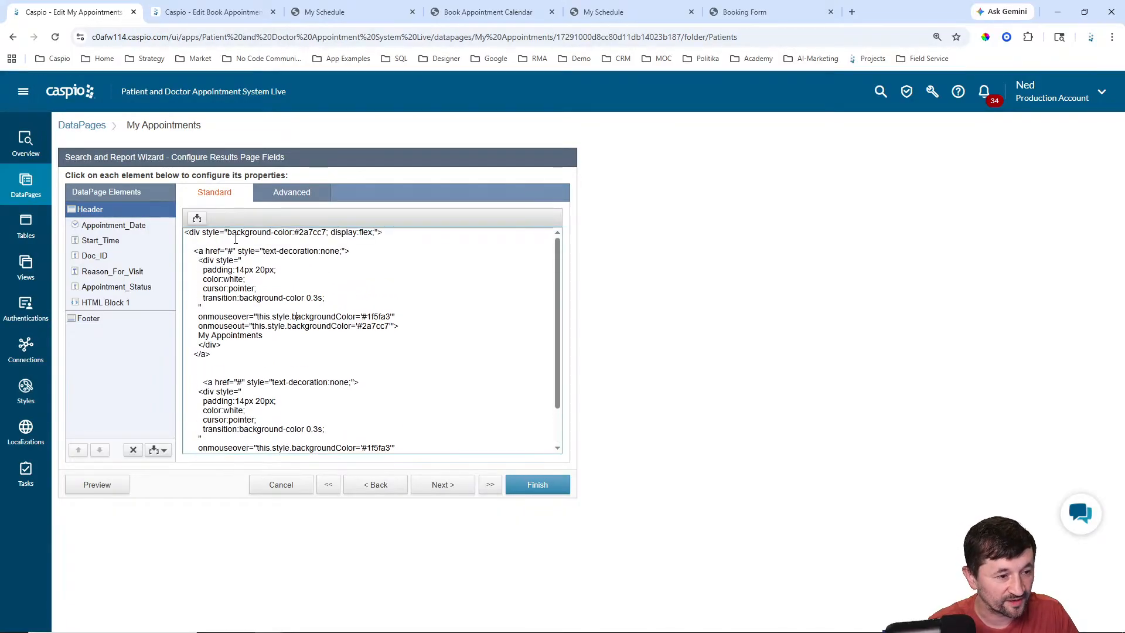
{"action": "key", "text": "ctrl+v"}
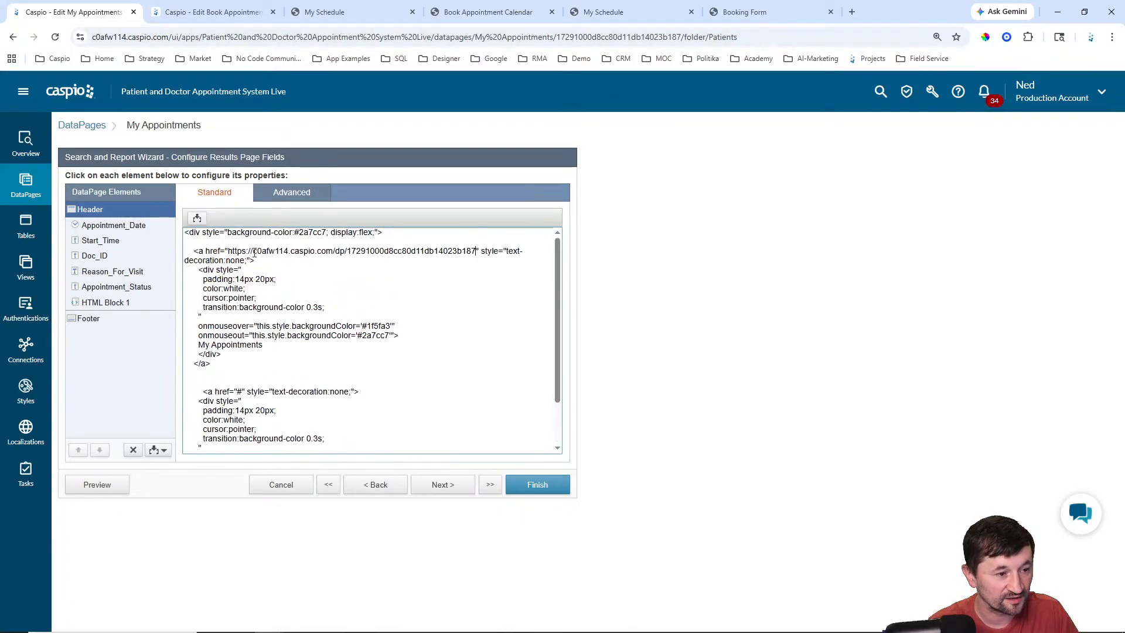
{"action": "left_click", "coordinate": [550, 486]}
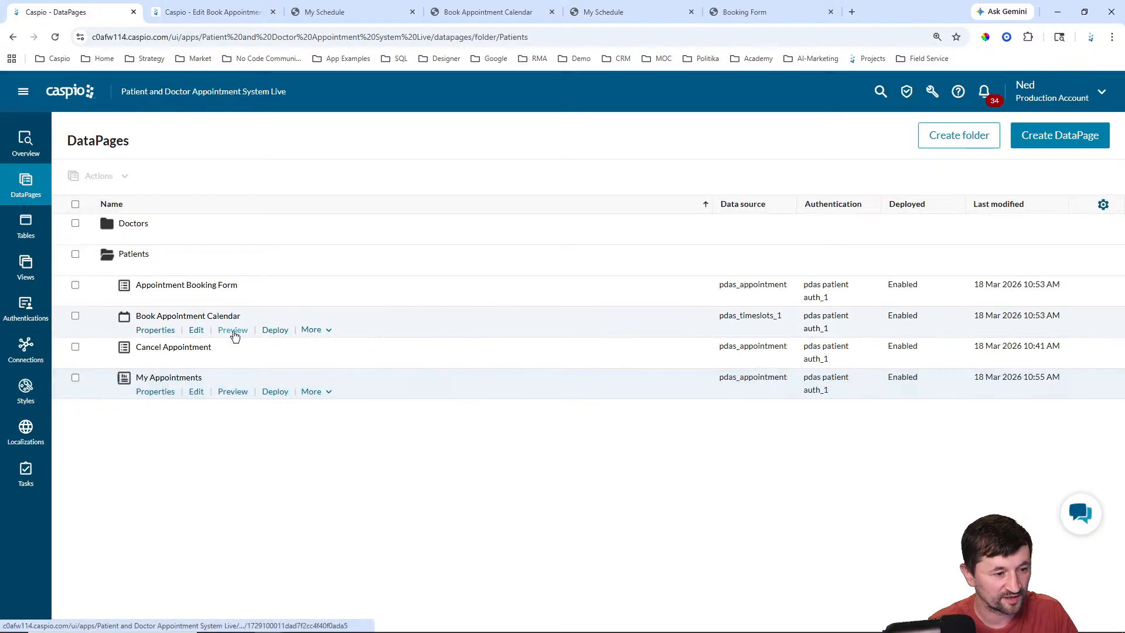
Step: Copy the Book Appointment Calendar's deployed URL
{"action": "left_click", "coordinate": [273, 330]}
{"action": "left_click", "coordinate": [468, 275]}
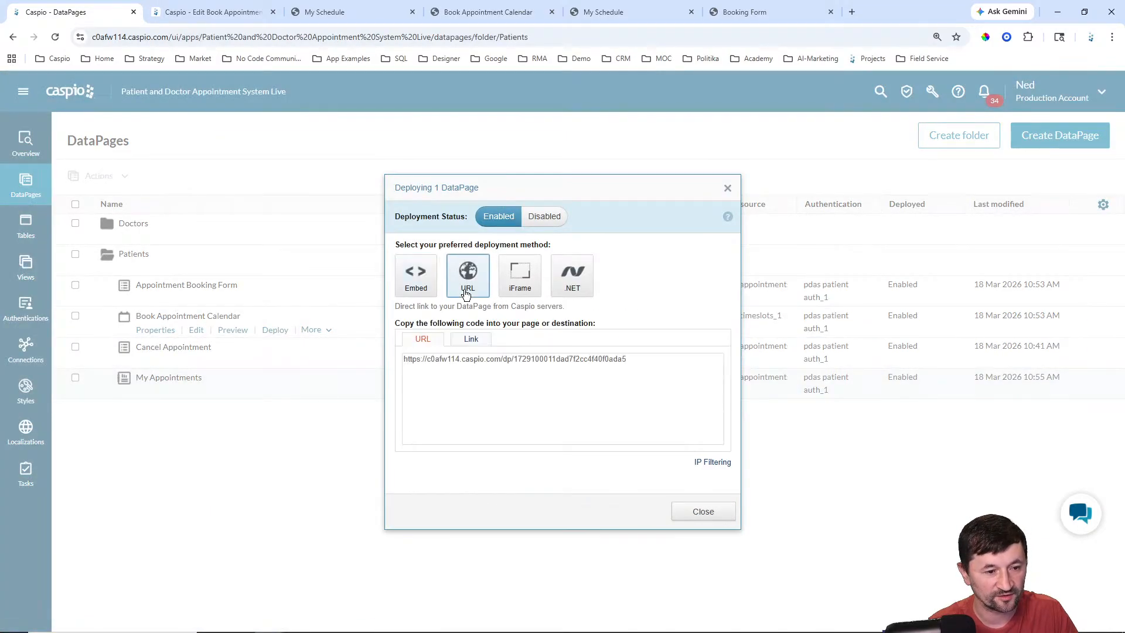
{"action": "left_click", "coordinate": [490, 358]}
{"action": "key", "text": "ctrl+c"}
{"action": "left_click", "coordinate": [724, 518]}
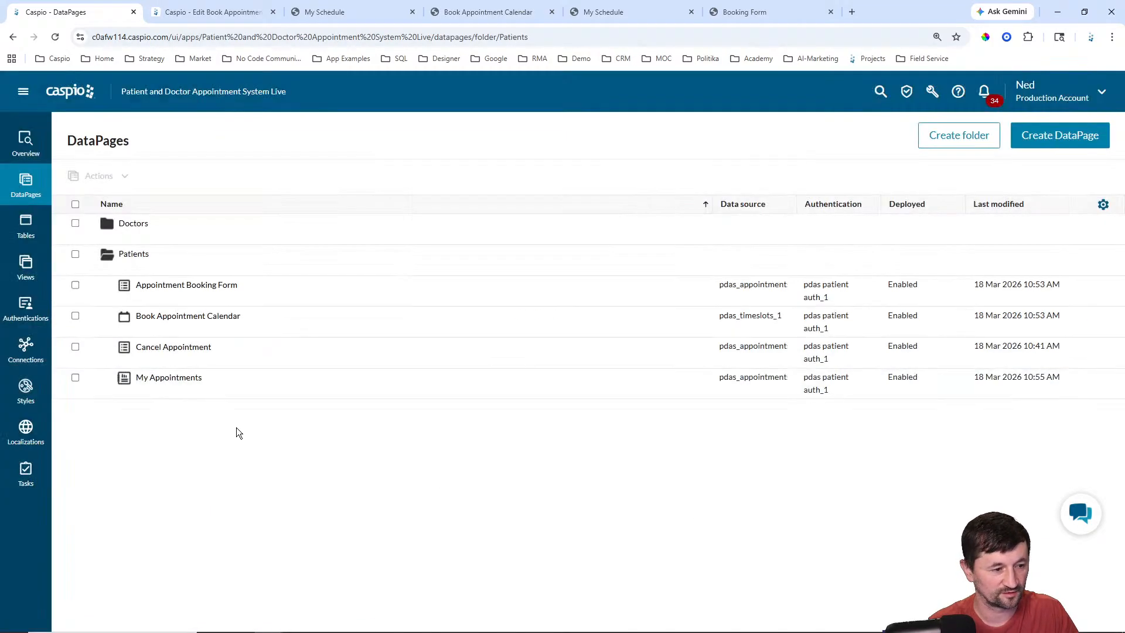
Step: Paste the calendar URL as the Monthly Calendar link's target in the header and save
{"action": "left_click", "coordinate": [196, 393]}
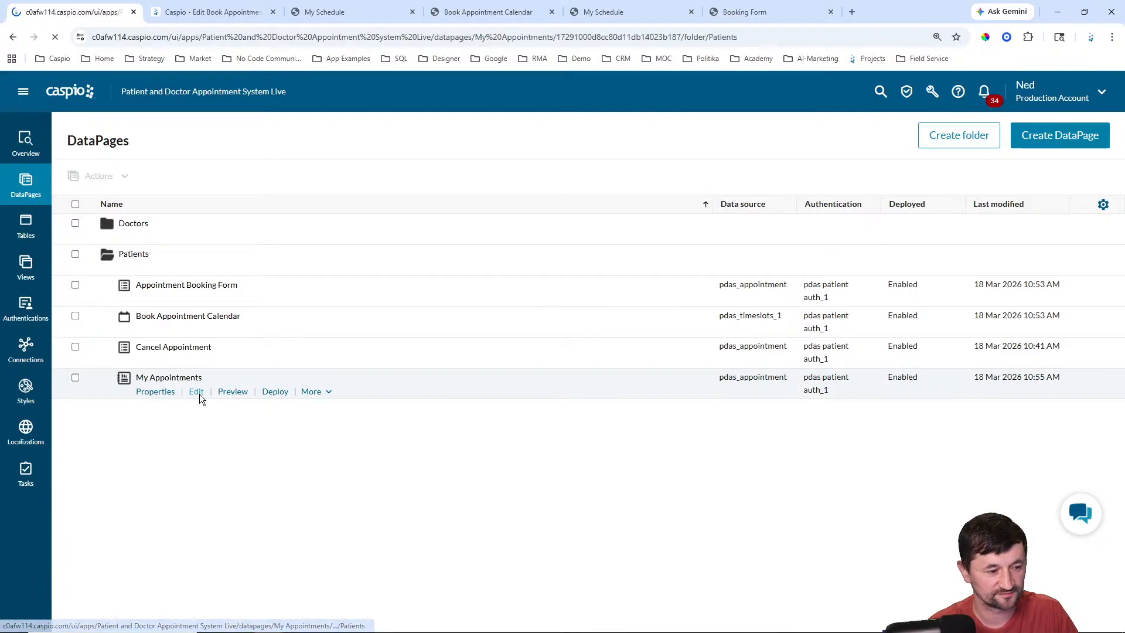
{"action": "left_click", "coordinate": [444, 486]}
{"action": "left_click", "coordinate": [444, 486]}
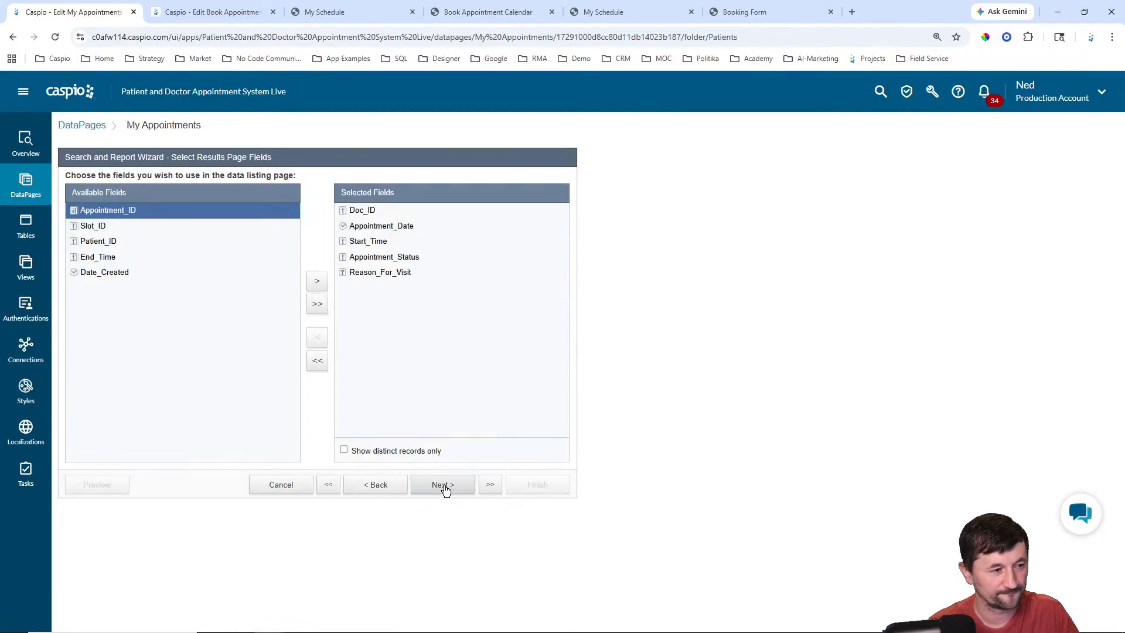
{"action": "left_click", "coordinate": [444, 486]}
{"action": "left_click", "coordinate": [121, 214]}
{"action": "left_click", "coordinate": [314, 307]}
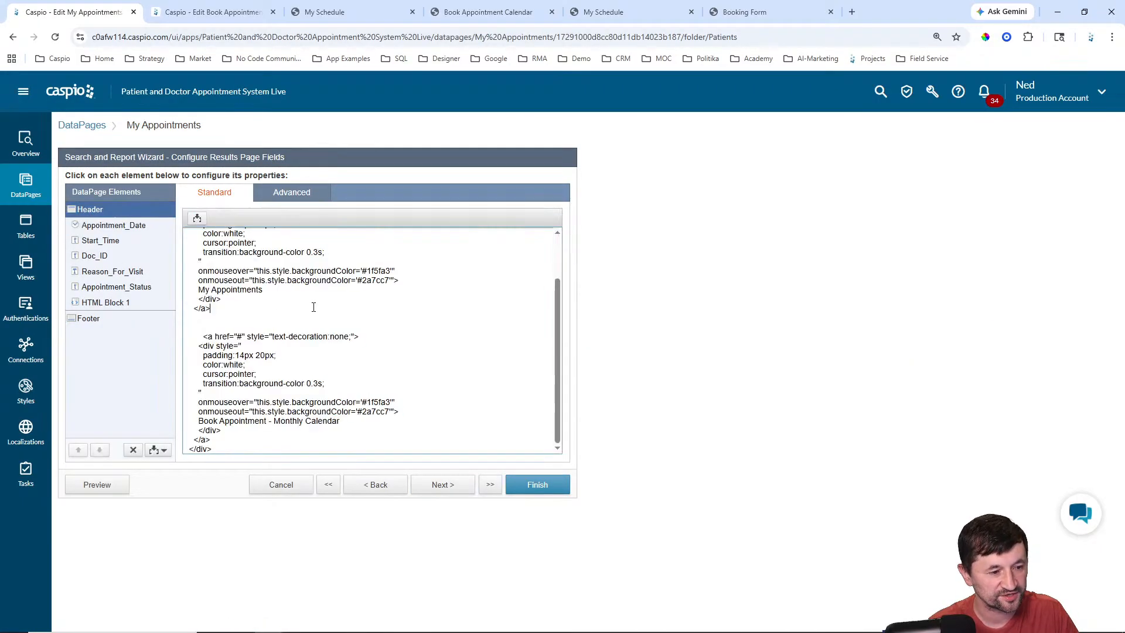
{"action": "key", "text": "ctrl+v"}
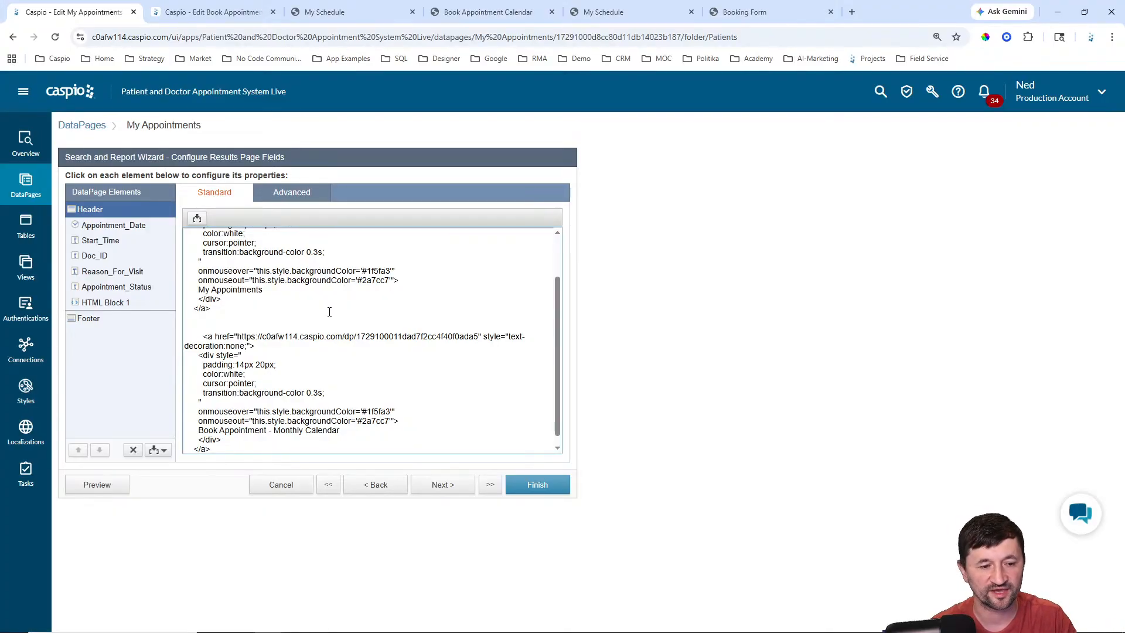
{"action": "left_click", "coordinate": [529, 485]}
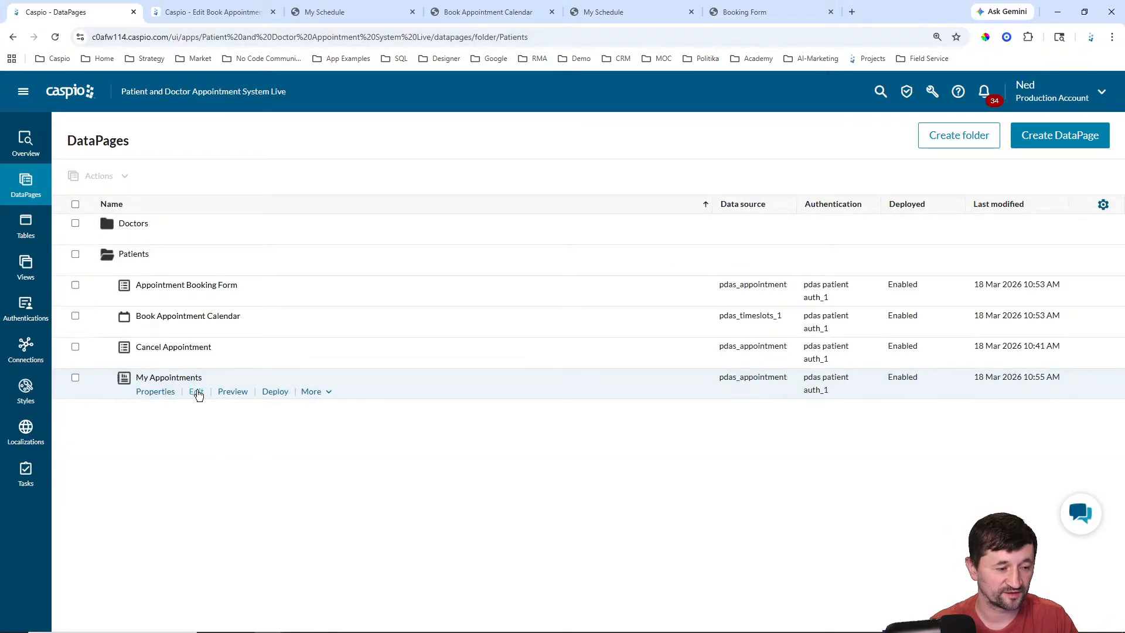
Step: Reopen My Appointments, review the Header HTML, and save again
{"action": "left_click", "coordinate": [199, 393]}
{"action": "left_click", "coordinate": [446, 490]}
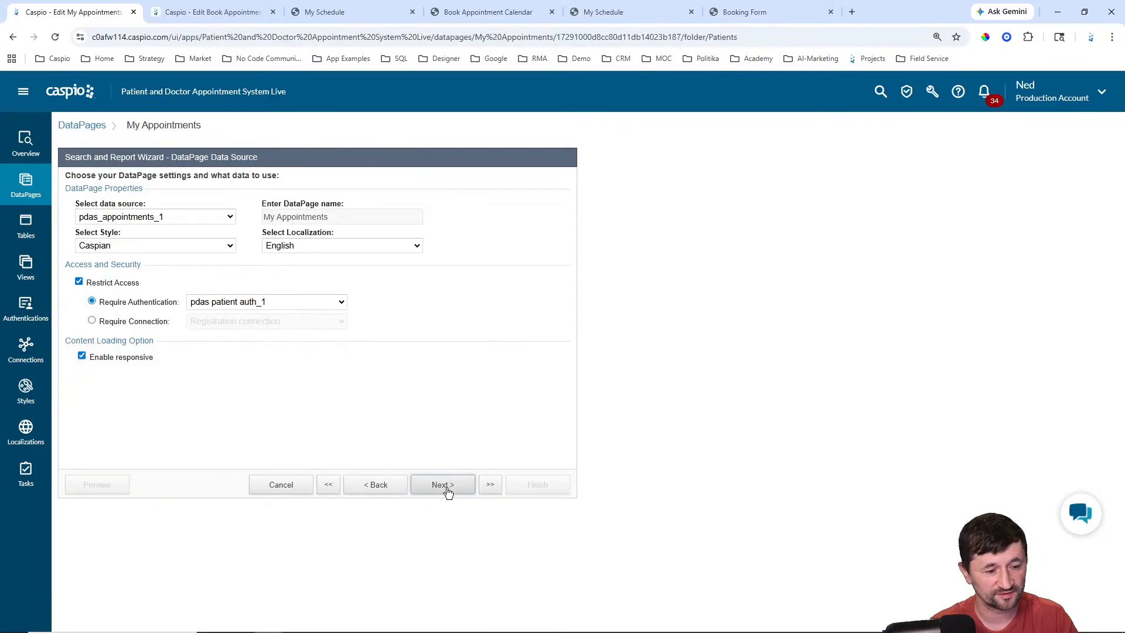
{"action": "left_click", "coordinate": [446, 490]}
{"action": "left_click", "coordinate": [446, 490]}
{"action": "left_click", "coordinate": [445, 490]}
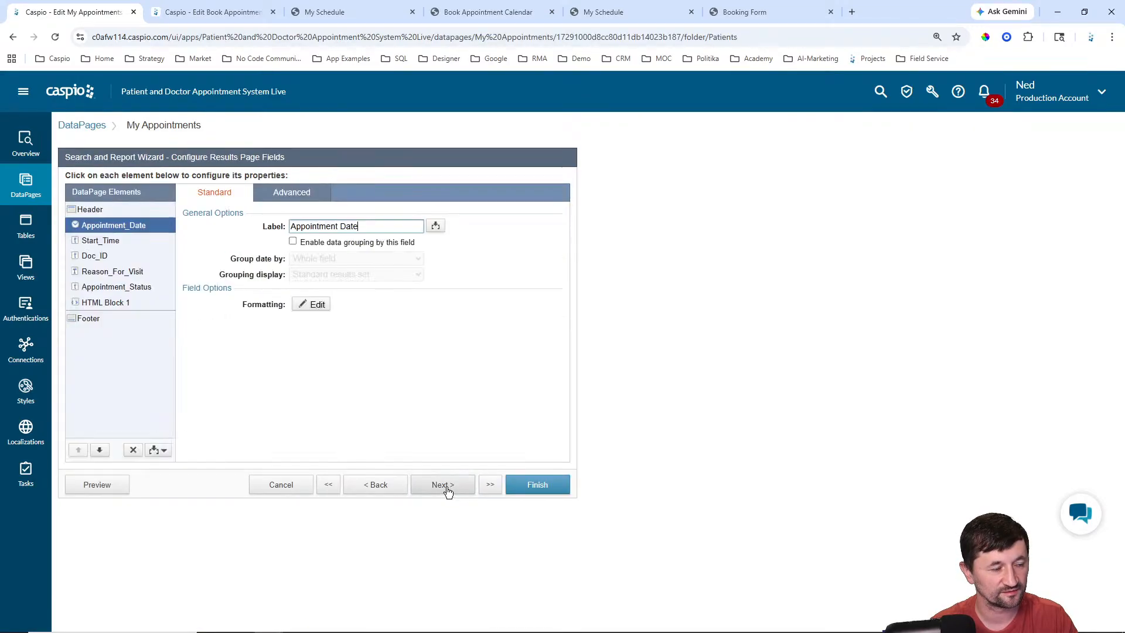
{"action": "left_click", "coordinate": [86, 209]}
{"action": "left_click", "coordinate": [538, 484]}
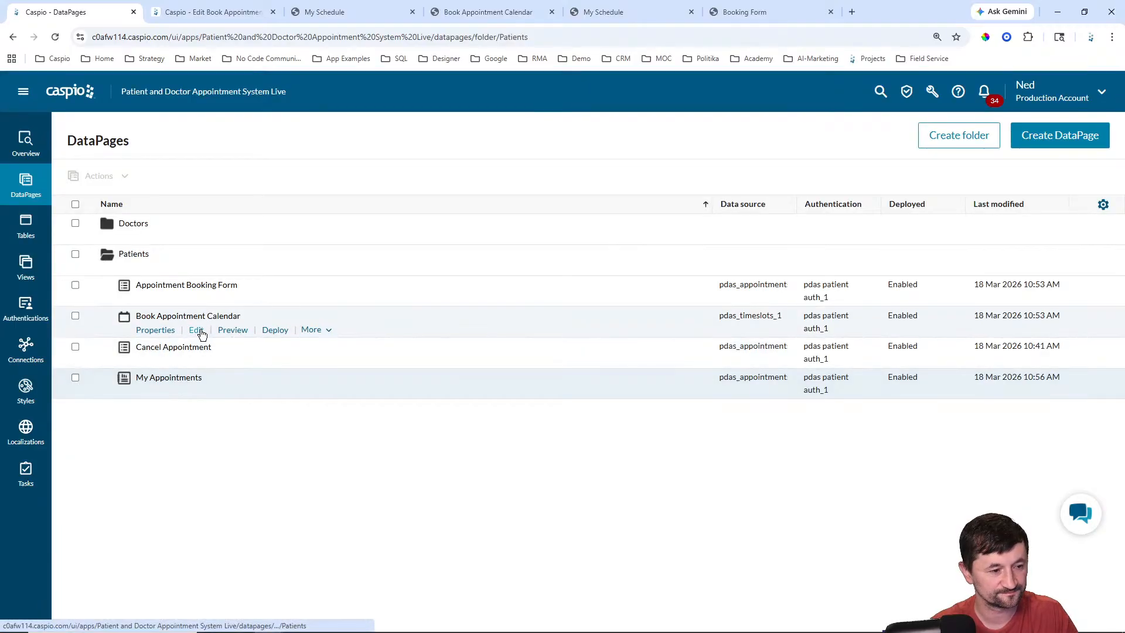
Step: Edit Book Appointment Calendar and step through the wizard to its field configuration
{"action": "left_click", "coordinate": [200, 329]}
{"action": "left_click", "coordinate": [456, 489]}
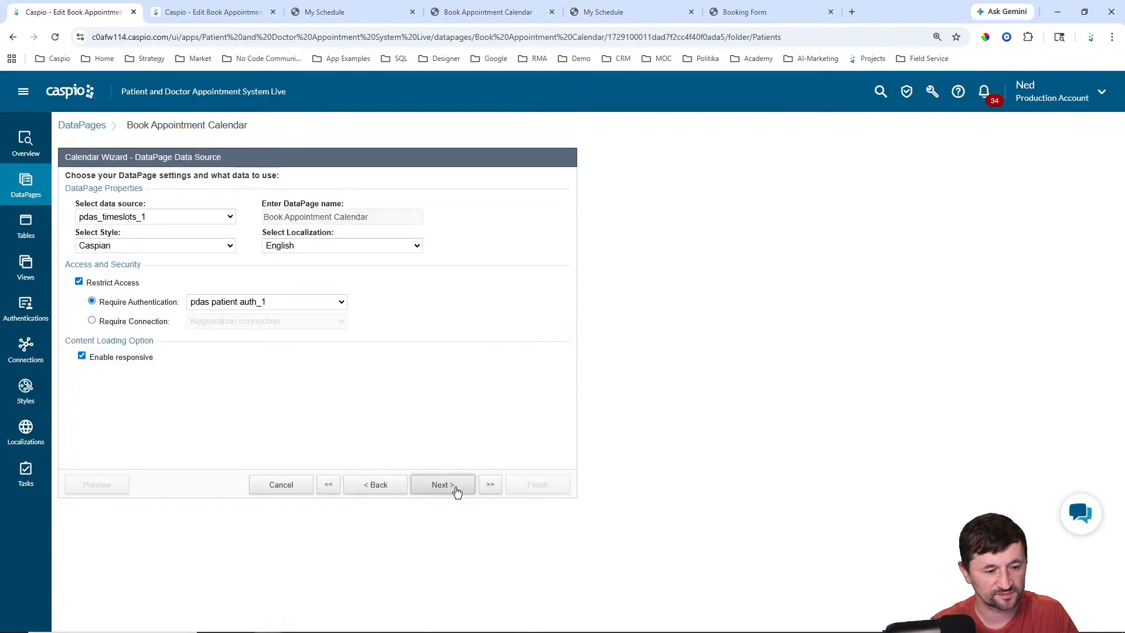
{"action": "left_click", "coordinate": [456, 490]}
{"action": "left_click", "coordinate": [456, 490]}
{"action": "left_click", "coordinate": [456, 490]}
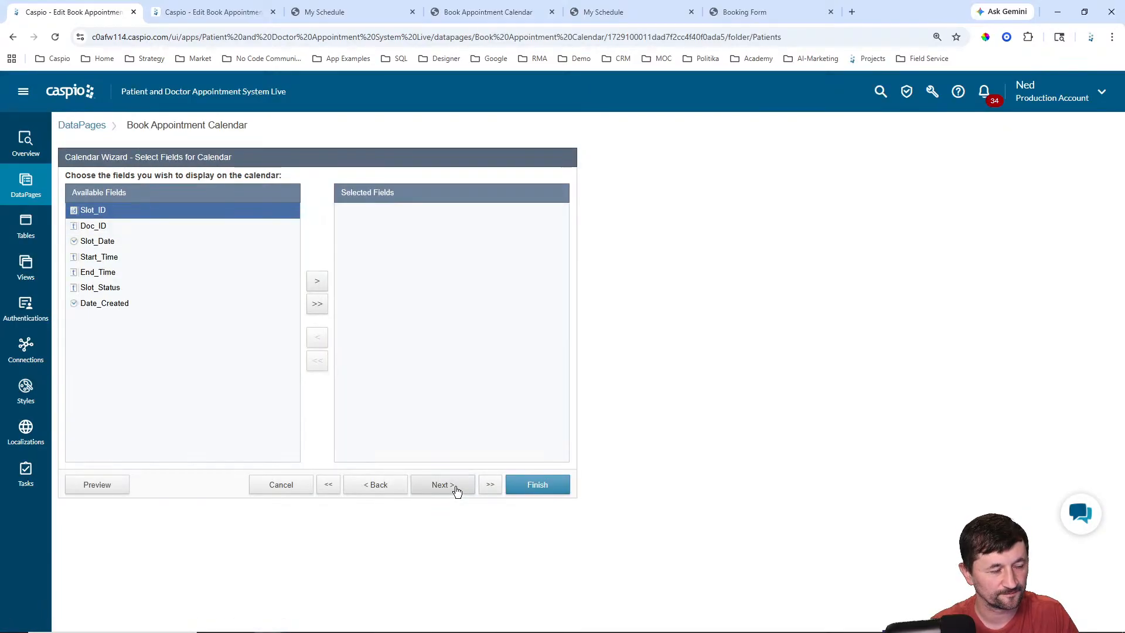
{"action": "left_click", "coordinate": [396, 488]}
{"action": "left_click", "coordinate": [397, 488]}
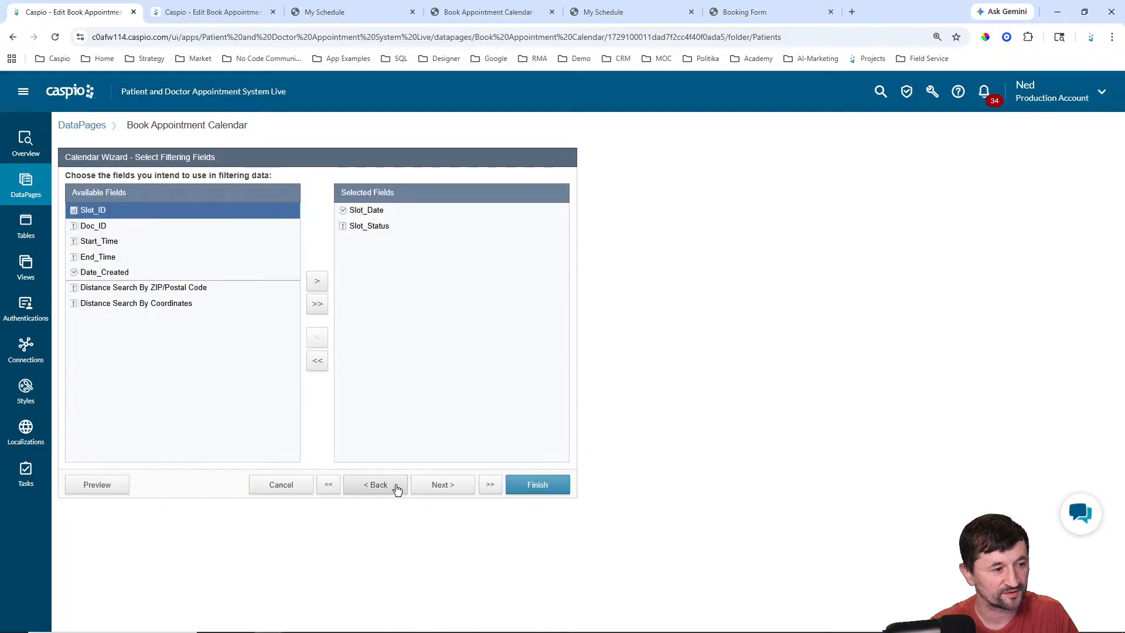
{"action": "left_click", "coordinate": [445, 491]}
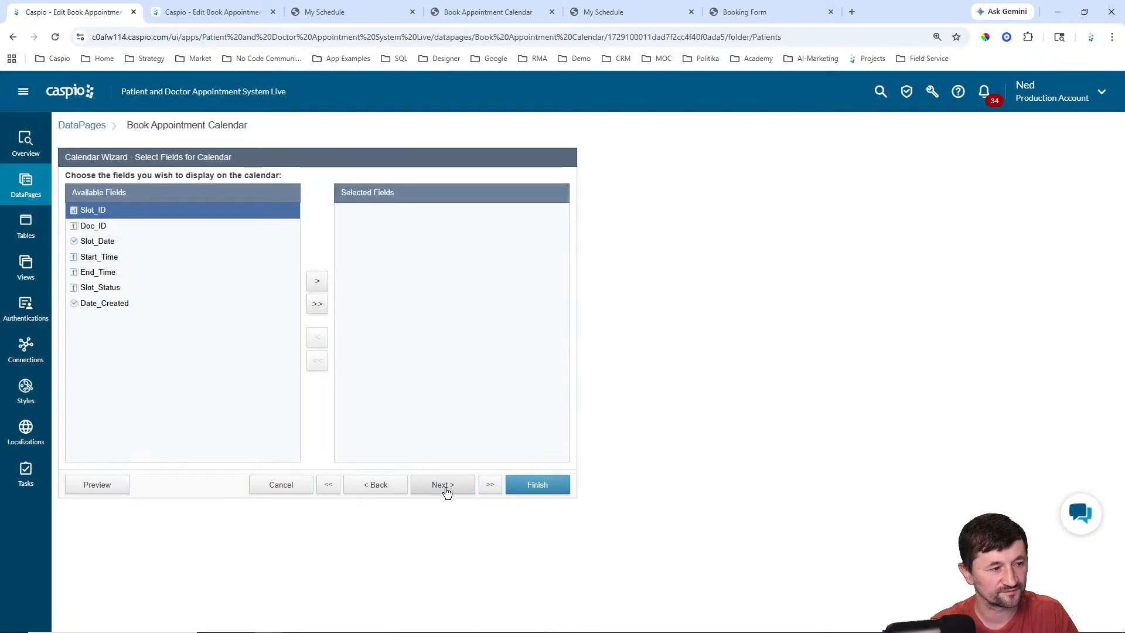
{"action": "left_click", "coordinate": [446, 491]}
{"action": "left_click", "coordinate": [447, 491]}
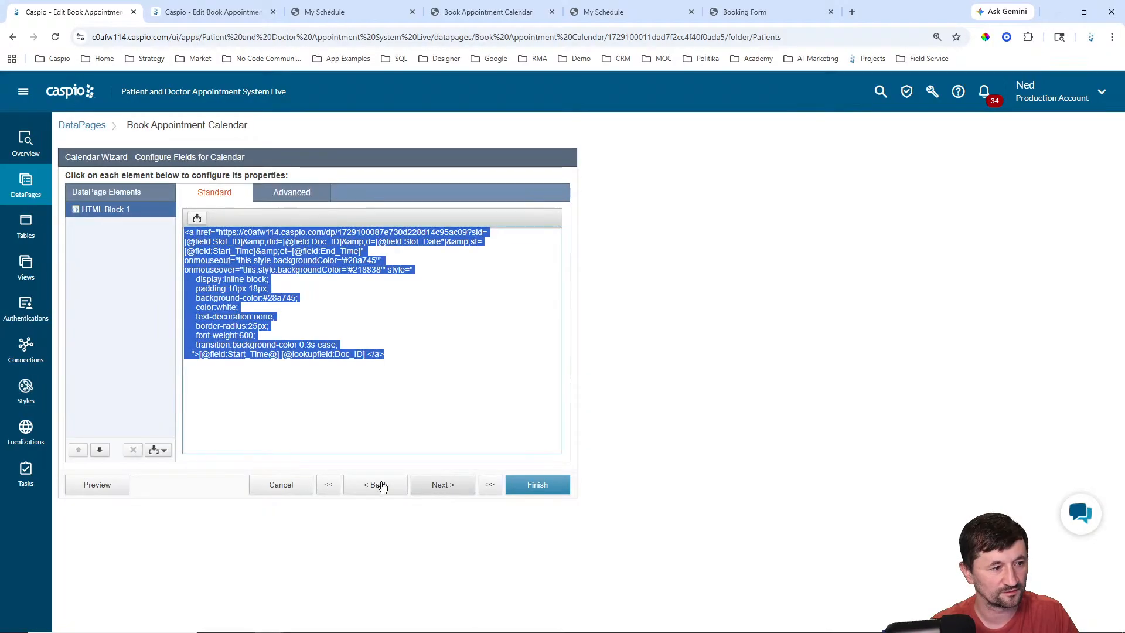
Step: Add a Header and Footer to the calendar and save it
{"action": "left_click", "coordinate": [157, 451]}
{"action": "left_click", "coordinate": [136, 479]}
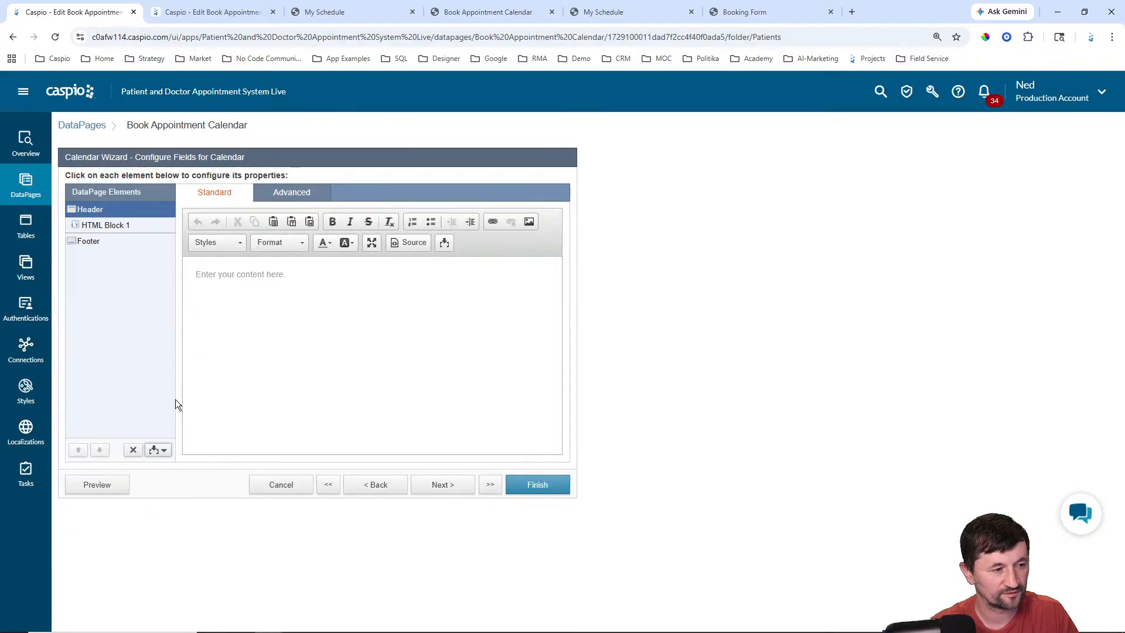
{"action": "left_click", "coordinate": [291, 193]}
{"action": "left_click", "coordinate": [218, 195]}
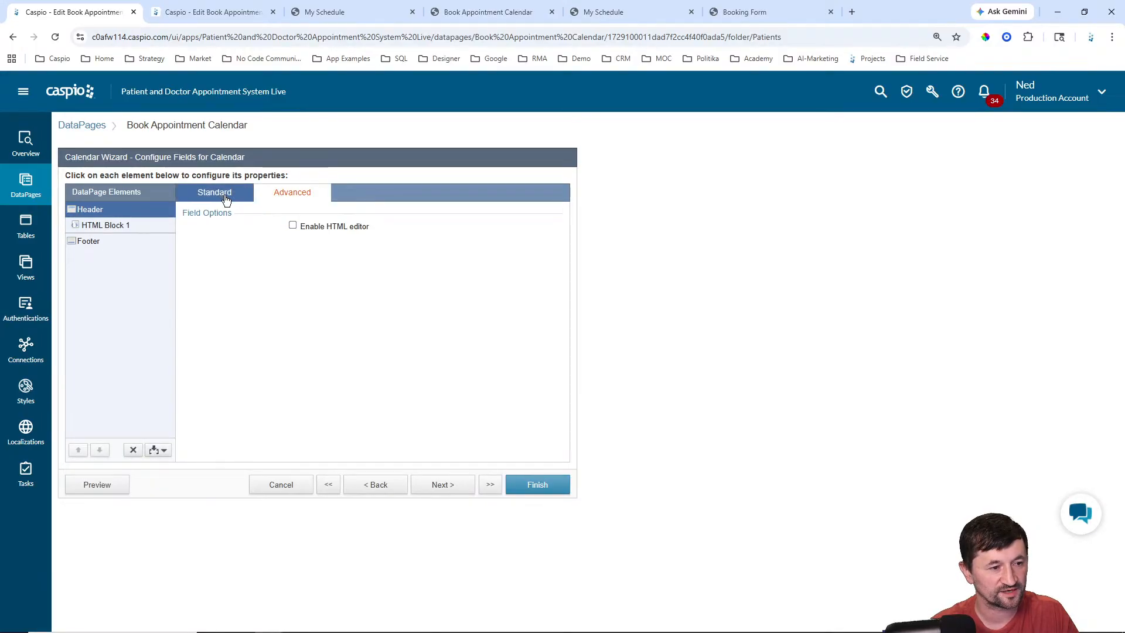
{"action": "left_click", "coordinate": [560, 487]}
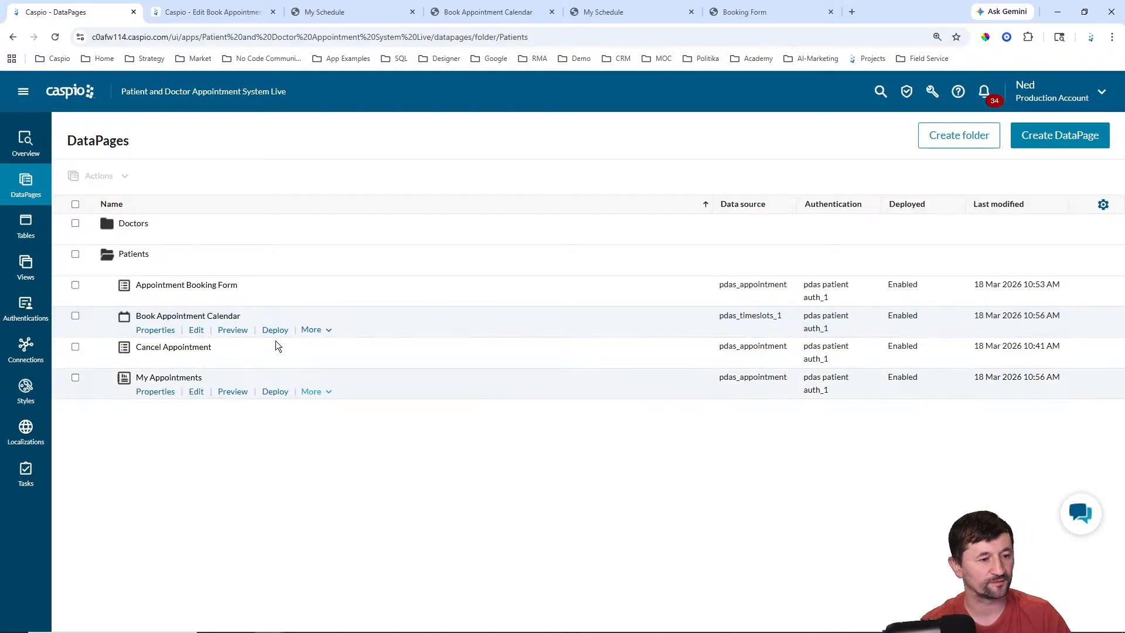
Step: Copy the My Appointments direct URL from its Deploy options and close the duplicate My Schedule tab
{"action": "mouse_move", "coordinate": [275, 298]}
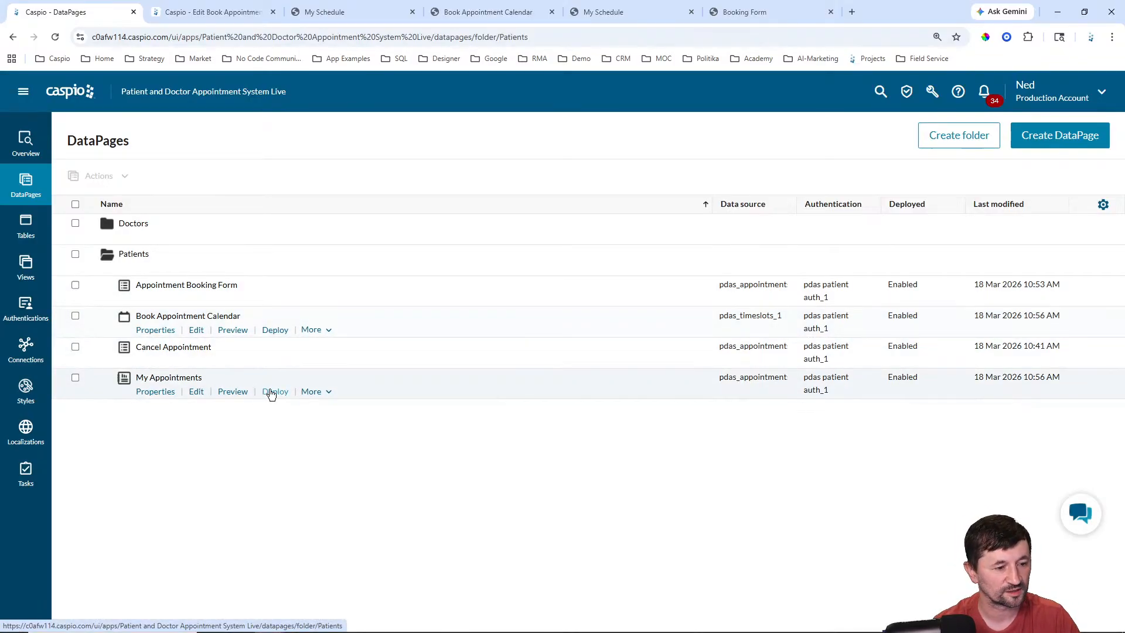
{"action": "left_click", "coordinate": [275, 392]}
{"action": "left_click", "coordinate": [459, 290]}
{"action": "left_click", "coordinate": [472, 359]}
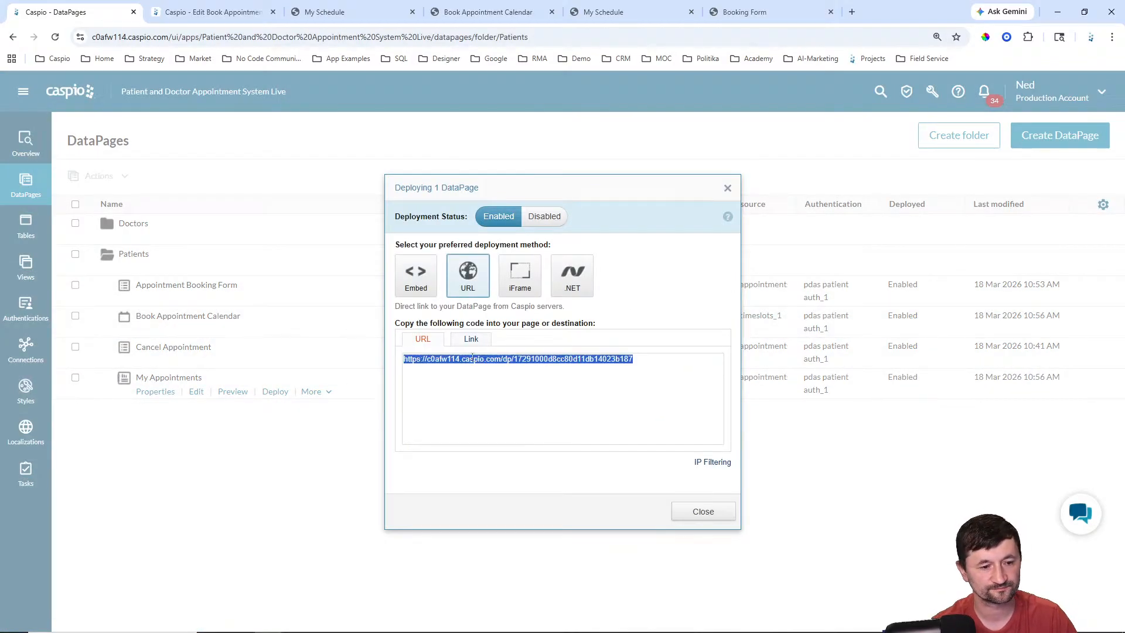
{"action": "left_click", "coordinate": [683, 512]}
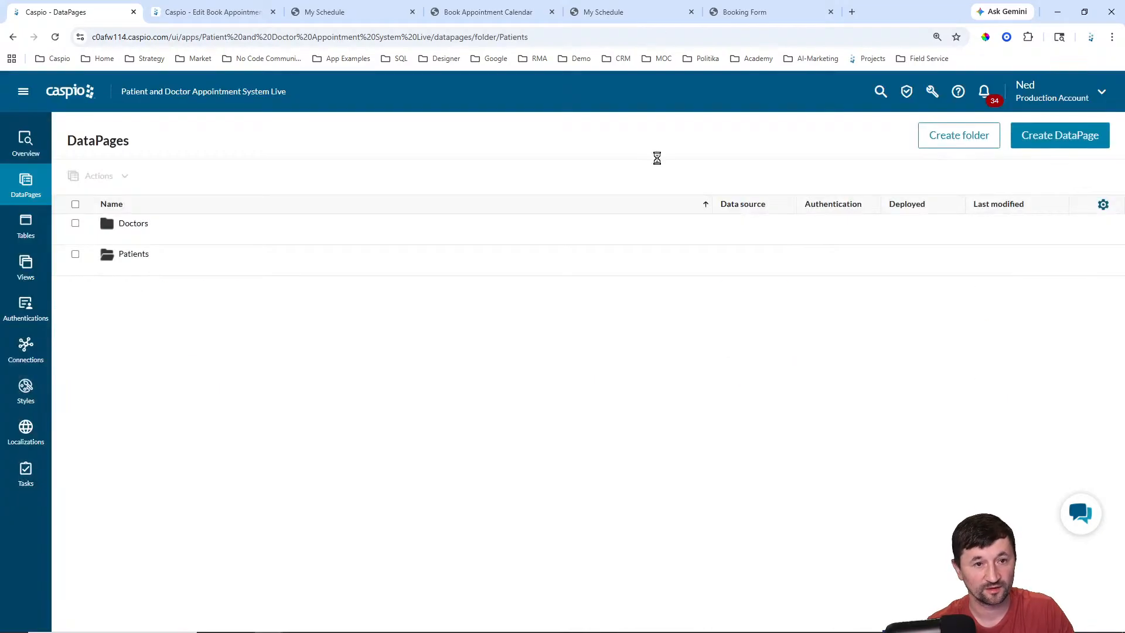
{"action": "left_click", "coordinate": [631, 16]}
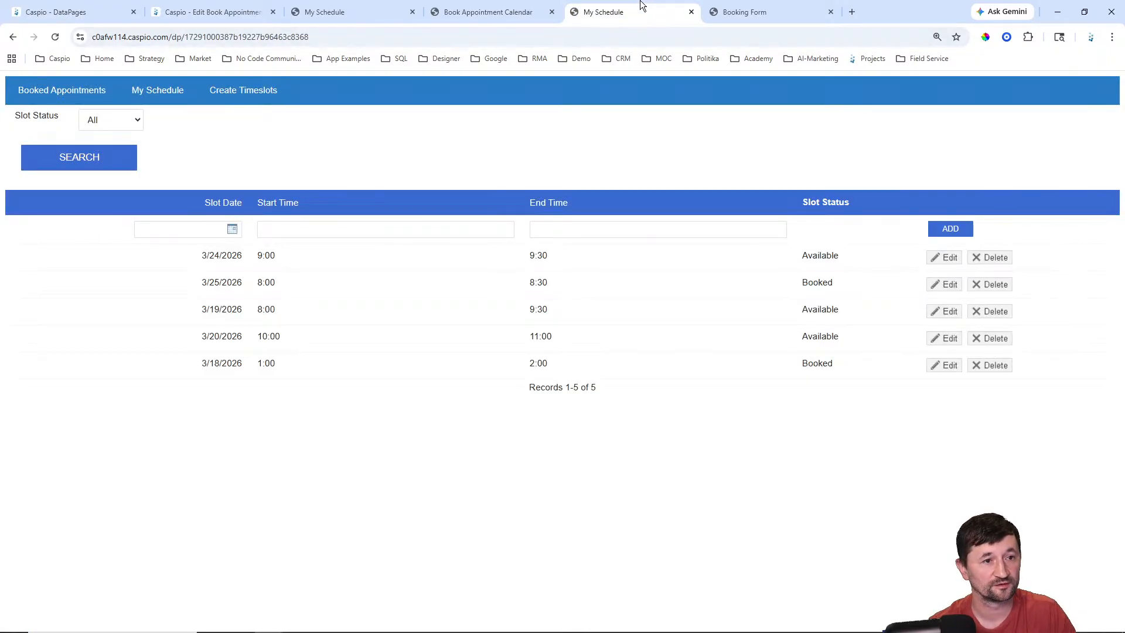
{"action": "left_click", "coordinate": [691, 12]}
Step: Close the Booking Form and My Schedule browser tabs
{"action": "left_click", "coordinate": [692, 12]}
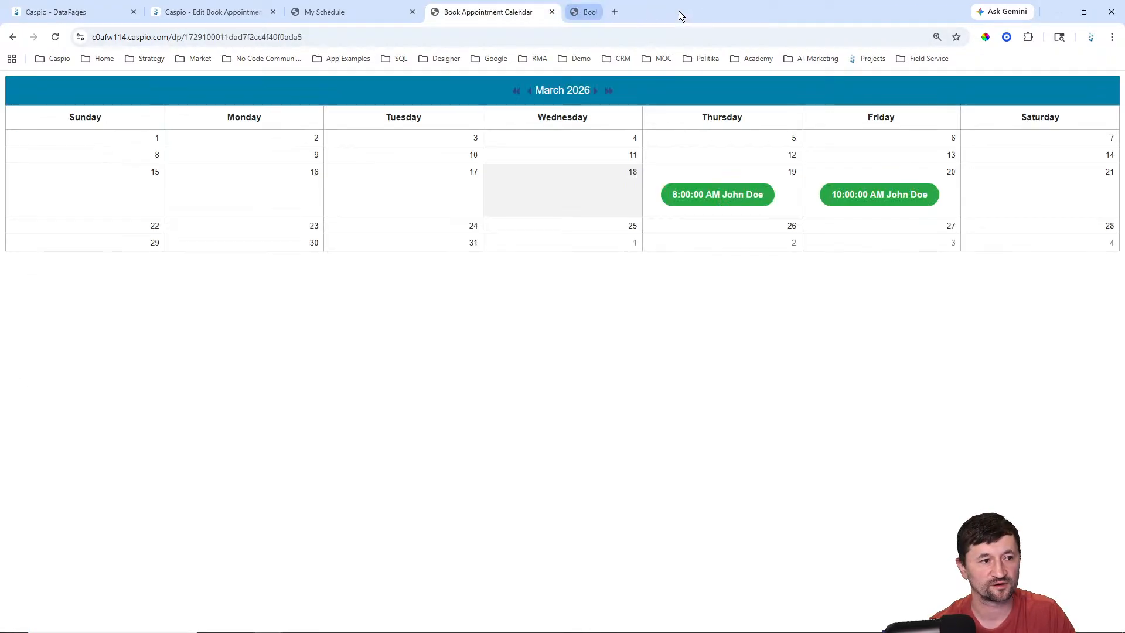
{"action": "left_click", "coordinate": [378, 11]}
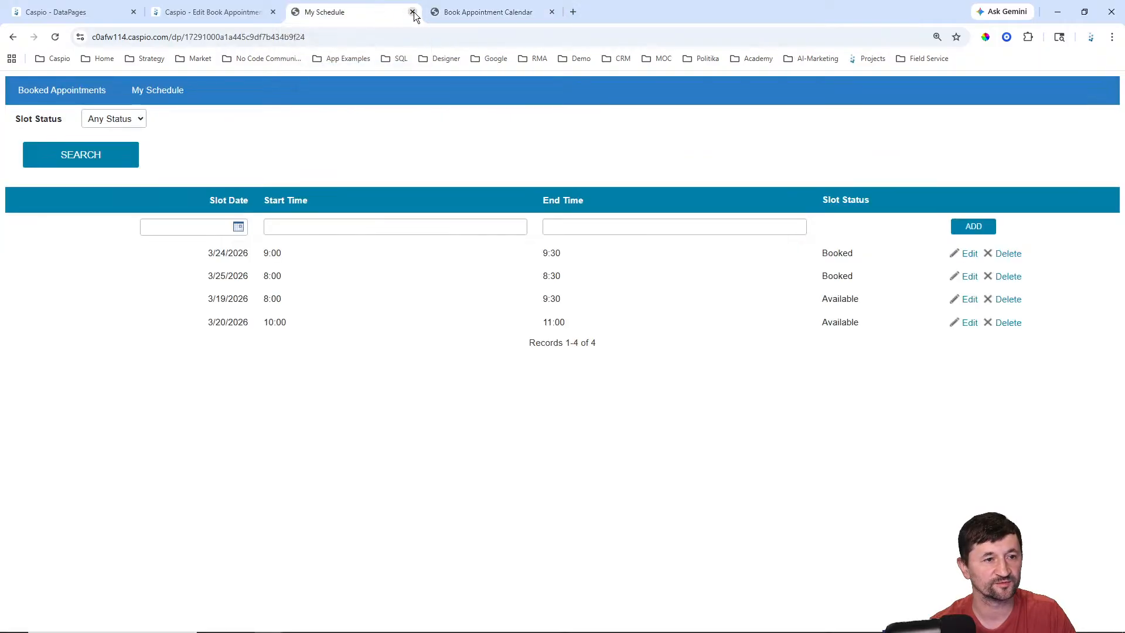
{"action": "left_click", "coordinate": [413, 13]}
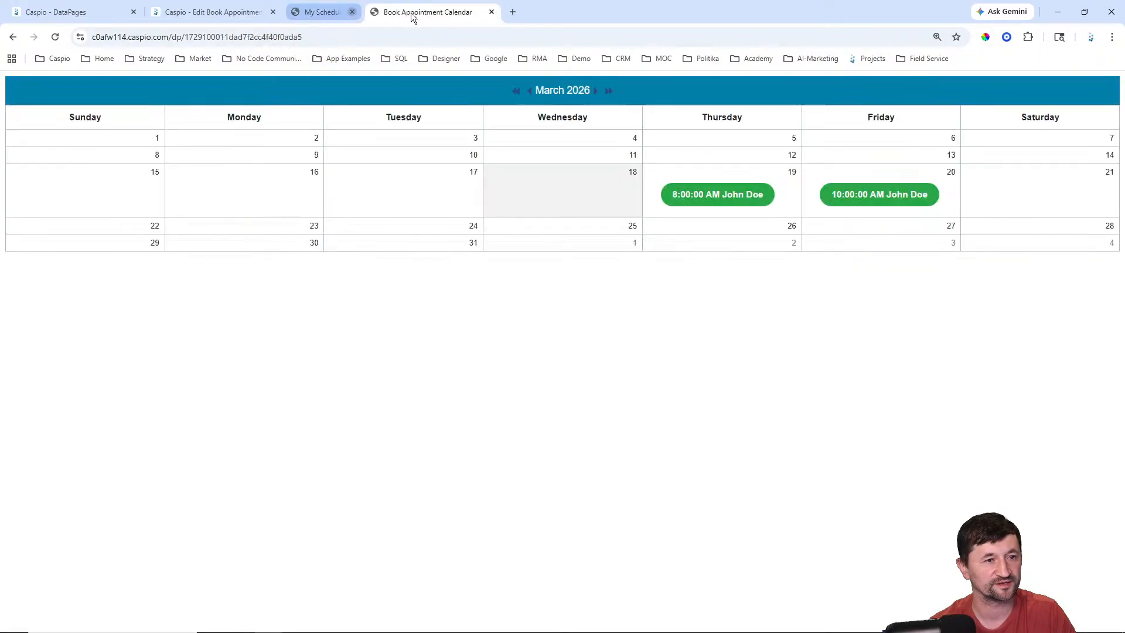
Step: Cancel the Calendar Wizard and discard its unsaved changes
{"action": "left_click", "coordinate": [251, 13]}
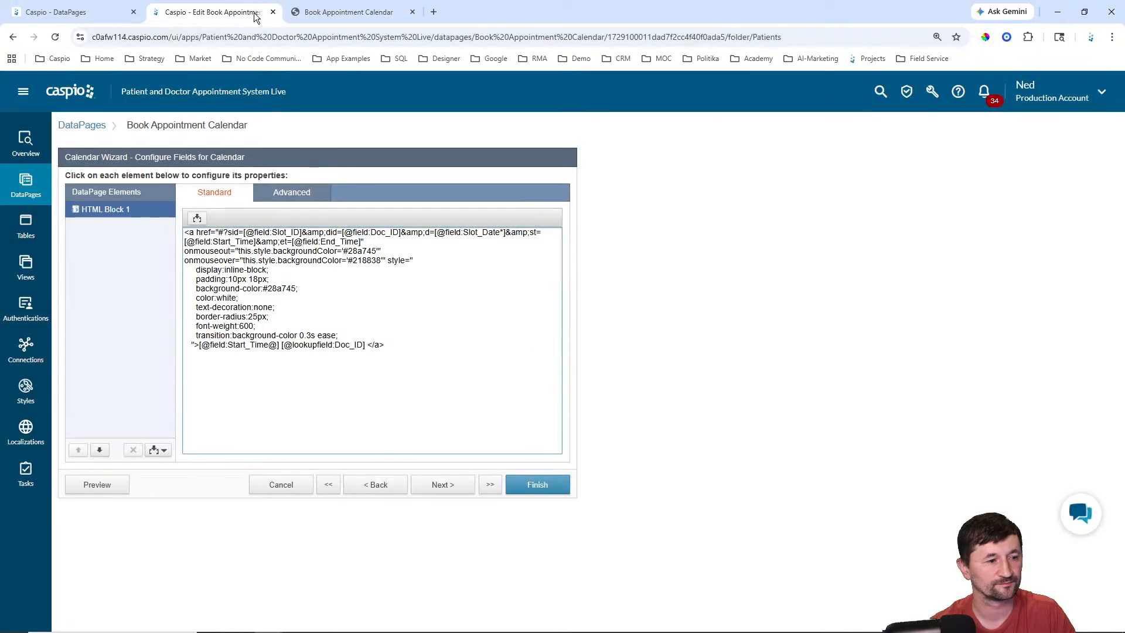
{"action": "left_click", "coordinate": [59, 12]}
{"action": "left_click", "coordinate": [187, 17]}
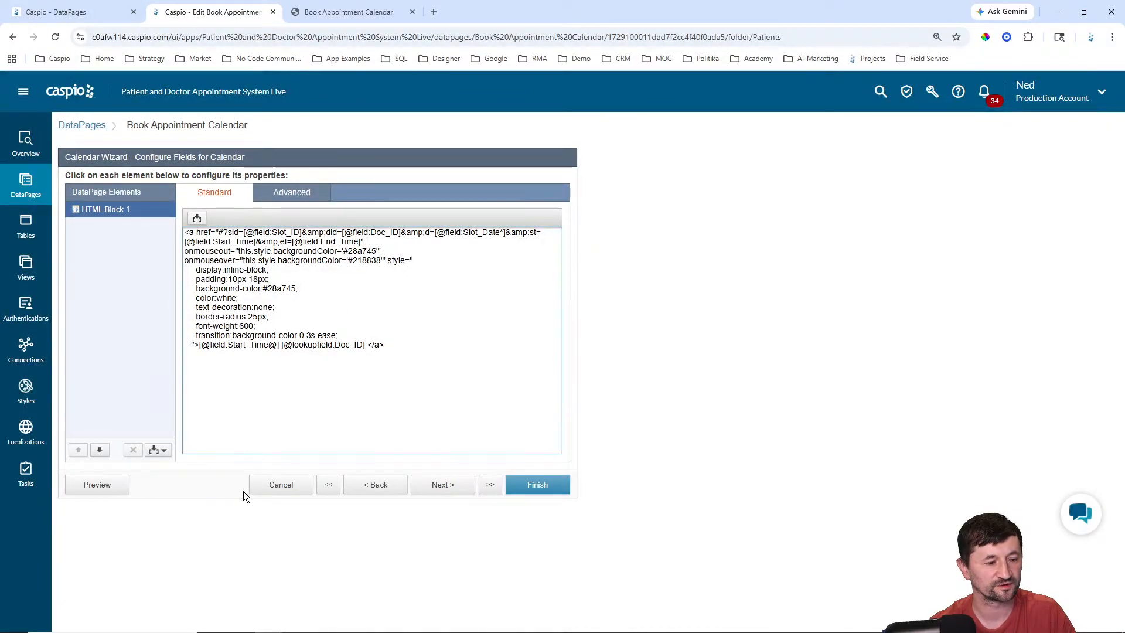
{"action": "left_click", "coordinate": [270, 486]}
{"action": "left_click", "coordinate": [622, 328]}
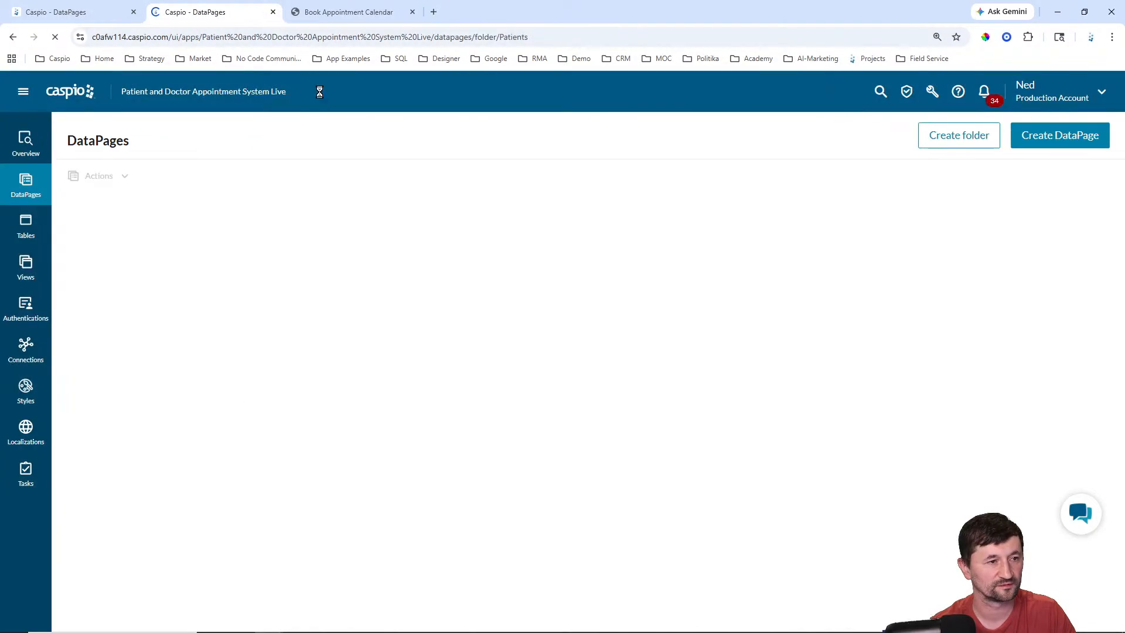
Step: Open the Book Appointment - Monthly Calendar page and close the duplicate DataPages tab
{"action": "left_click", "coordinate": [344, 12]}
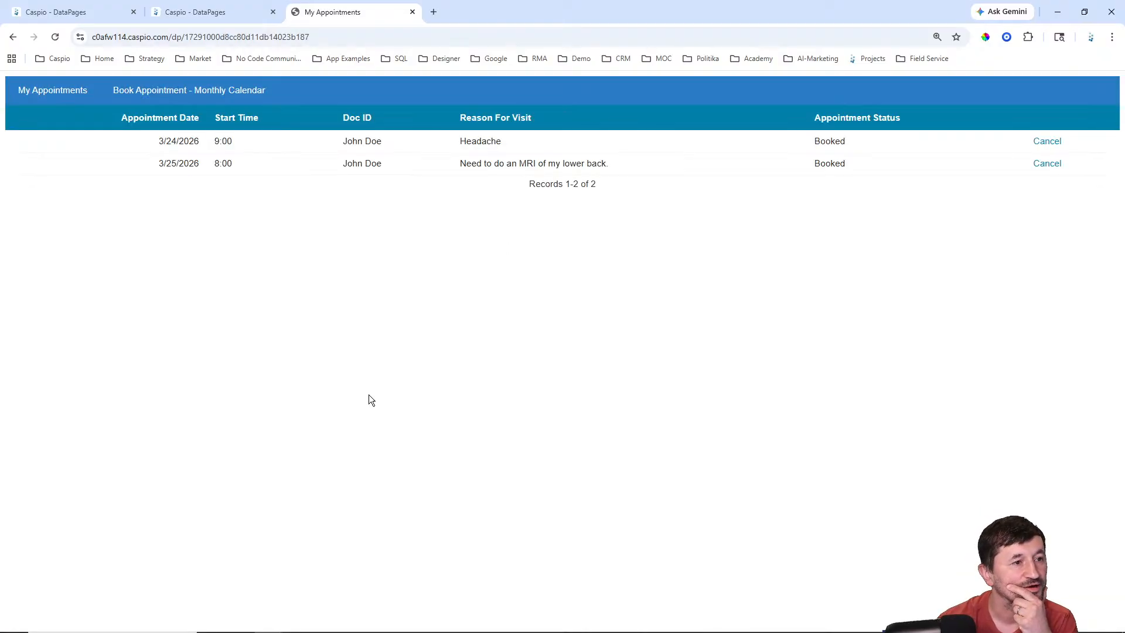
{"action": "left_click", "coordinate": [165, 93]}
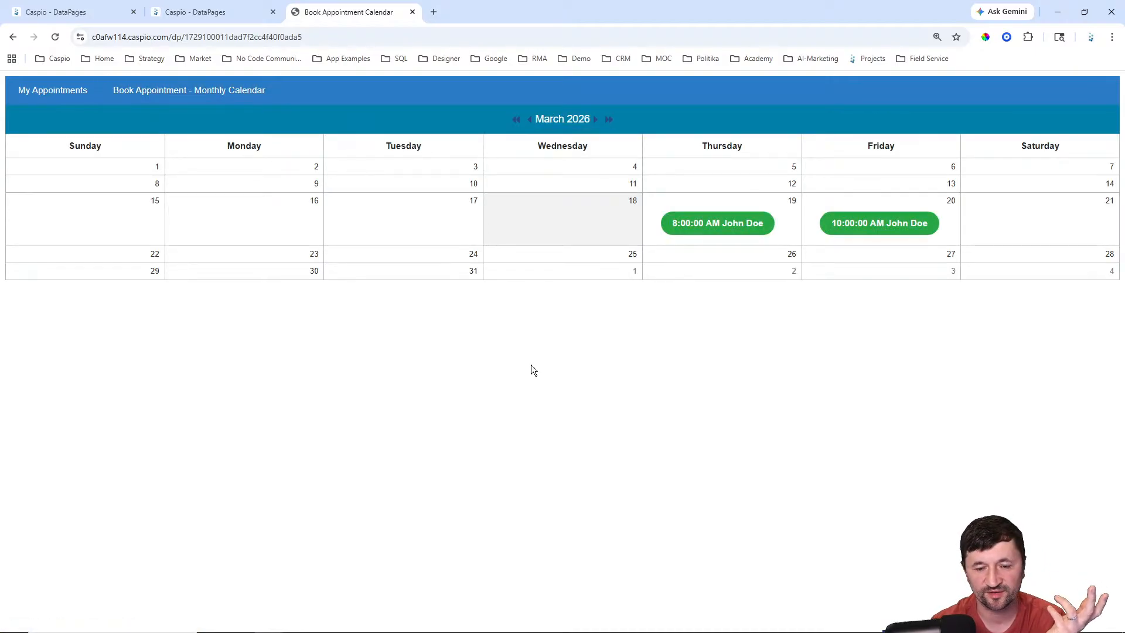
{"action": "left_click", "coordinate": [187, 13]}
{"action": "left_click", "coordinate": [273, 13]}
Step: Copy the direct URL of the Doctors folder's Booked Appointments DataPage
{"action": "left_click", "coordinate": [64, 12]}
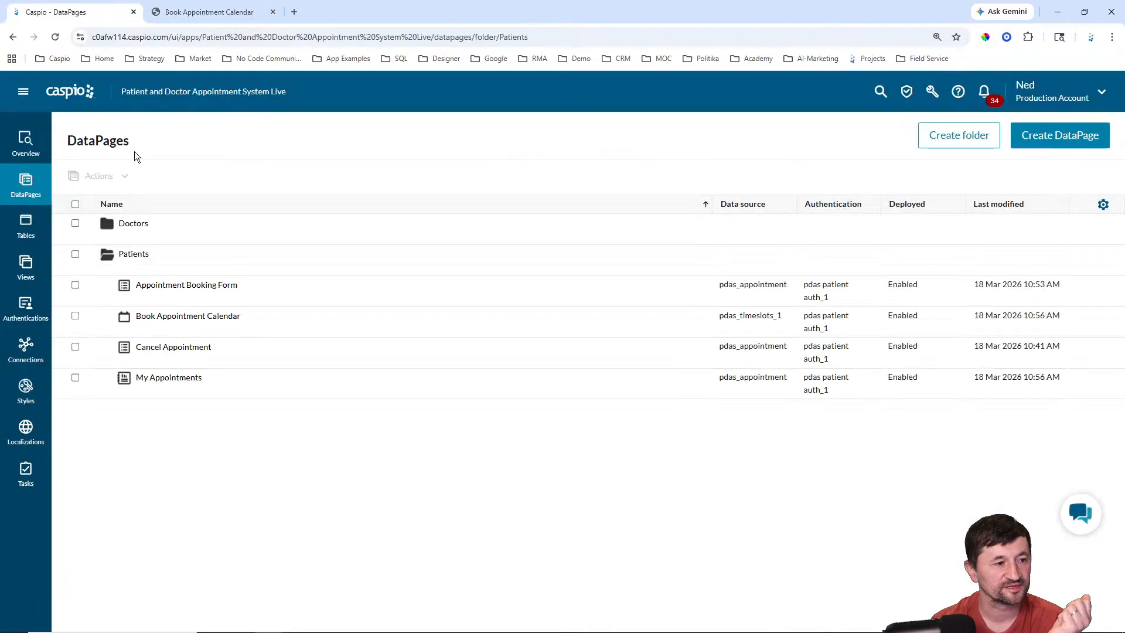
{"action": "left_click", "coordinate": [128, 238]}
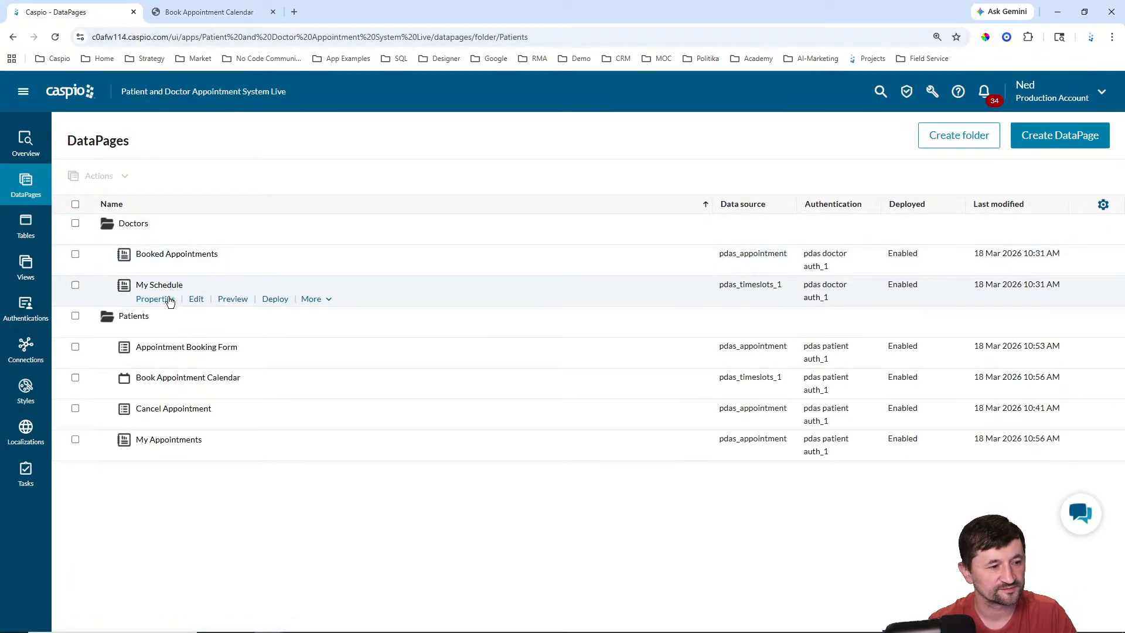
{"action": "left_click", "coordinate": [275, 267]}
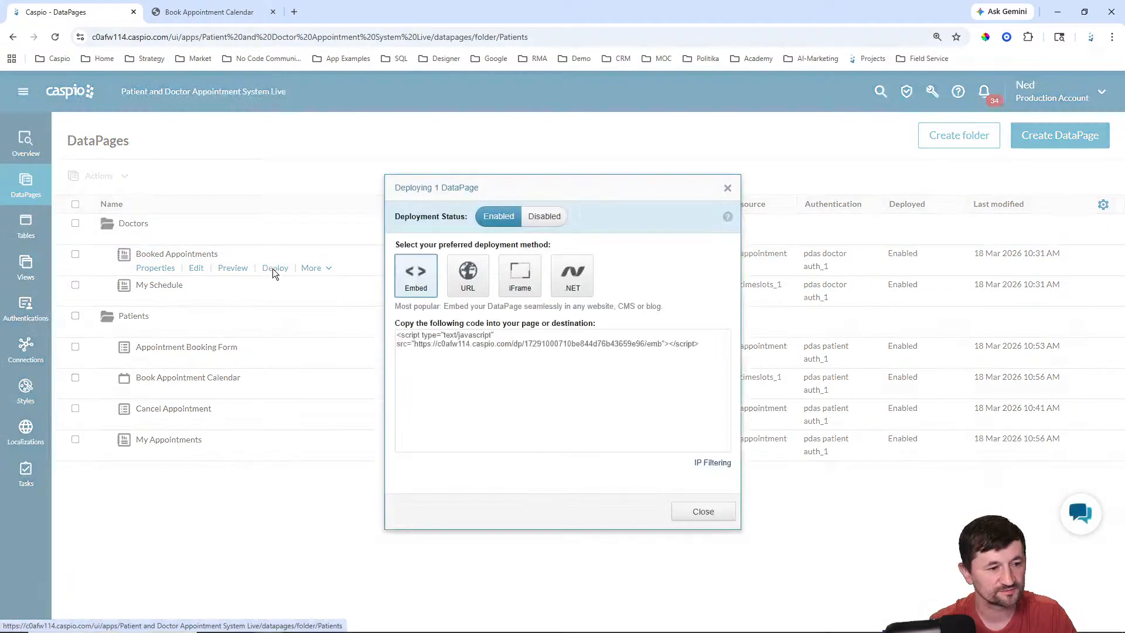
{"action": "left_click", "coordinate": [468, 276]}
{"action": "left_click", "coordinate": [481, 361]}
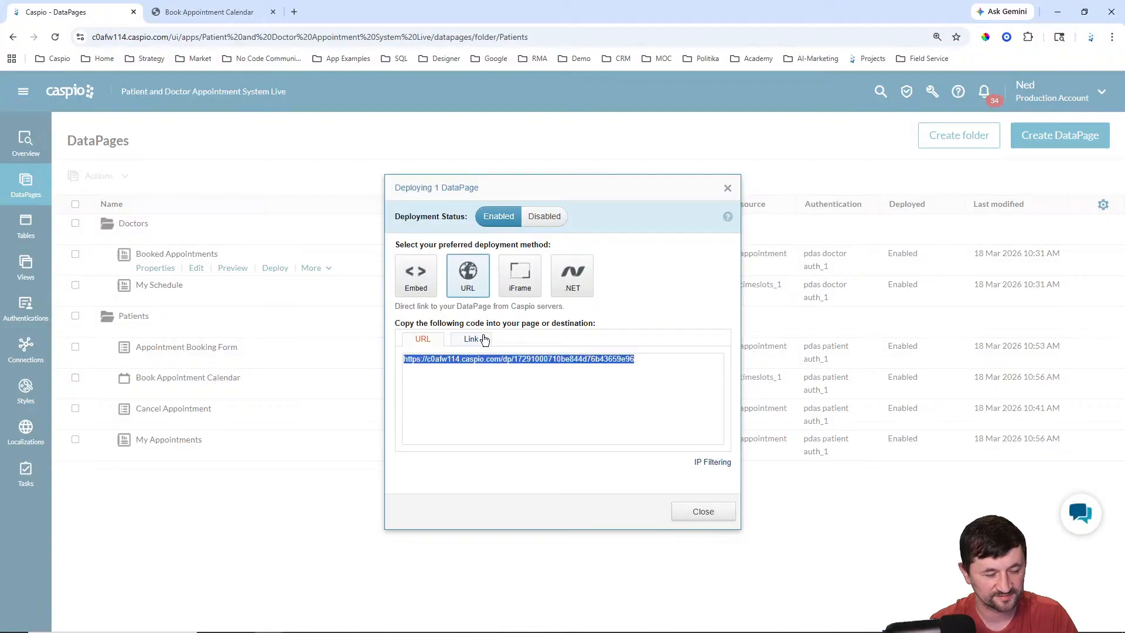
{"action": "left_click", "coordinate": [702, 512]}
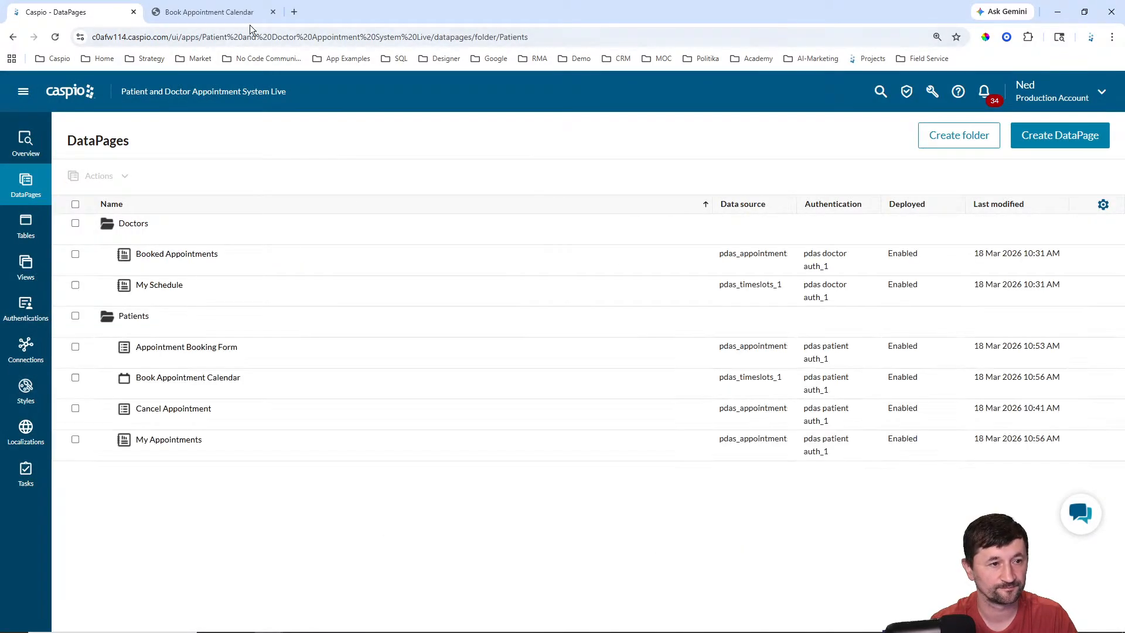
Step: Load the Booked Appointments URL in a new browser tab placed second
{"action": "left_click", "coordinate": [295, 12]}
{"action": "left_click_drag", "start_coordinate": [328, 11], "coordinate": [202, 12]}
{"action": "left_click", "coordinate": [201, 36]}
{"action": "key", "text": "ctrl+v"}
{"action": "key", "text": "Return"}
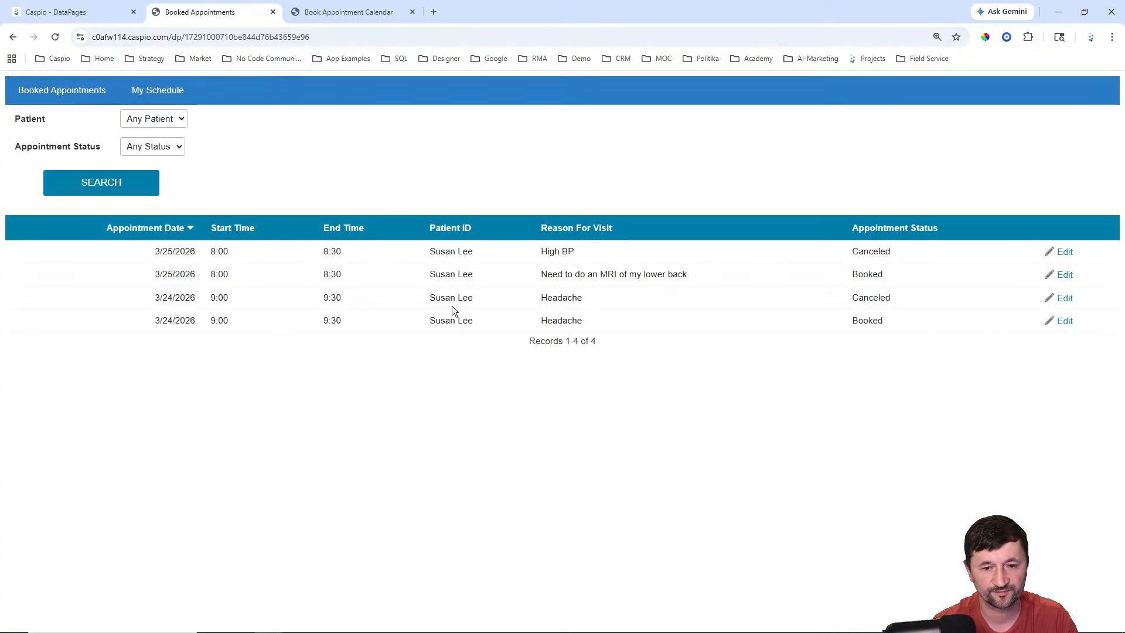
Step: On My Schedule, add a March 26, 2026 slot from 10:00 to 11:00, fixing the mistyped start time
{"action": "left_click", "coordinate": [167, 91]}
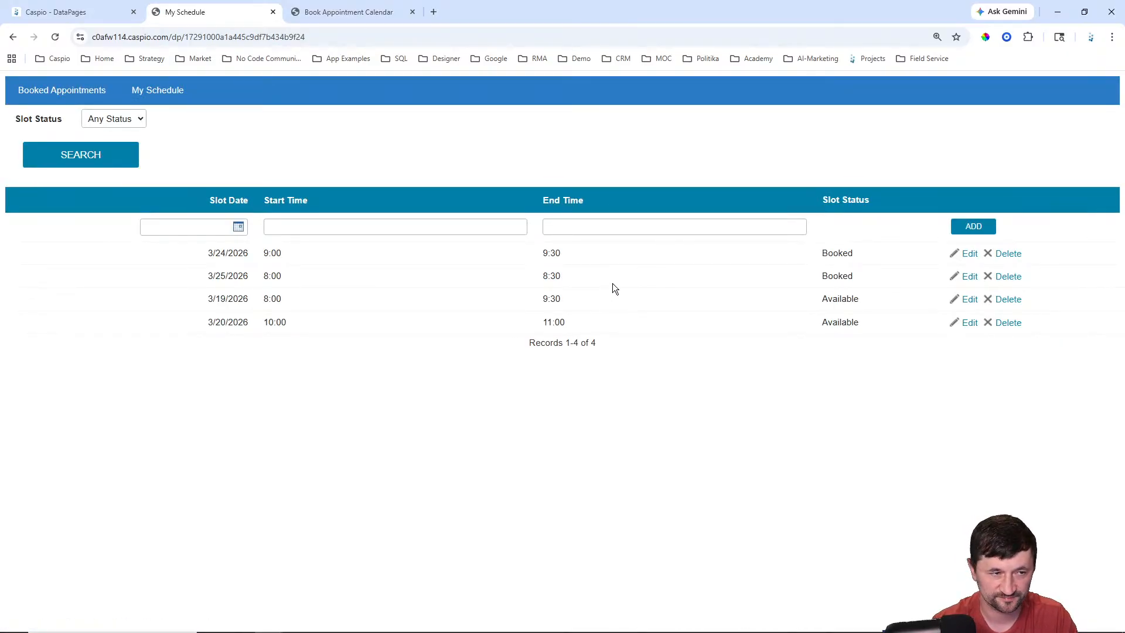
{"action": "left_click", "coordinate": [238, 227]}
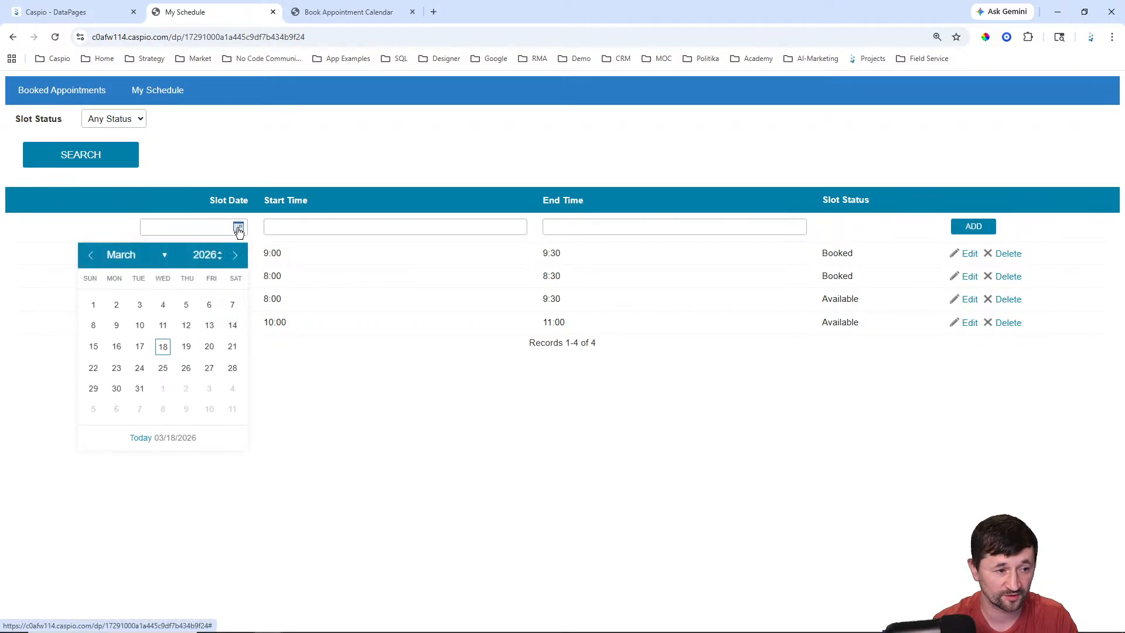
{"action": "left_click", "coordinate": [185, 368]}
{"action": "left_click", "coordinate": [317, 228]}
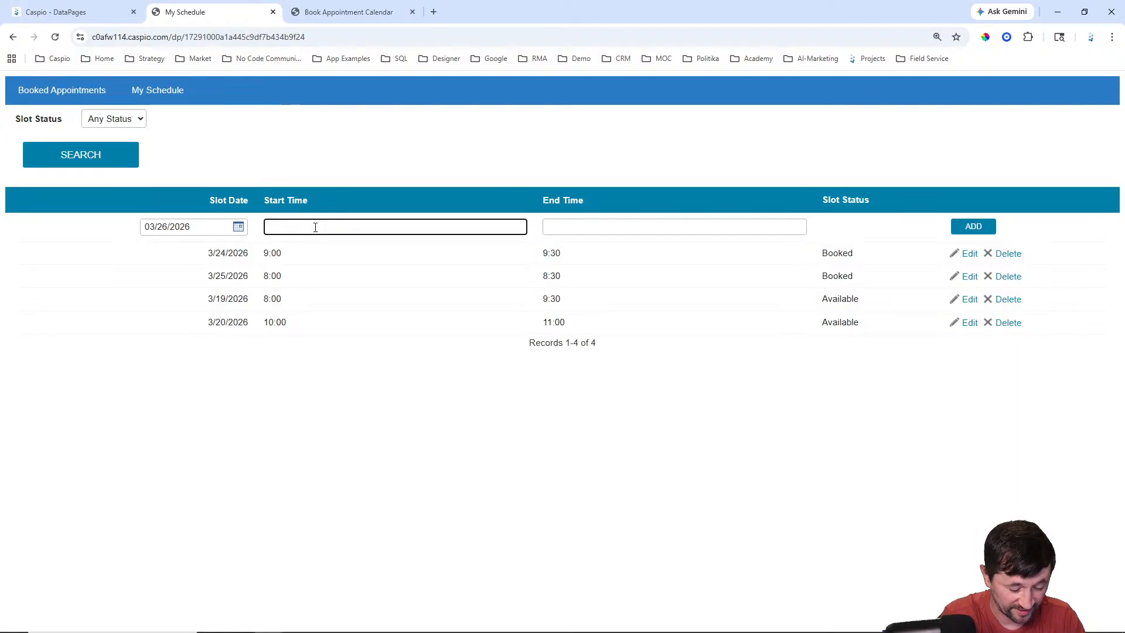
{"action": "type", "text": "10"}
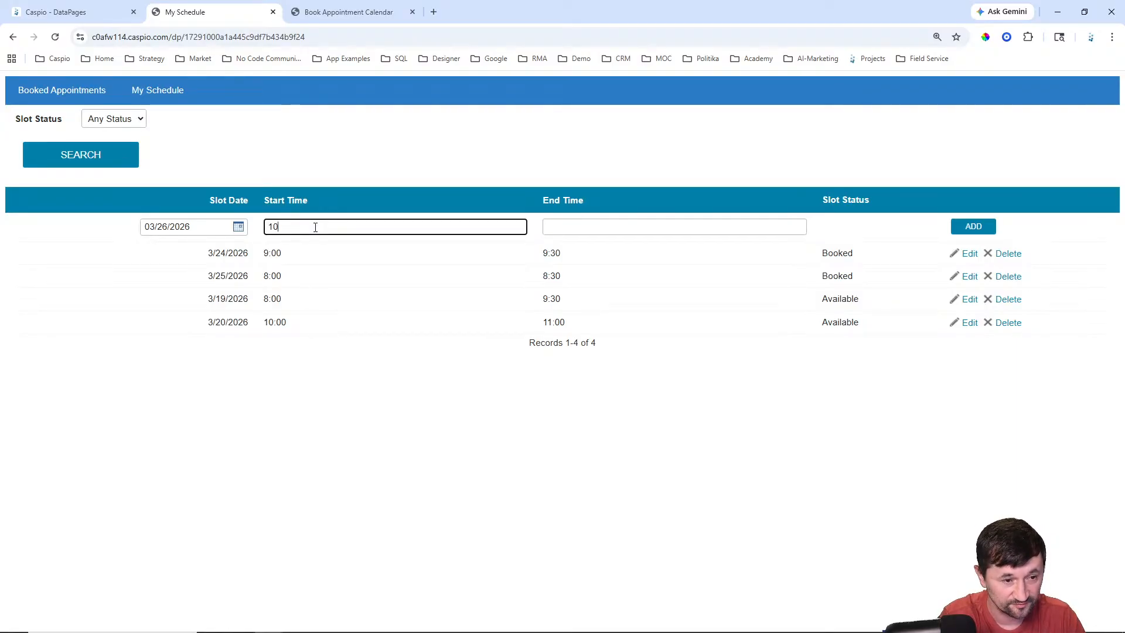
{"action": "type", "text": ":))"}
{"action": "key", "text": "Tab"}
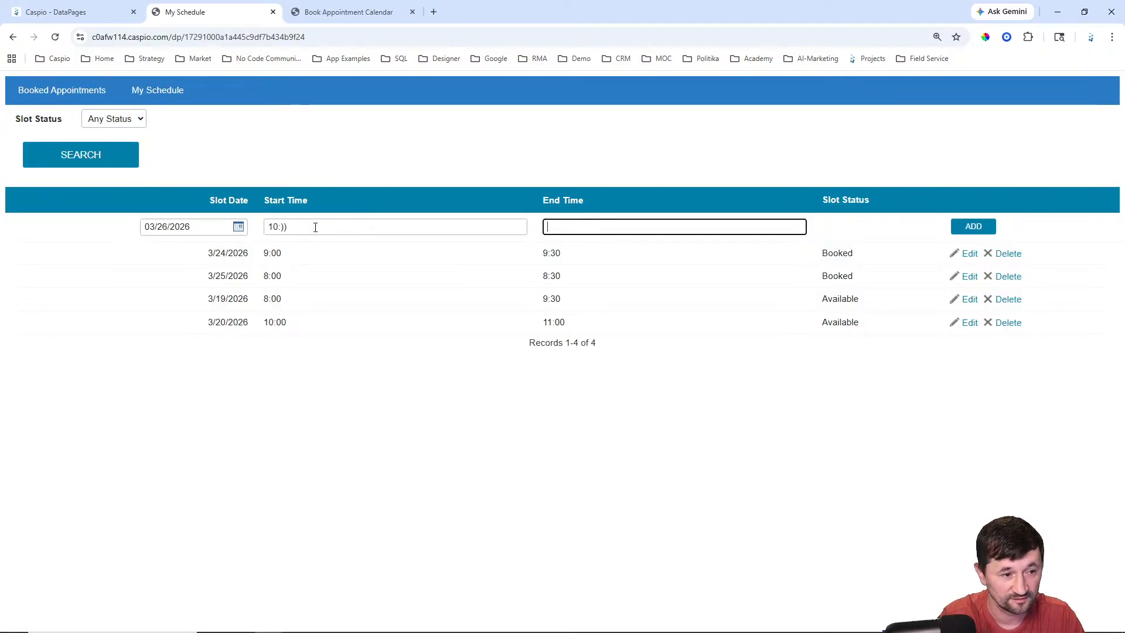
{"action": "left_click", "coordinate": [315, 228]}
{"action": "key", "text": "BackSpace"}
{"action": "key", "text": "BackSpace"}
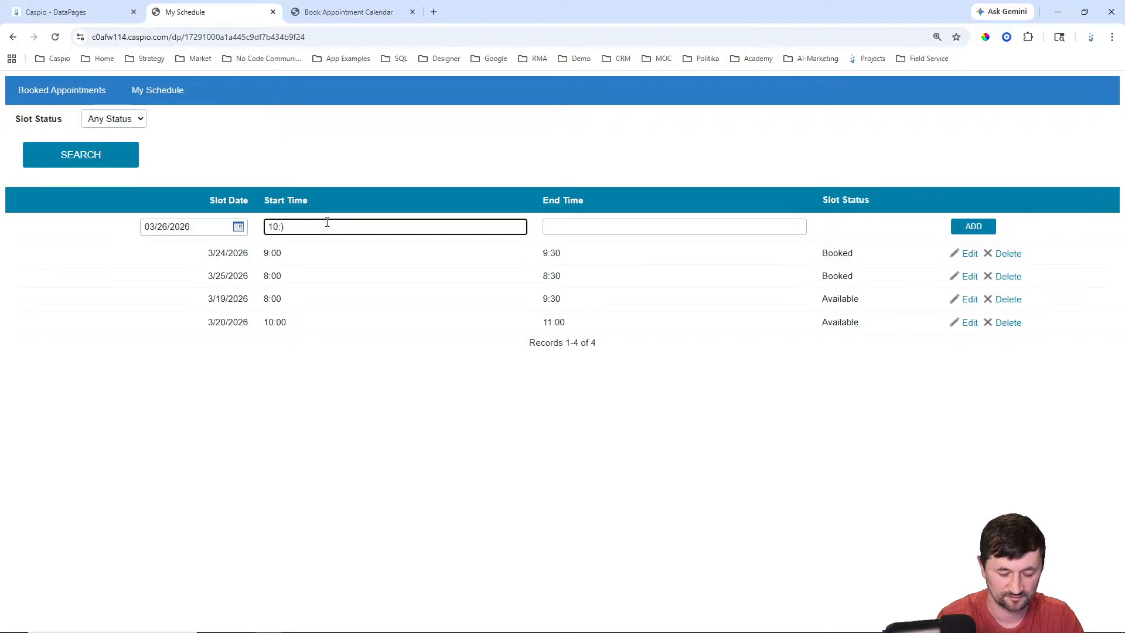
{"action": "type", "text": "00"}
{"action": "key", "text": "Tab"}
{"action": "type", "text": "11:00"}
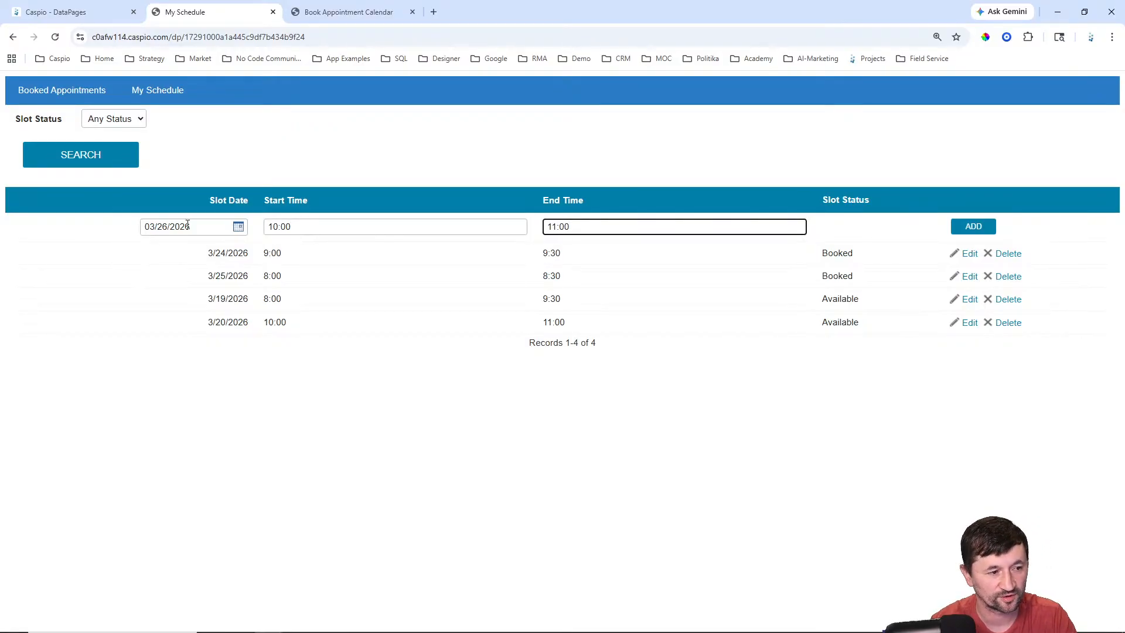
{"action": "left_click", "coordinate": [965, 228]}
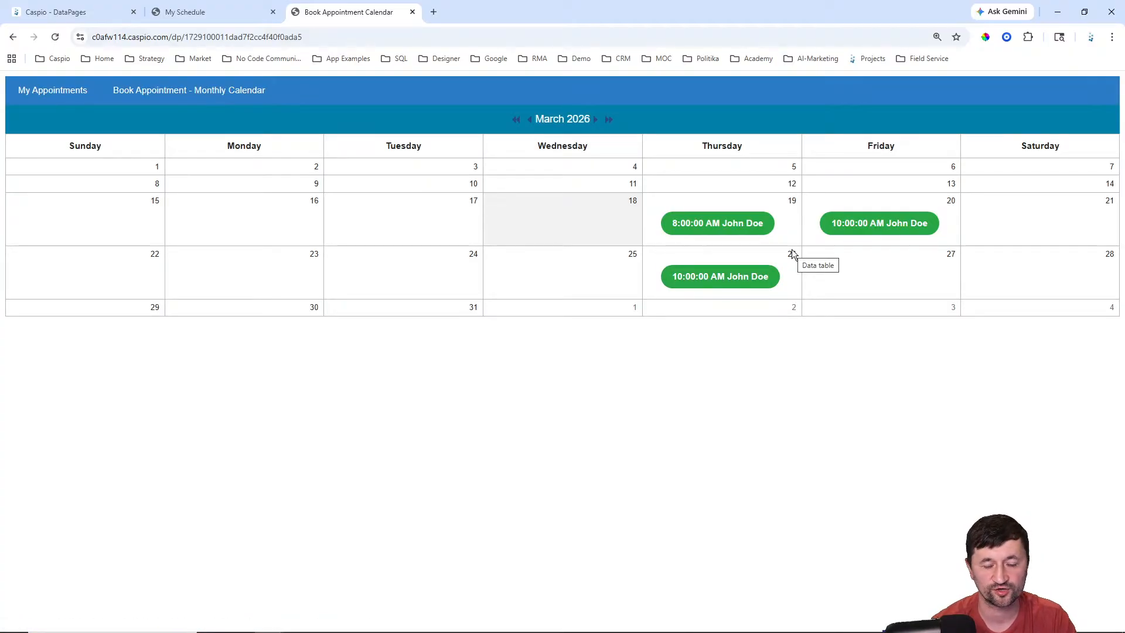
Step: Open the 3/26 booking form without submitting, go back, then open the app's Tables list
{"action": "left_click", "coordinate": [711, 277]}
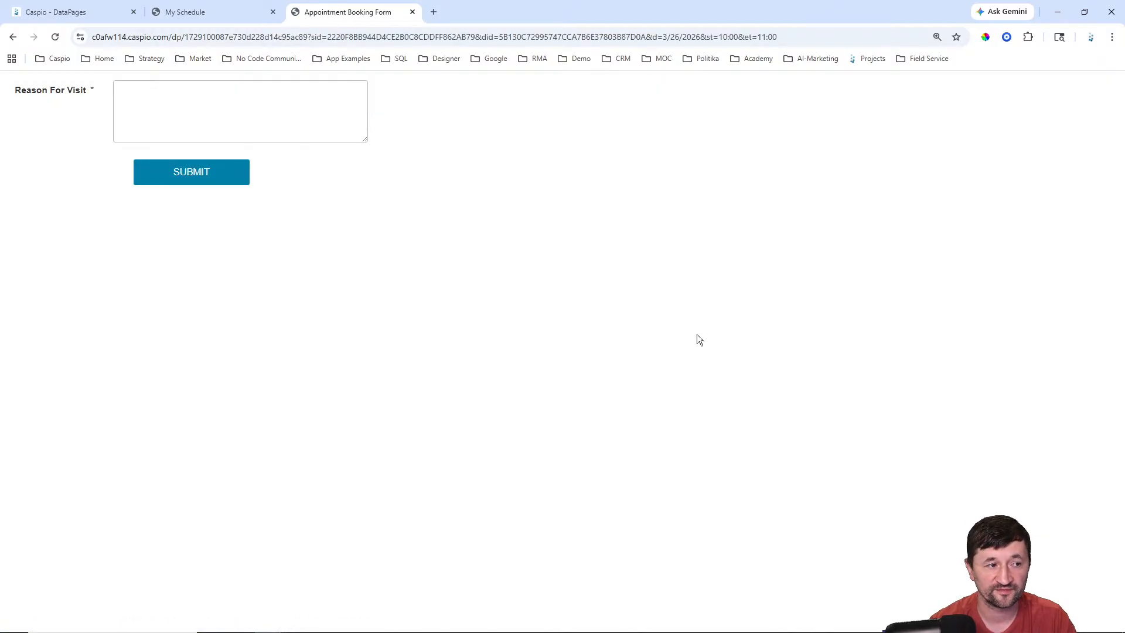
{"action": "left_click", "coordinate": [224, 111]}
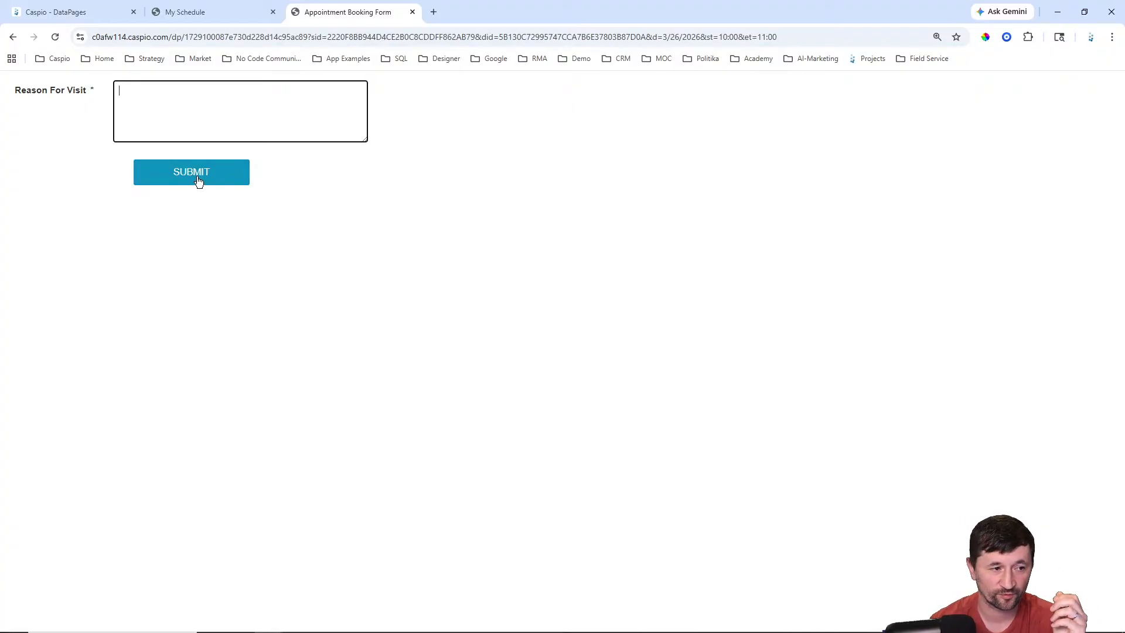
{"action": "left_click", "coordinate": [14, 37]}
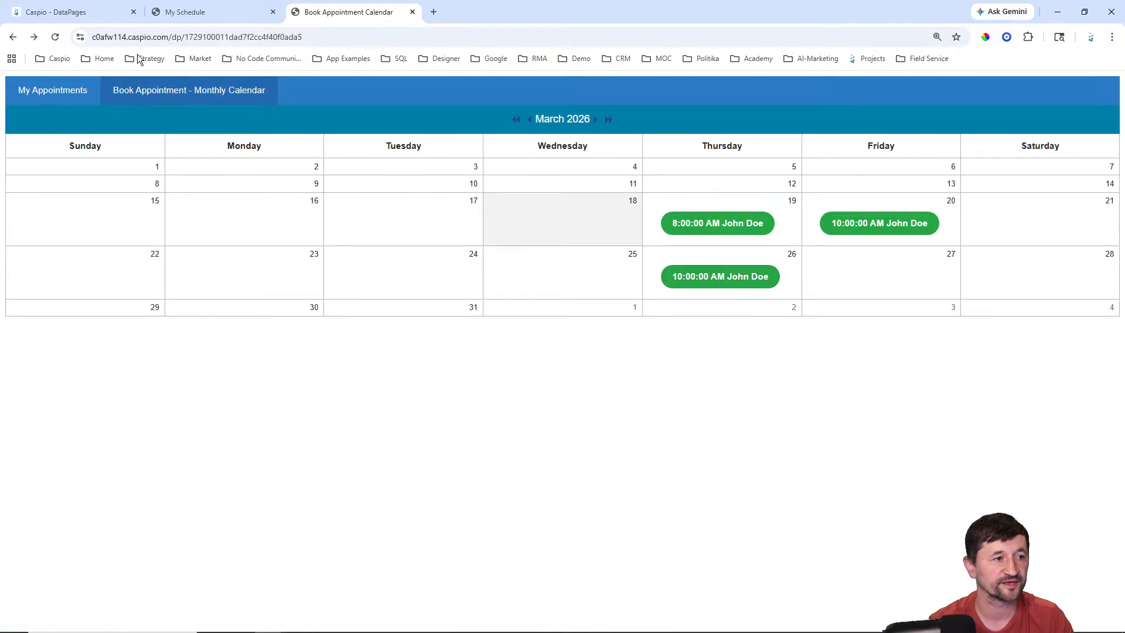
{"action": "left_click", "coordinate": [88, 13]}
{"action": "left_click", "coordinate": [26, 227]}
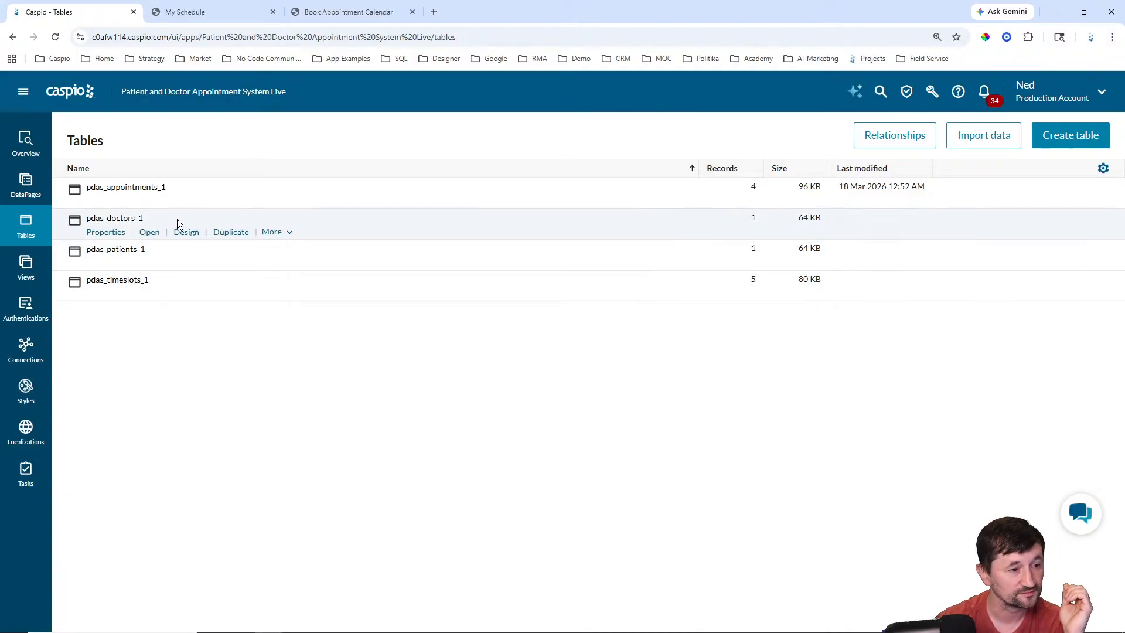
Step: Open pdas_appointments_1's triggered actions and delete the Canceled trigger
{"action": "left_click", "coordinate": [274, 202]}
{"action": "left_click", "coordinate": [308, 218]}
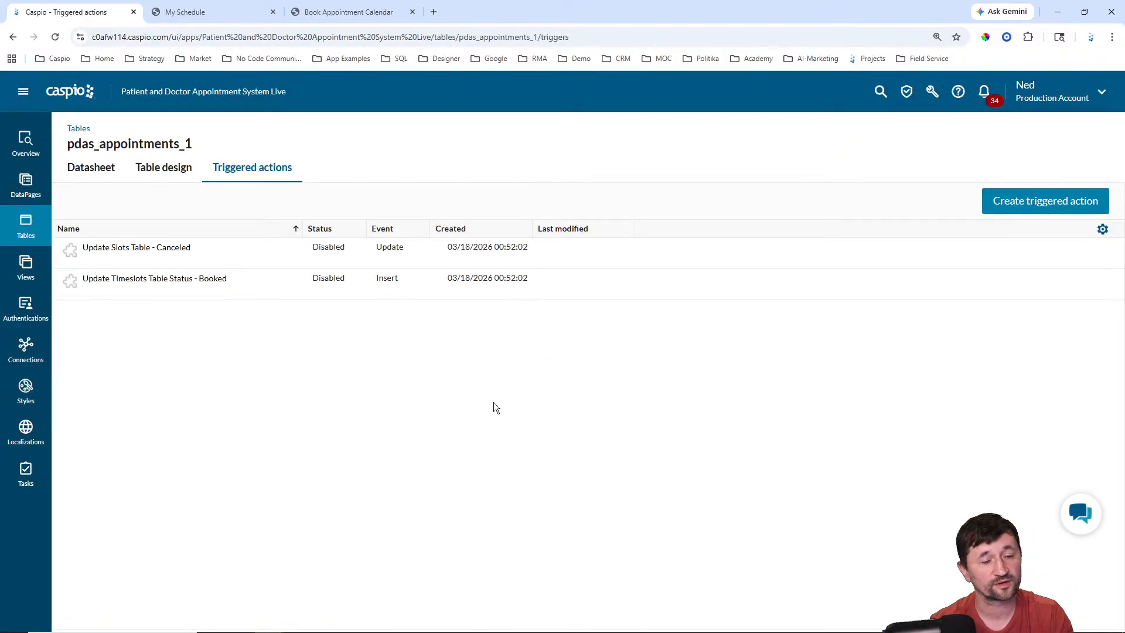
{"action": "mouse_move", "coordinate": [422, 267]}
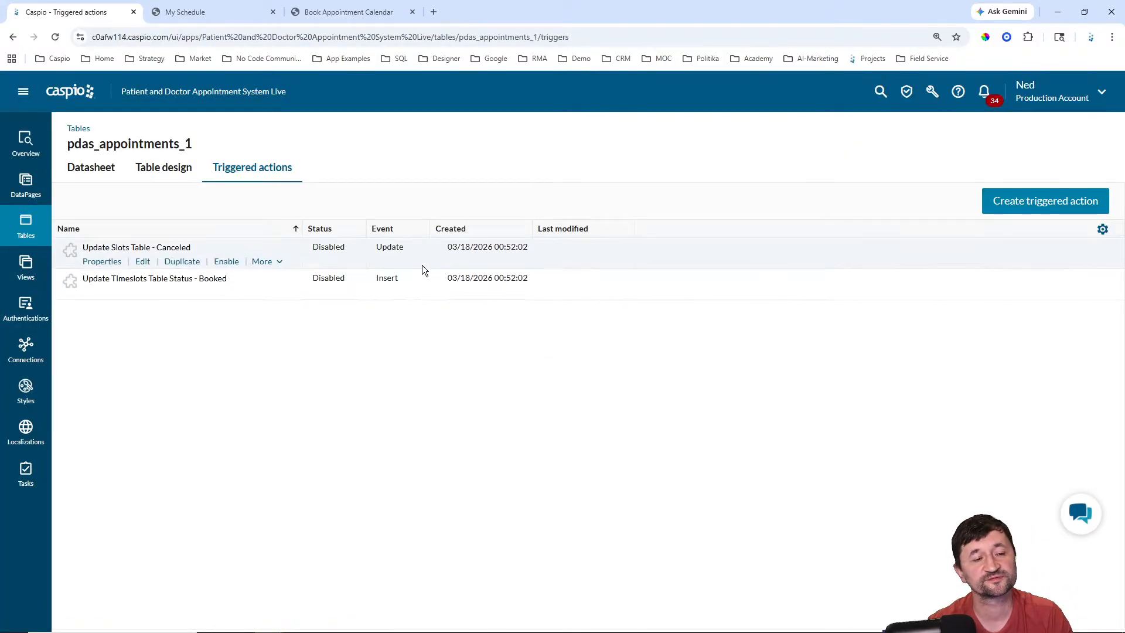
{"action": "left_click", "coordinate": [261, 263]}
{"action": "left_click", "coordinate": [268, 299]}
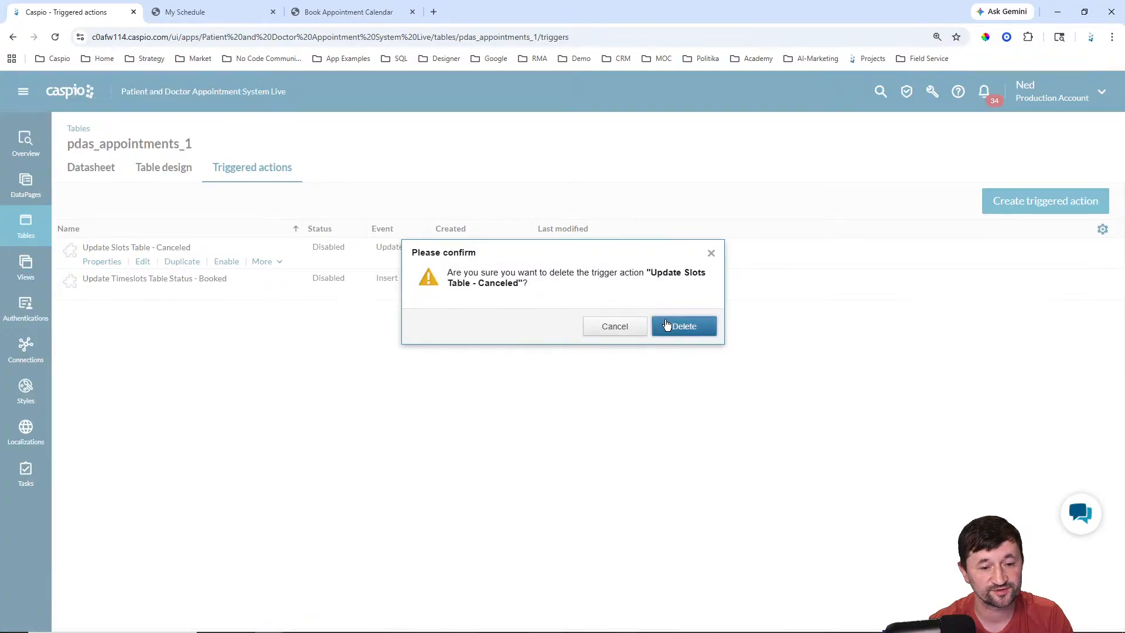
{"action": "left_click", "coordinate": [683, 327]}
Step: Delete the Booked status trigger and create a new triggered action
{"action": "left_click", "coordinate": [264, 262]}
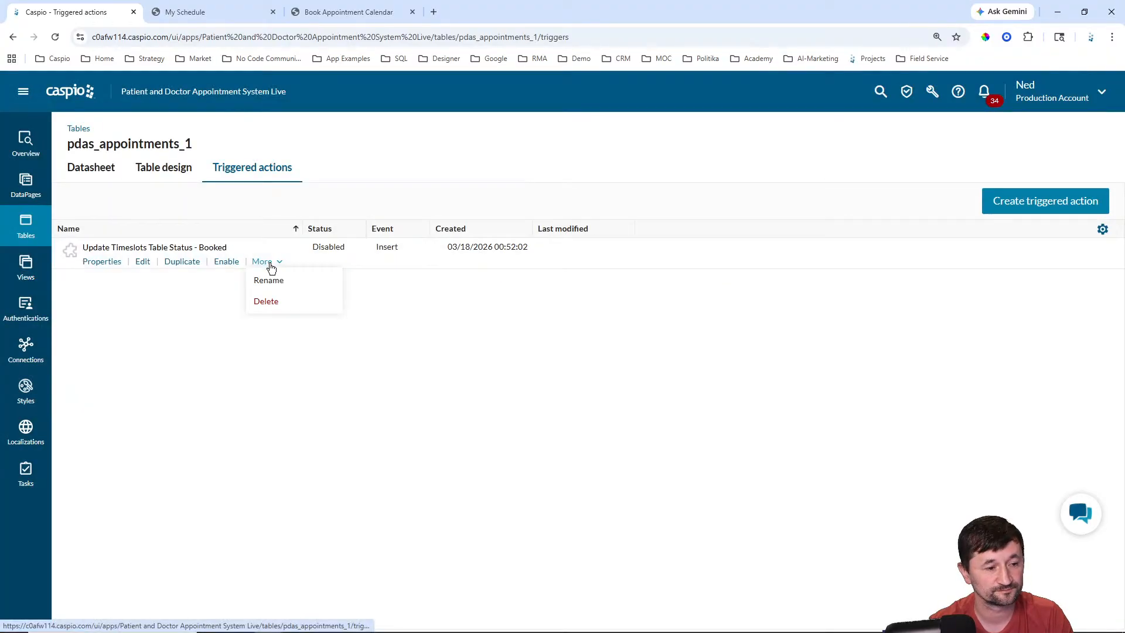
{"action": "left_click", "coordinate": [269, 300]}
{"action": "left_click", "coordinate": [674, 327]}
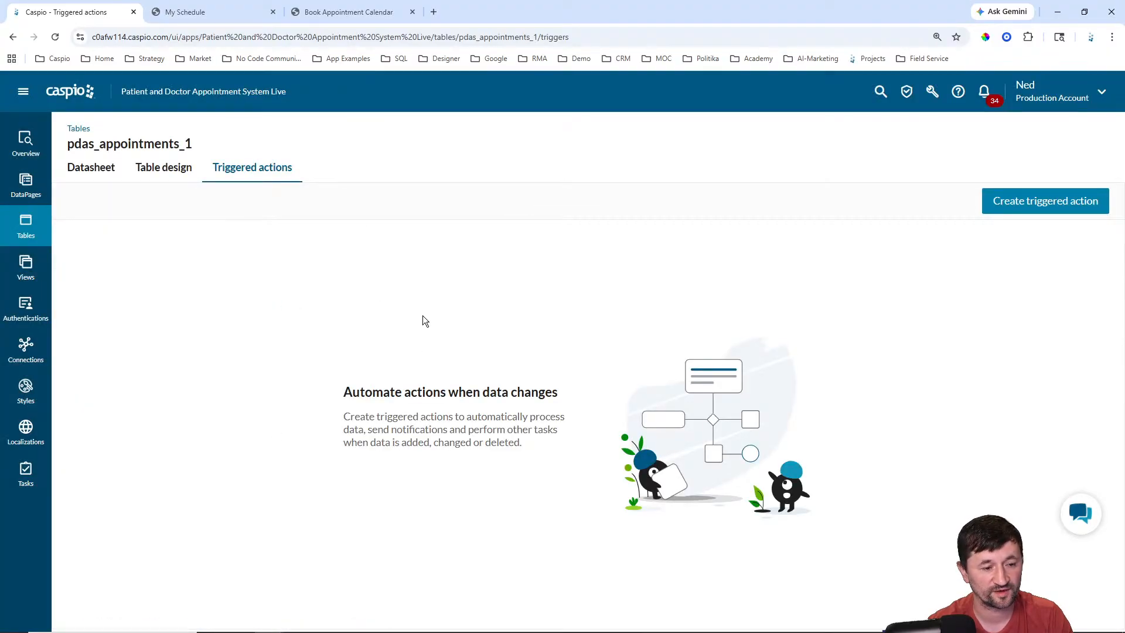
{"action": "left_click", "coordinate": [1031, 203]}
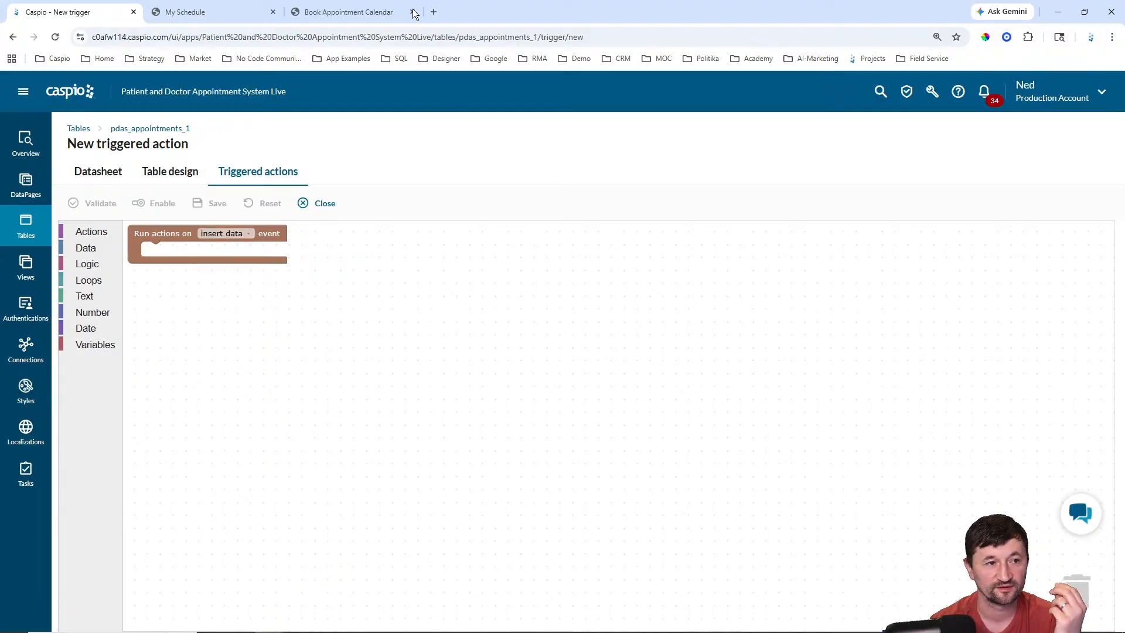
Step: Open the 3/26 slot's booking form on the calendar, then go back
{"action": "left_click", "coordinate": [346, 13]}
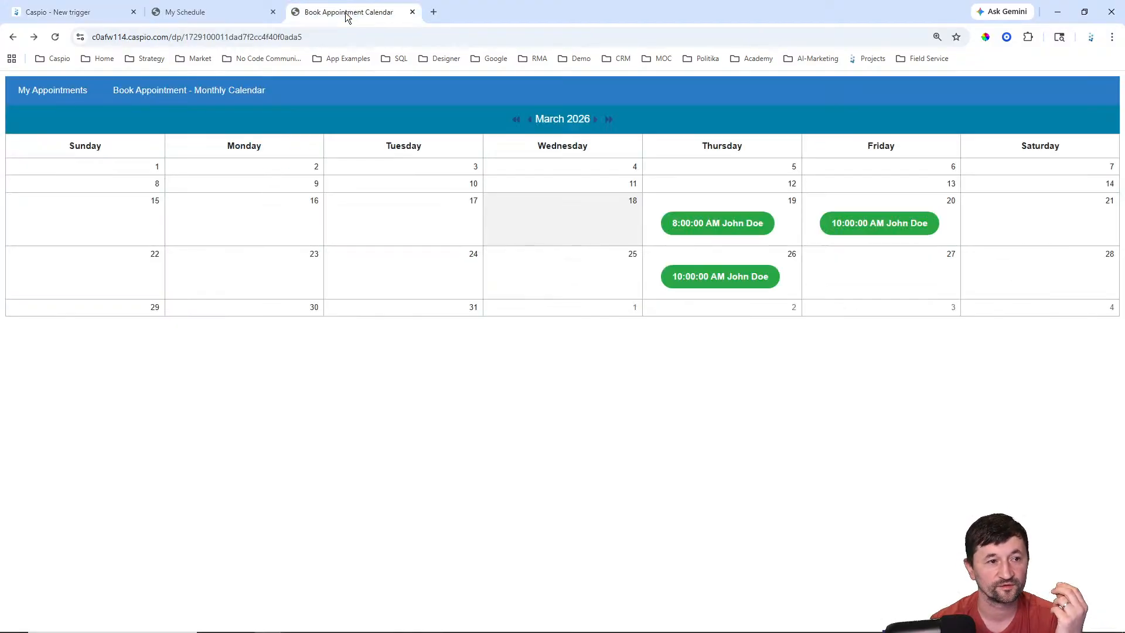
{"action": "left_click", "coordinate": [716, 279]}
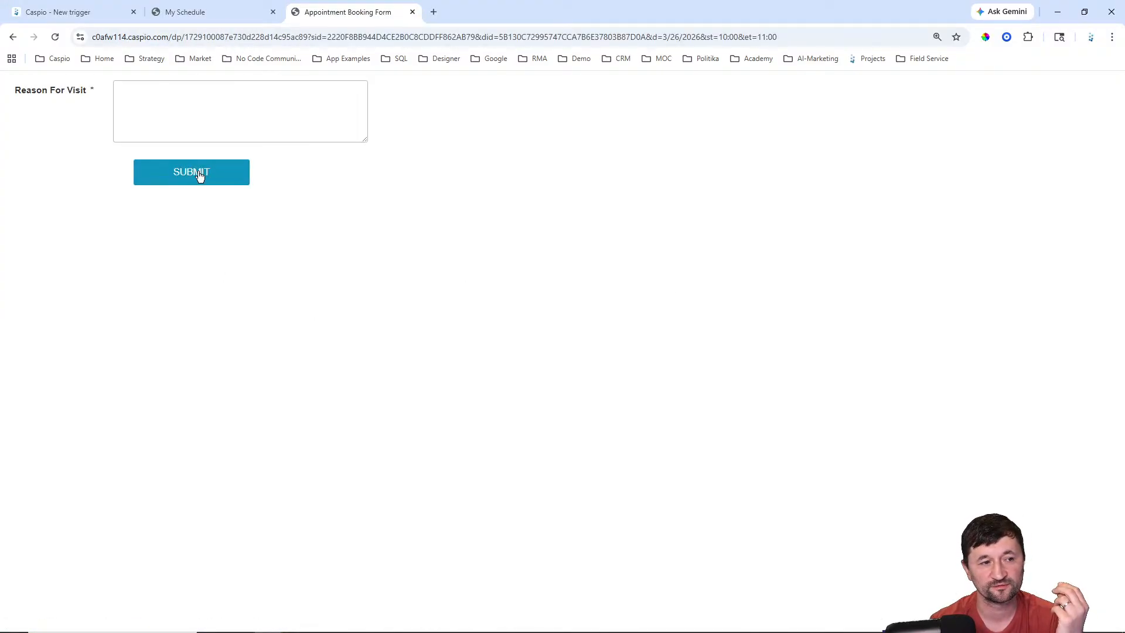
{"action": "left_click", "coordinate": [13, 38]}
Step: Drag an UPDATE action block into the trigger's insert event
{"action": "left_click", "coordinate": [58, 11]}
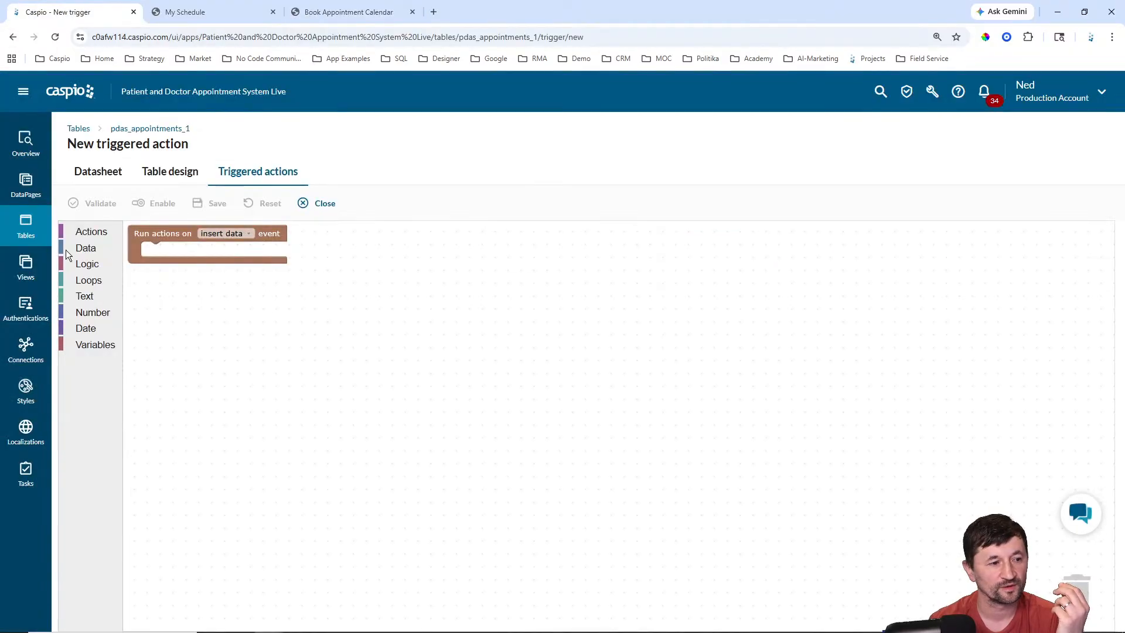
{"action": "left_click", "coordinate": [90, 233]}
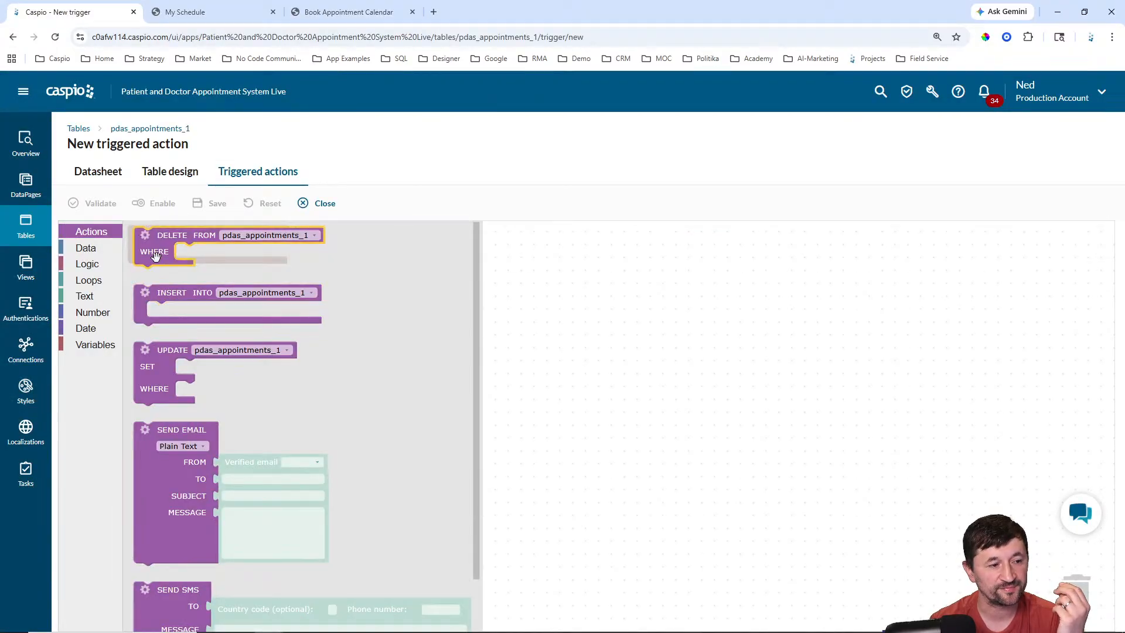
{"action": "left_click_drag", "start_coordinate": [151, 362], "coordinate": [169, 281]}
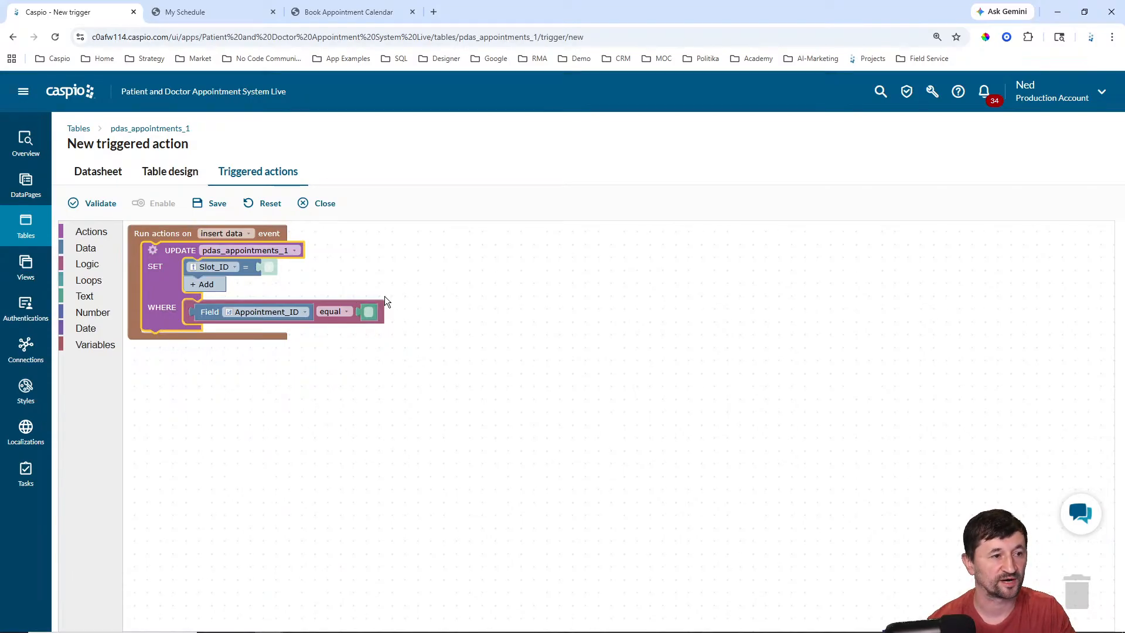
Step: Open the Tables list in a new browser tab and switch to it
{"action": "right_click", "coordinate": [18, 231]}
{"action": "left_click", "coordinate": [59, 245]}
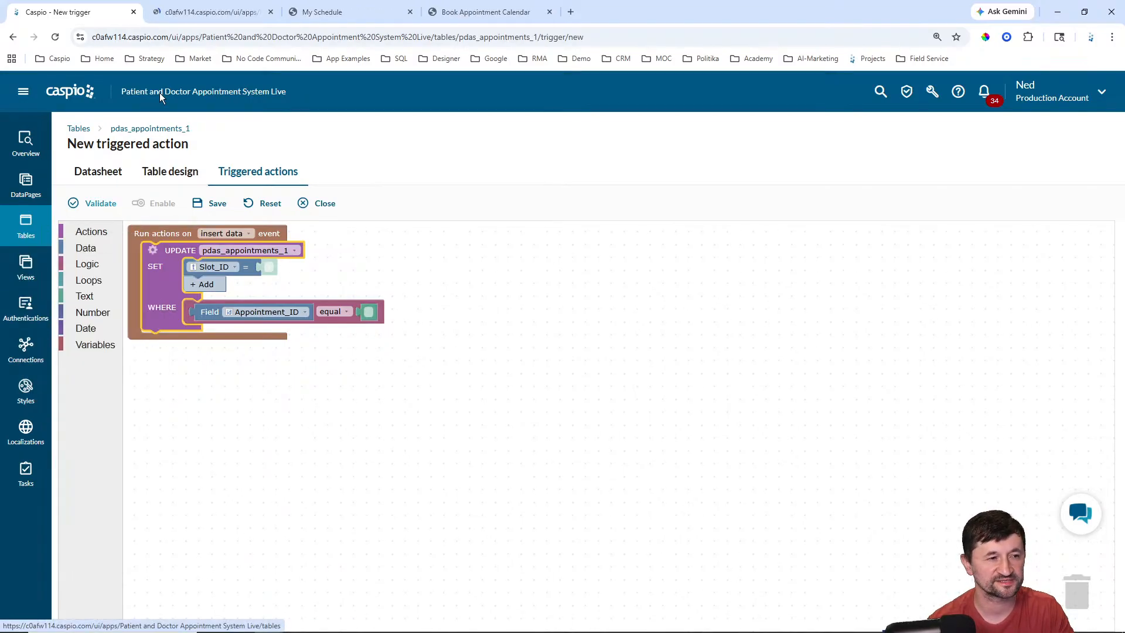
{"action": "left_click", "coordinate": [211, 12]}
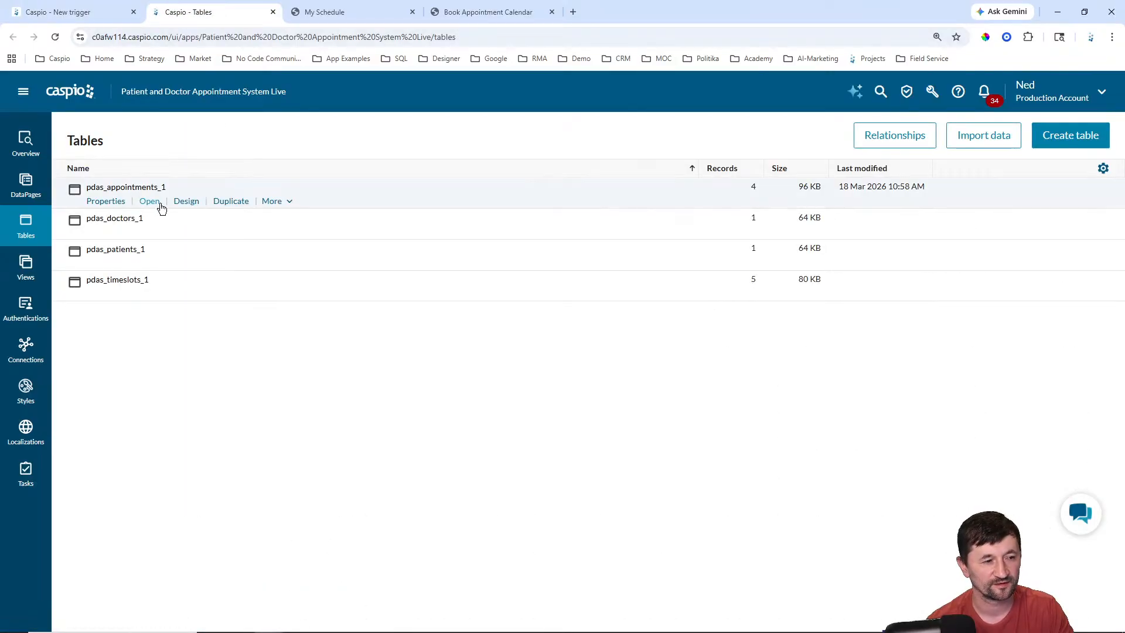
Step: Review the pdas_appointments_1 and pdas_timeslots_1 datasheets, then return to the New trigger draft
{"action": "left_click", "coordinate": [159, 205]}
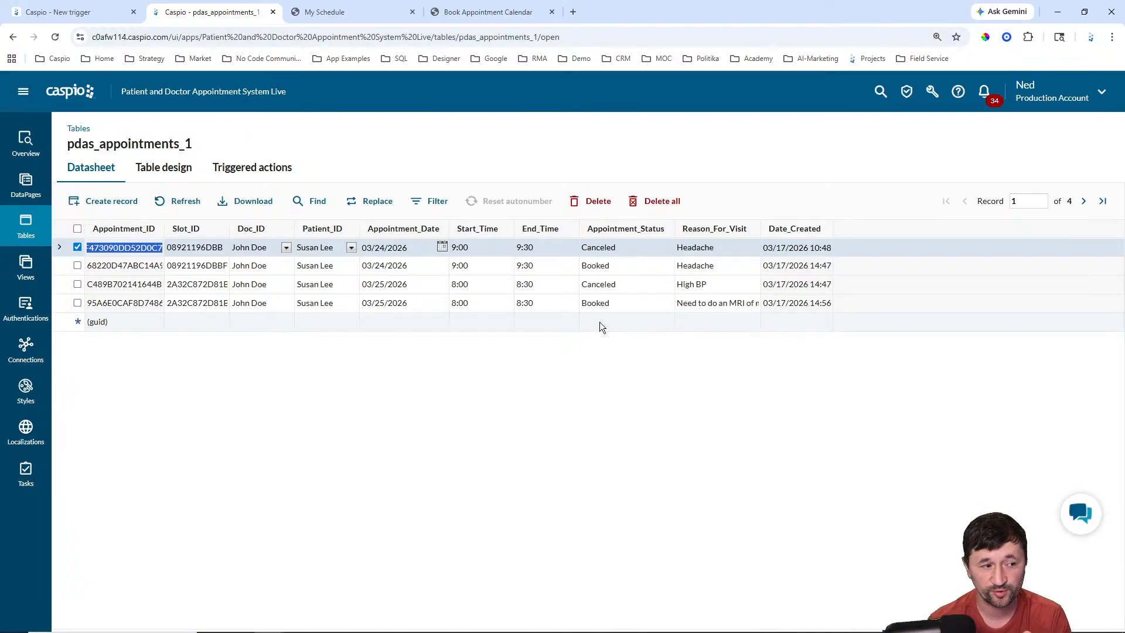
{"action": "left_click", "coordinate": [41, 229]}
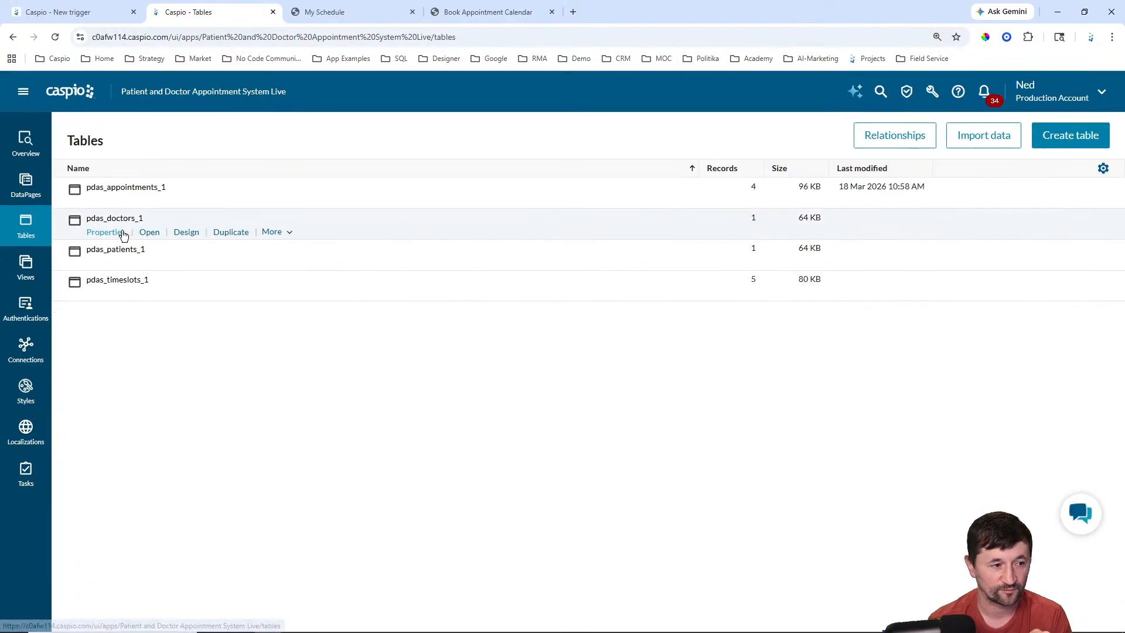
{"action": "left_click", "coordinate": [149, 294]}
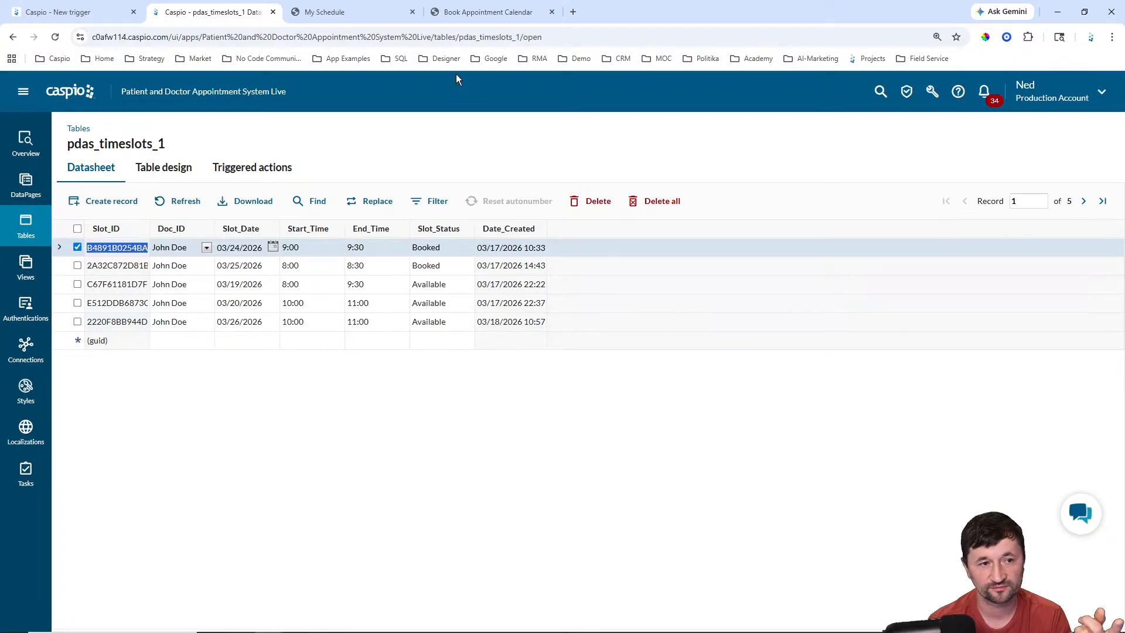
{"action": "left_click", "coordinate": [487, 11]}
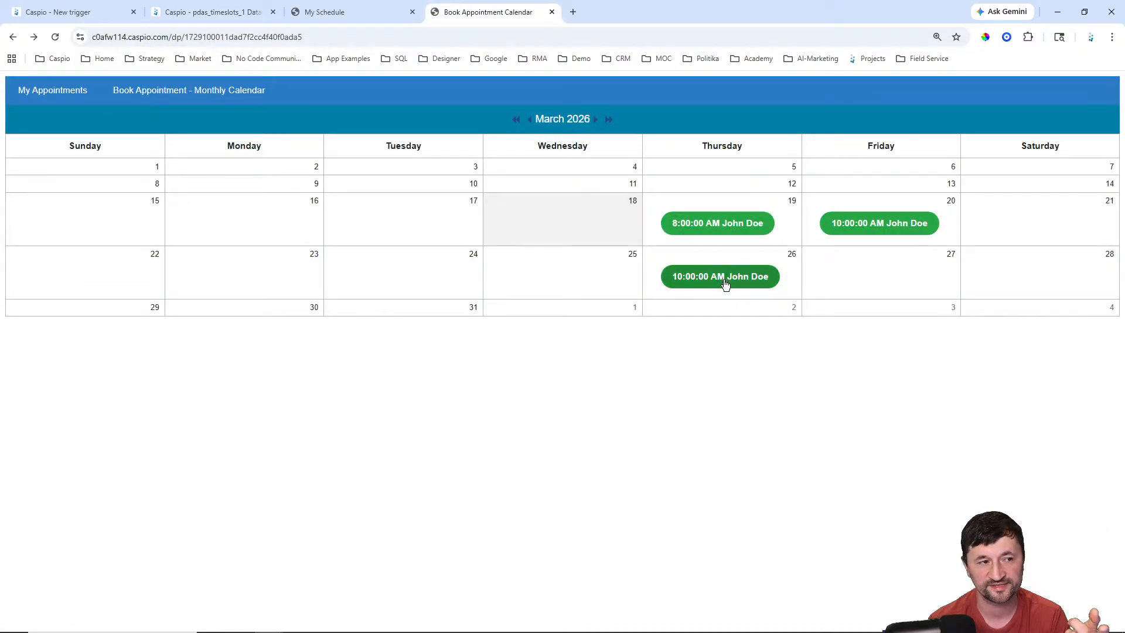
{"action": "left_click", "coordinate": [72, 12]}
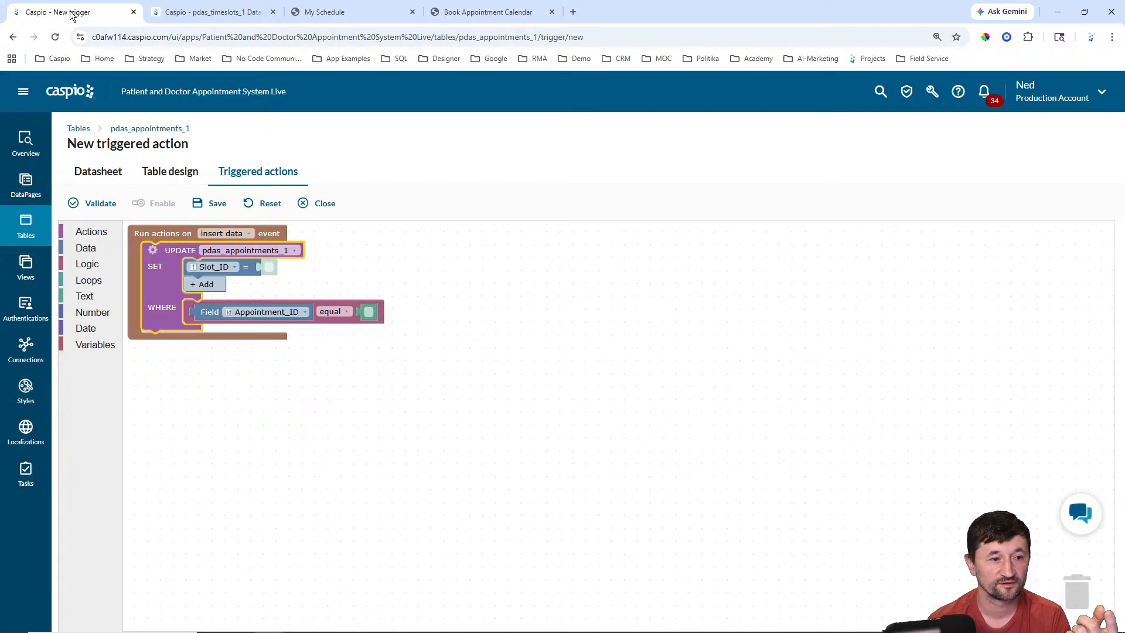
Step: Switch the UPDATE table to pdas_timeslots_1, pick Slot_Status as the SET field, and enter 'Booked'
{"action": "left_click", "coordinate": [207, 267]}
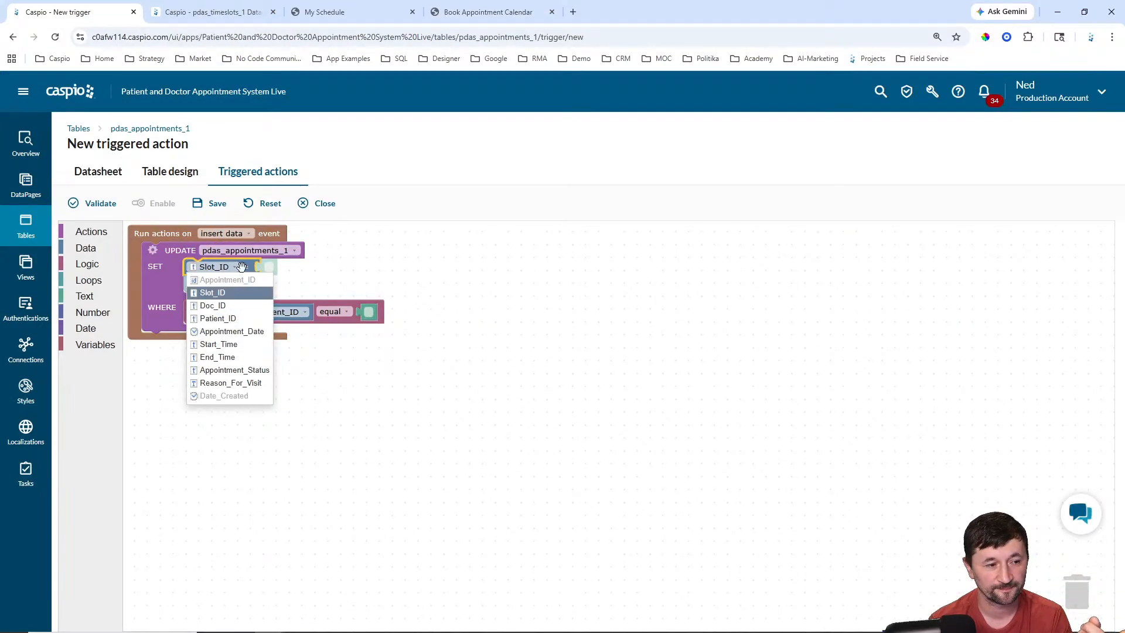
{"action": "left_click", "coordinate": [252, 252]}
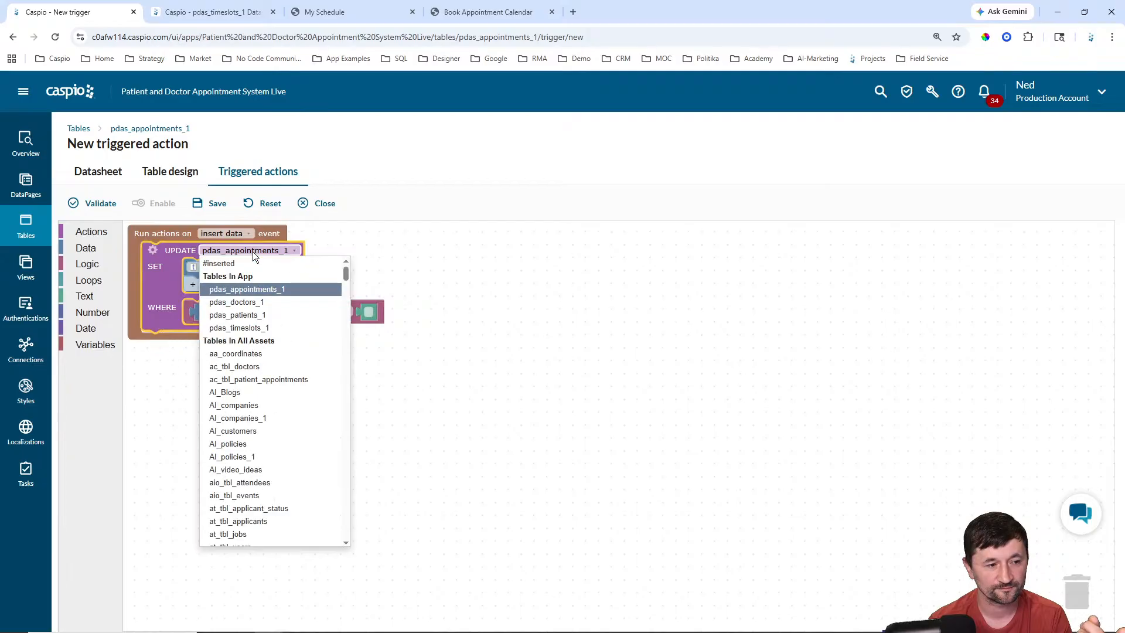
{"action": "left_click", "coordinate": [245, 327]}
{"action": "left_click", "coordinate": [213, 263]}
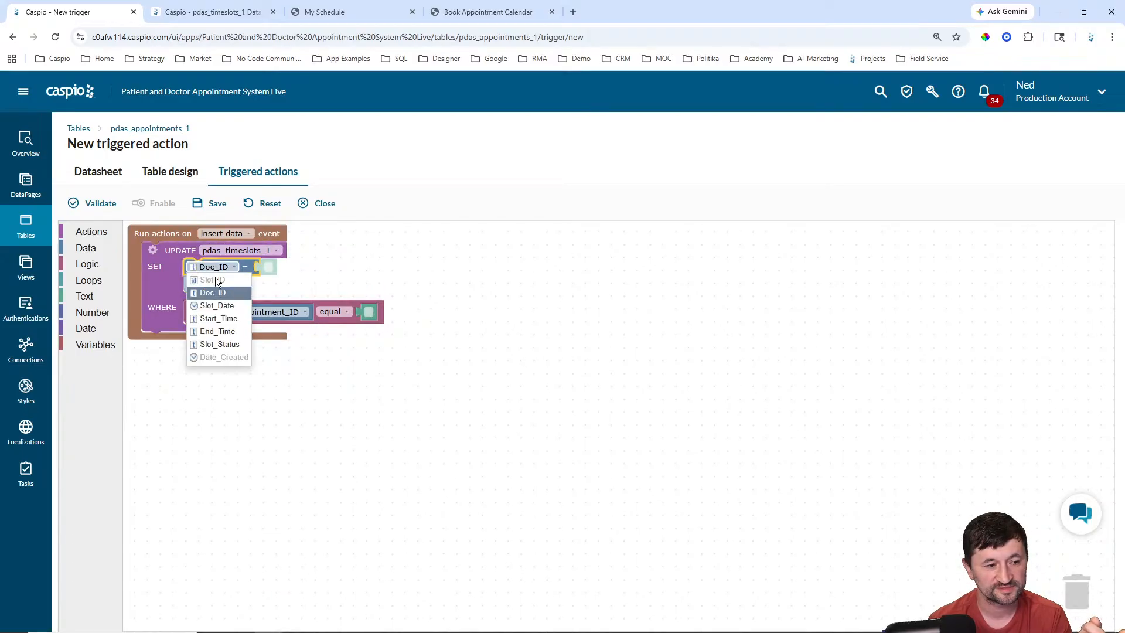
{"action": "left_click", "coordinate": [219, 340]}
{"action": "left_click", "coordinate": [281, 267]}
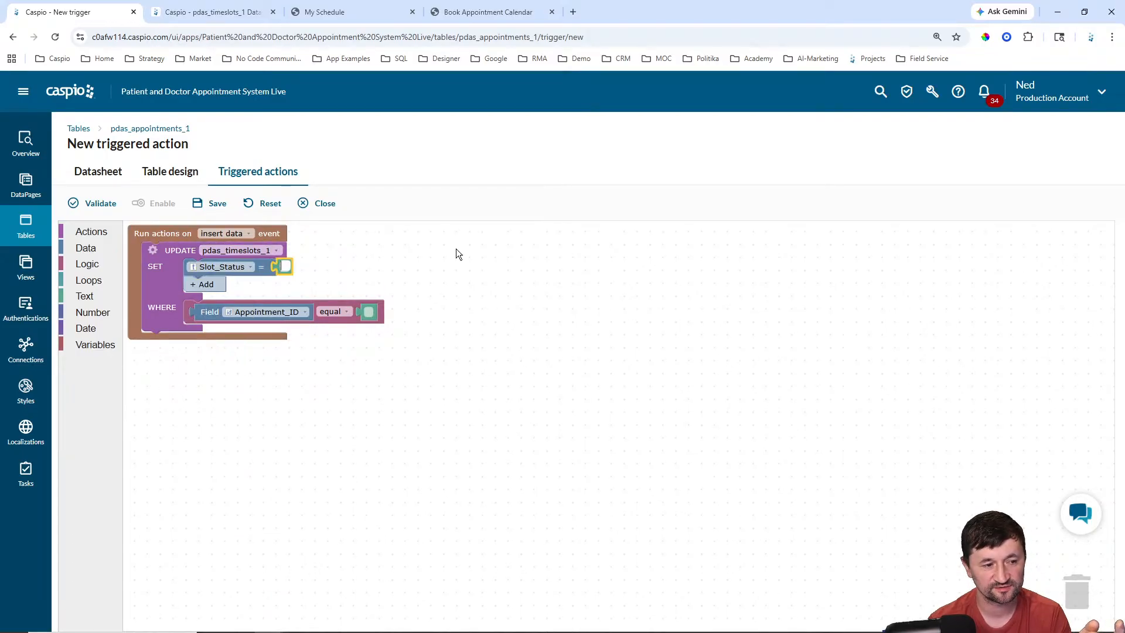
{"action": "type", "text": "Booked"}
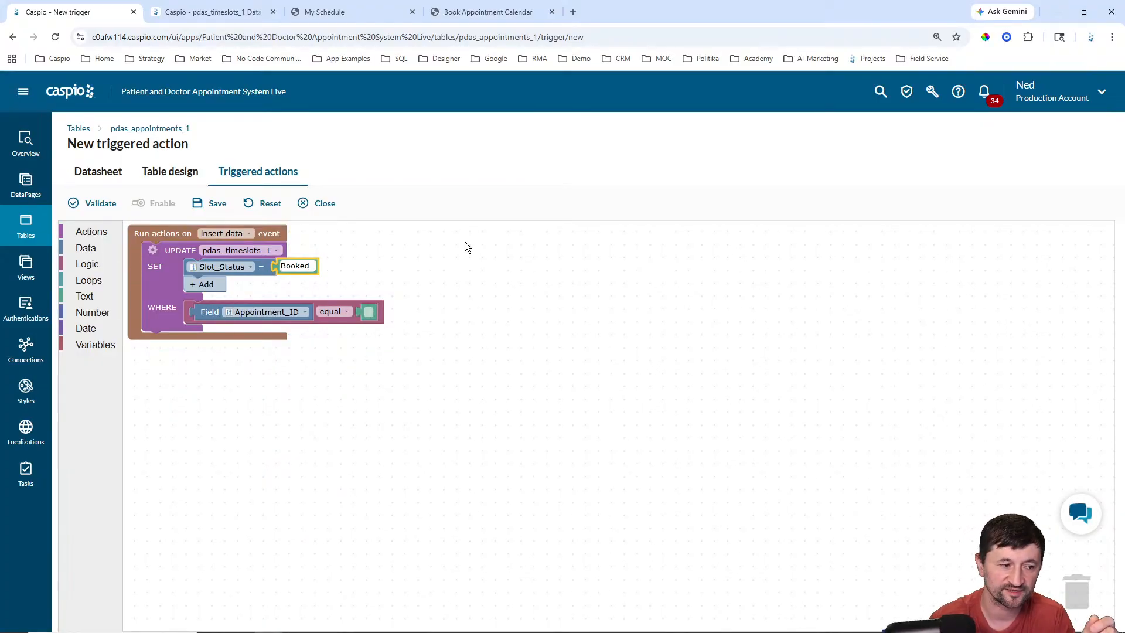
Step: Add a join to the UPDATE action against the #inserted record
{"action": "left_click", "coordinate": [152, 251]}
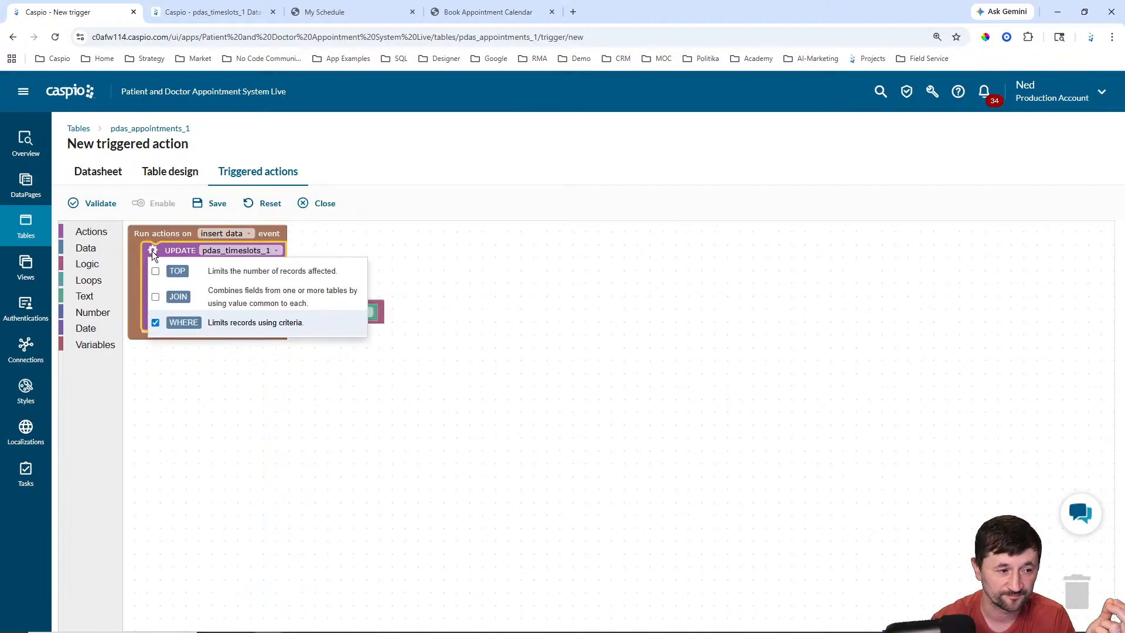
{"action": "left_click", "coordinate": [155, 298]}
{"action": "left_click", "coordinate": [477, 249]}
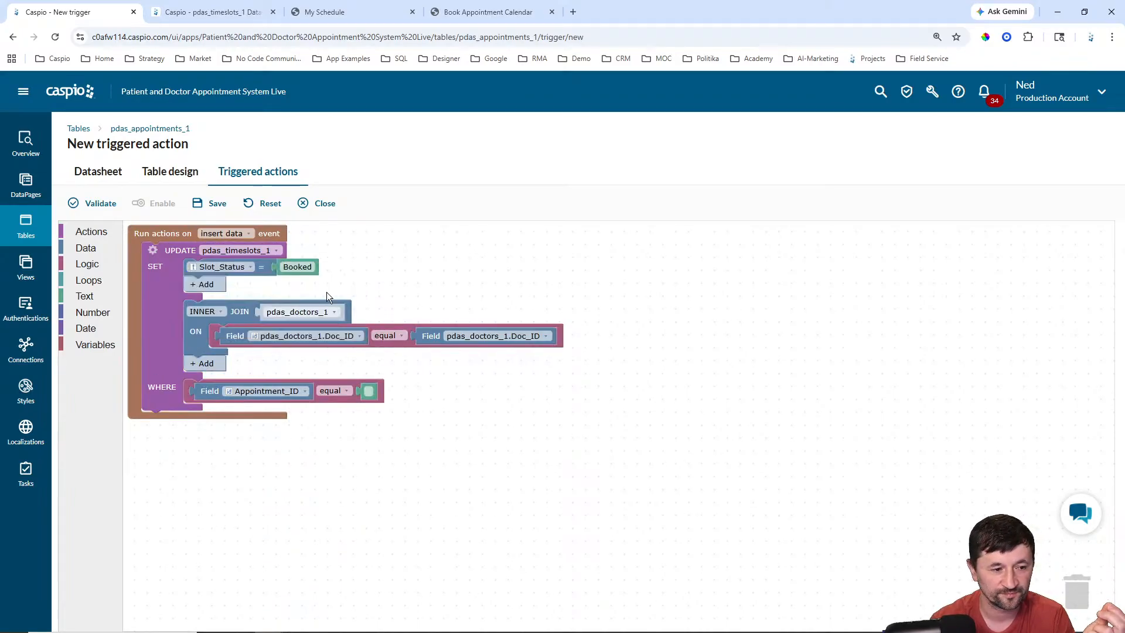
{"action": "left_click", "coordinate": [310, 313]}
{"action": "left_click", "coordinate": [304, 326]}
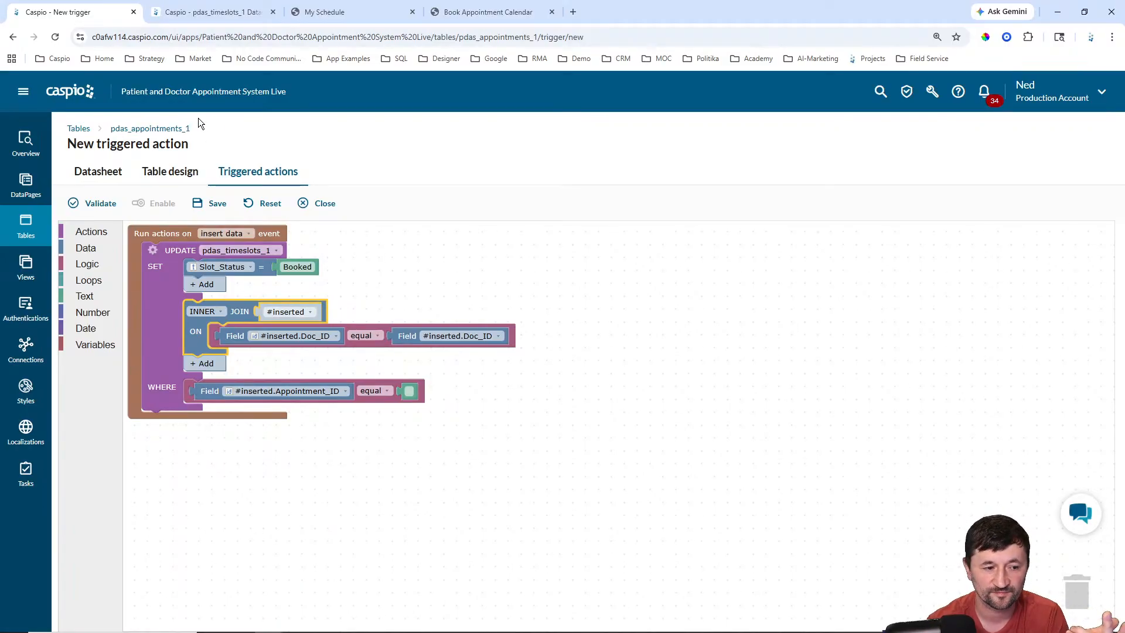
Step: Set the join condition to #inserted.Slot_ID equals pdas_timeslots_1.Slot_ID
{"action": "left_click", "coordinate": [333, 336]}
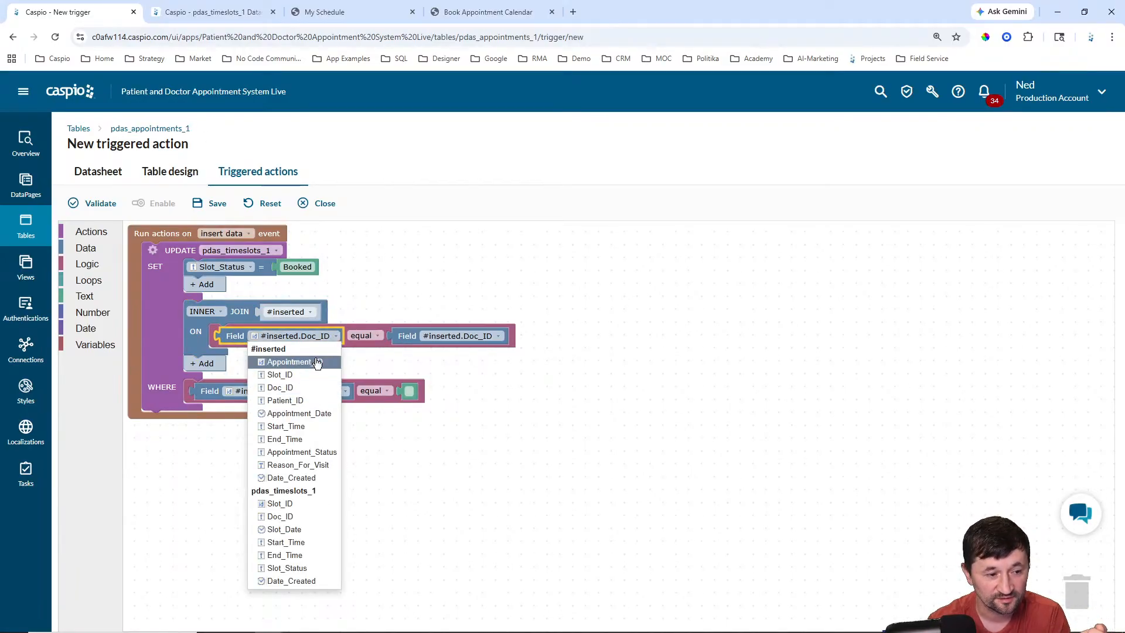
{"action": "left_click", "coordinate": [280, 375]}
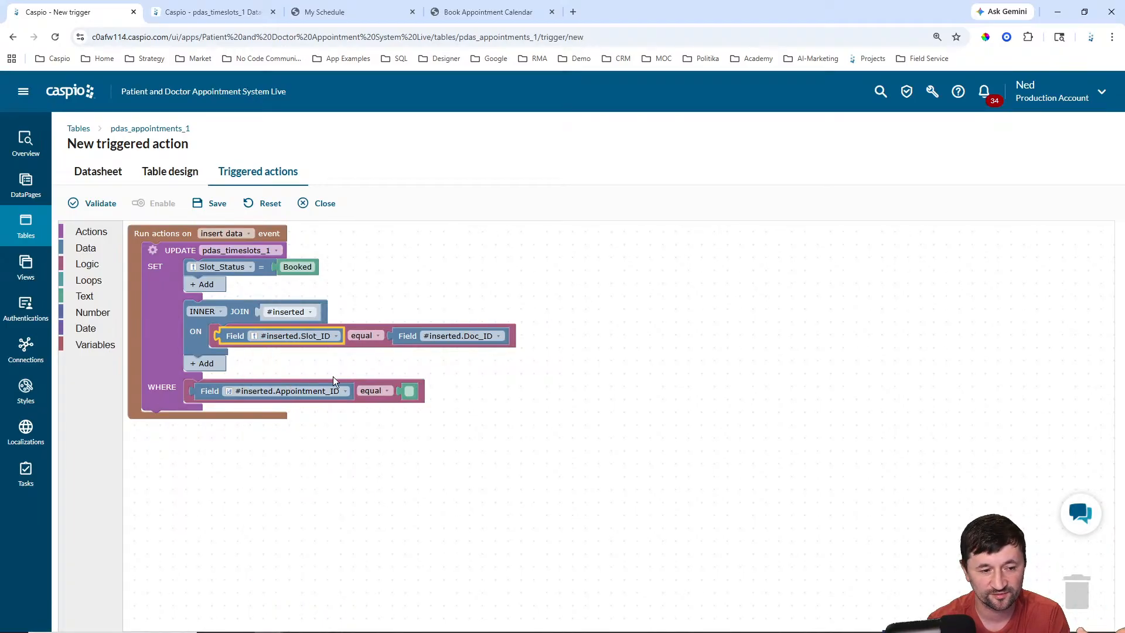
{"action": "left_click", "coordinate": [451, 337]}
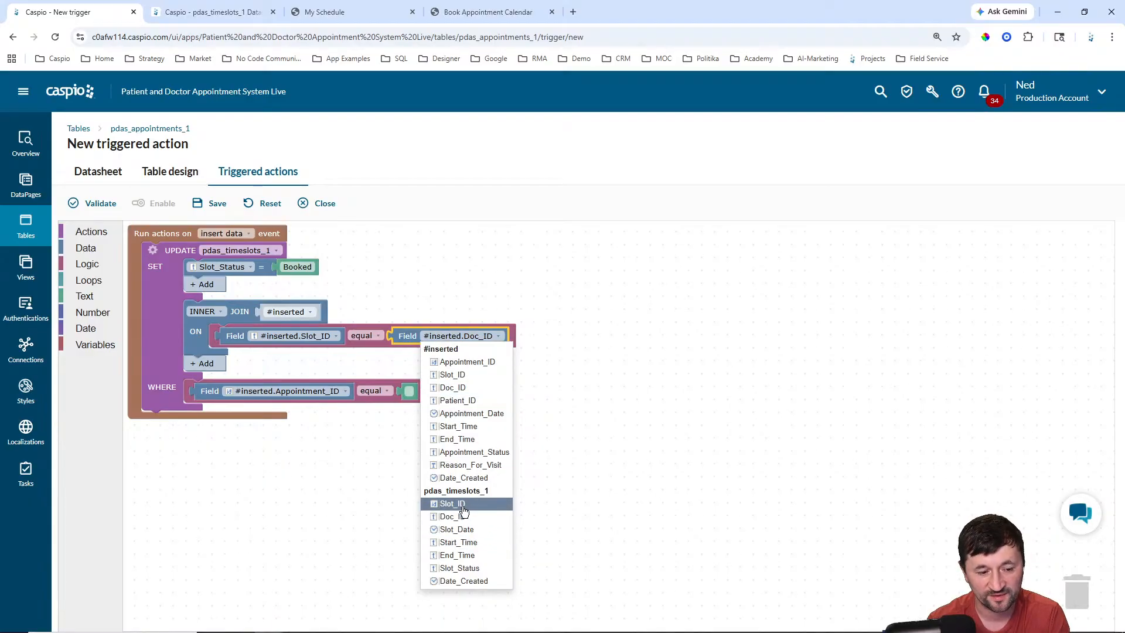
{"action": "left_click", "coordinate": [463, 504]}
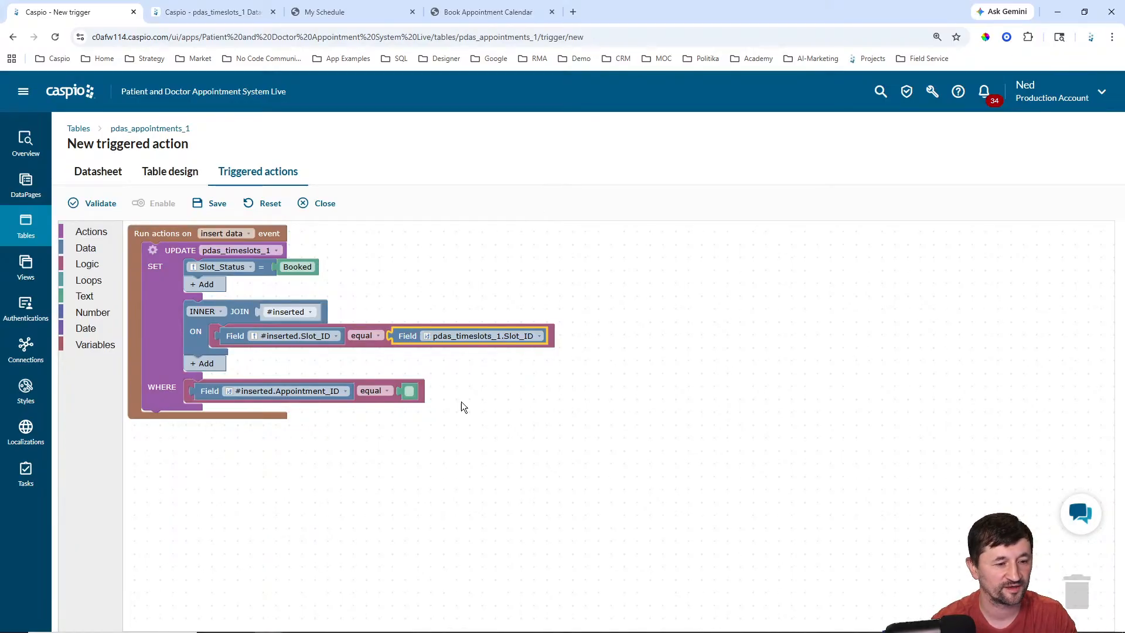
Step: Add a WHERE condition #inserted.Appointment_Status equals 'Booked' to the trigger, then save it
{"action": "left_click", "coordinate": [319, 394]}
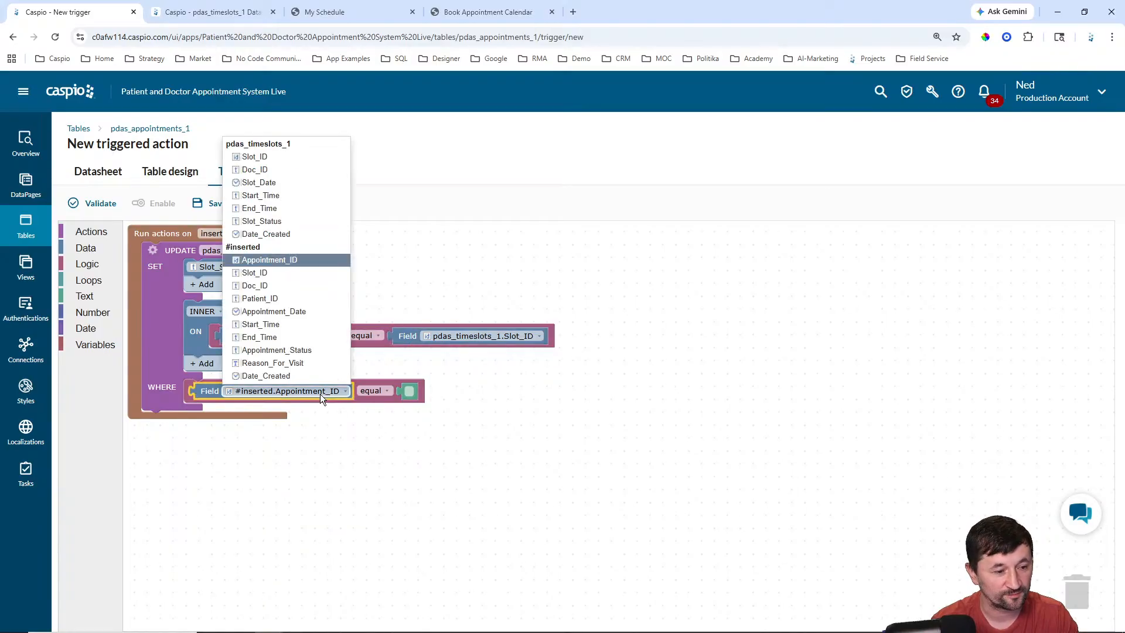
{"action": "left_click", "coordinate": [289, 348]}
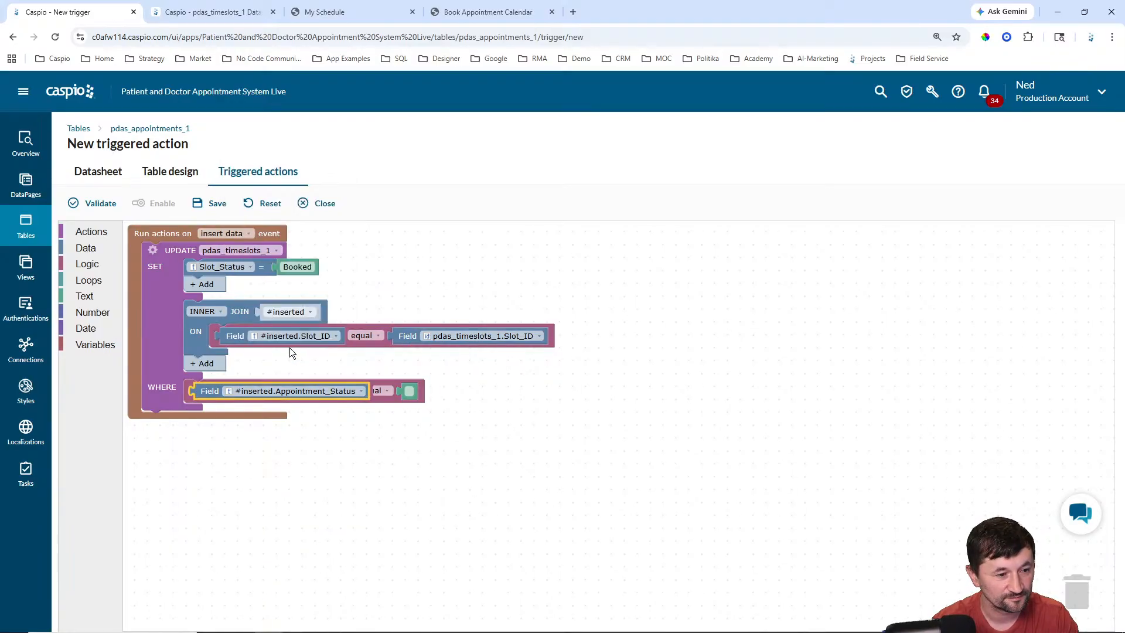
{"action": "left_click", "coordinate": [427, 393]}
{"action": "type", "text": "Booked"}
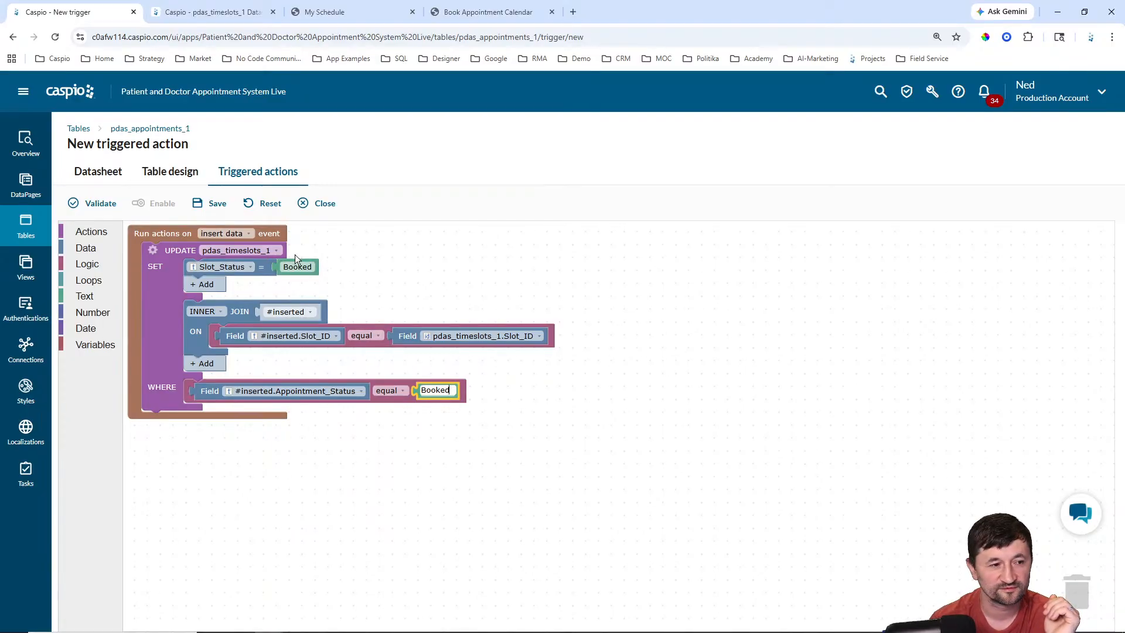
{"action": "left_click", "coordinate": [222, 206]}
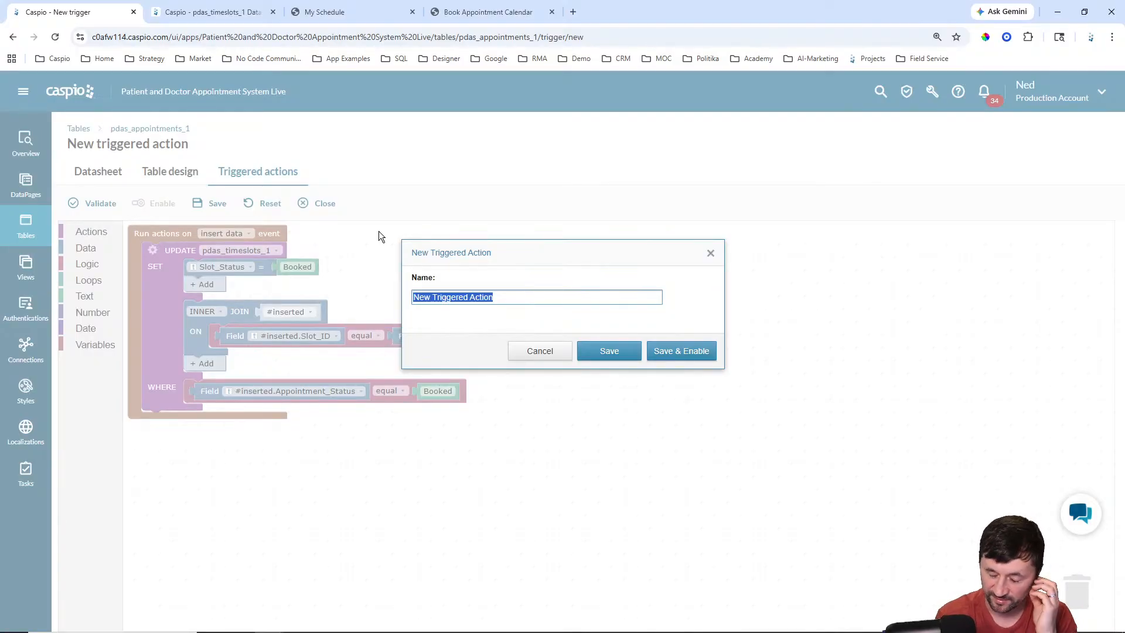
Step: Name the trigger 'Update SlotStatus to Booked' and save it enabled
{"action": "type", "text": "Upd"}
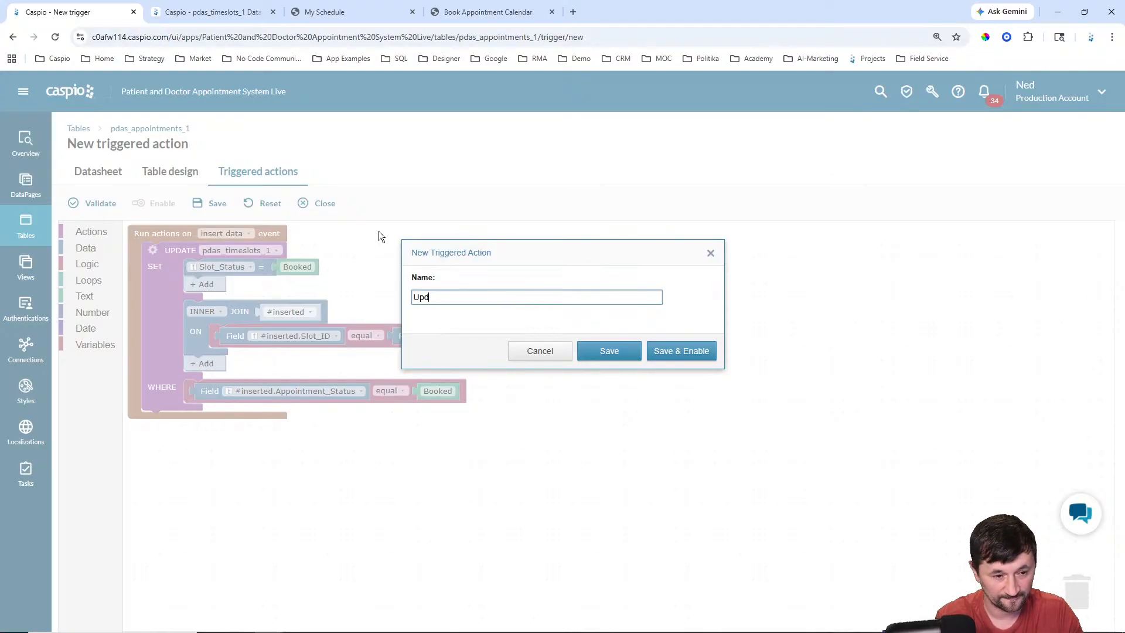
{"action": "type", "text": "ate Slot"}
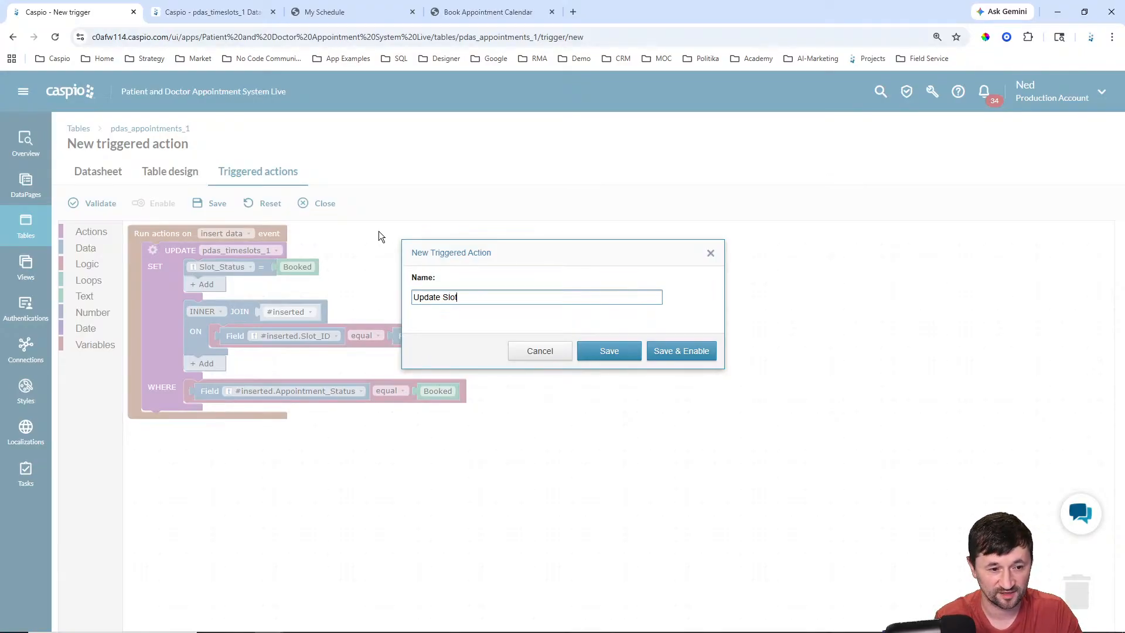
{"action": "type", "text": "Status to Booked"}
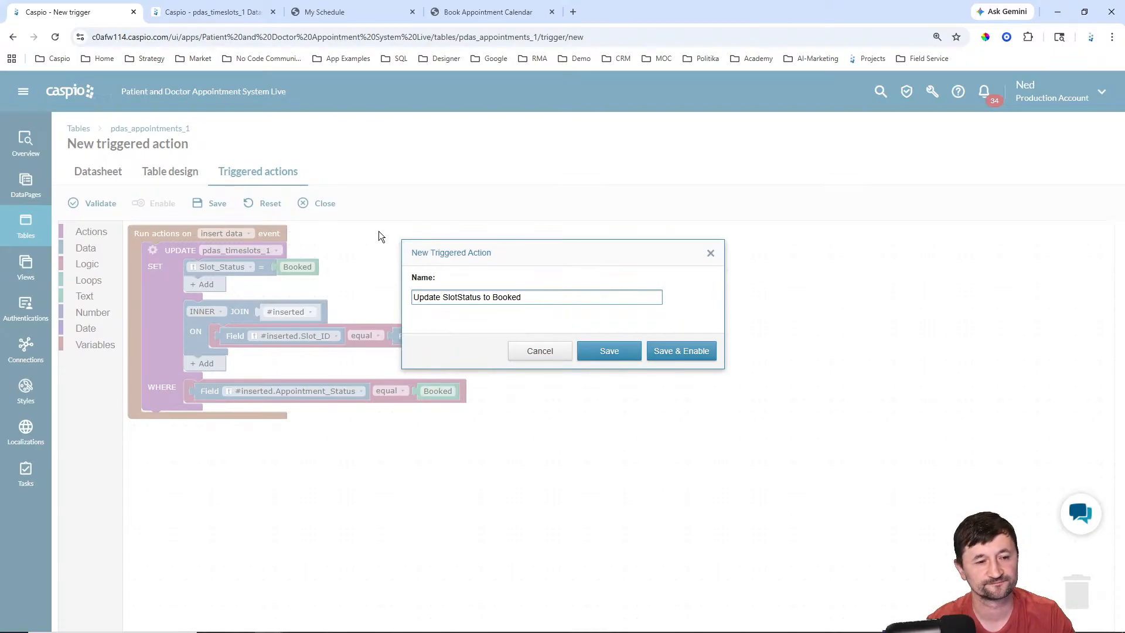
{"action": "left_click", "coordinate": [680, 351]}
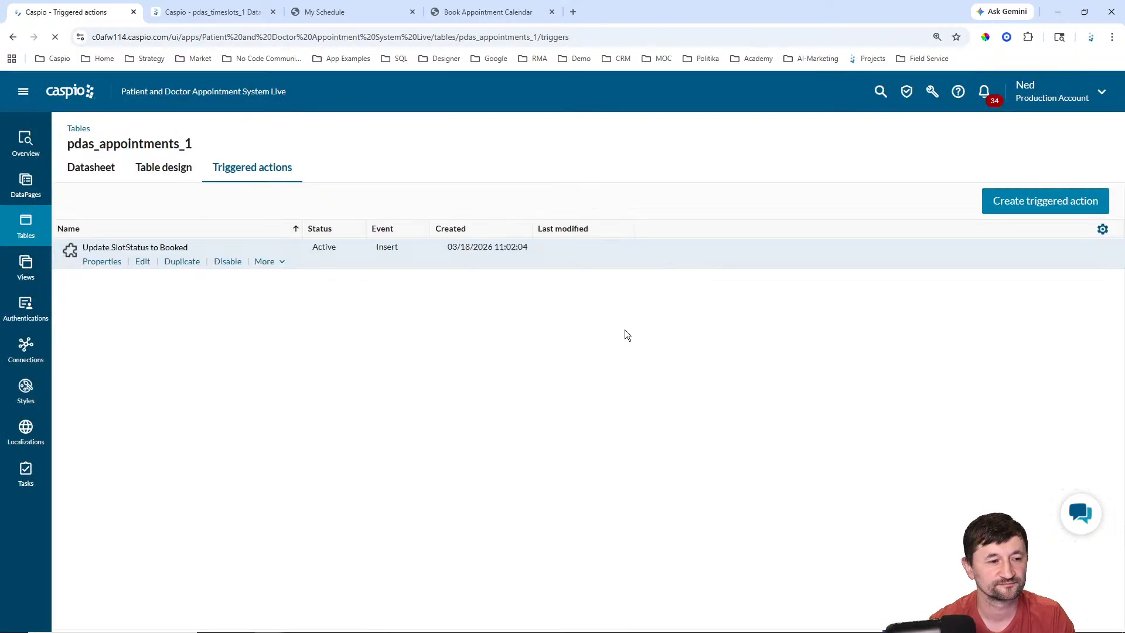
Step: Reload the booking calendar and check the doctor's timeslot schedule before returning
{"action": "left_click", "coordinate": [483, 13]}
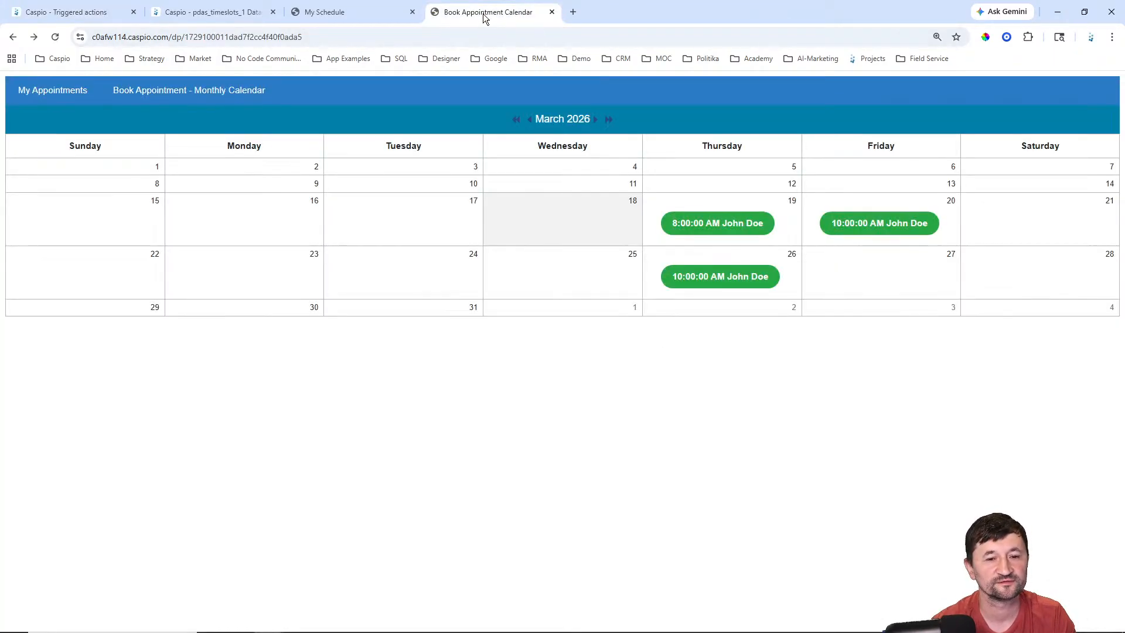
{"action": "key", "text": "F5"}
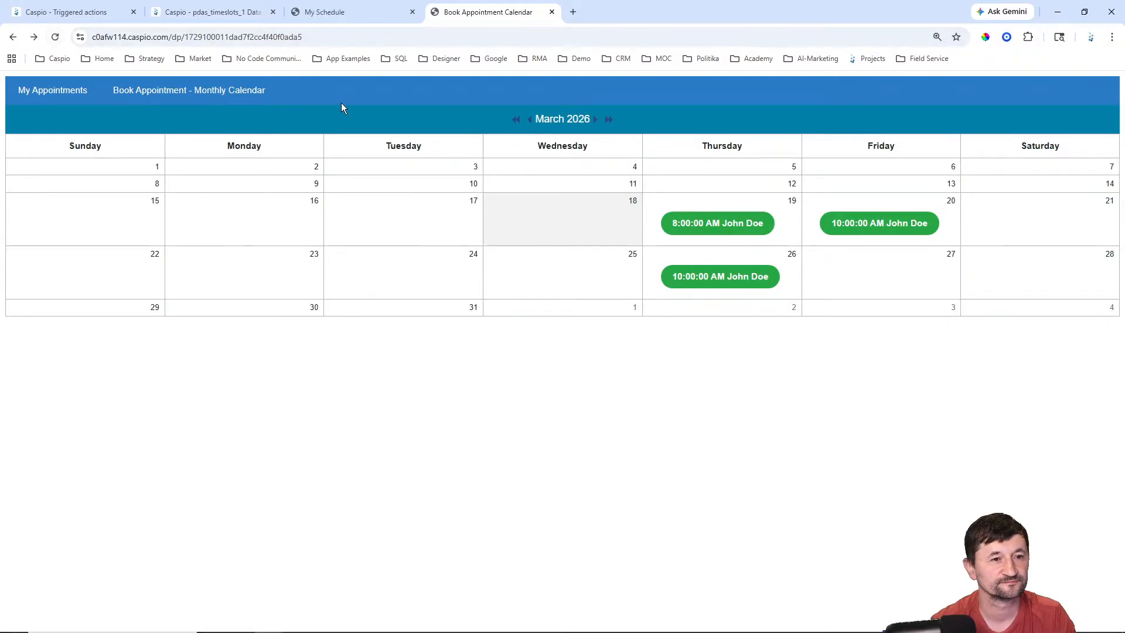
{"action": "left_click", "coordinate": [316, 12]}
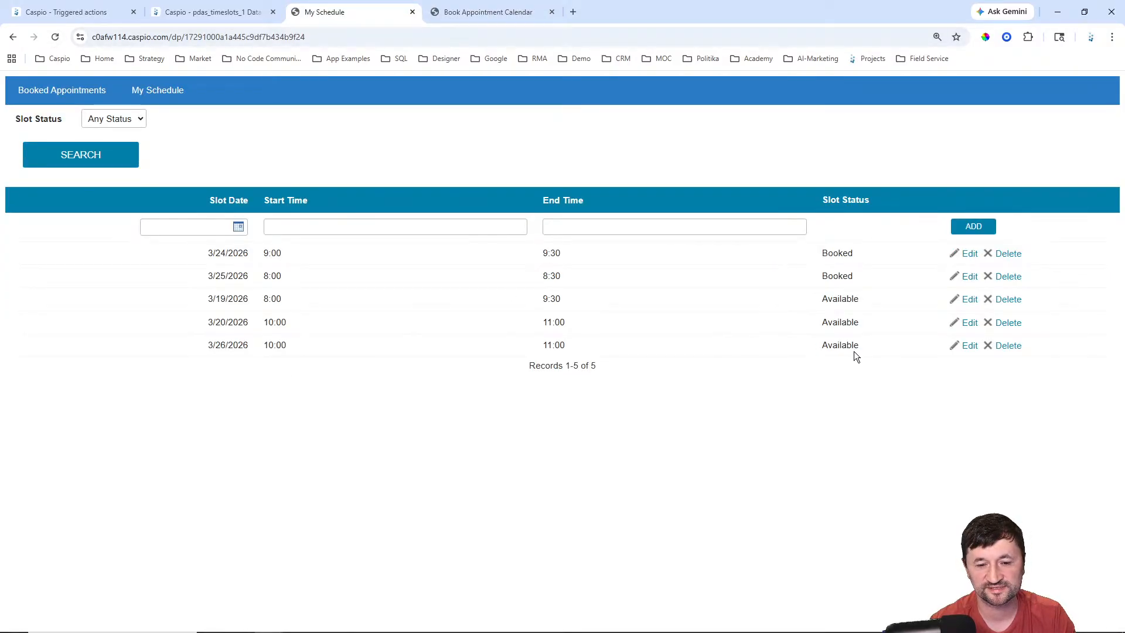
{"action": "left_click", "coordinate": [501, 11]}
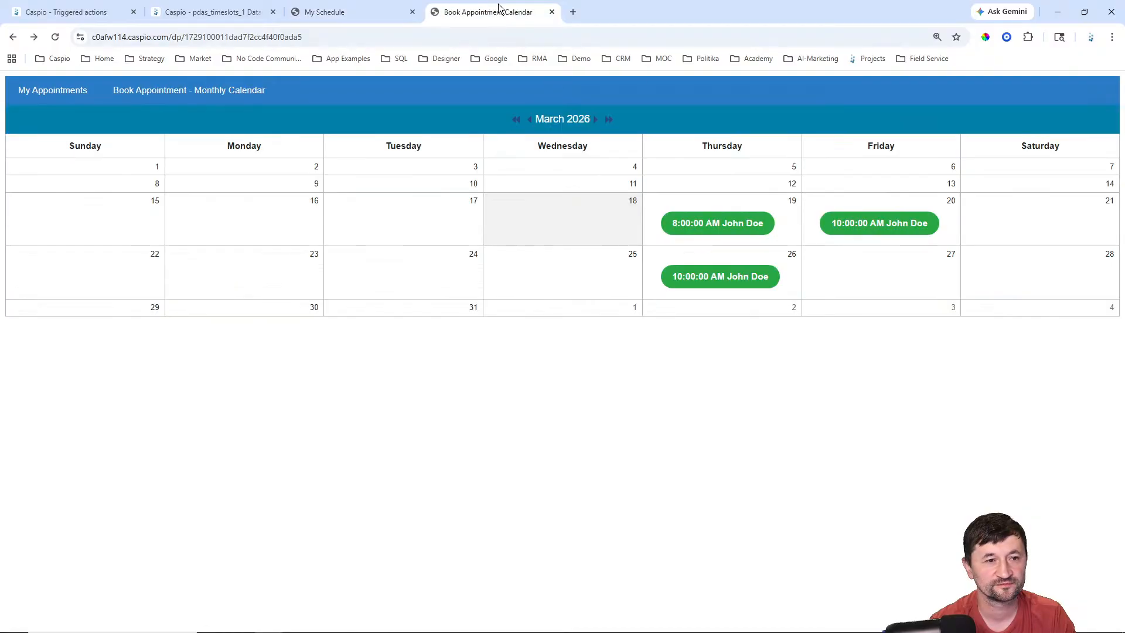
Step: Book the 26th's 10:00 AM slot with reason 'Someone hit me and I hur tmy shoulder'
{"action": "left_click", "coordinate": [708, 279]}
{"action": "left_click", "coordinate": [250, 108]}
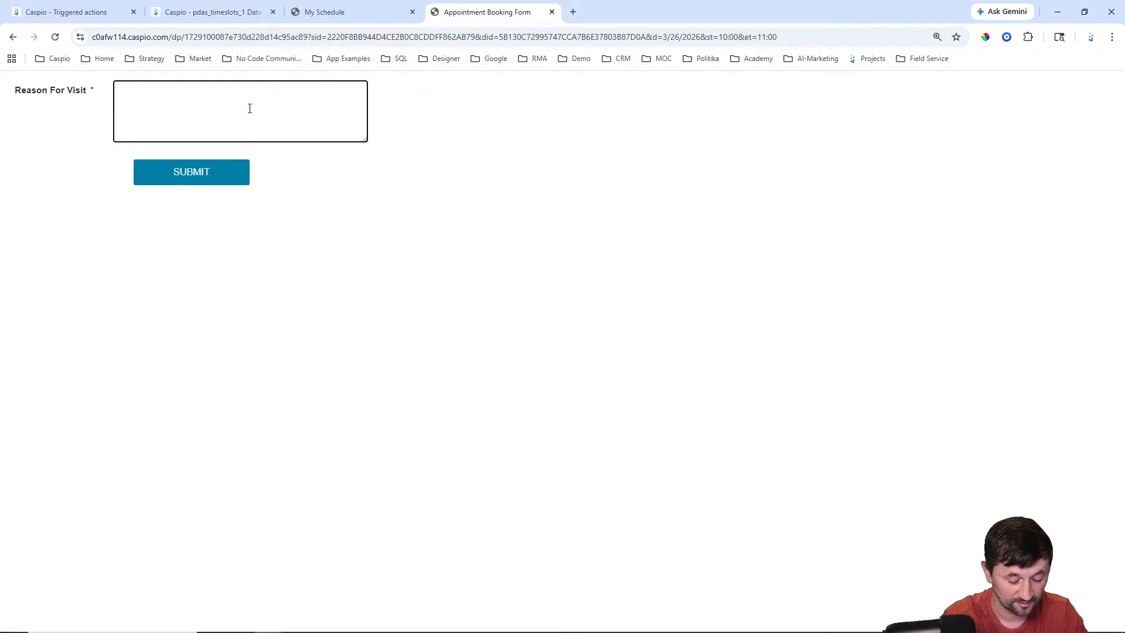
{"action": "type", "text": "Someone "}
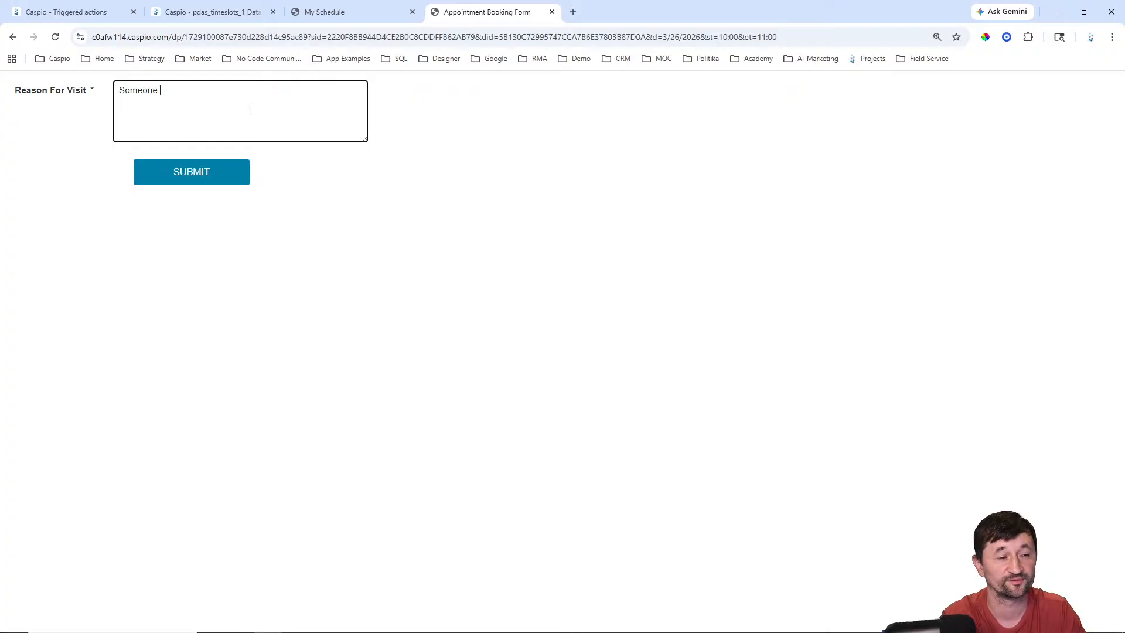
{"action": "type", "text": "hit me and "}
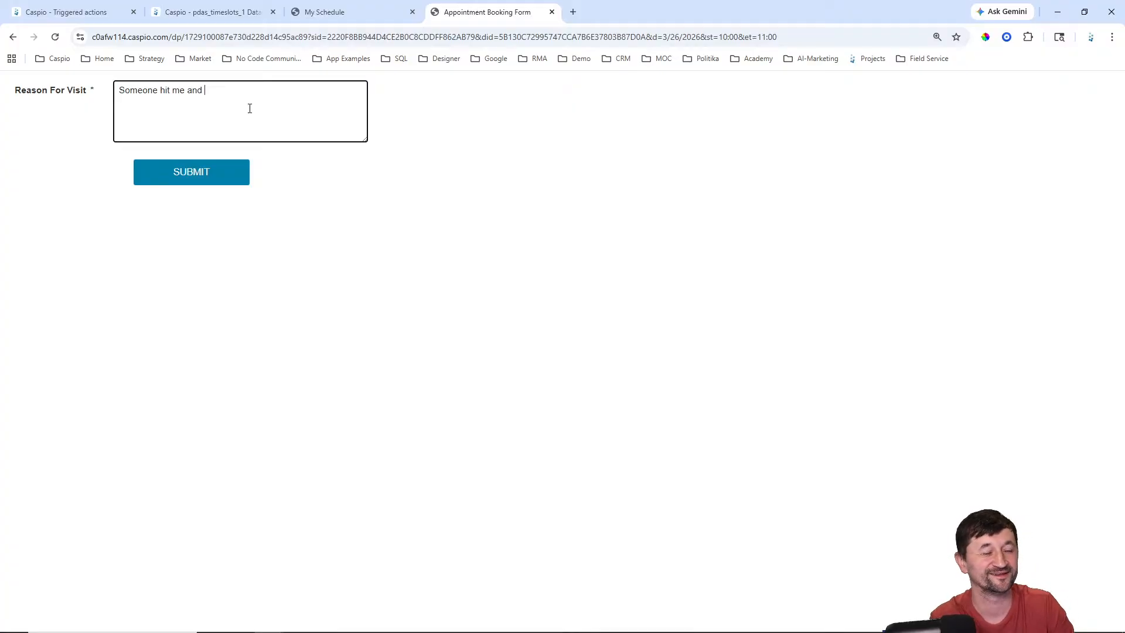
{"action": "type", "text": "I h"}
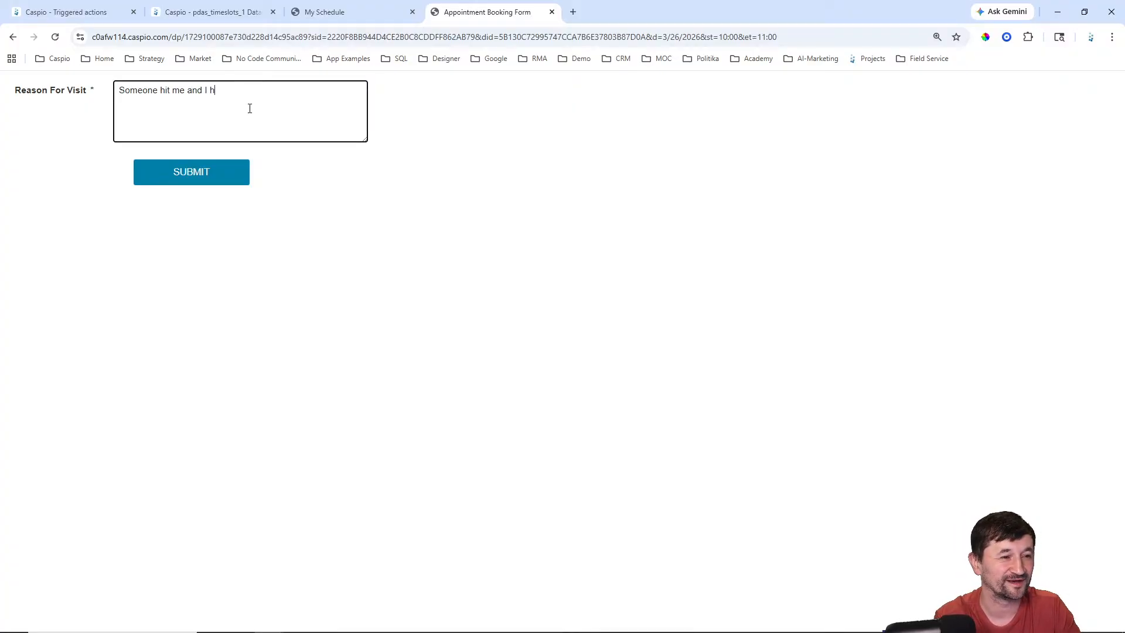
{"action": "type", "text": "ur tmy shoulder"}
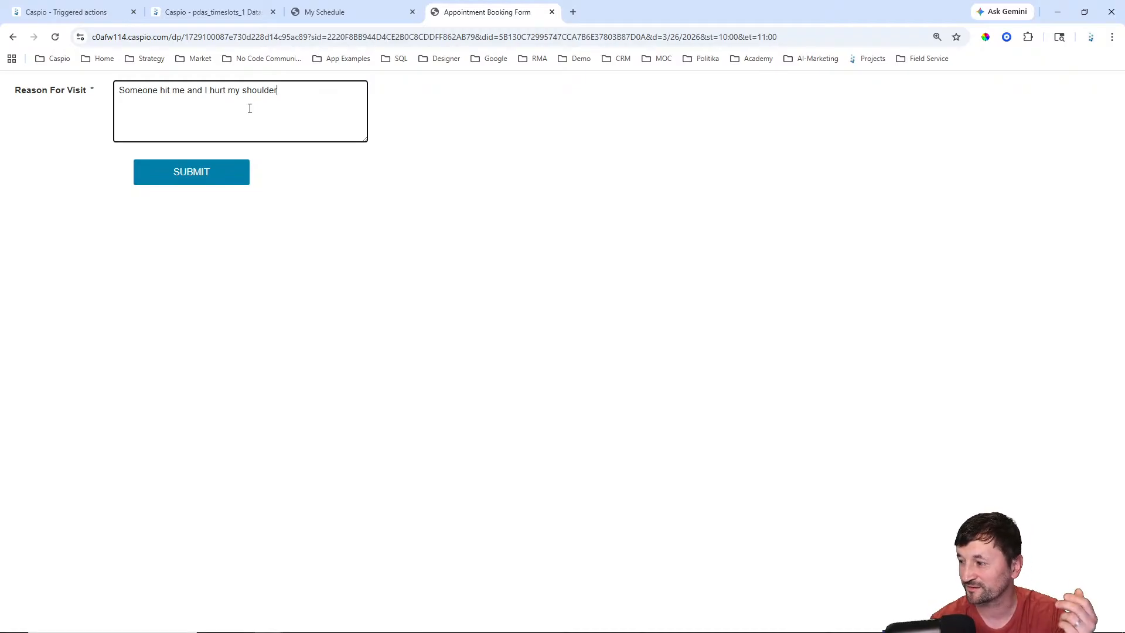
{"action": "left_click", "coordinate": [191, 179]}
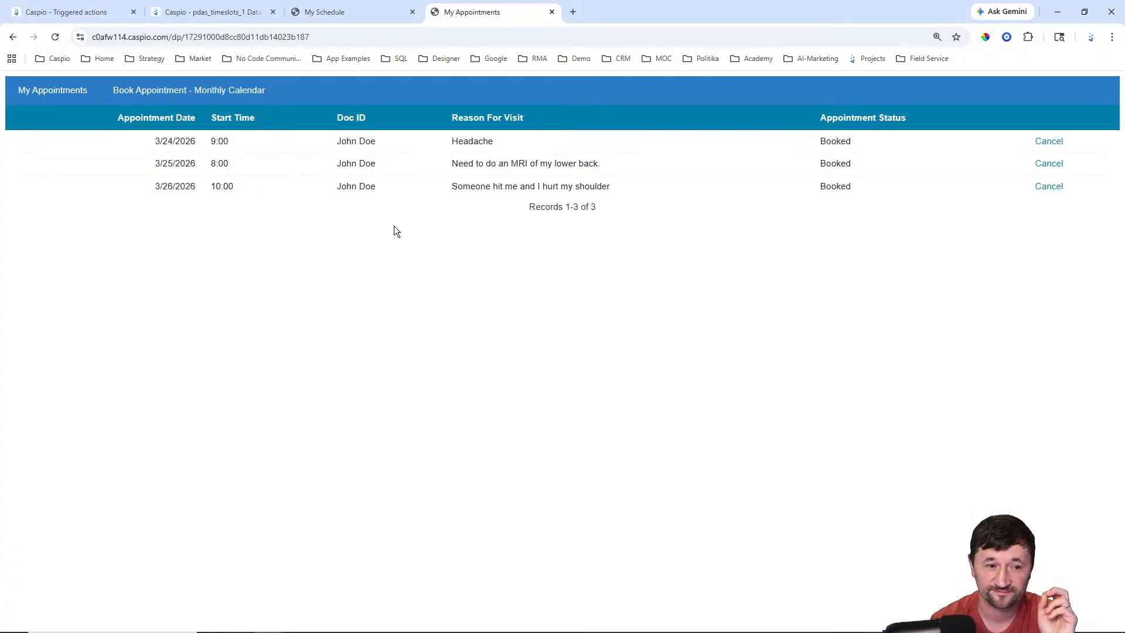
Step: Confirm the new 3/26/2026 appointment, then refresh pdas_timeslots_1 to see the 10:00 slot Booked
{"action": "left_click_drag", "start_coordinate": [155, 186], "coordinate": [626, 191]}
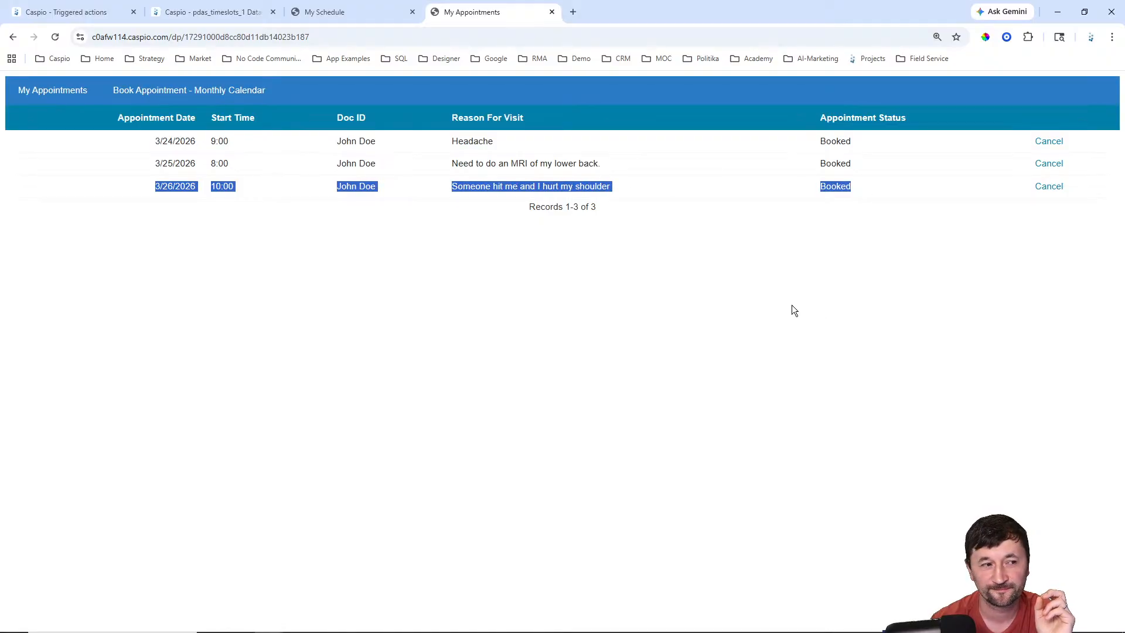
{"action": "left_click", "coordinate": [178, 91]}
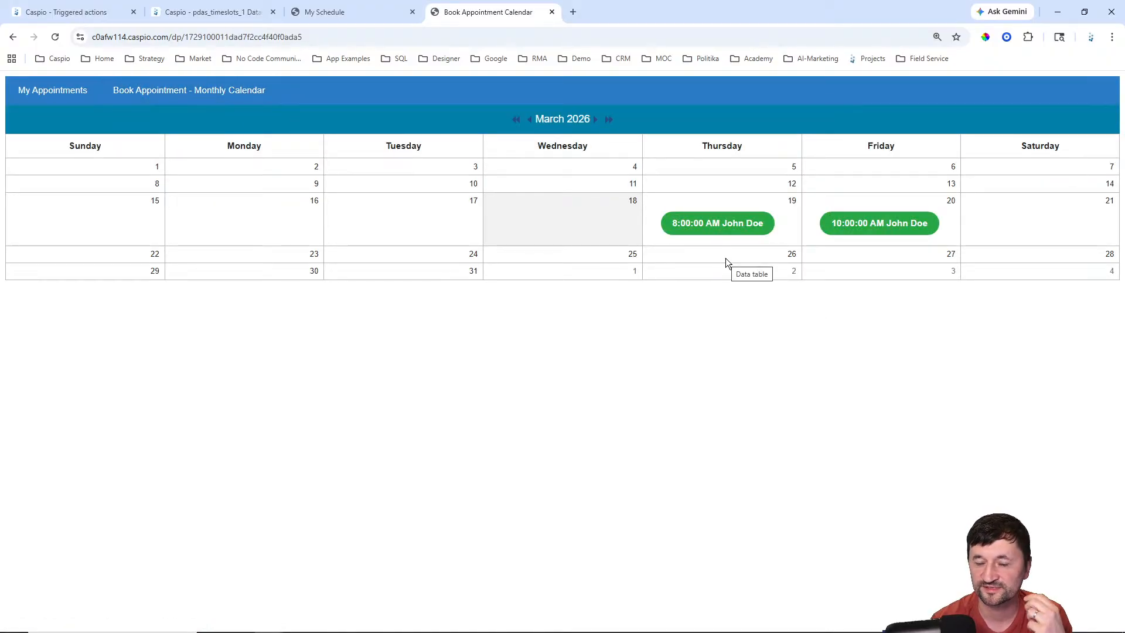
{"action": "left_click", "coordinate": [218, 16]}
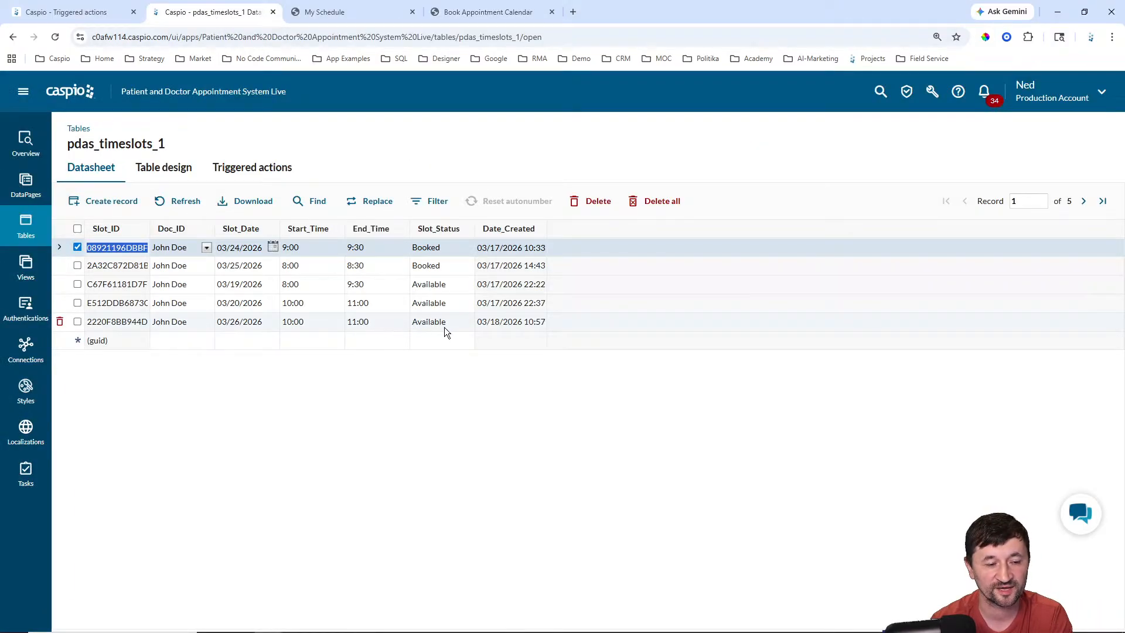
{"action": "left_click", "coordinate": [178, 201]}
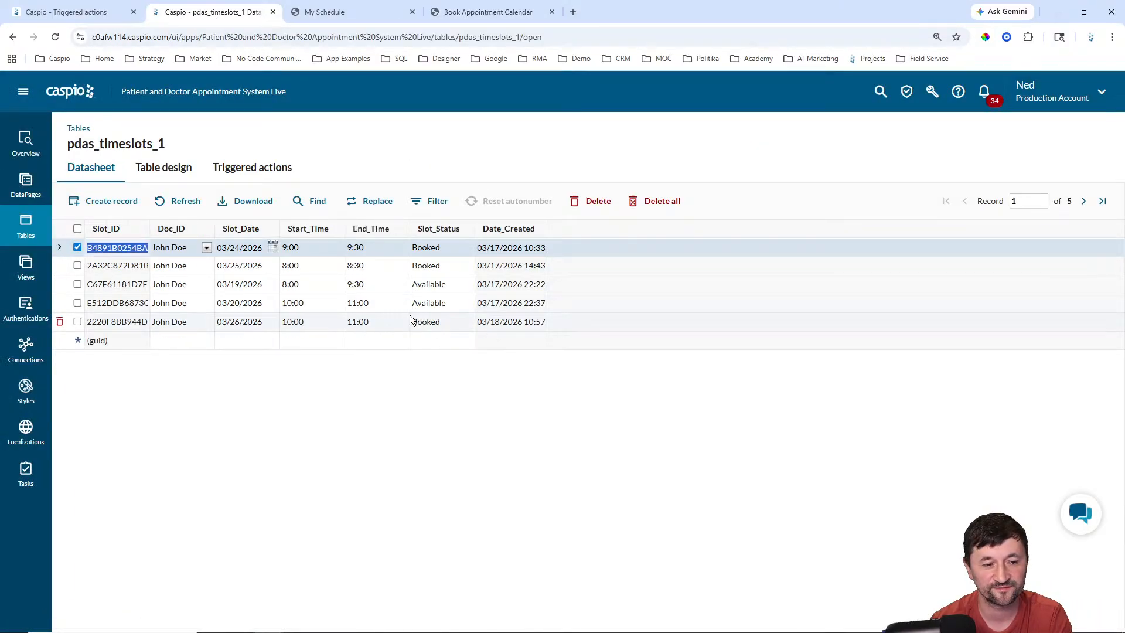
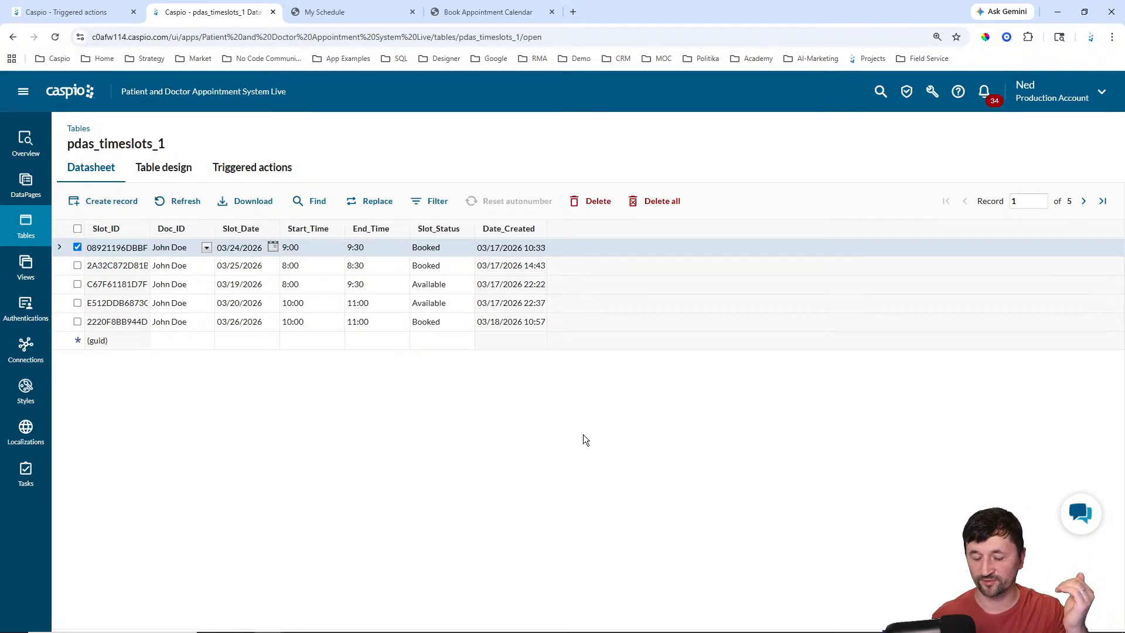
Step: Review the Booked Appointments list, noting the first appointment's reason for visit and Booked status
{"action": "left_click", "coordinate": [360, 13]}
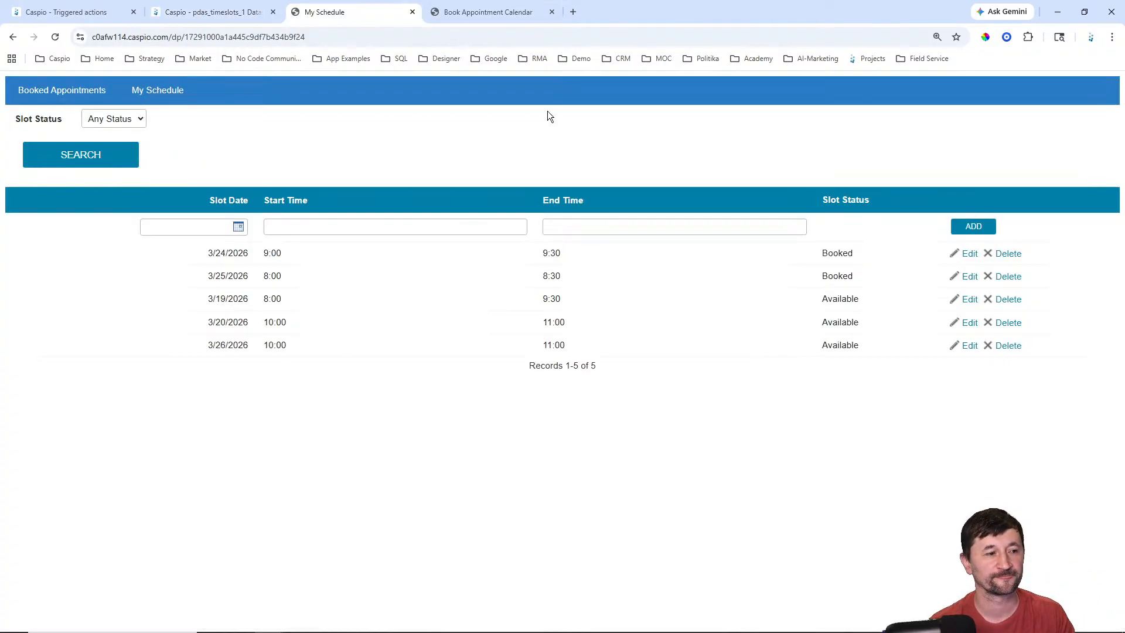
{"action": "left_click", "coordinate": [80, 93]}
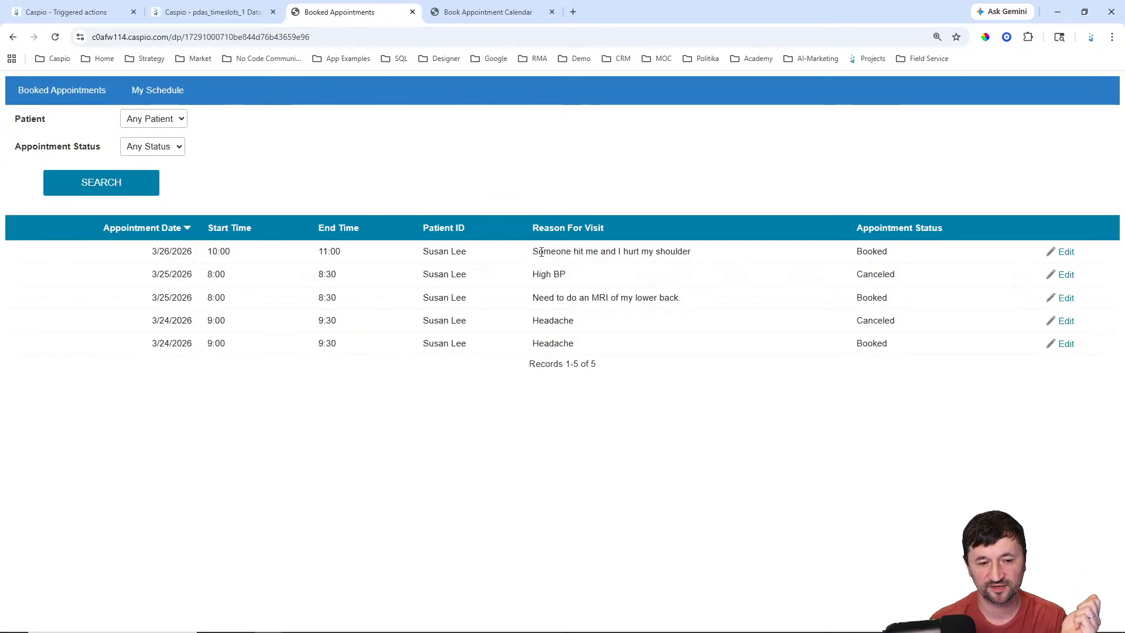
{"action": "left_click_drag", "start_coordinate": [533, 252], "coordinate": [714, 251]}
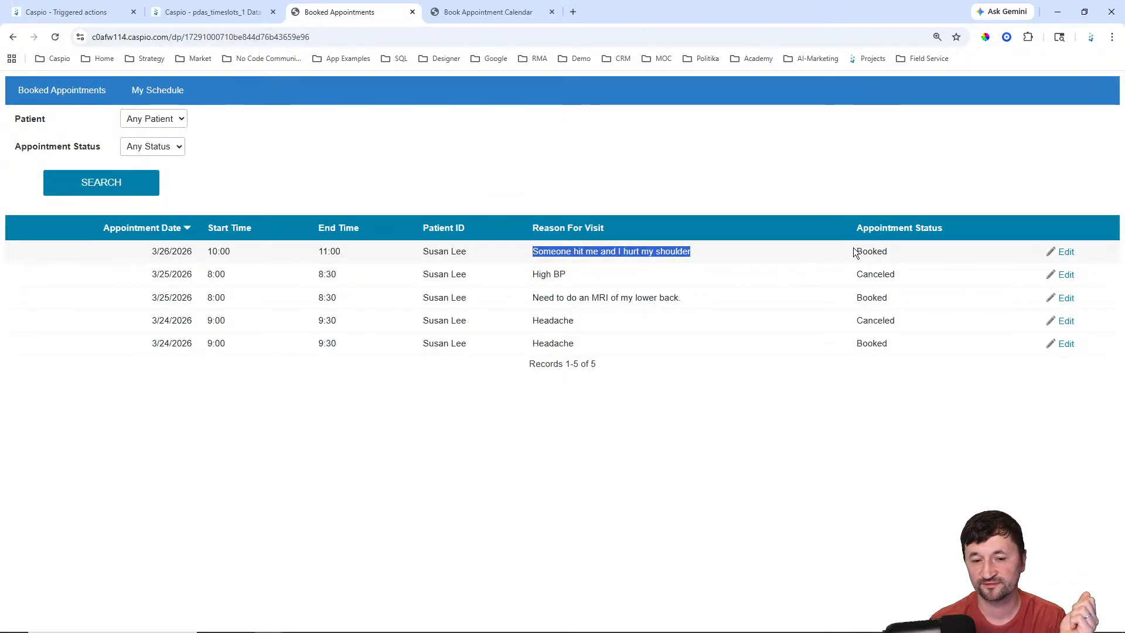
{"action": "left_click_drag", "start_coordinate": [855, 252], "coordinate": [900, 255]}
Step: Check the first appointment's status options without saving, then view pdas_appointments_1's triggered actions
{"action": "left_click", "coordinate": [1067, 252]}
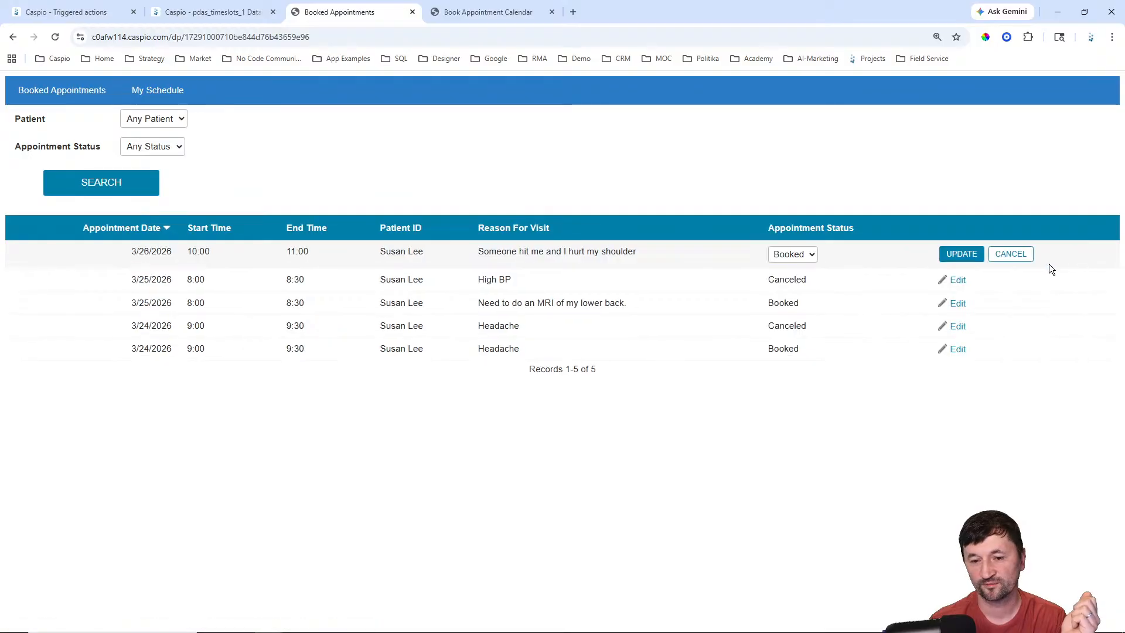
{"action": "left_click", "coordinate": [785, 257]}
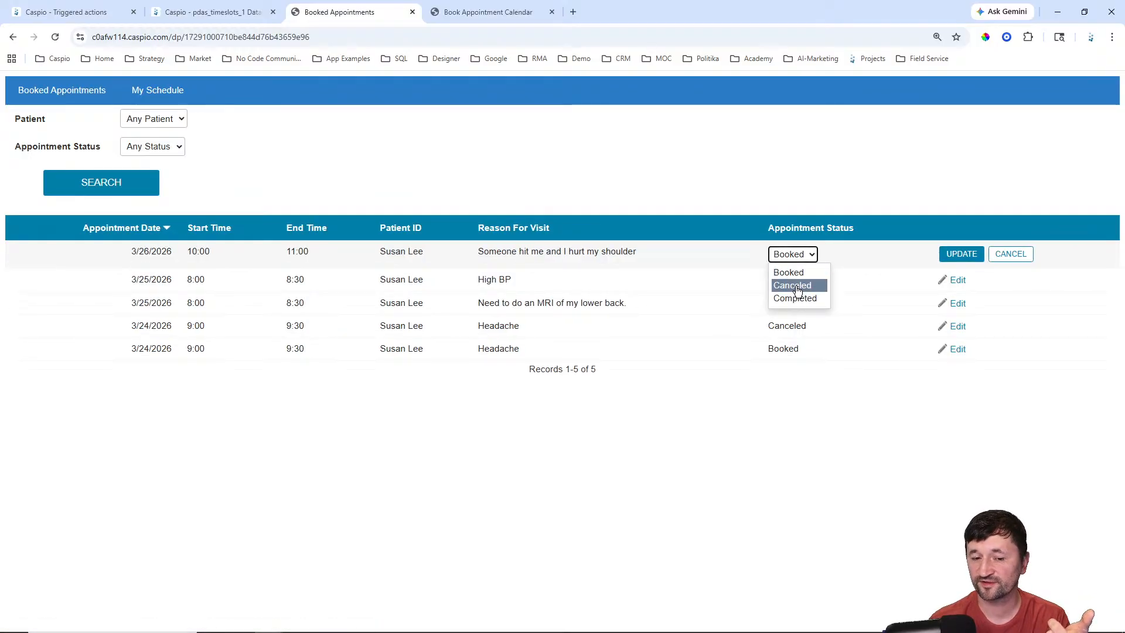
{"action": "left_click", "coordinate": [792, 285]}
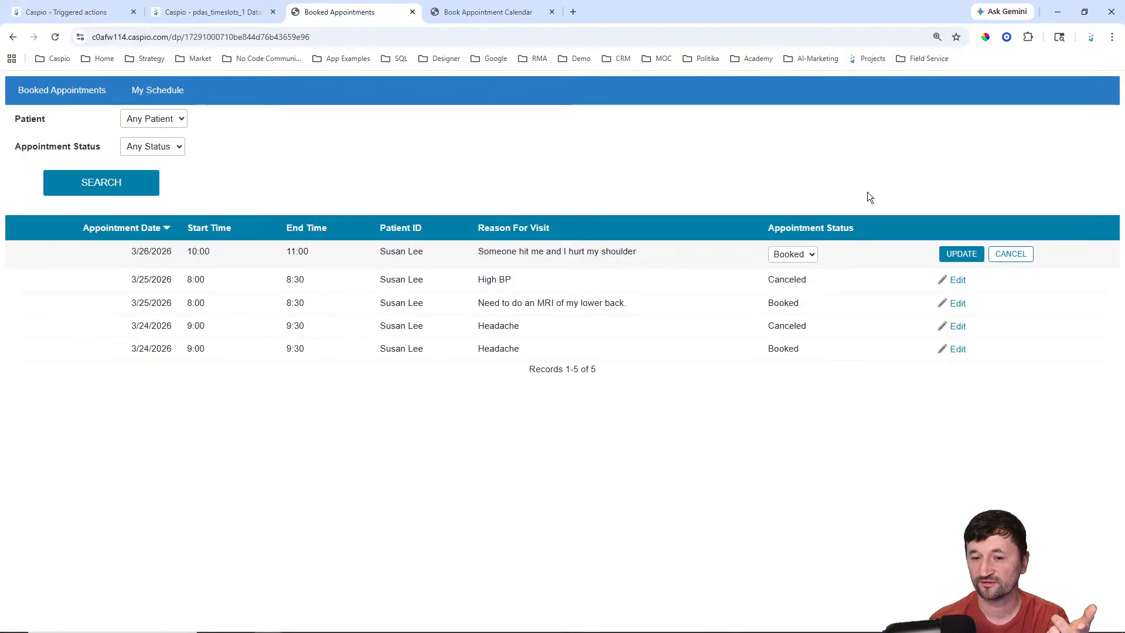
{"action": "left_click", "coordinate": [1010, 253]}
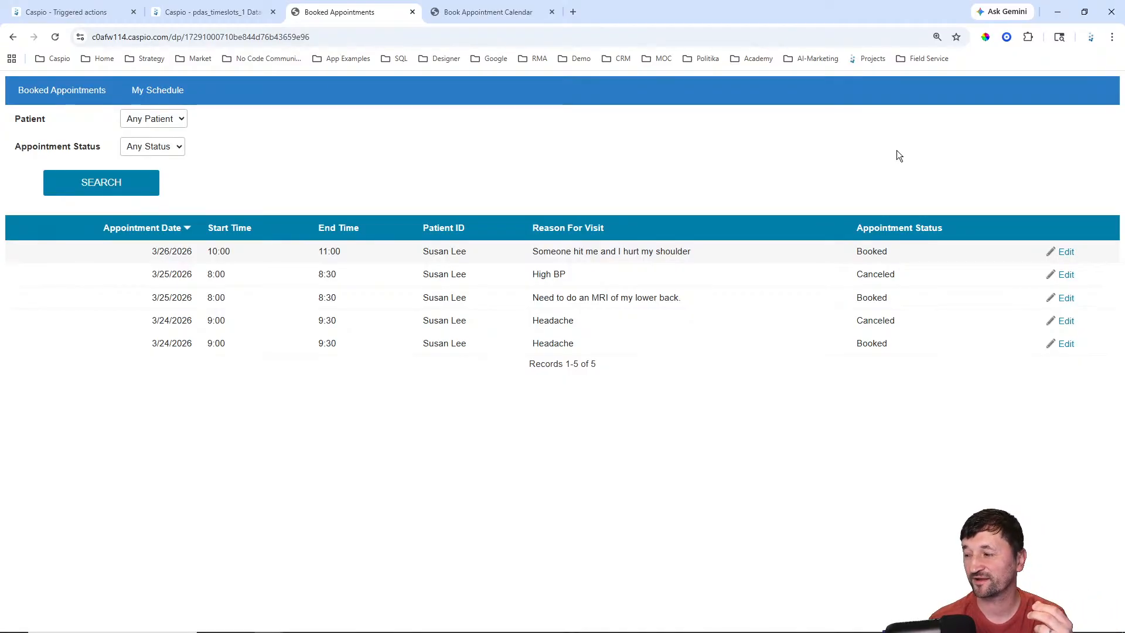
{"action": "left_click", "coordinate": [496, 14]}
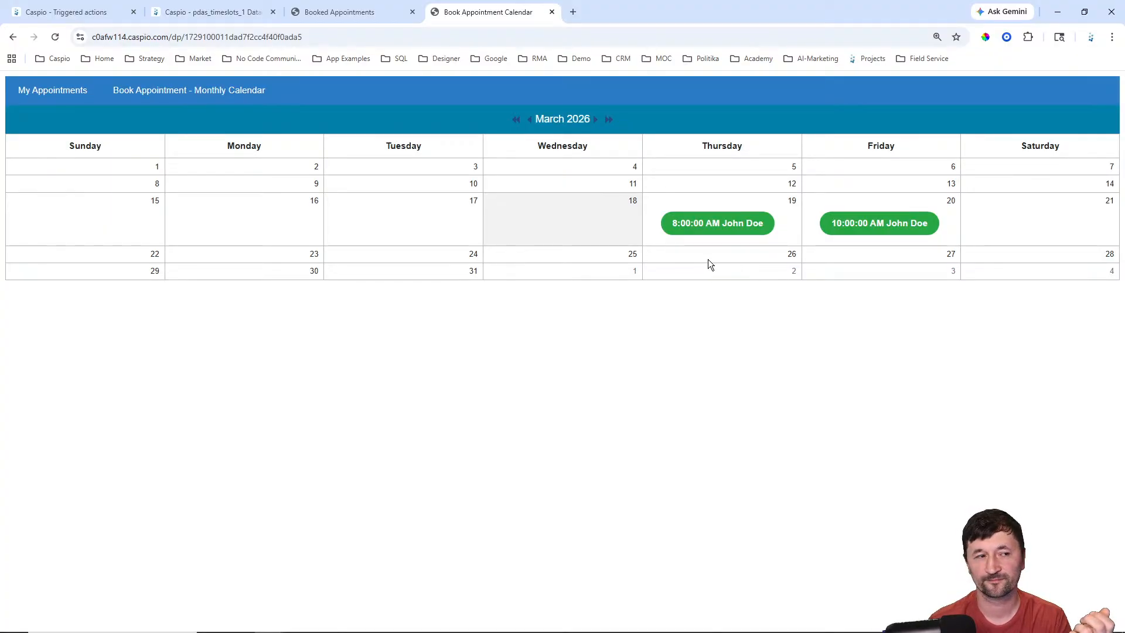
{"action": "left_click", "coordinate": [94, 11]}
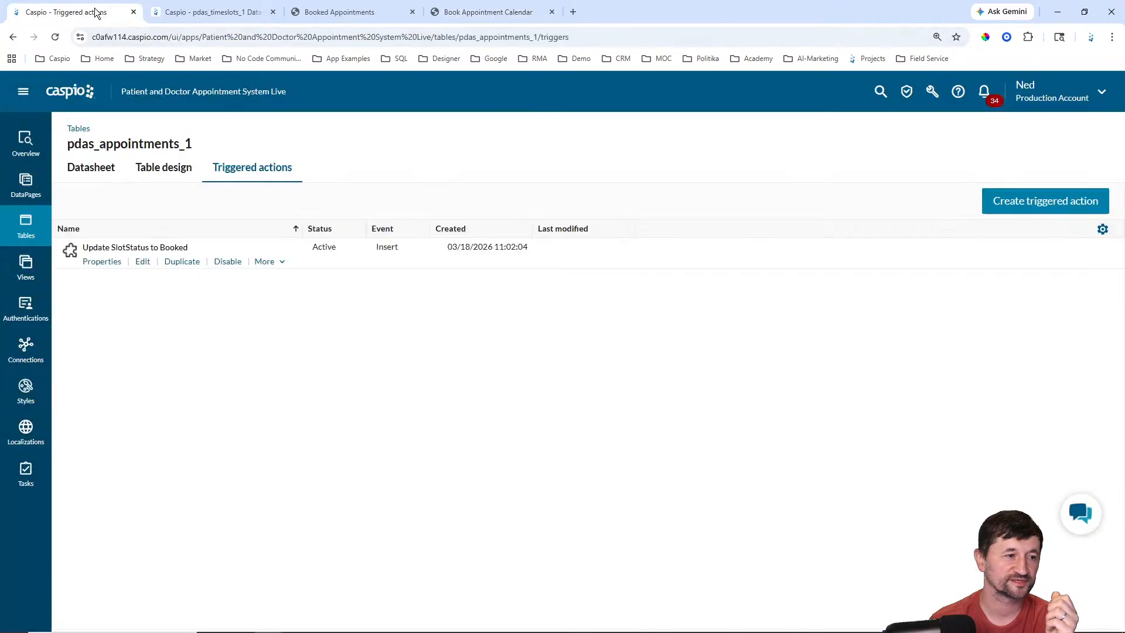
Step: Create a new trigger with its event changed from Insert to Update, then view the patient's My Appointments
{"action": "left_click", "coordinate": [1045, 205]}
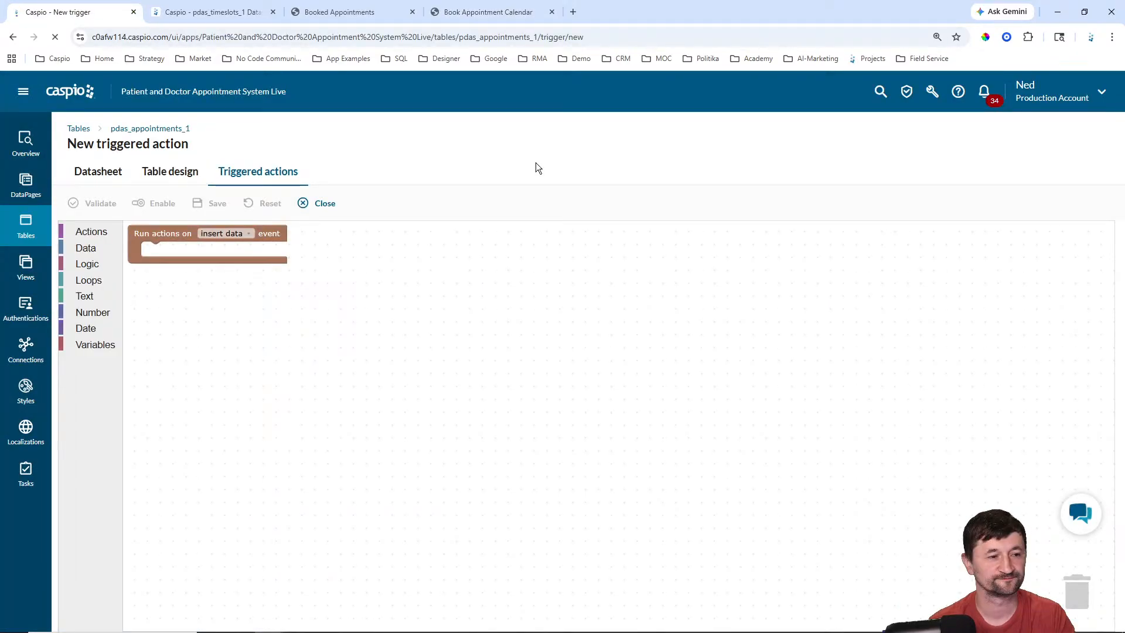
{"action": "left_click", "coordinate": [249, 234]}
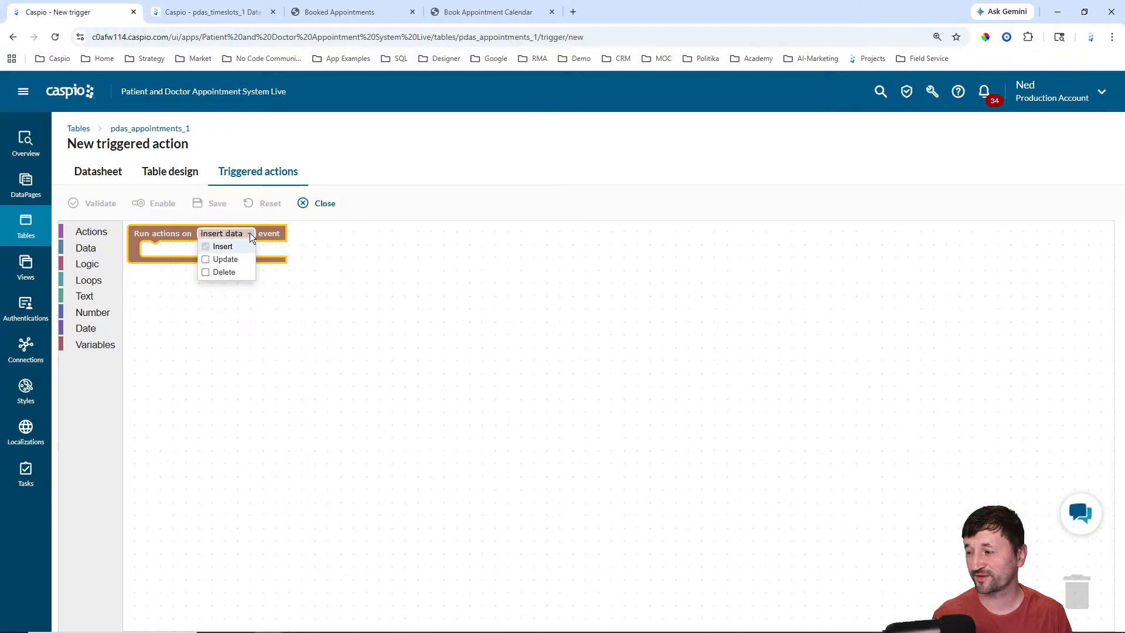
{"action": "left_click", "coordinate": [225, 259]}
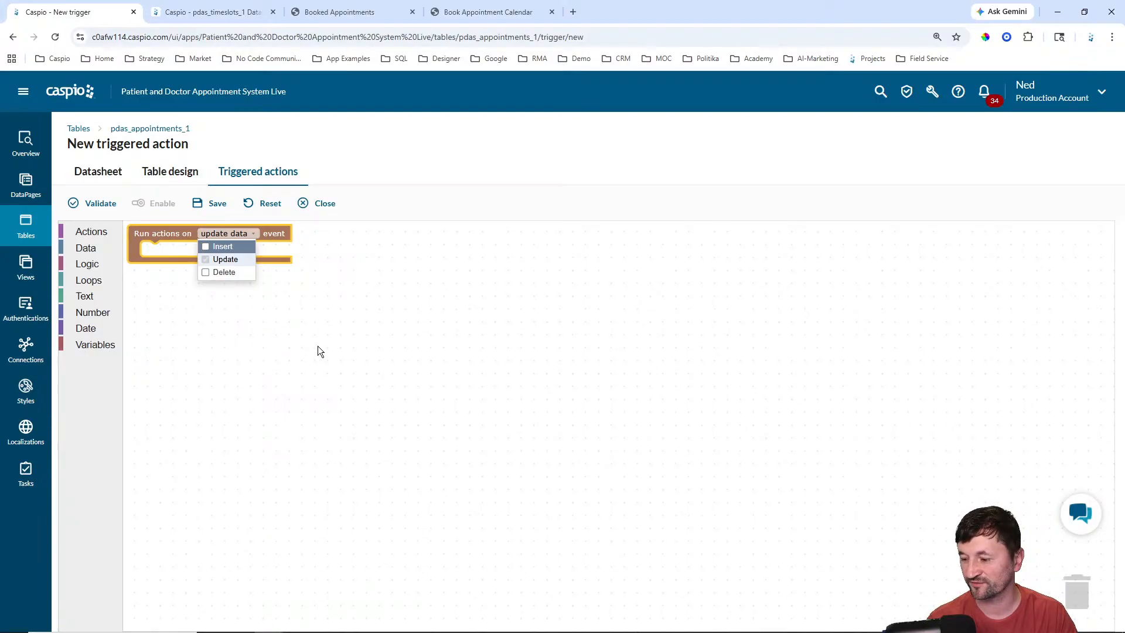
{"action": "left_click", "coordinate": [352, 290]}
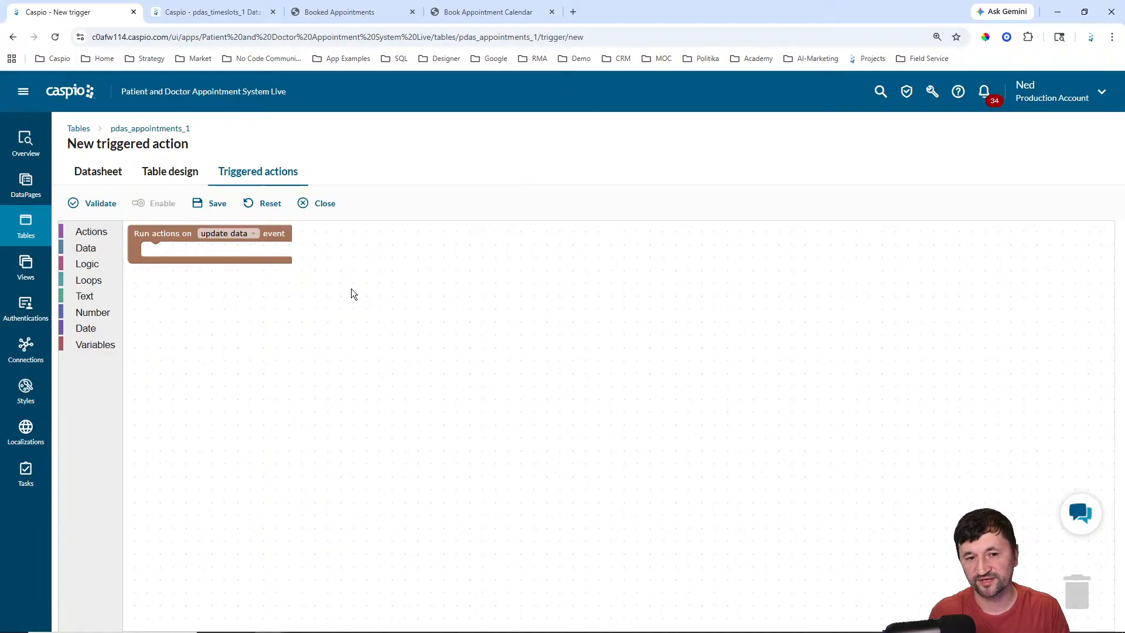
{"action": "left_click", "coordinate": [508, 13]}
{"action": "left_click", "coordinate": [35, 100]}
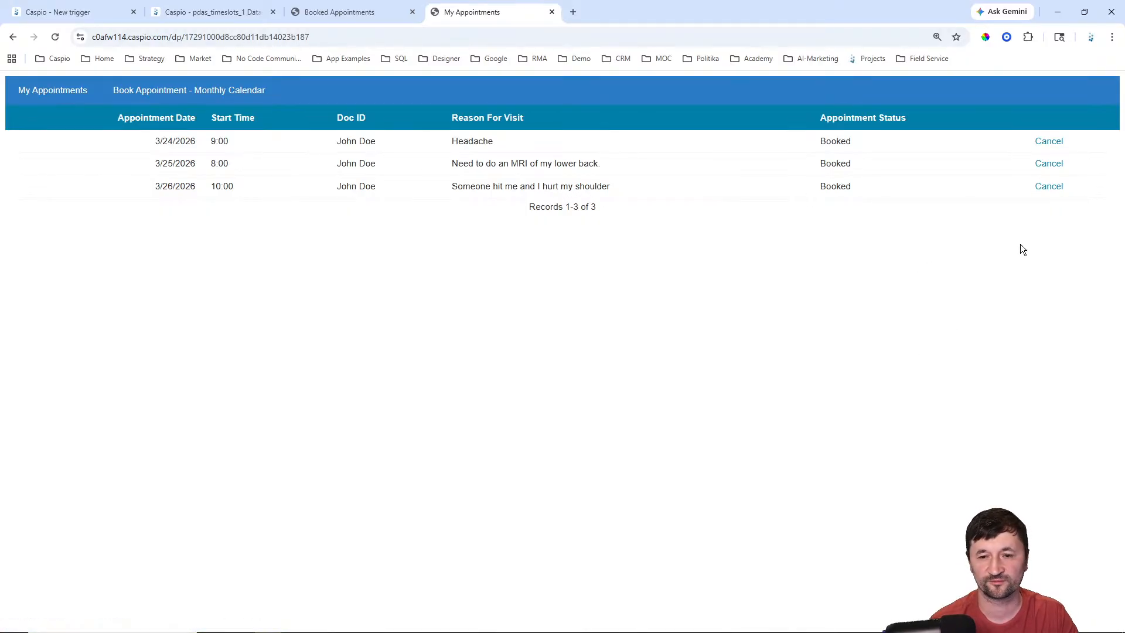
Step: Begin cancelling the 3/26/2026 appointment, back out unconfirmed, and return to the new trigger editor
{"action": "left_click", "coordinate": [1049, 187]}
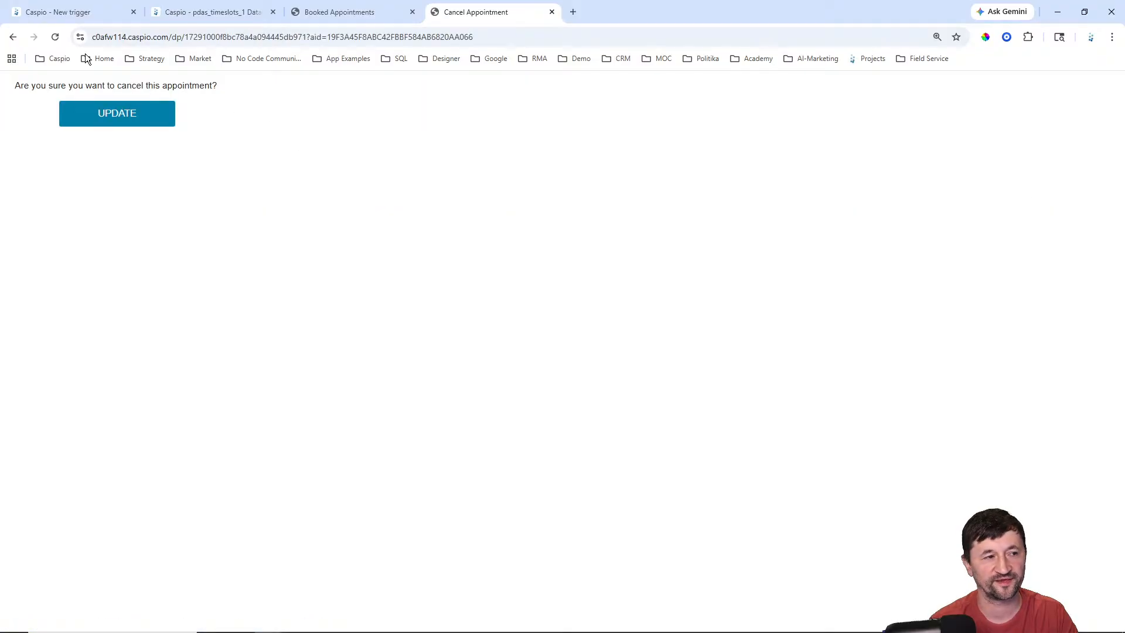
{"action": "left_click", "coordinate": [14, 36]}
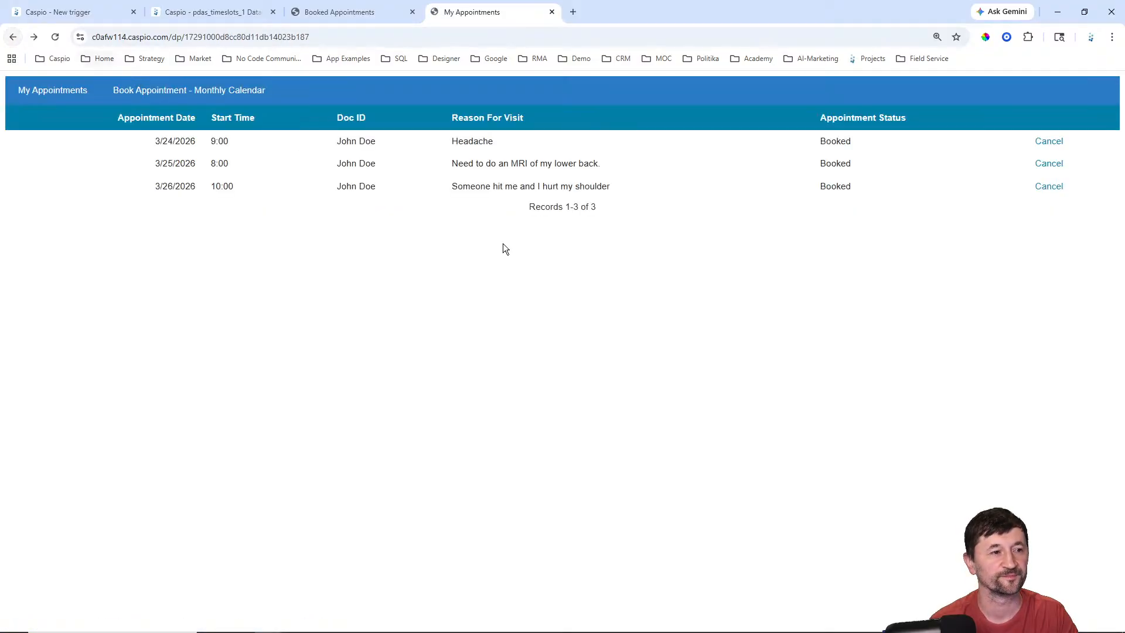
{"action": "left_click", "coordinate": [87, 17]}
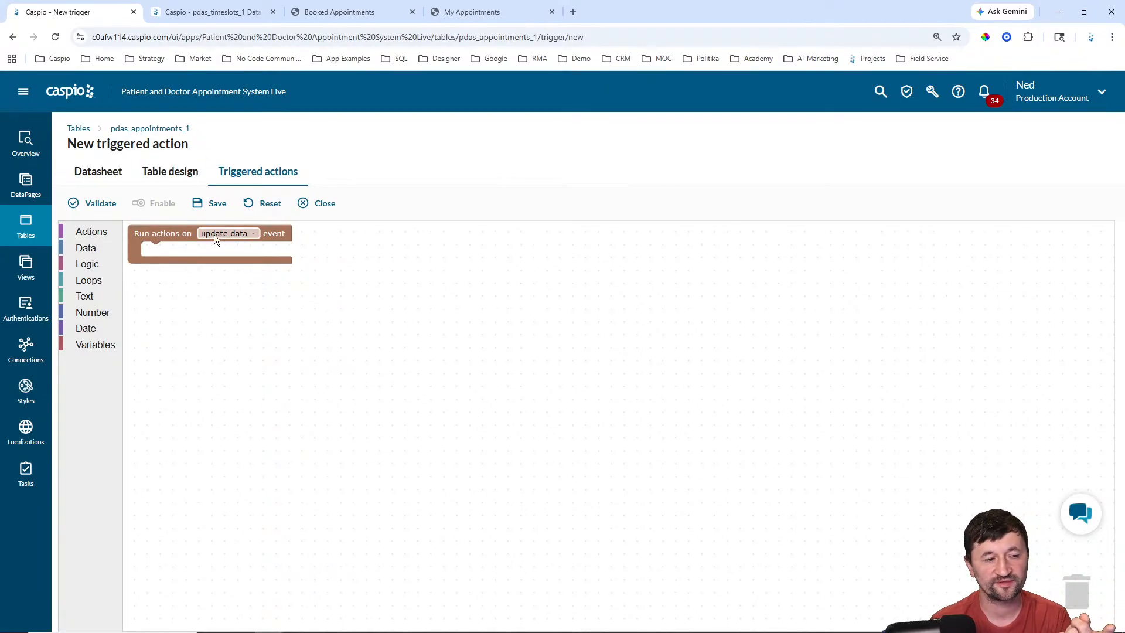
Step: Add an UPDATE pdas_timeslots_1 action that sets Slot_Status to Available
{"action": "left_click", "coordinate": [91, 236]}
{"action": "left_click_drag", "start_coordinate": [167, 346], "coordinate": [172, 254]}
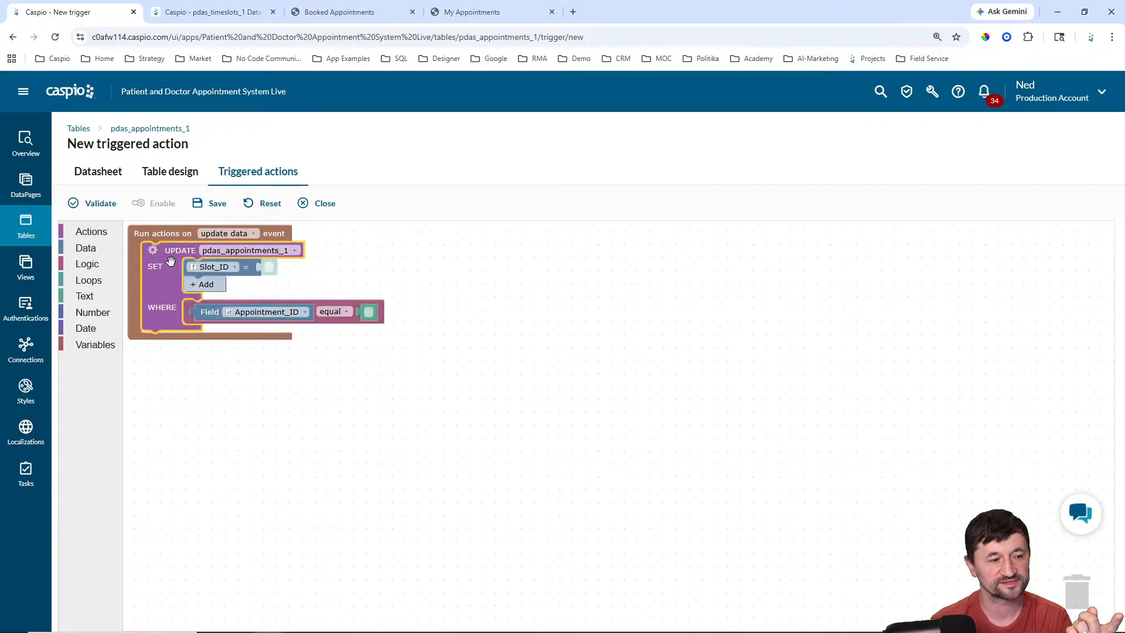
{"action": "left_click", "coordinate": [233, 250]}
{"action": "left_click", "coordinate": [261, 327]}
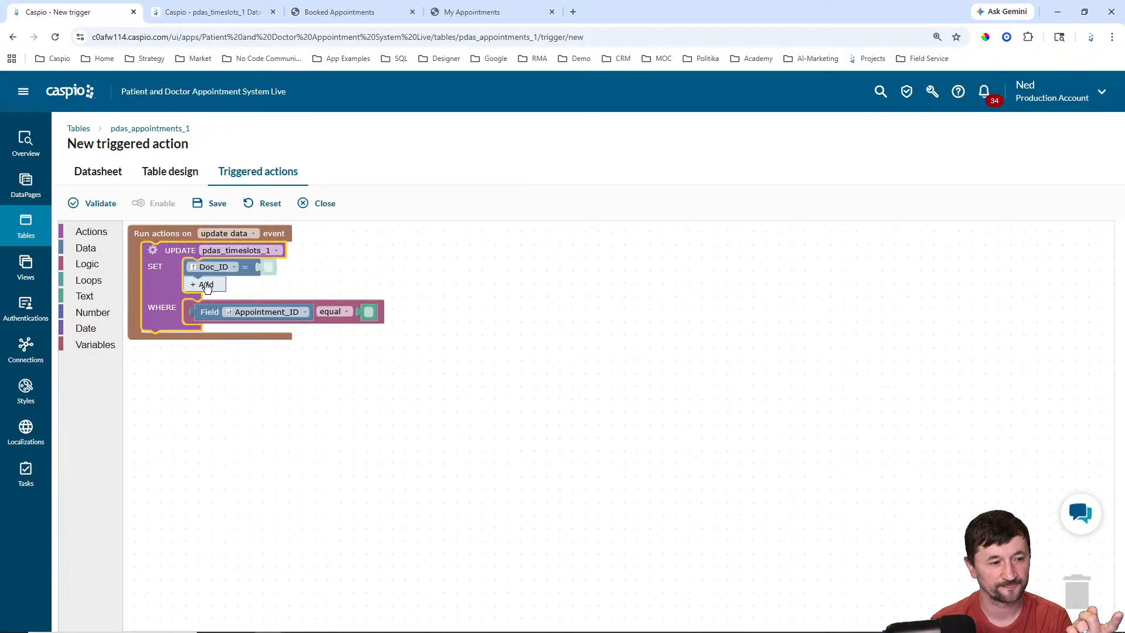
{"action": "left_click", "coordinate": [216, 266]}
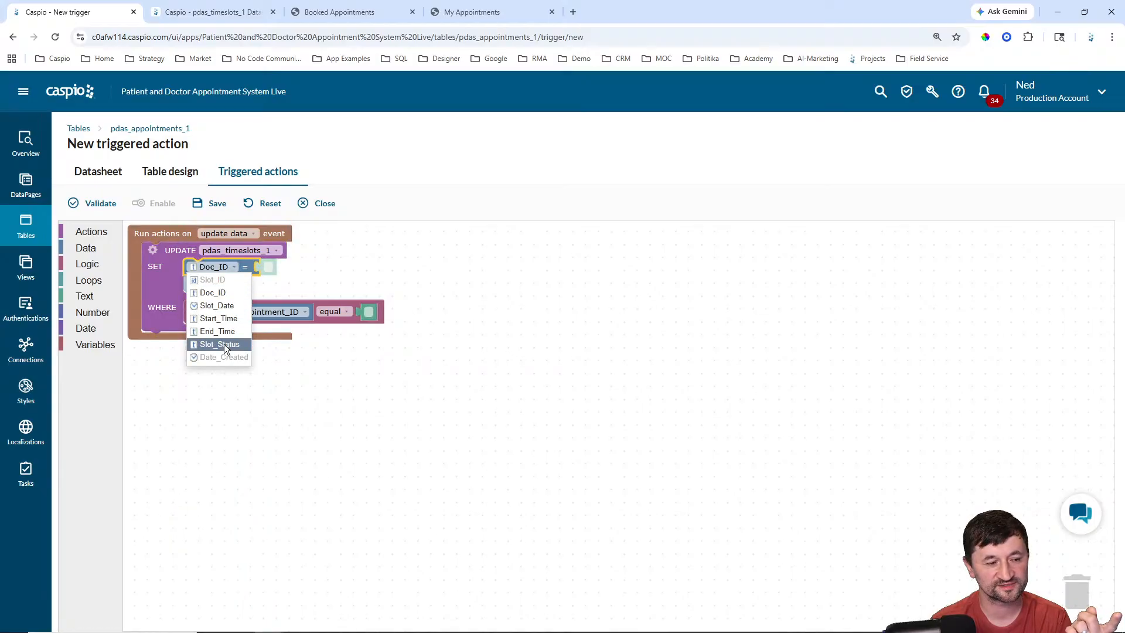
{"action": "left_click", "coordinate": [224, 343]}
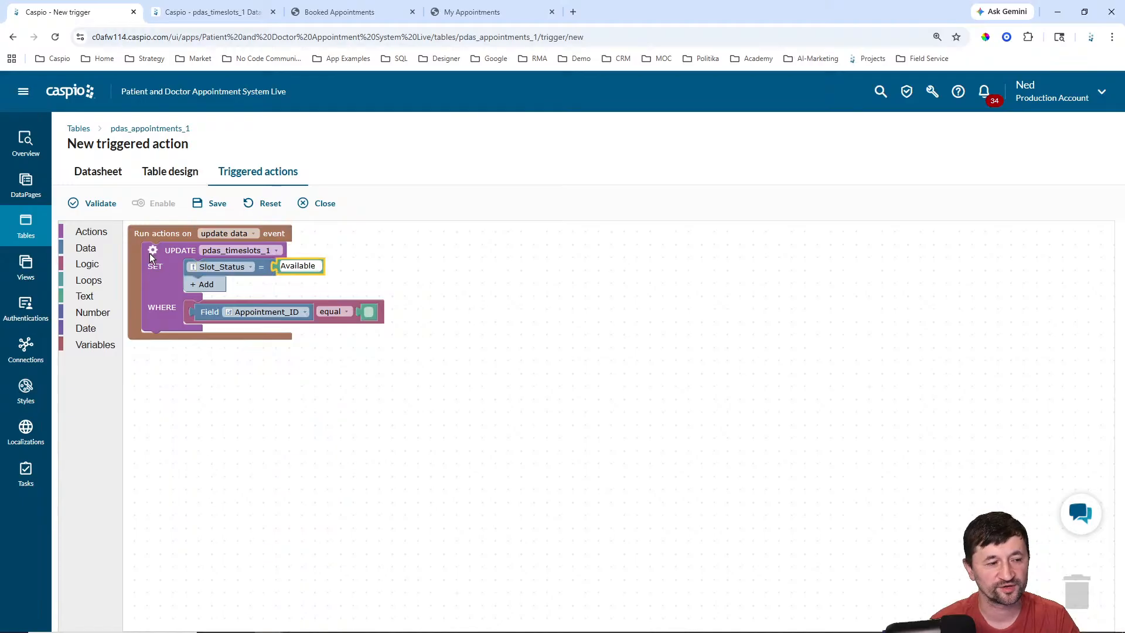
Step: Join the update to #inserted on #inserted.Slot_ID = pdas_timeslots_1.Slot_ID
{"action": "left_click", "coordinate": [153, 250]}
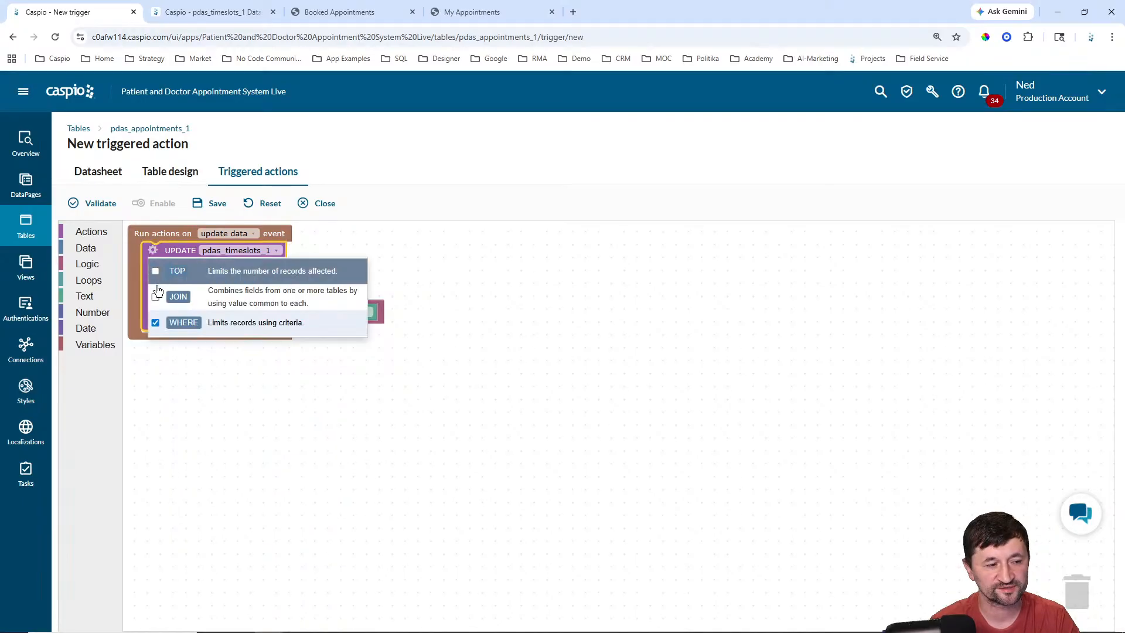
{"action": "left_click", "coordinate": [155, 297]}
{"action": "left_click", "coordinate": [511, 261]}
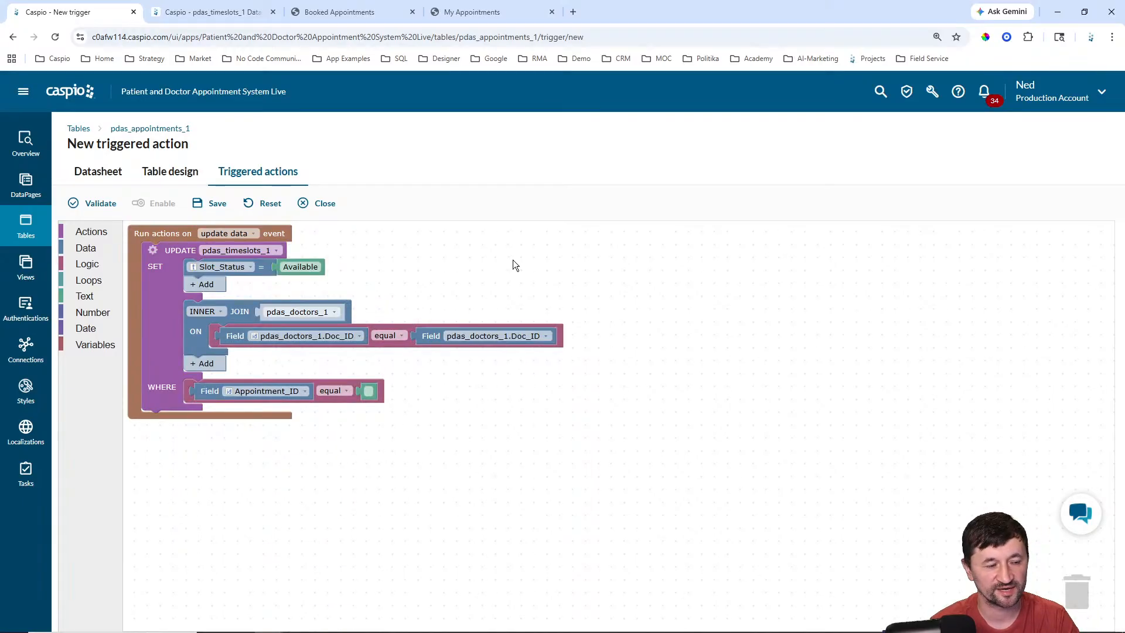
{"action": "left_click", "coordinate": [314, 315]}
{"action": "left_click", "coordinate": [304, 330]}
{"action": "left_click", "coordinate": [305, 336]}
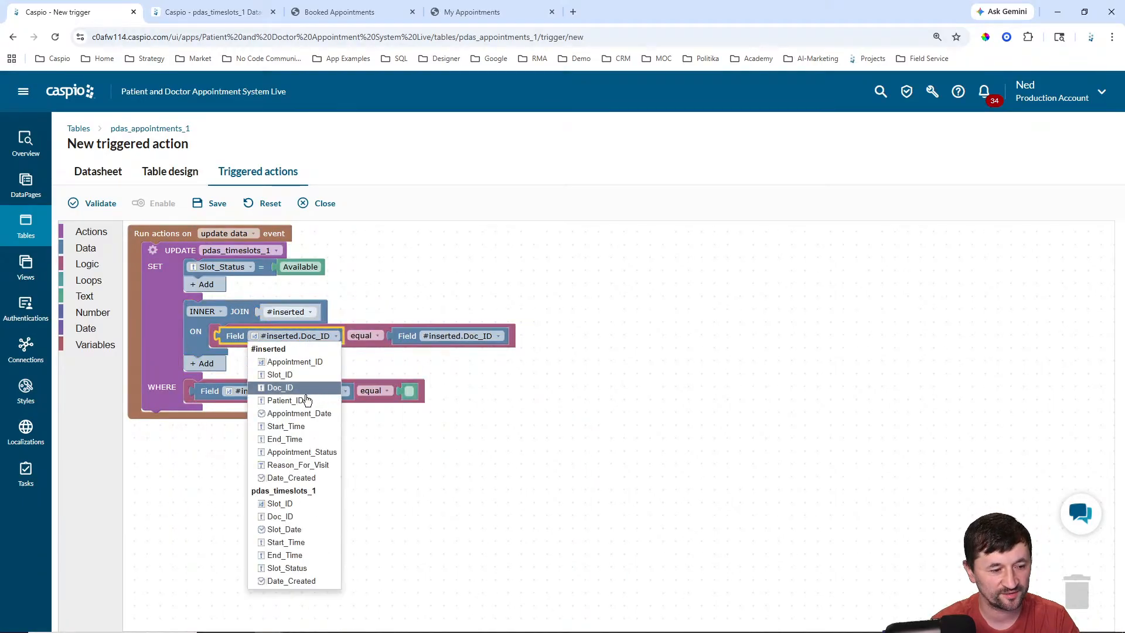
{"action": "left_click", "coordinate": [281, 375]}
{"action": "left_click", "coordinate": [455, 336]}
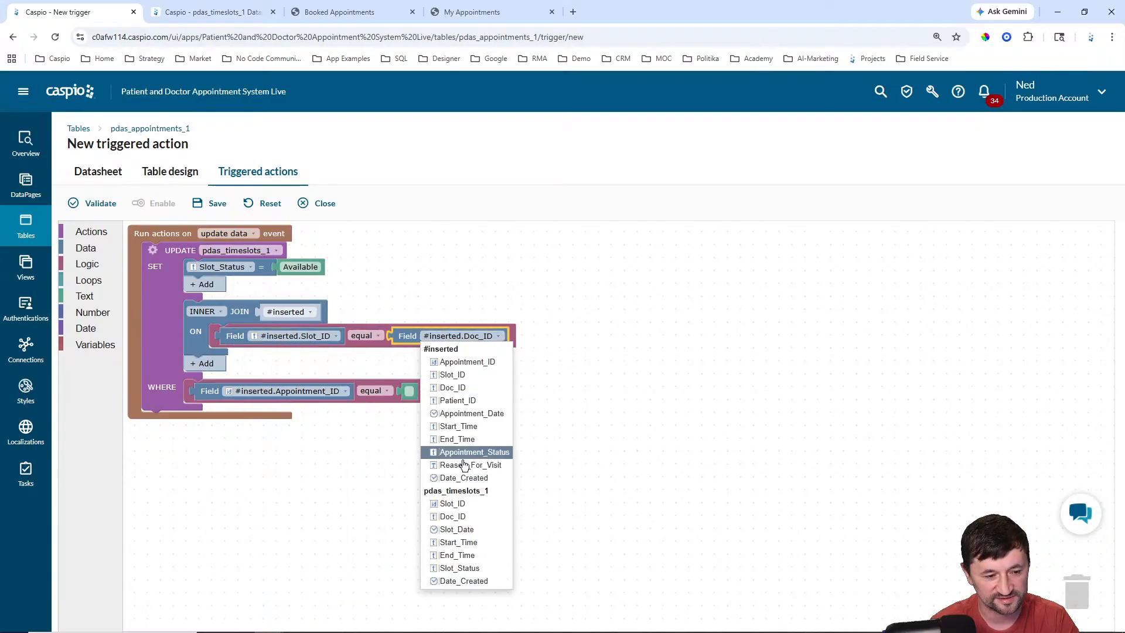
{"action": "left_click", "coordinate": [462, 504]}
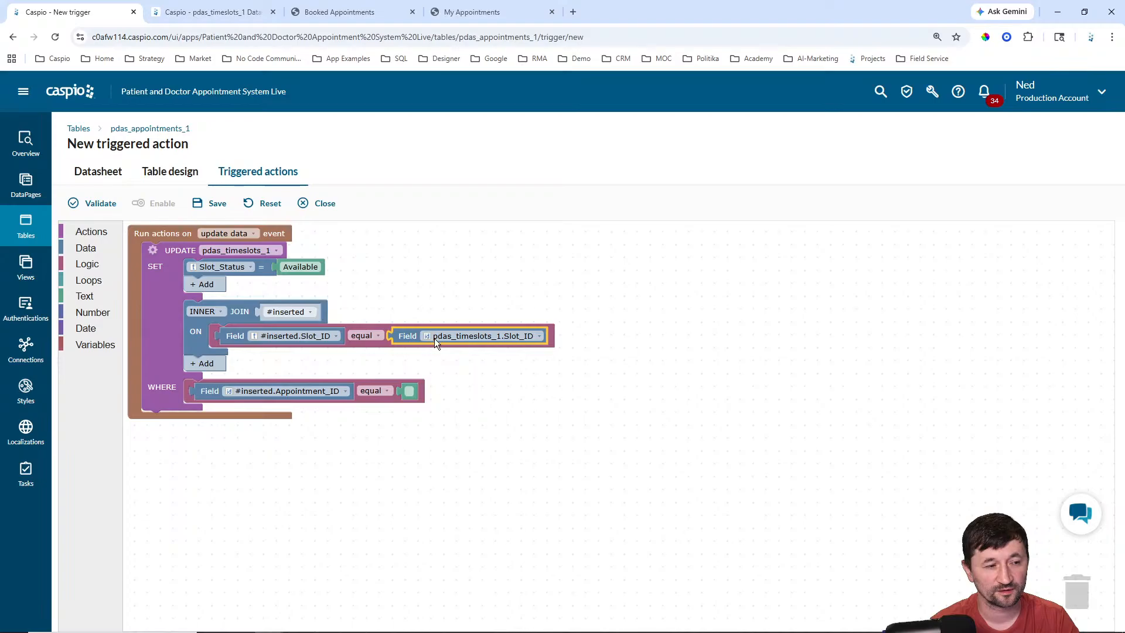
Step: Try updating pdas_appointments_1 instead, setting Appointment_Status to 'Canceled' with a Date_Created WHERE field
{"action": "left_click", "coordinate": [251, 250]}
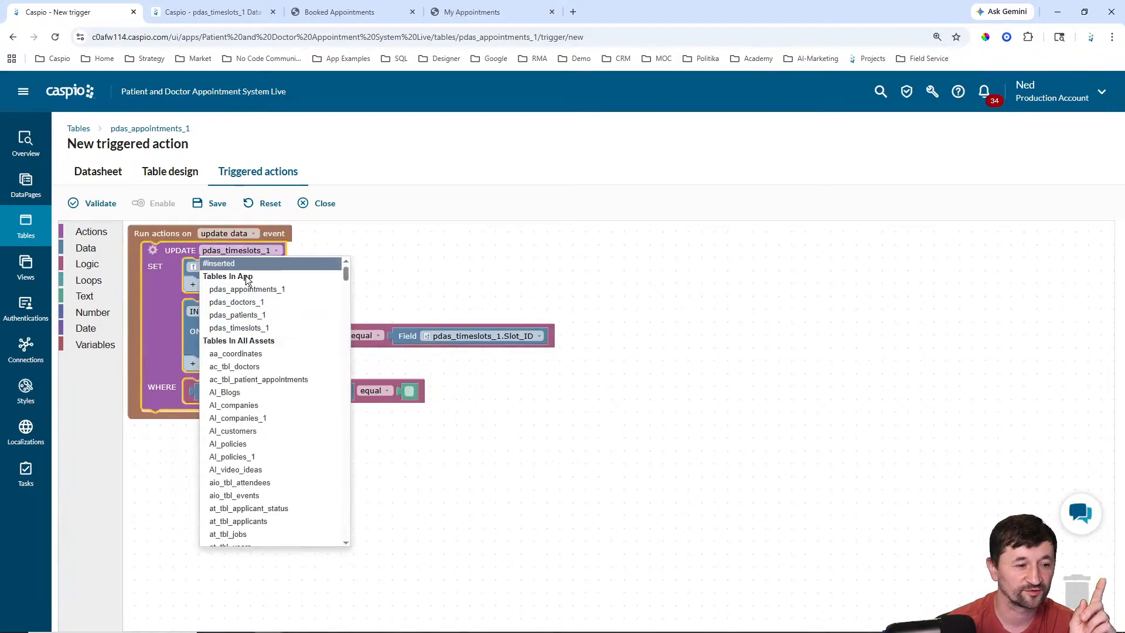
{"action": "left_click", "coordinate": [246, 288]}
{"action": "left_click", "coordinate": [219, 266]}
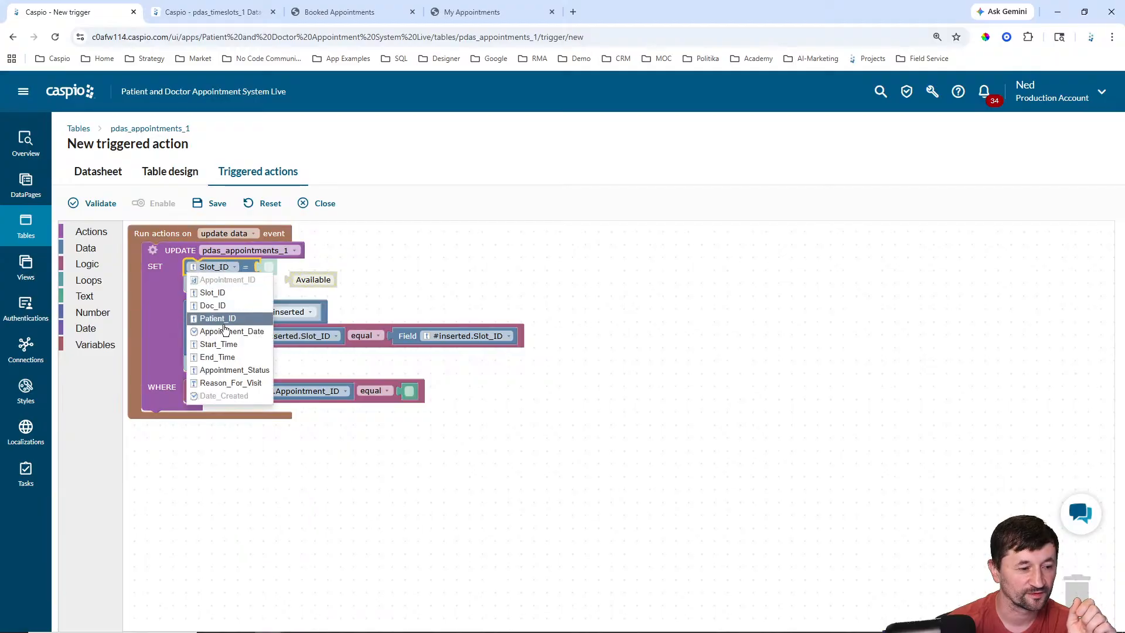
{"action": "left_click", "coordinate": [231, 370]}
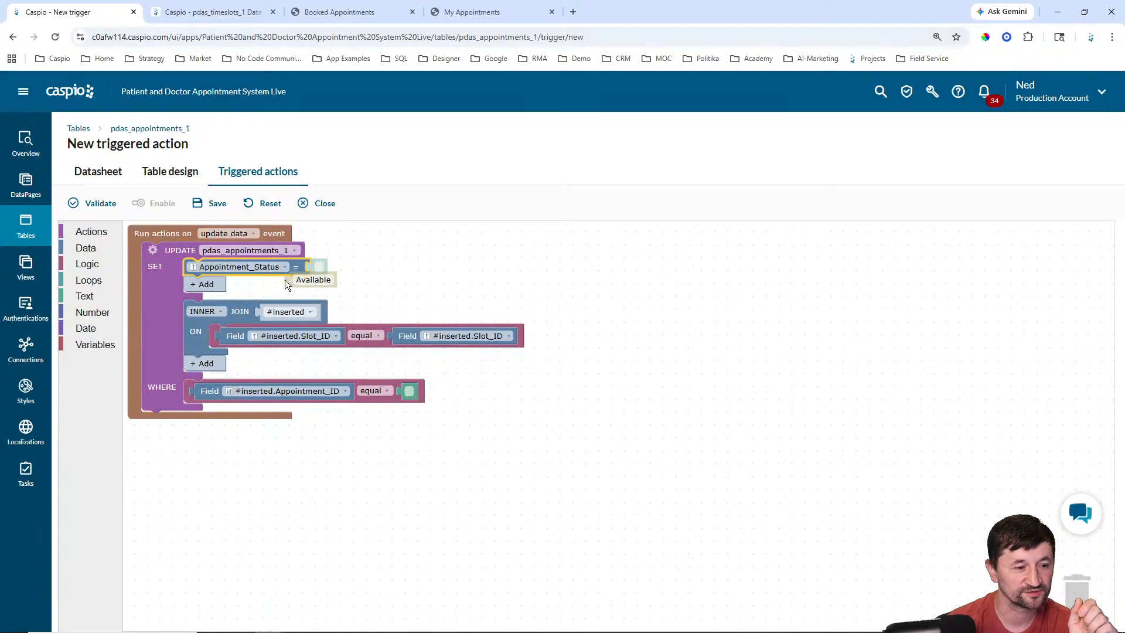
{"action": "left_click", "coordinate": [289, 280]}
{"action": "key", "text": "Delete"}
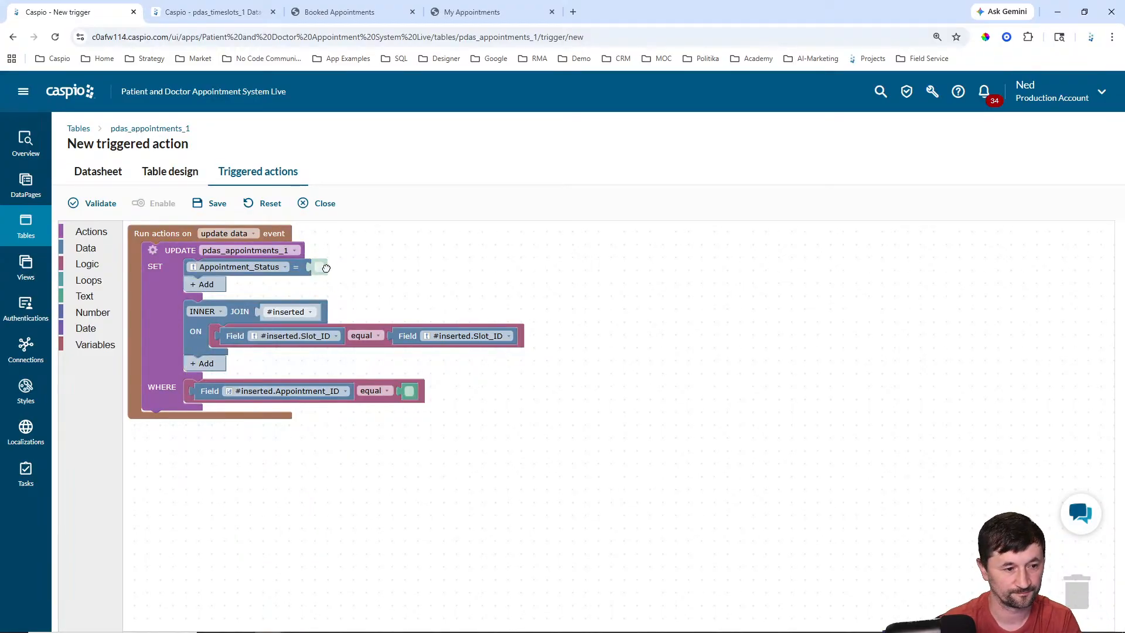
{"action": "left_click", "coordinate": [326, 268]}
{"action": "type", "text": "Can"}
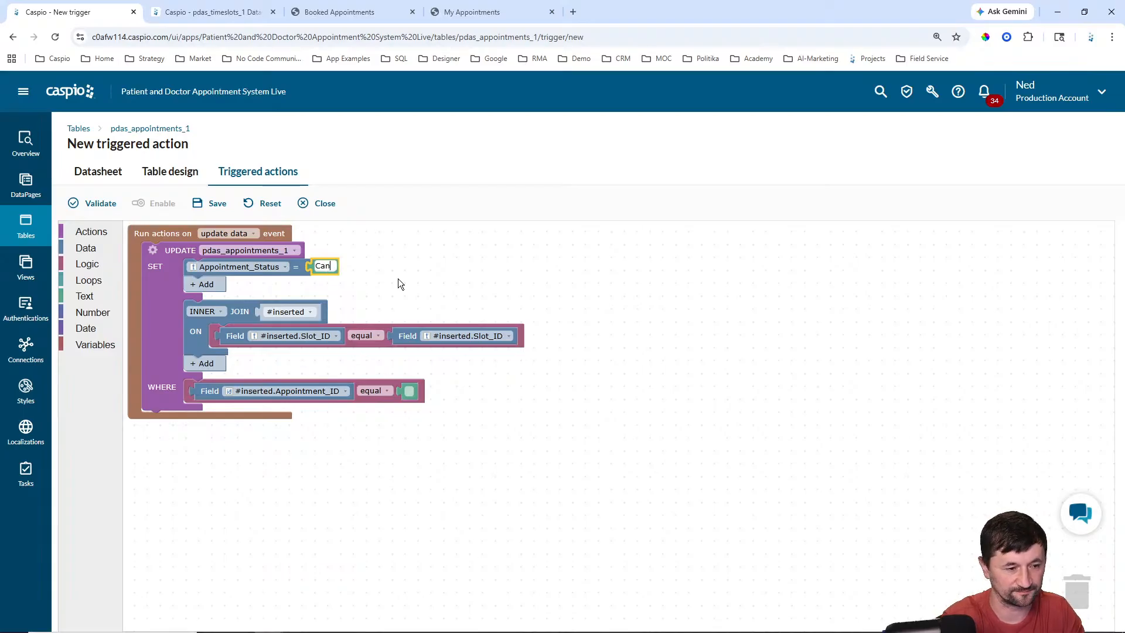
{"action": "type", "text": "celed"}
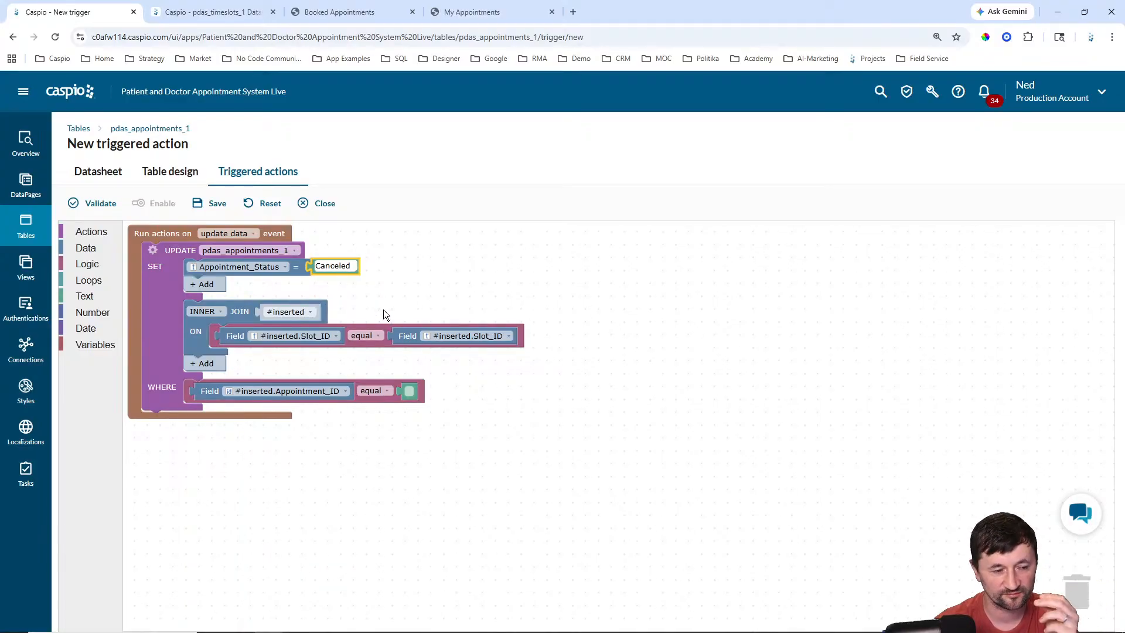
{"action": "left_click", "coordinate": [293, 392]}
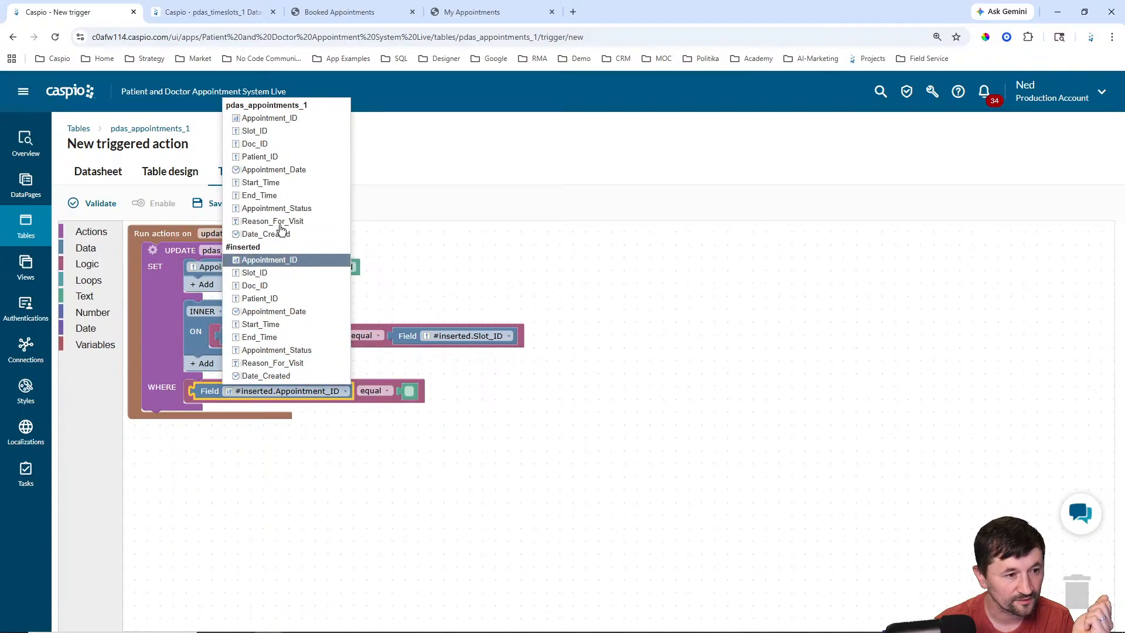
{"action": "left_click", "coordinate": [336, 234]}
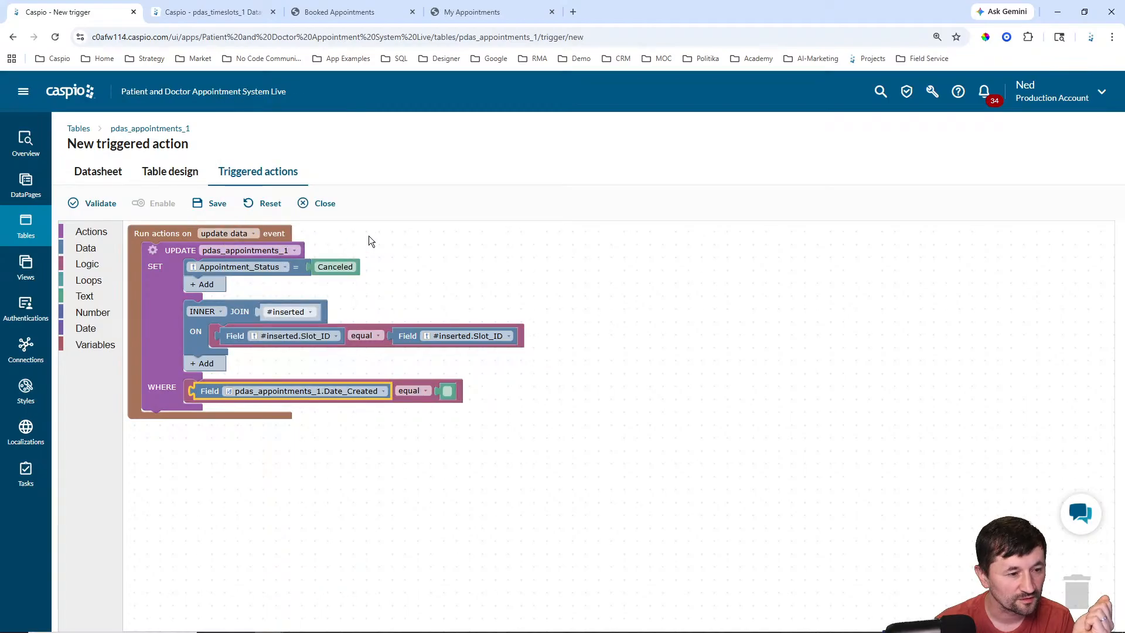
{"action": "left_click", "coordinate": [314, 337]}
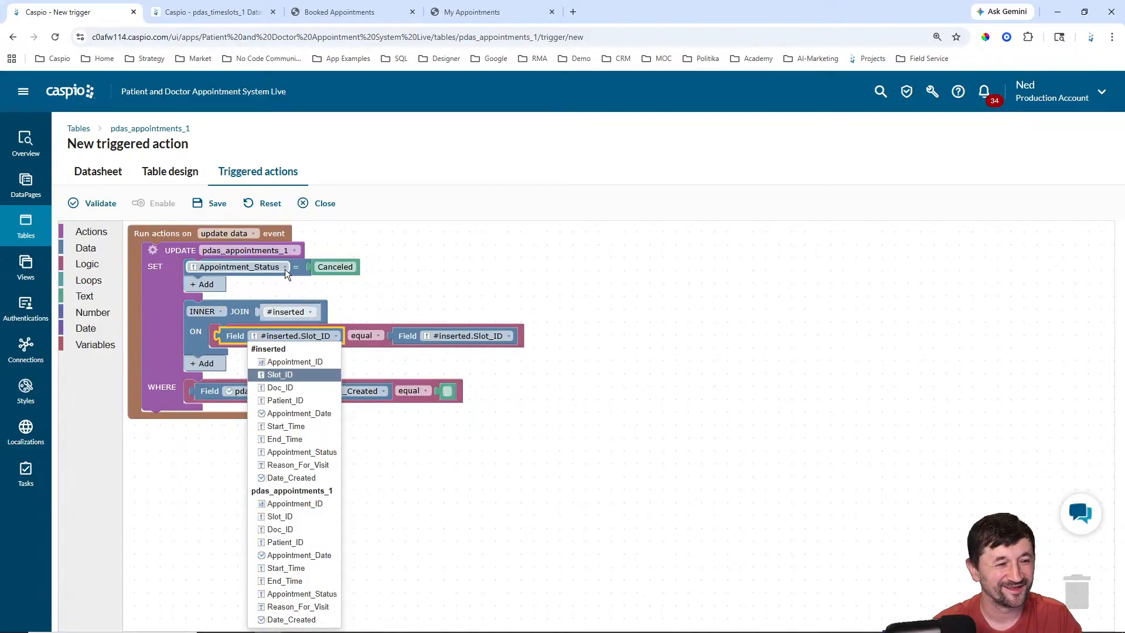
Step: Switch the update target back to pdas_timeslots_1 and delete the loose Canceled value
{"action": "left_click", "coordinate": [277, 250]}
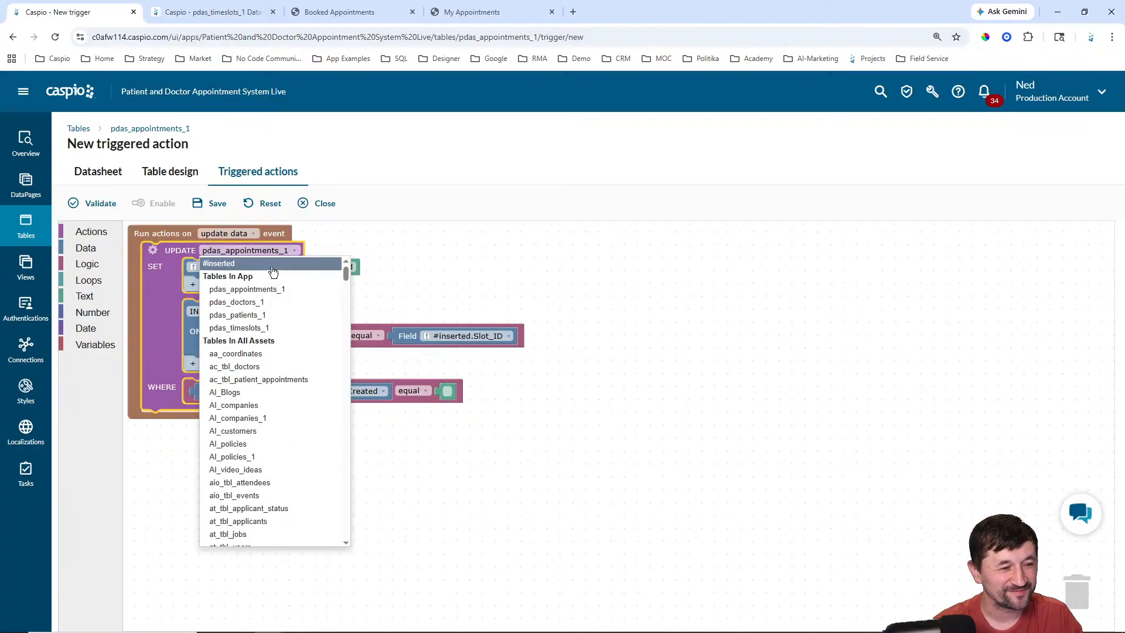
{"action": "left_click", "coordinate": [258, 328]}
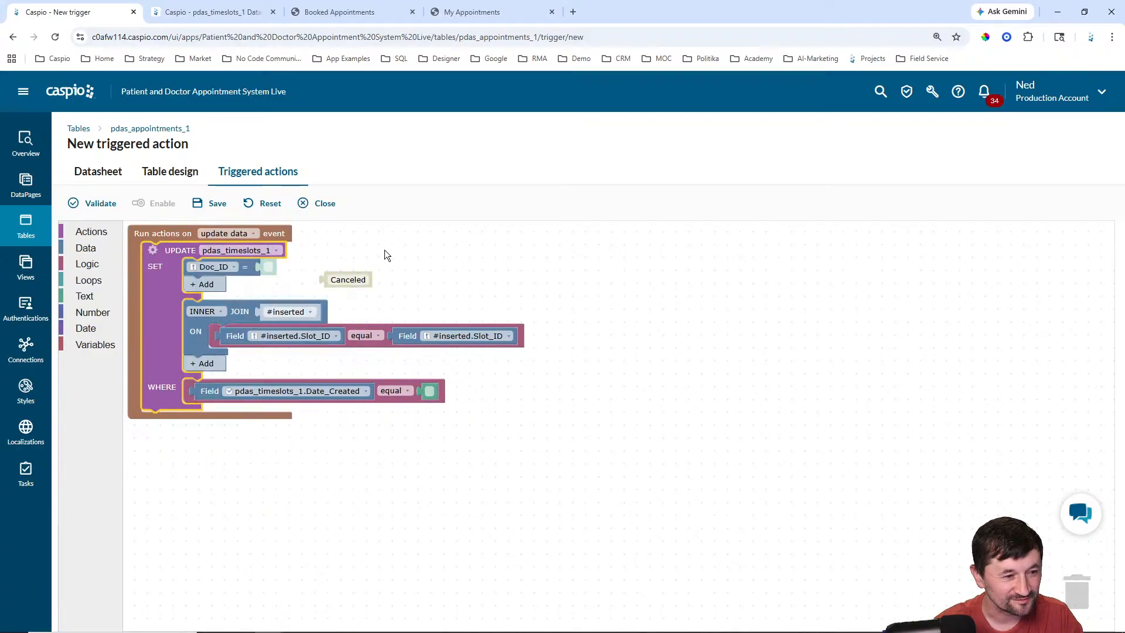
{"action": "left_click", "coordinate": [383, 245]}
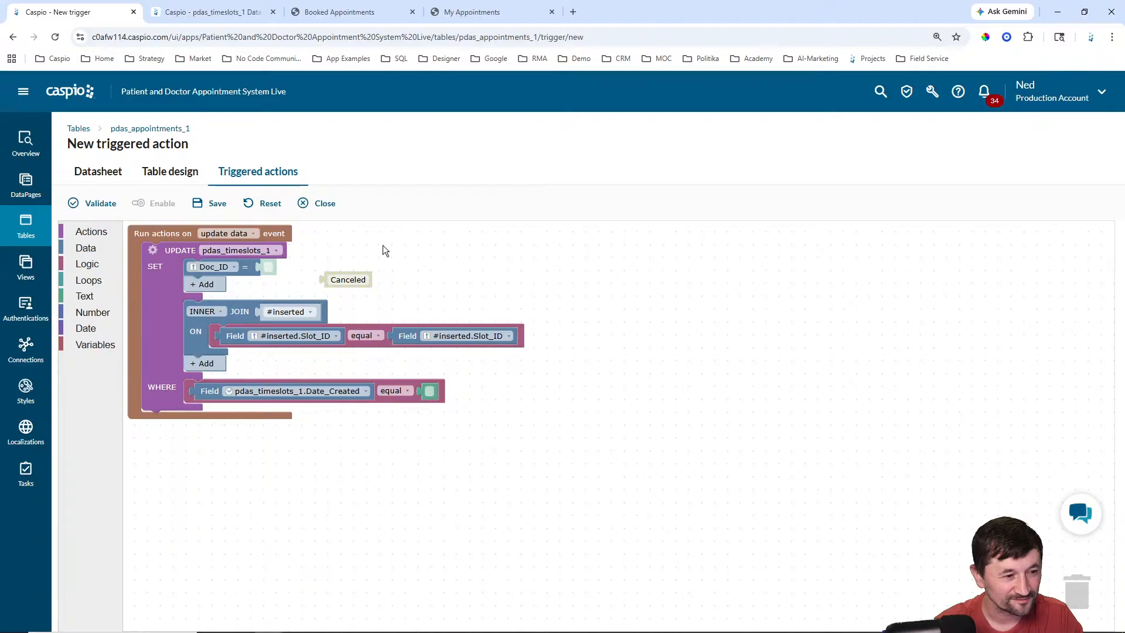
{"action": "left_click", "coordinate": [324, 281]}
{"action": "key", "text": "Delete"}
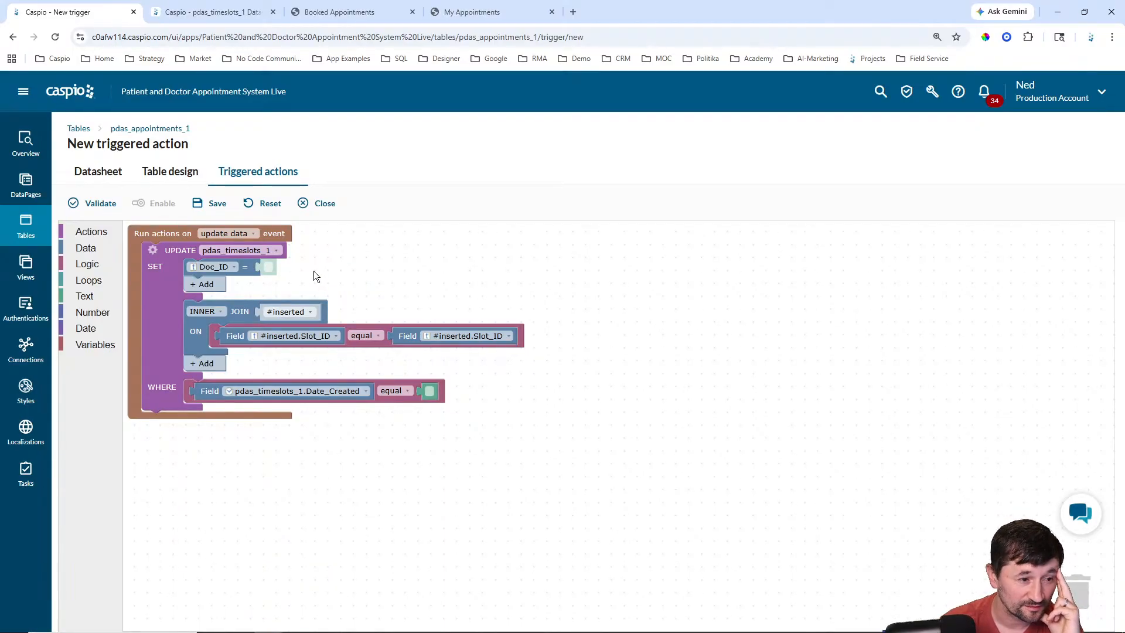
Step: Set the SET row to Slot_Status = 'Available'
{"action": "left_click", "coordinate": [226, 264]}
{"action": "left_click", "coordinate": [223, 339]}
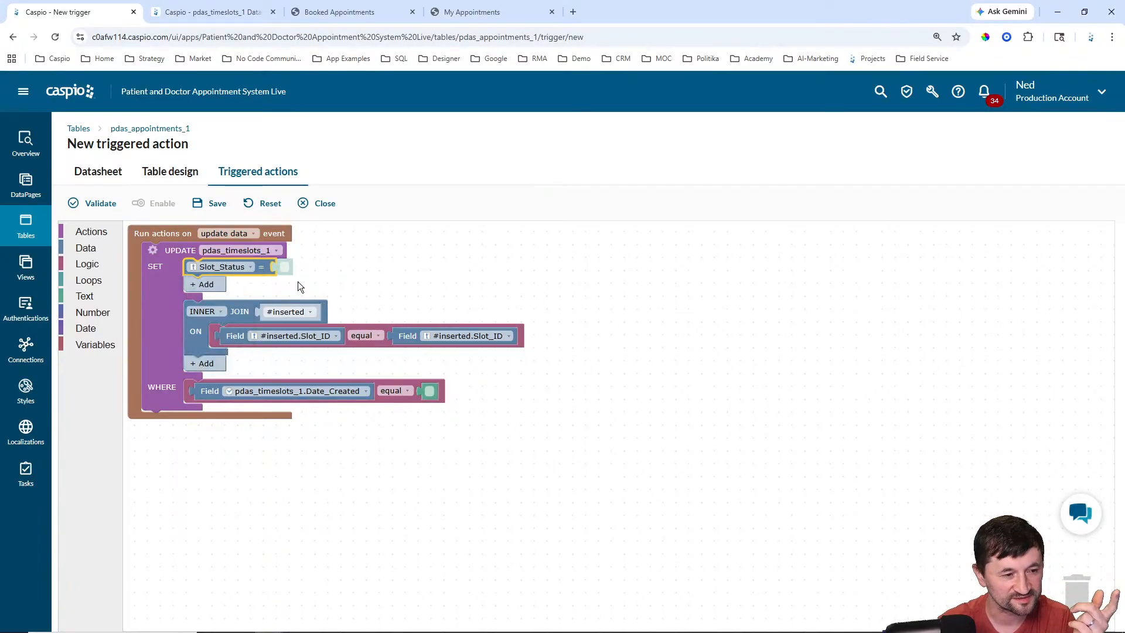
{"action": "left_click", "coordinate": [285, 266]}
{"action": "type", "text": "Available"}
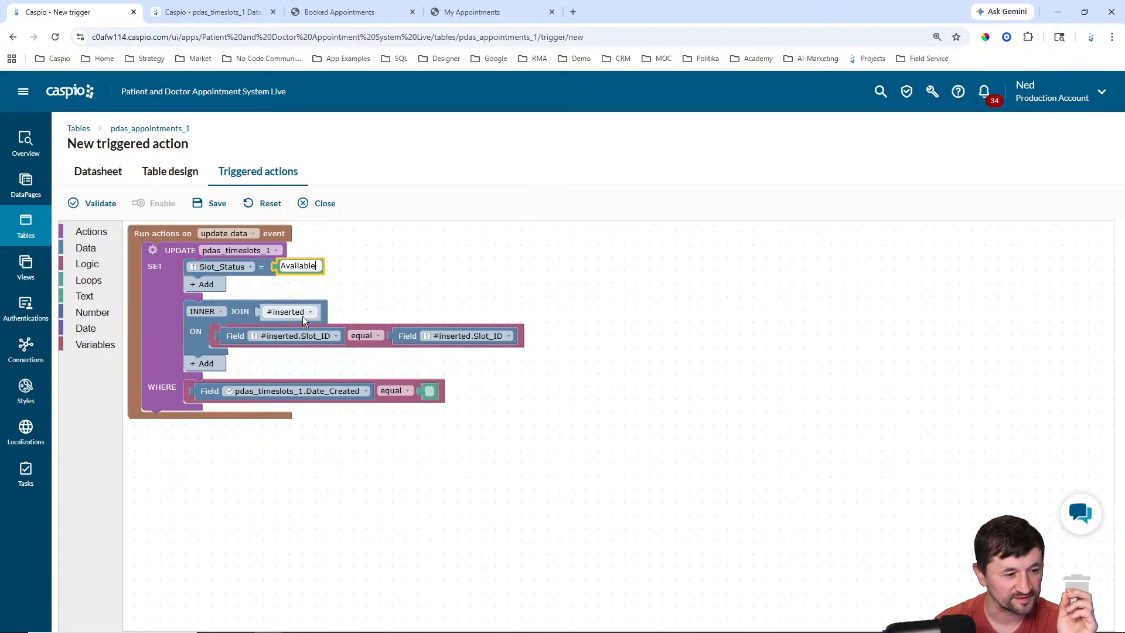
{"action": "left_click", "coordinate": [318, 393]}
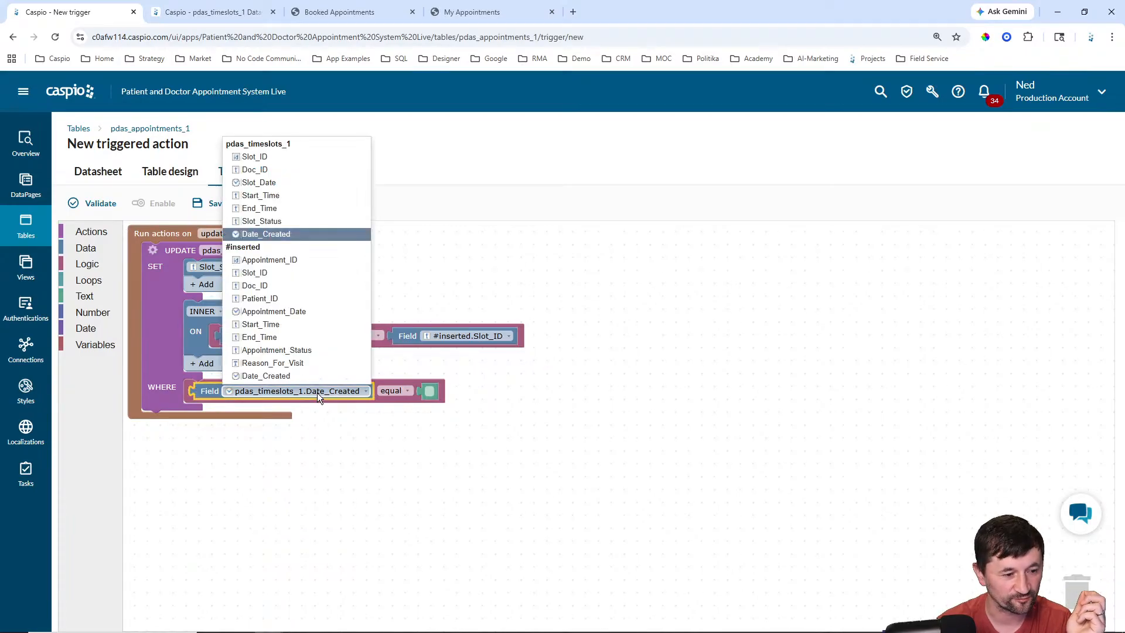
Step: Filter on #inserted.Appointment_Status = 'Canceled' and keep the join on Slot_ID = pdas_timeslots_1.Slot_ID
{"action": "left_click", "coordinate": [277, 350]}
{"action": "left_click", "coordinate": [430, 392]}
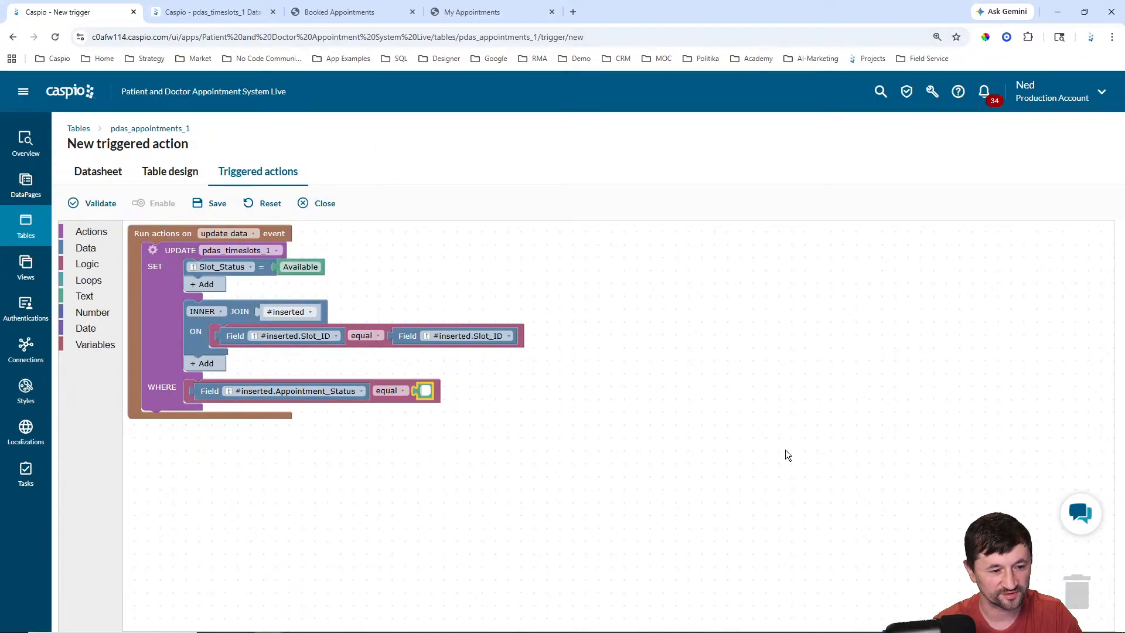
{"action": "type", "text": "Canceled"}
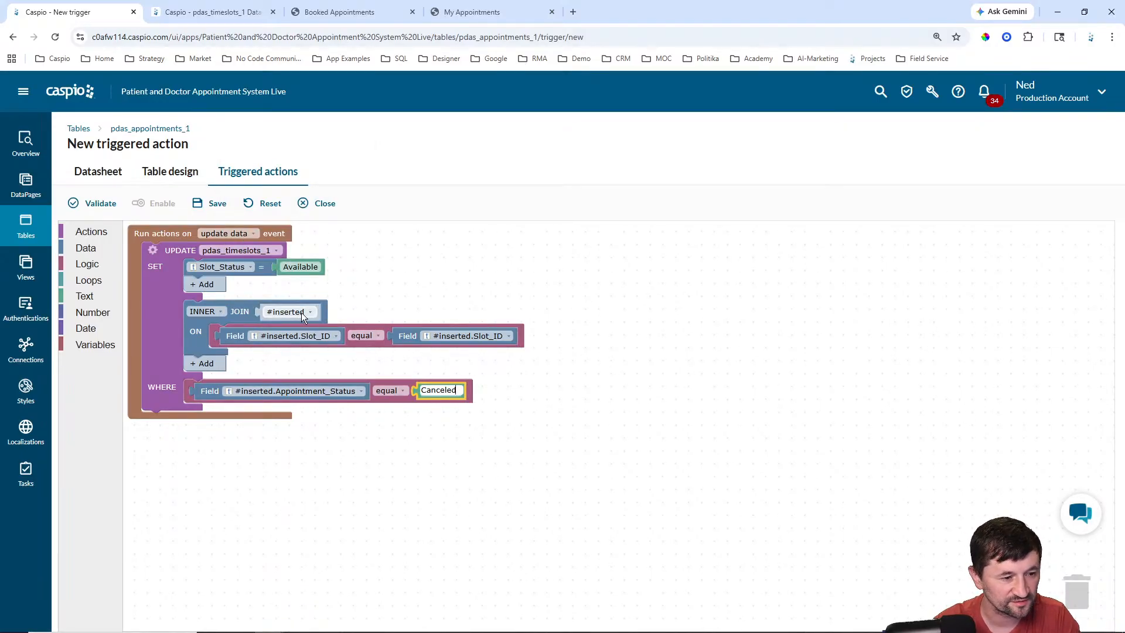
{"action": "left_click", "coordinate": [304, 335]}
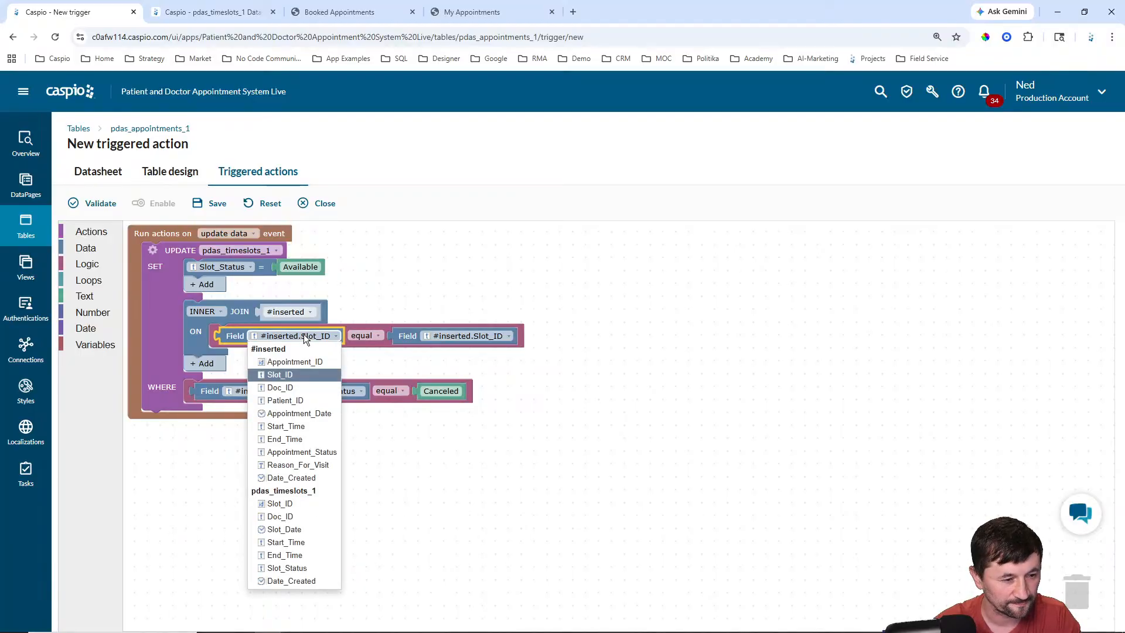
{"action": "left_click", "coordinate": [316, 374]}
{"action": "left_click", "coordinate": [442, 336]}
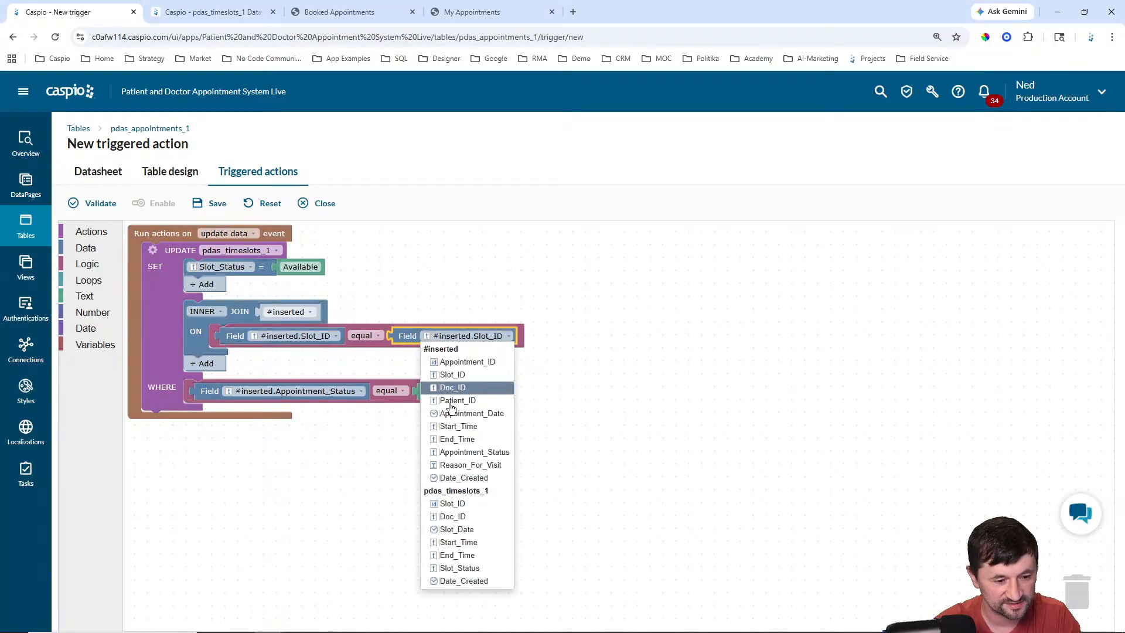
{"action": "left_click", "coordinate": [460, 504]}
{"action": "left_click", "coordinate": [620, 437]}
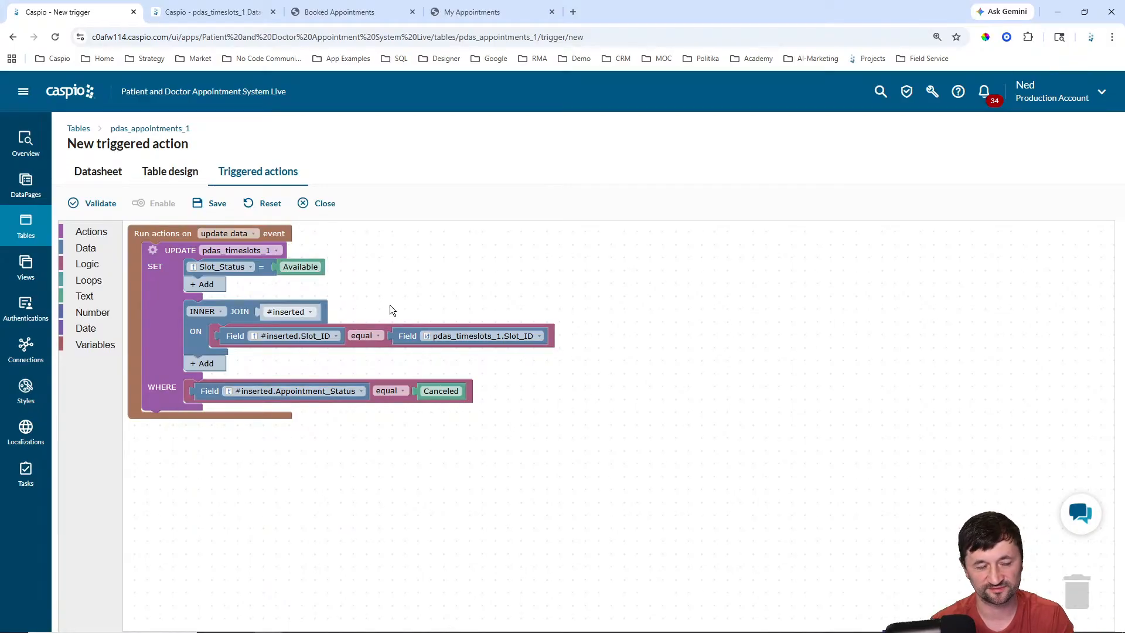
Step: Name the trigger 'Update Slotstatus when canceled', then save and enable it
{"action": "left_click", "coordinate": [216, 203]}
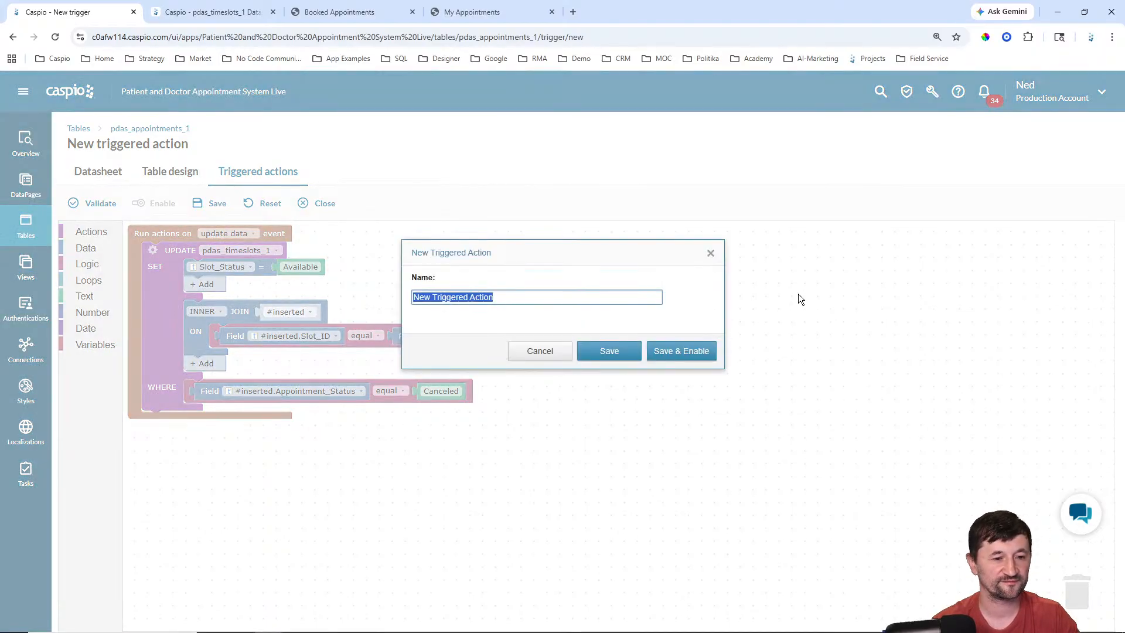
{"action": "type", "text": "Upd"}
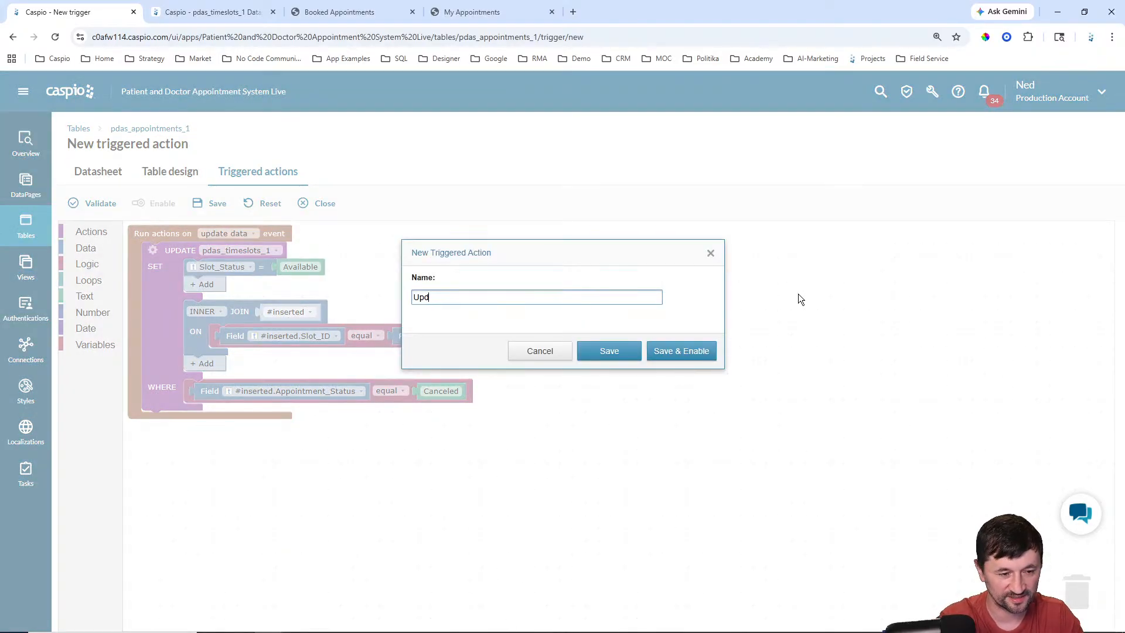
{"action": "type", "text": "ate Slot"}
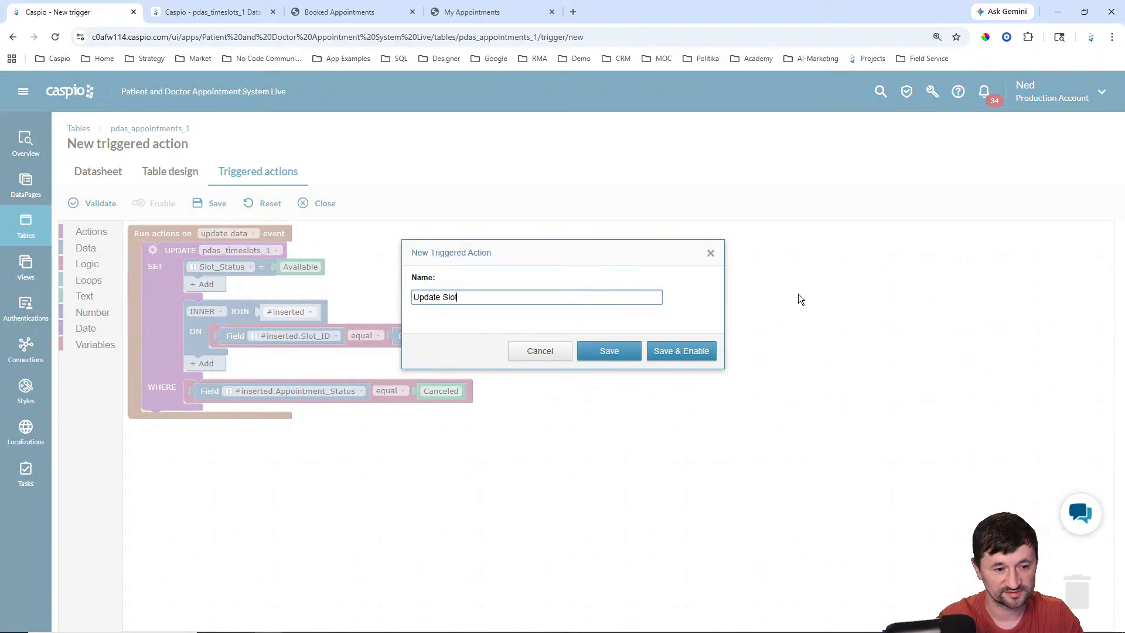
{"action": "type", "text": "status "}
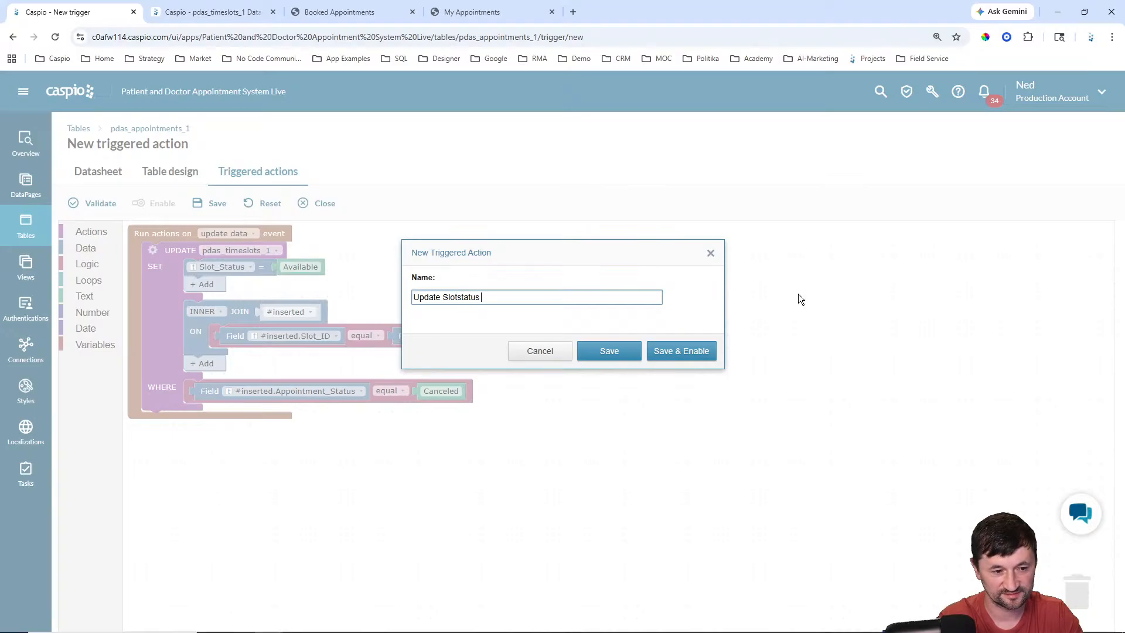
{"action": "type", "text": "when"}
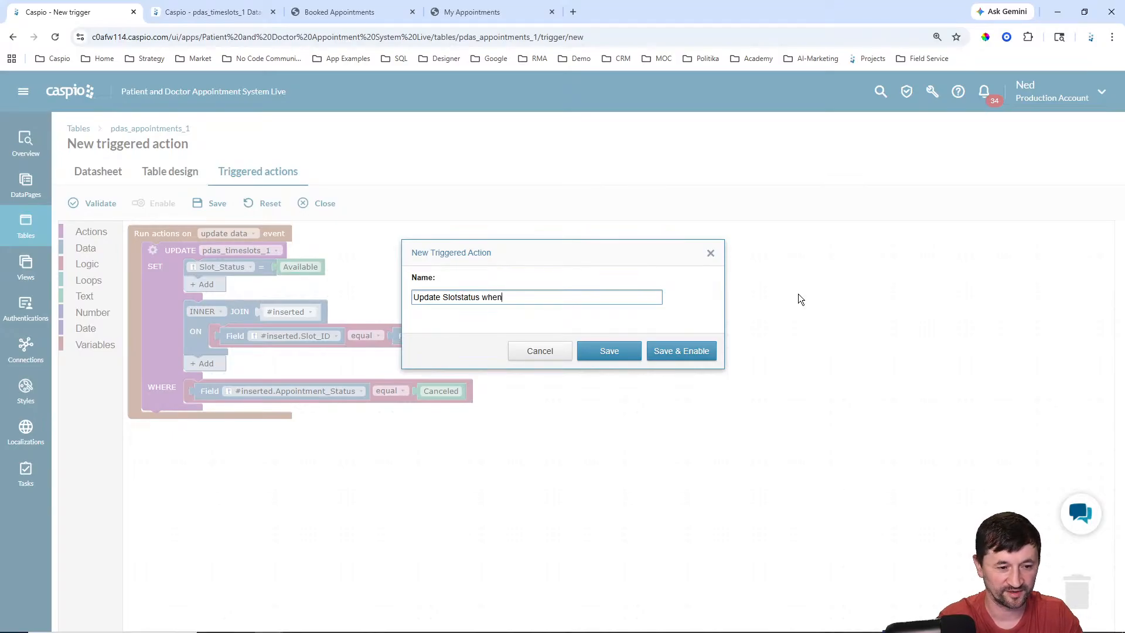
{"action": "type", "text": " canceled"}
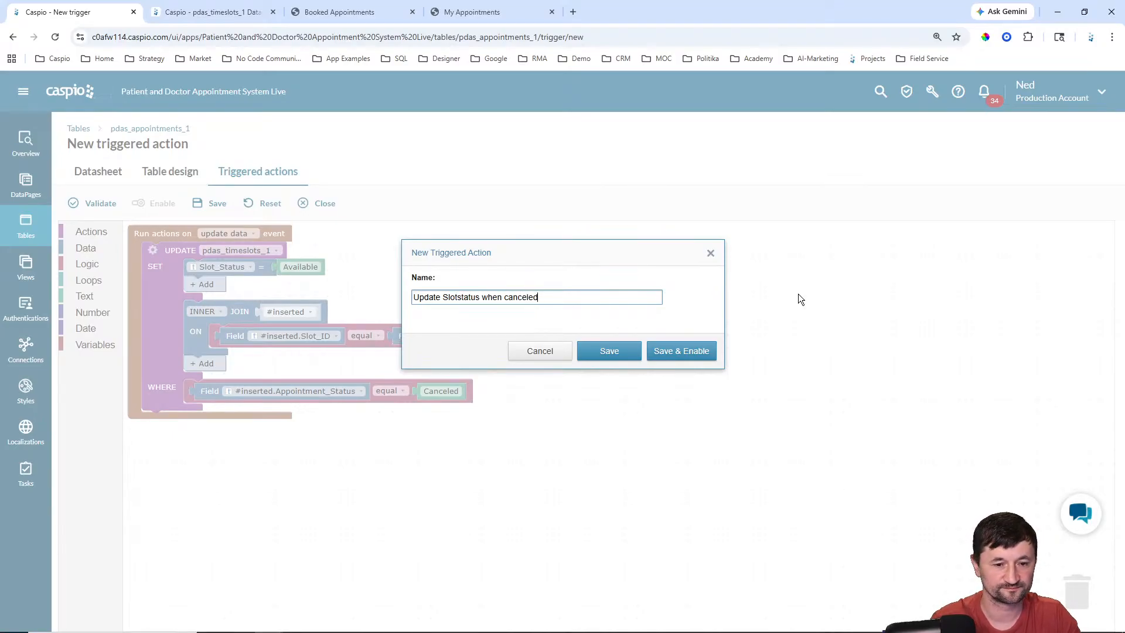
{"action": "left_click", "coordinate": [683, 355]}
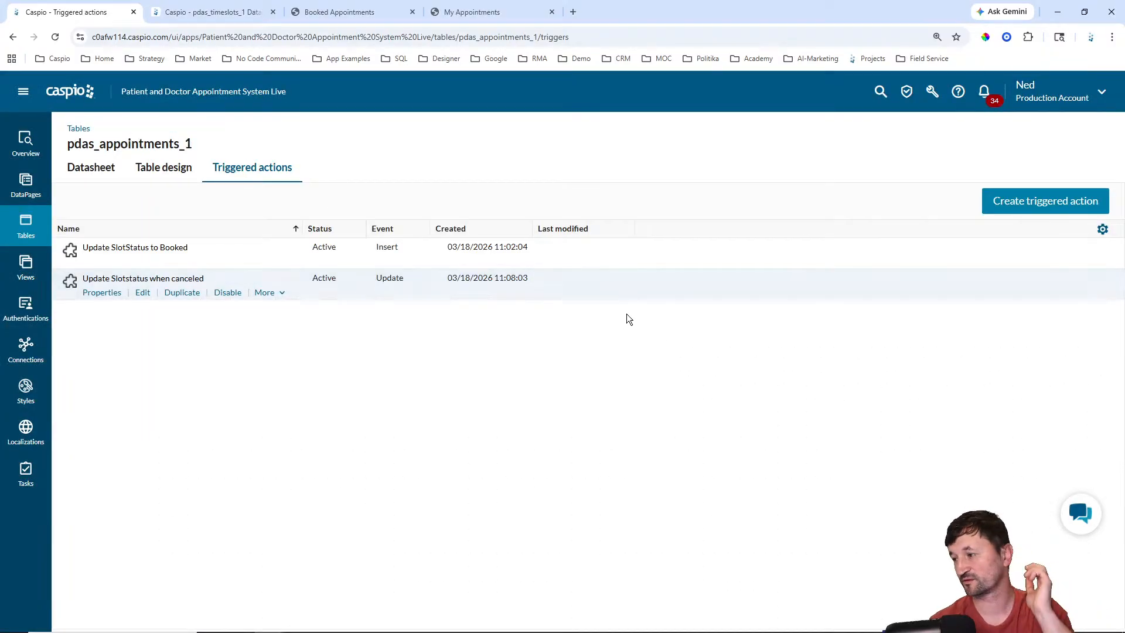
Step: Compare the patient and doctor appointment pages, then reload the patient's My Appointments list
{"action": "left_click", "coordinate": [522, 13]}
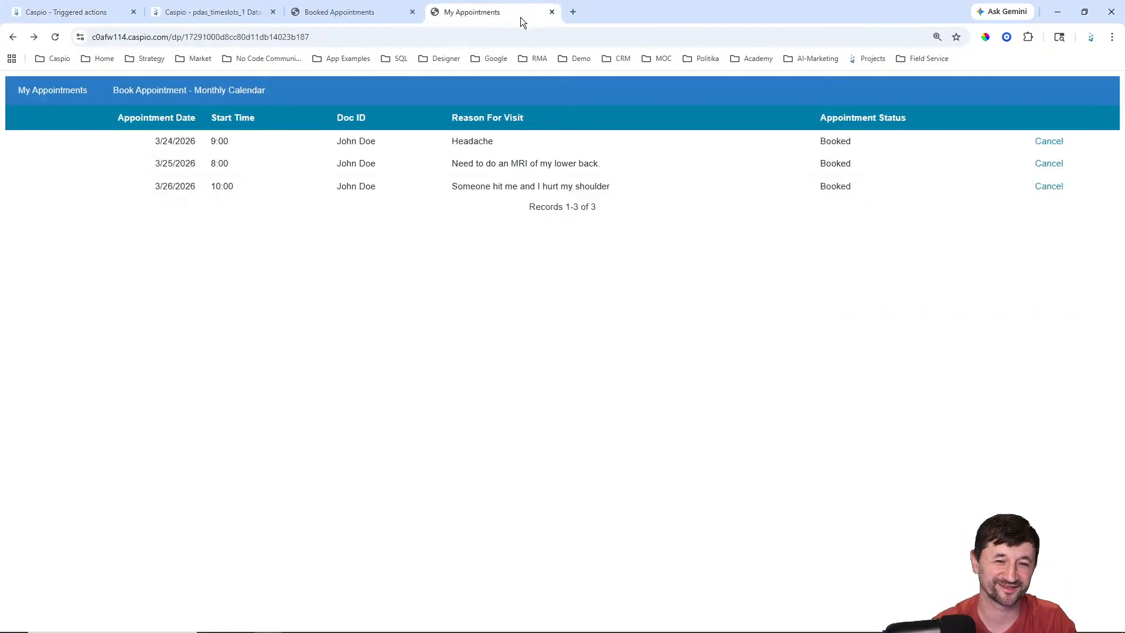
{"action": "left_click", "coordinate": [390, 16]}
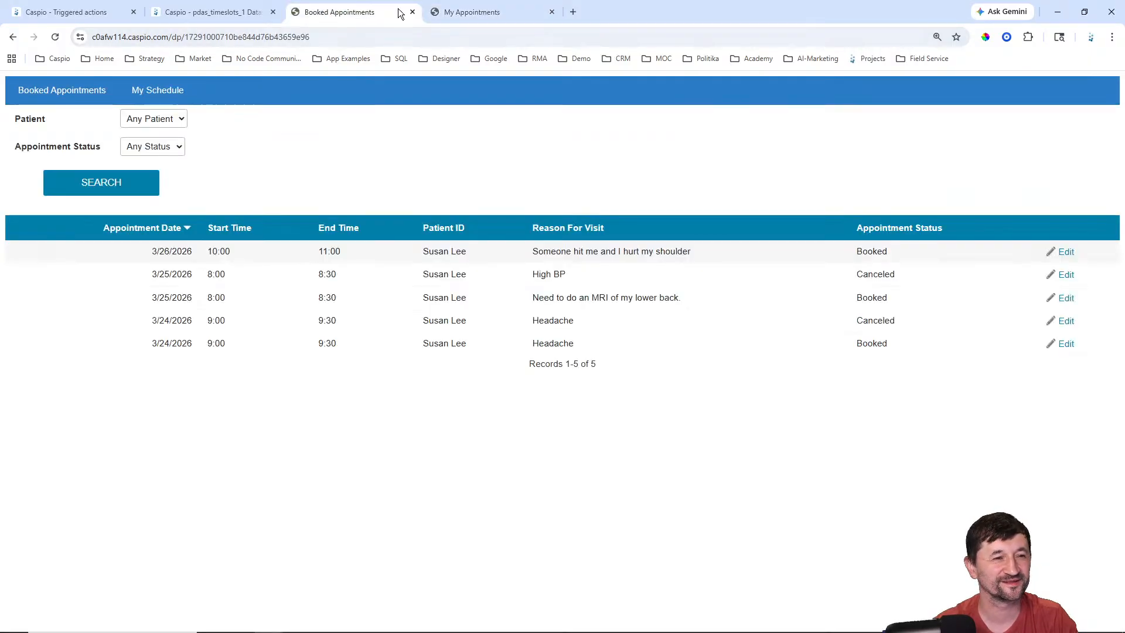
{"action": "left_click", "coordinate": [480, 14]}
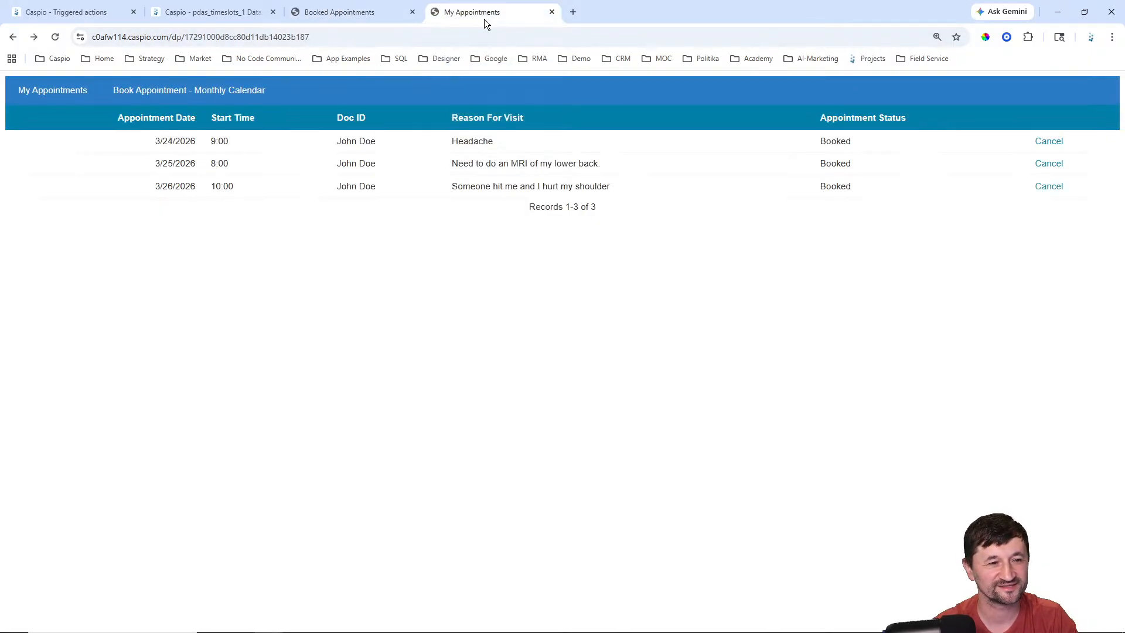
{"action": "left_click", "coordinate": [357, 11]}
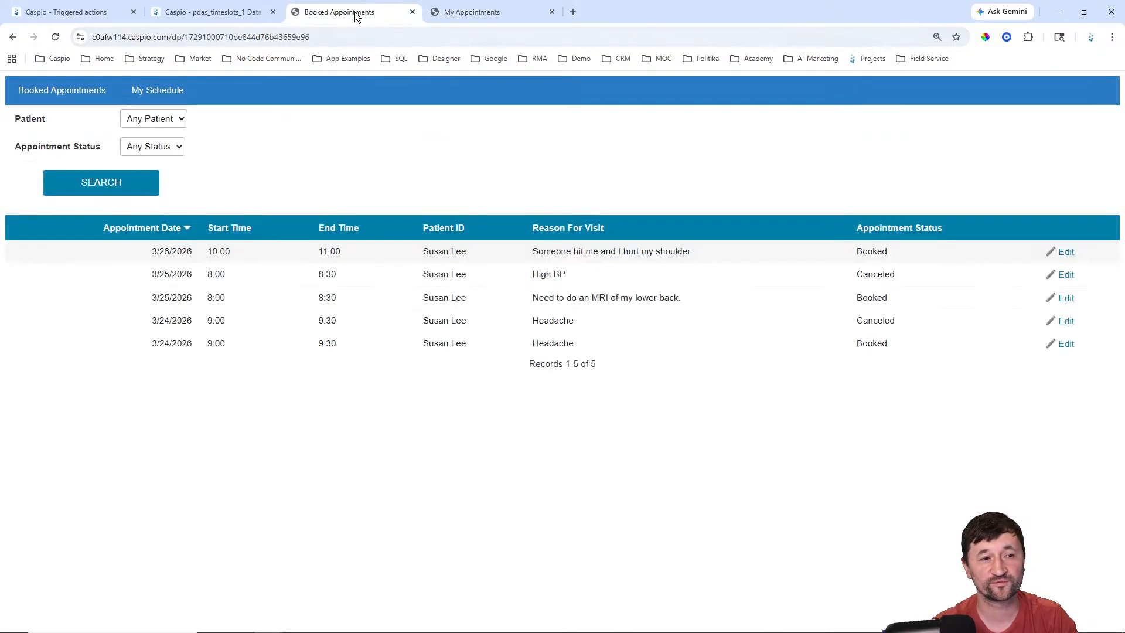
{"action": "left_click", "coordinate": [486, 16]}
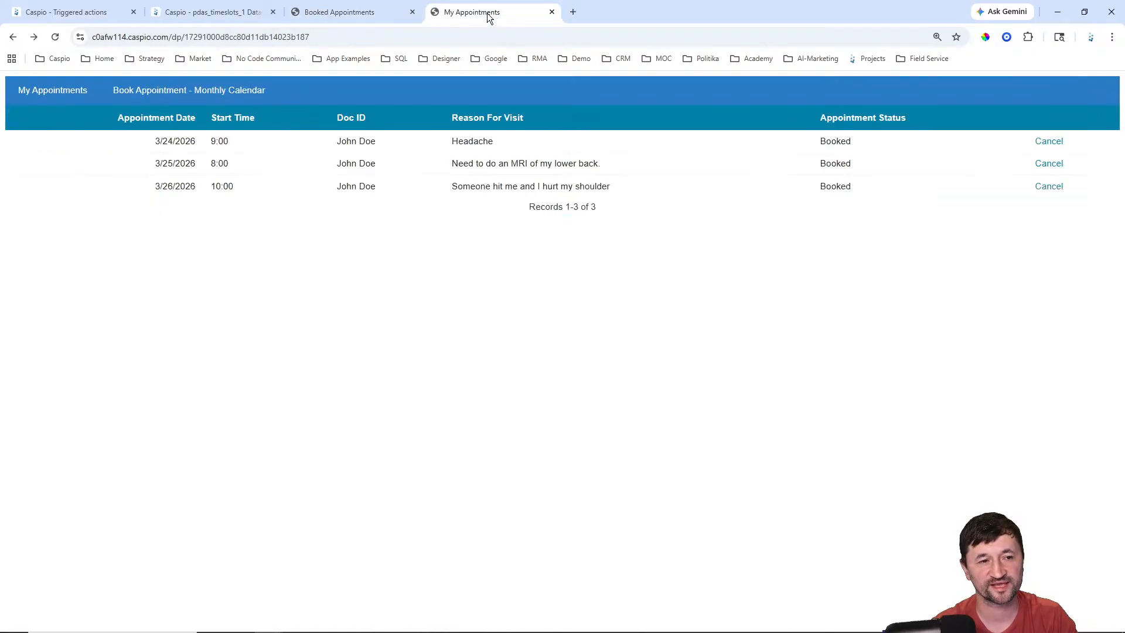
{"action": "left_click", "coordinate": [53, 36]}
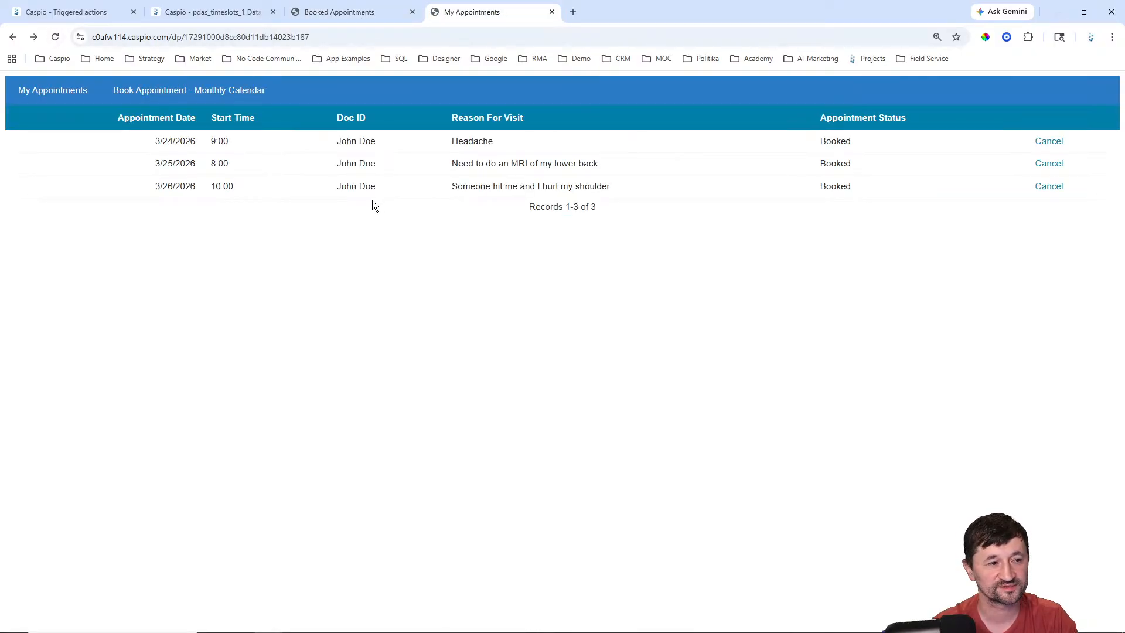
Step: Cancel the 3/26 shoulder appointment, then check the monthly calendar and Booked Appointments
{"action": "left_click", "coordinate": [1049, 188]}
{"action": "left_click", "coordinate": [146, 121]}
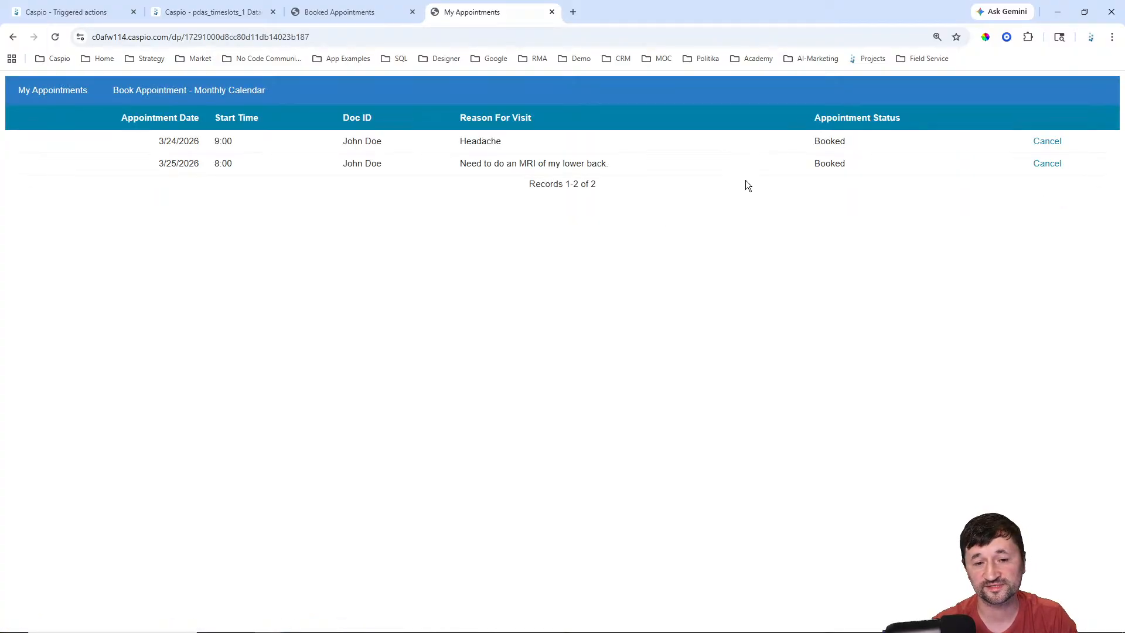
{"action": "left_click", "coordinate": [219, 90]}
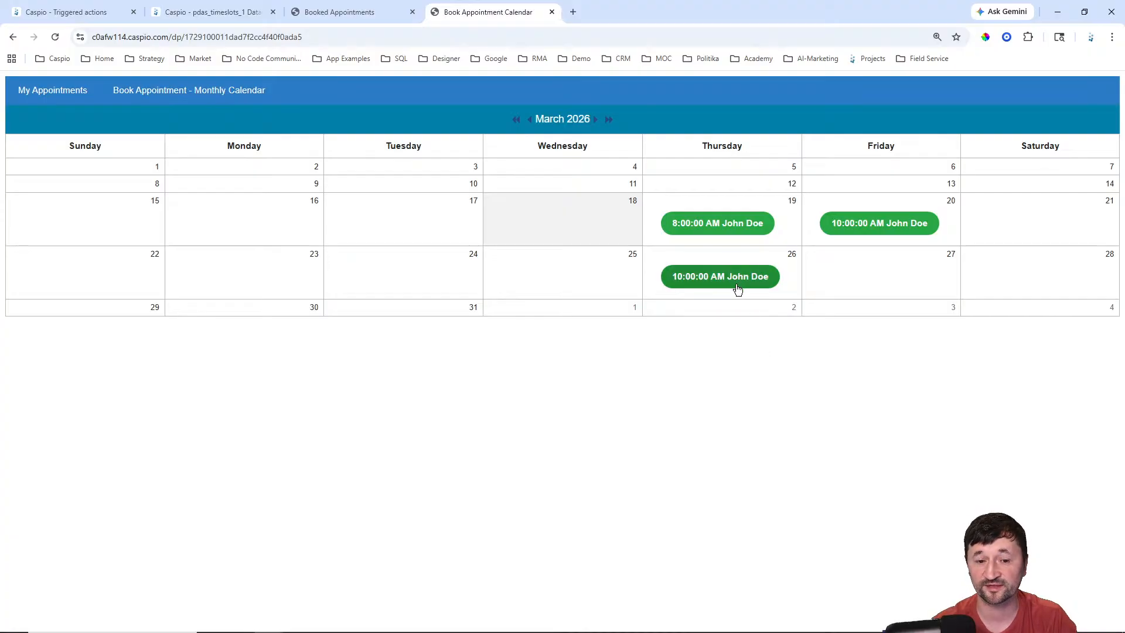
{"action": "left_click", "coordinate": [359, 14]}
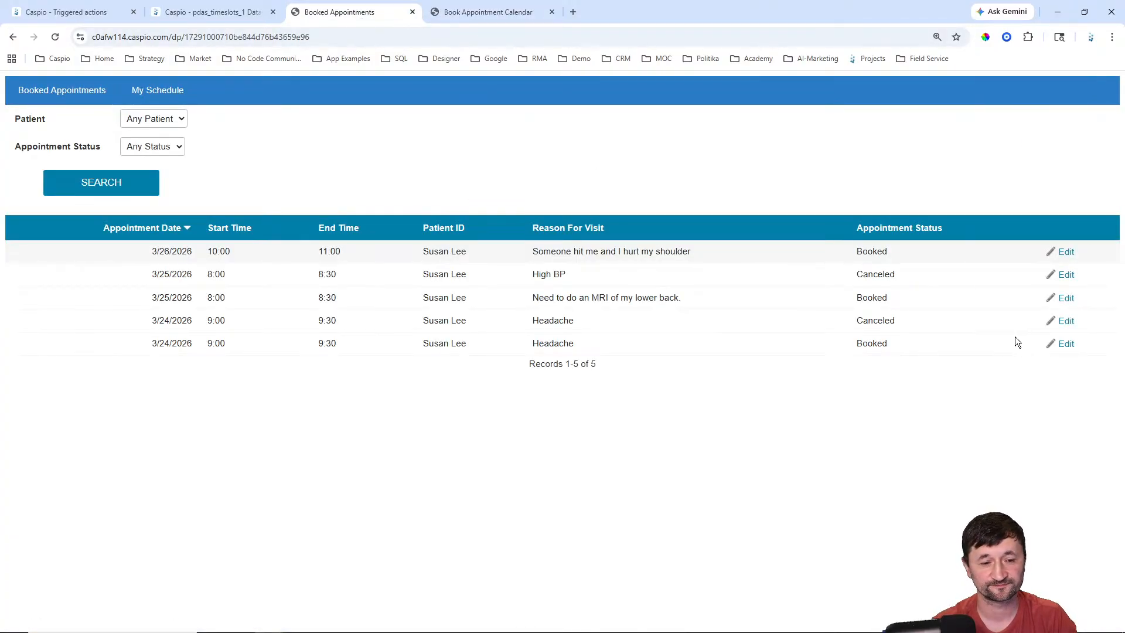
Step: Reload Booked Appointments and inspect the 3/26 shoulder appointment's status, which reads Canceled
{"action": "left_click", "coordinate": [56, 37]}
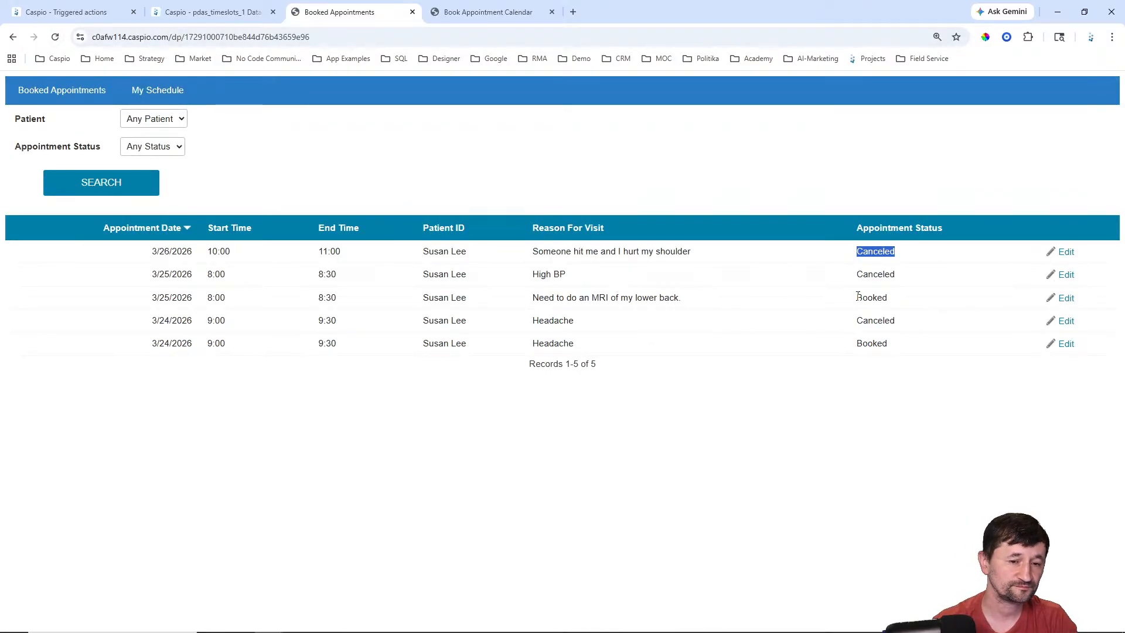
{"action": "left_click", "coordinate": [777, 199]}
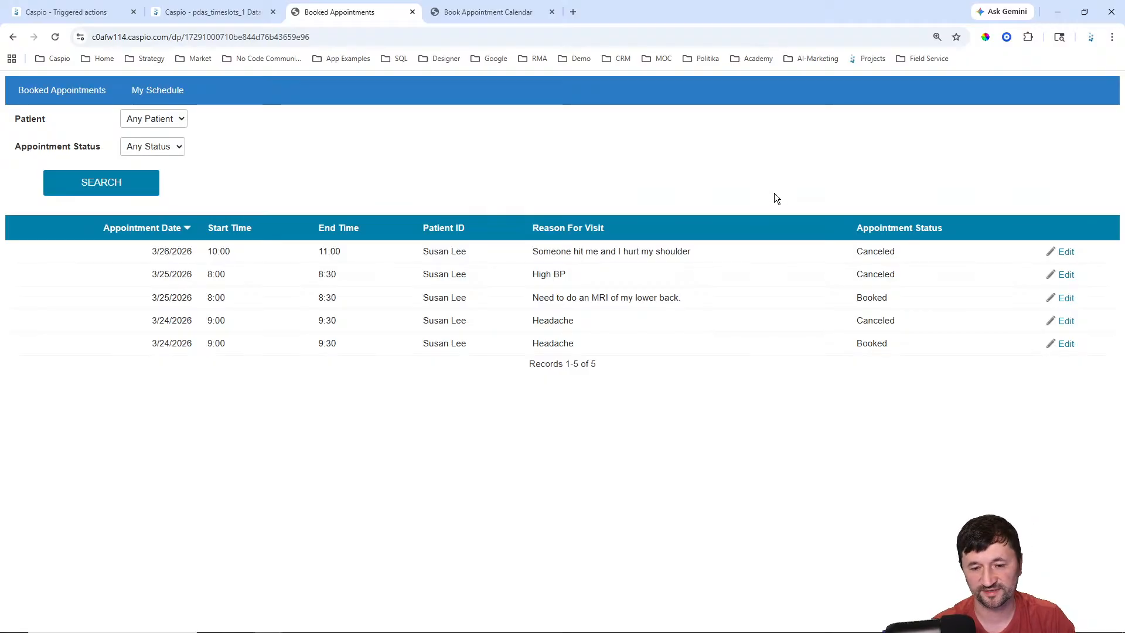
{"action": "left_click", "coordinate": [1066, 253]}
{"action": "left_click", "coordinate": [813, 256]}
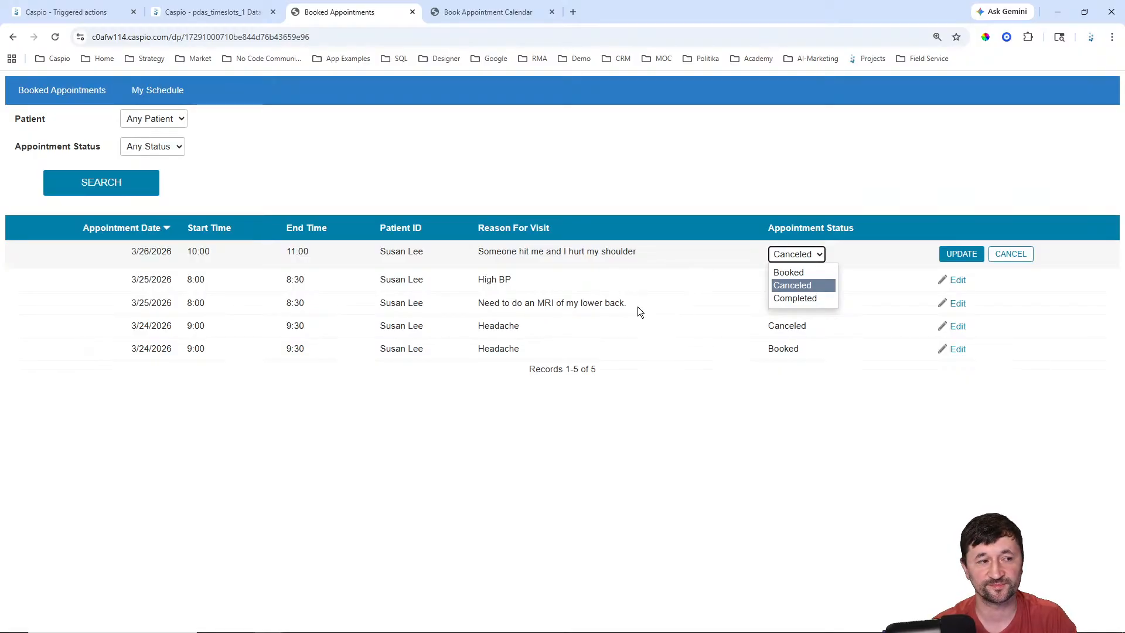
{"action": "left_click", "coordinate": [730, 173]}
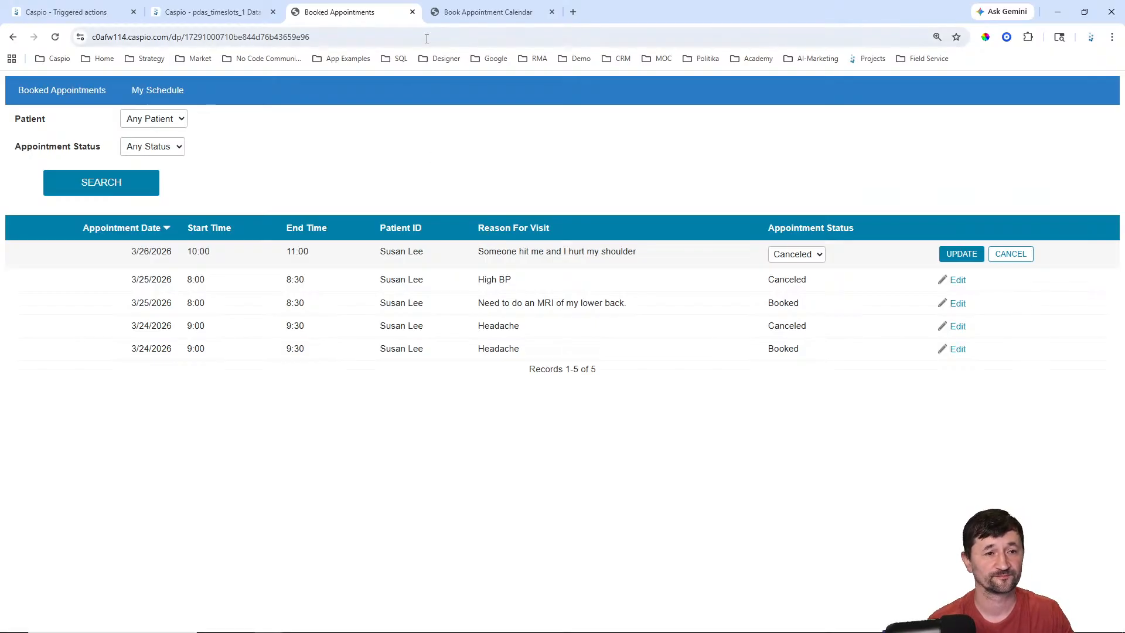
Step: Open the March 2026 monthly booking calendar, where the 3/26 10:00 AM slot appears again
{"action": "left_click", "coordinate": [488, 11]}
{"action": "left_click", "coordinate": [48, 91]}
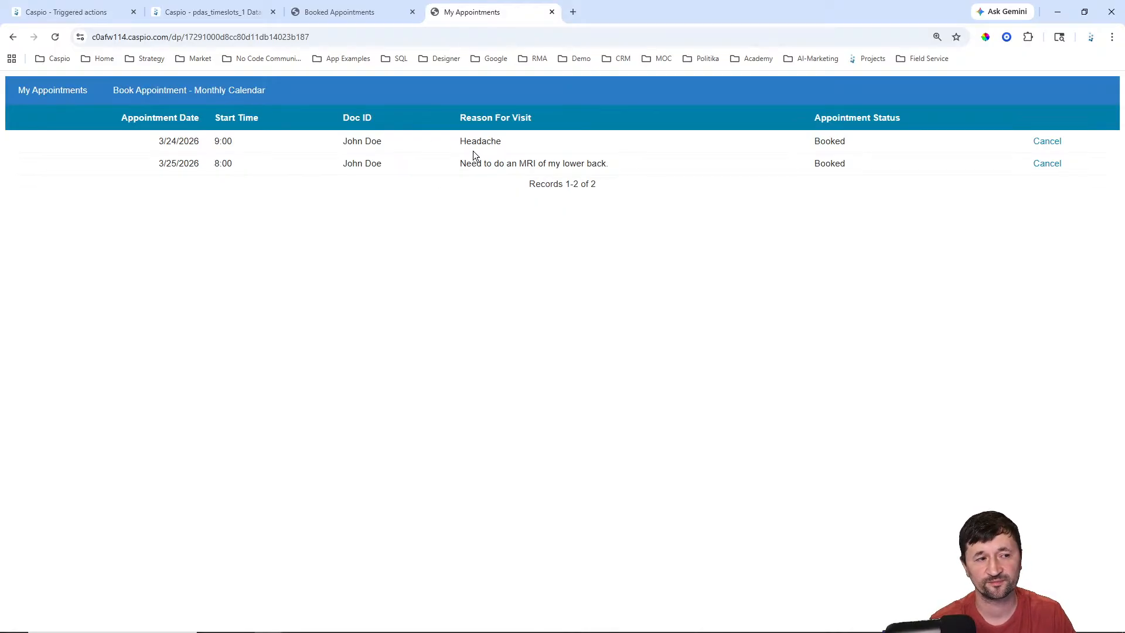
{"action": "left_click", "coordinate": [162, 93]}
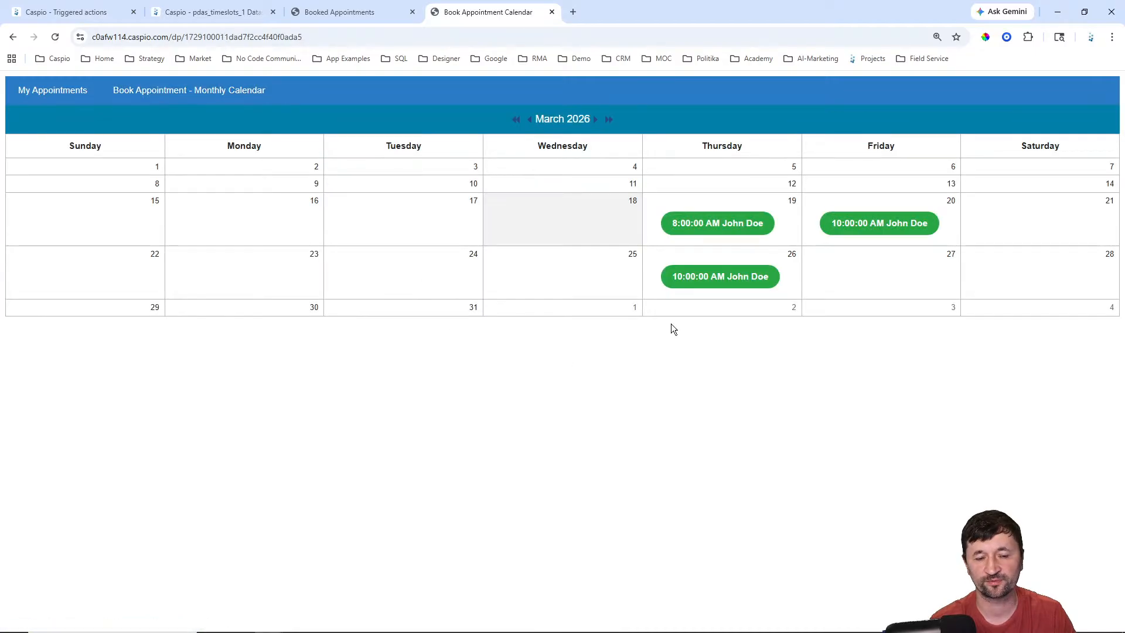